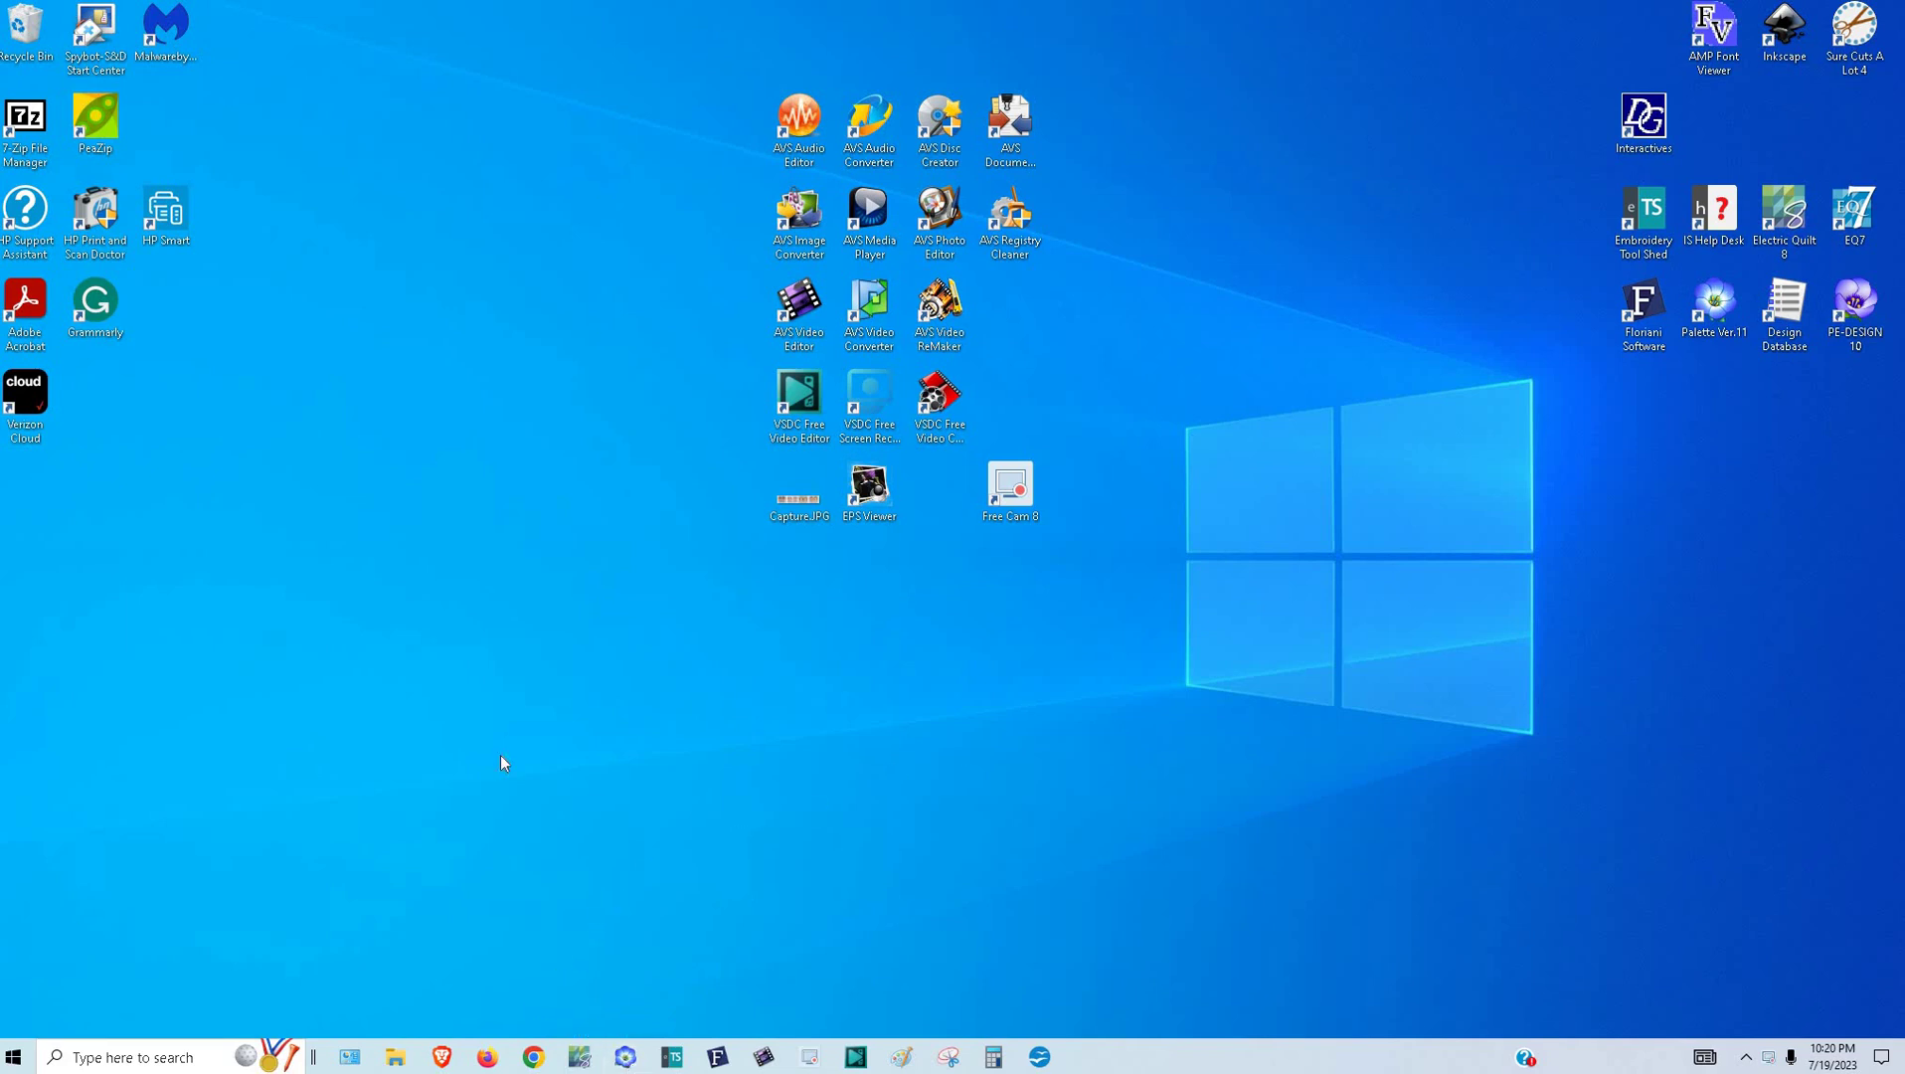
- Find the Palette Ver.11 folder among the installed programs and show the applications it contains
{"action": "left_click", "coordinate": [15, 1058]}
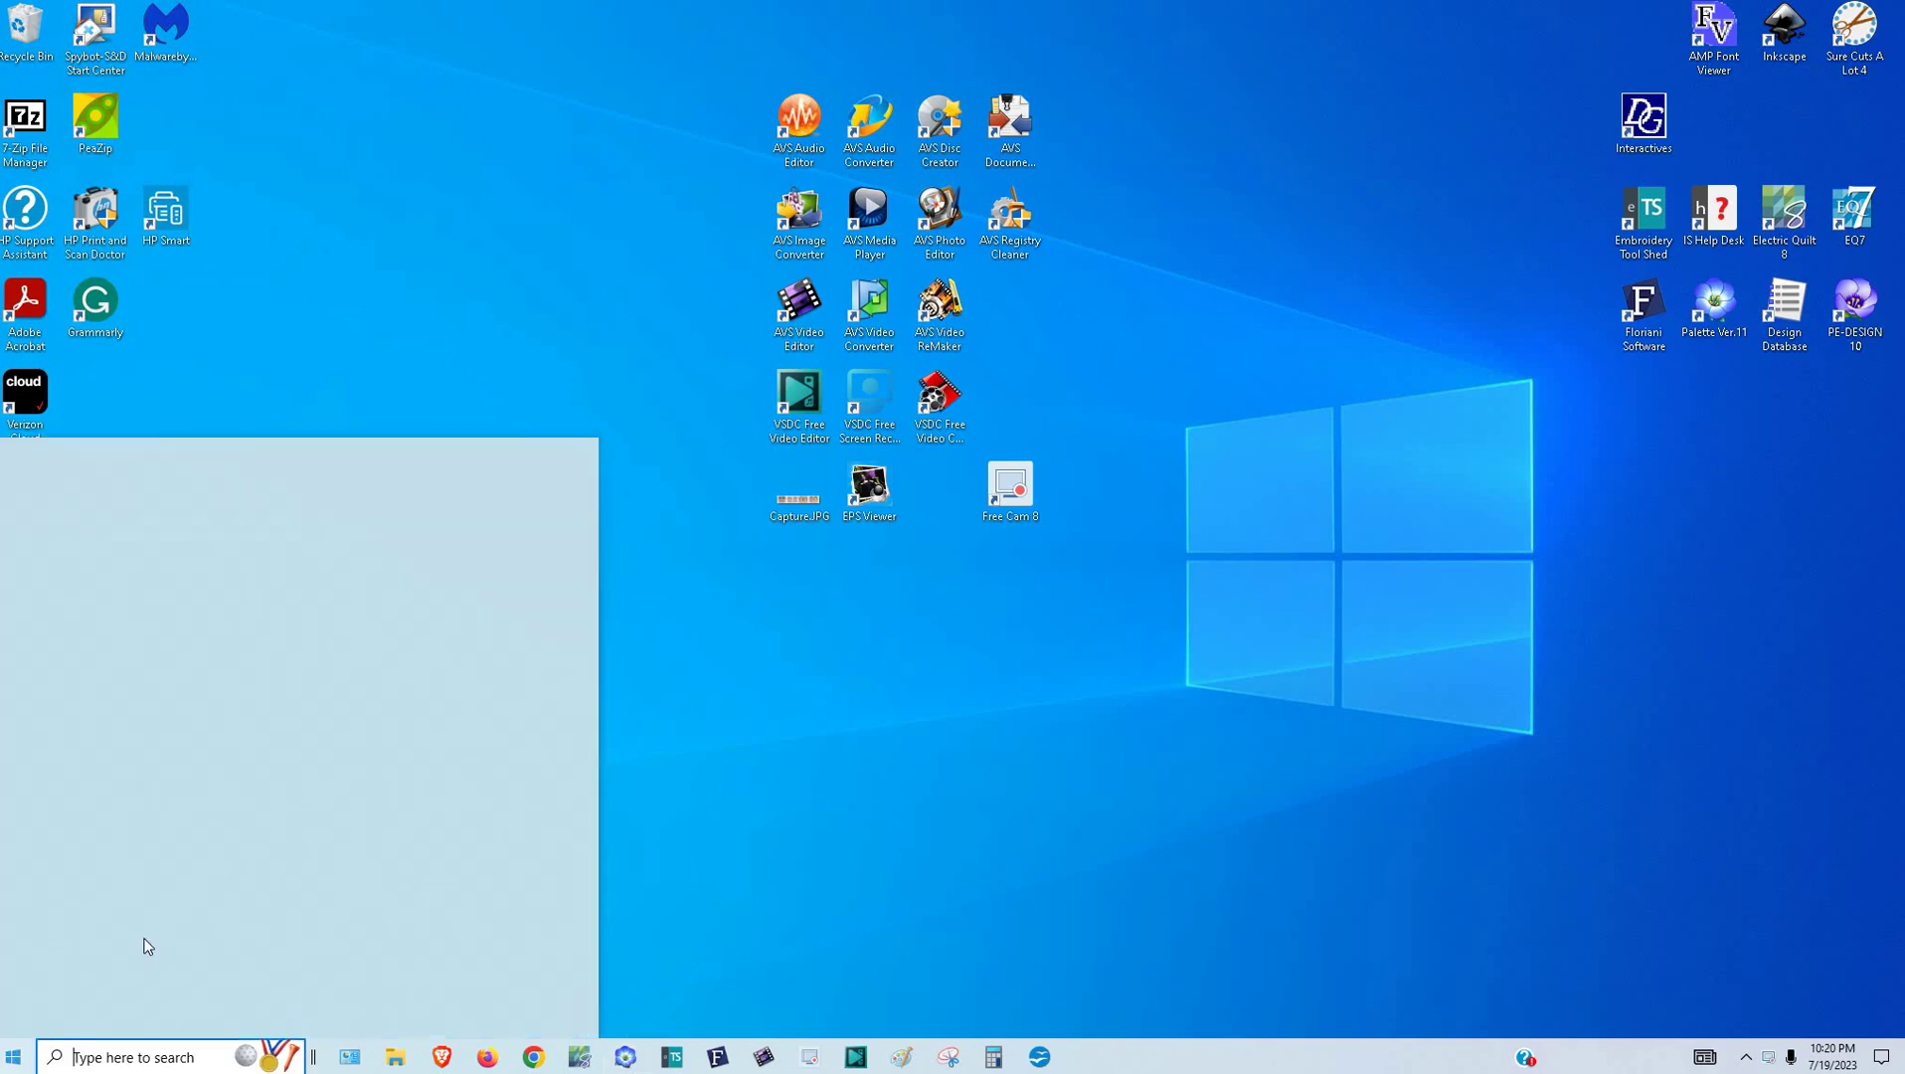
{"action": "scroll", "coordinate": [158, 871], "scroll_direction": "down", "scroll_amount": 2}
{"action": "scroll", "coordinate": [150, 871], "scroll_direction": "down", "scroll_amount": 5}
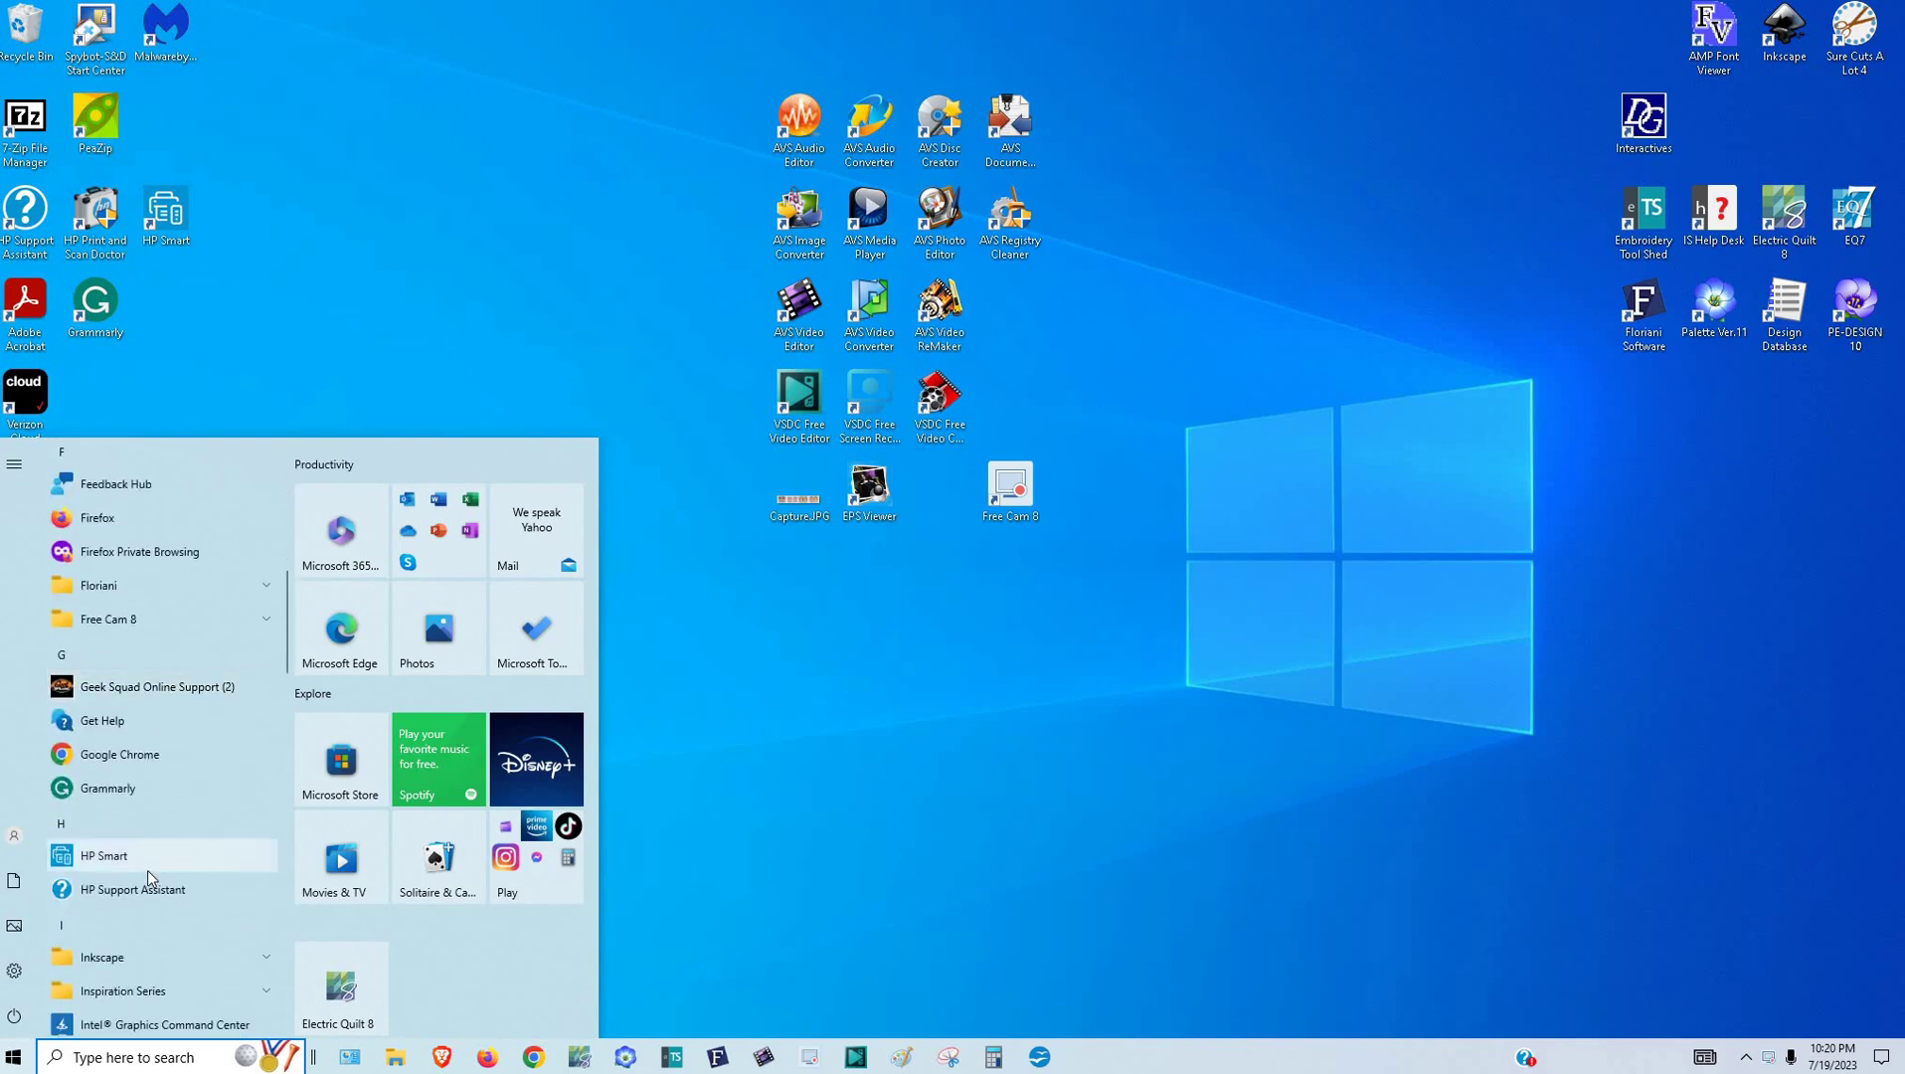
{"action": "scroll", "coordinate": [147, 871], "scroll_direction": "down", "scroll_amount": 2}
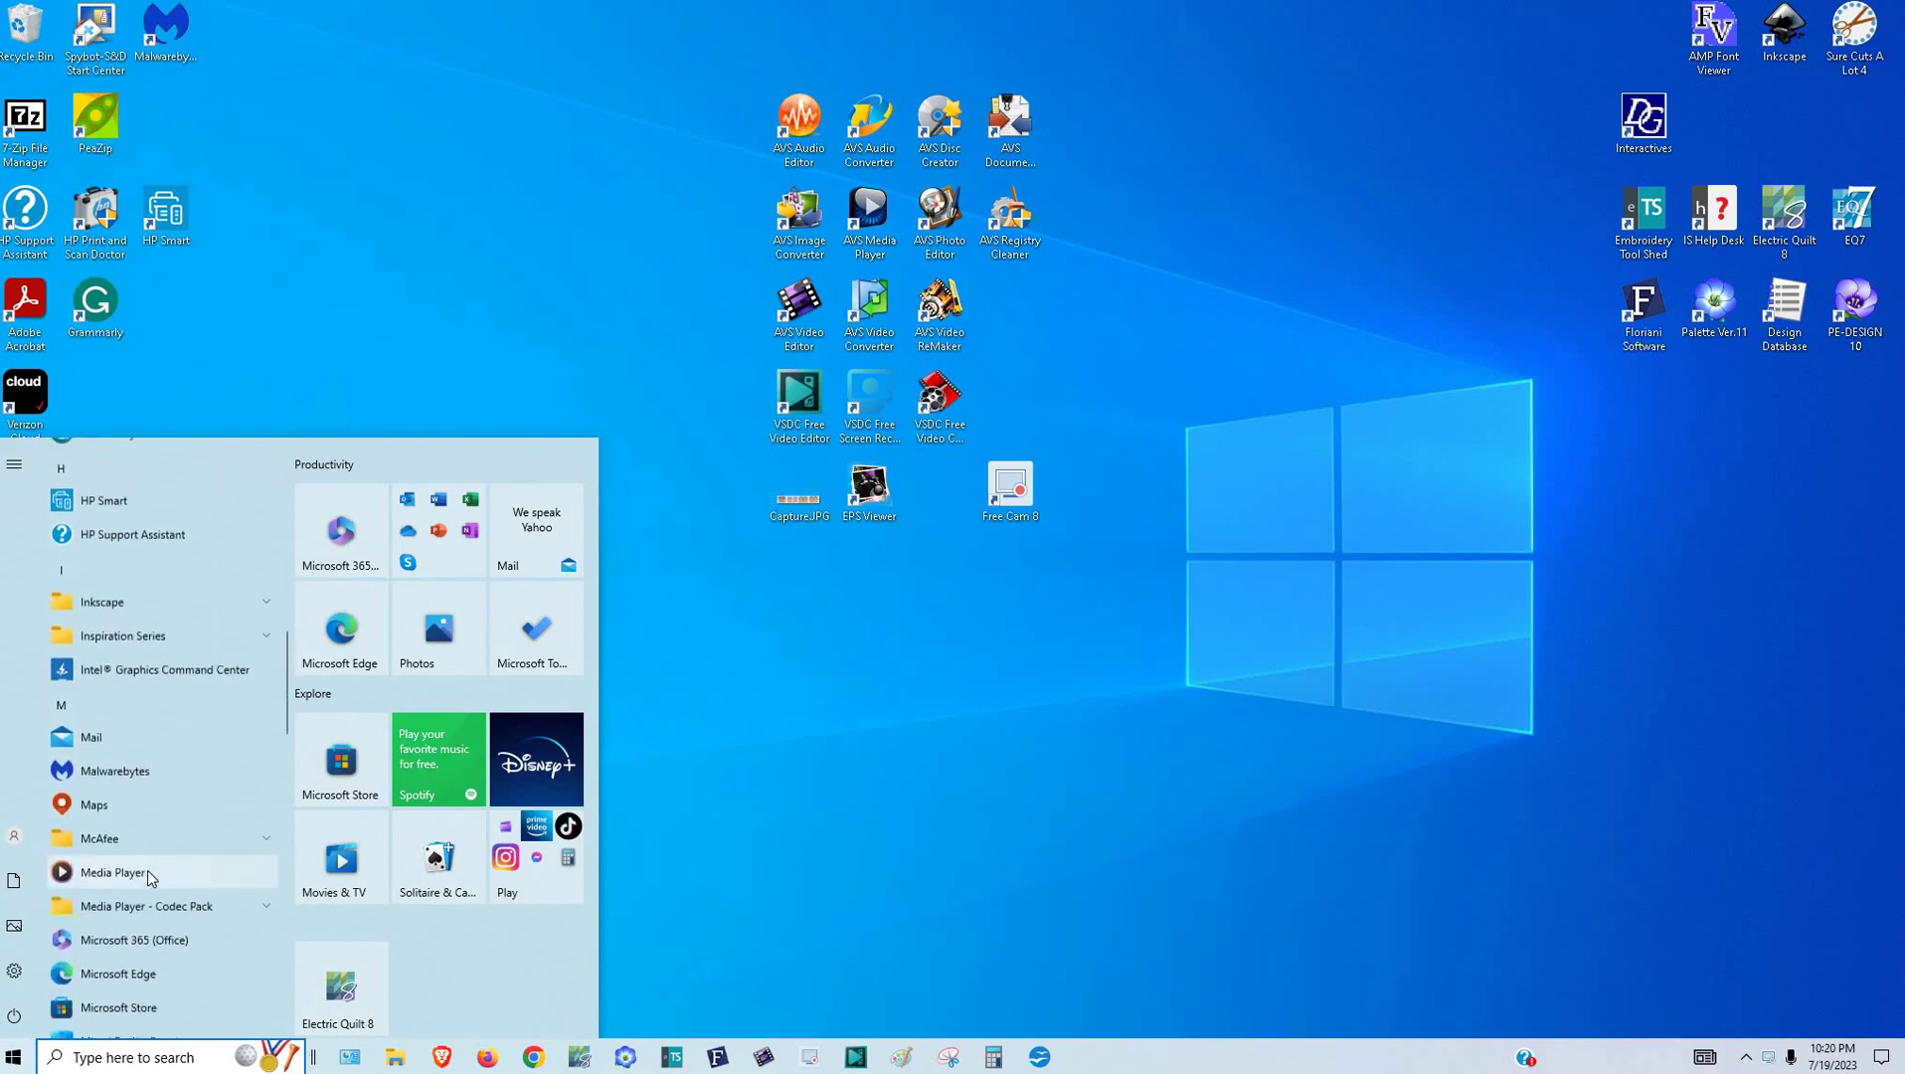
{"action": "scroll", "coordinate": [156, 850], "scroll_direction": "down", "scroll_amount": 5}
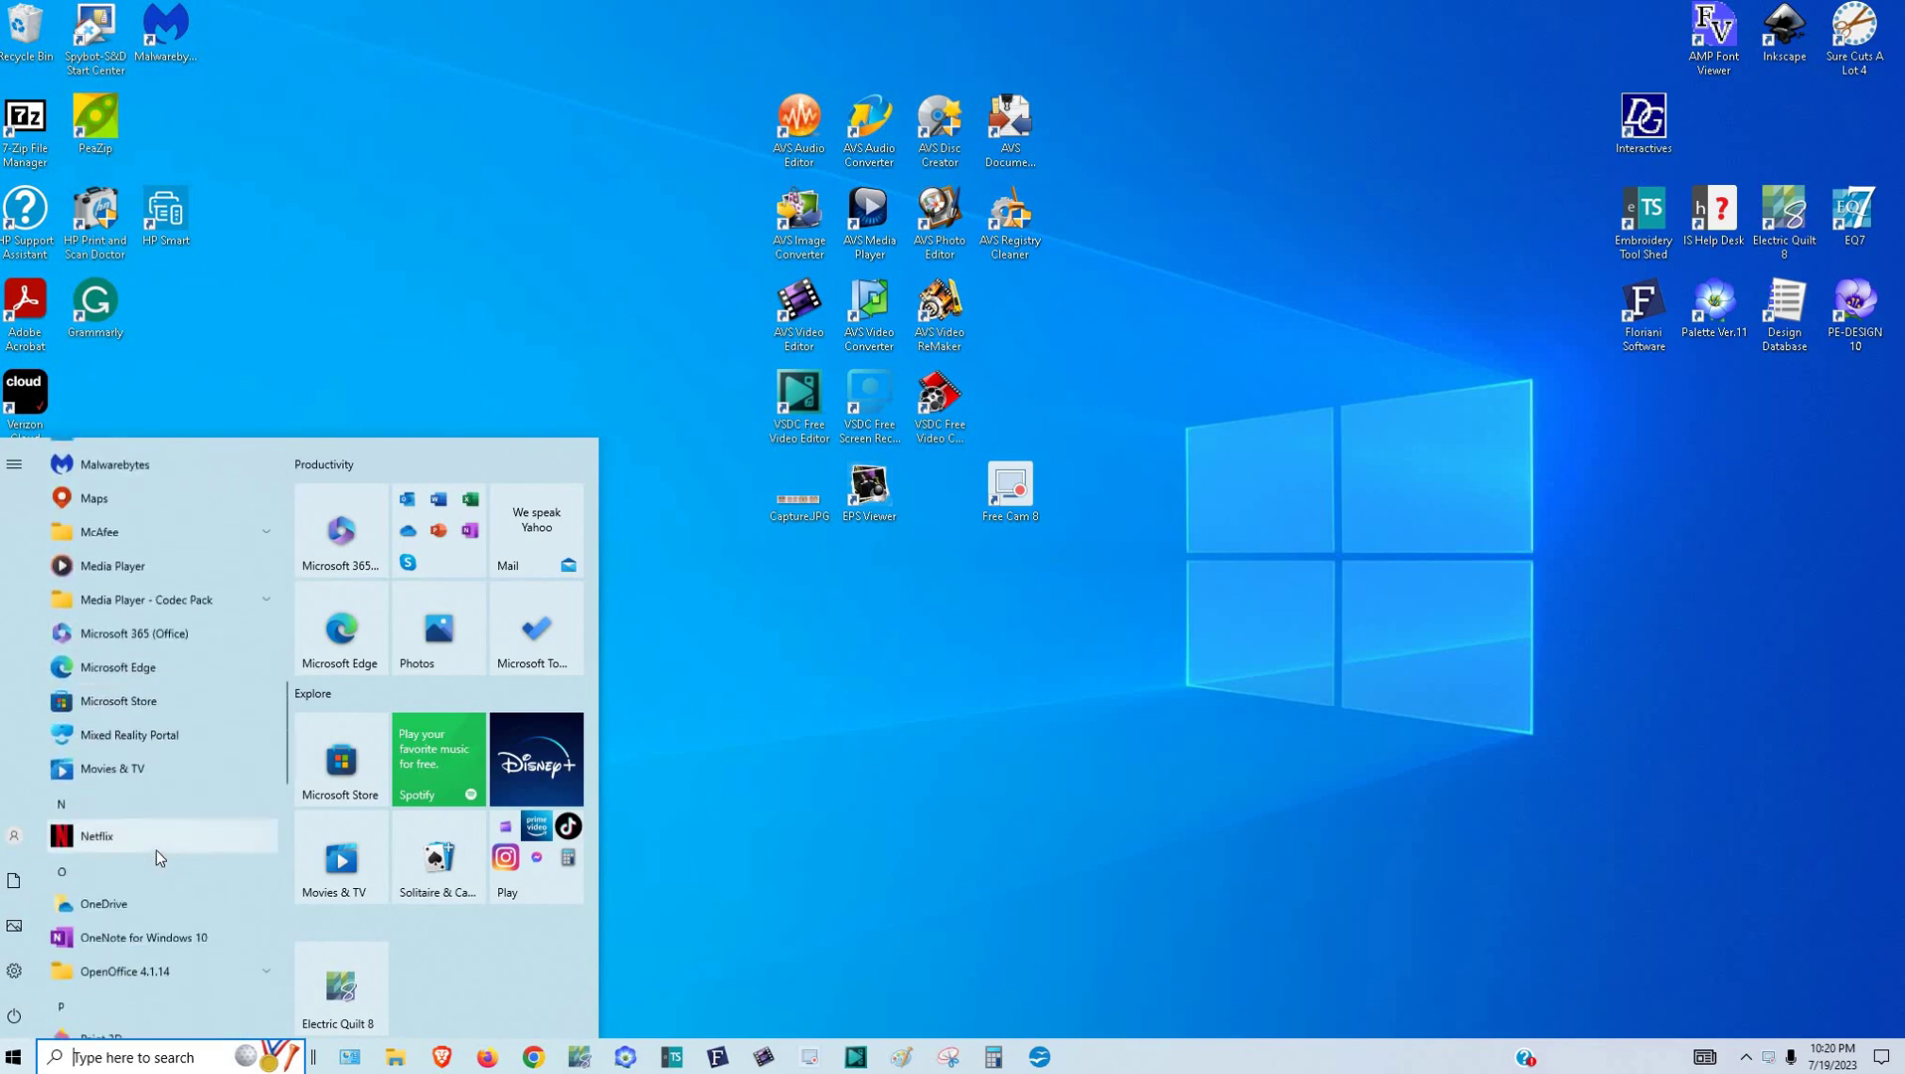
{"action": "scroll", "coordinate": [145, 766], "scroll_direction": "down", "scroll_amount": 3}
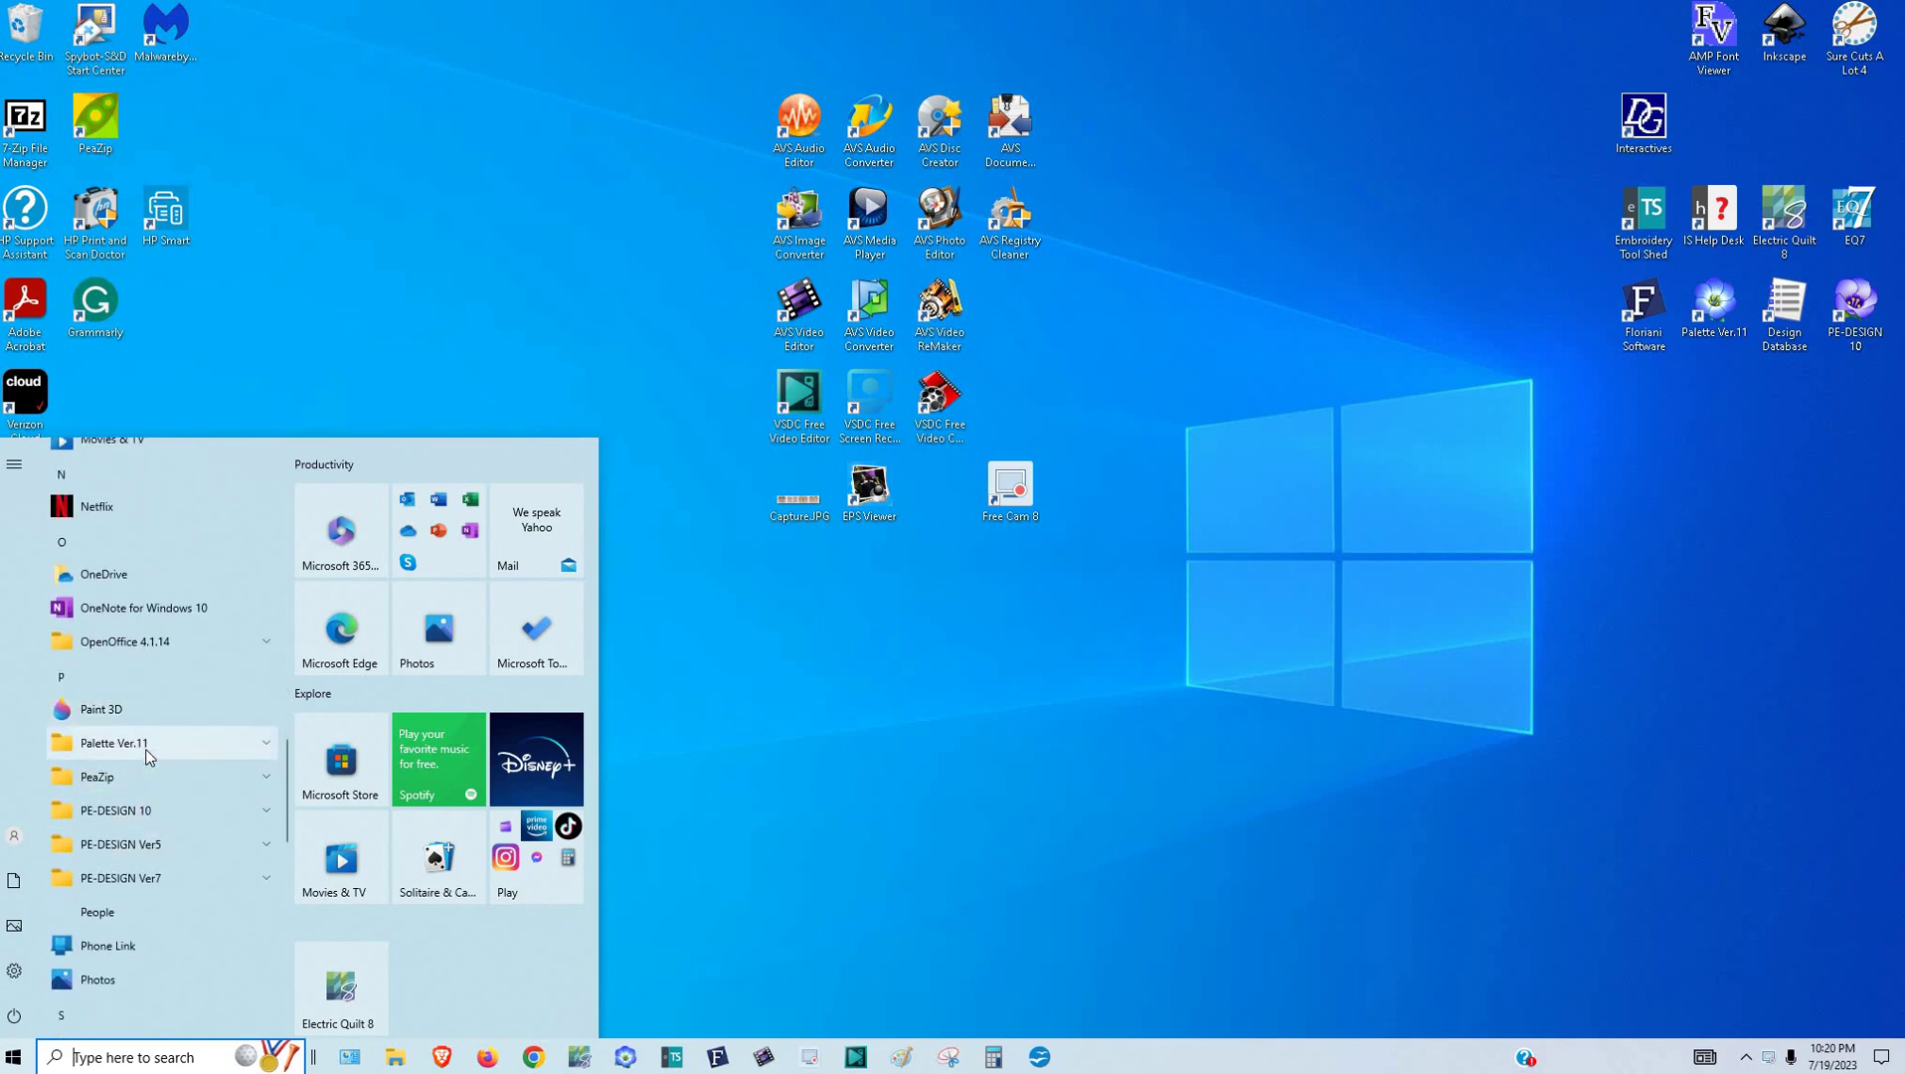
{"action": "left_click", "coordinate": [171, 747]}
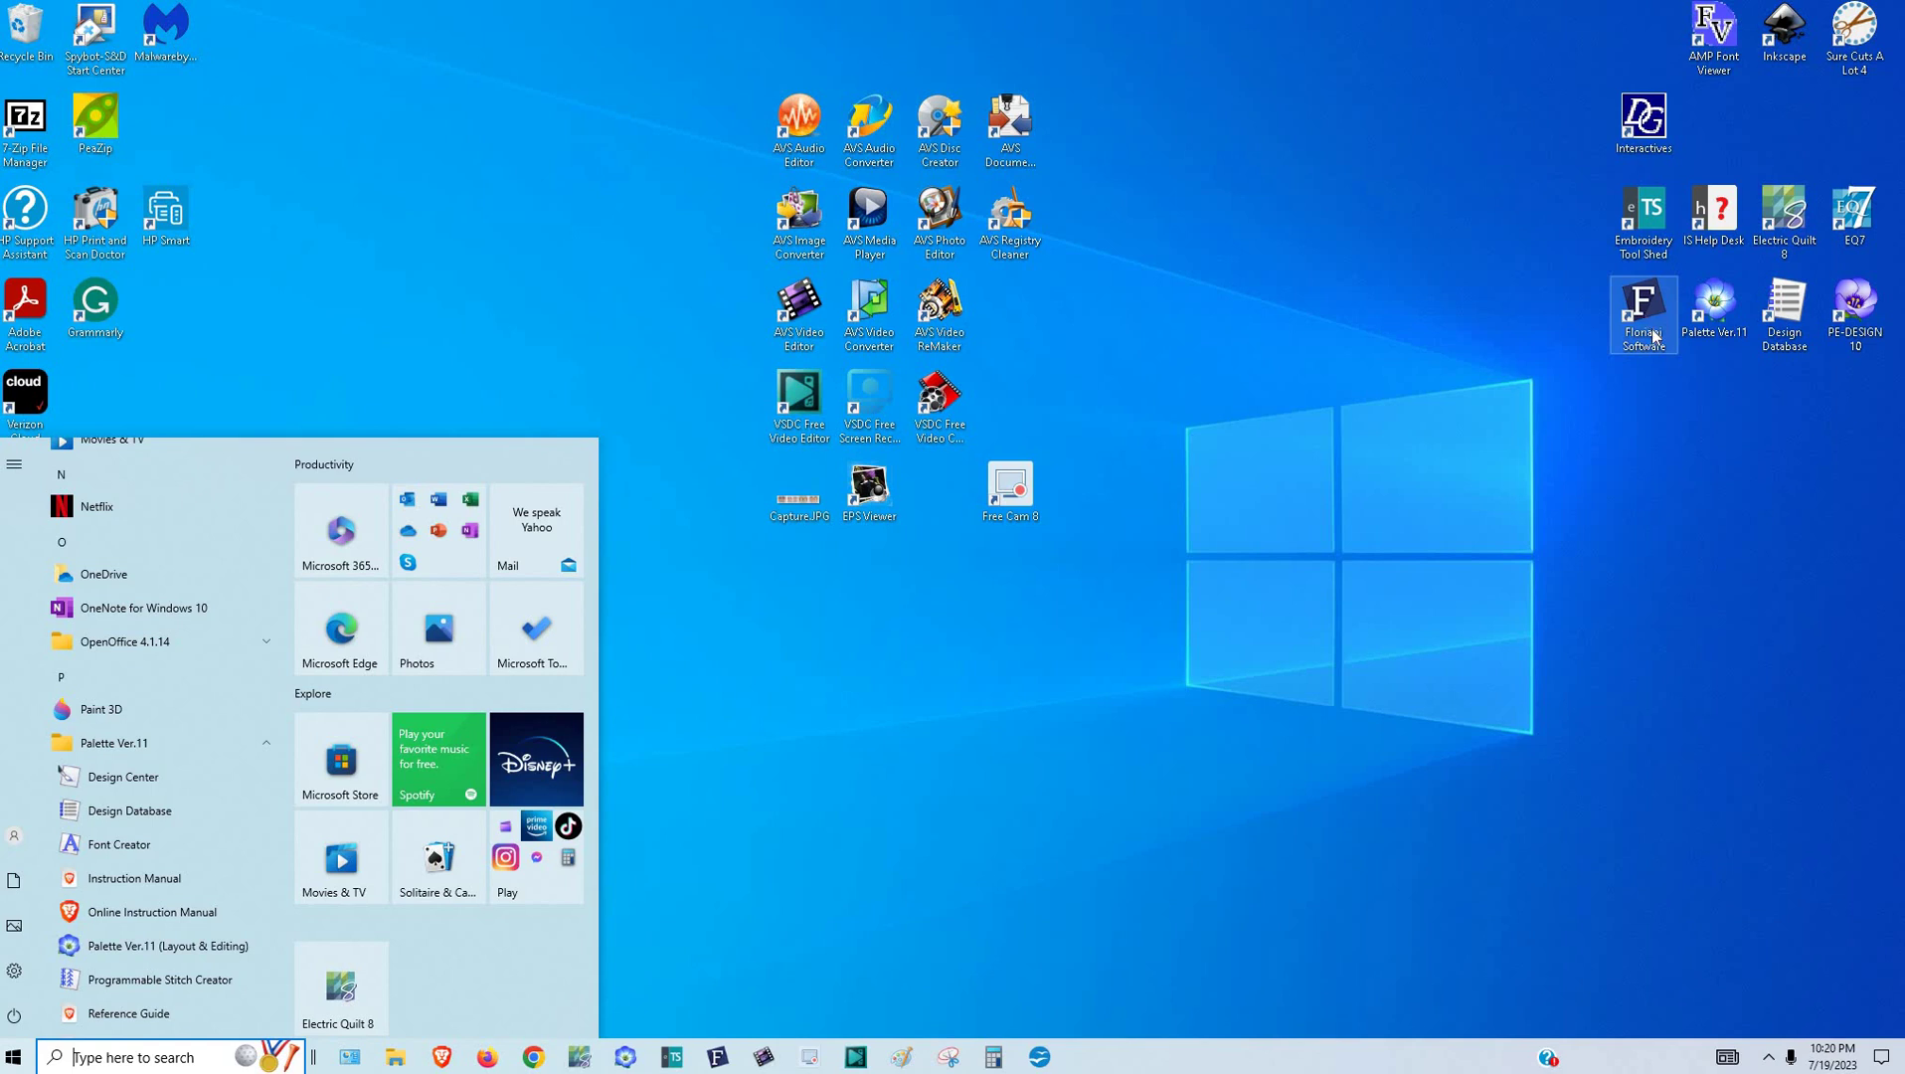
- Open the recent design Jungle Animal E2E10.625 x 16 D.pes in Palette Ver.11 Layout & Editing and maximize the window
{"action": "left_click", "coordinate": [624, 1058]}
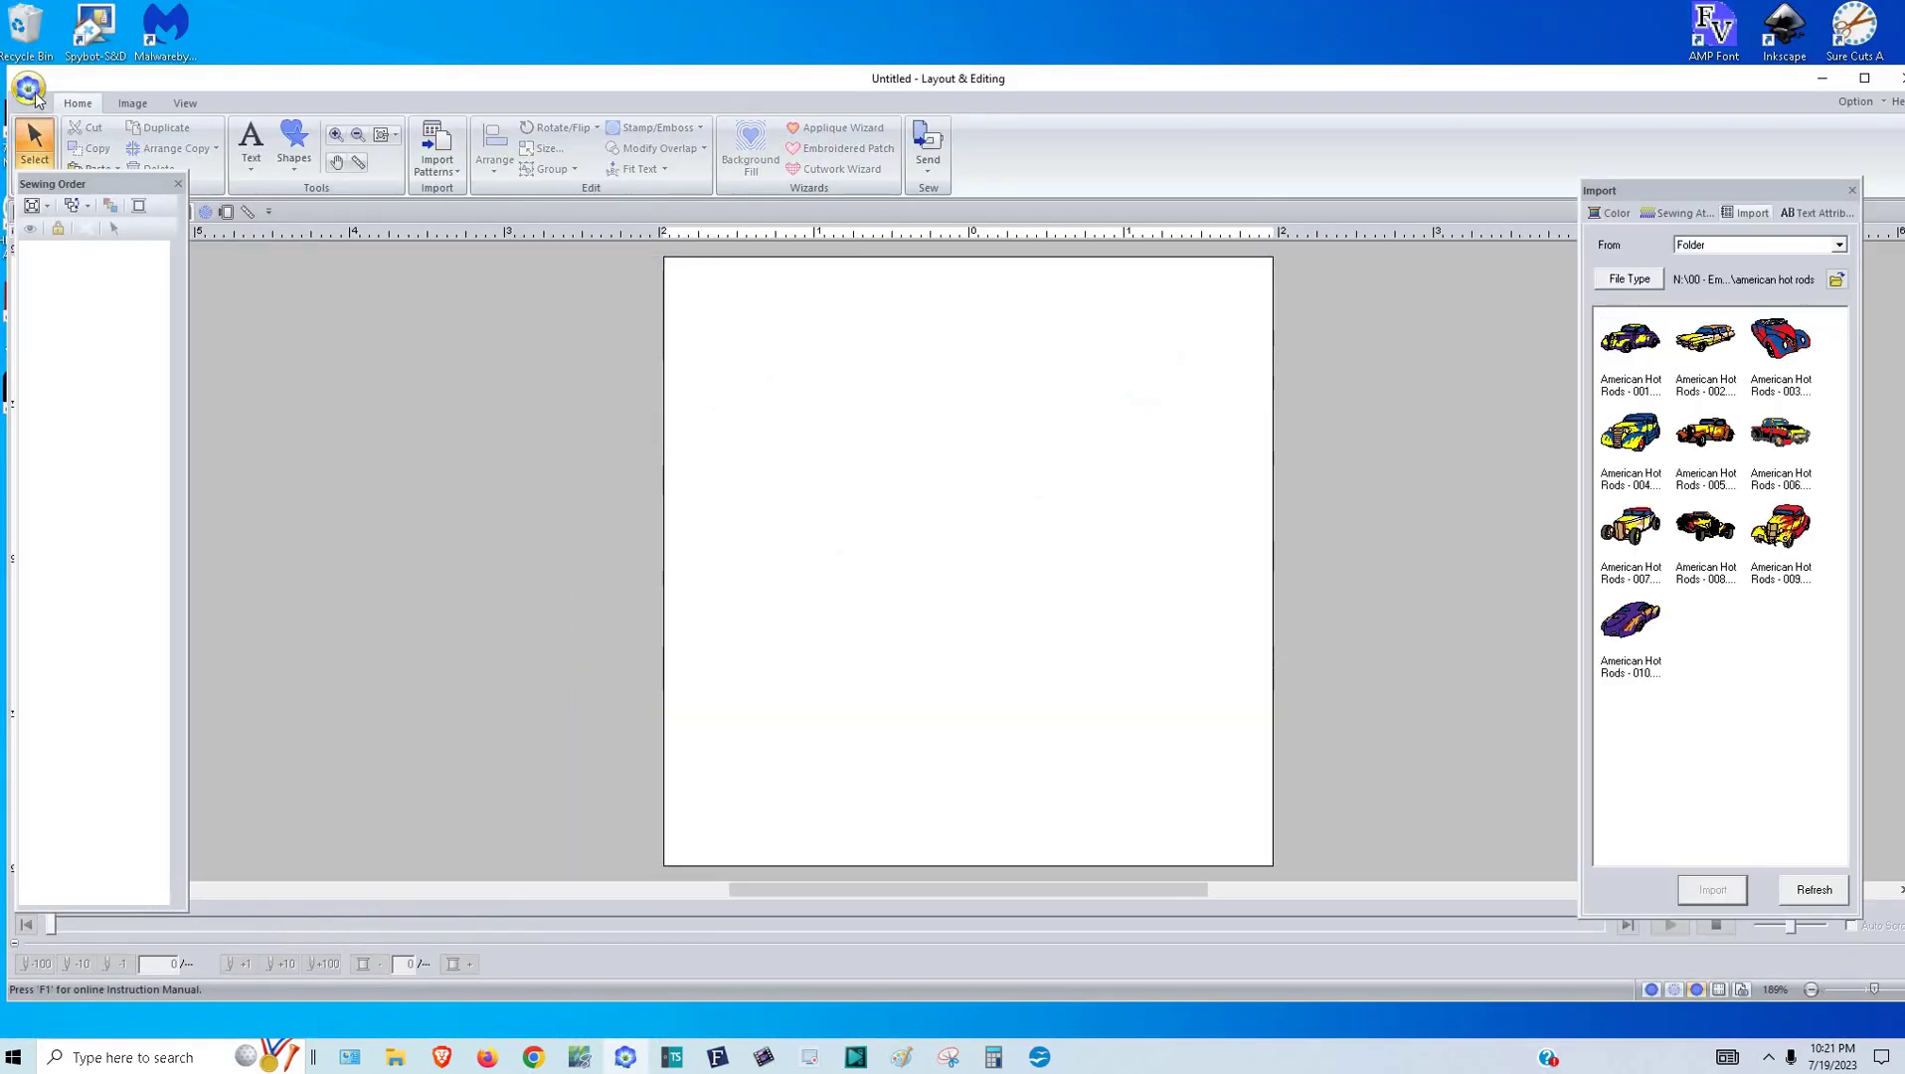
{"action": "left_click", "coordinate": [29, 91]}
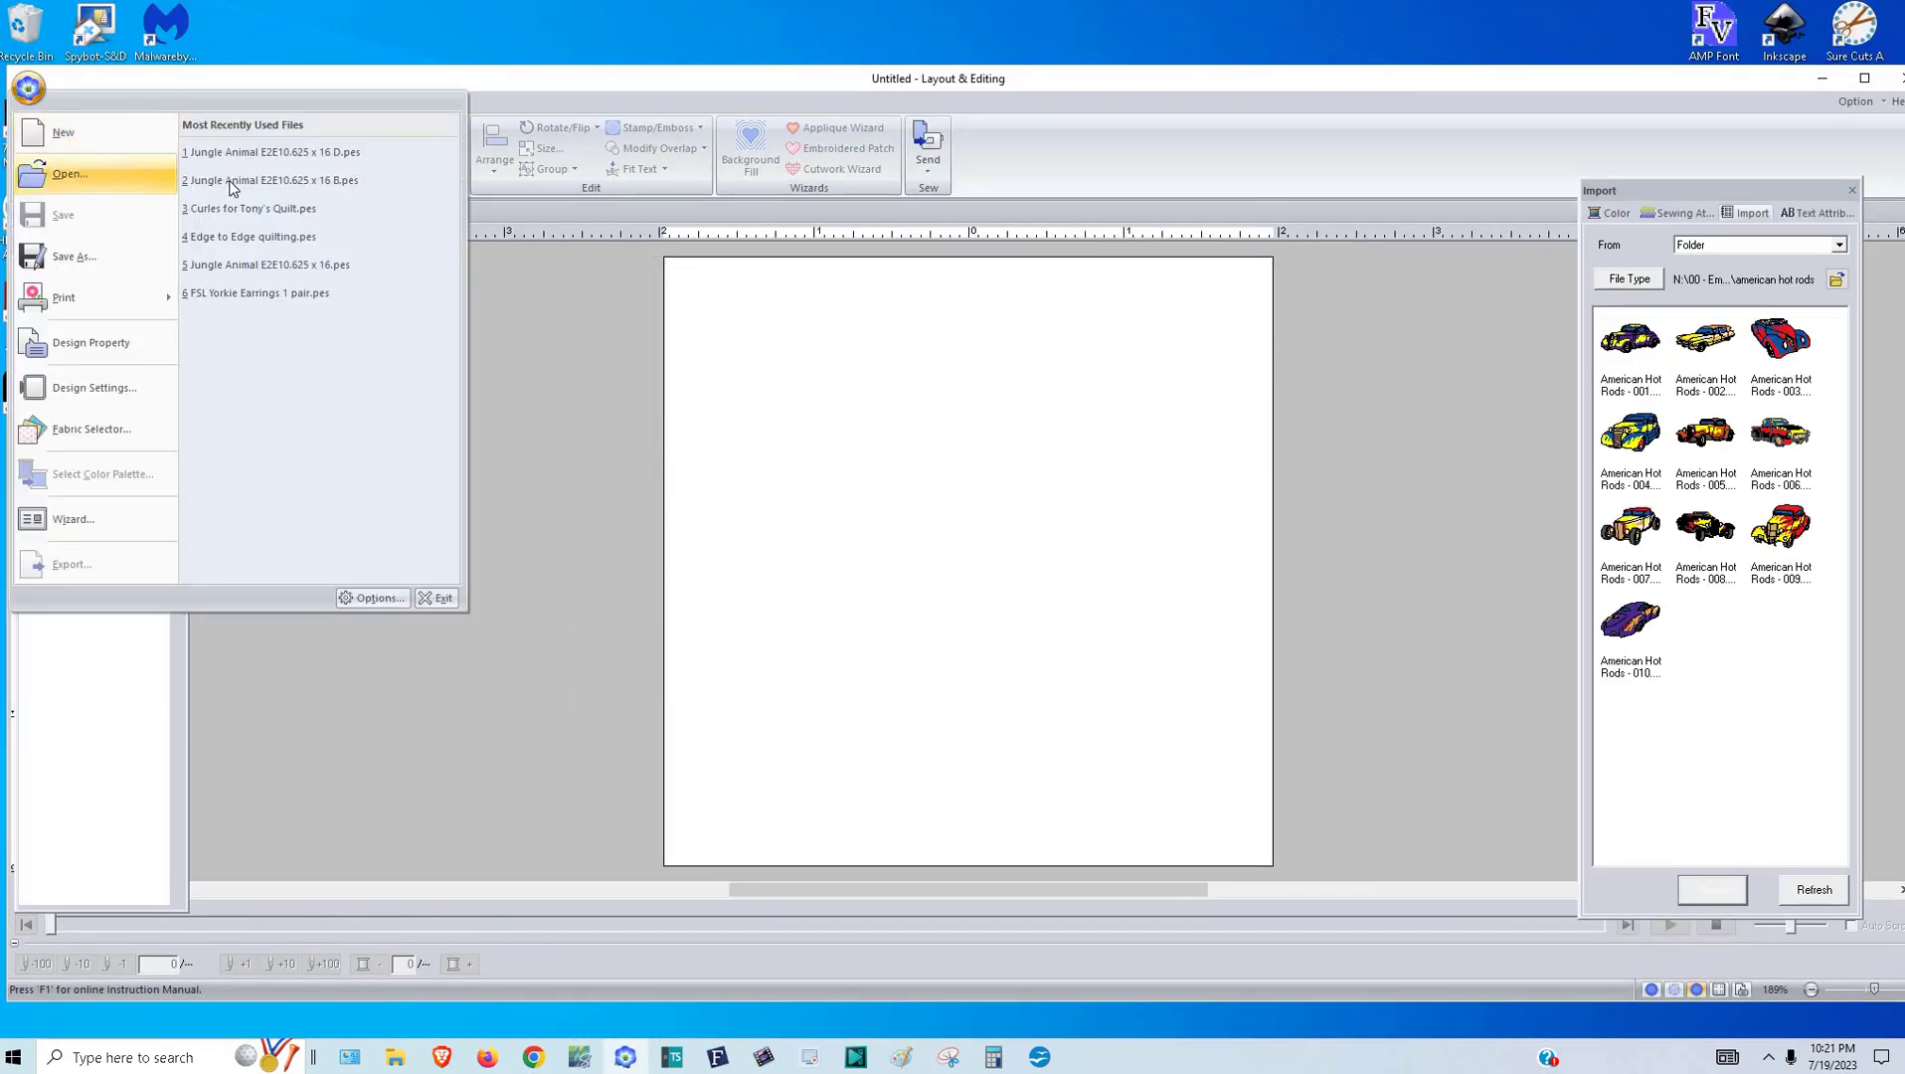
{"action": "left_click", "coordinate": [319, 180]}
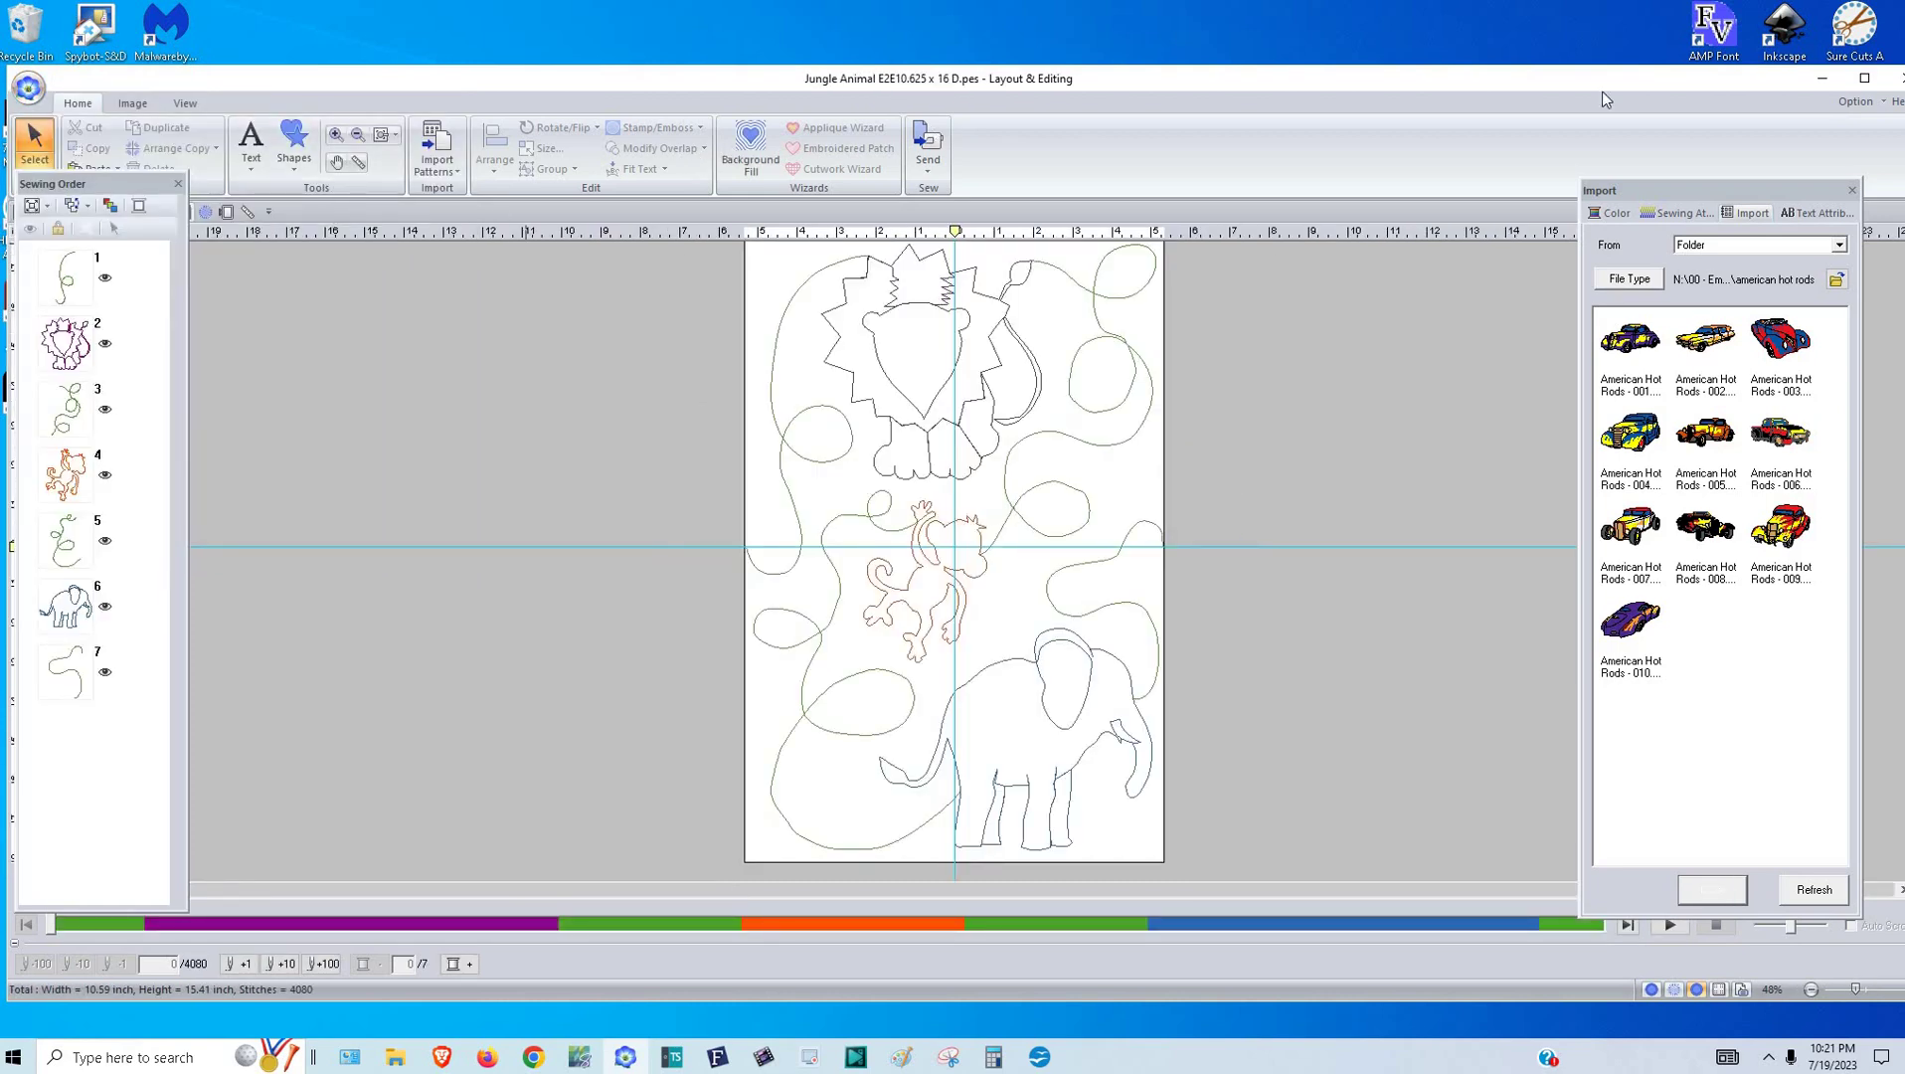
{"action": "left_click", "coordinate": [1863, 83]}
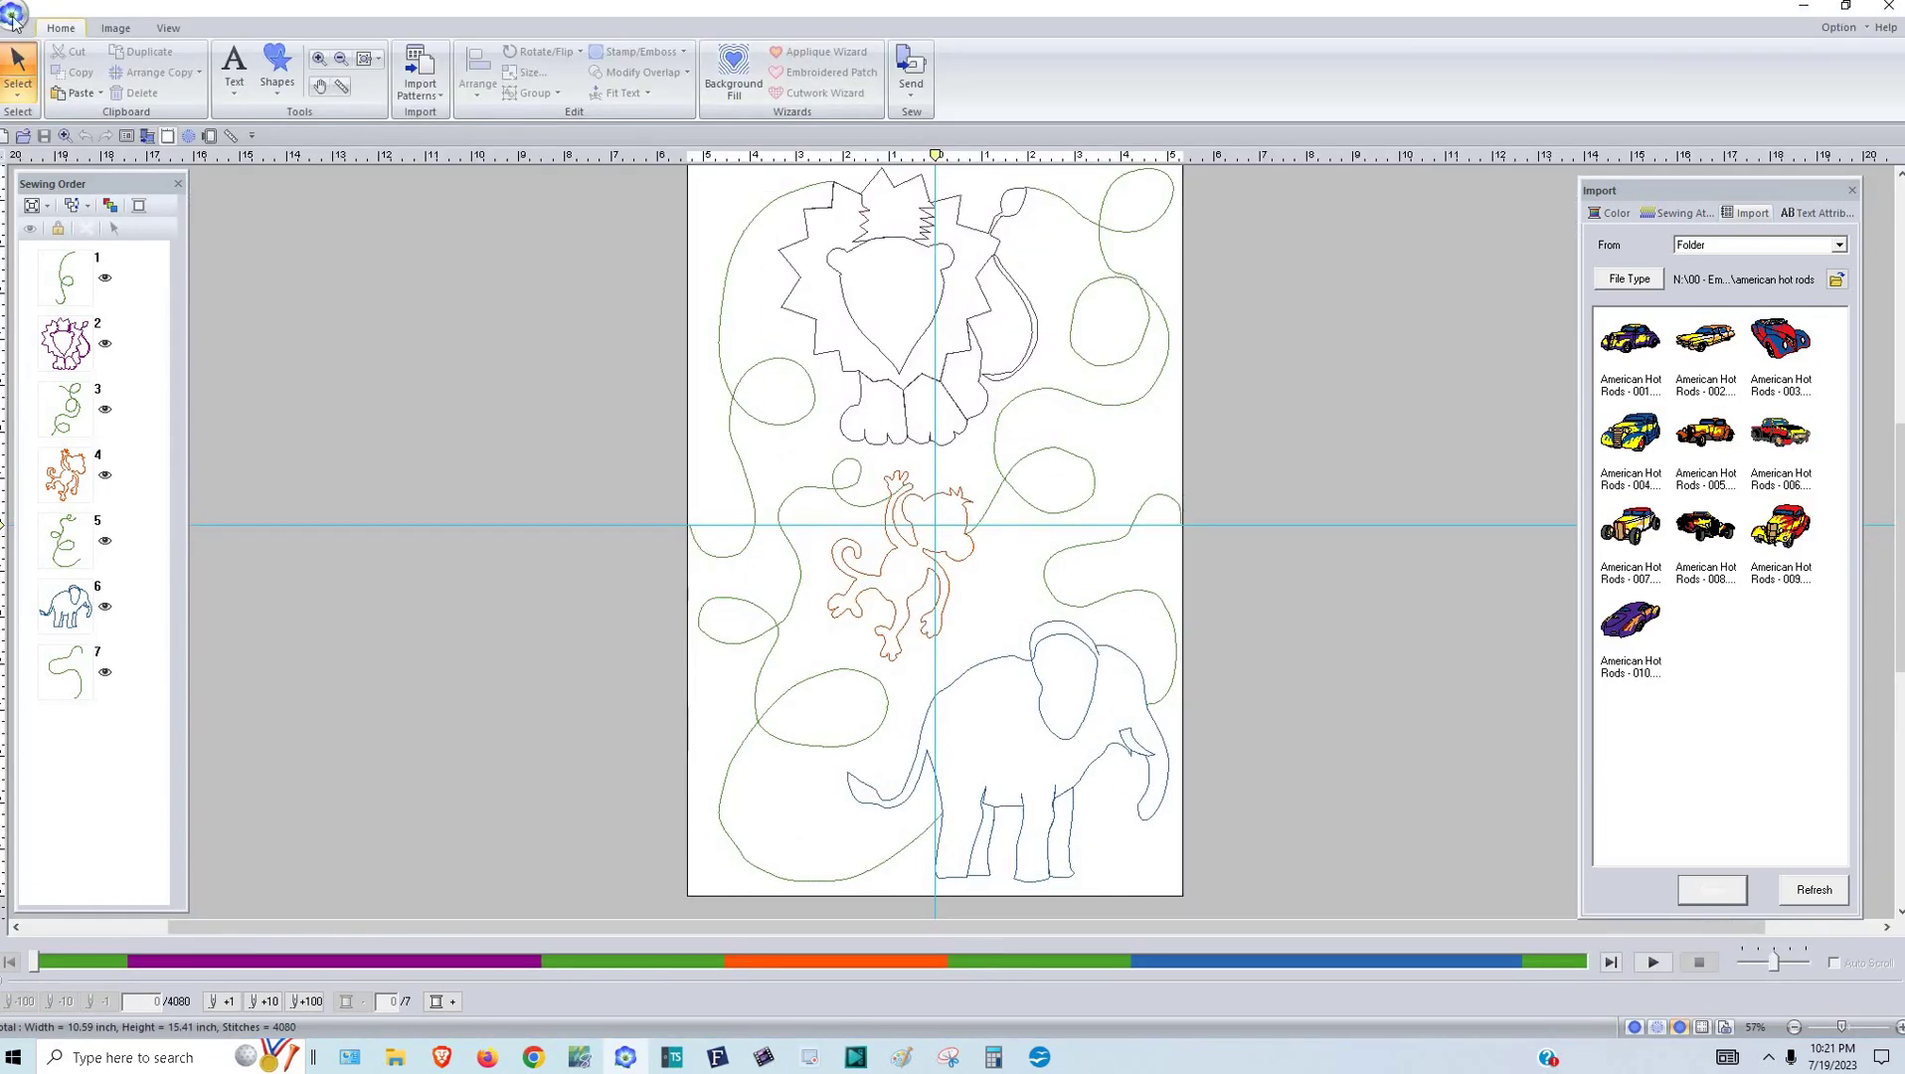
- Start exporting the jungle animal design to a file and look through the available embroidery formats
{"action": "left_click", "coordinate": [13, 17]}
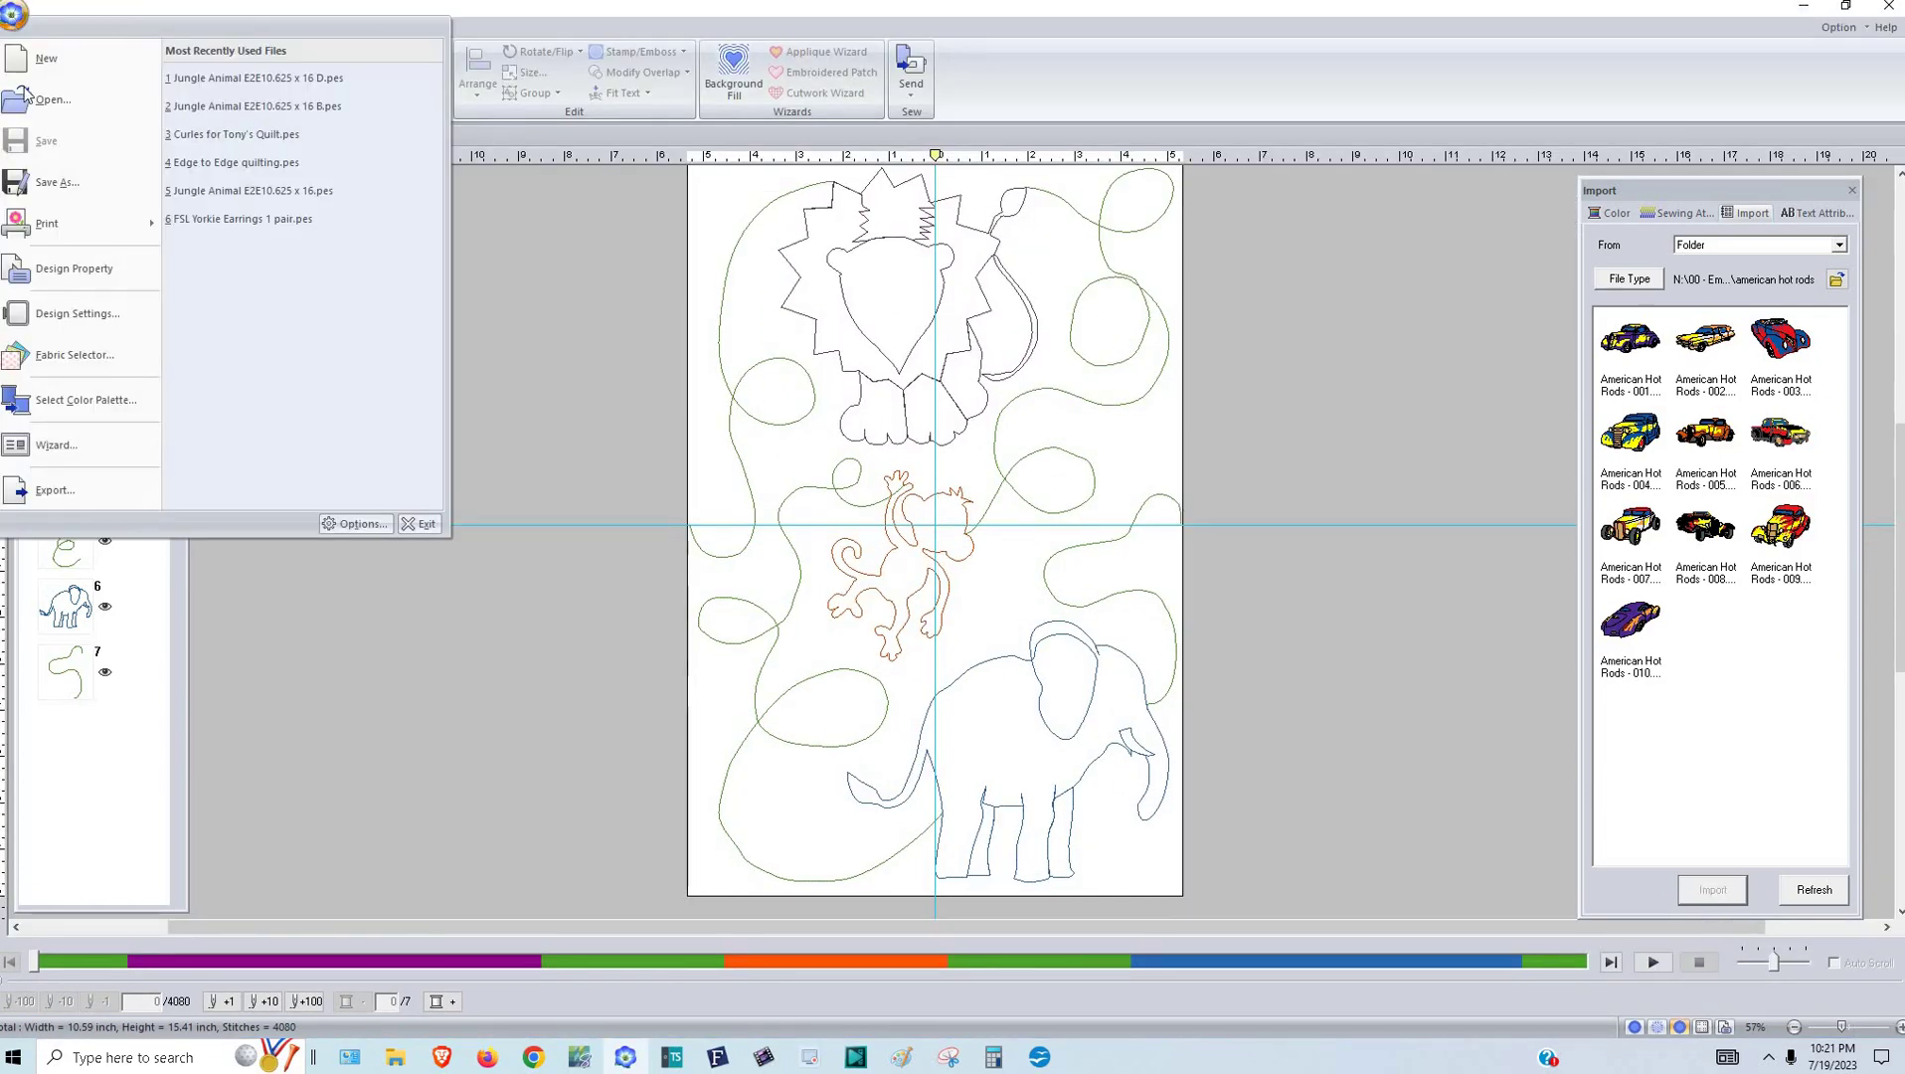
{"action": "left_click", "coordinate": [13, 17]}
{"action": "left_click", "coordinate": [13, 17]}
{"action": "left_click", "coordinate": [1037, 661]}
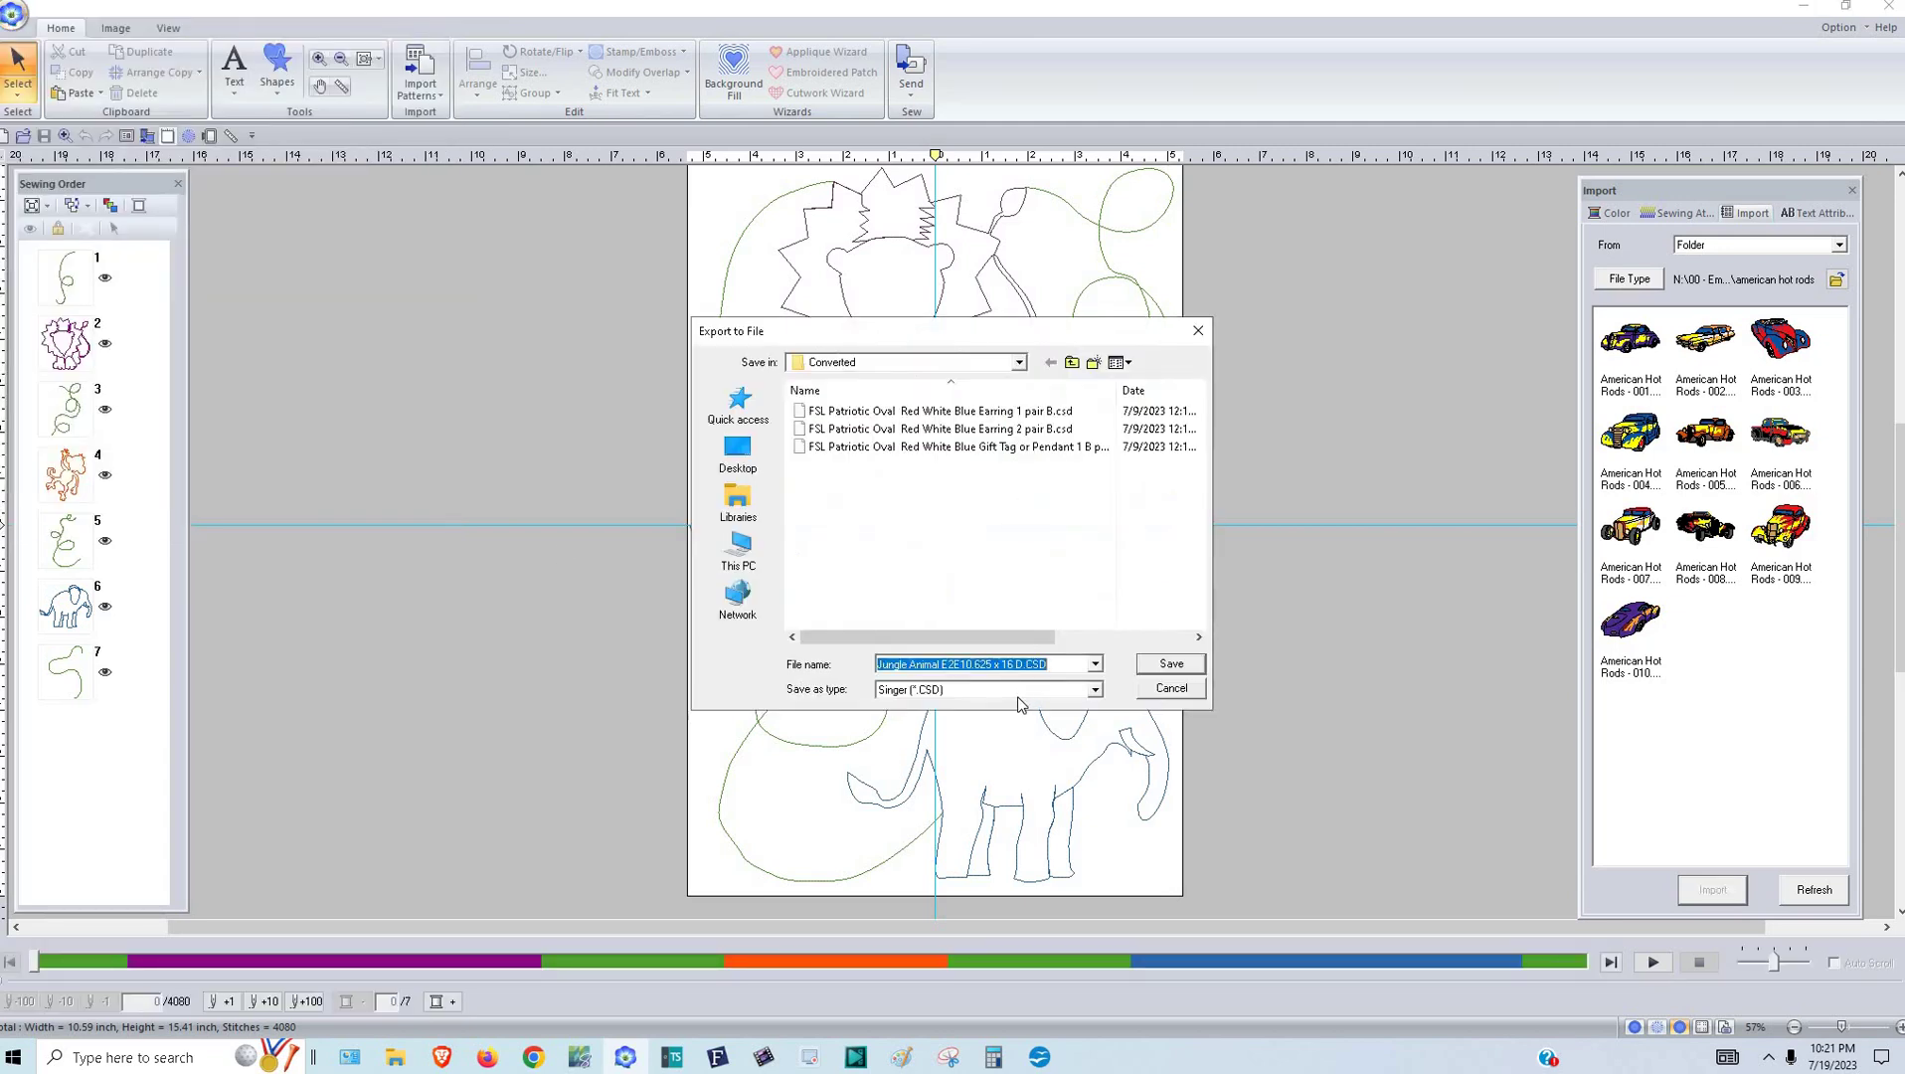
{"action": "left_click", "coordinate": [982, 690]}
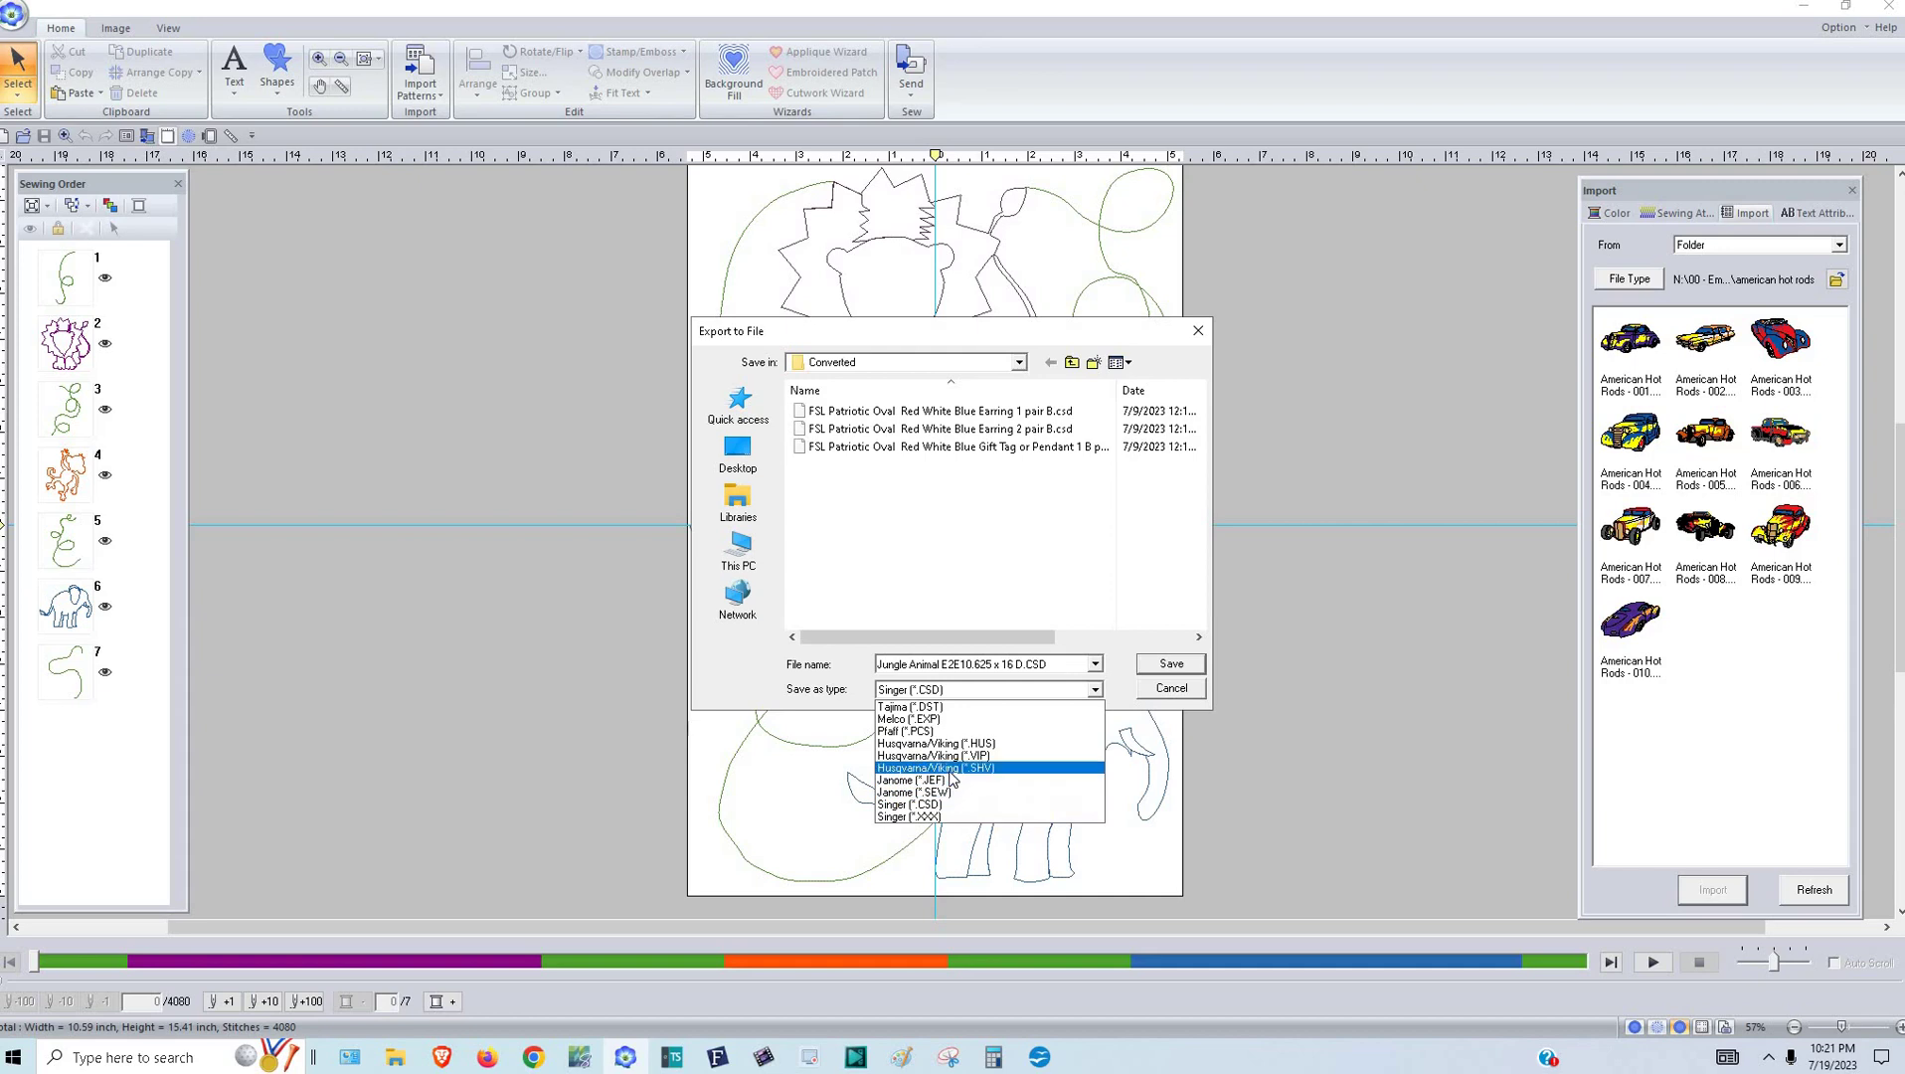
{"action": "scroll", "coordinate": [1003, 483], "scroll_direction": "up", "scroll_amount": 2}
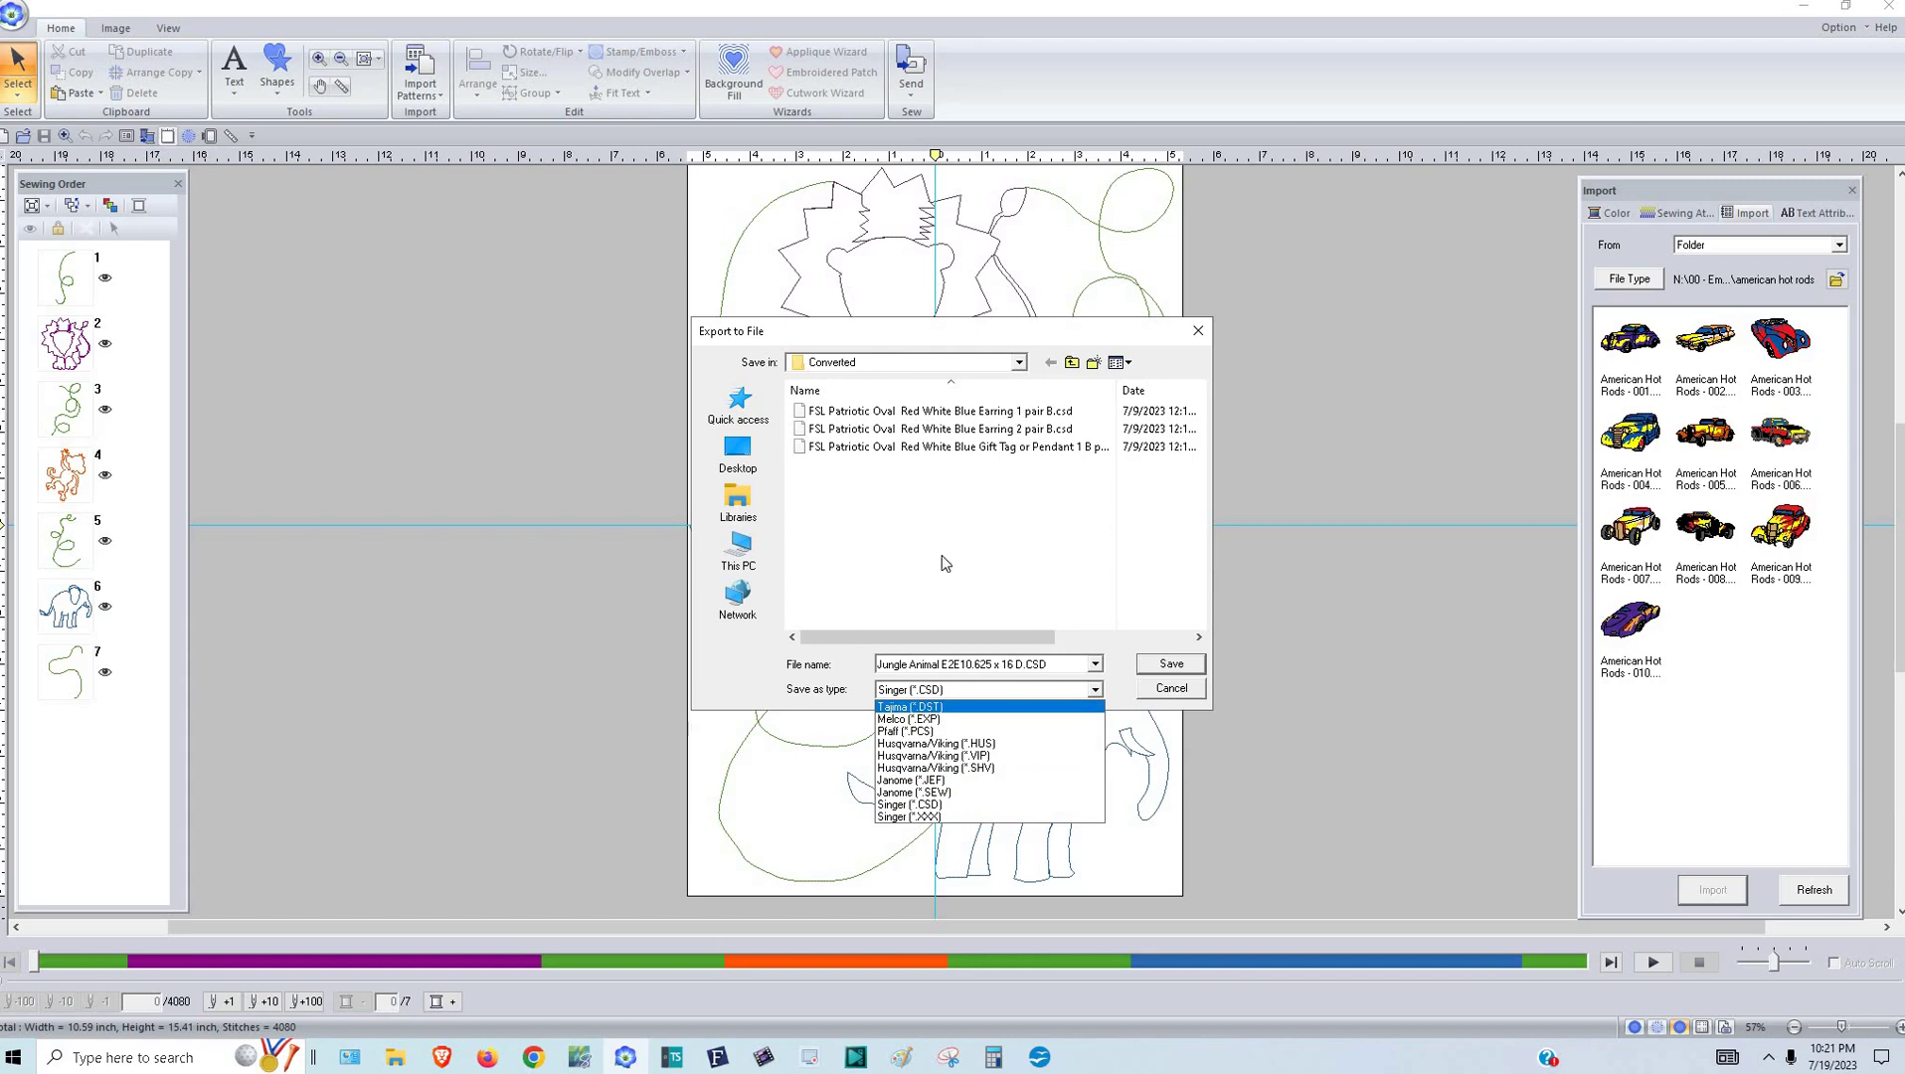
- Switch the export location to the folder 00 - My Embroidery Designs From Creative Fabrica clipart on the CRAFT Files (N:) drive
{"action": "left_click", "coordinate": [1070, 366]}
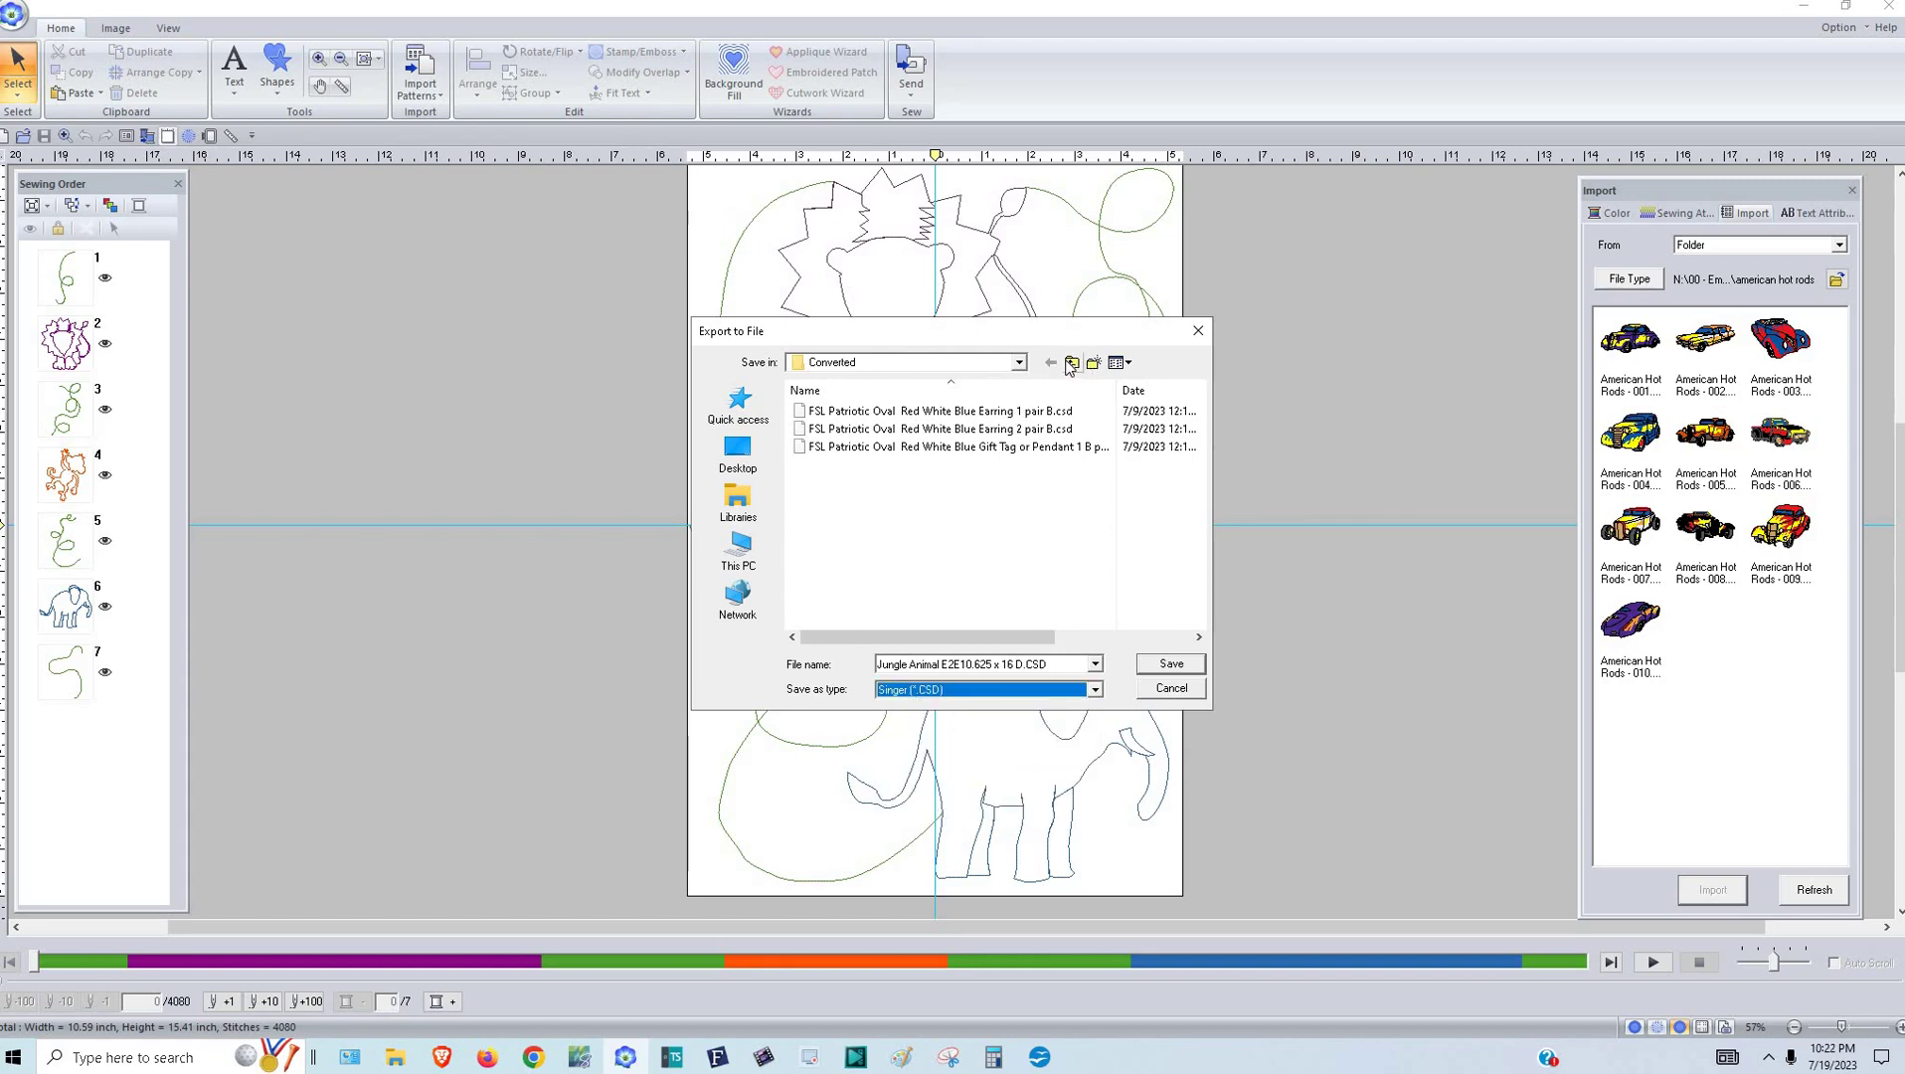
{"action": "left_click", "coordinate": [1070, 366]}
{"action": "left_click", "coordinate": [1069, 366]}
{"action": "left_click", "coordinate": [1070, 366]}
{"action": "left_click", "coordinate": [1070, 366]}
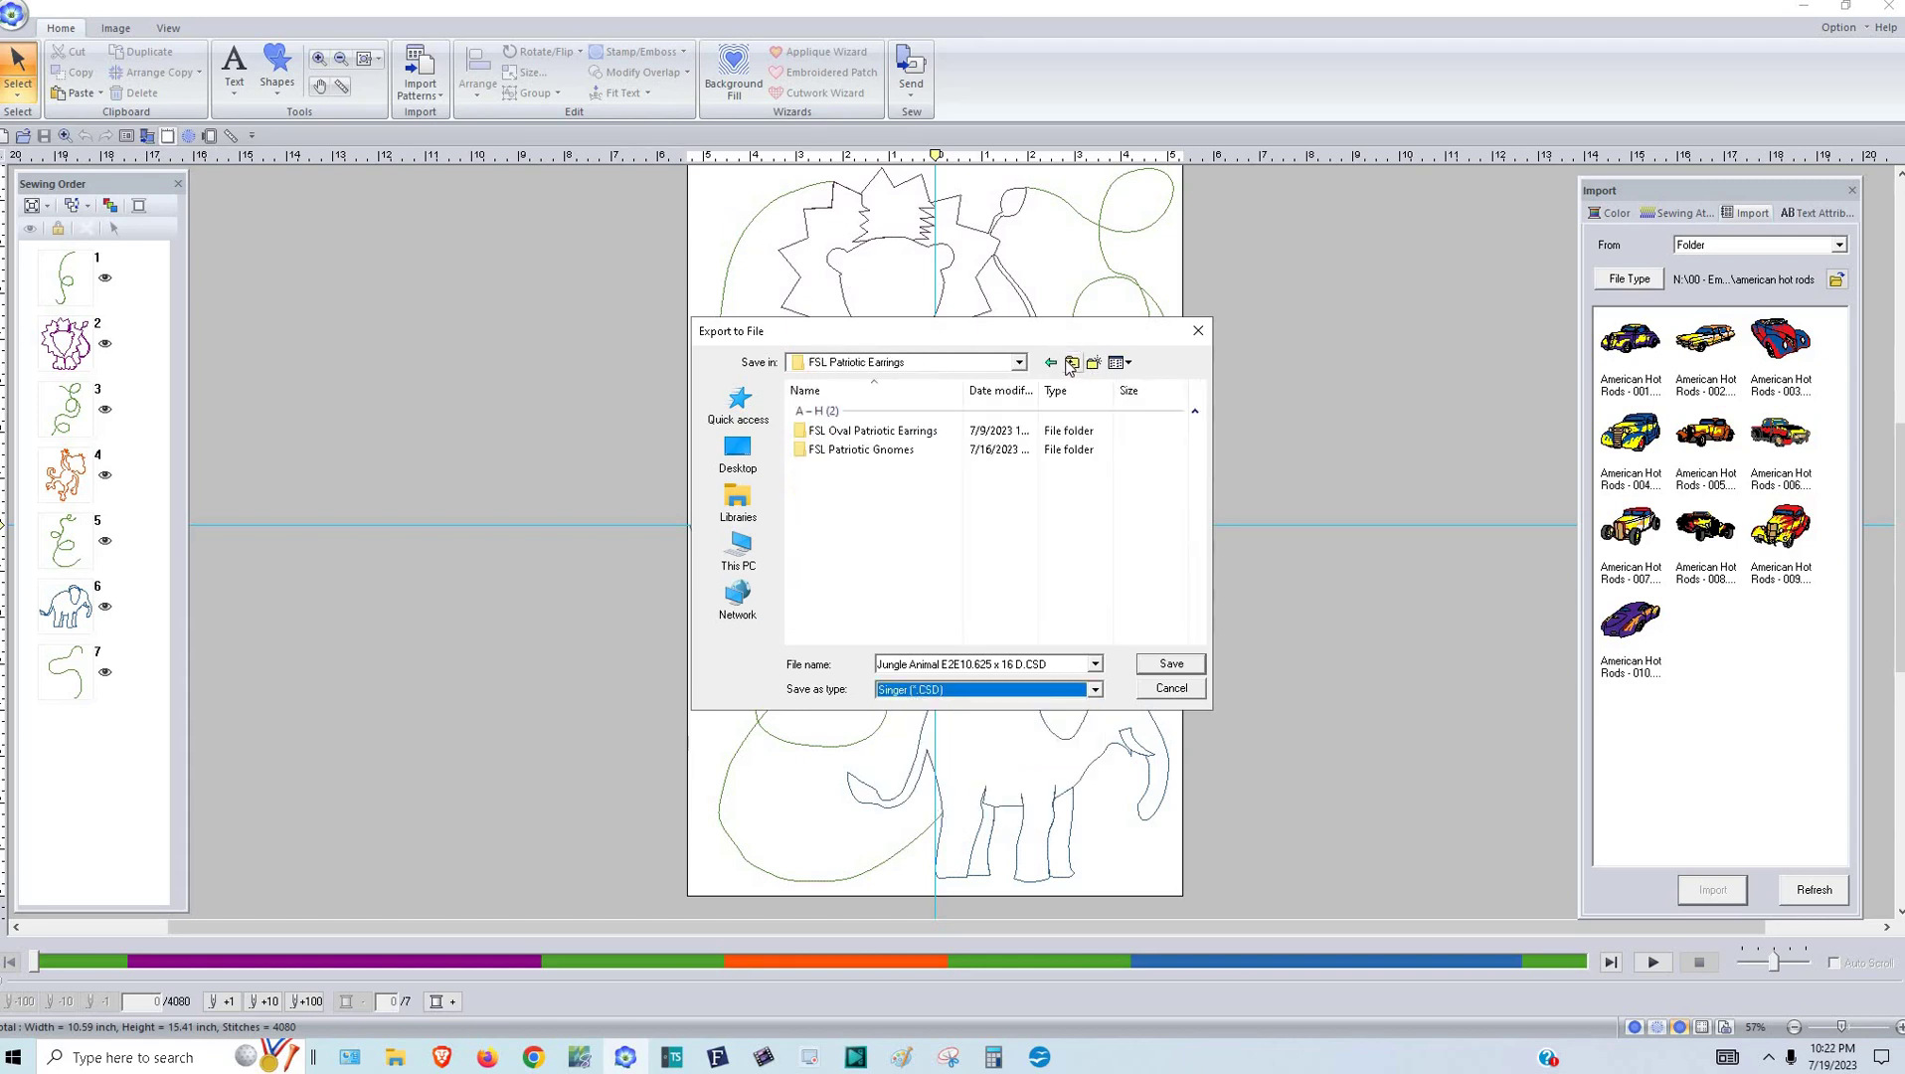
{"action": "left_click", "coordinate": [1070, 366]}
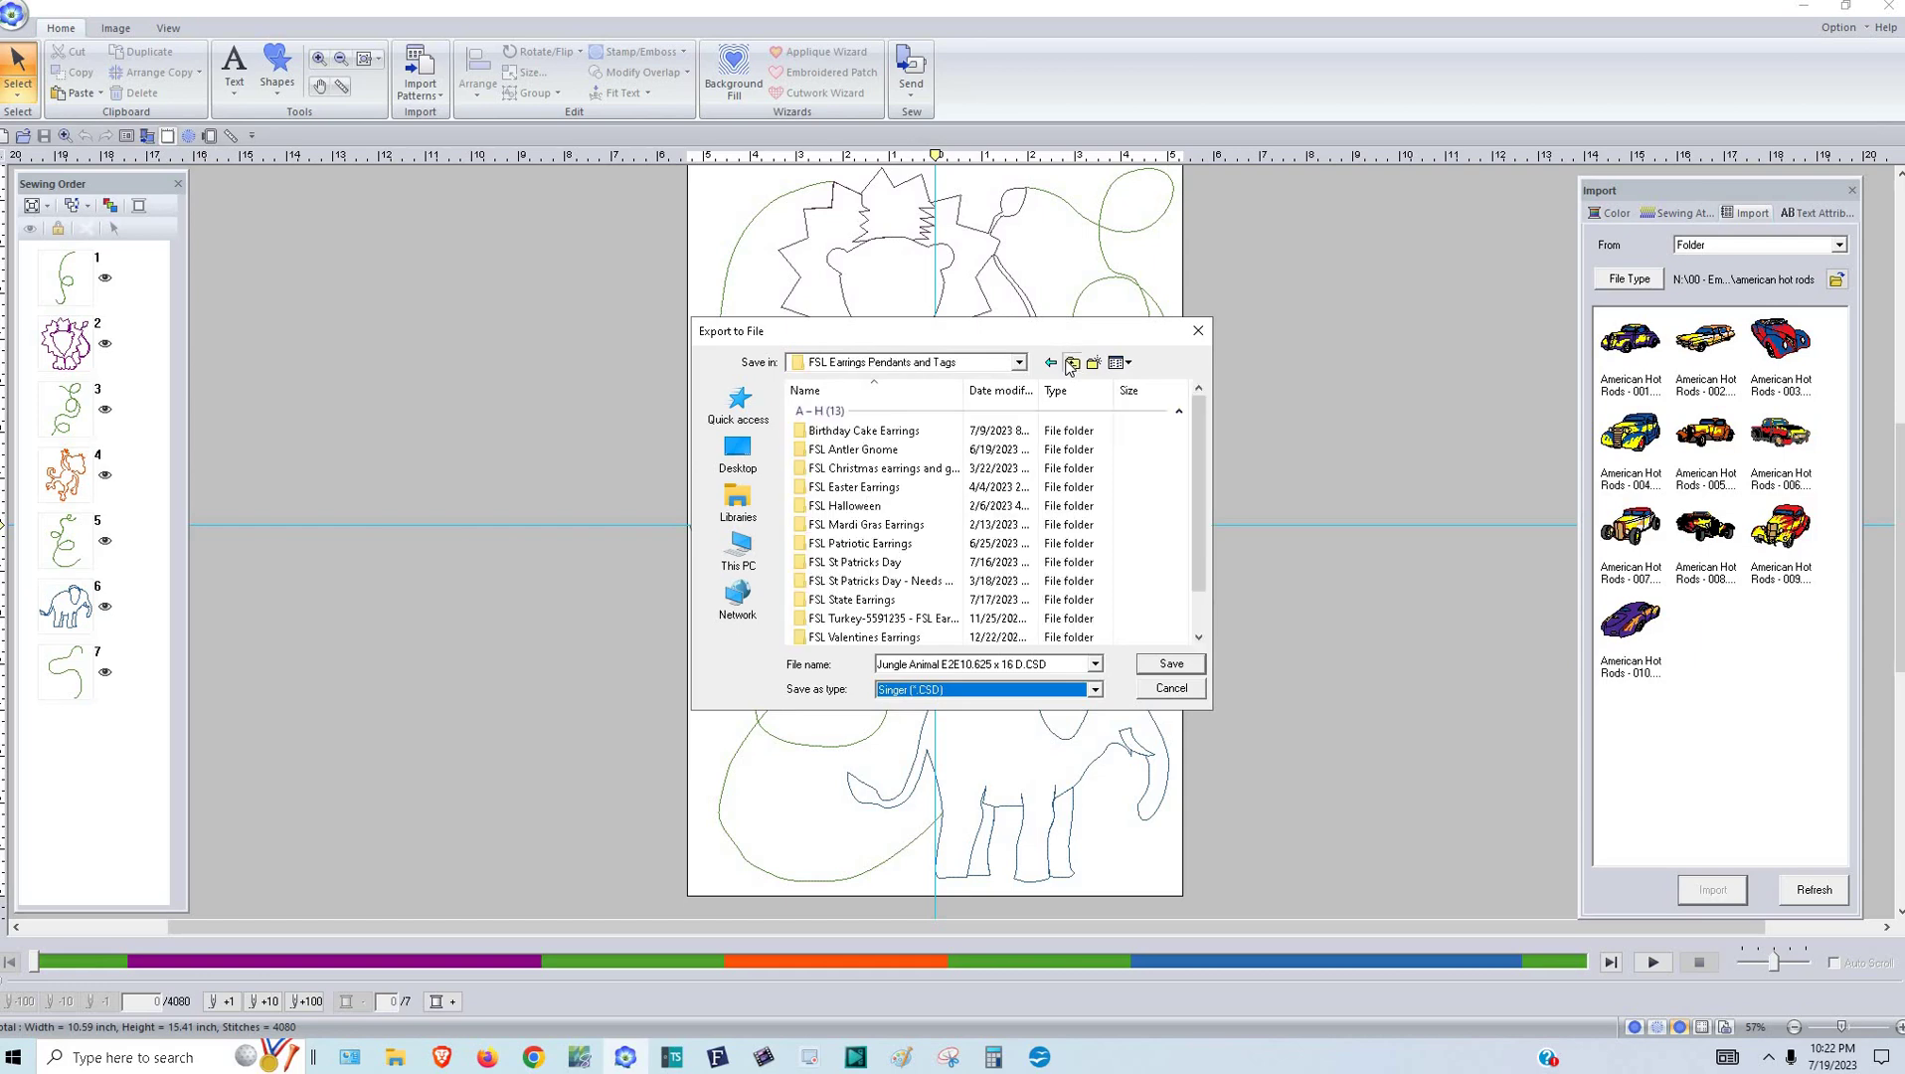
{"action": "left_click", "coordinate": [1070, 364]}
{"action": "left_click", "coordinate": [1069, 364]}
{"action": "double_click", "coordinate": [874, 458]}
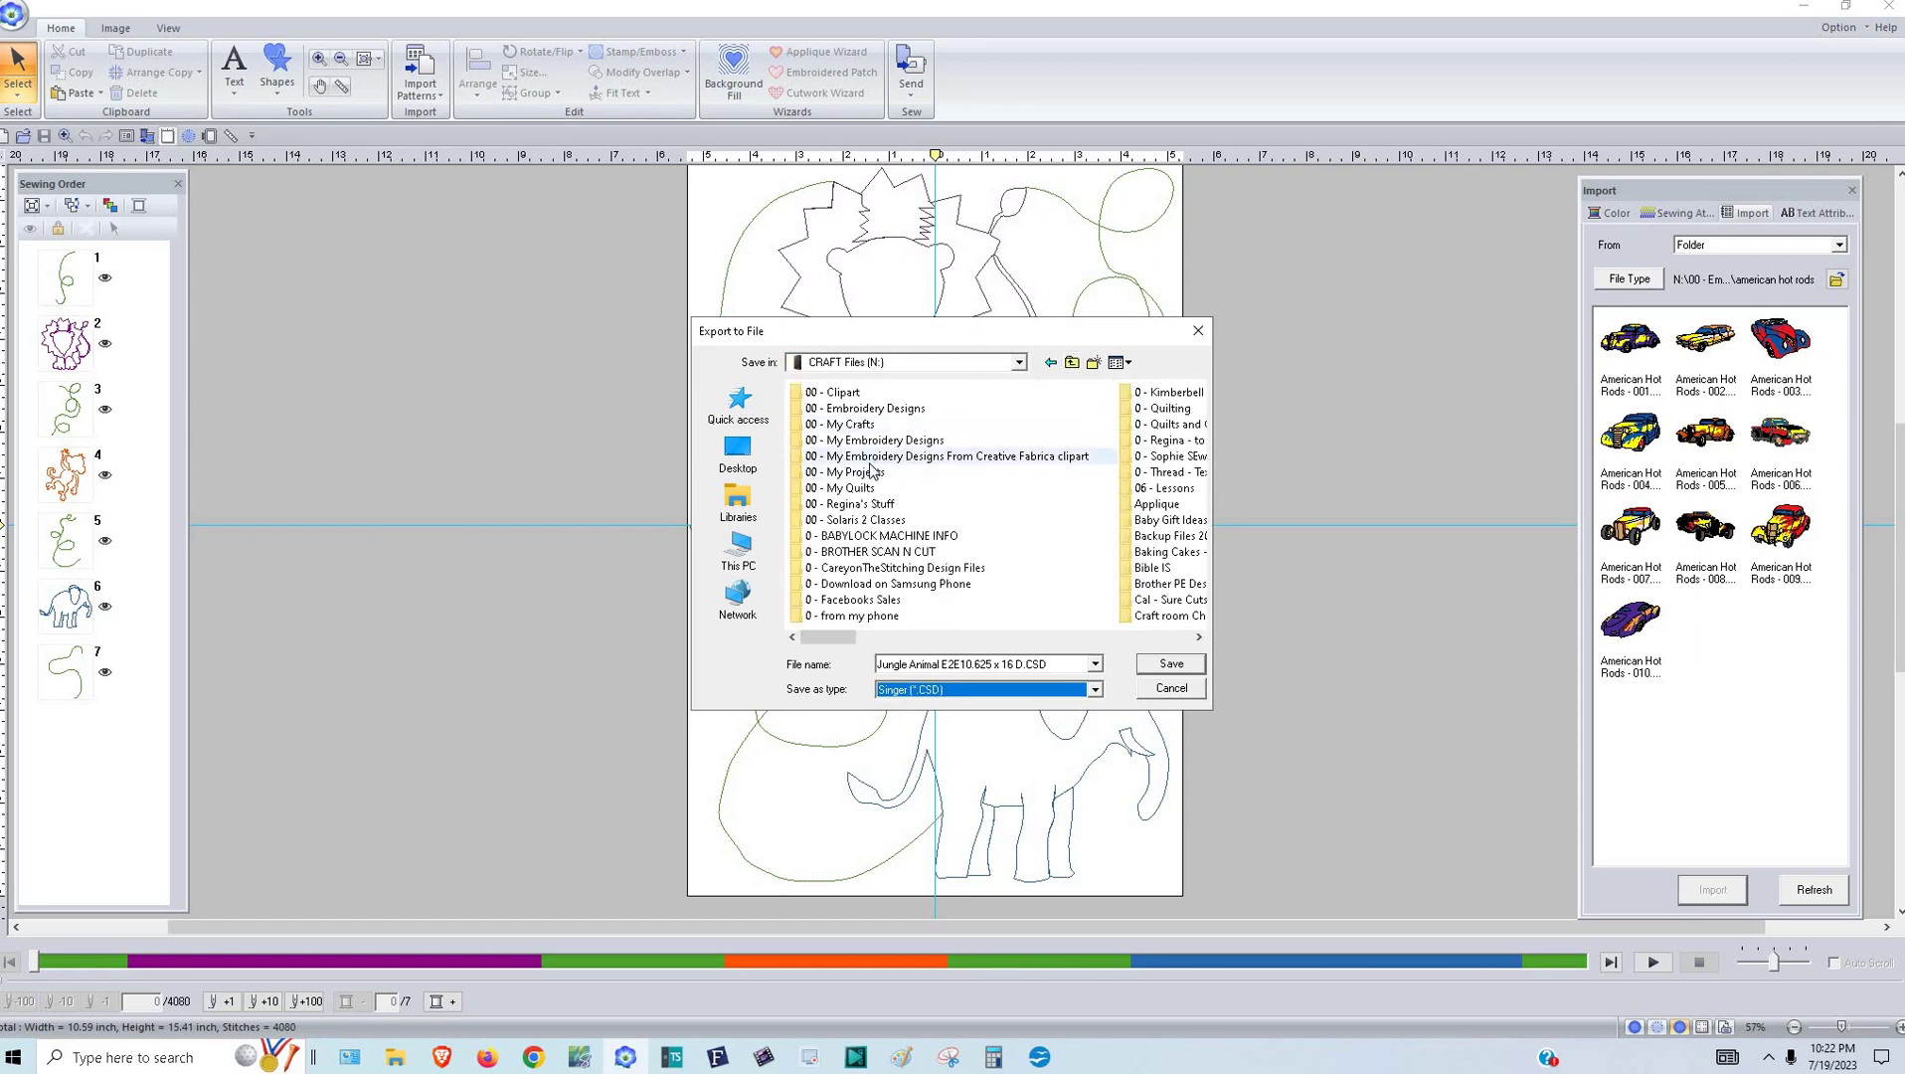
- Set the Jungle Edge To Edge folder inside Edge to Edge as the export destination
{"action": "scroll", "coordinate": [863, 511], "scroll_direction": "down", "scroll_amount": 2}
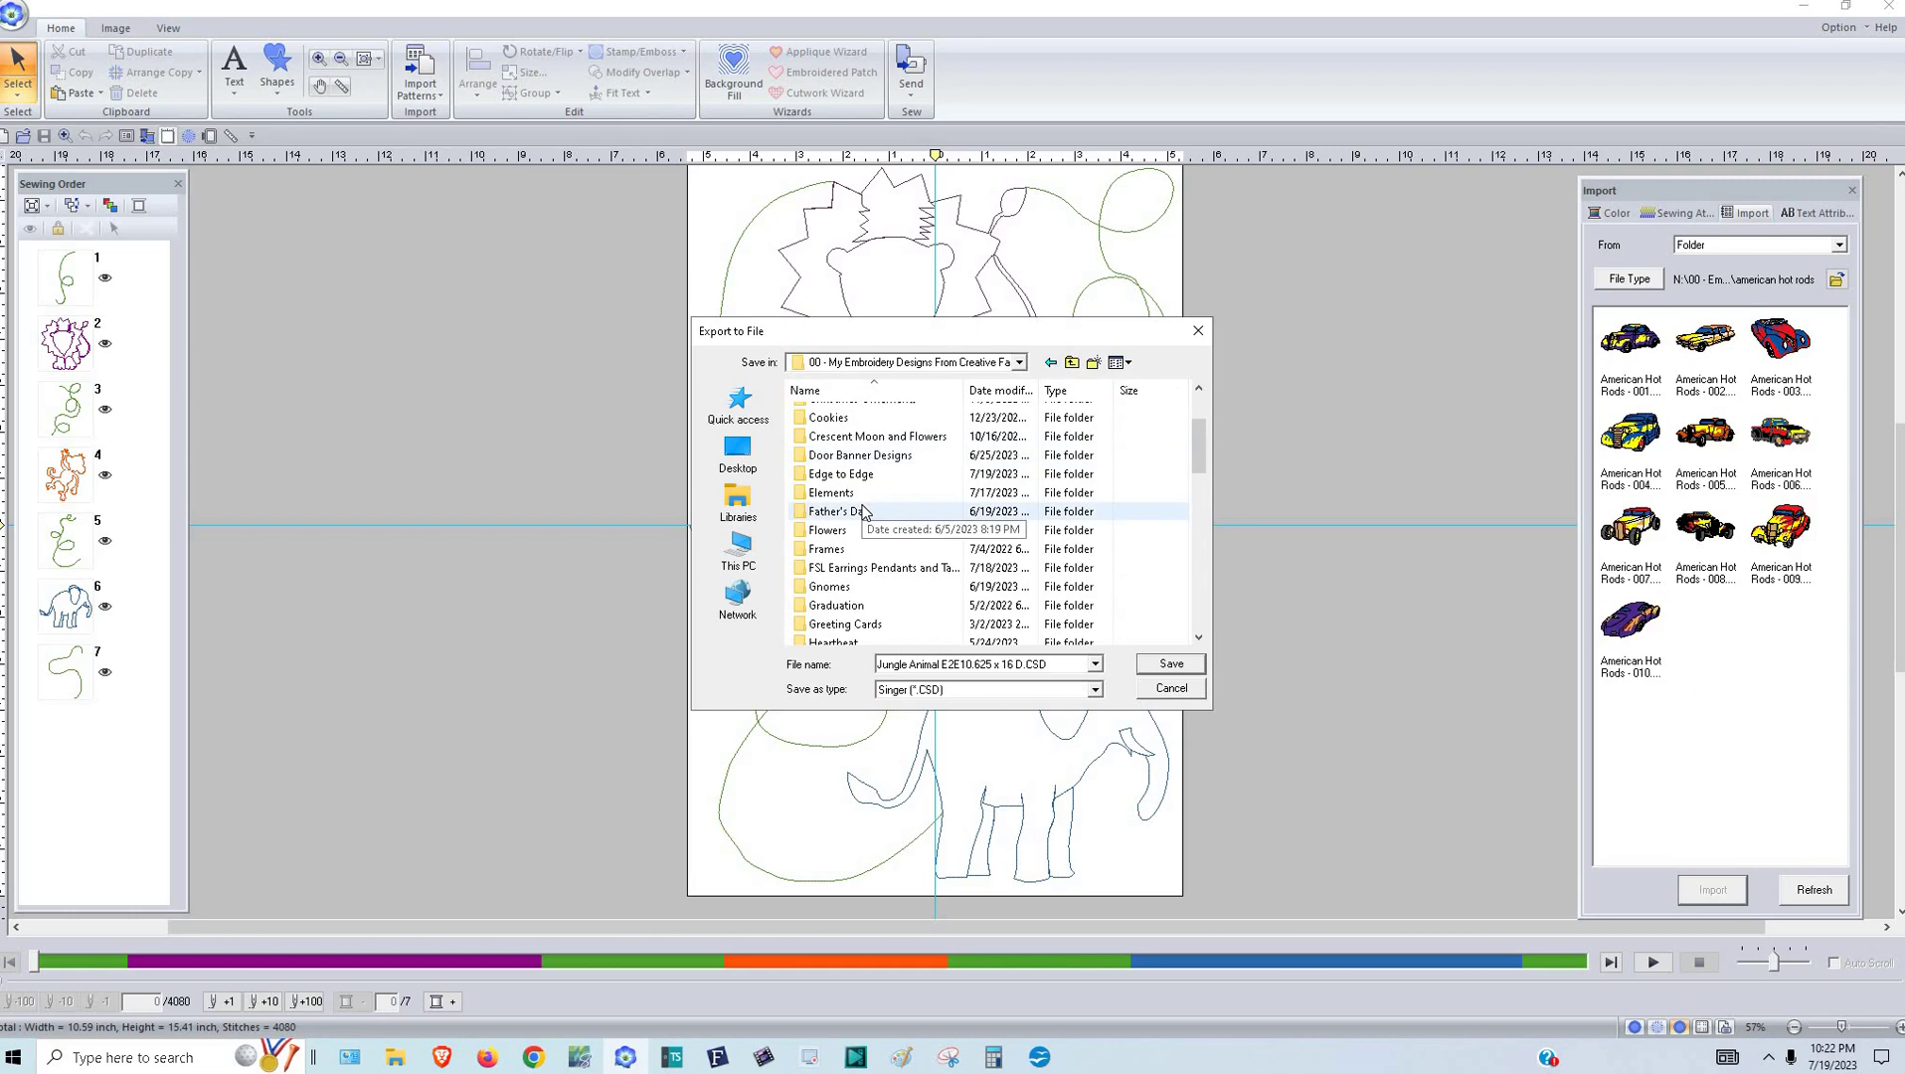
{"action": "left_click", "coordinate": [840, 477]}
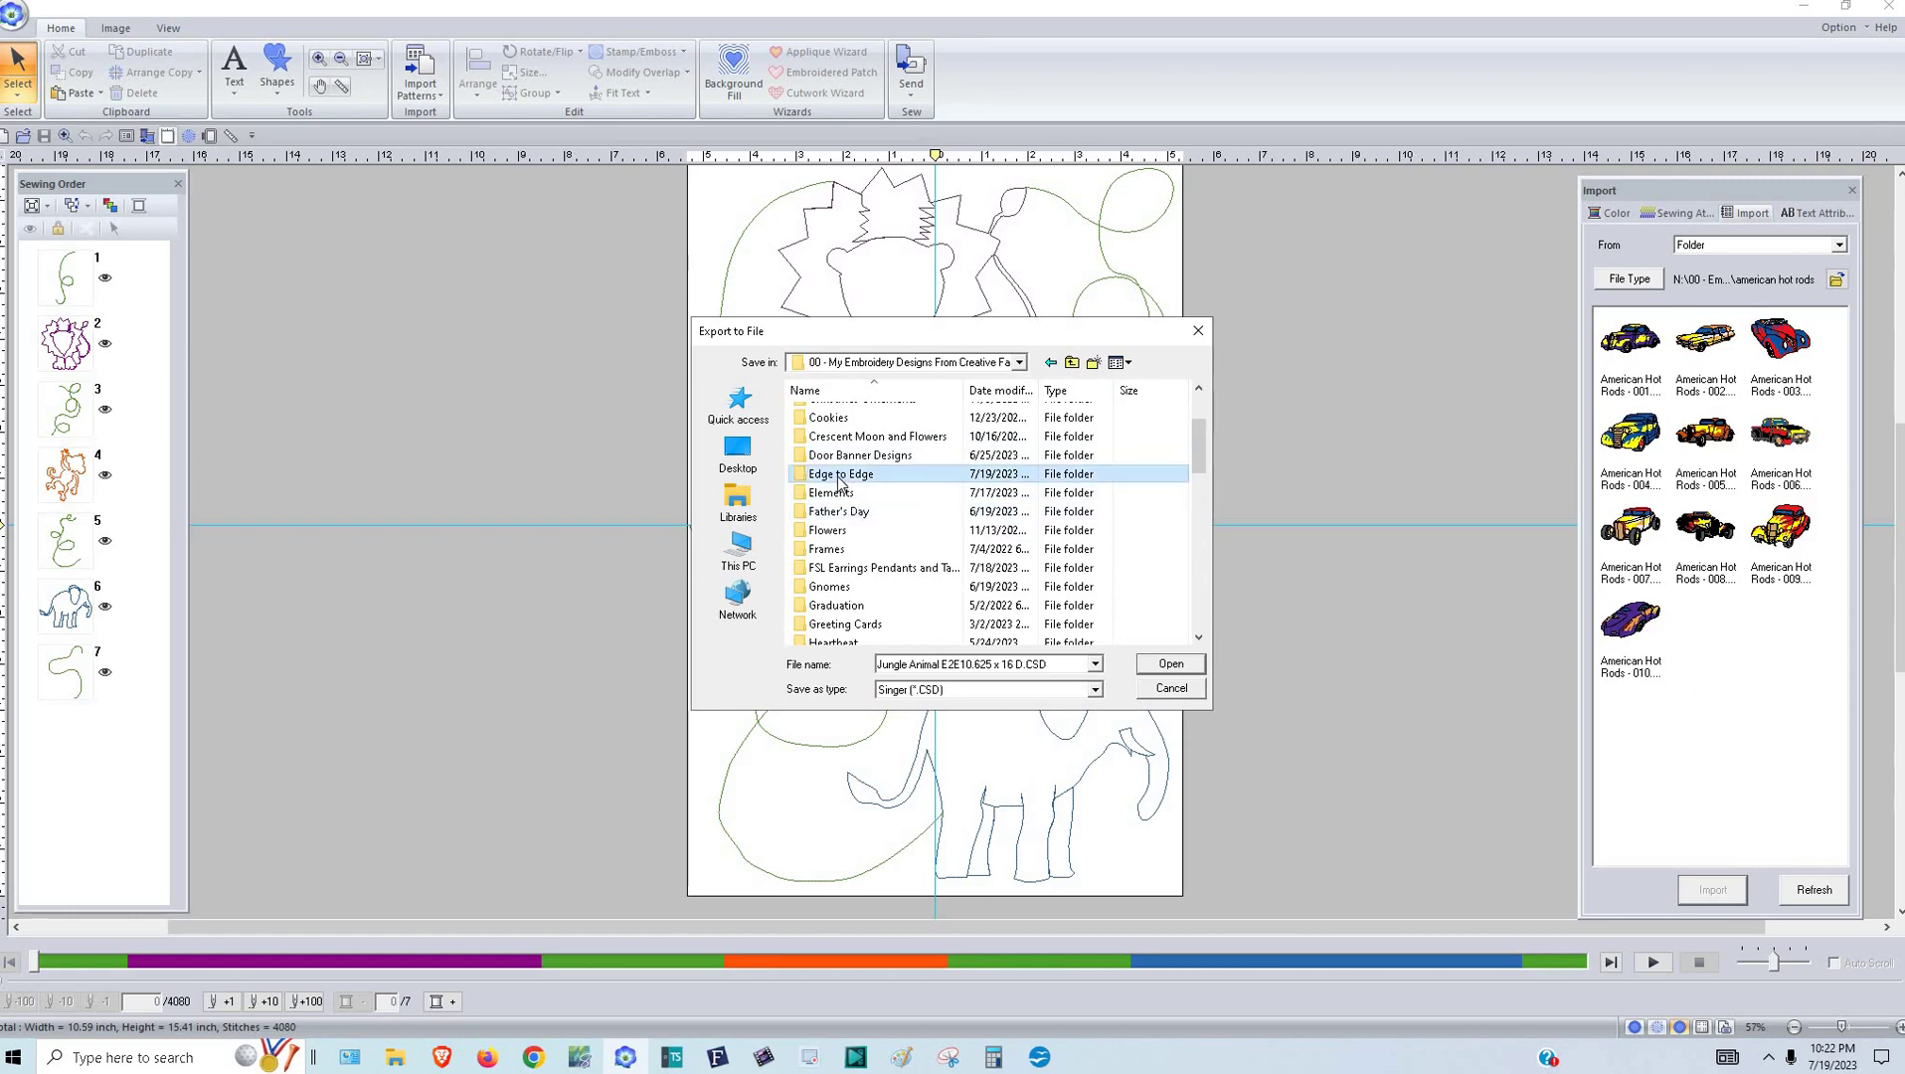
{"action": "double_click", "coordinate": [841, 478]}
{"action": "scroll", "coordinate": [840, 527], "scroll_direction": "down", "scroll_amount": 2}
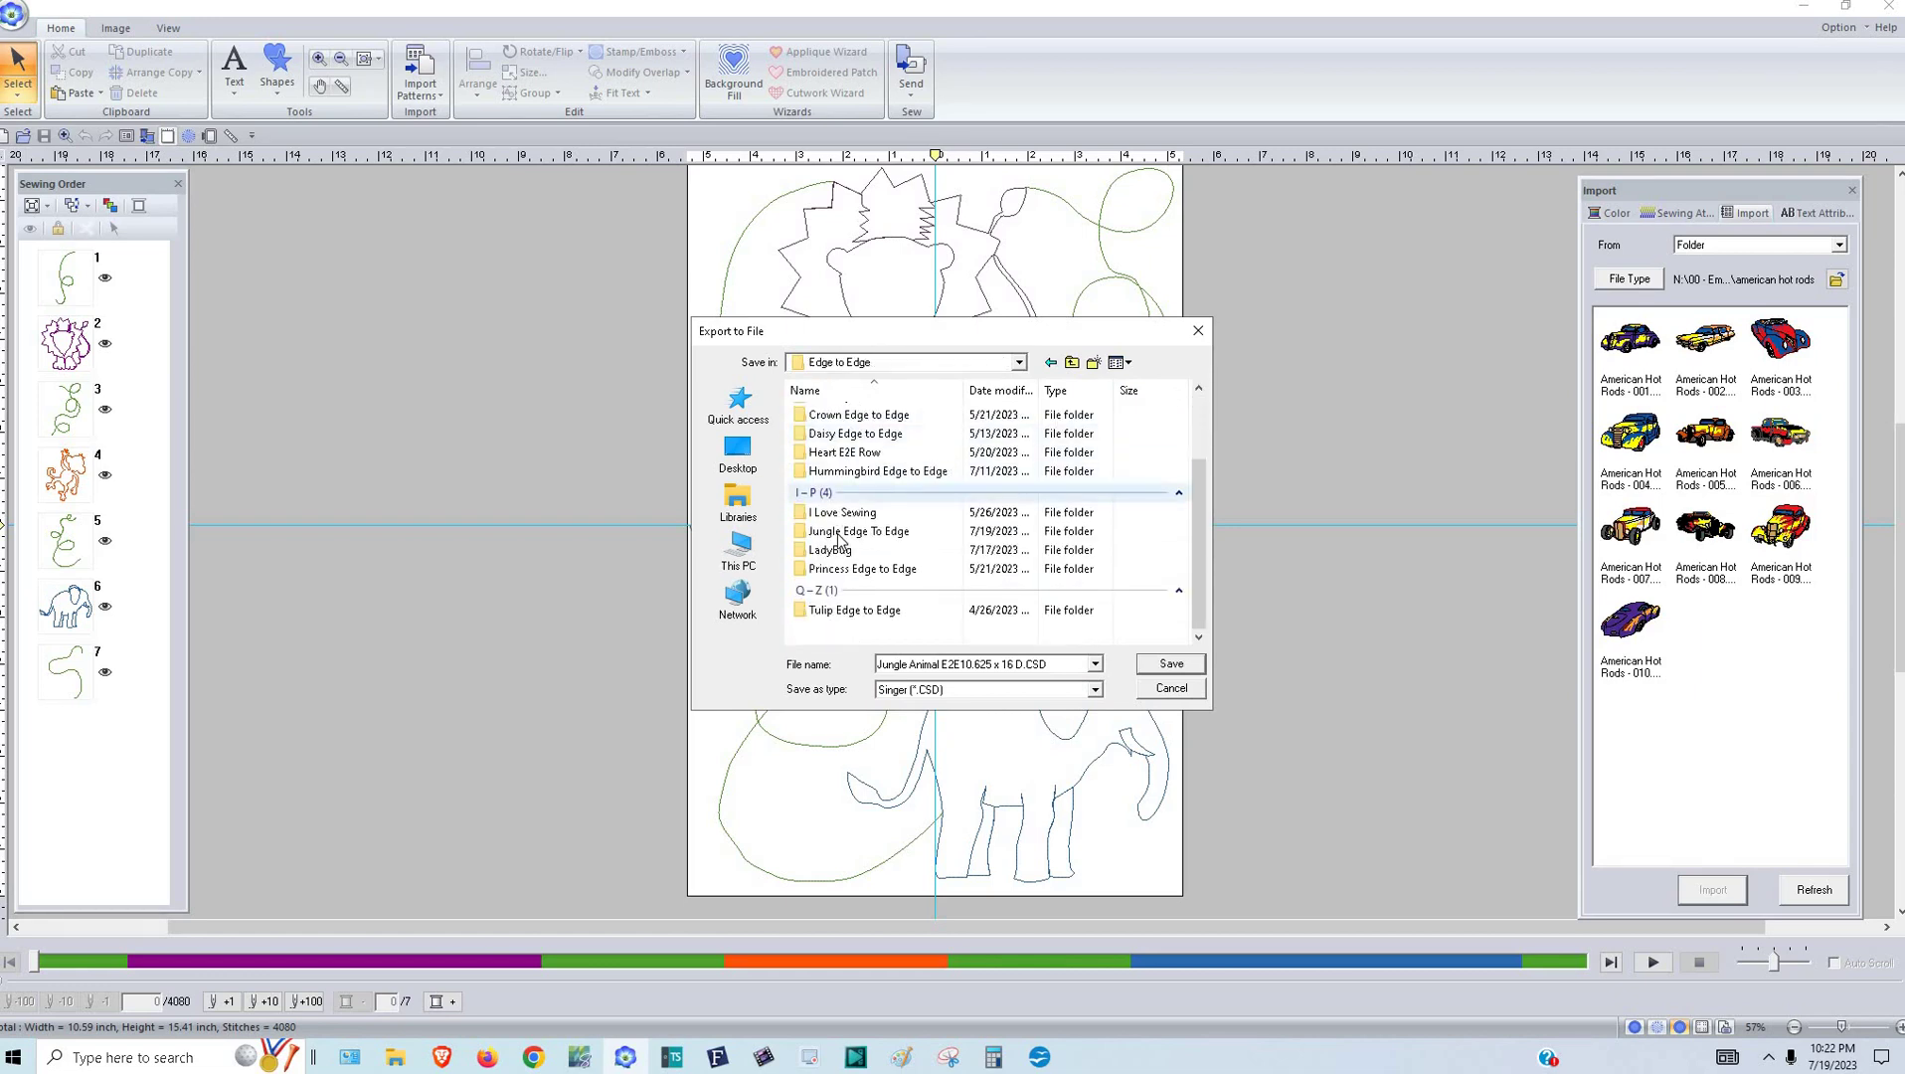
{"action": "double_click", "coordinate": [840, 532]}
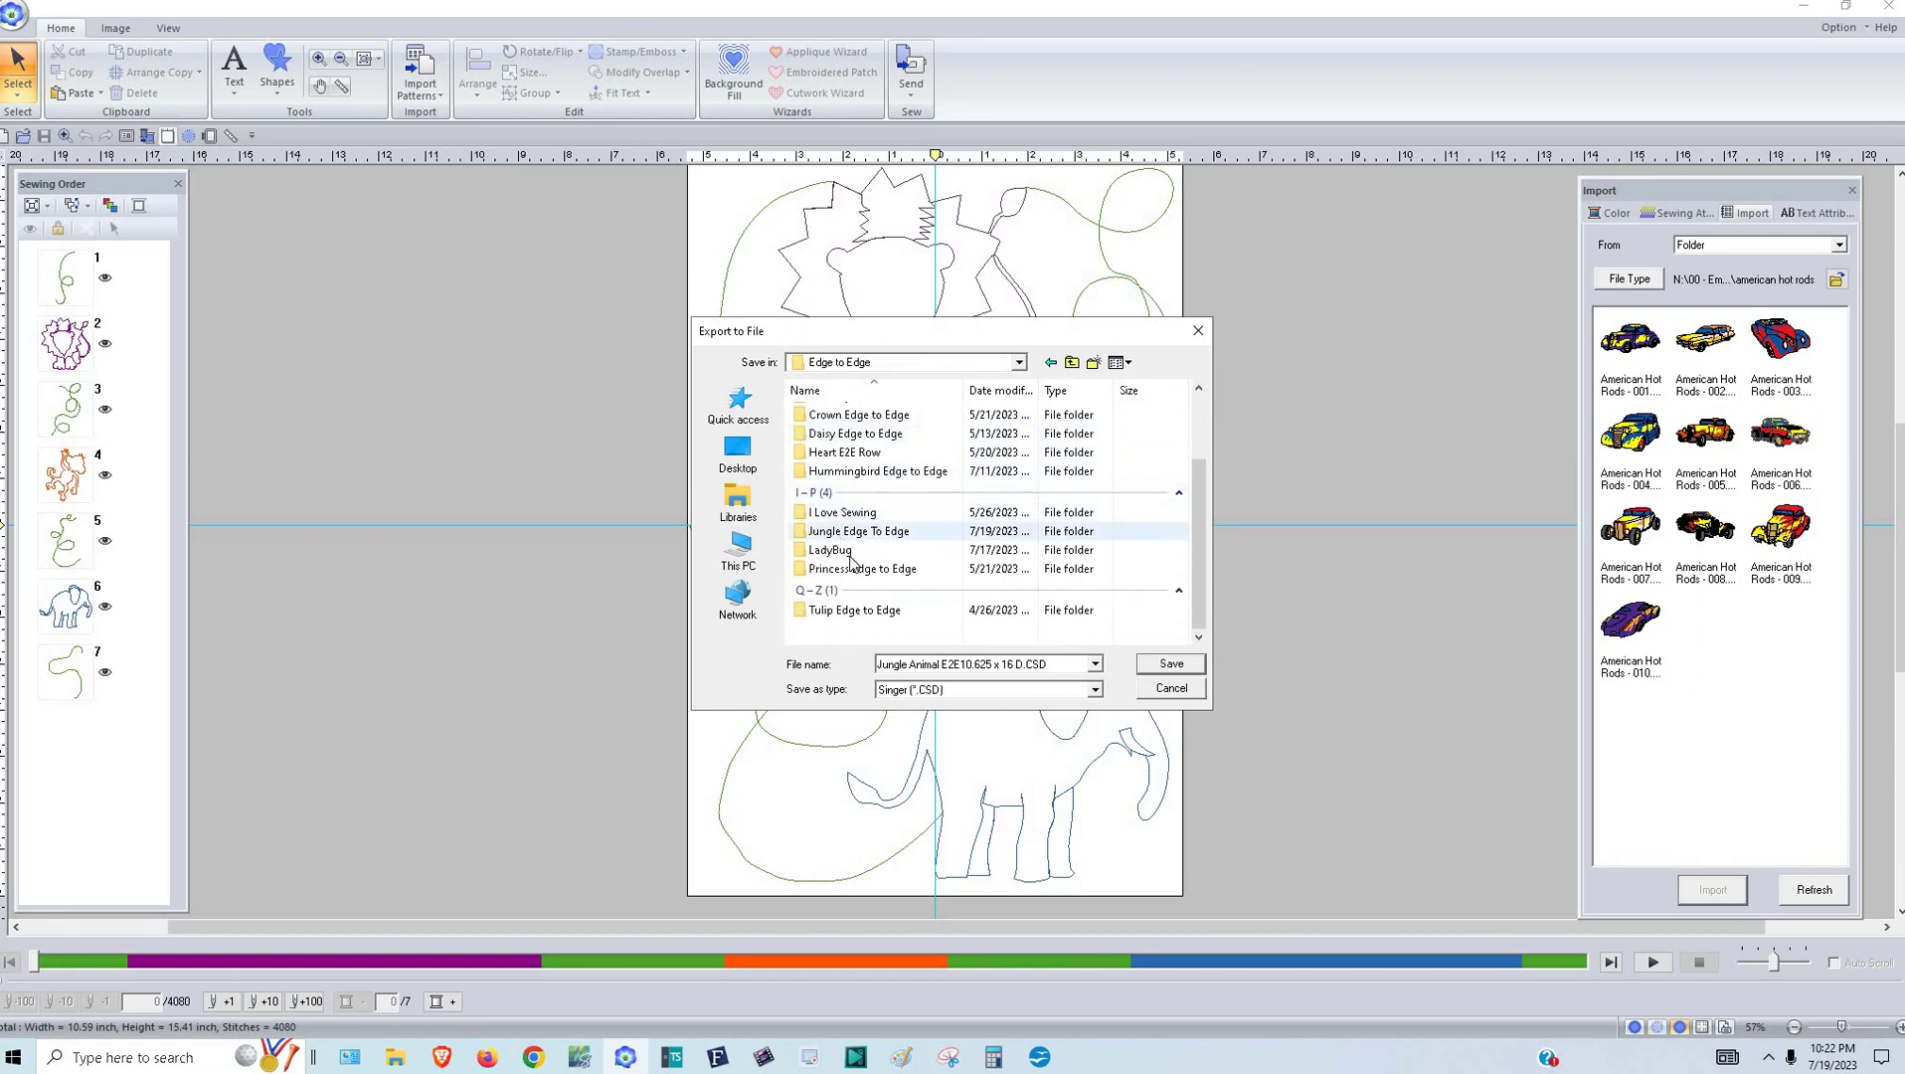
- Try to export the design as a Janome (*.JEF) file into the Jungle Edge To Edge folder
{"action": "left_click", "coordinate": [965, 690]}
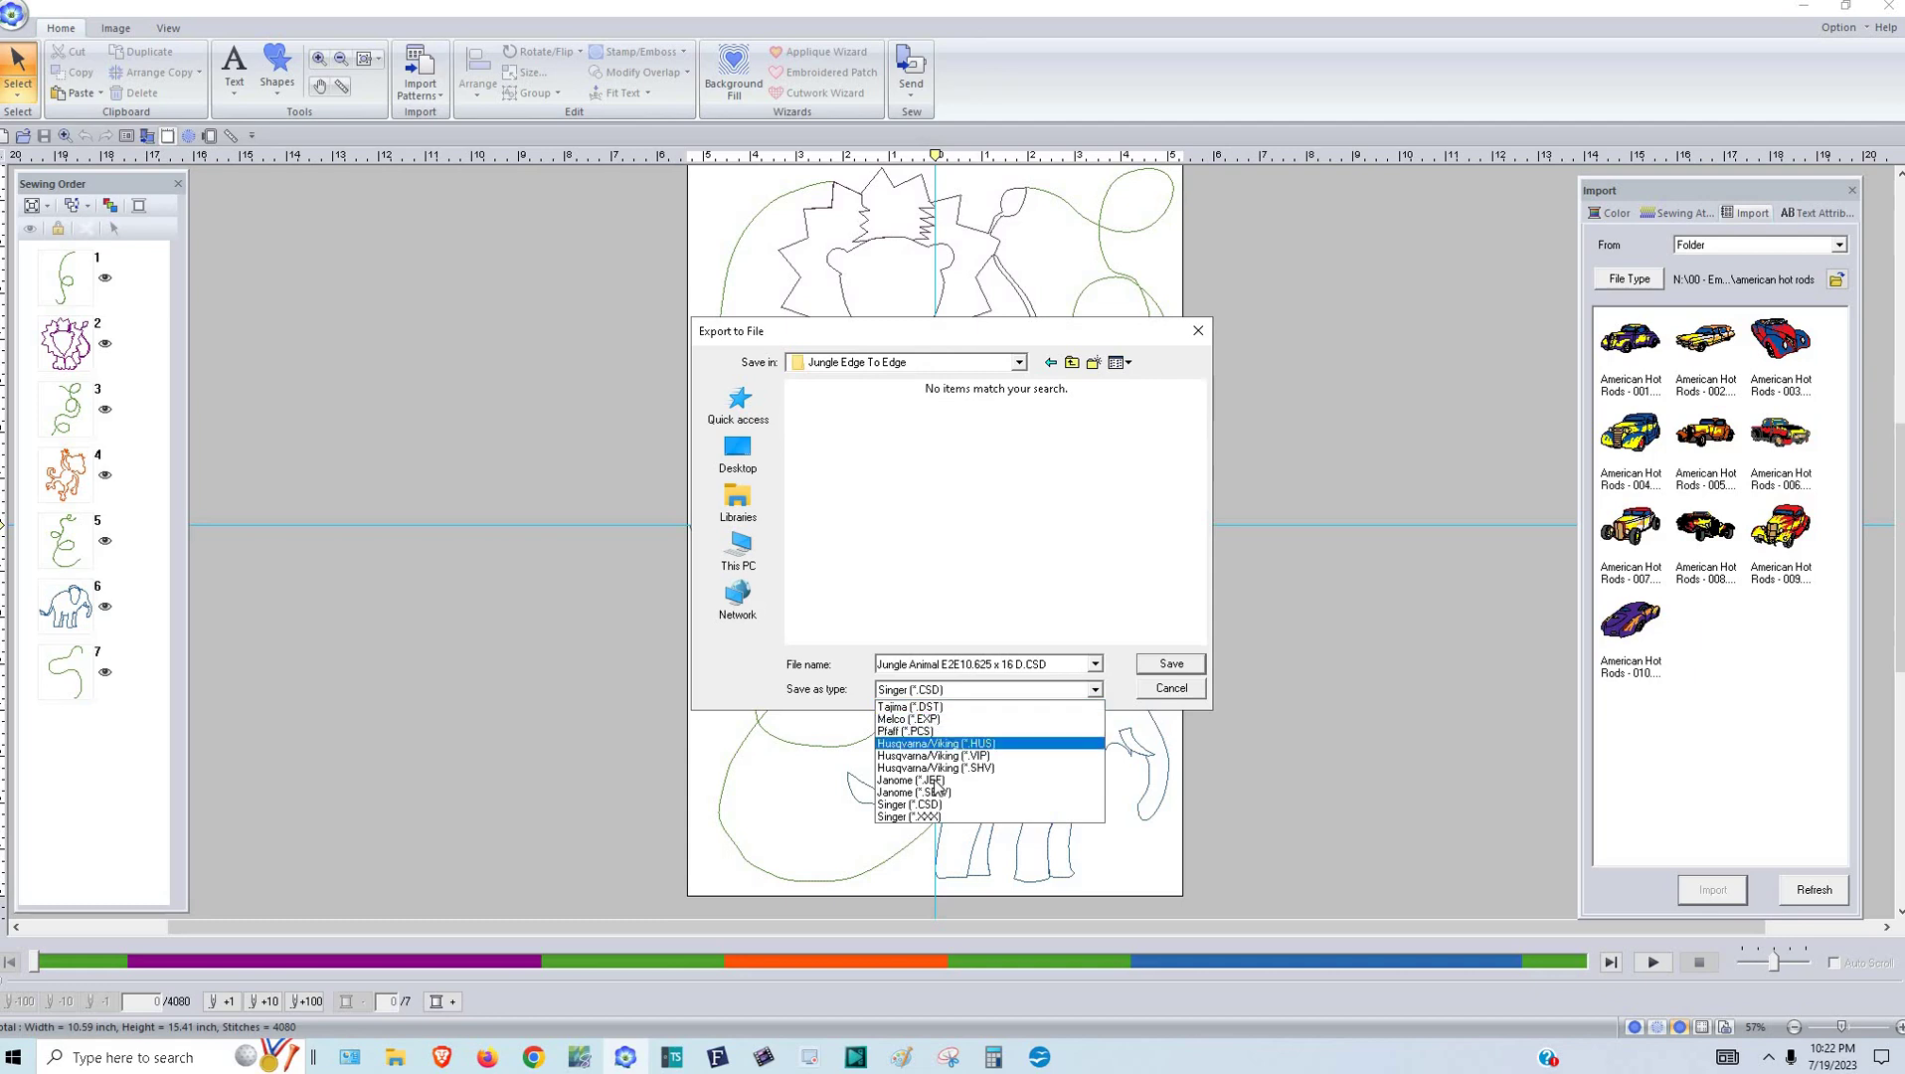
{"action": "left_click", "coordinate": [1099, 691]}
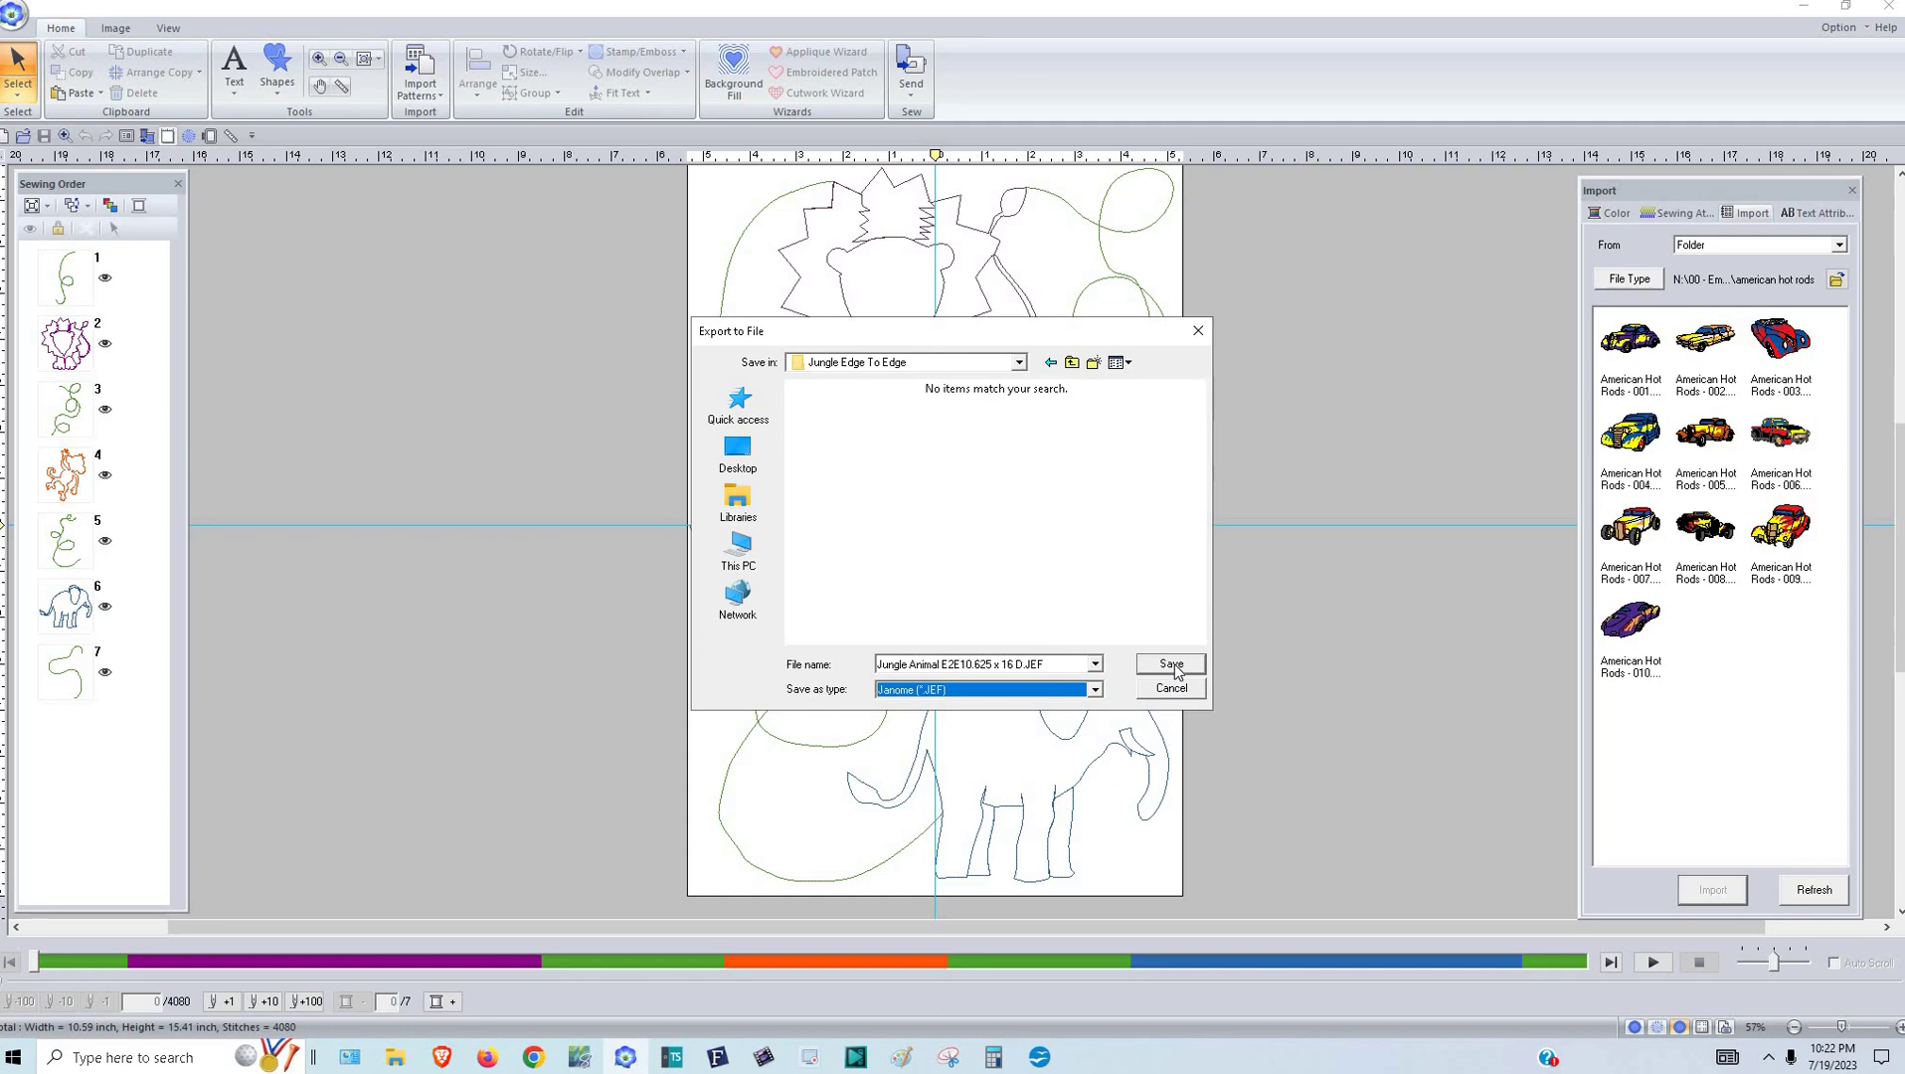
{"action": "left_click", "coordinate": [1172, 665]}
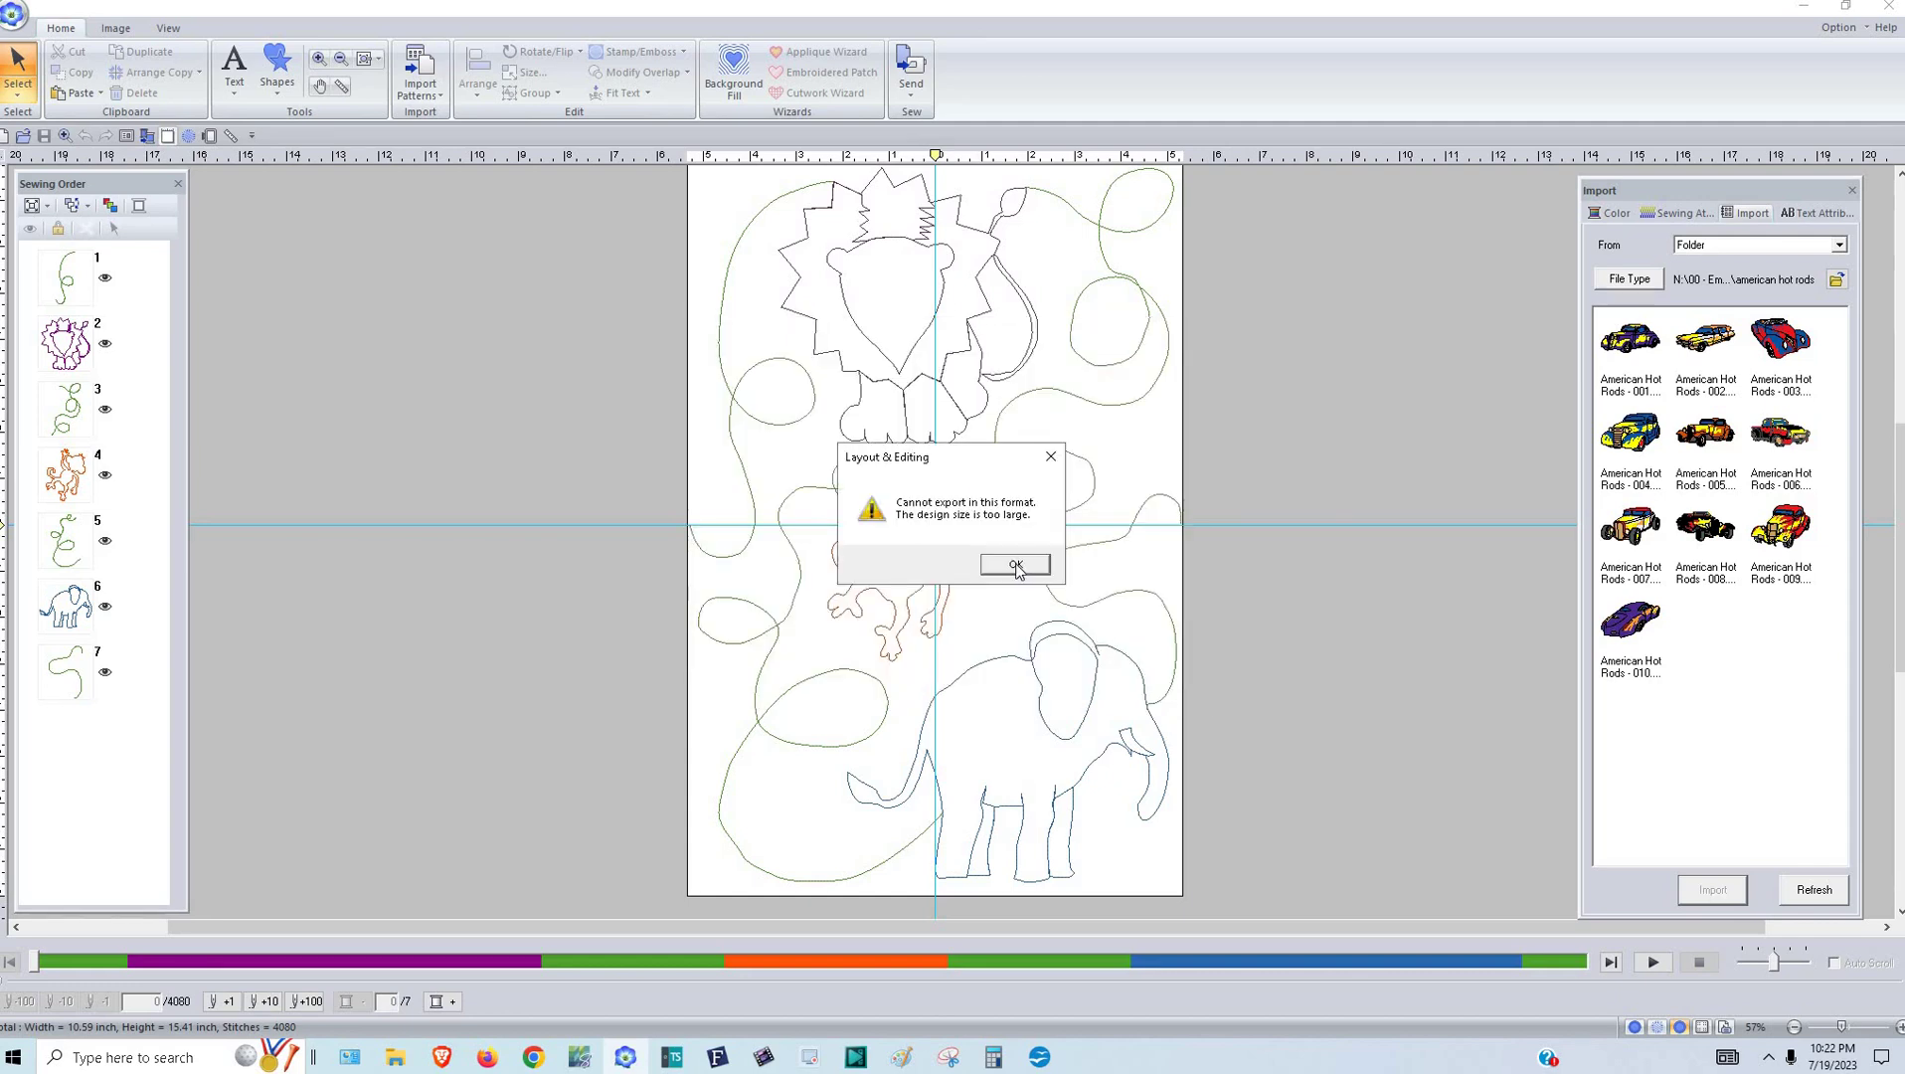
{"action": "left_click", "coordinate": [1014, 564]}
- Export the design as a Tajima (*.DST) file into the Jungle Edge To Edge folder
{"action": "left_click", "coordinate": [13, 15]}
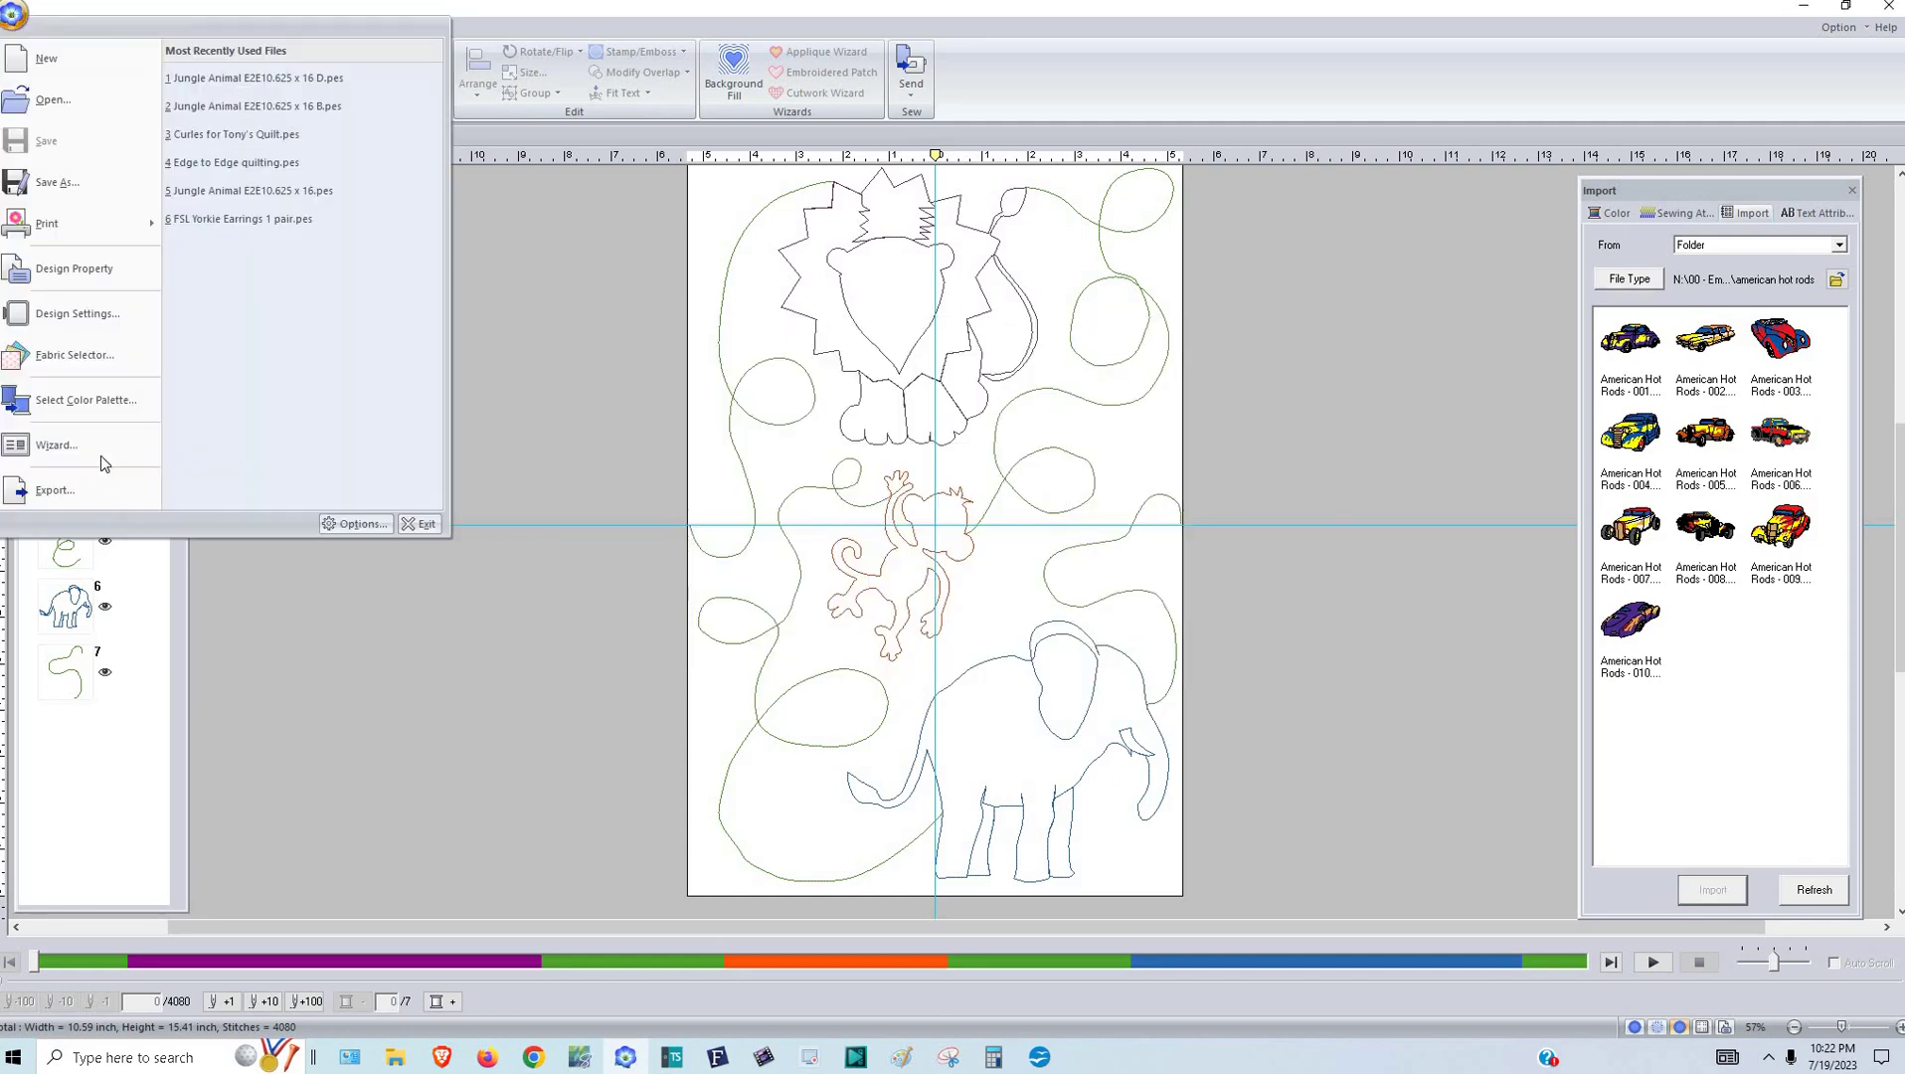
{"action": "left_click", "coordinate": [98, 487]}
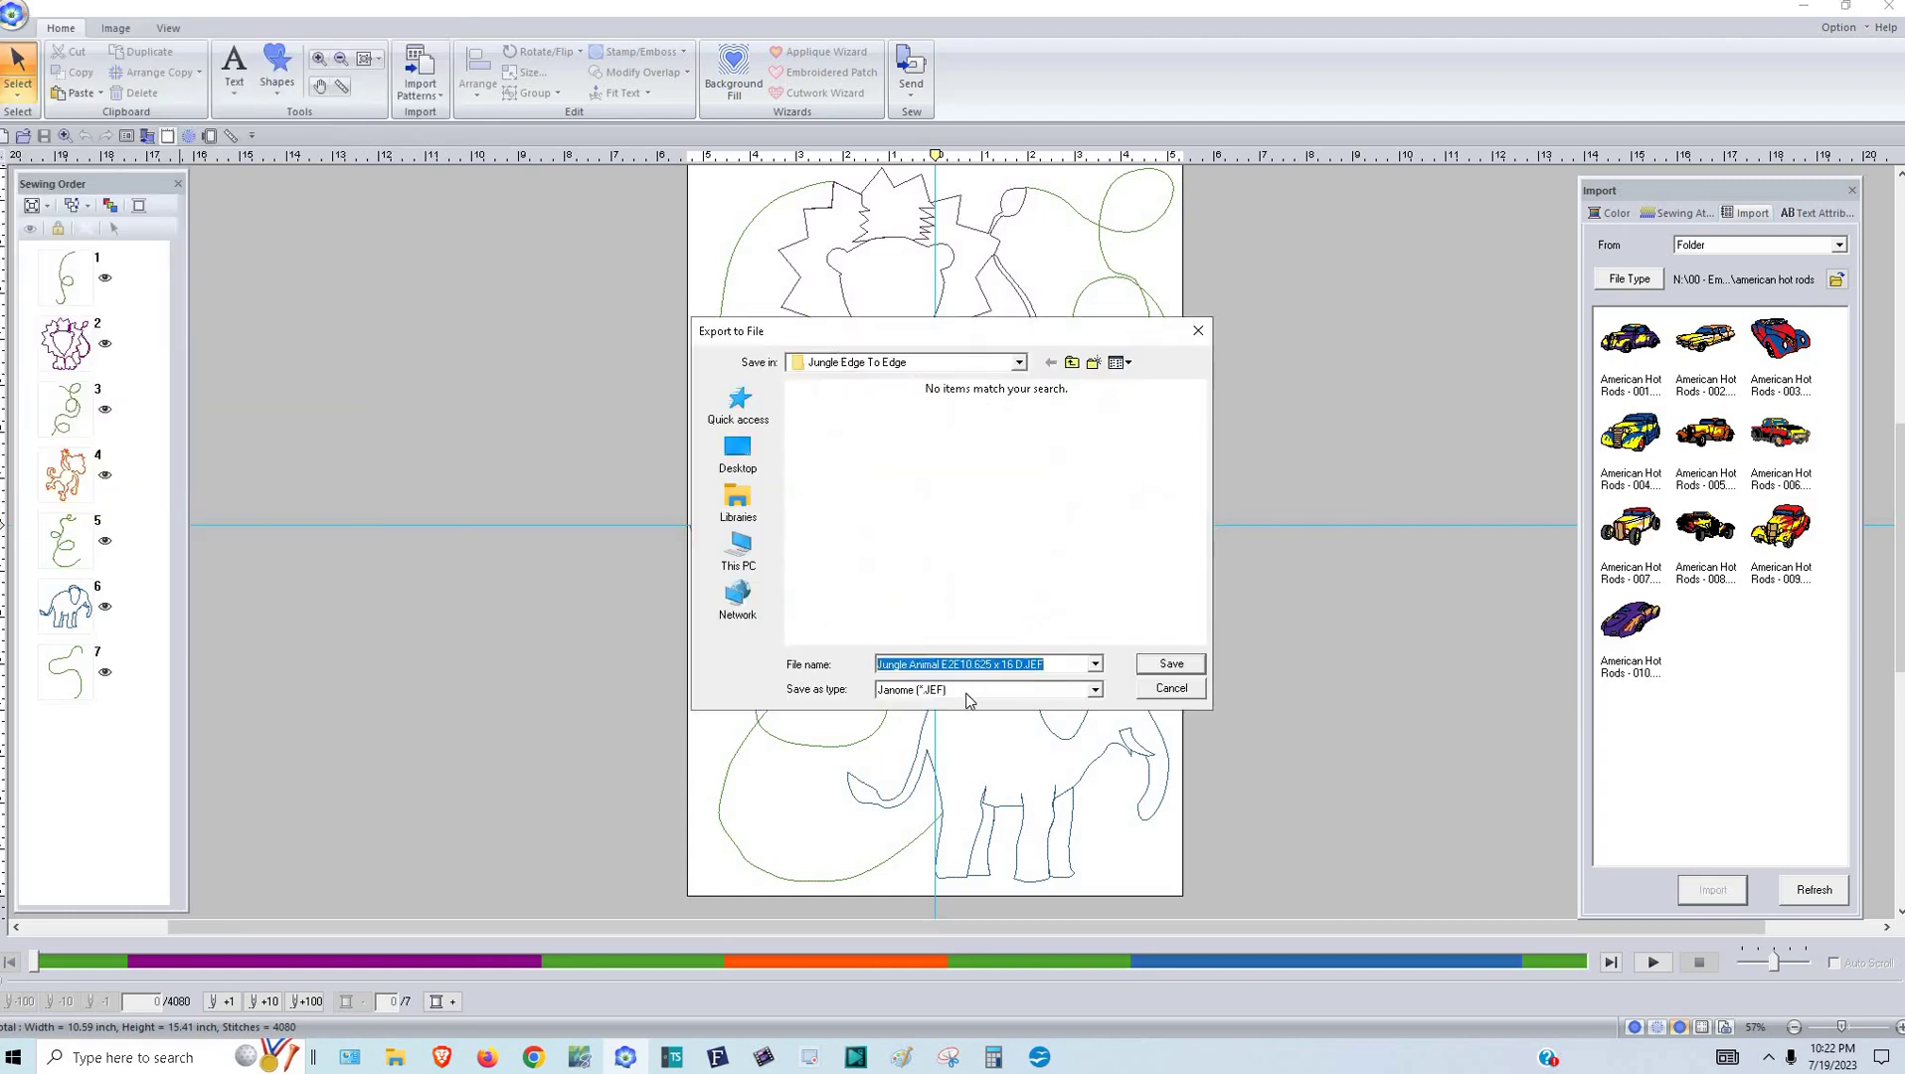
{"action": "left_click", "coordinate": [967, 701]}
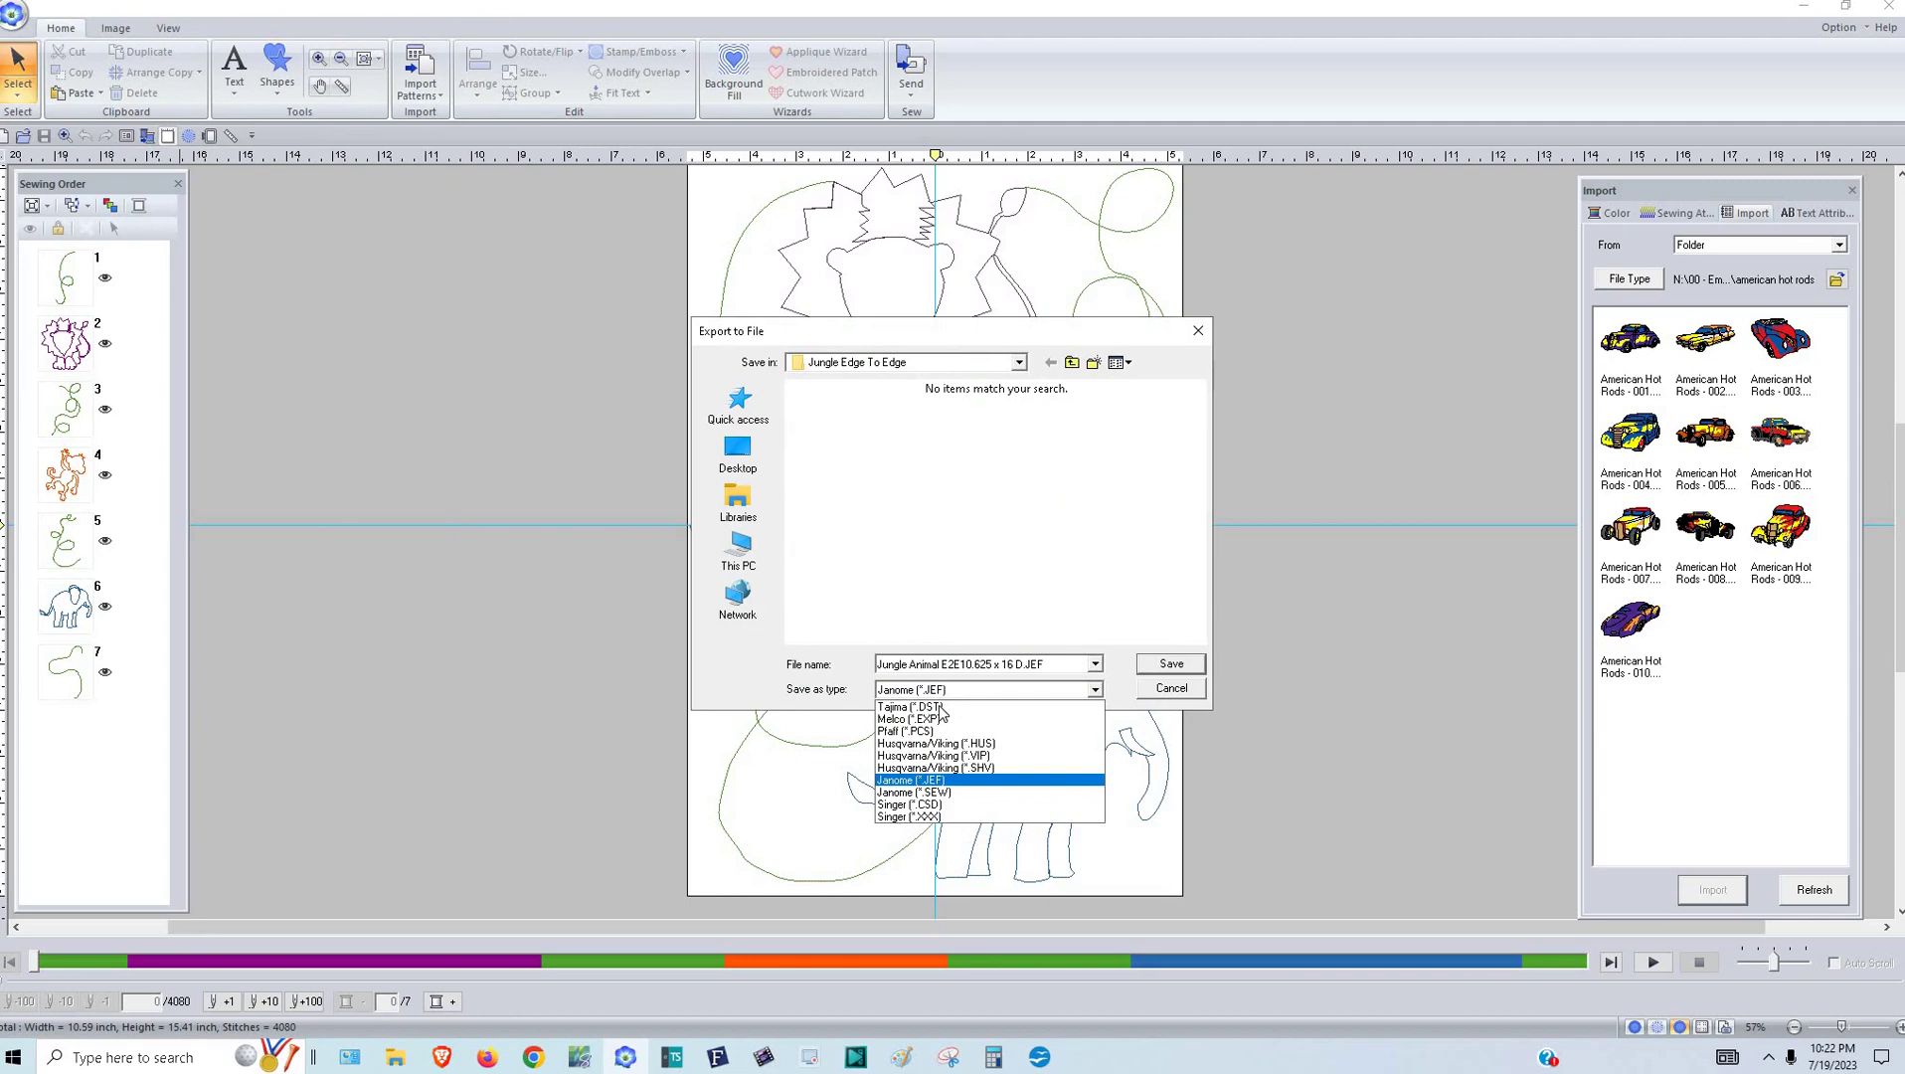
{"action": "left_click", "coordinate": [909, 707]}
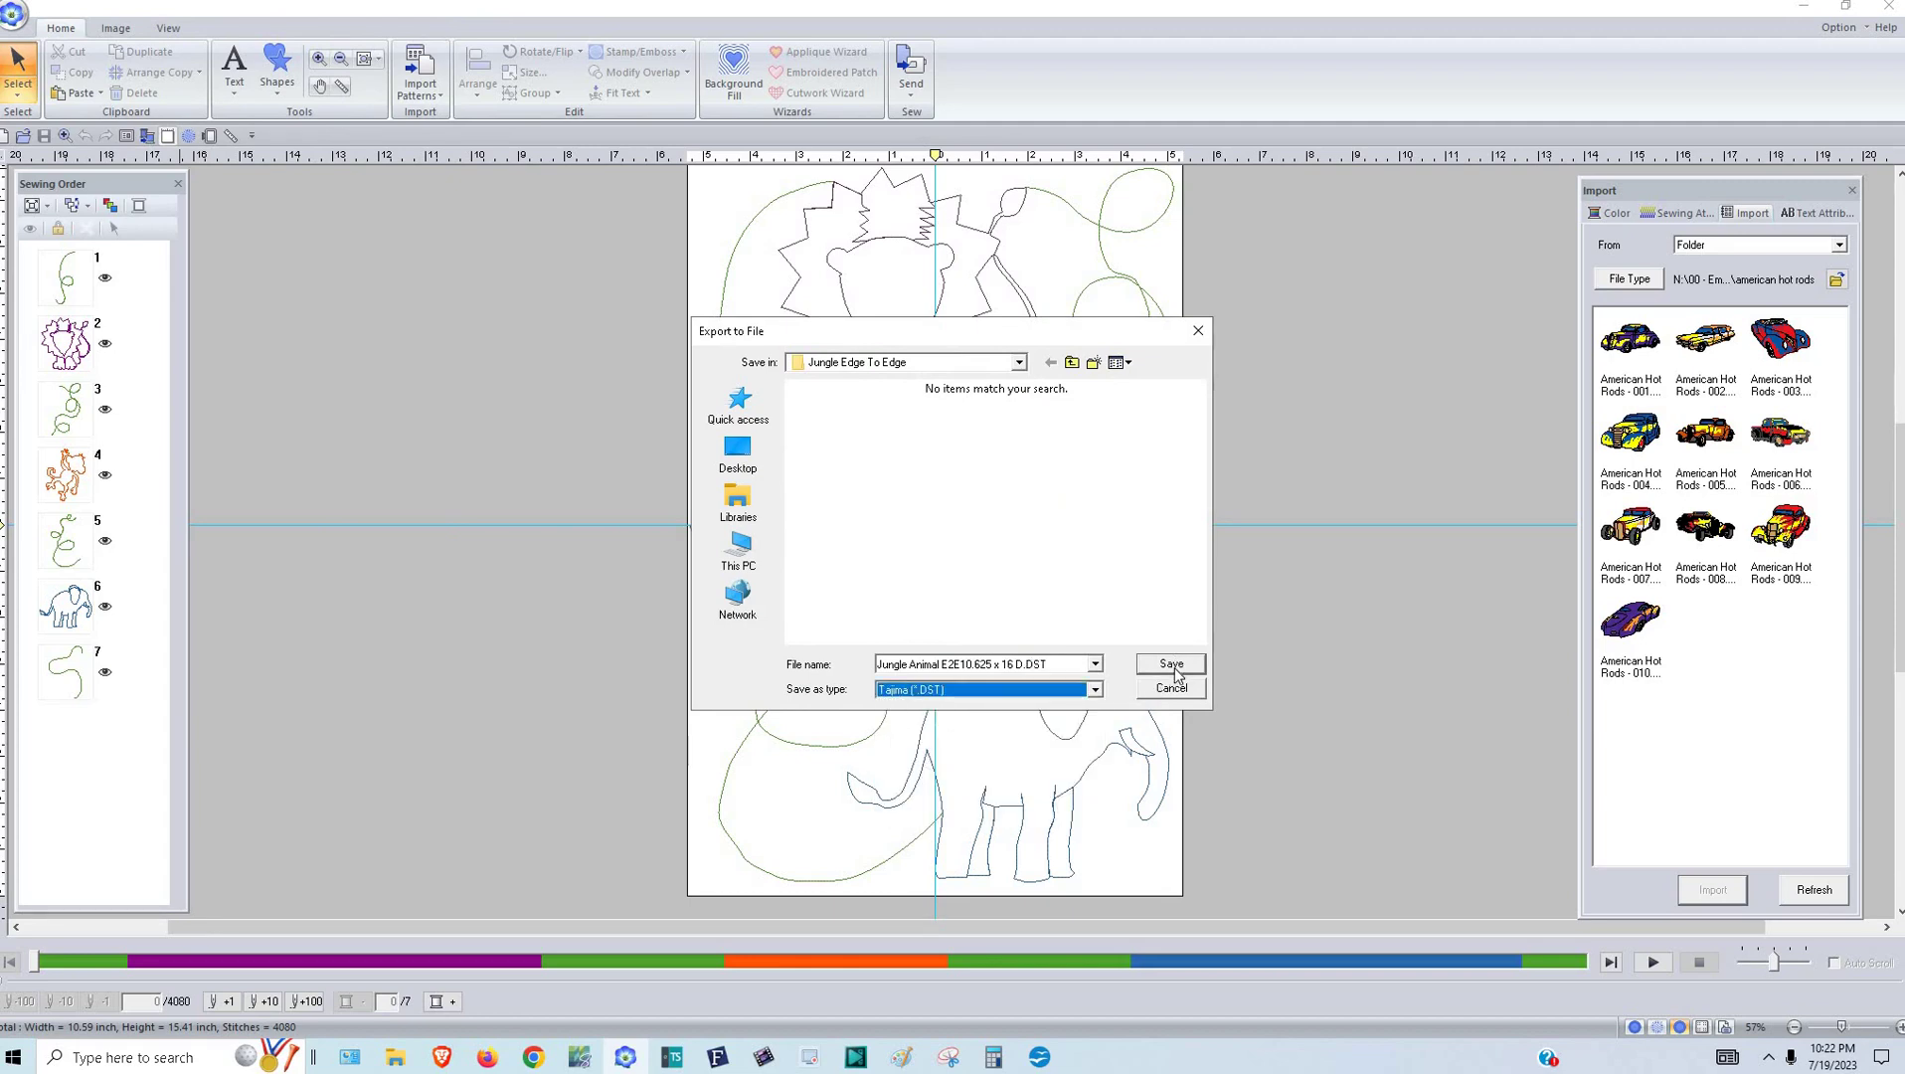
{"action": "left_click", "coordinate": [1172, 666]}
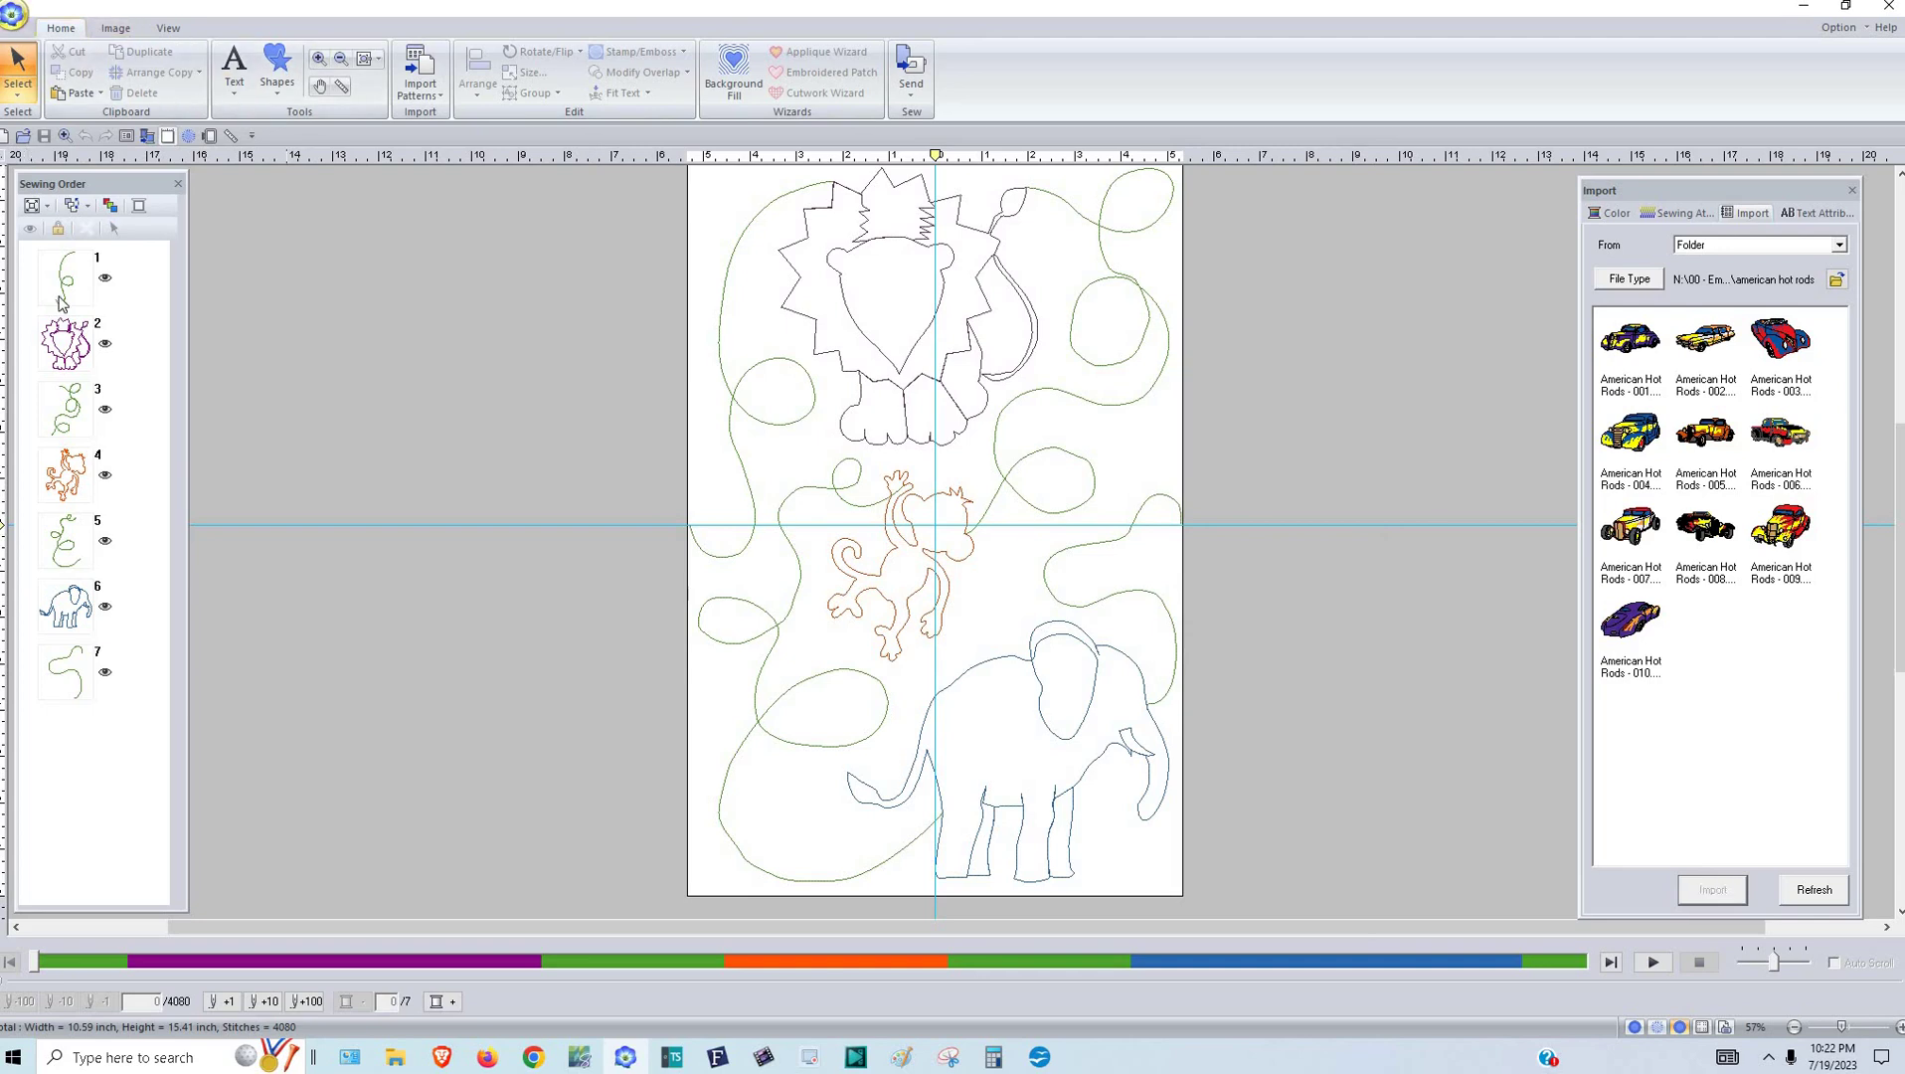
- Export the design as a Melco (*.EXP) file into the Jungle Edge To Edge folder
{"action": "left_click", "coordinate": [16, 17]}
{"action": "left_click", "coordinate": [116, 488]}
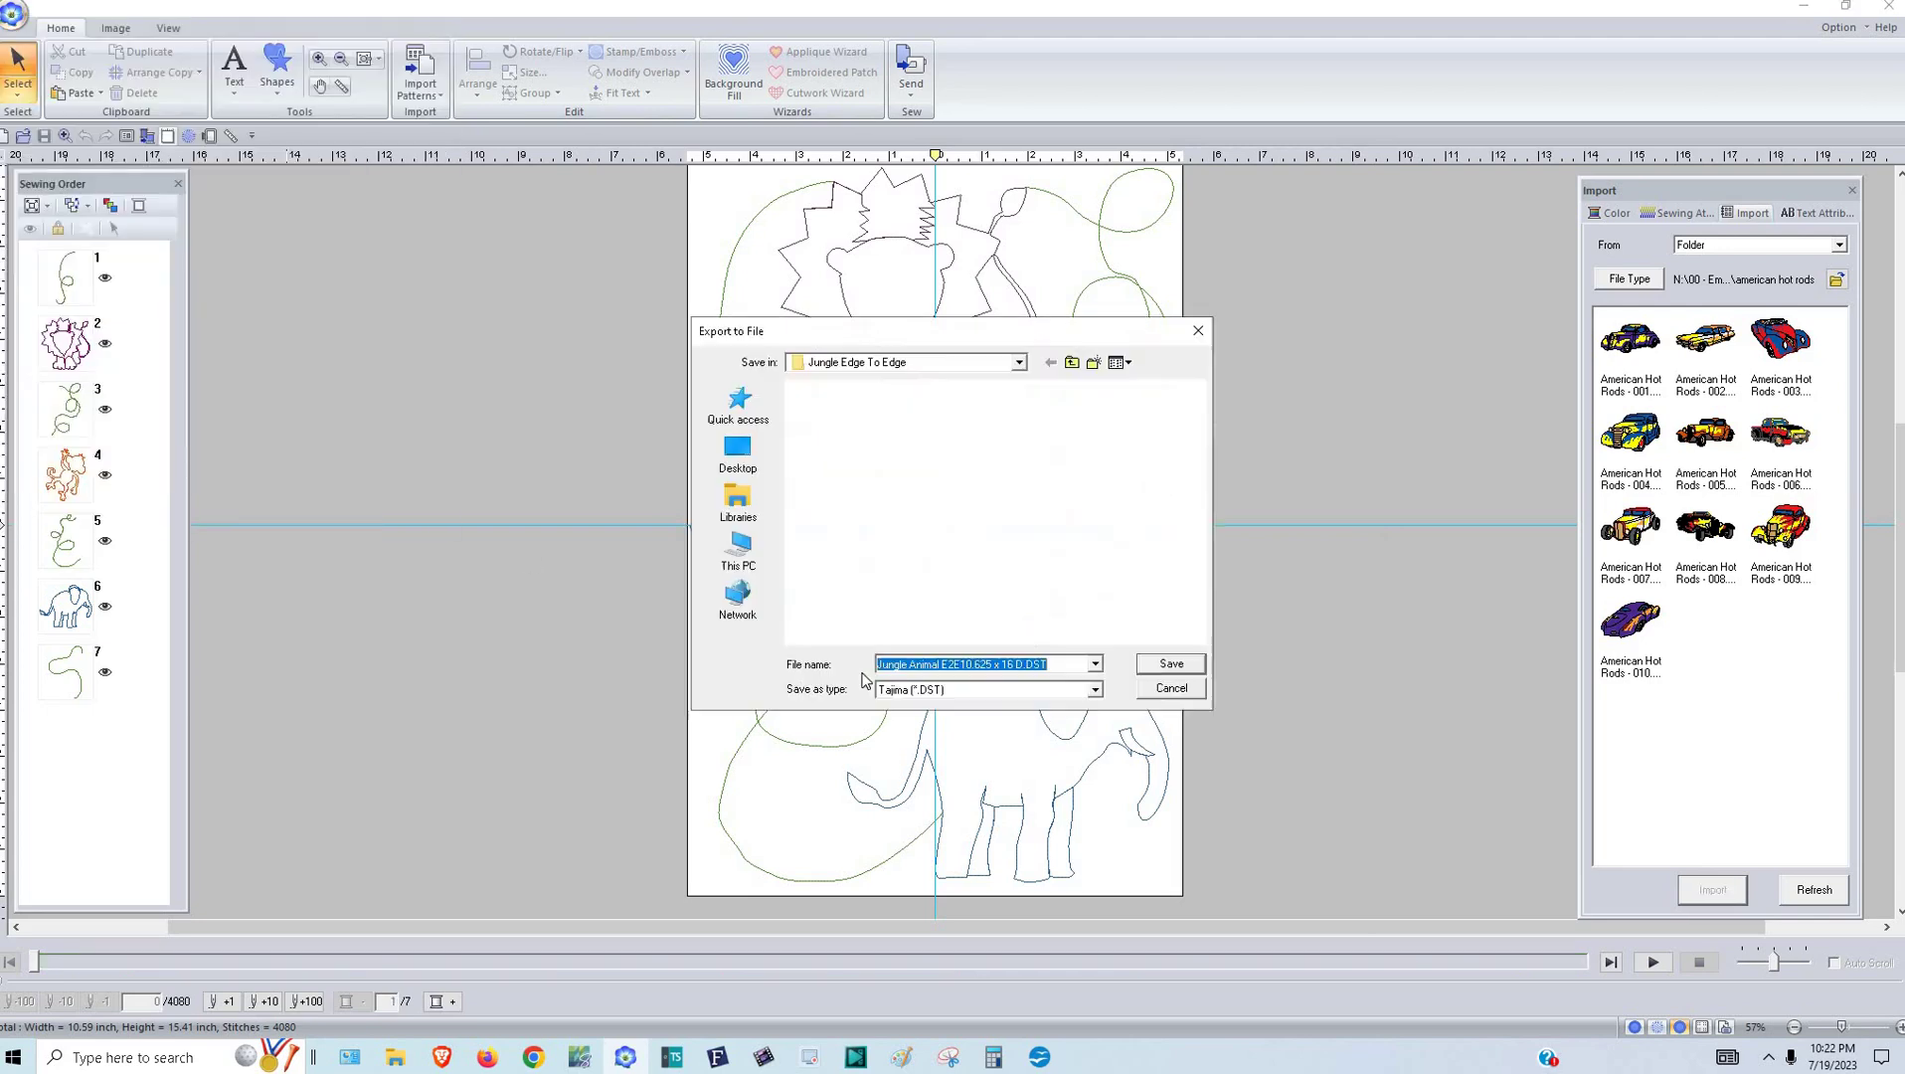
{"action": "left_click", "coordinate": [1094, 689]}
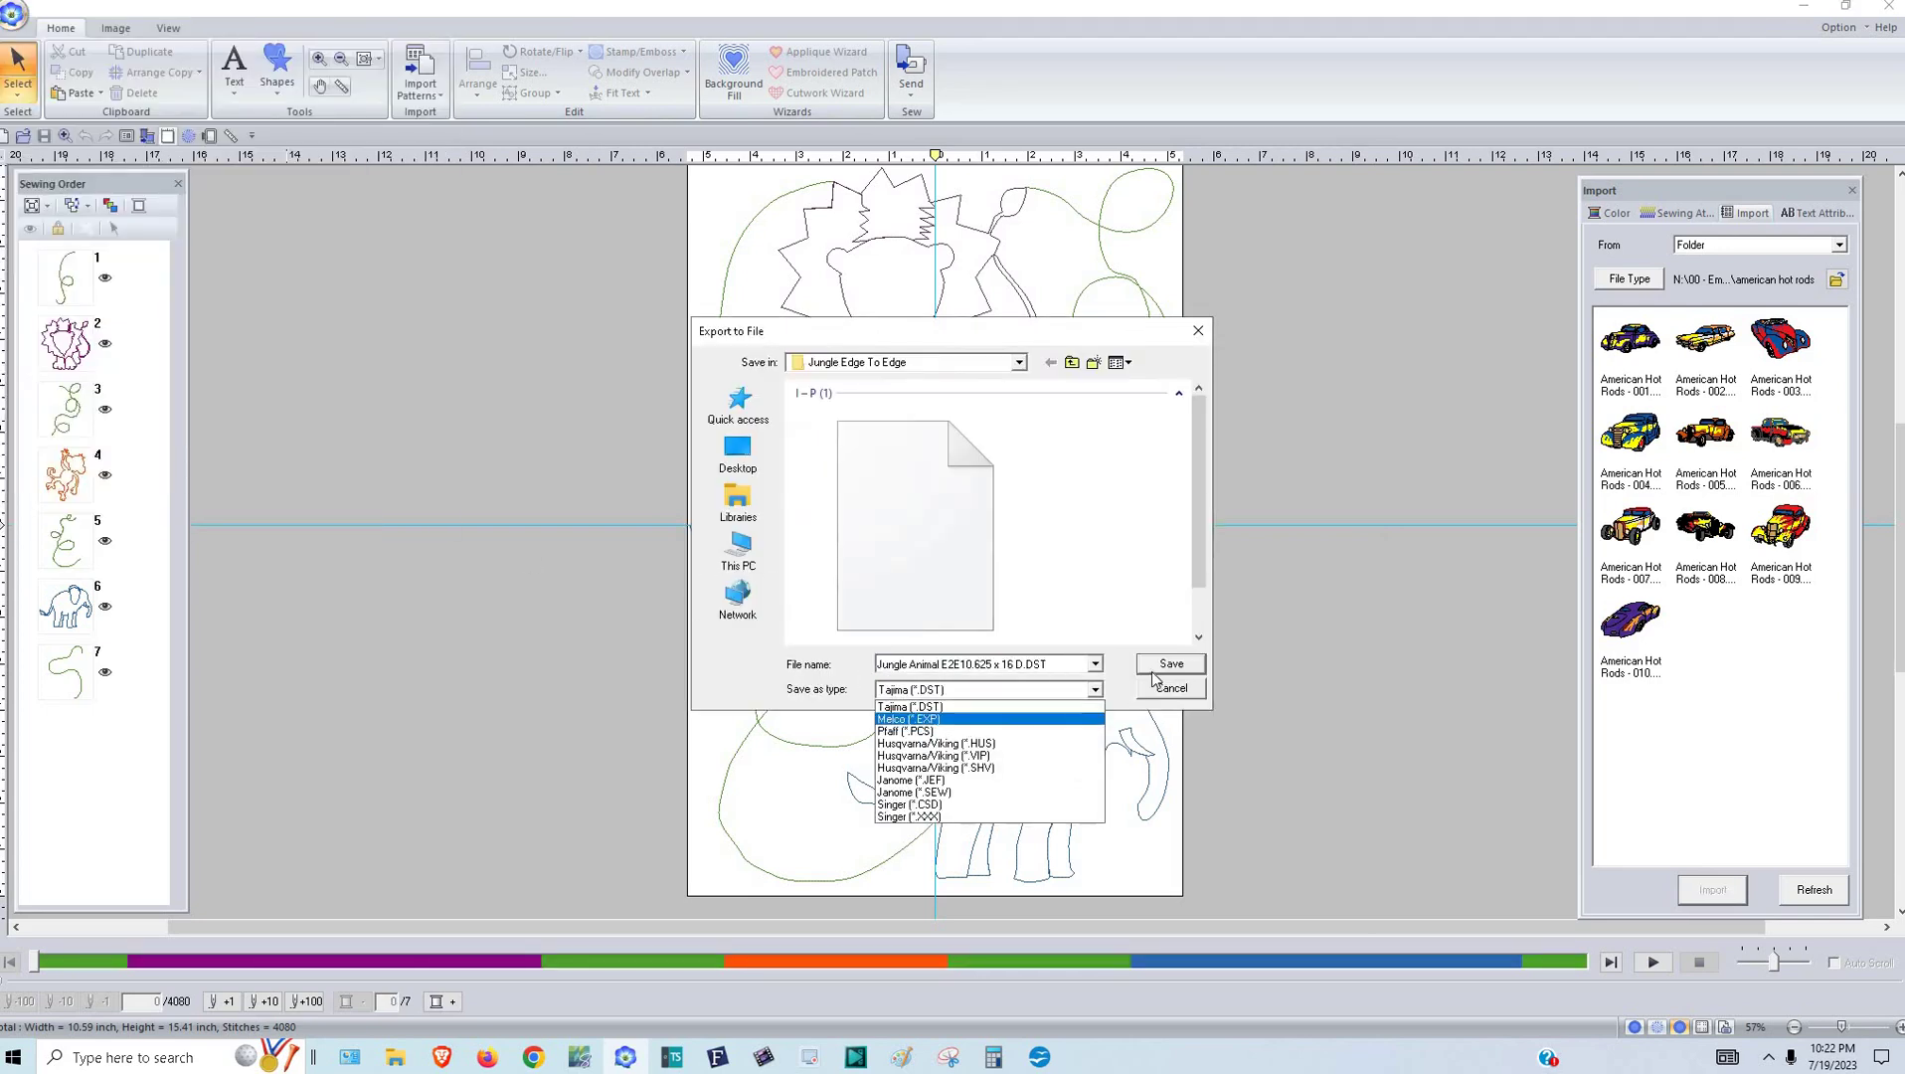
{"action": "left_click", "coordinate": [954, 721]}
{"action": "left_click", "coordinate": [1171, 663]}
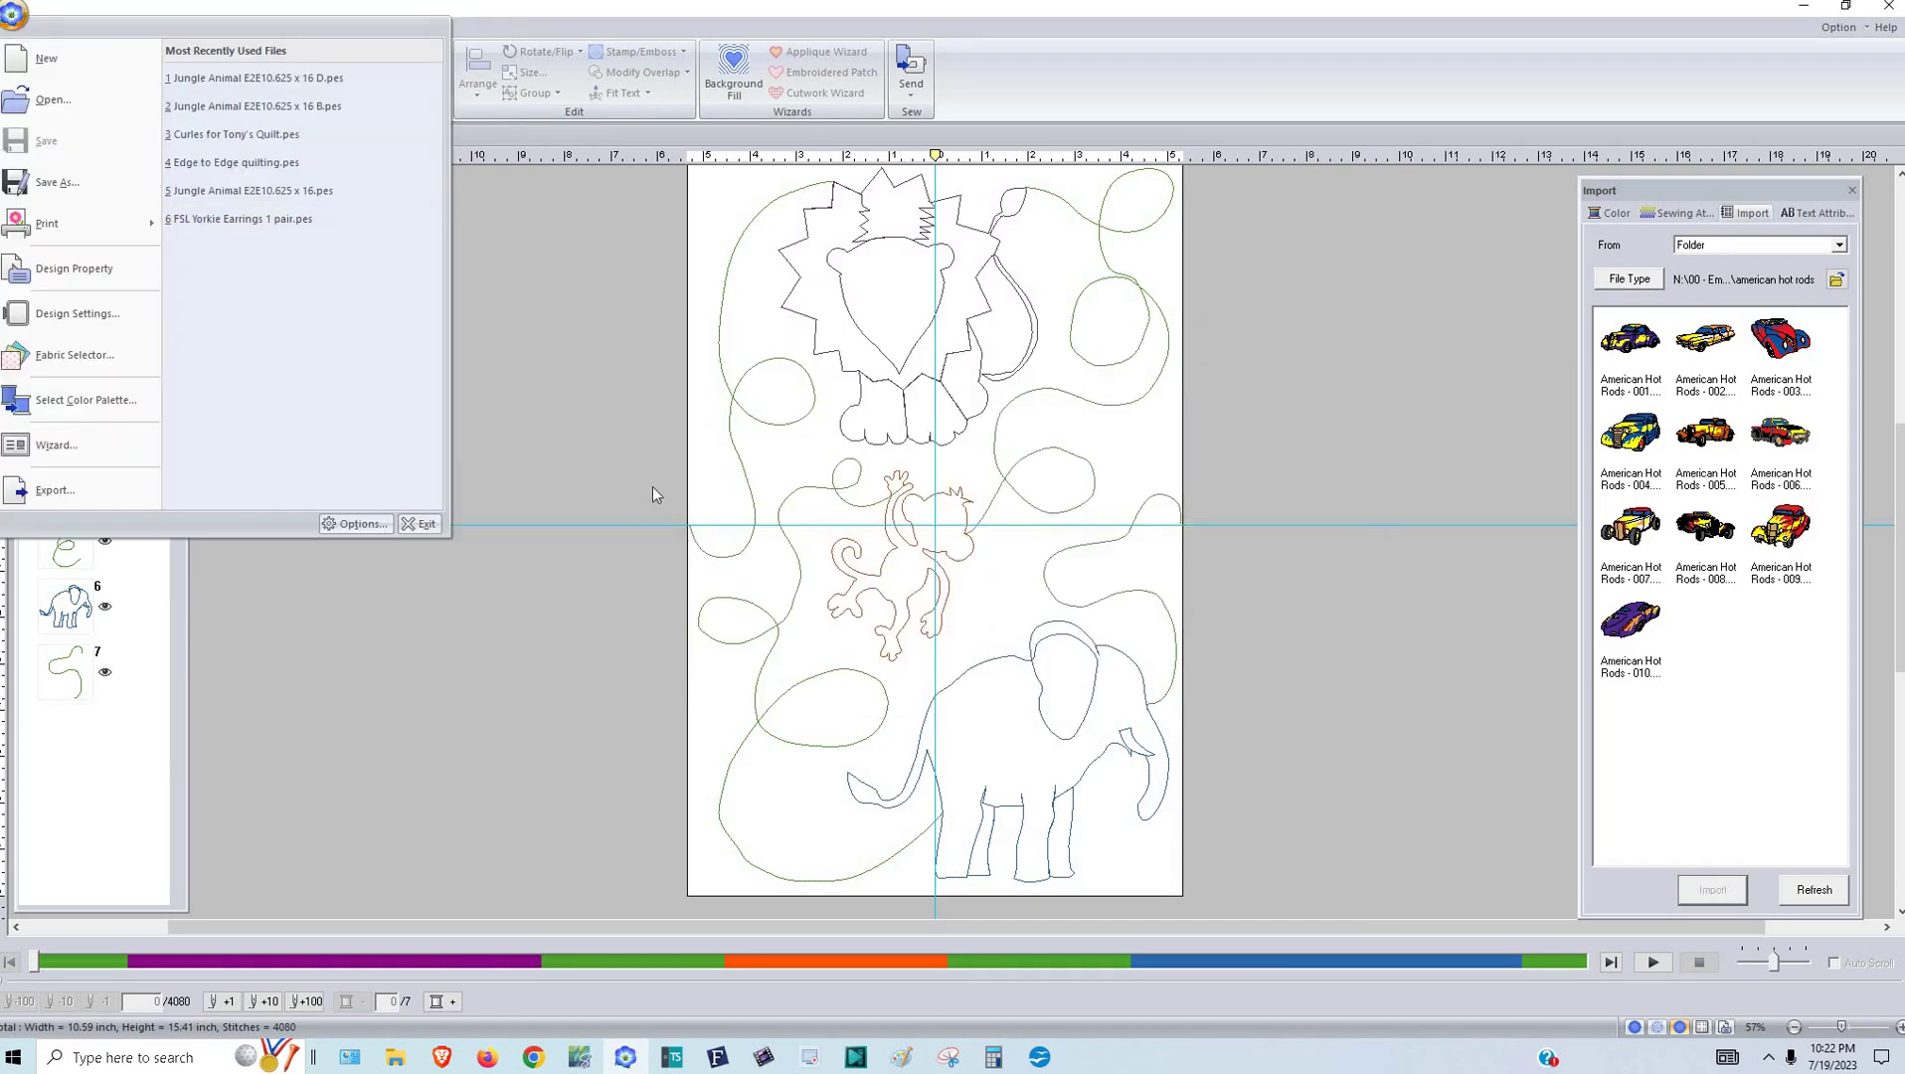
- Minimize the Layout & Editing window to return to the desktop
{"action": "left_click", "coordinate": [1802, 8]}
{"action": "left_click", "coordinate": [1791, 312]}
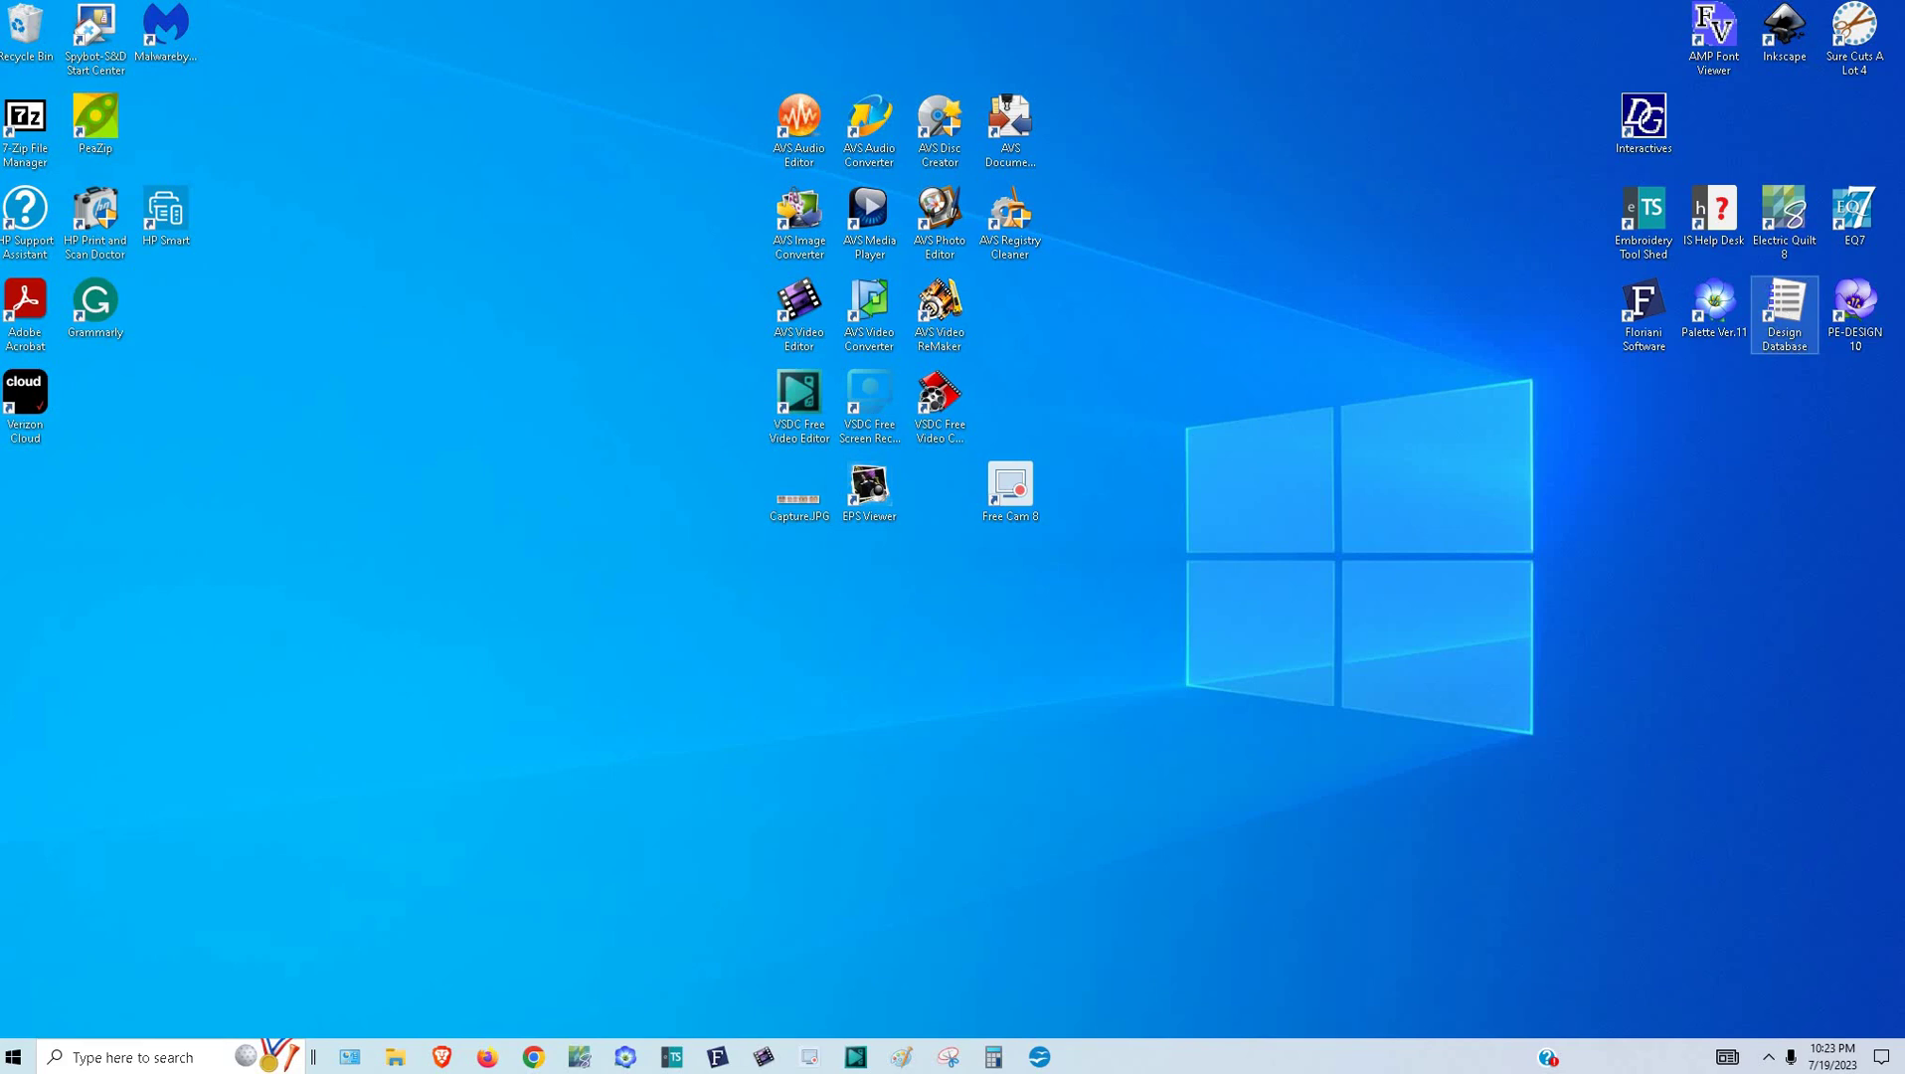
{"action": "left_click", "coordinate": [30, 942]}
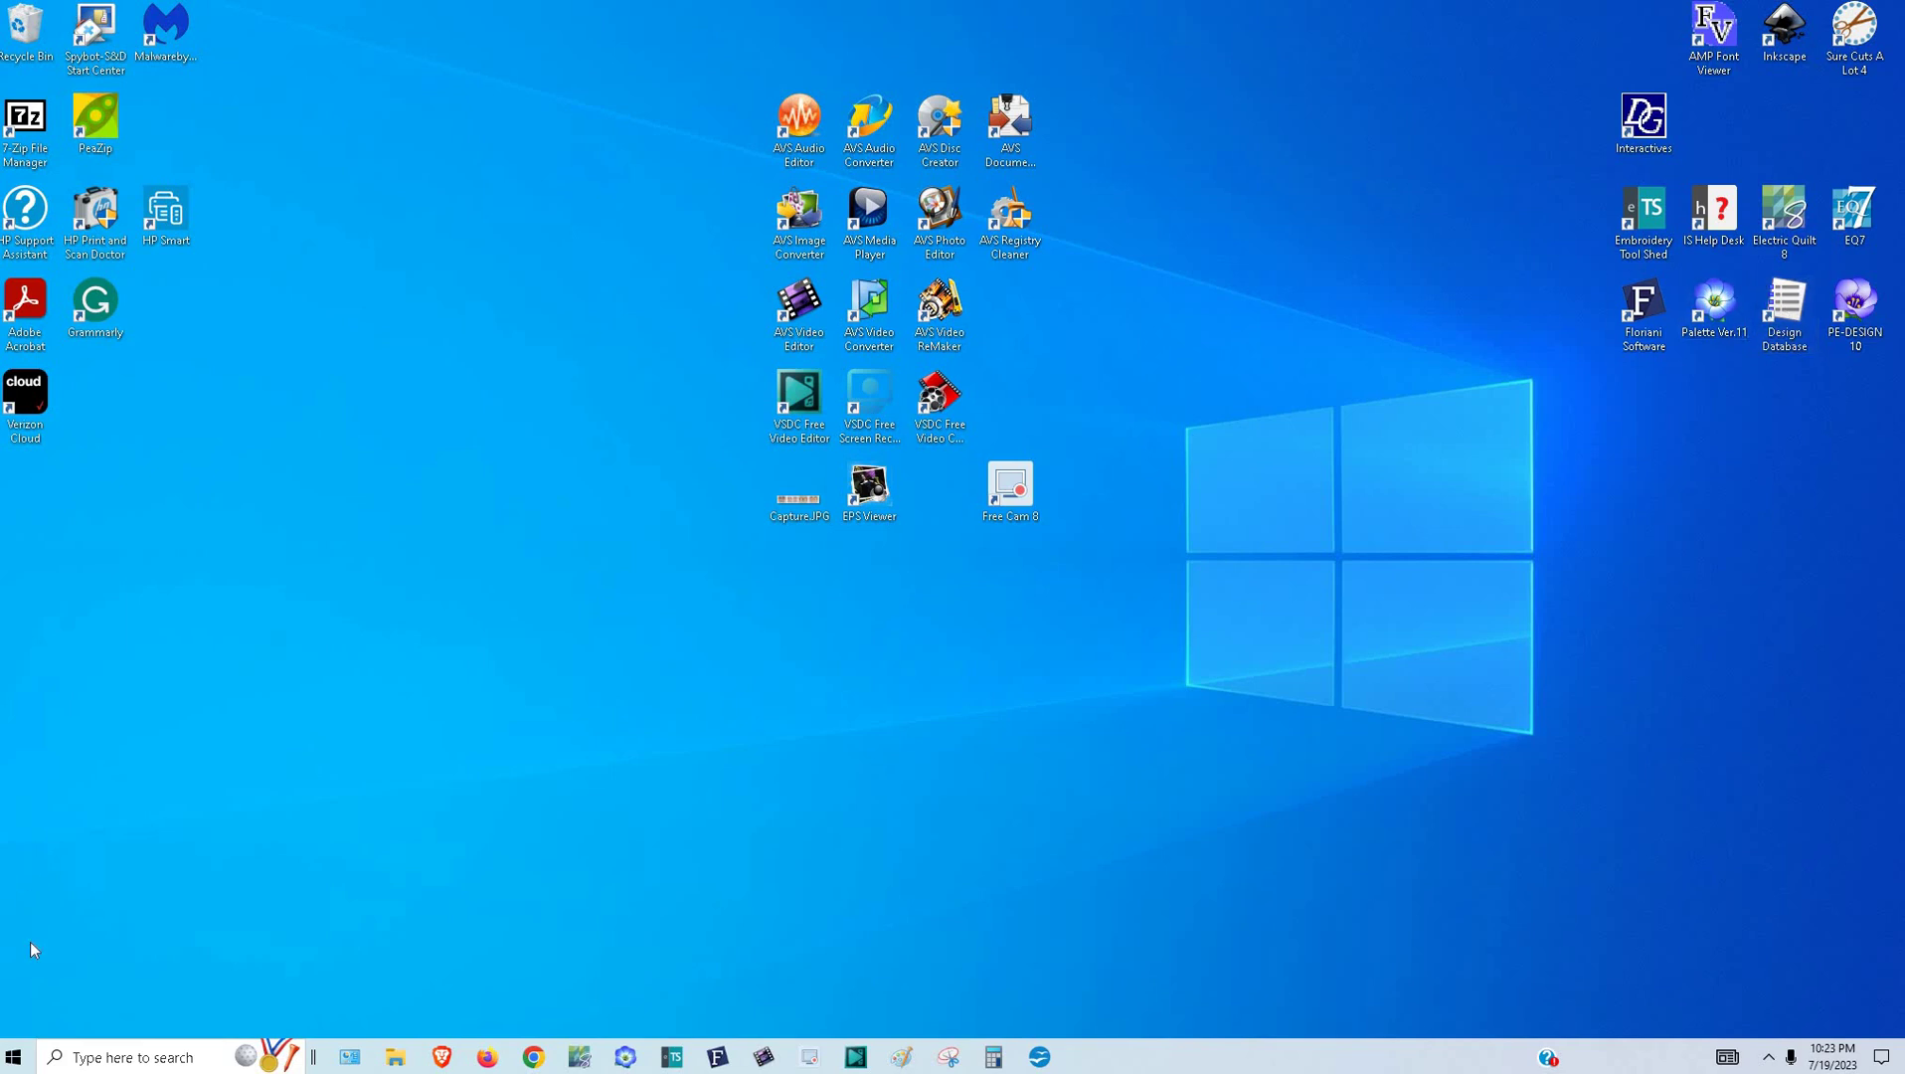
- Launch Design Database from the installed Palette Ver.11 programs
{"action": "left_click", "coordinate": [14, 1056]}
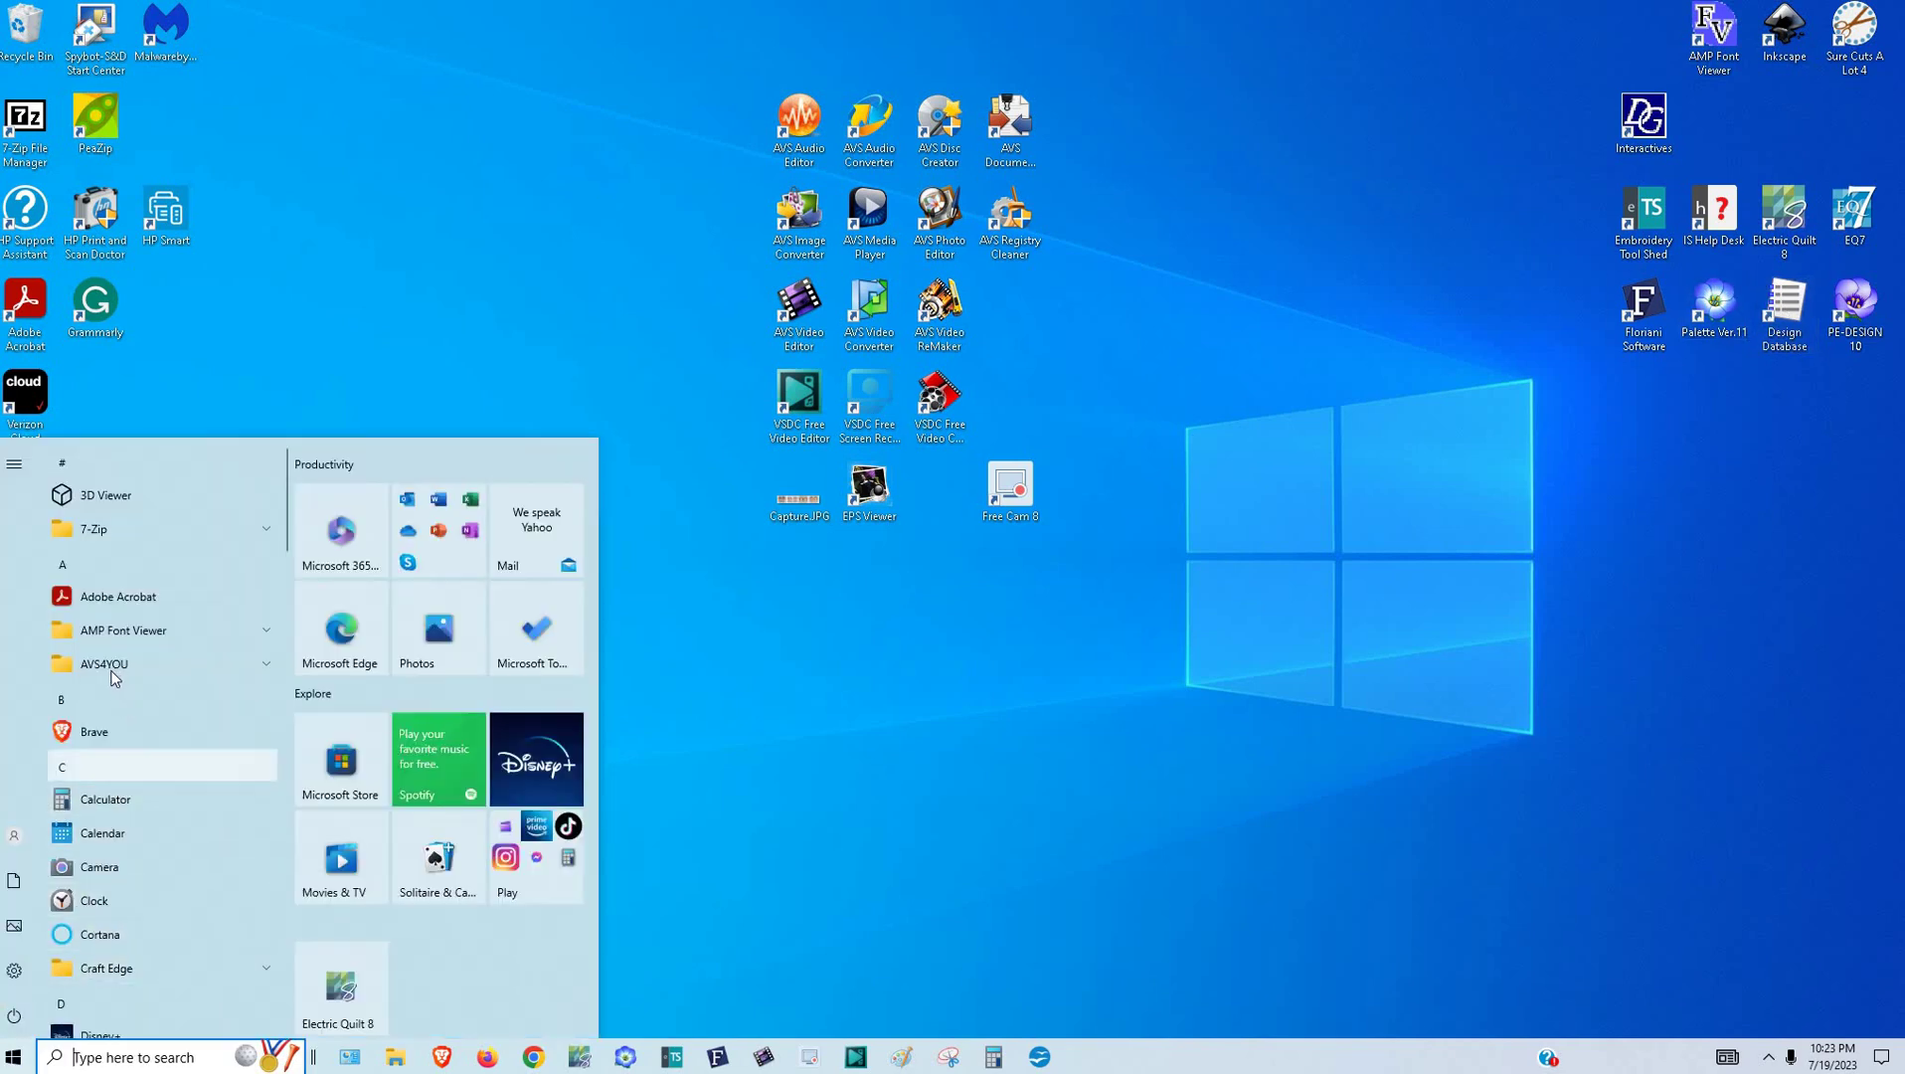
{"action": "scroll", "coordinate": [108, 676], "scroll_direction": "down", "scroll_amount": 2}
{"action": "scroll", "coordinate": [109, 680], "scroll_direction": "down", "scroll_amount": 4}
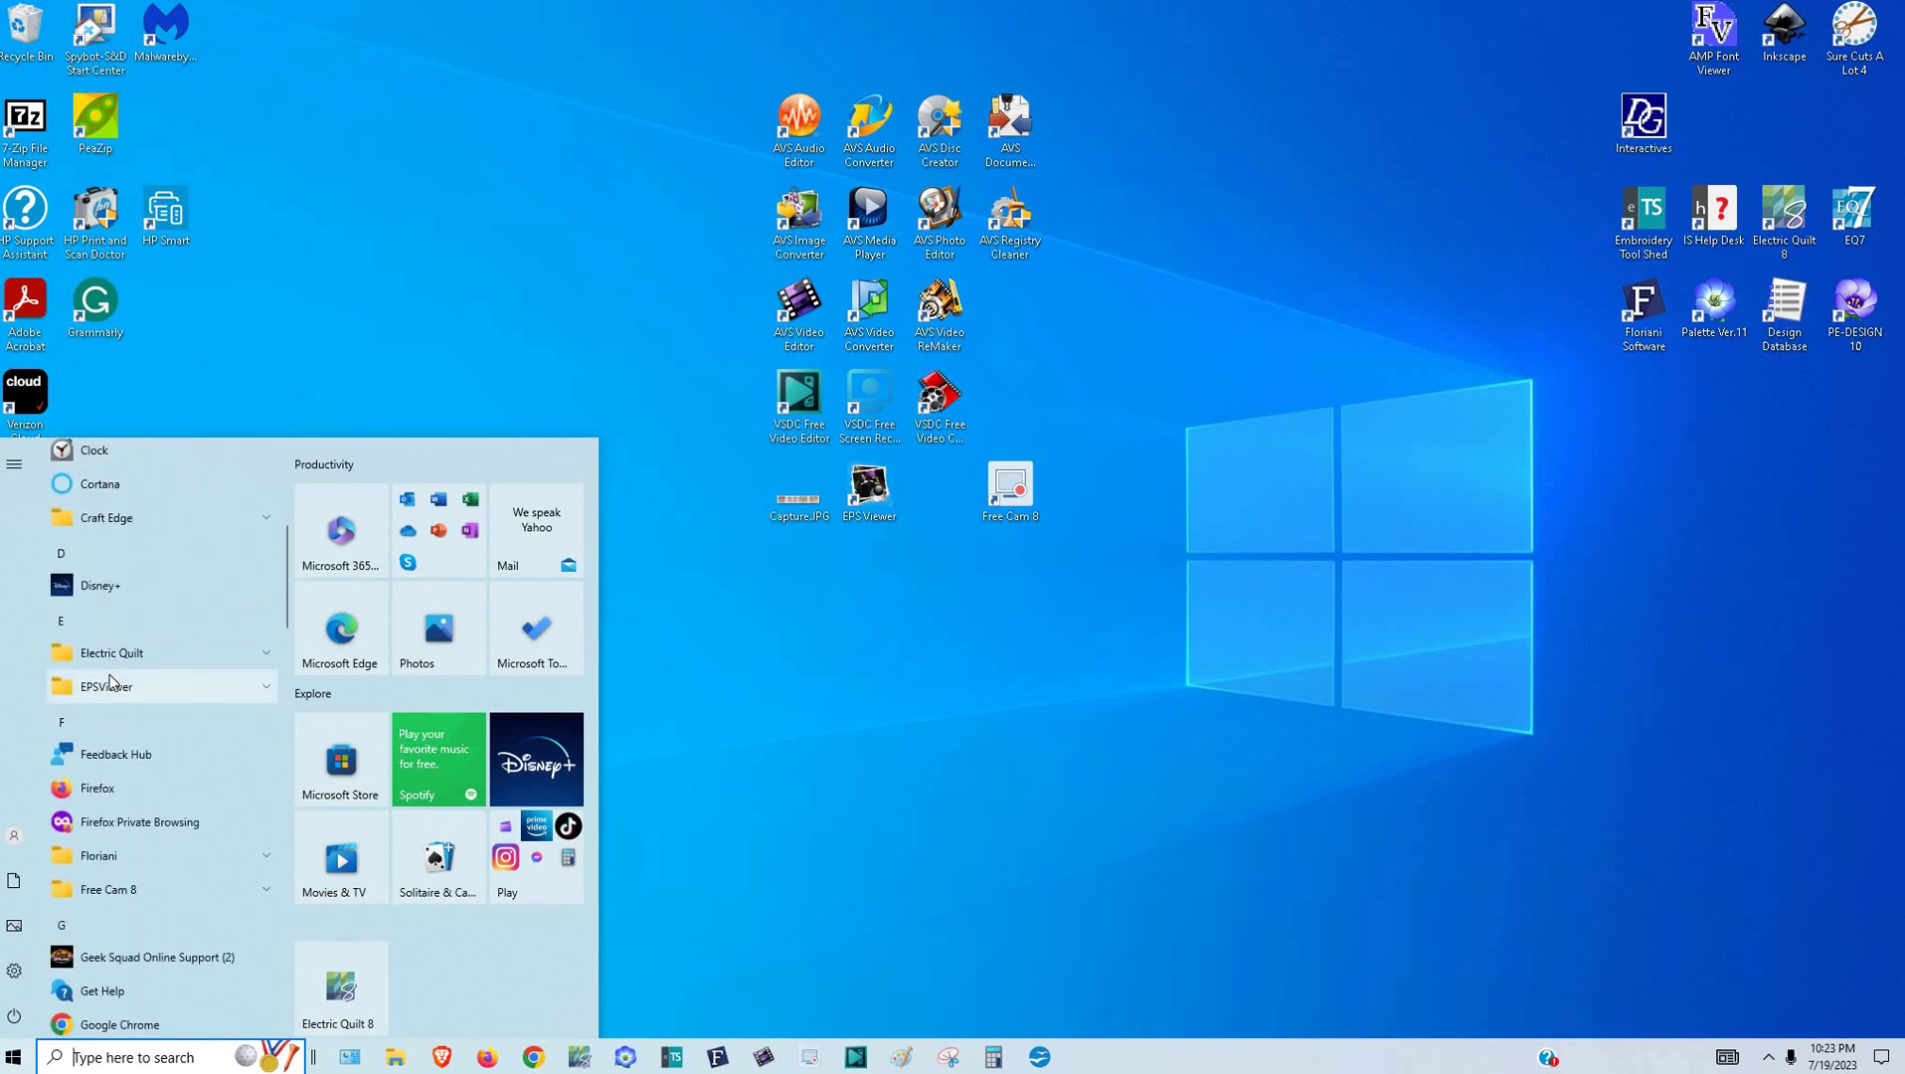
{"action": "scroll", "coordinate": [116, 696], "scroll_direction": "down", "scroll_amount": 10}
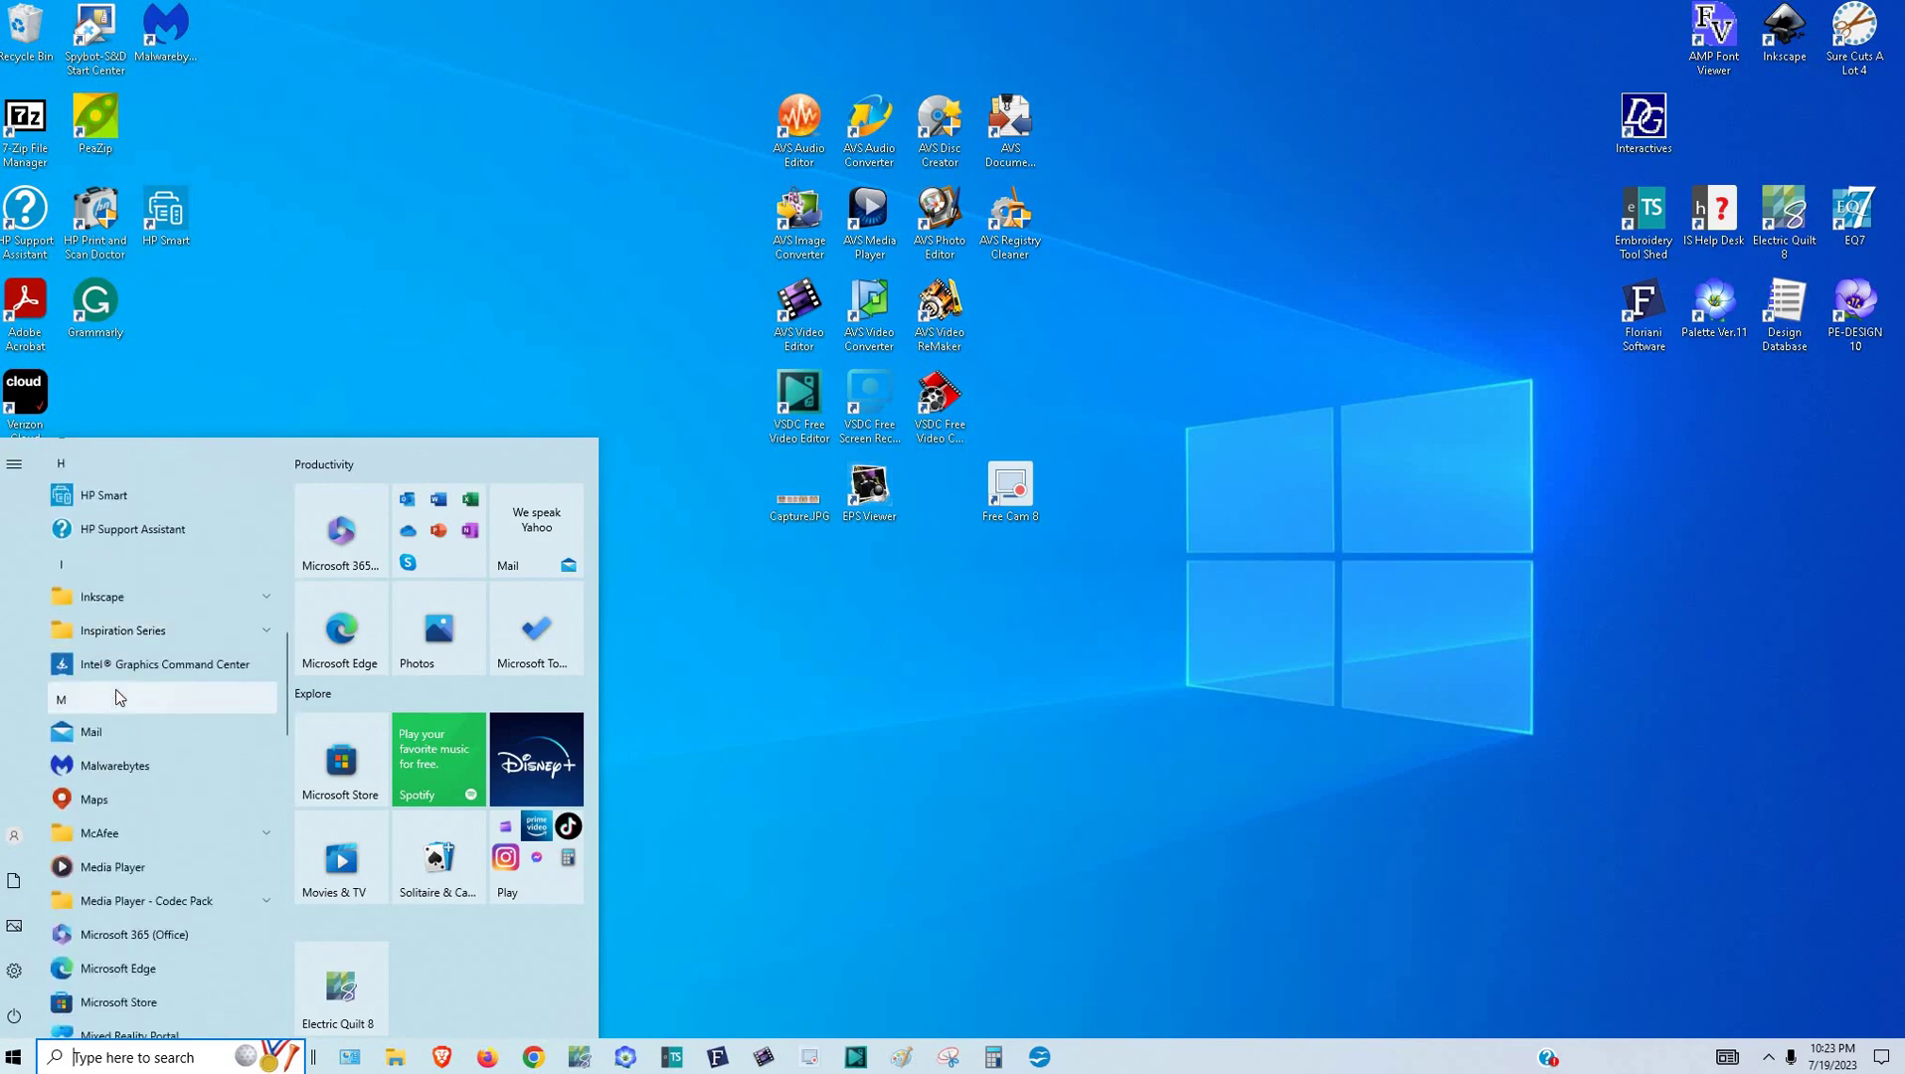
{"action": "scroll", "coordinate": [115, 689], "scroll_direction": "down", "scroll_amount": 7}
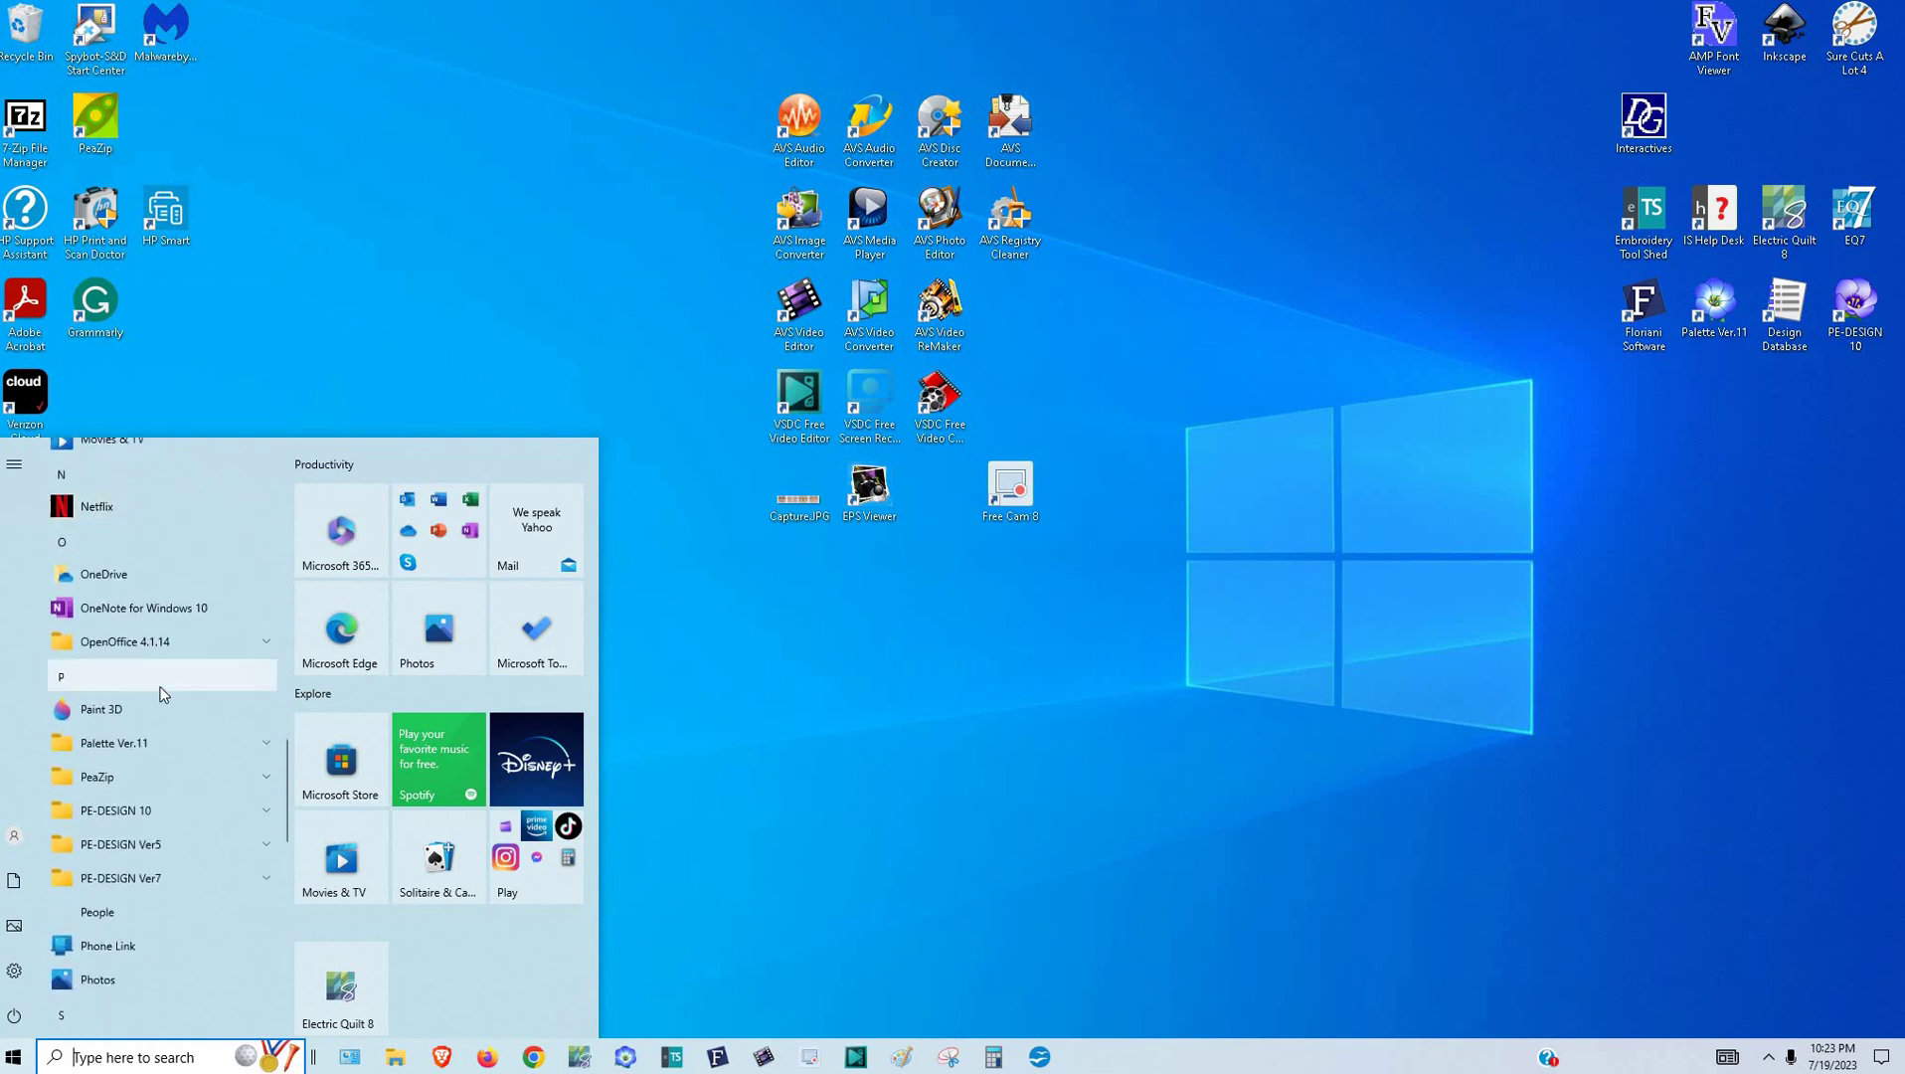
{"action": "left_click", "coordinate": [217, 655]}
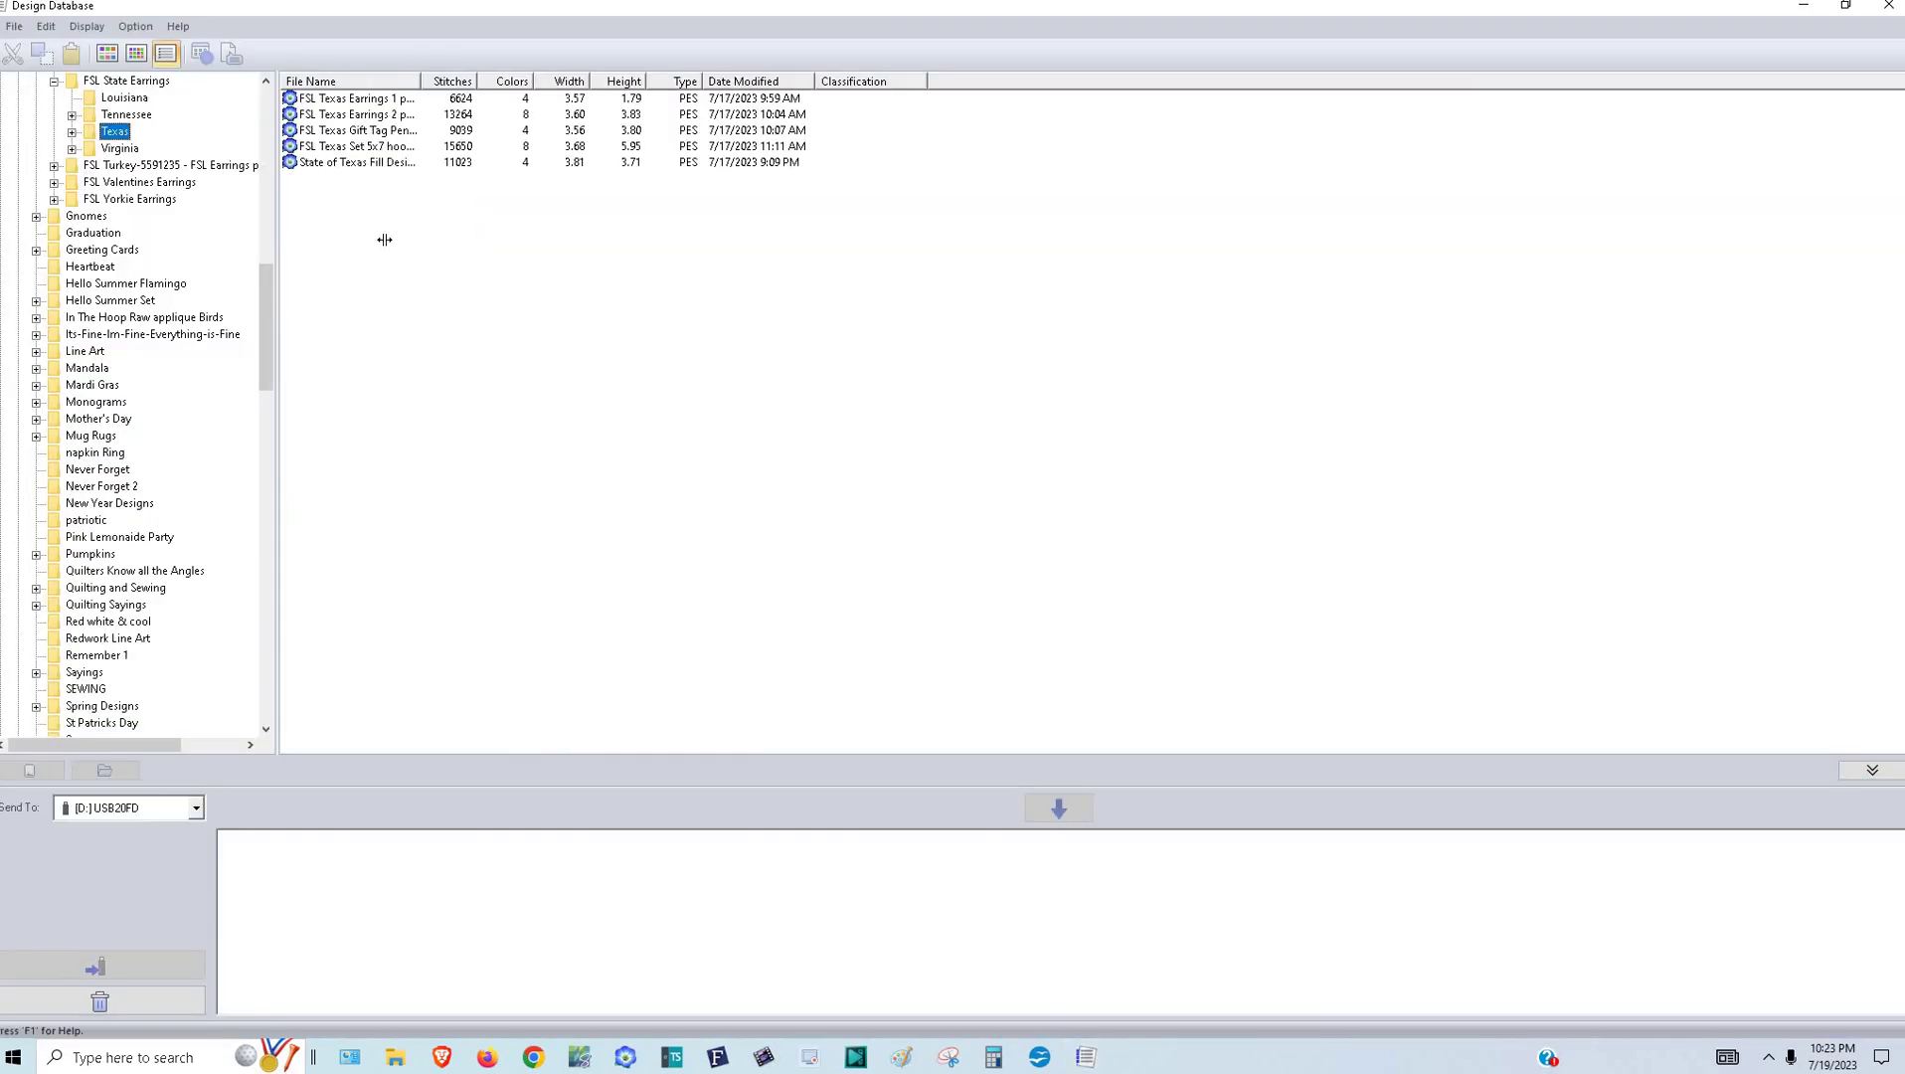
- Display the contents of the Jungle Edge To Edge folder under Edge to Edge, widening the folder tree and File Name column
{"action": "left_click_drag", "start_coordinate": [278, 308], "coordinate": [372, 211]}
{"action": "left_click", "coordinate": [36, 318]}
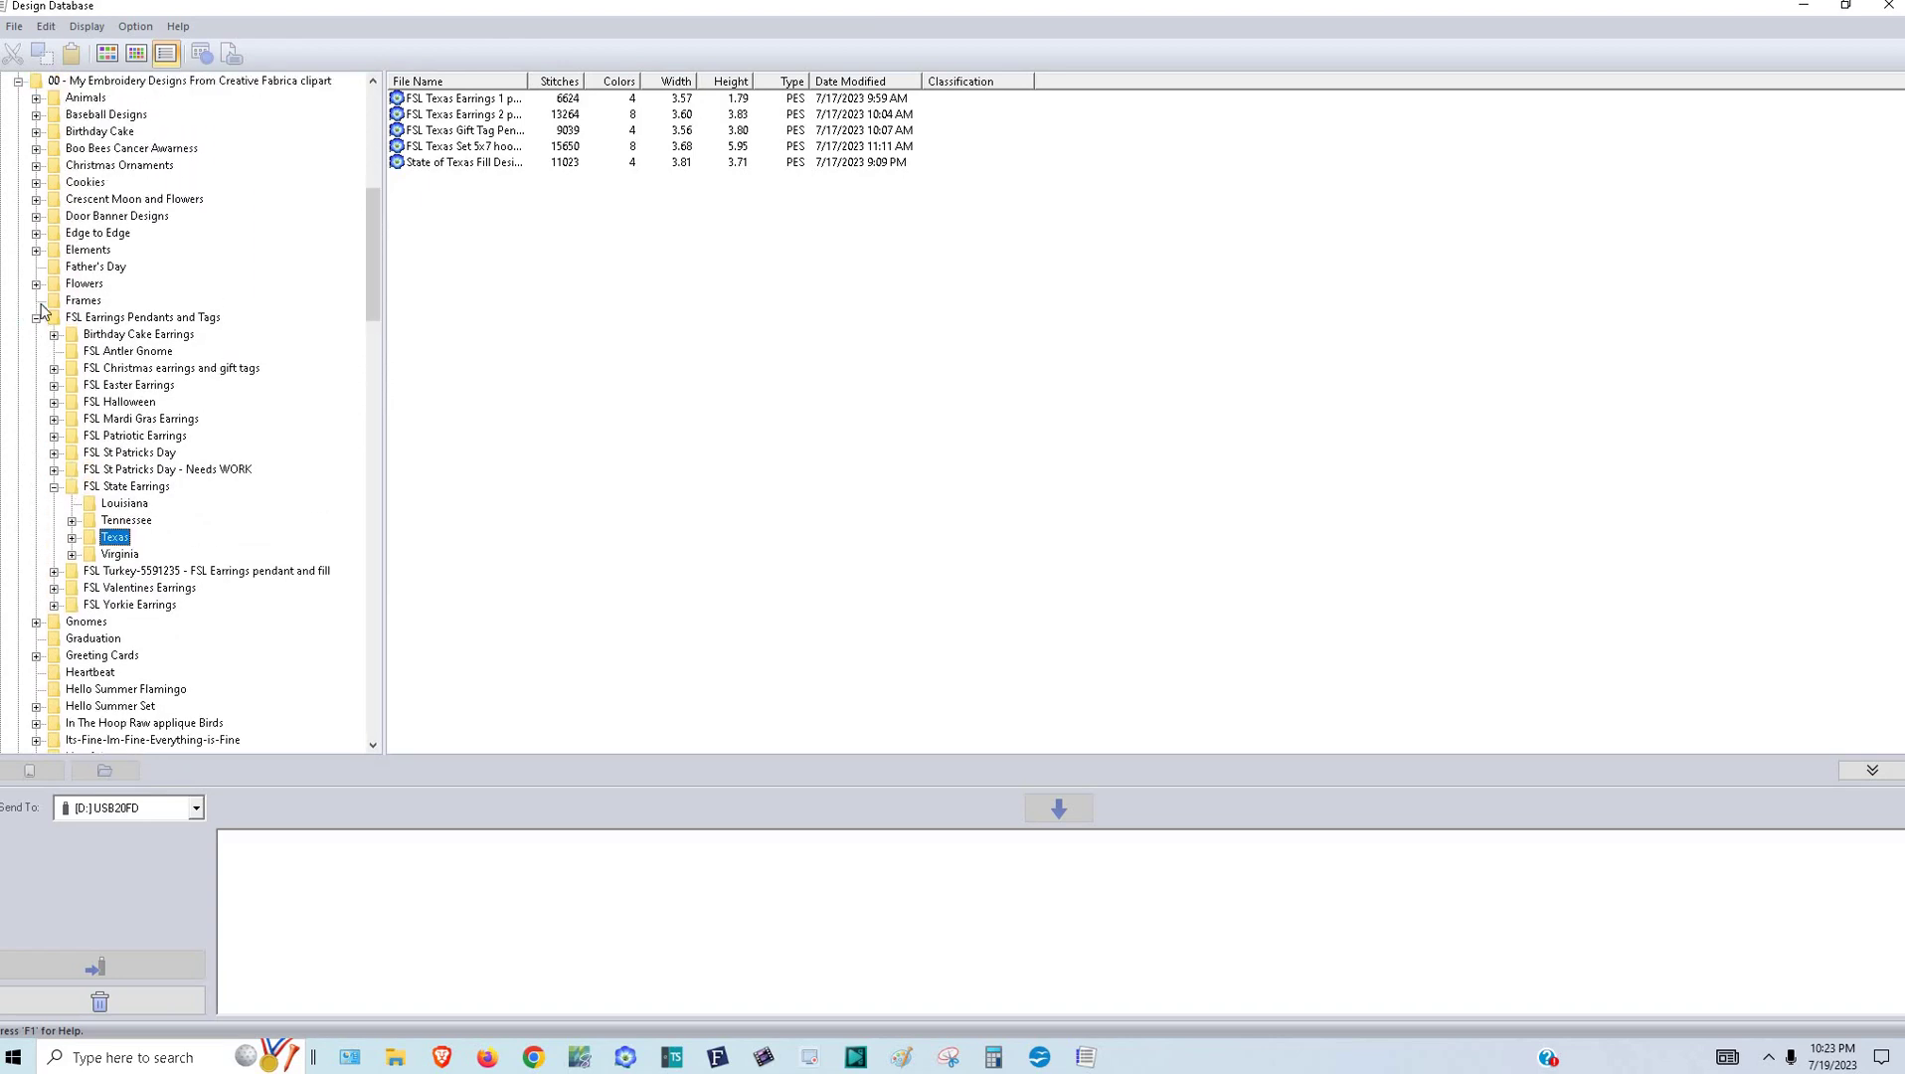
{"action": "left_click", "coordinate": [36, 233]}
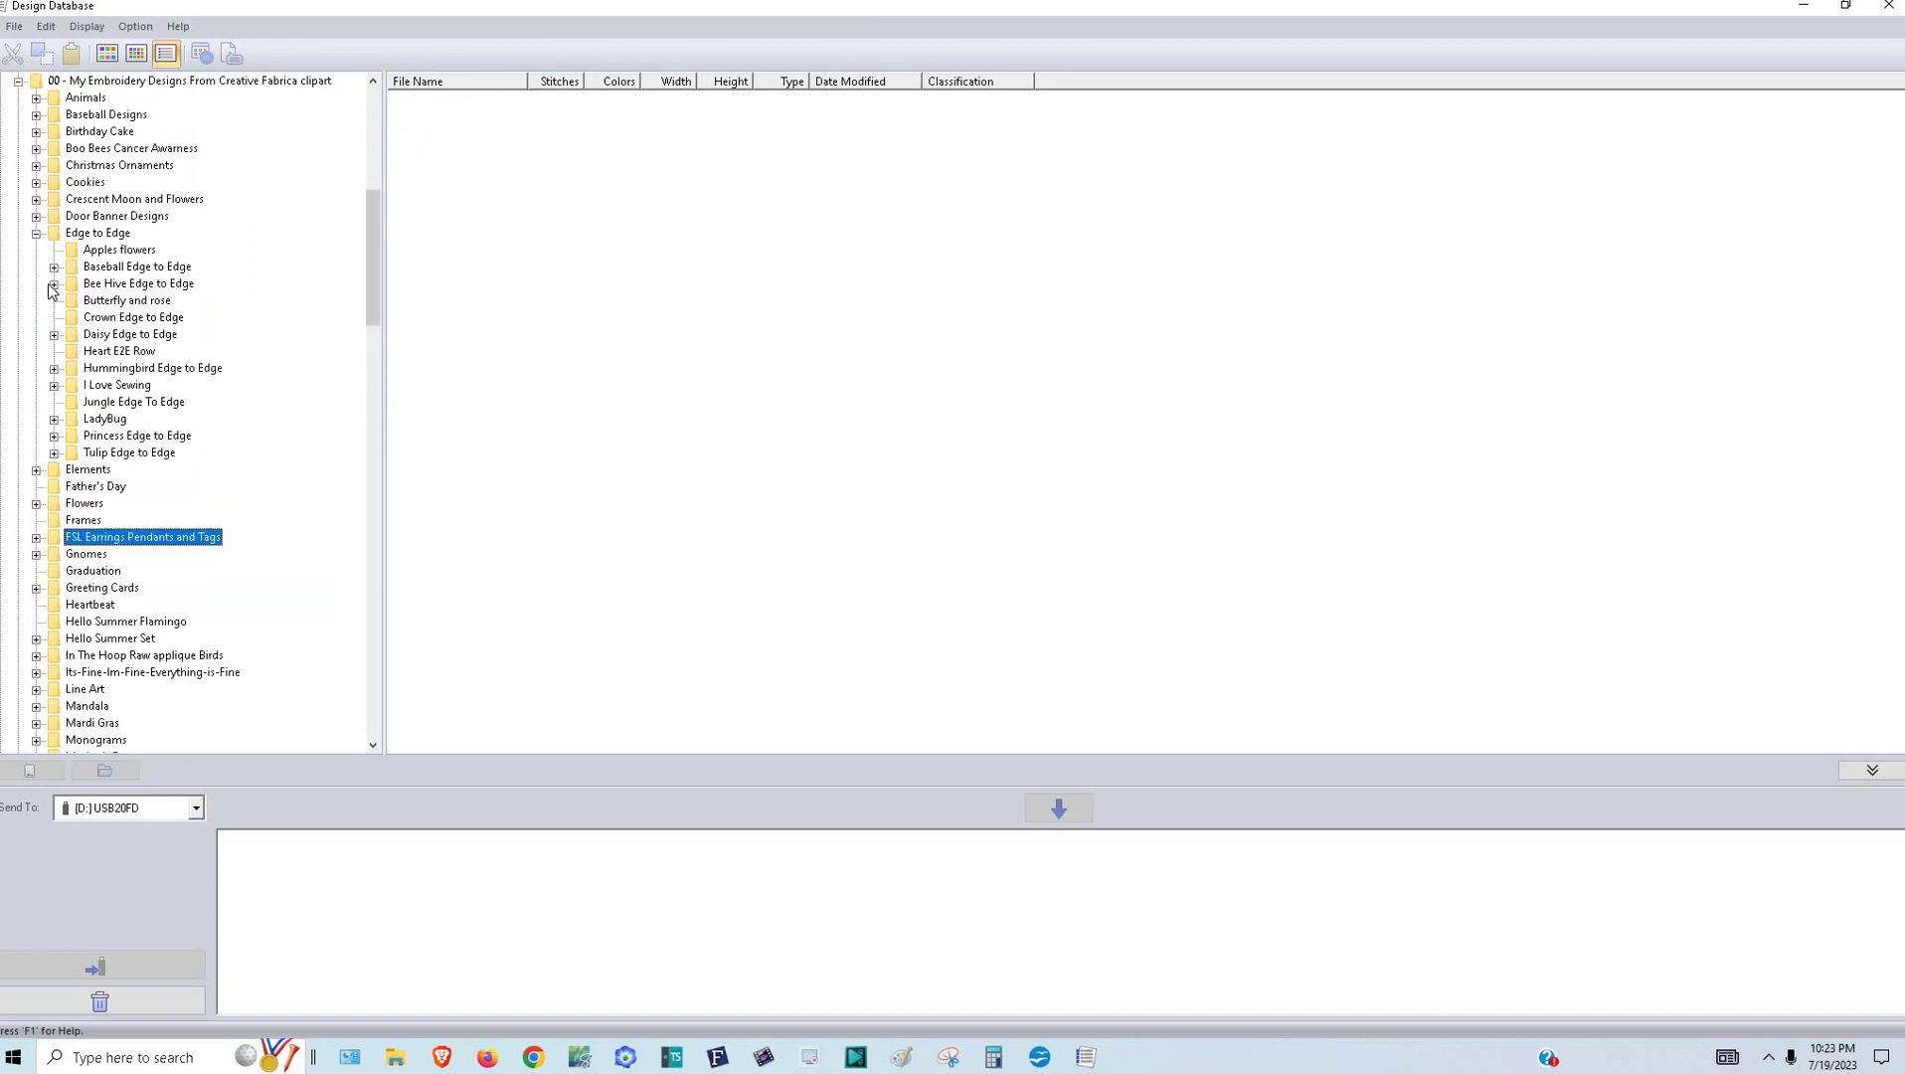
{"action": "left_click", "coordinate": [109, 402]}
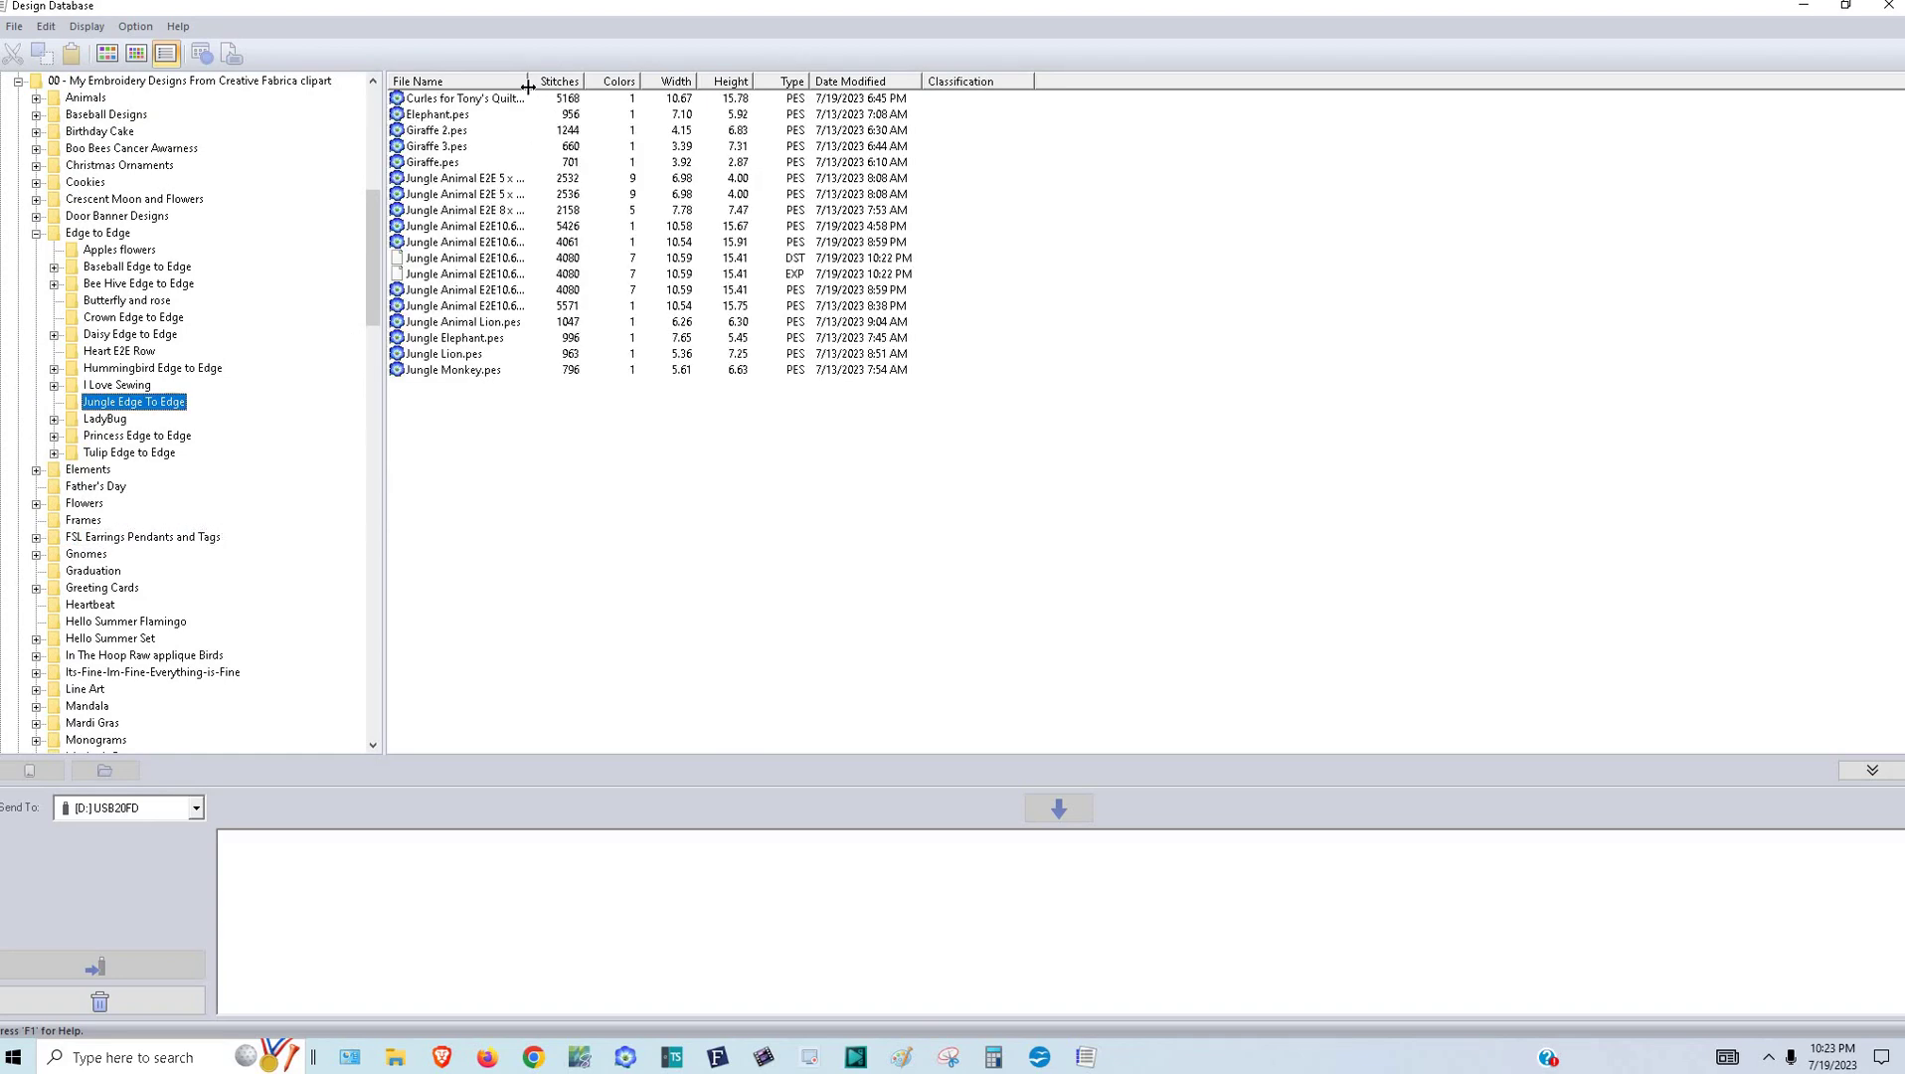
{"action": "left_click_drag", "start_coordinate": [620, 94], "coordinate": [703, 96]}
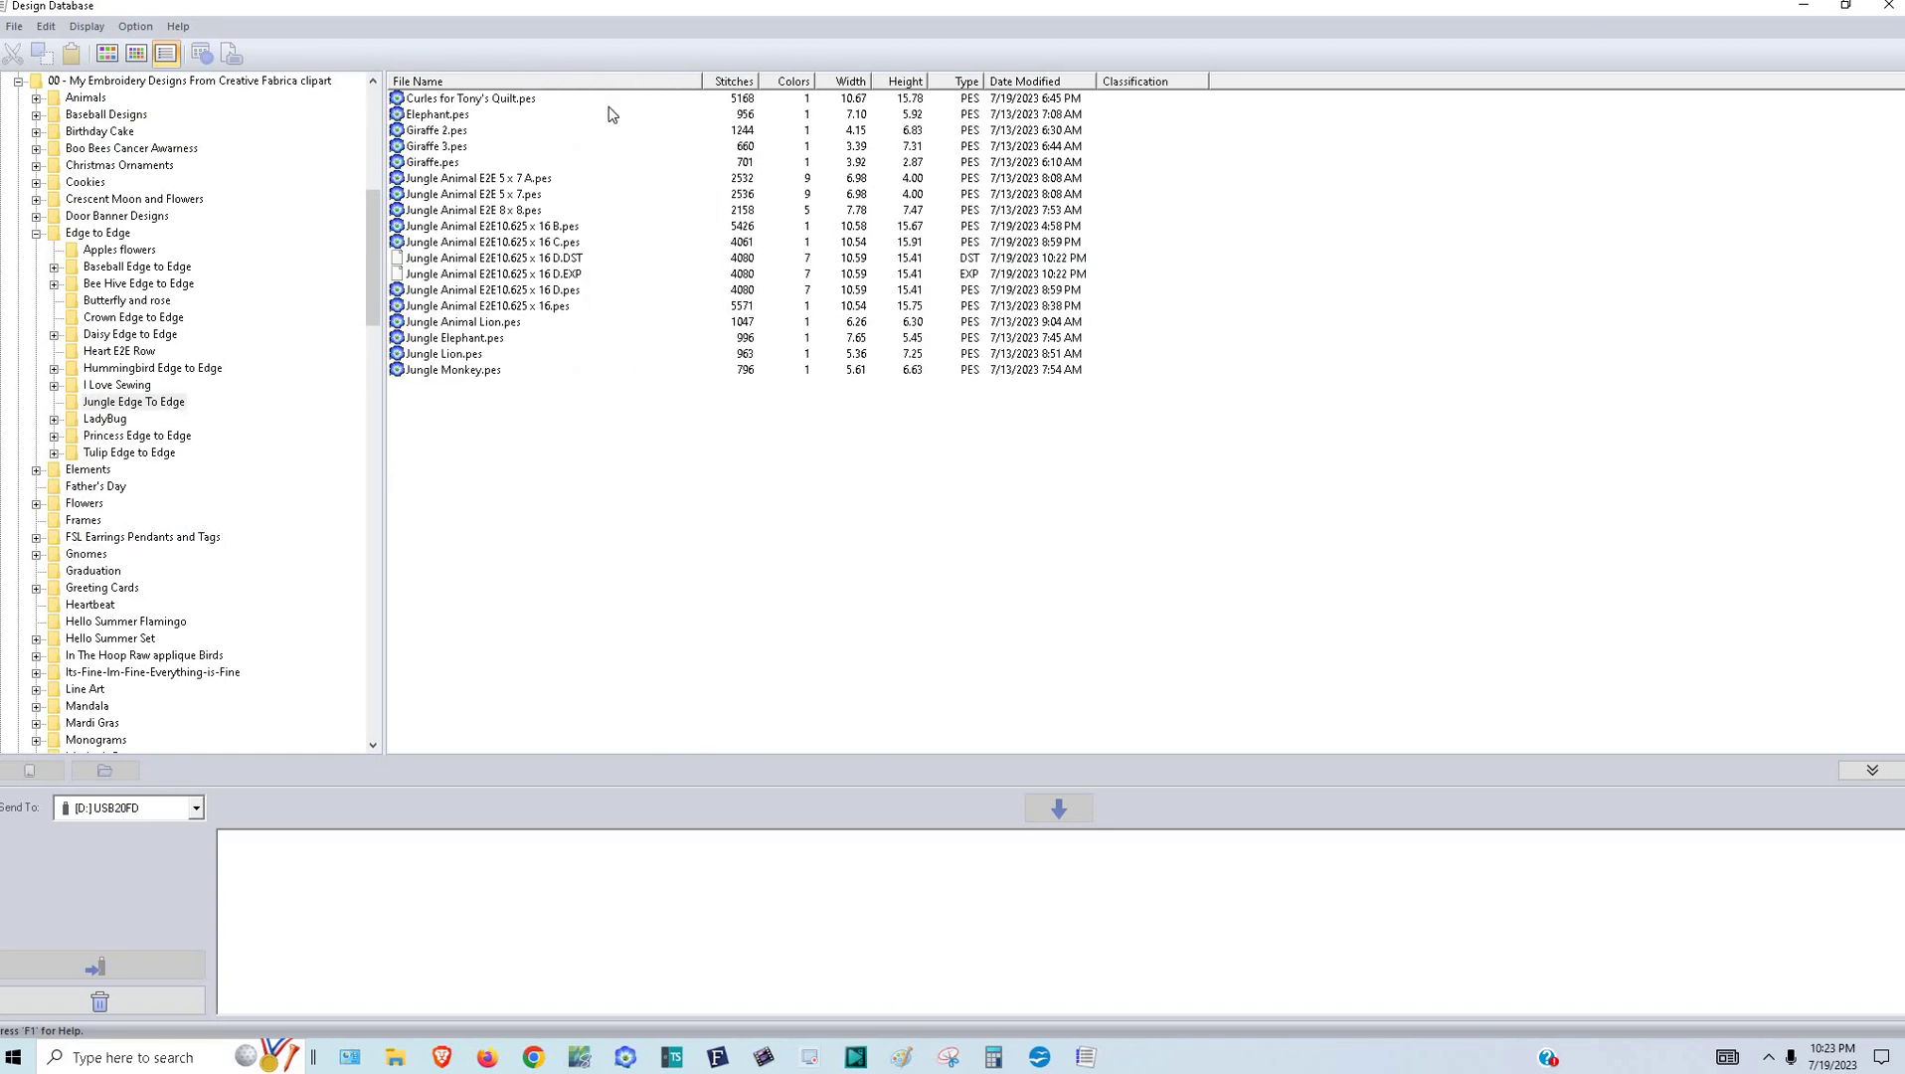
- Open the format conversion settings for Jungle Animal E2E10.625 x 16 D.pes
{"action": "left_click", "coordinate": [573, 290]}
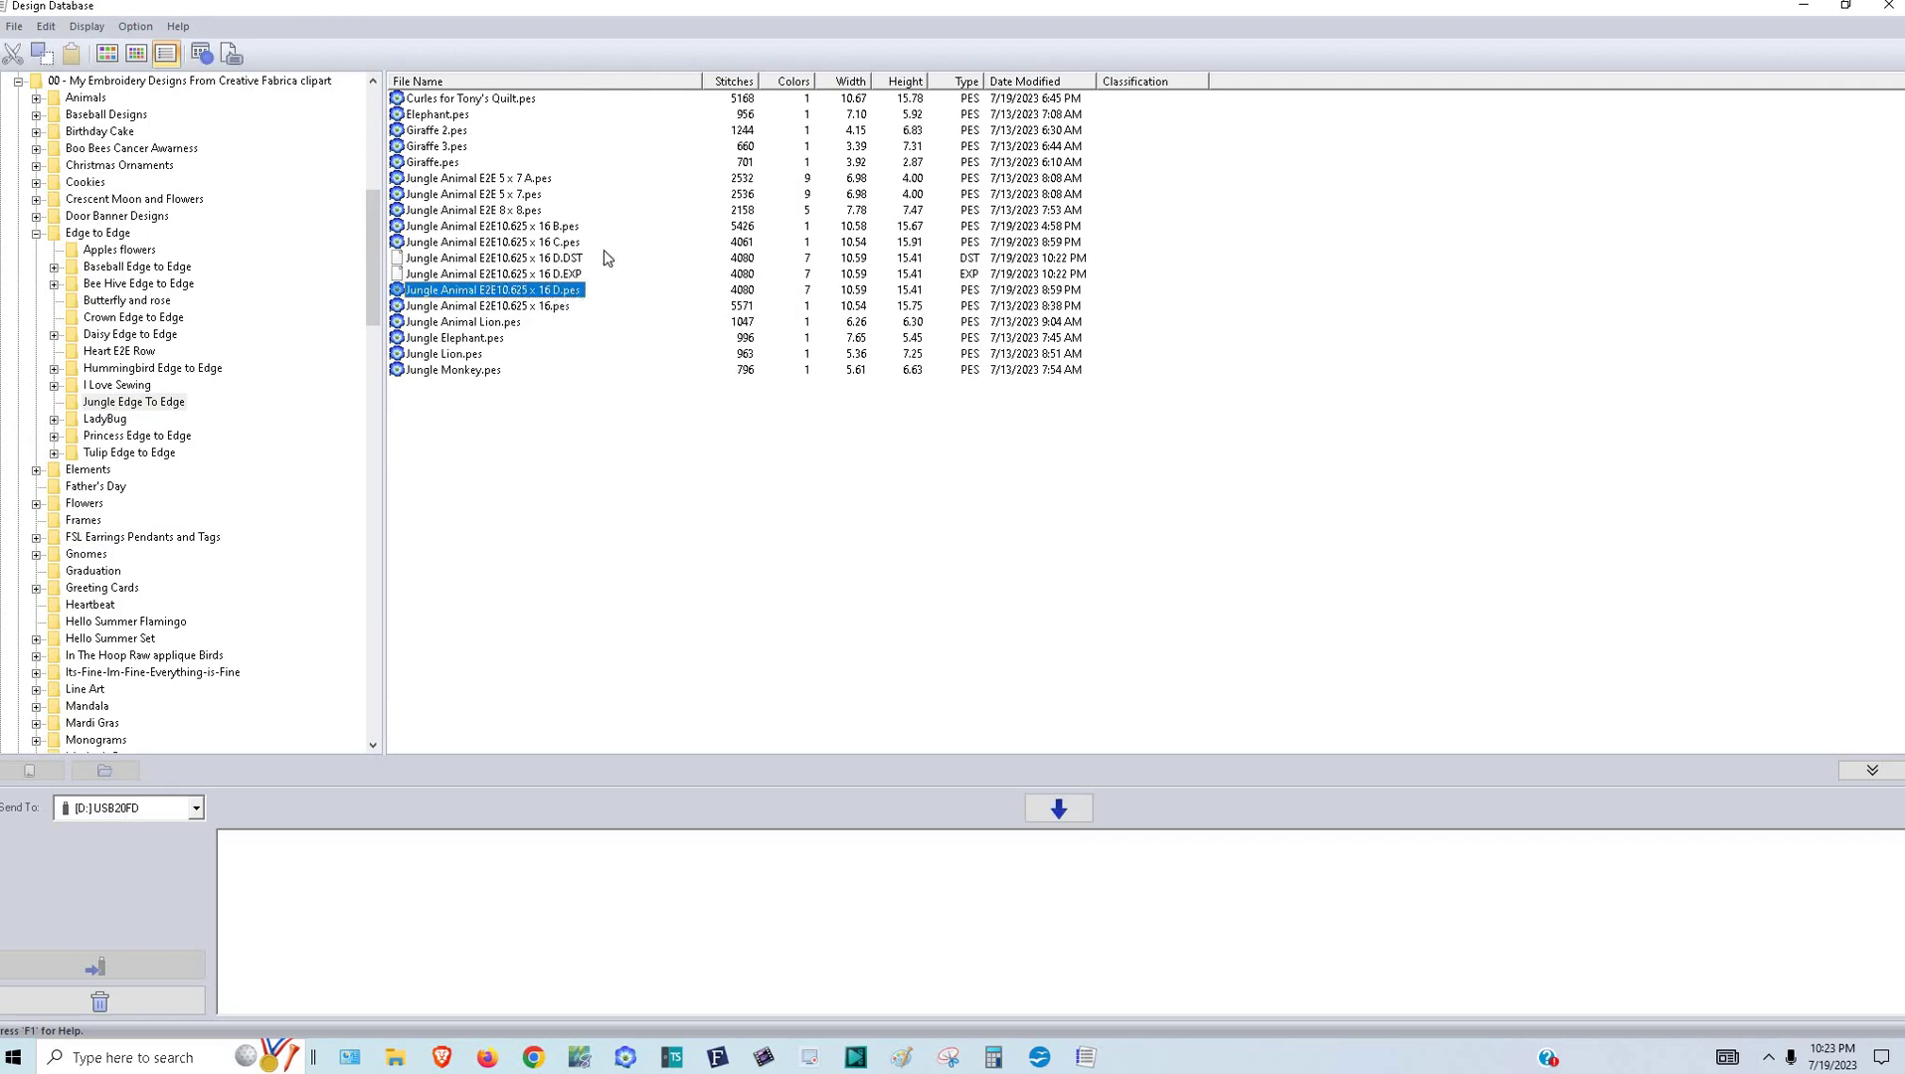
{"action": "right_click", "coordinate": [533, 295]}
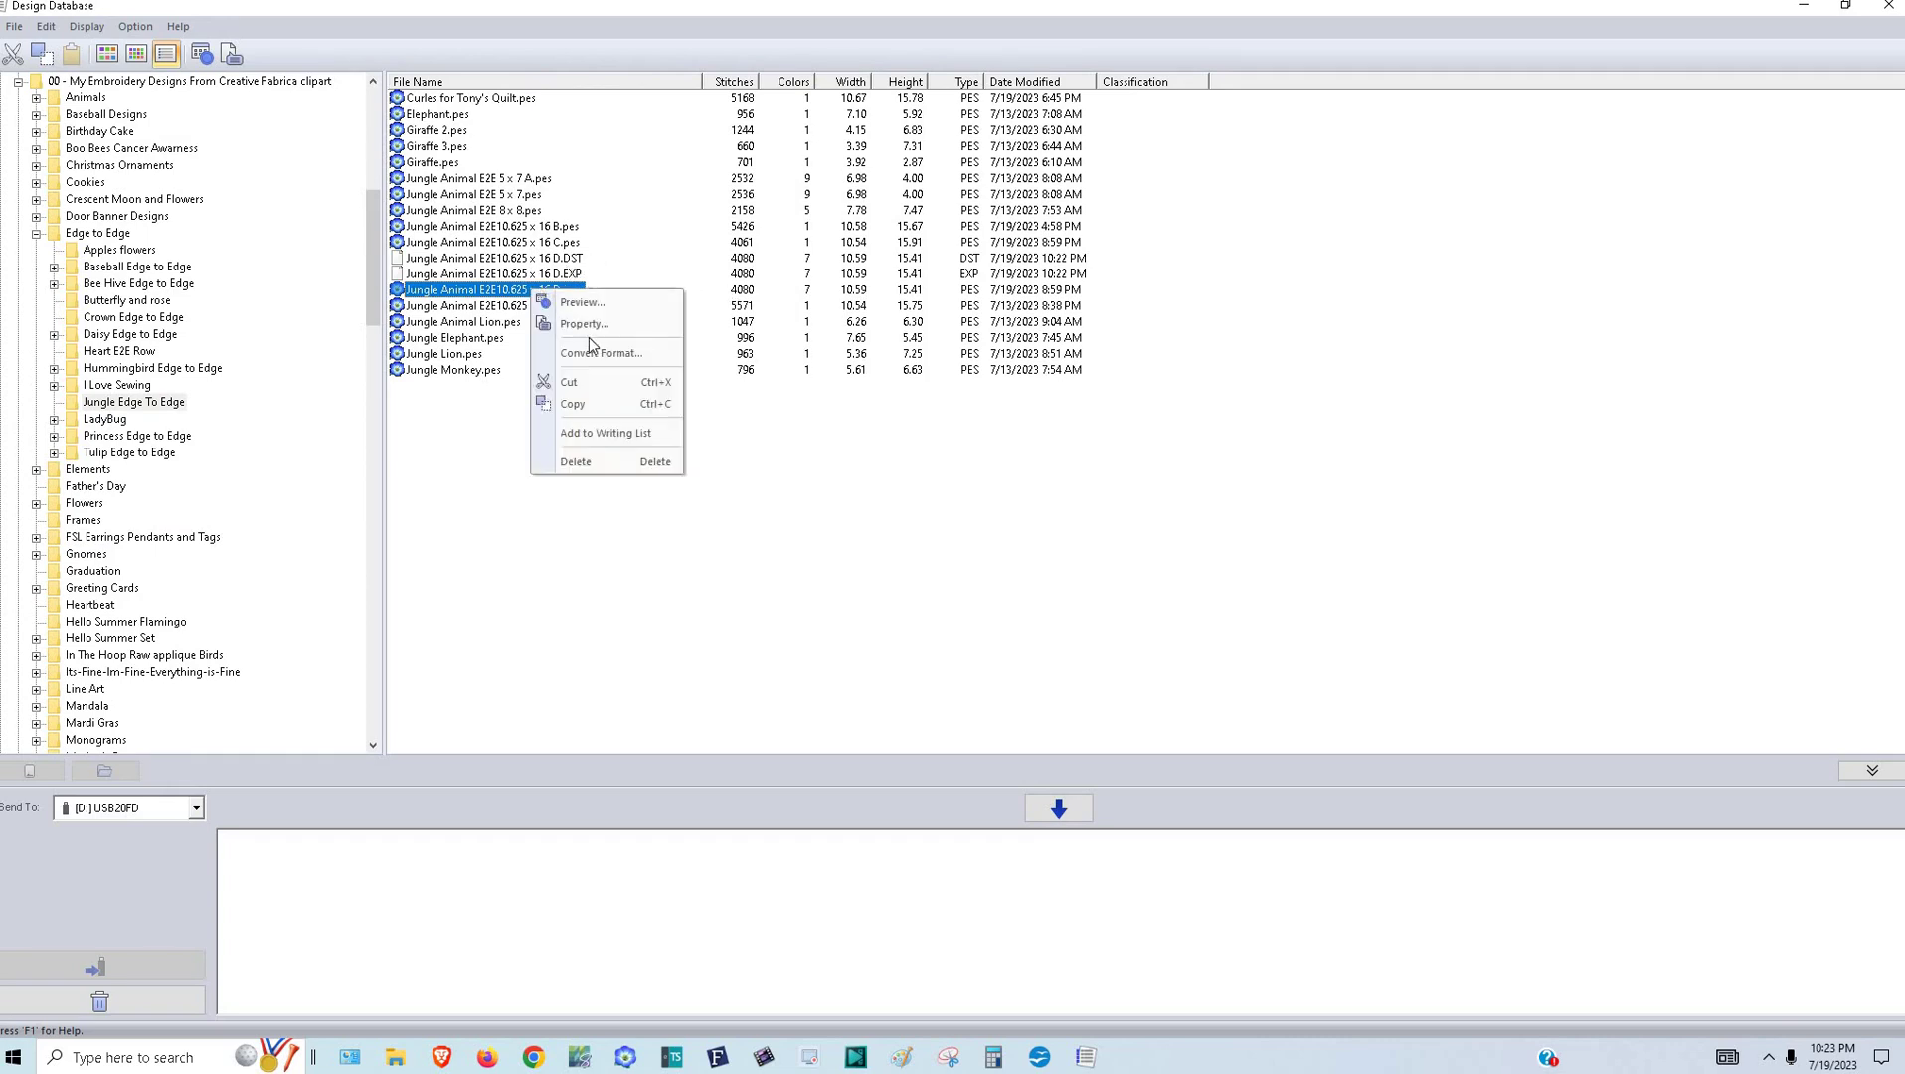
{"action": "left_click", "coordinate": [600, 354]}
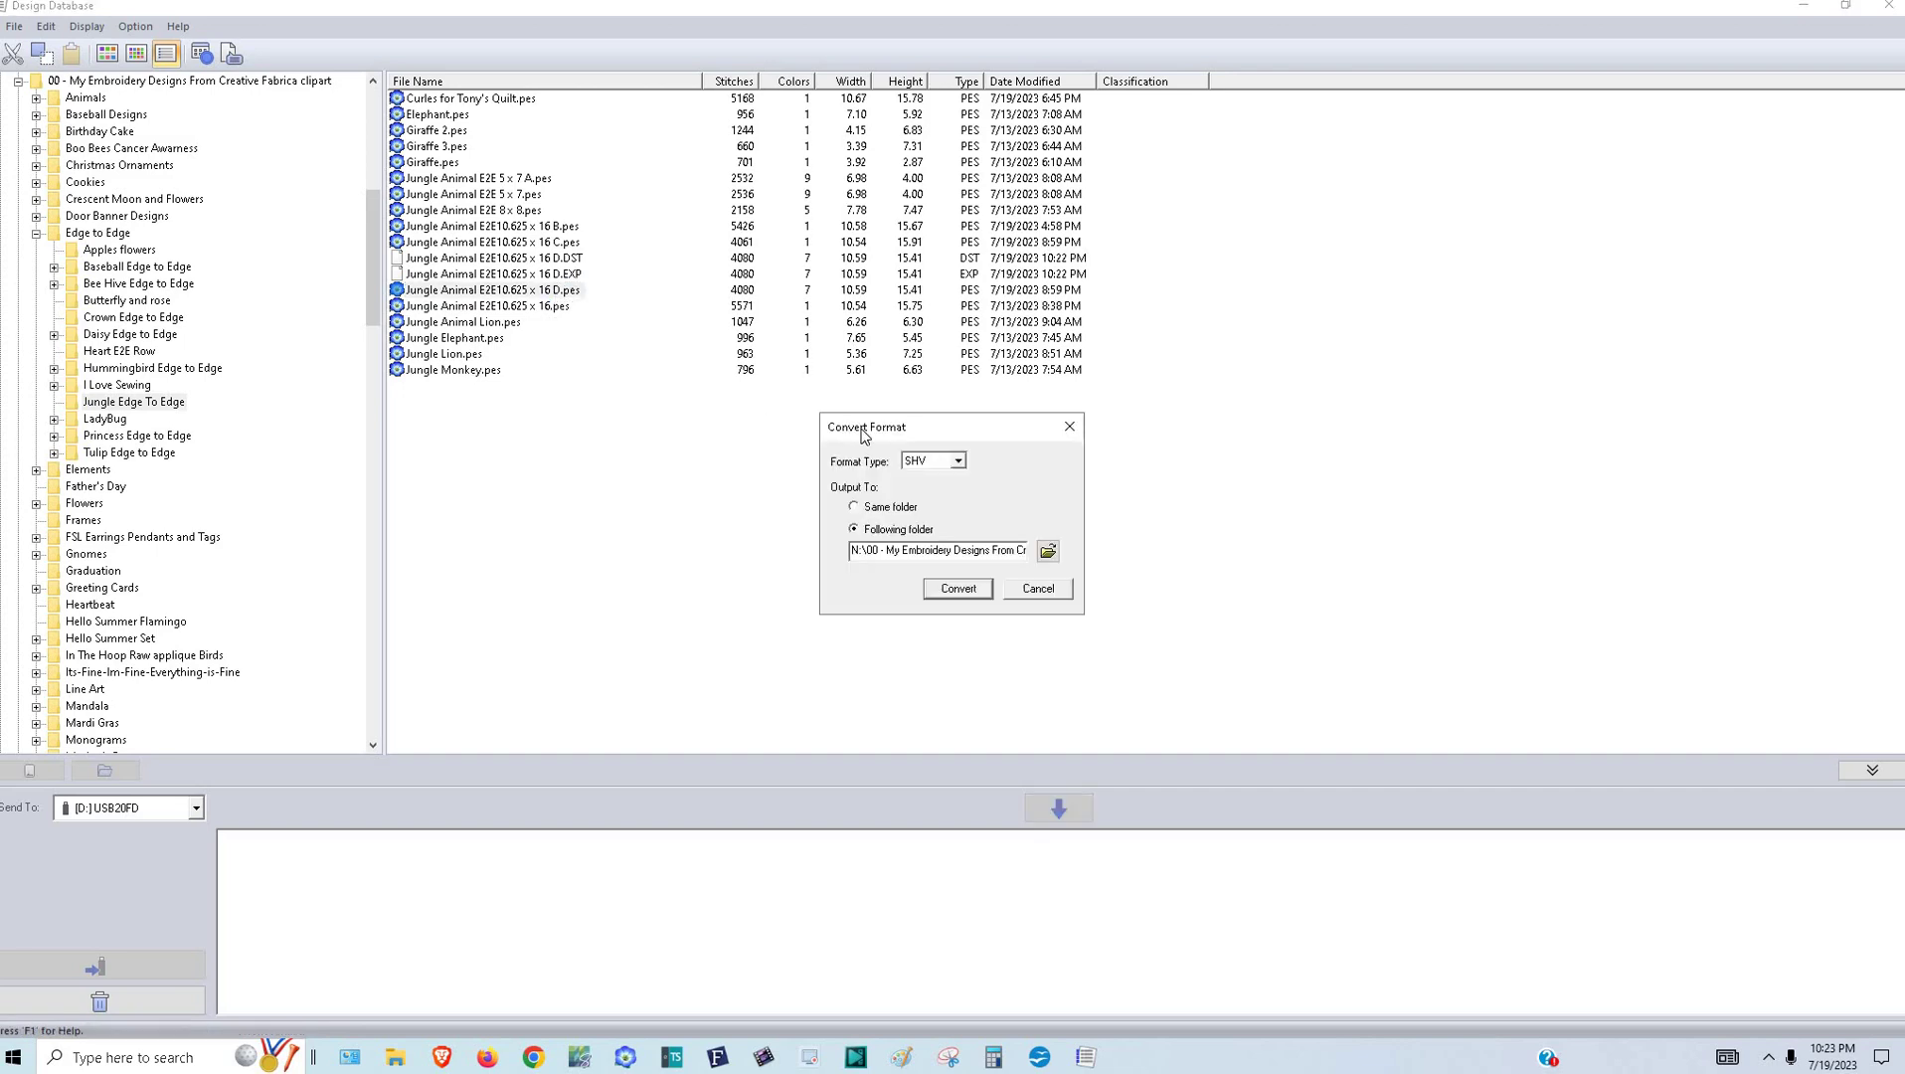
- Set the conversion output folder to Jungle Edge To Edge inside the Edge to Edge folder
{"action": "left_click", "coordinate": [1047, 553]}
{"action": "scroll", "coordinate": [959, 574], "scroll_direction": "down", "scroll_amount": 1}
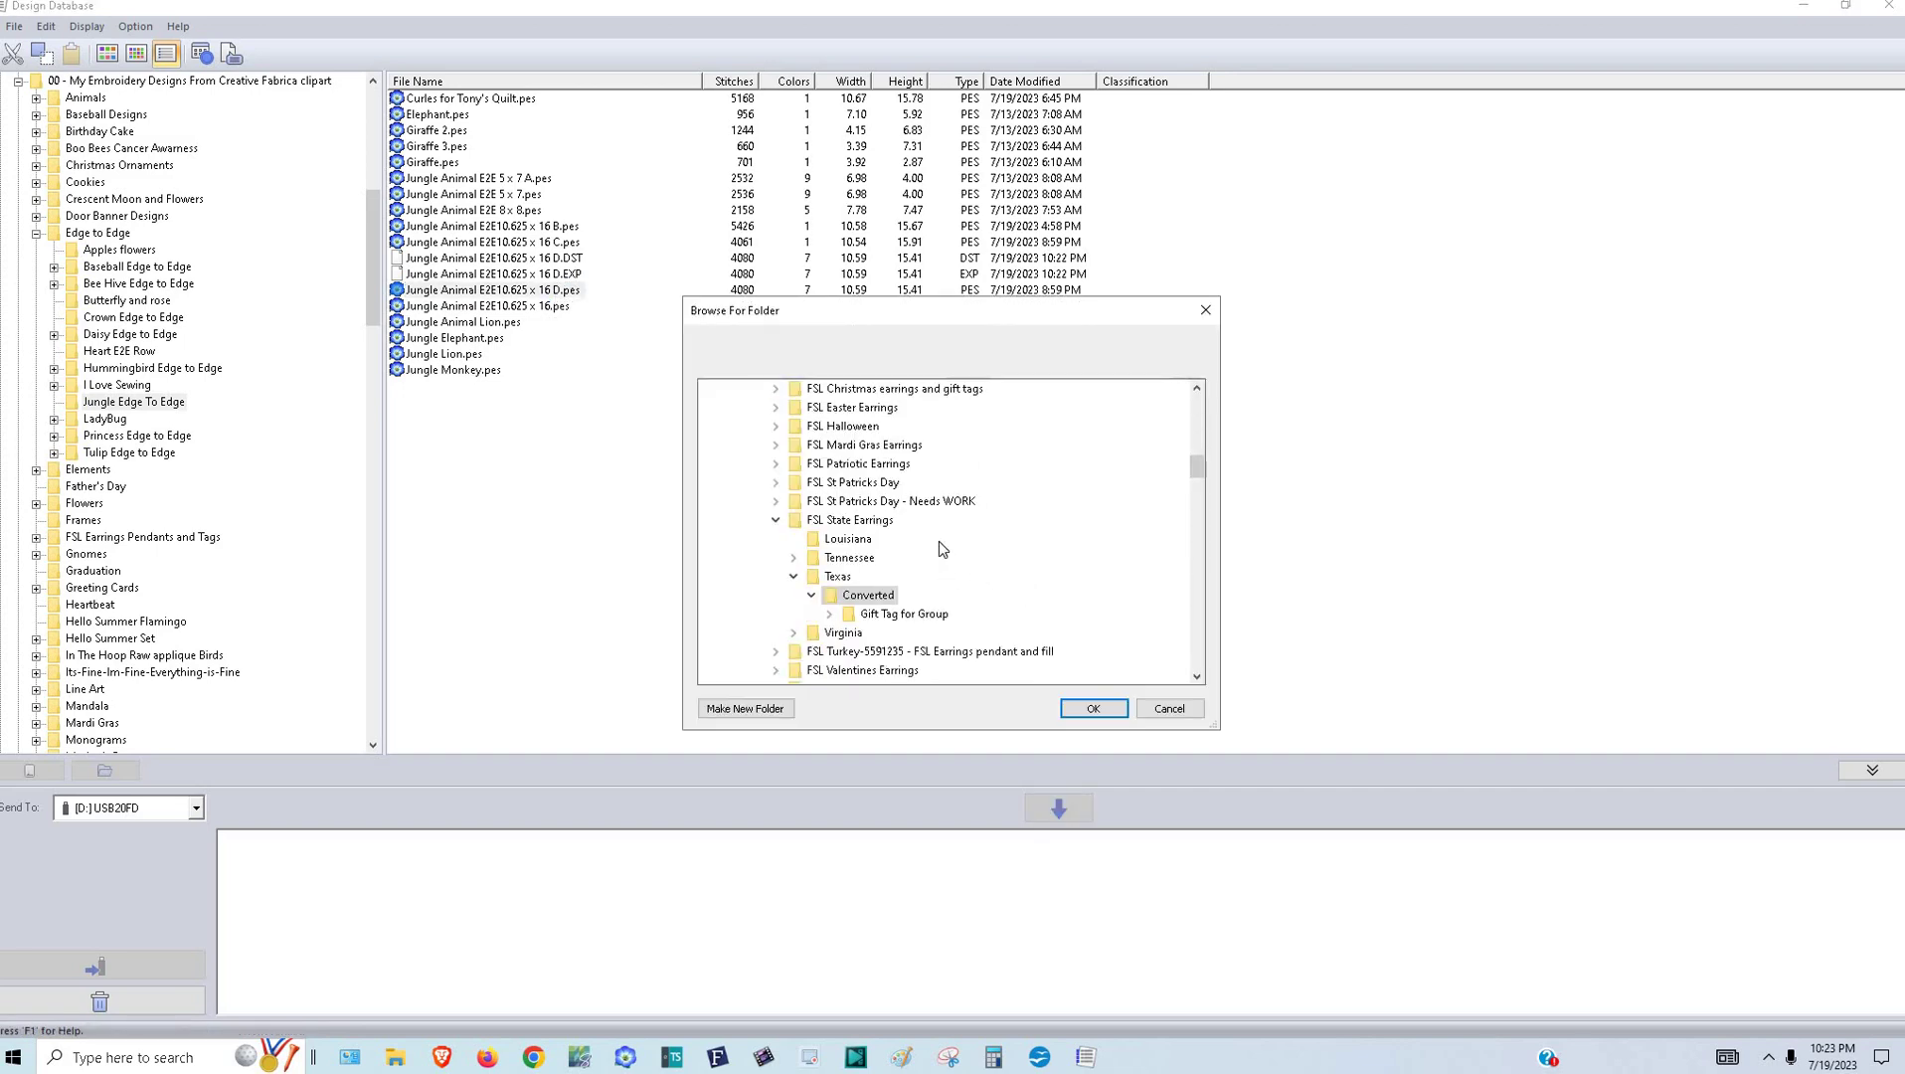
{"action": "scroll", "coordinate": [939, 539], "scroll_direction": "down", "scroll_amount": 1}
{"action": "scroll", "coordinate": [795, 597], "scroll_direction": "up", "scroll_amount": 6}
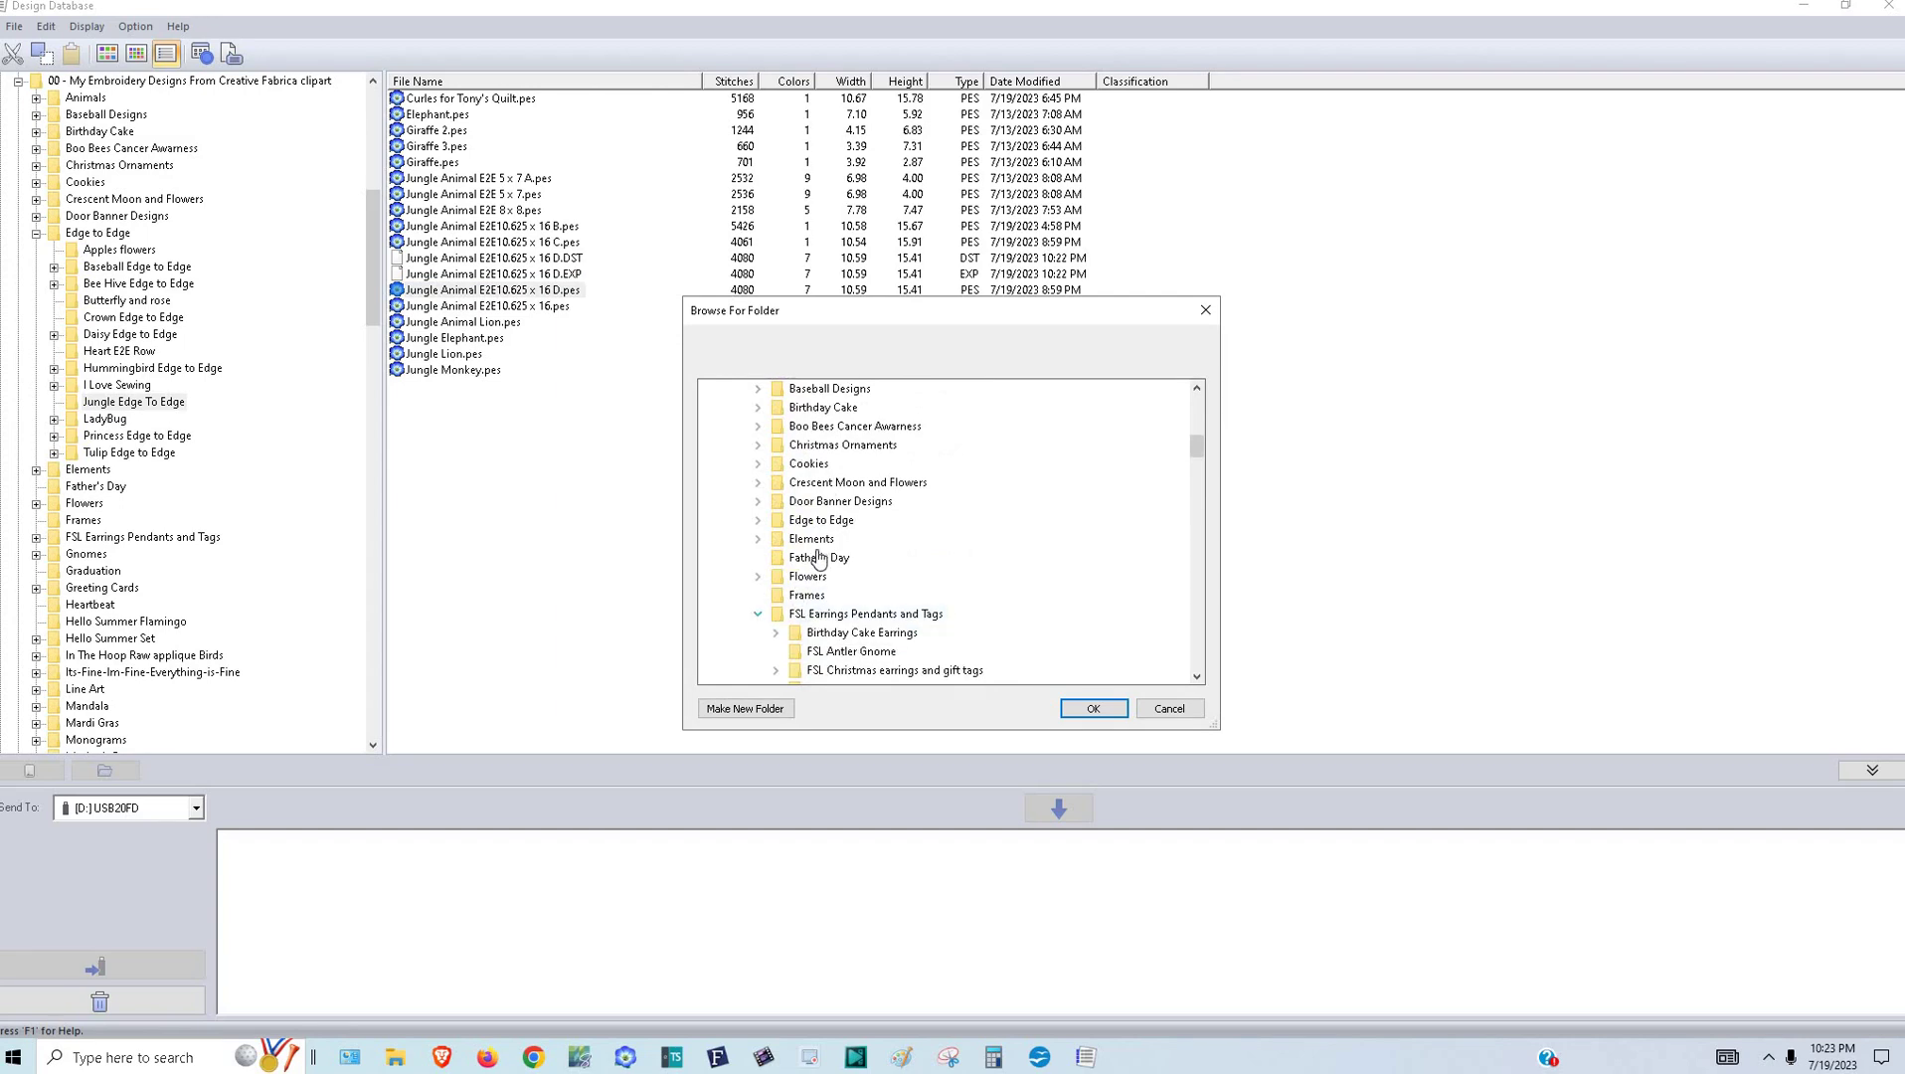
{"action": "scroll", "coordinate": [813, 549], "scroll_direction": "up", "scroll_amount": 3}
{"action": "scroll", "coordinate": [810, 549], "scroll_direction": "down", "scroll_amount": 1}
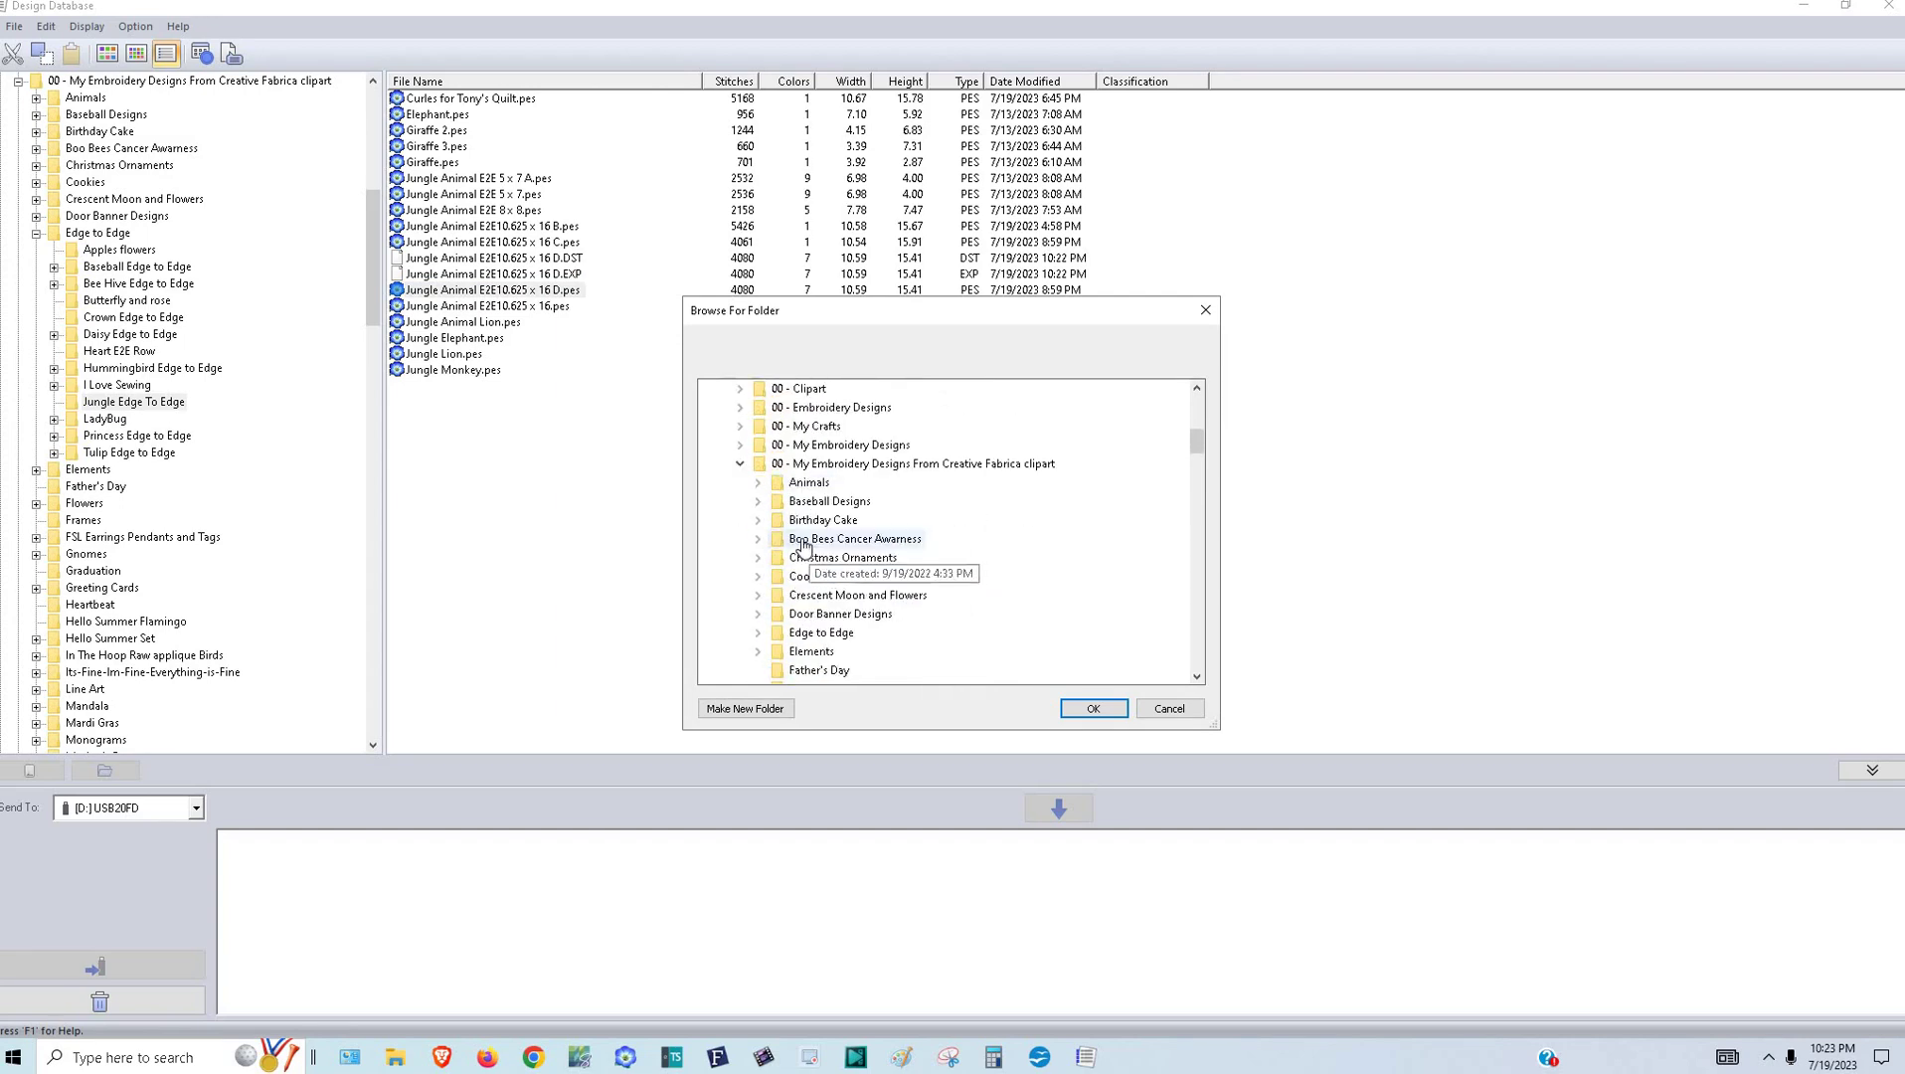
{"action": "scroll", "coordinate": [771, 529], "scroll_direction": "down", "scroll_amount": 2}
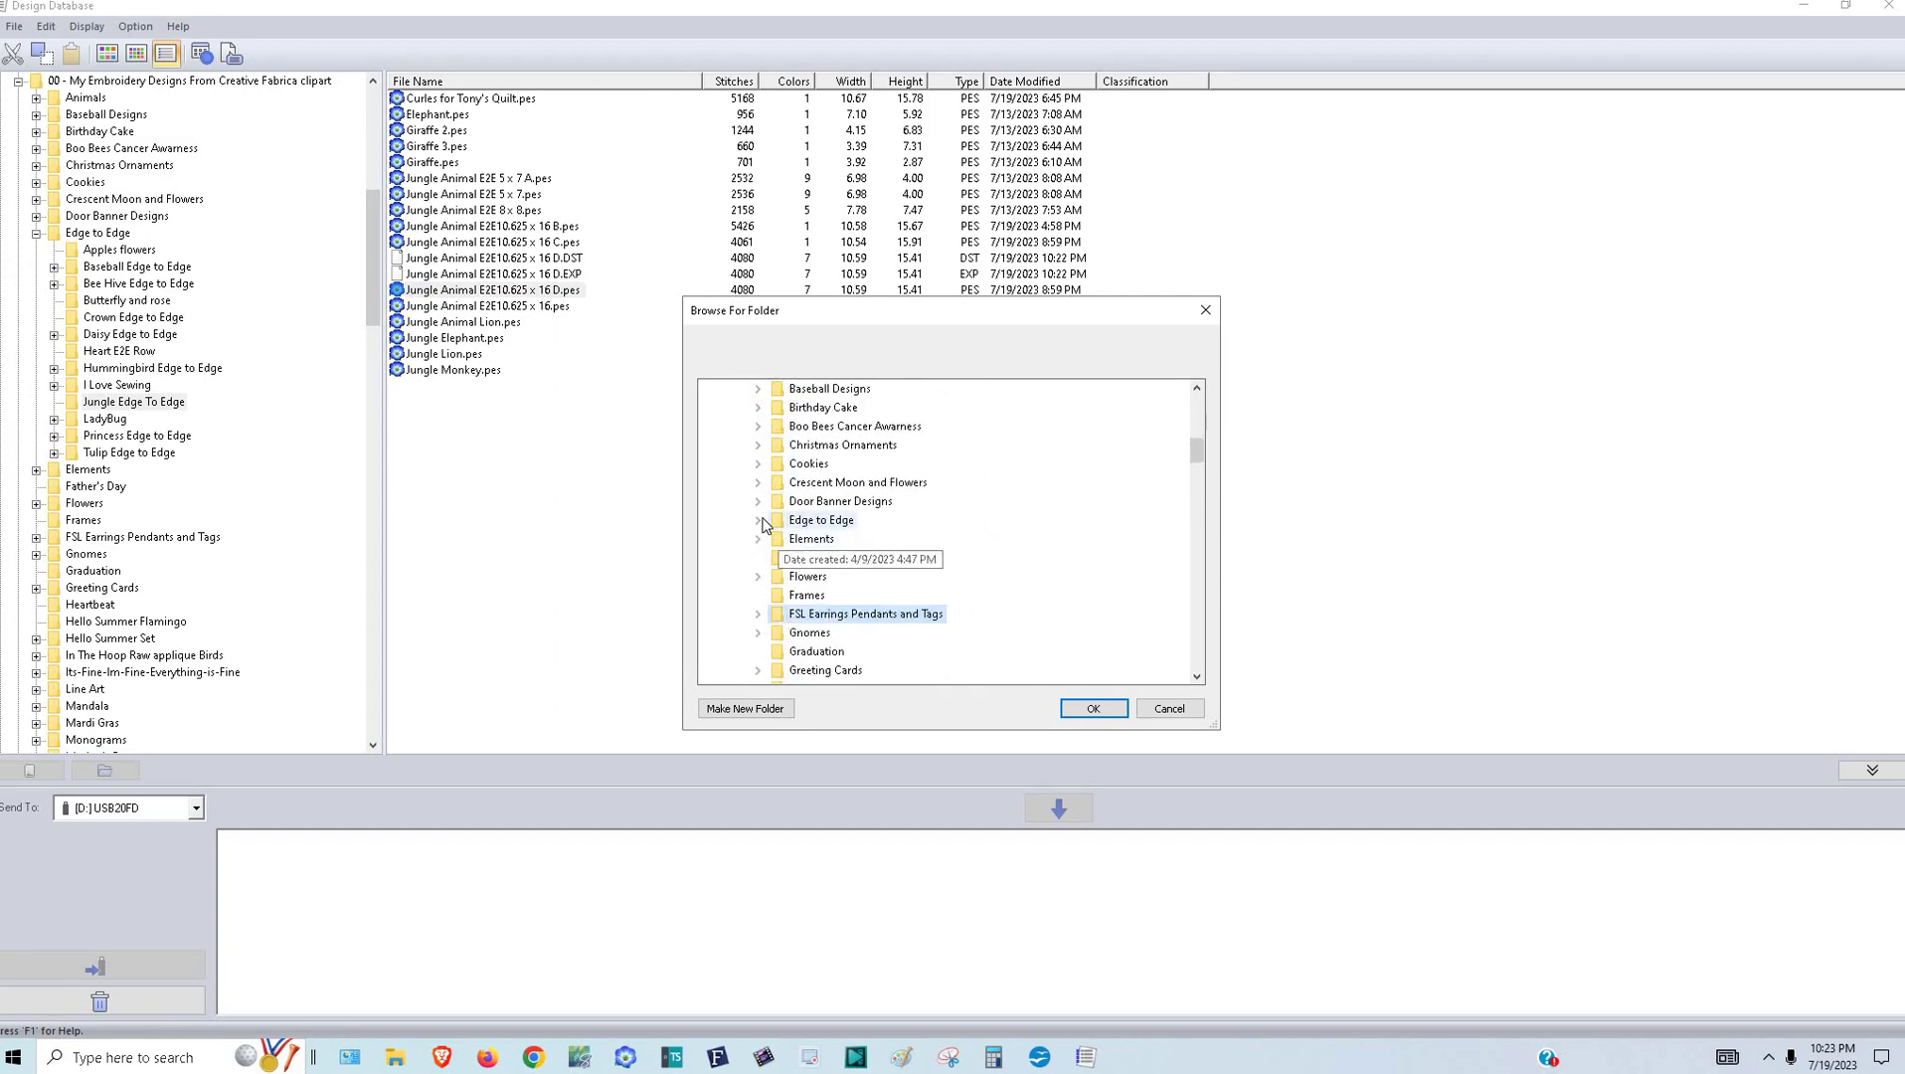
{"action": "left_click", "coordinate": [758, 520]}
{"action": "scroll", "coordinate": [838, 597], "scroll_direction": "down", "scroll_amount": 1}
{"action": "left_click", "coordinate": [853, 558]}
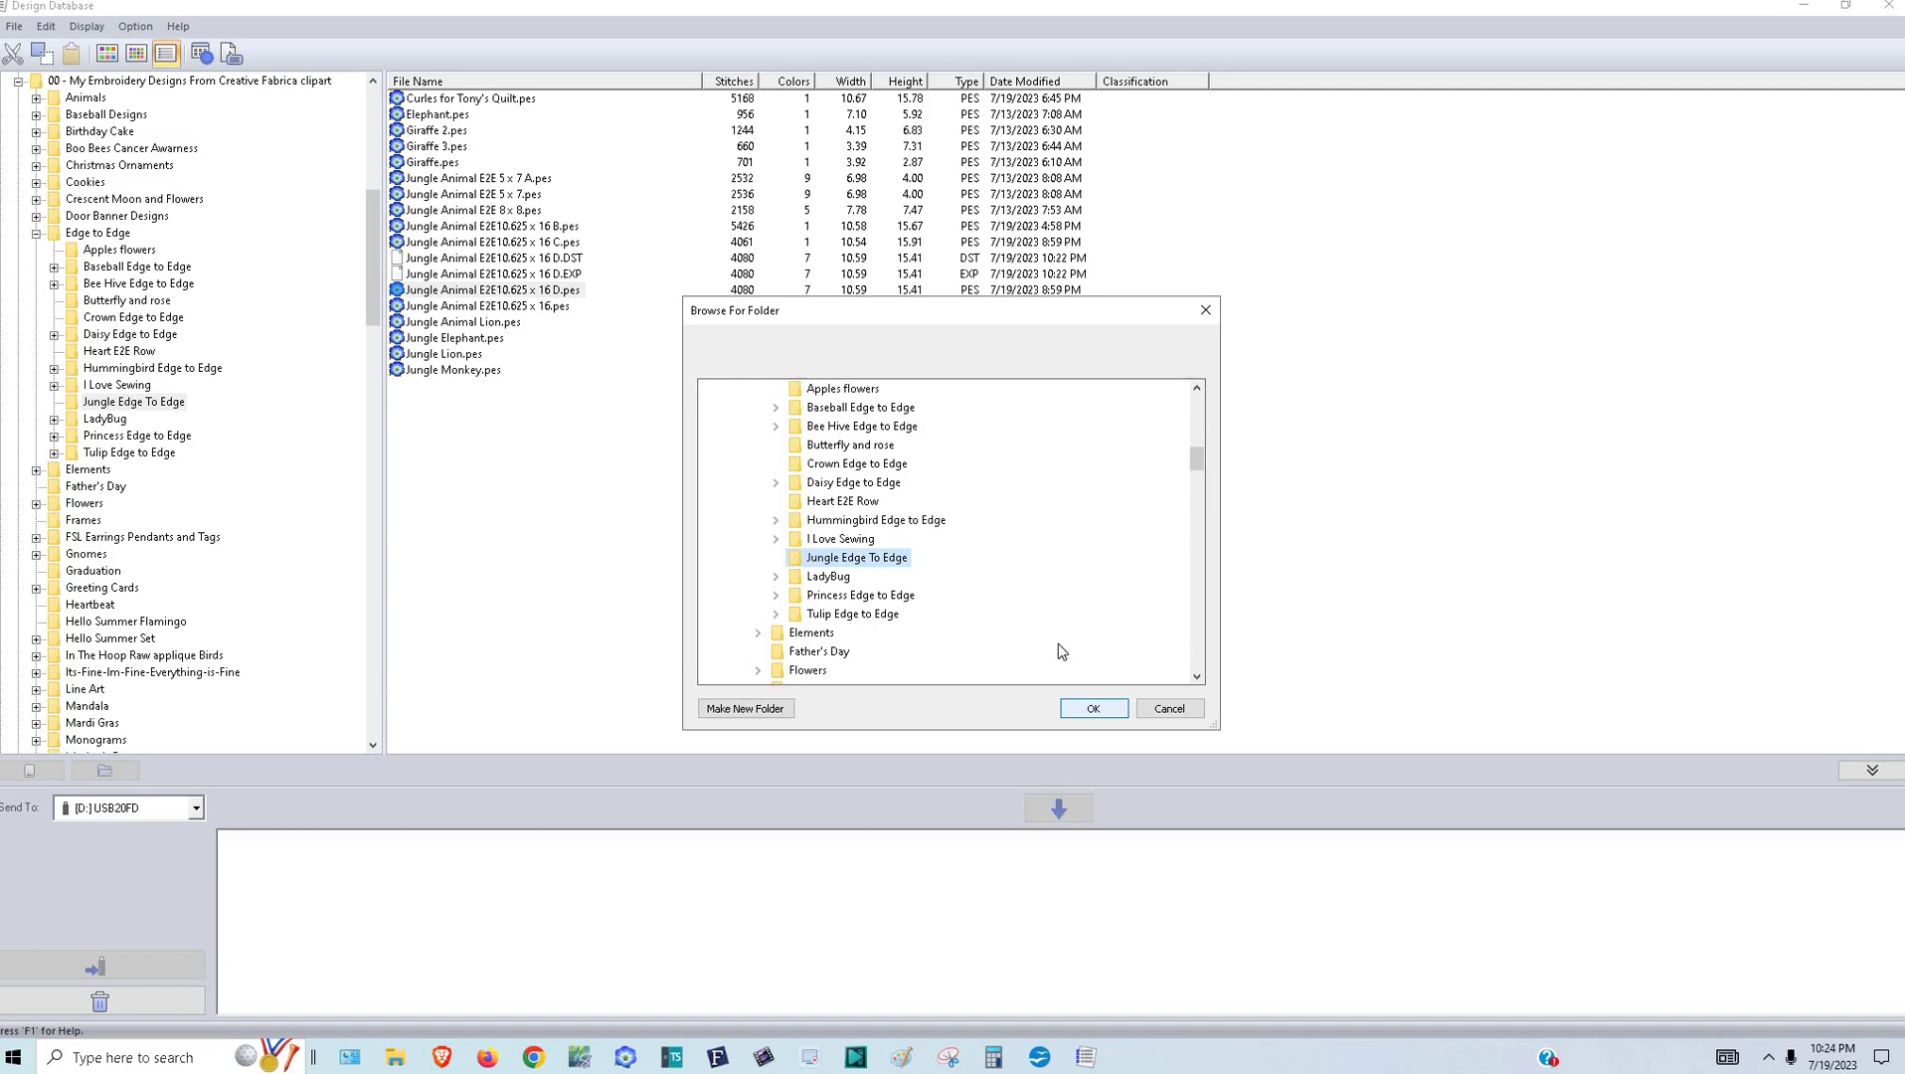
{"action": "left_click", "coordinate": [1092, 708]}
- Examine the embroidery format types offered for the conversion
{"action": "left_click", "coordinate": [956, 461]}
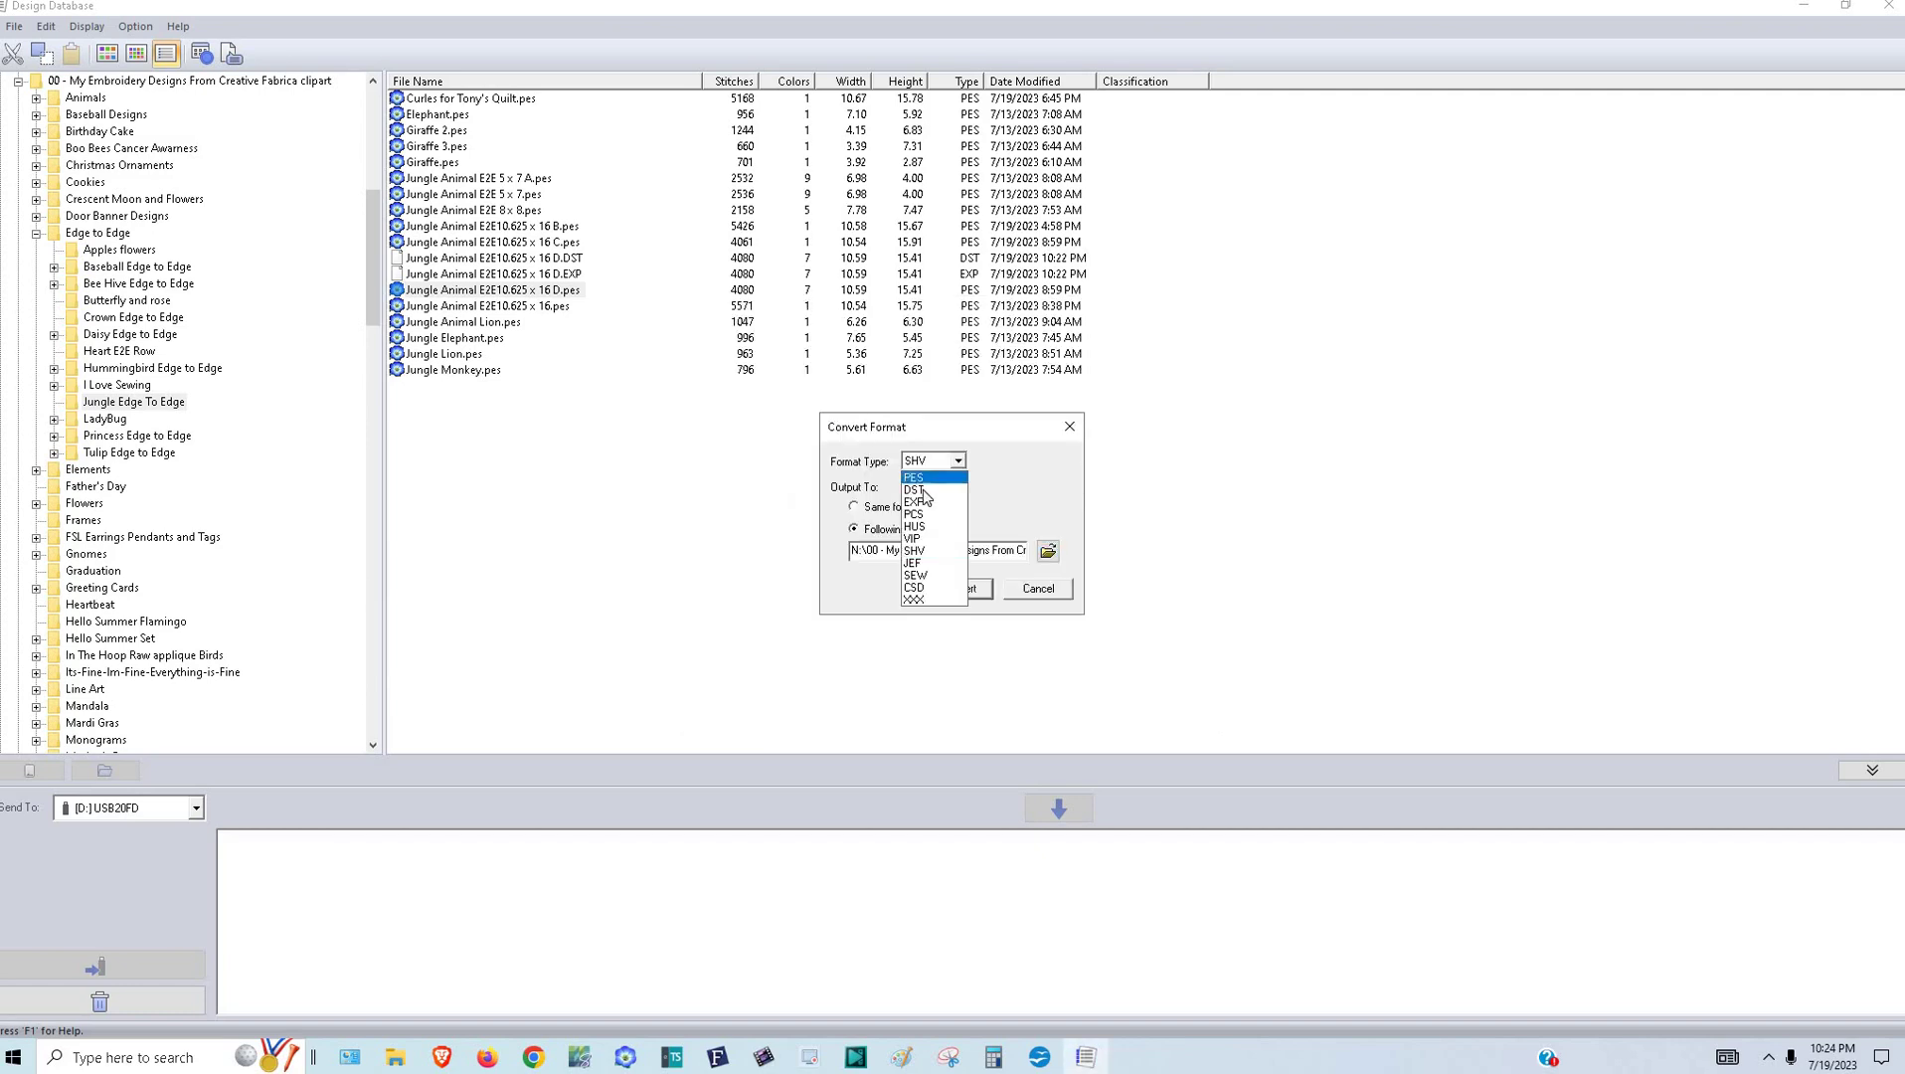
{"action": "key", "text": "Down"}
{"action": "key", "text": "Down"}
{"action": "key", "text": "Down"}
{"action": "key", "text": "Down"}
{"action": "key", "text": "Down"}
{"action": "key", "text": "Down"}
{"action": "key", "text": "Down"}
{"action": "key", "text": "Down"}
{"action": "key", "text": "Down"}
{"action": "key", "text": "Down"}
{"action": "key", "text": "Down"}
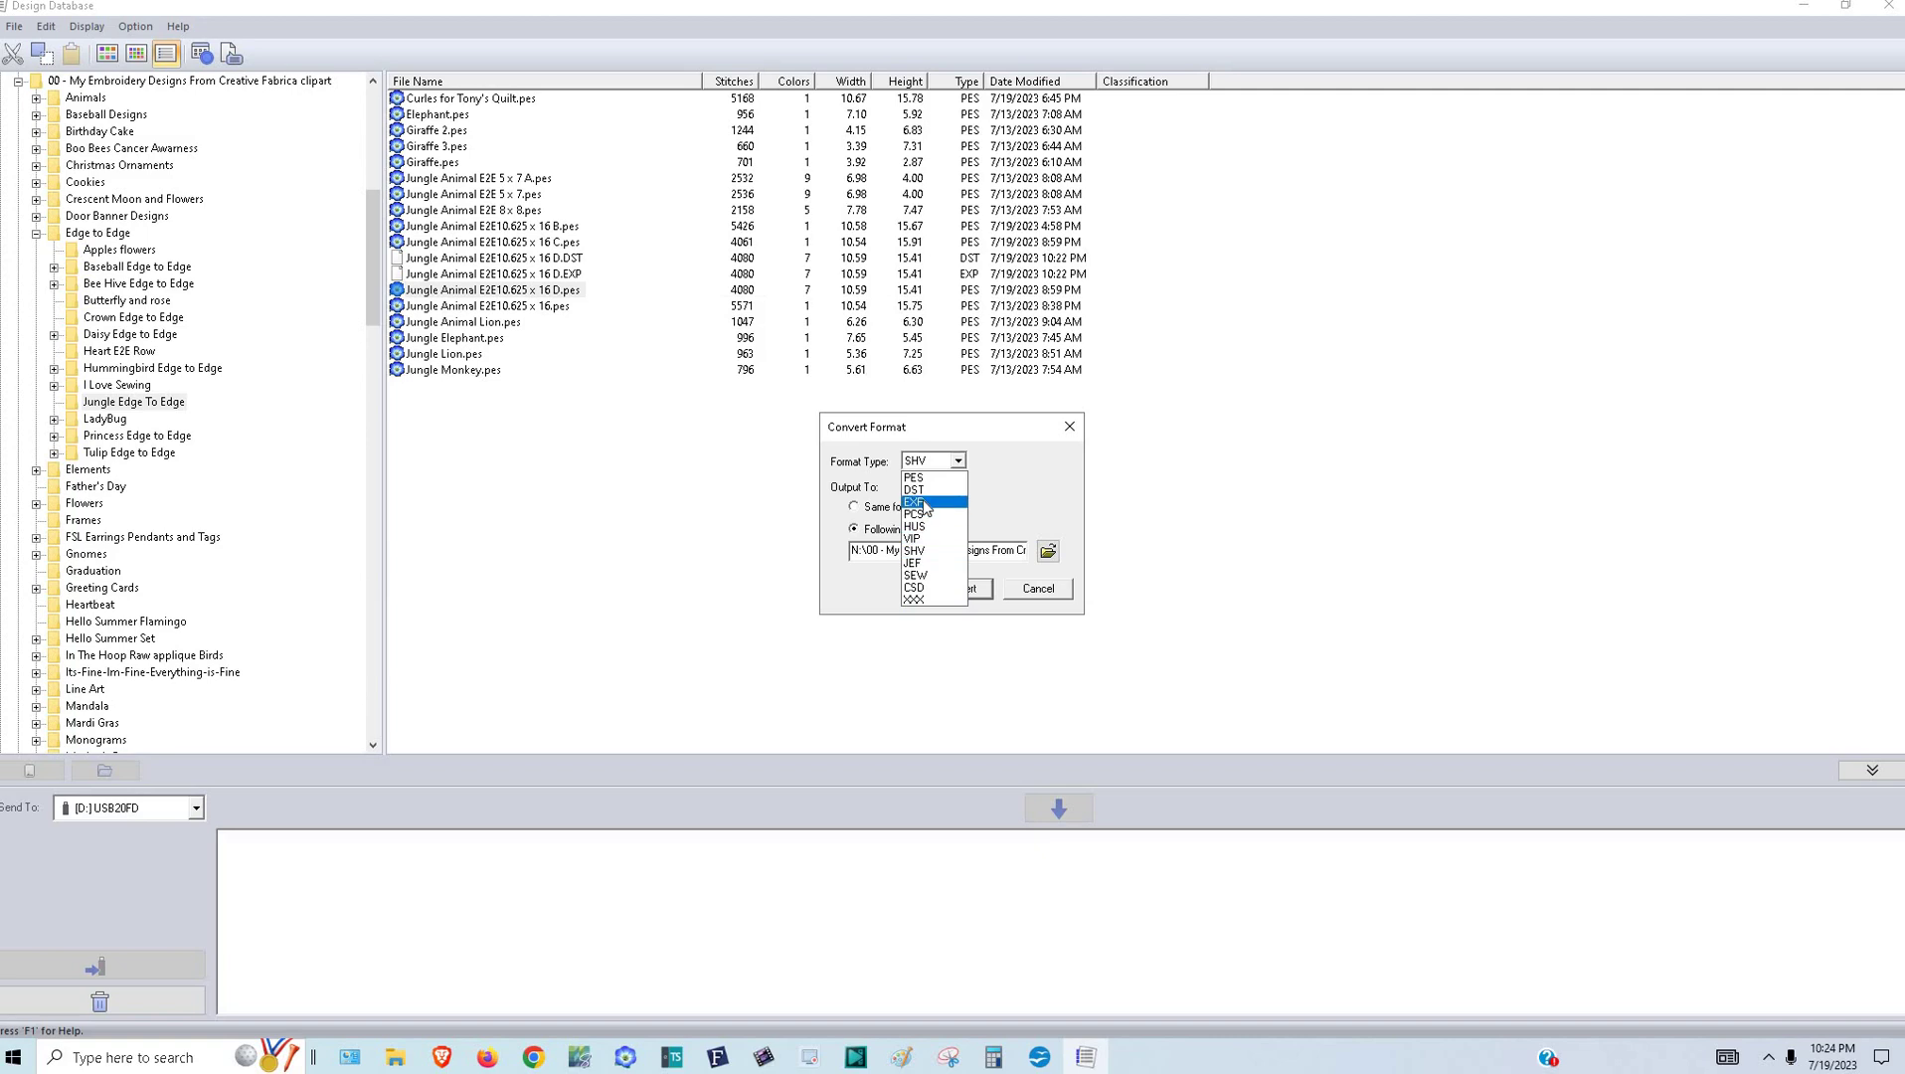
{"action": "key", "text": "Down"}
{"action": "key", "text": "Down"}
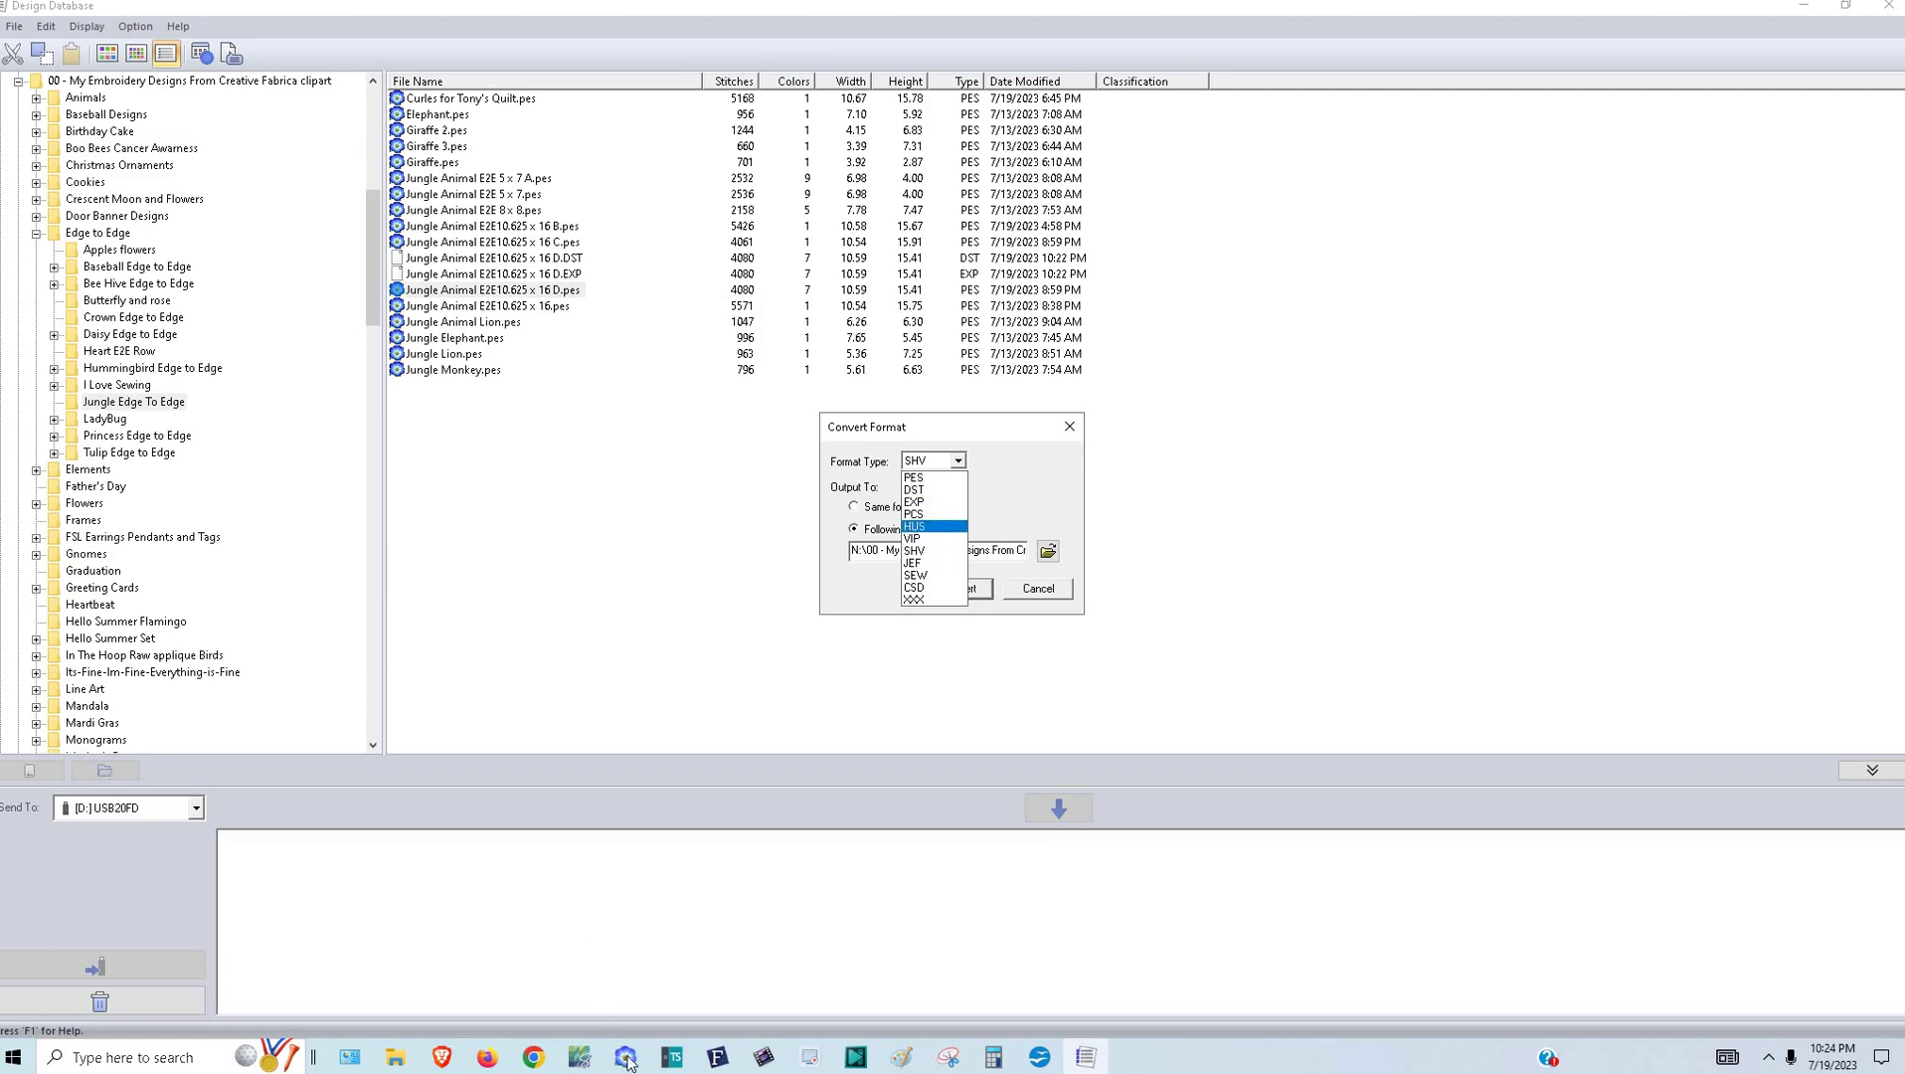
- Switch to Layout & Editing, examine the file types offered for exporting the design, and return to Design Database
{"action": "left_click", "coordinate": [625, 1057]}
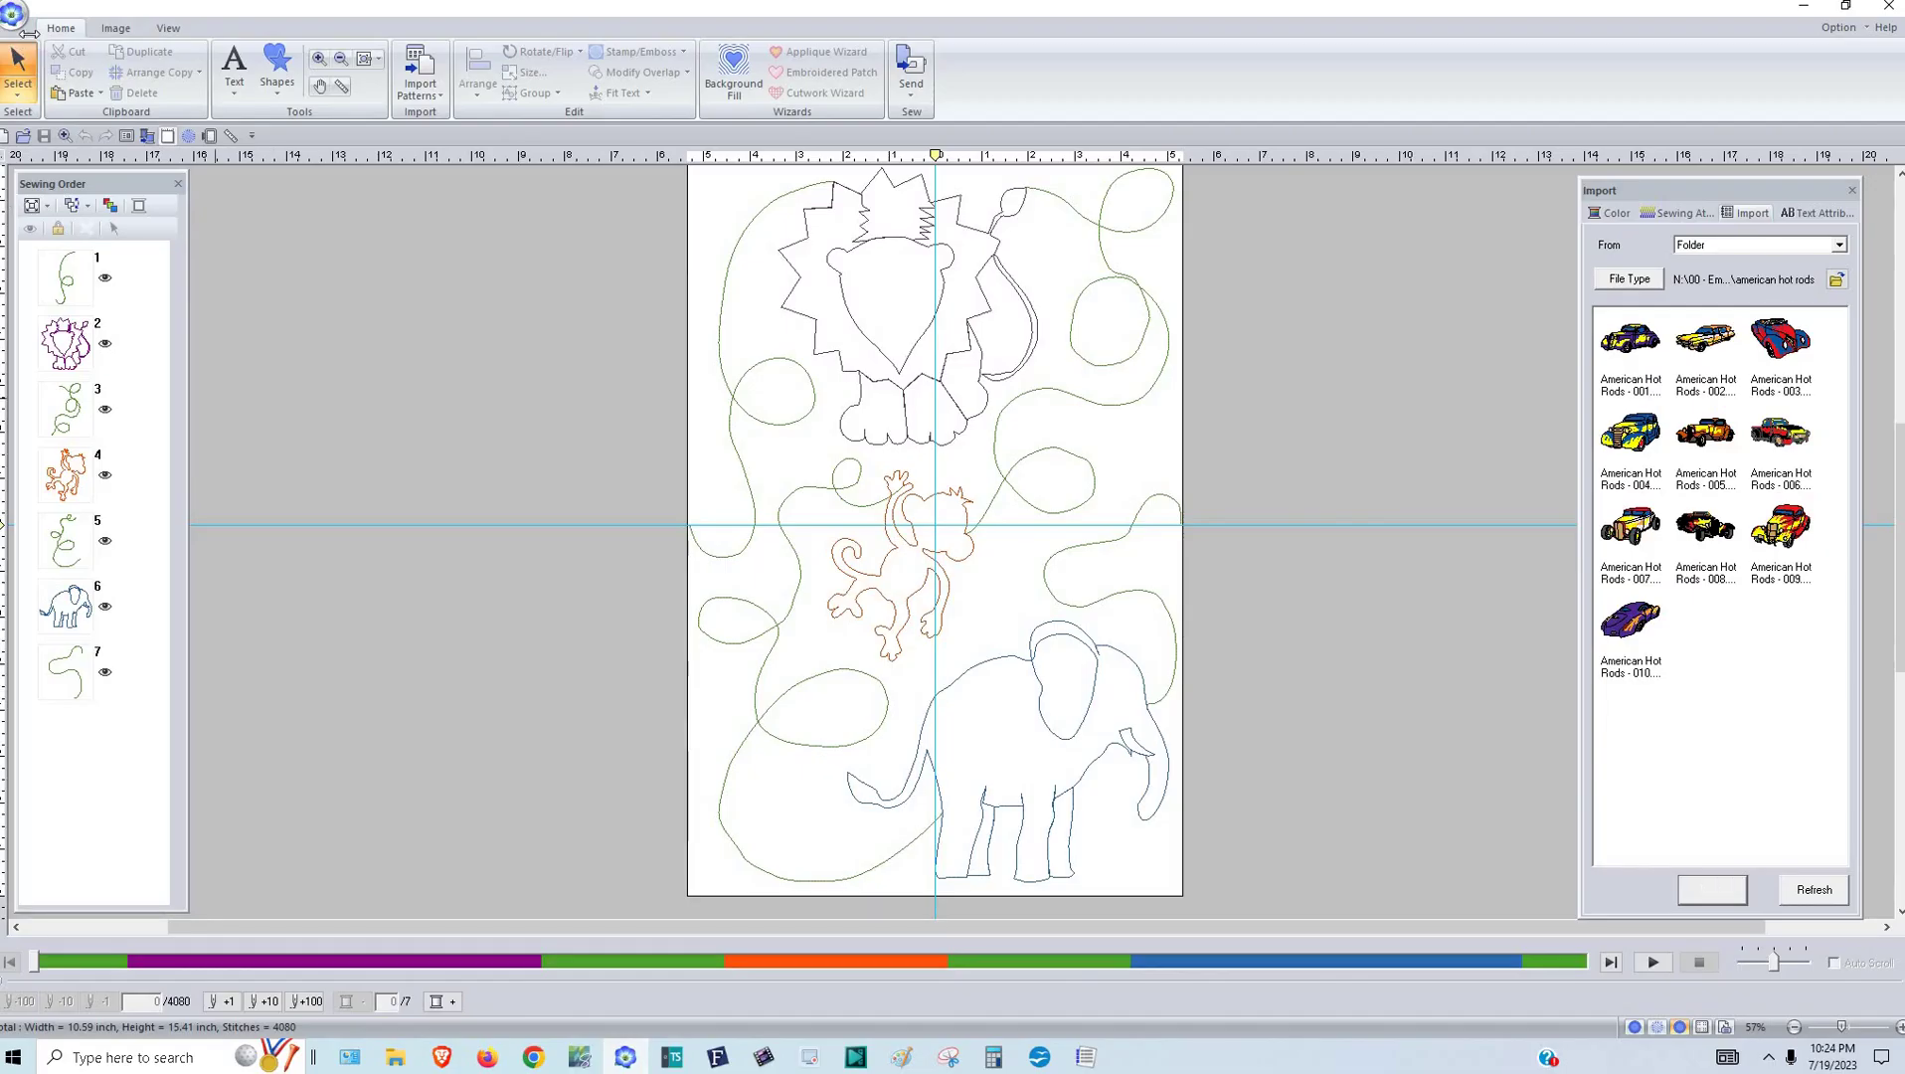
{"action": "left_click", "coordinate": [14, 14]}
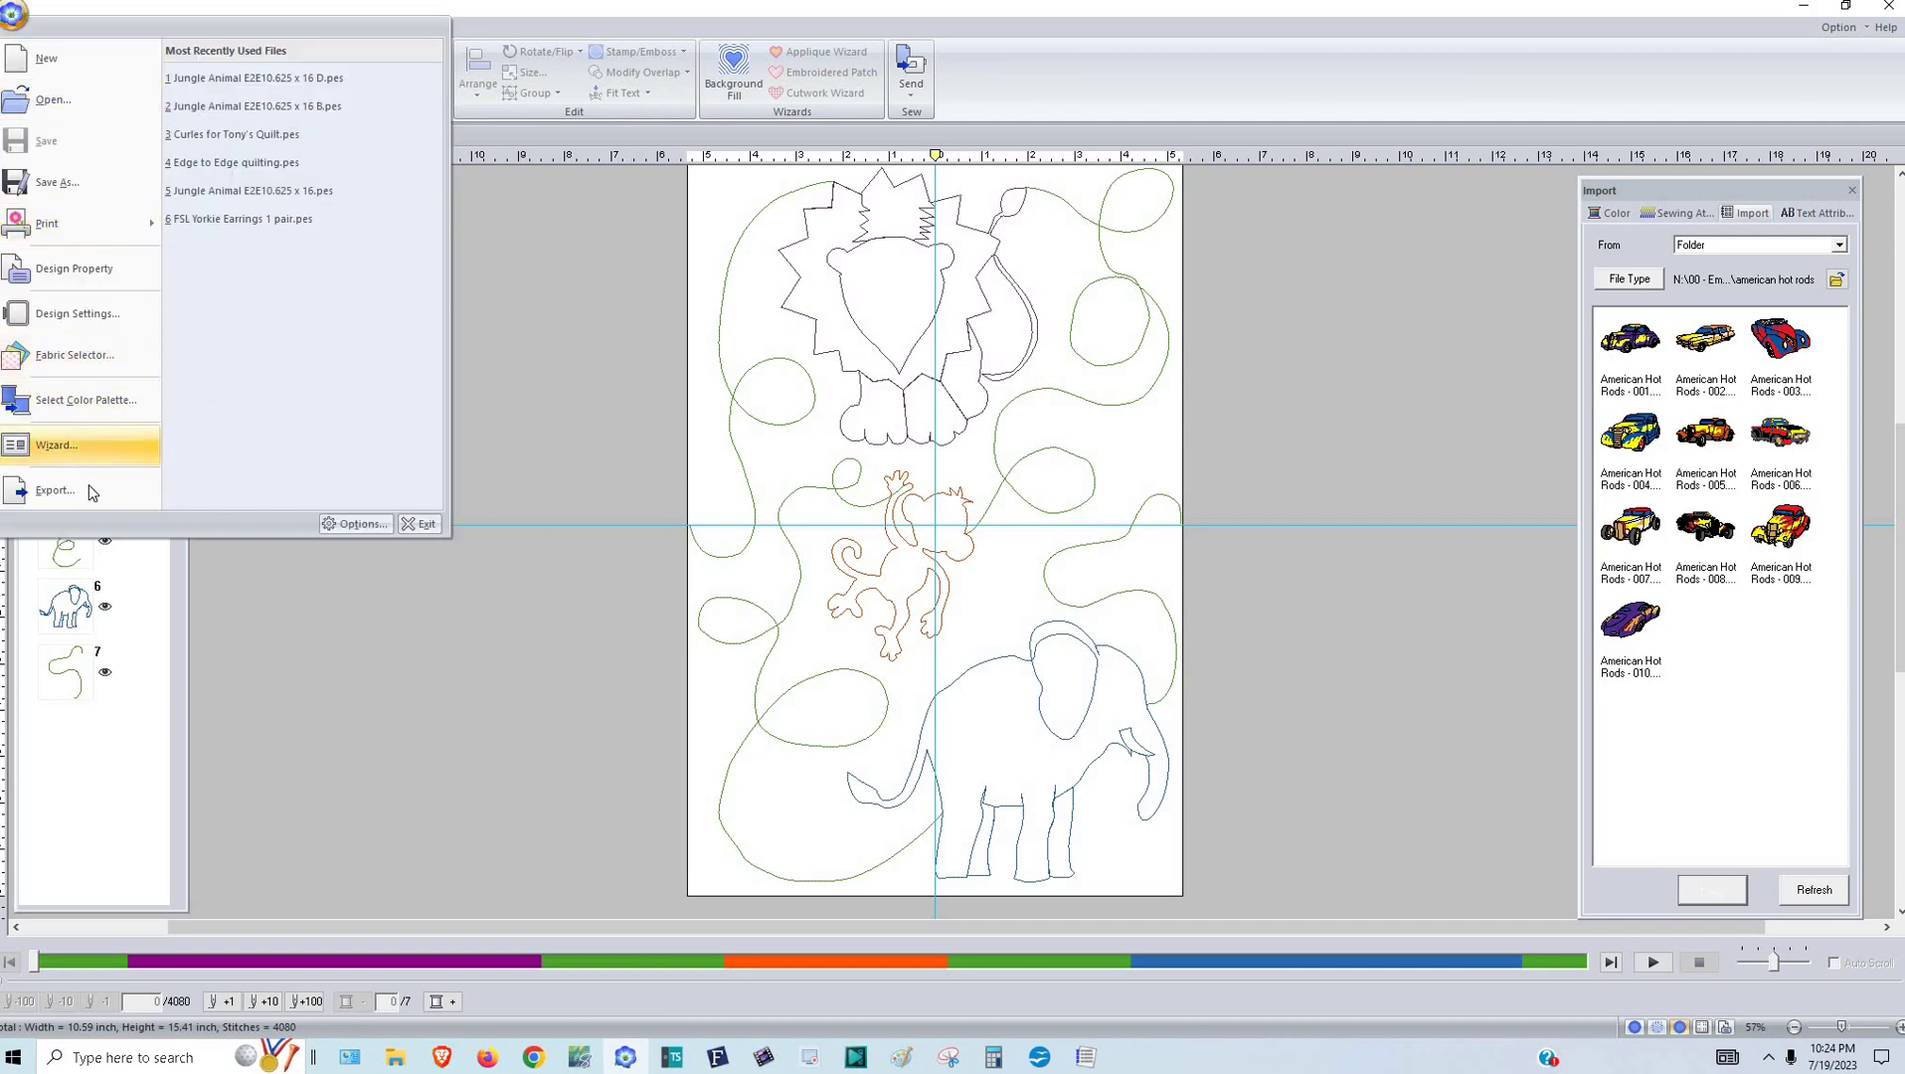
{"action": "left_click", "coordinate": [87, 487]}
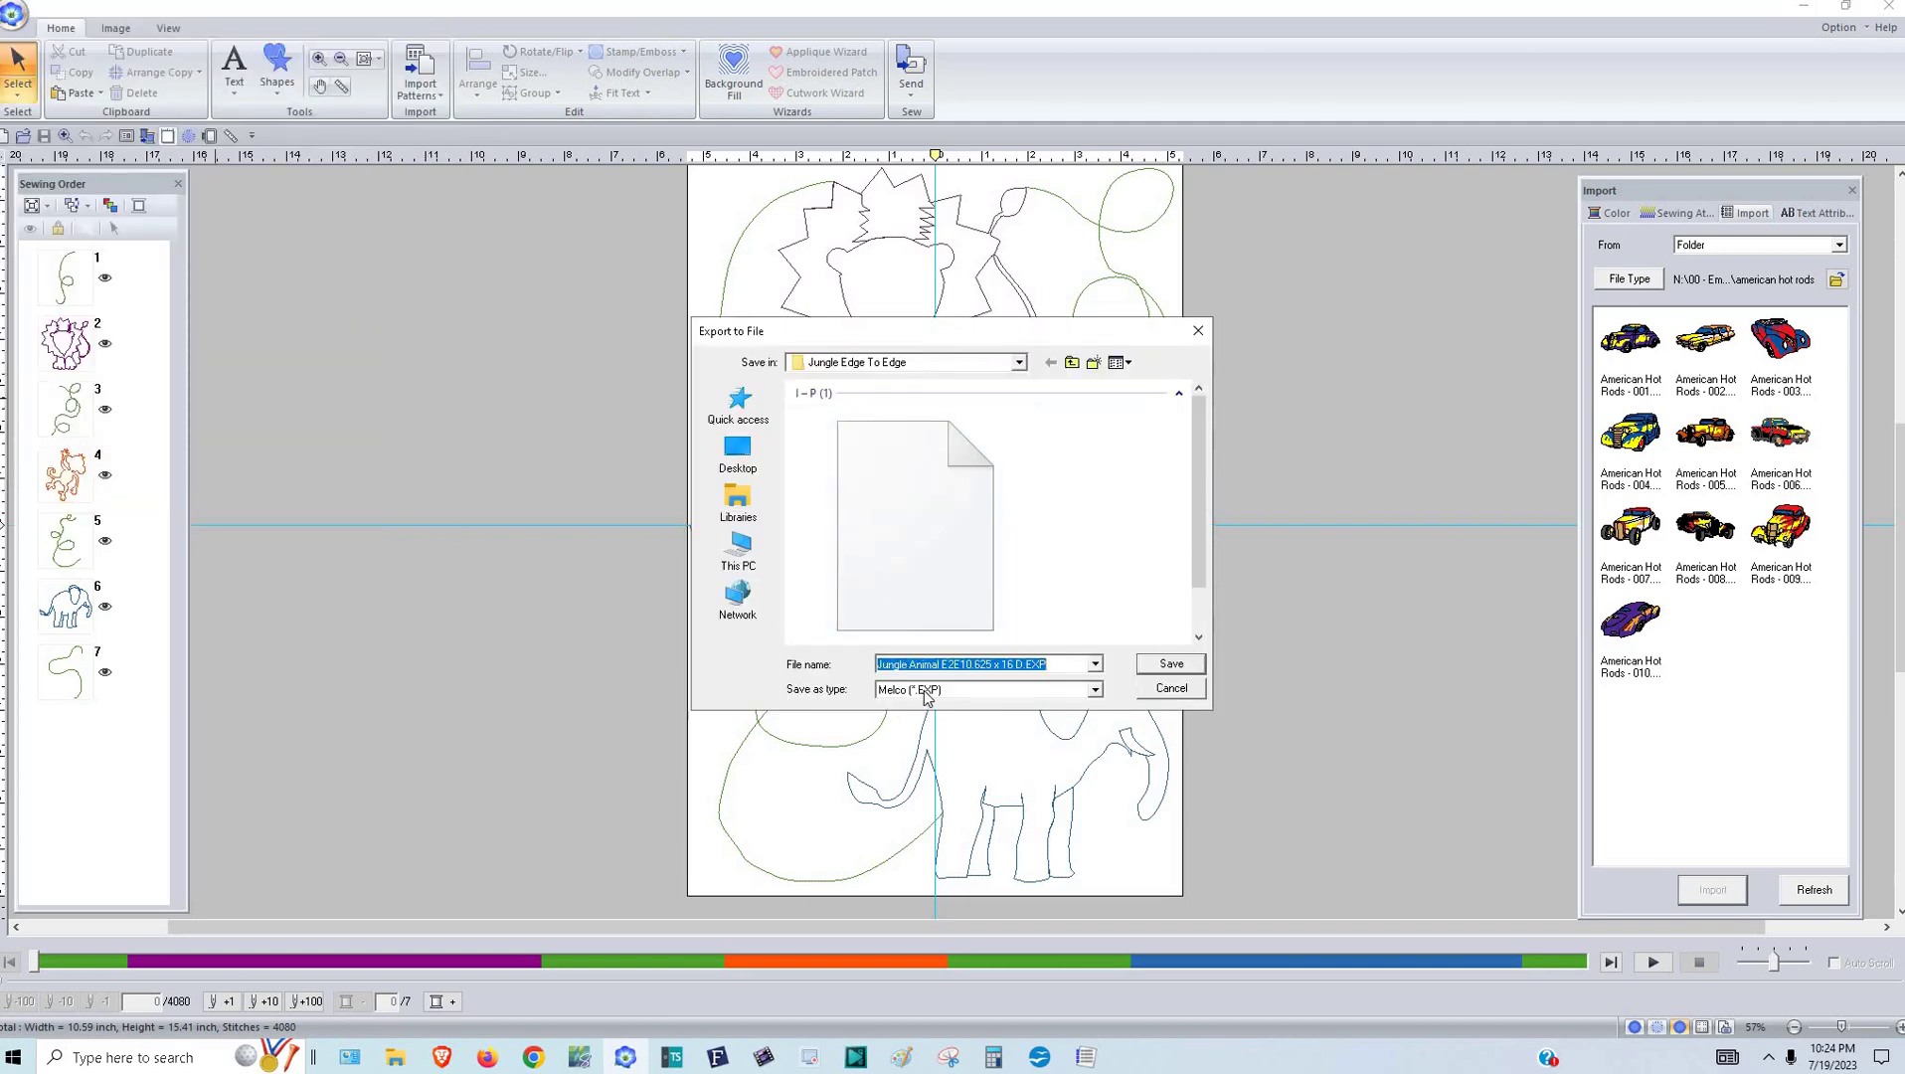
{"action": "left_click", "coordinate": [925, 690]}
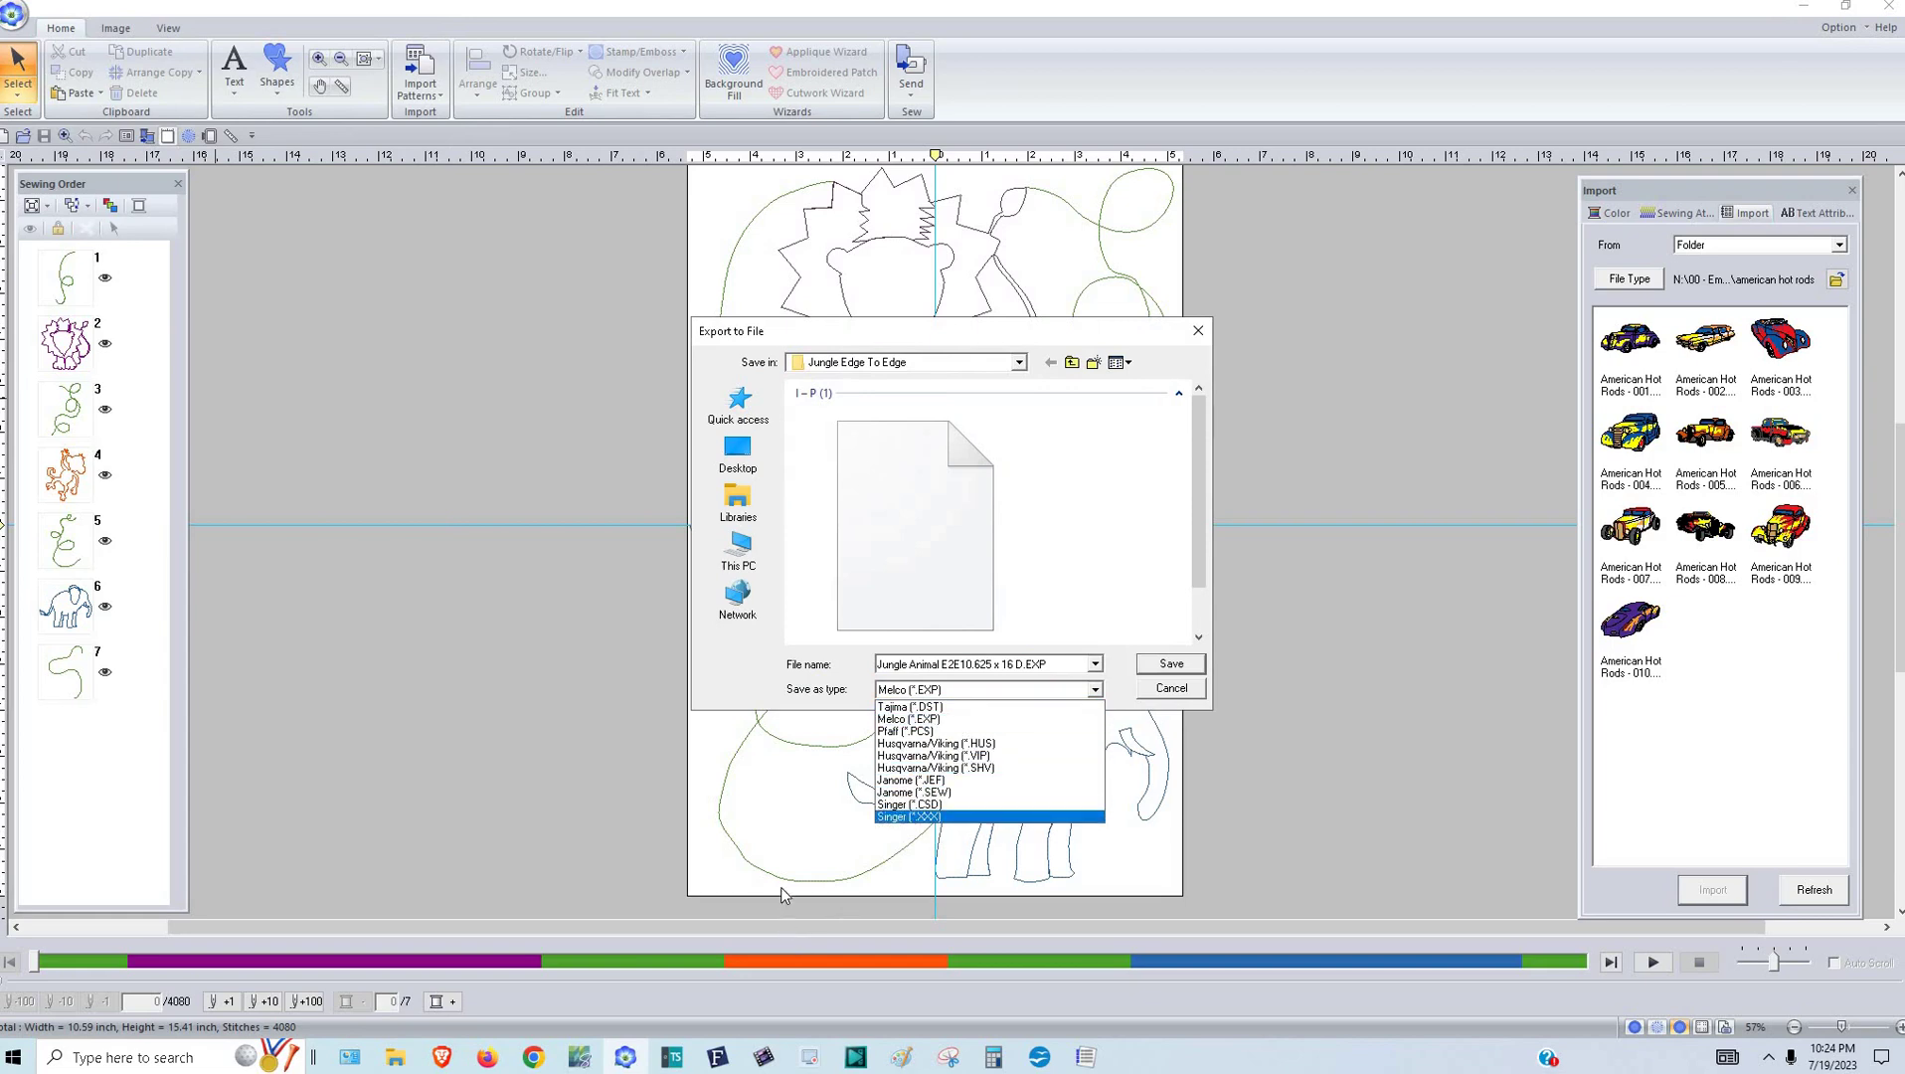
{"action": "key", "text": "alt+Tab"}
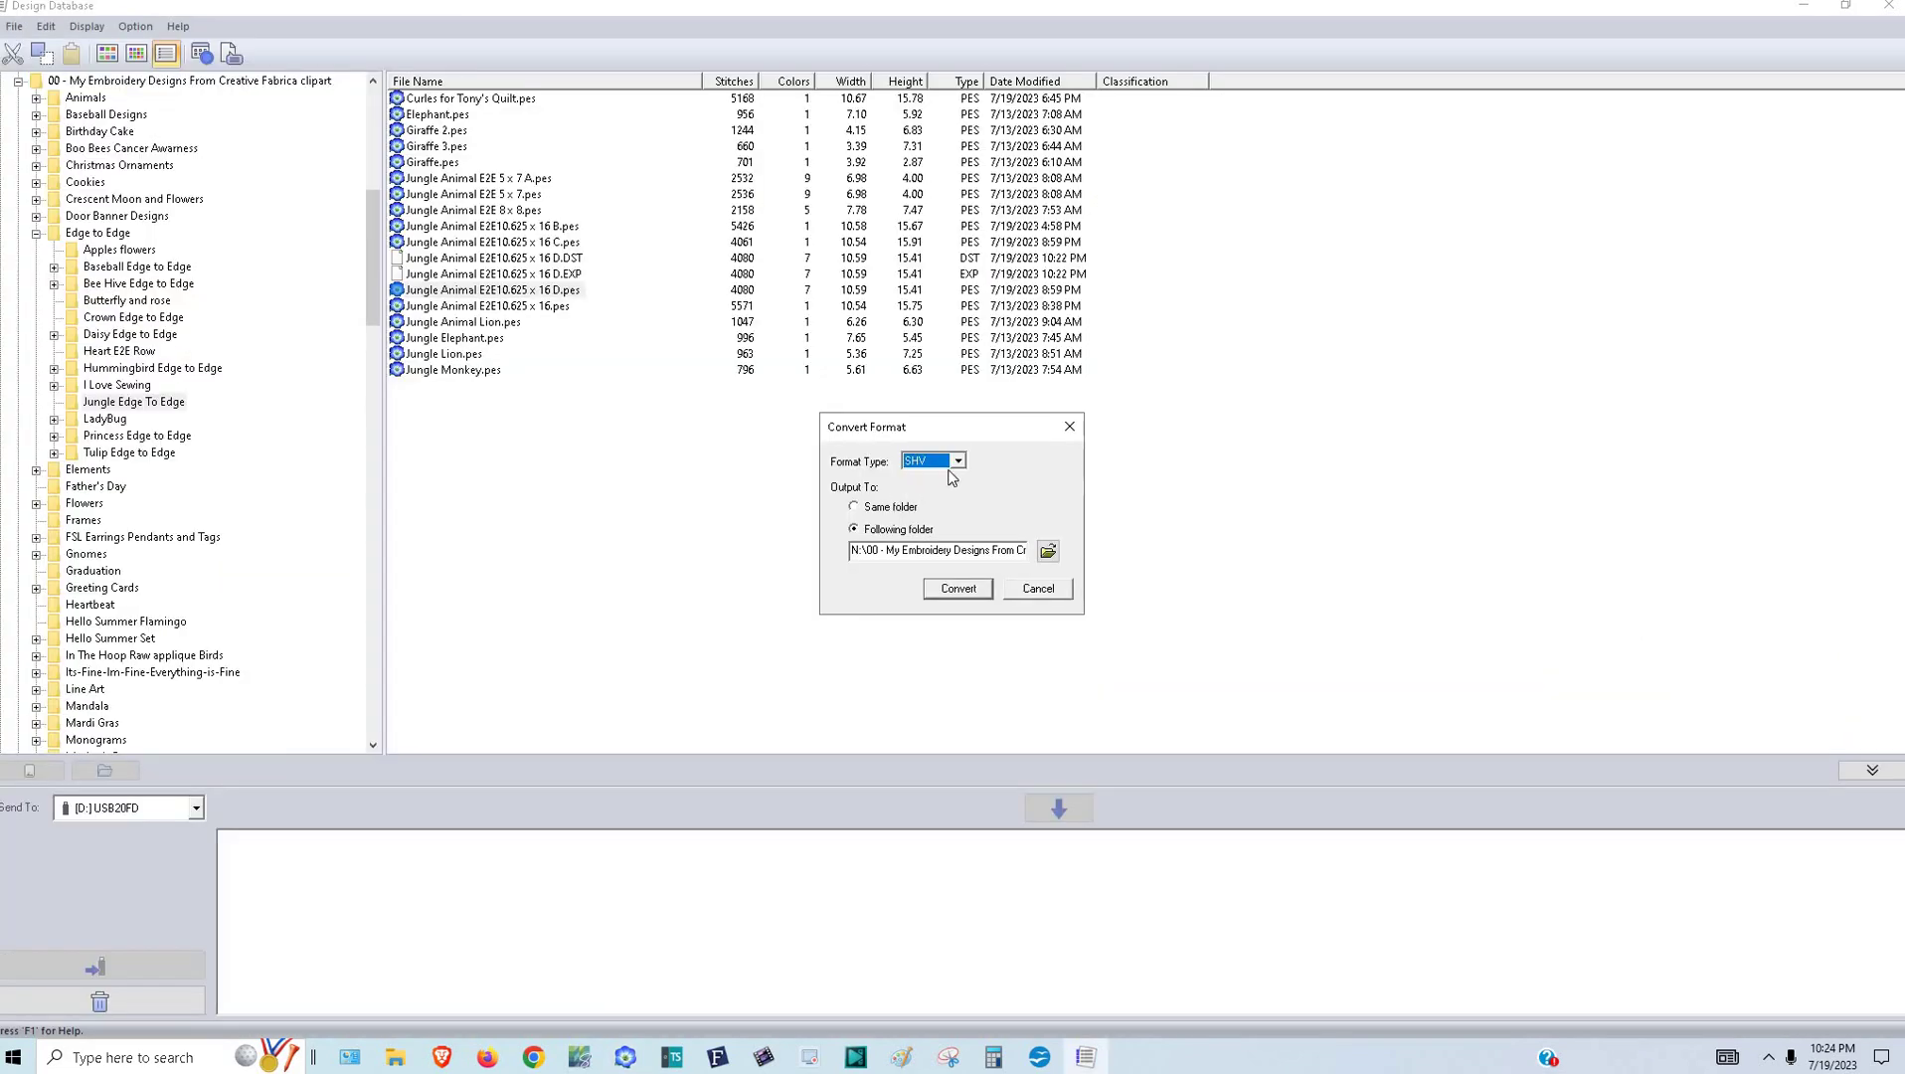
- Convert Jungle Animal E2E10.625 x 16 D.pes to HUS format in the chosen output folder
{"action": "left_click", "coordinate": [958, 463]}
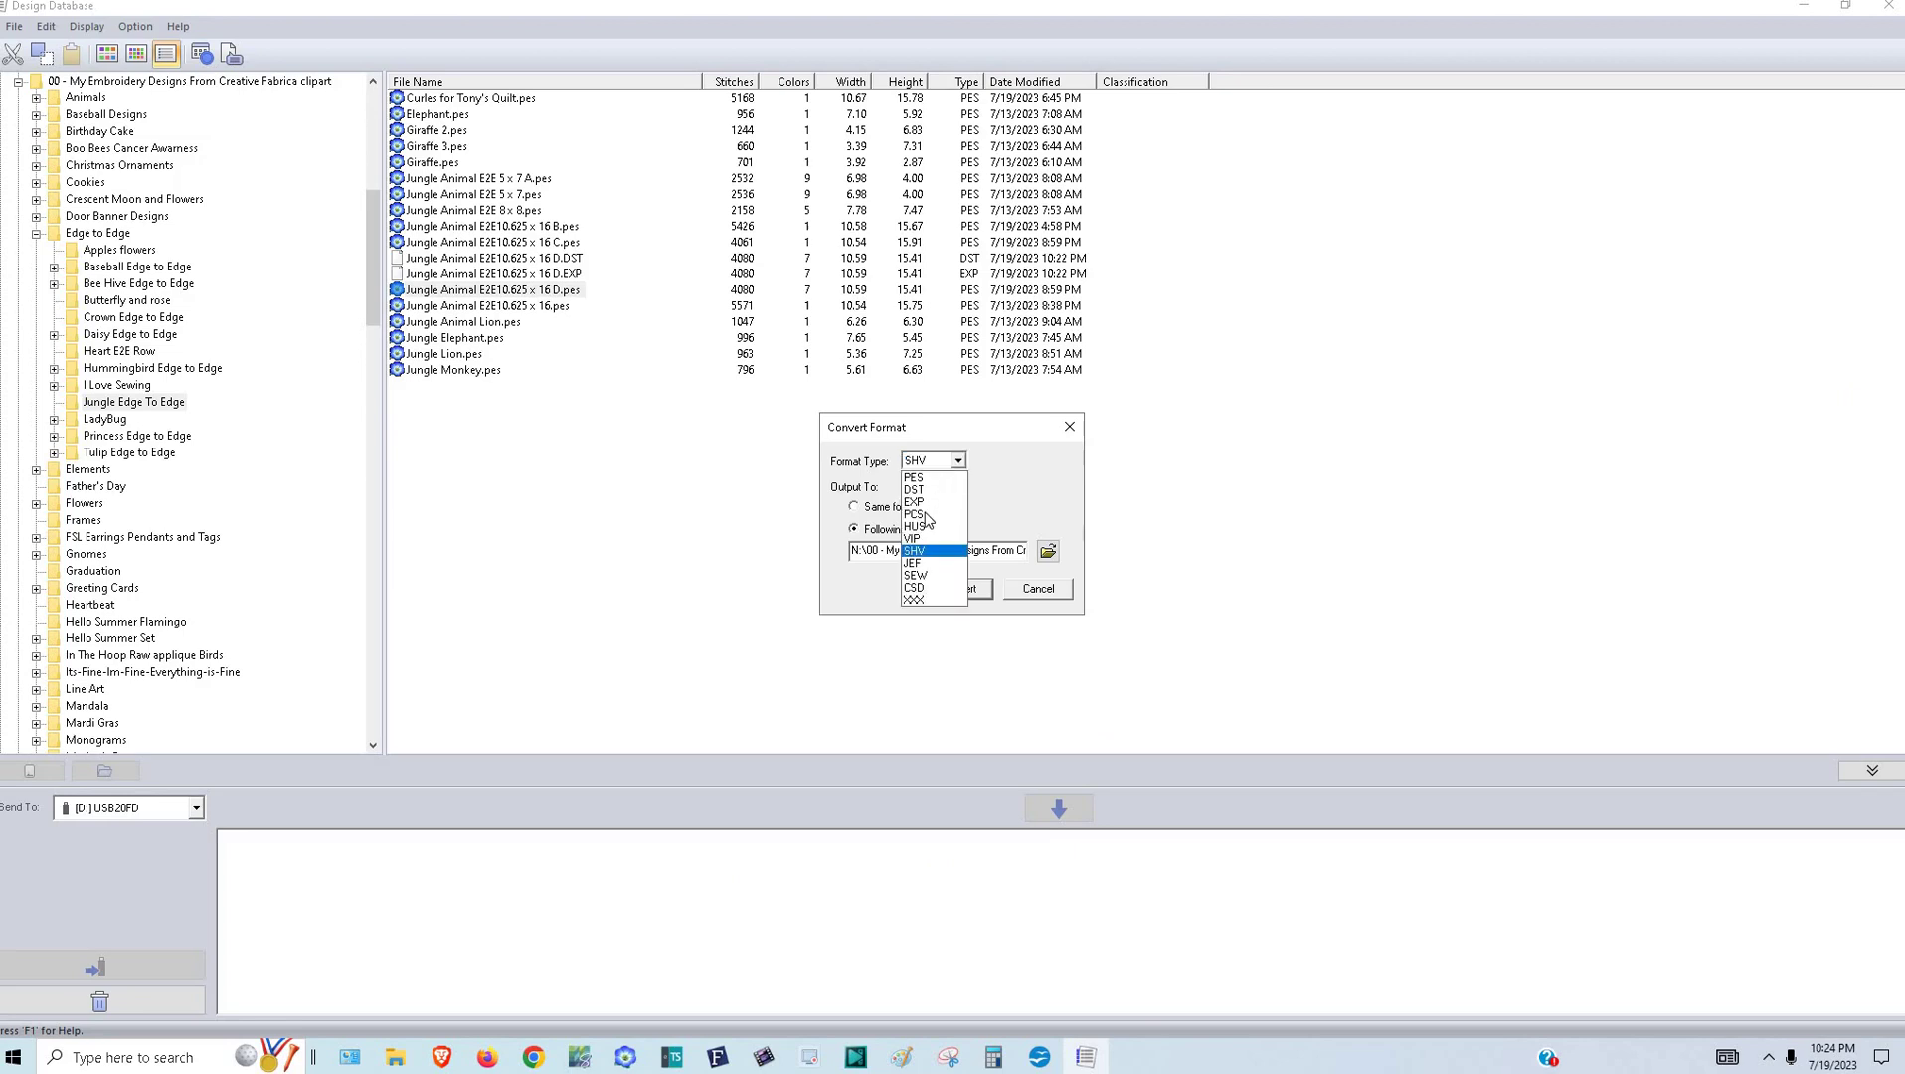
{"action": "left_click", "coordinate": [922, 527]}
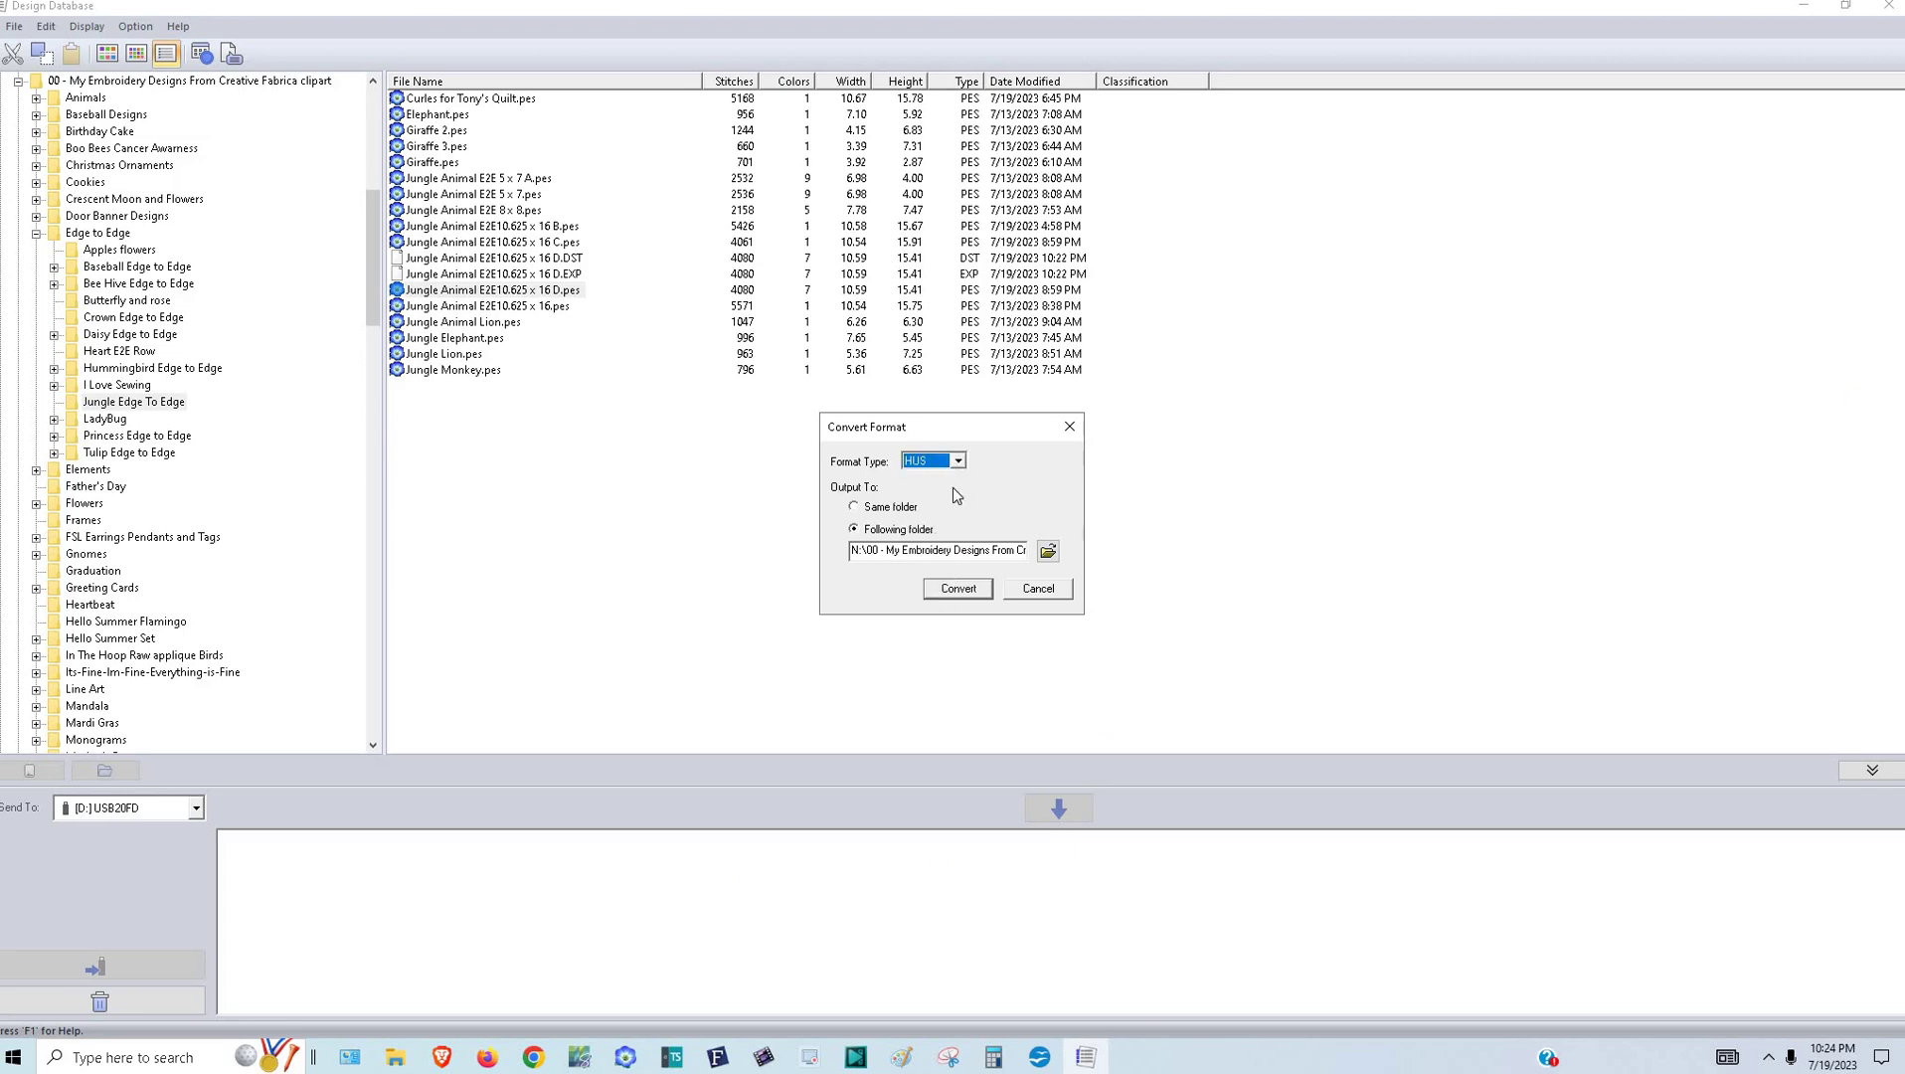
{"action": "key", "text": "alt+Down"}
{"action": "left_click", "coordinate": [958, 462]}
{"action": "left_click", "coordinate": [926, 528]}
{"action": "left_click", "coordinate": [971, 589]}
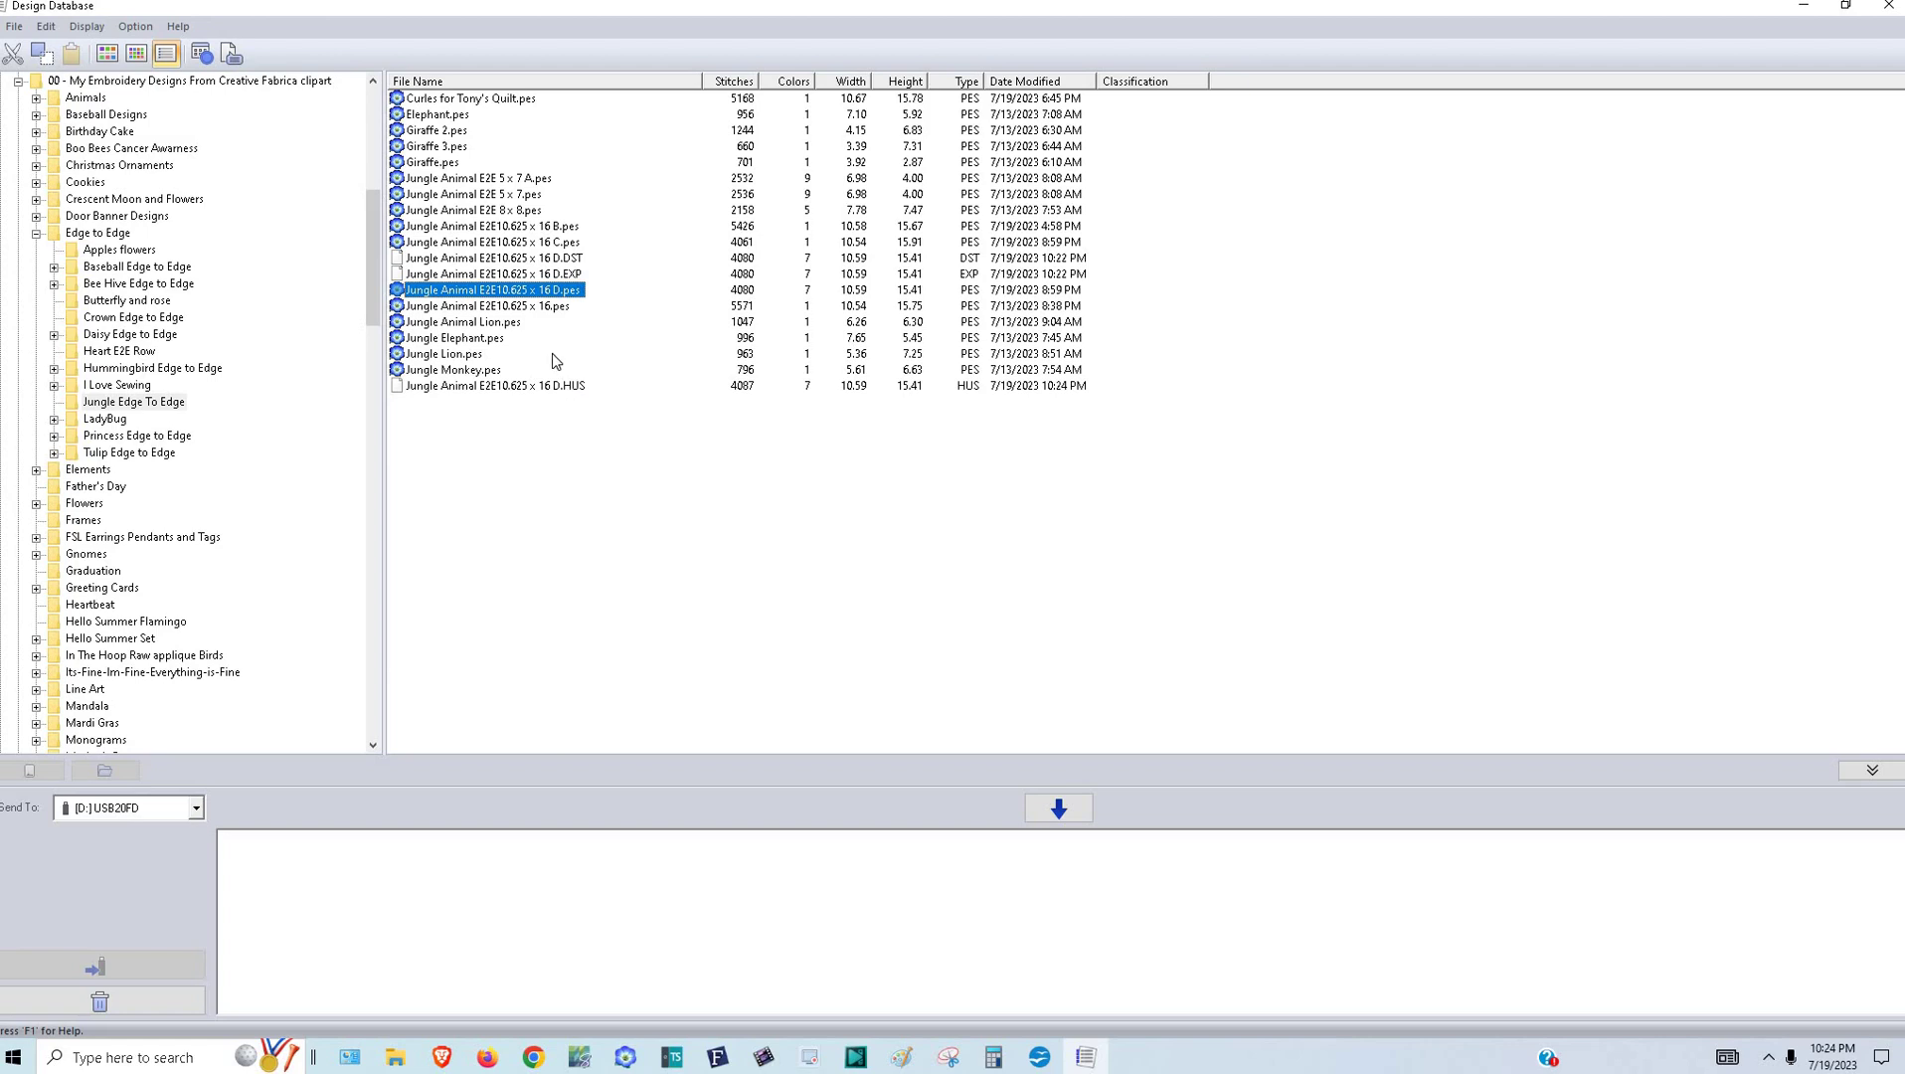
{"action": "left_click", "coordinate": [540, 180]}
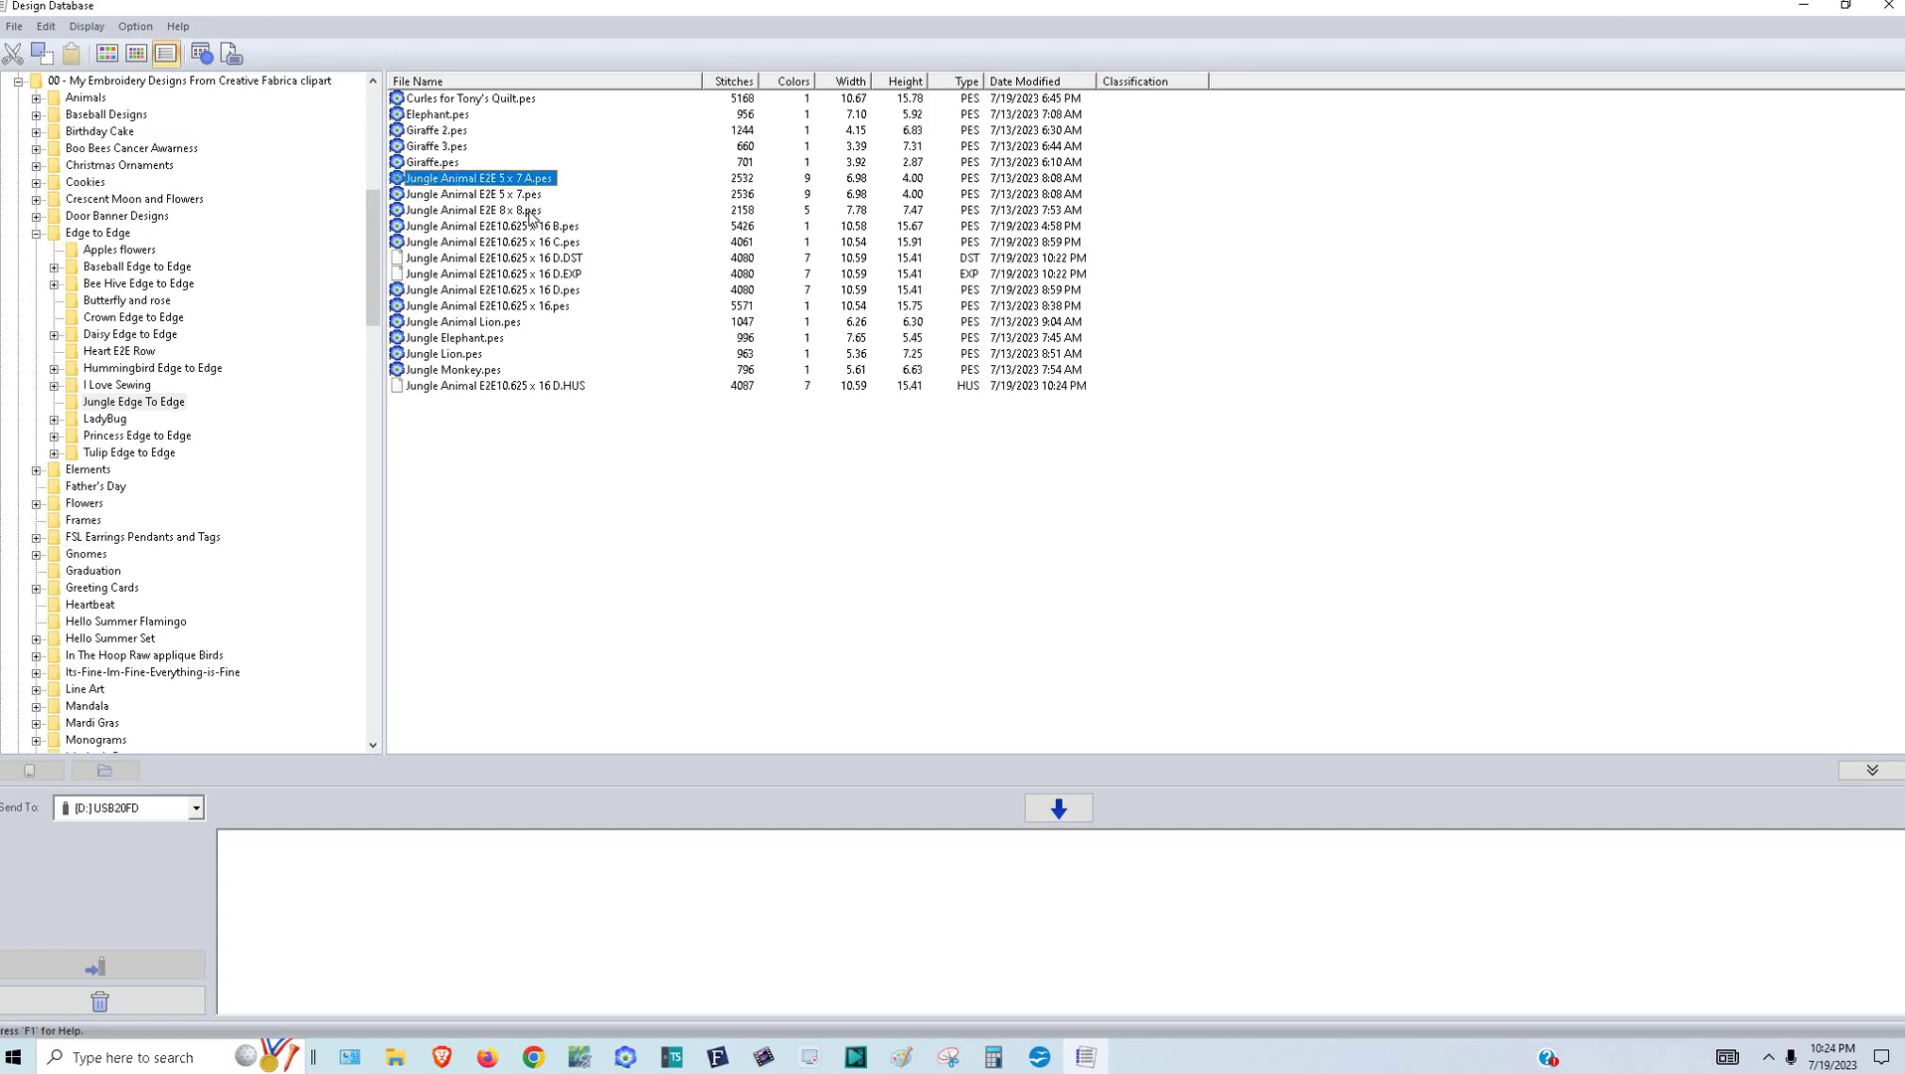
{"action": "left_click", "coordinate": [529, 194], "text": "shift"}
{"action": "key", "text": "shift+Down"}
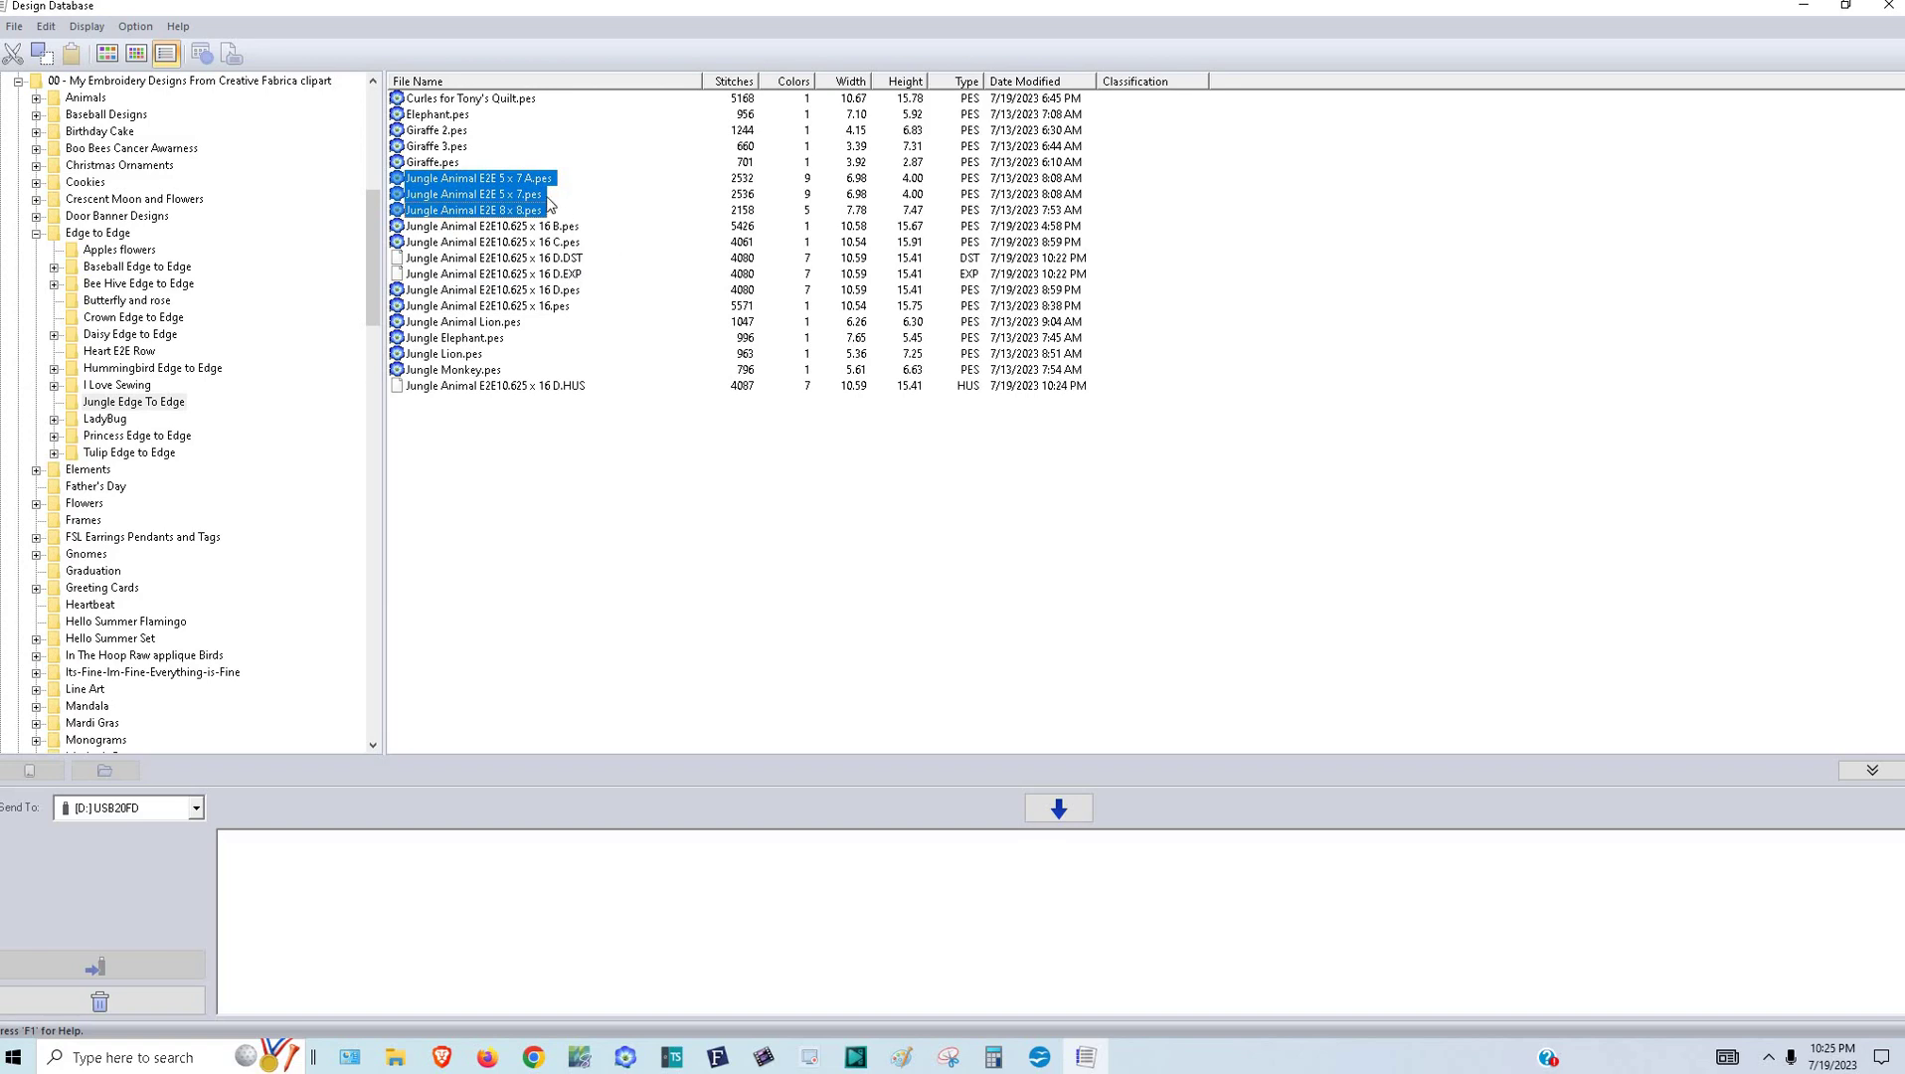
{"action": "left_click", "coordinate": [552, 202]}
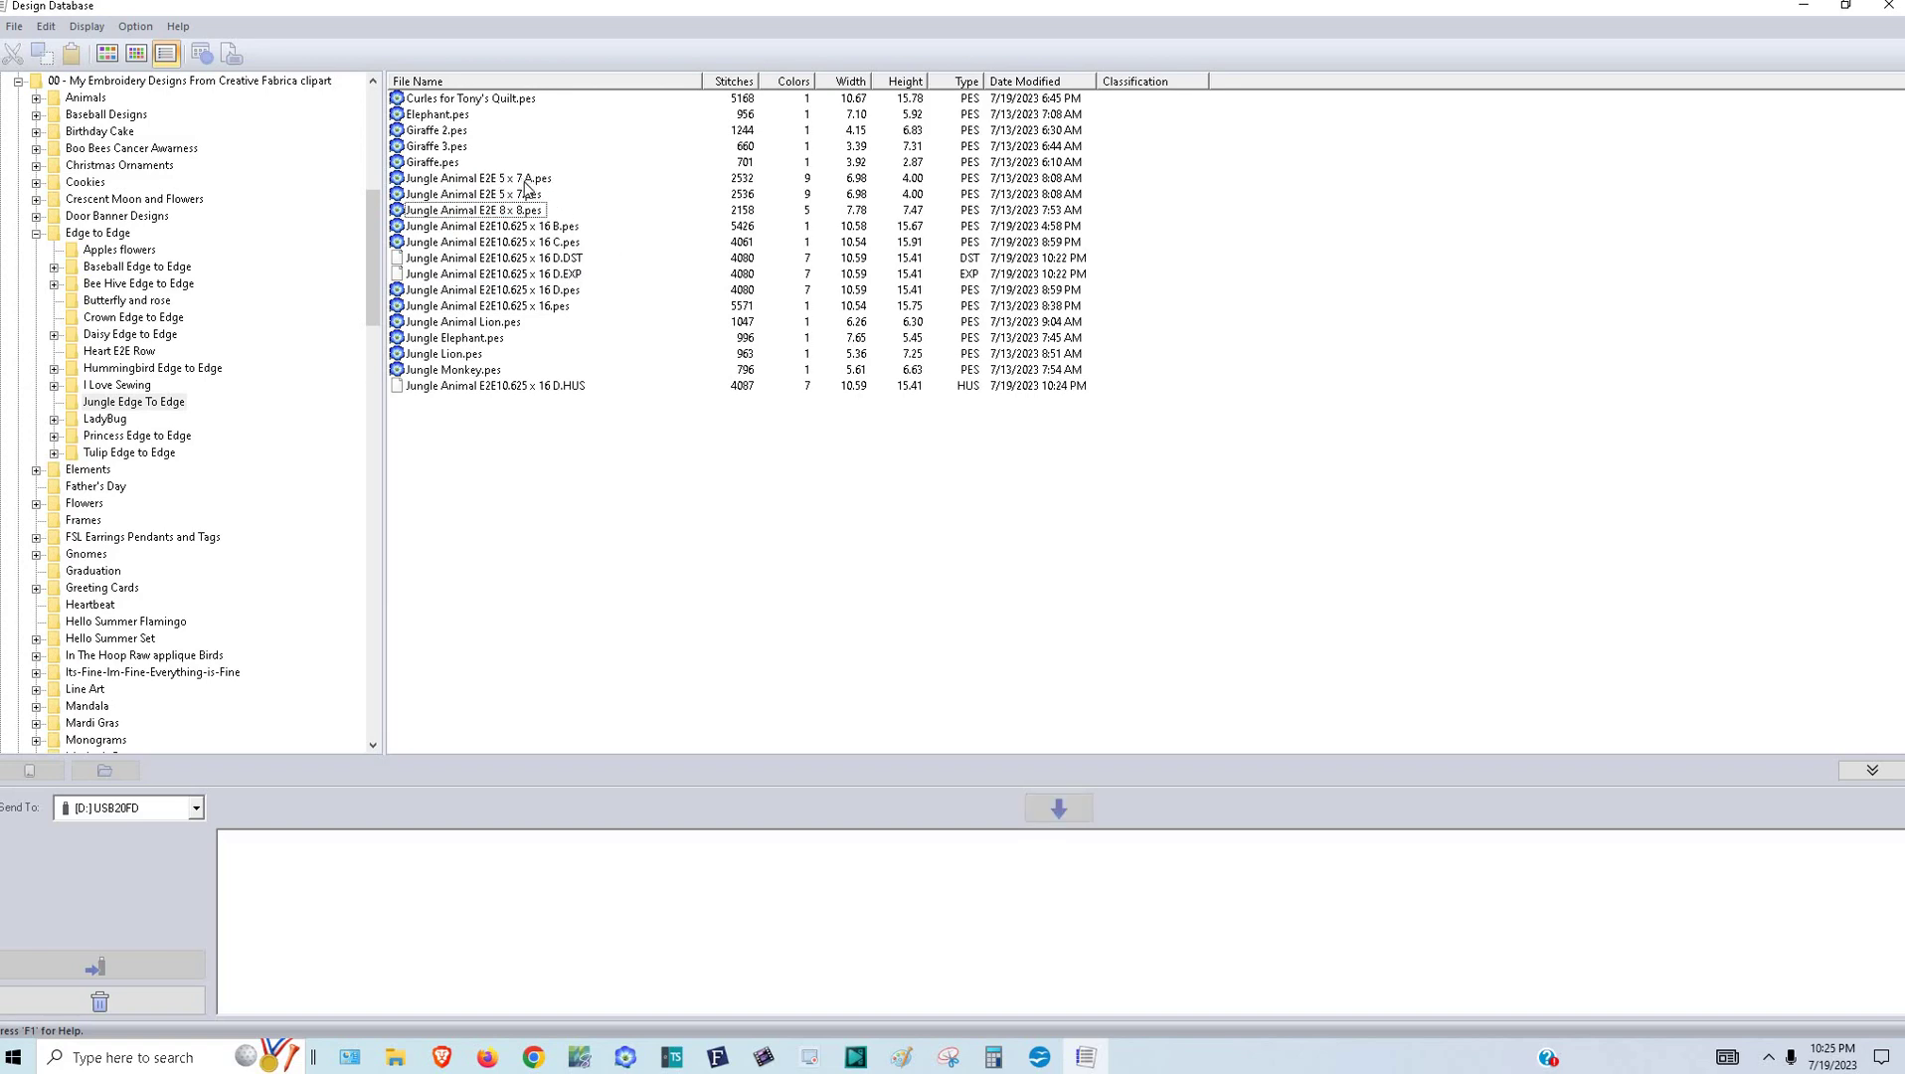
- Convert Jungle Animal E2E 5 x 7 A.pes, 5 x 7.pes and 8 x 8.pes together to DST format in the Jungle Edge To Edge folder
{"action": "left_click", "coordinate": [525, 180]}
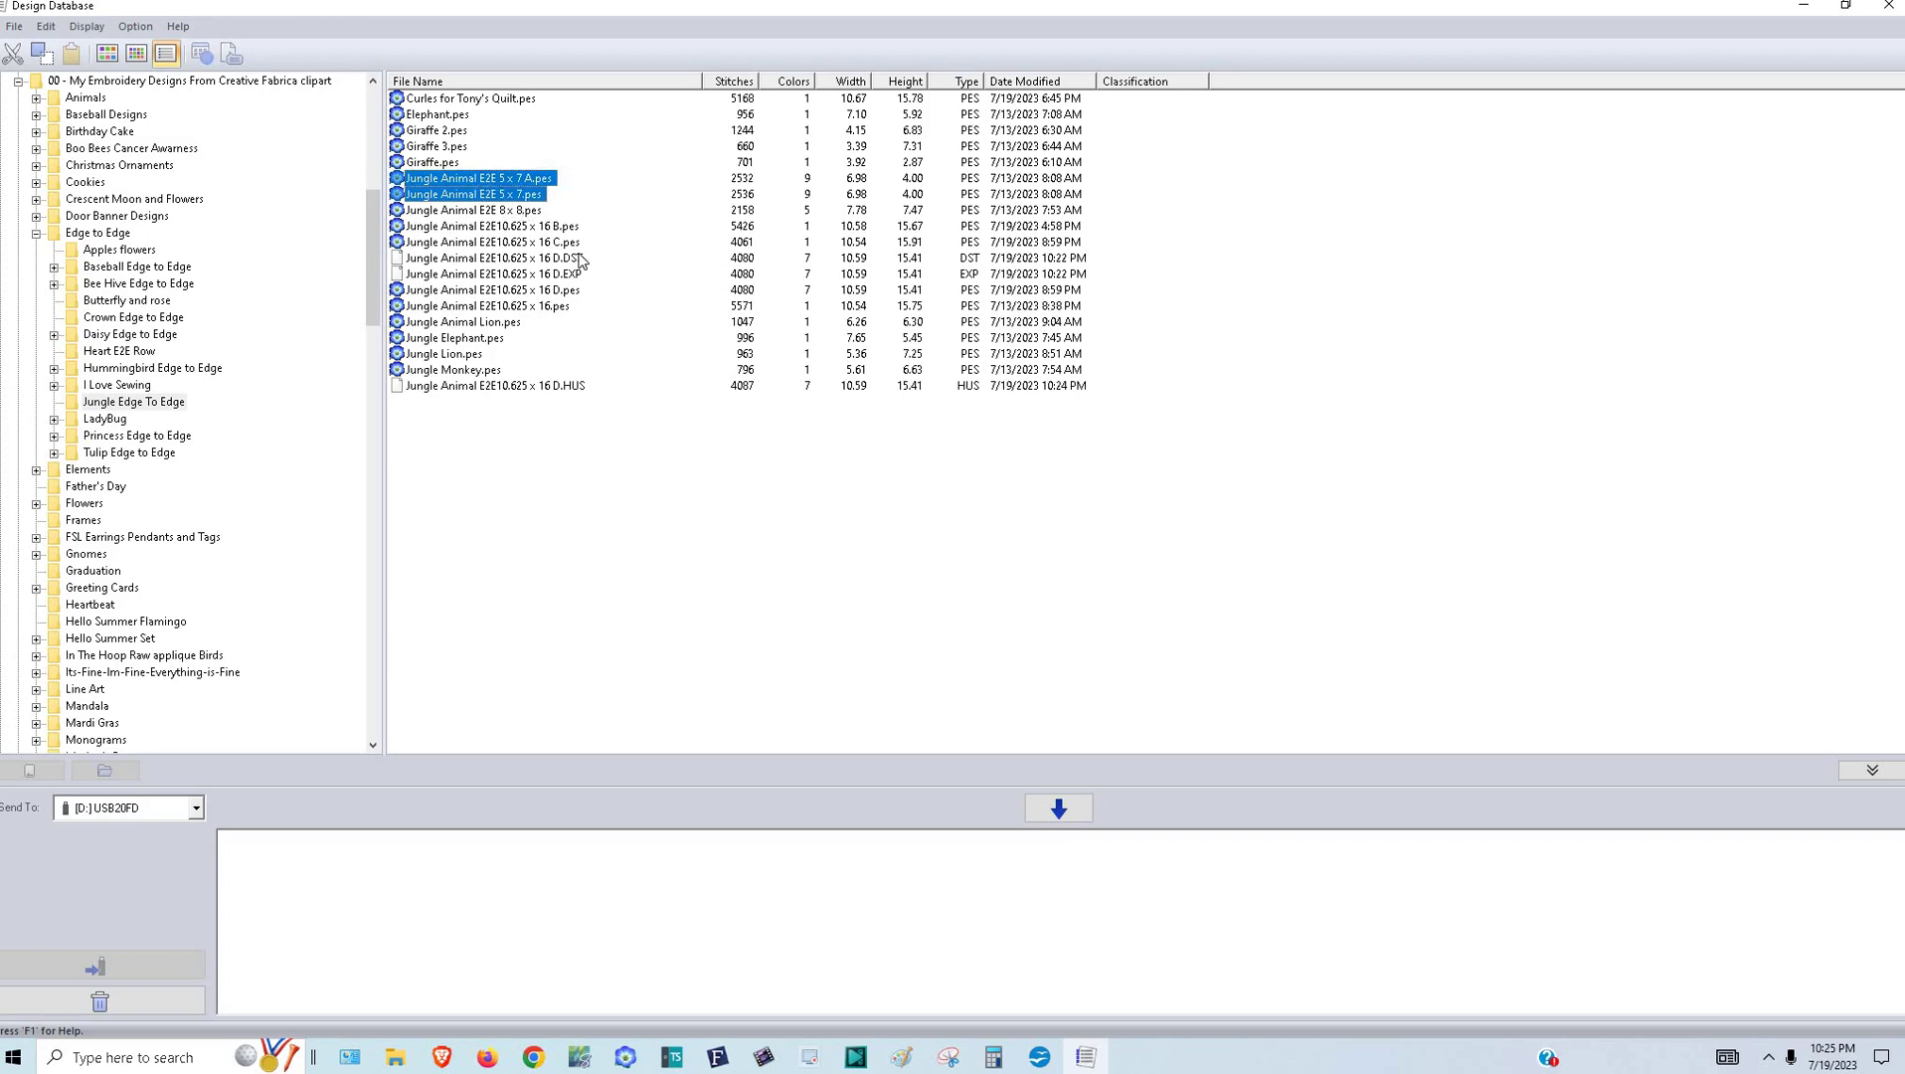
{"action": "key", "text": "shift+Down"}
{"action": "key", "text": "shift+Down"}
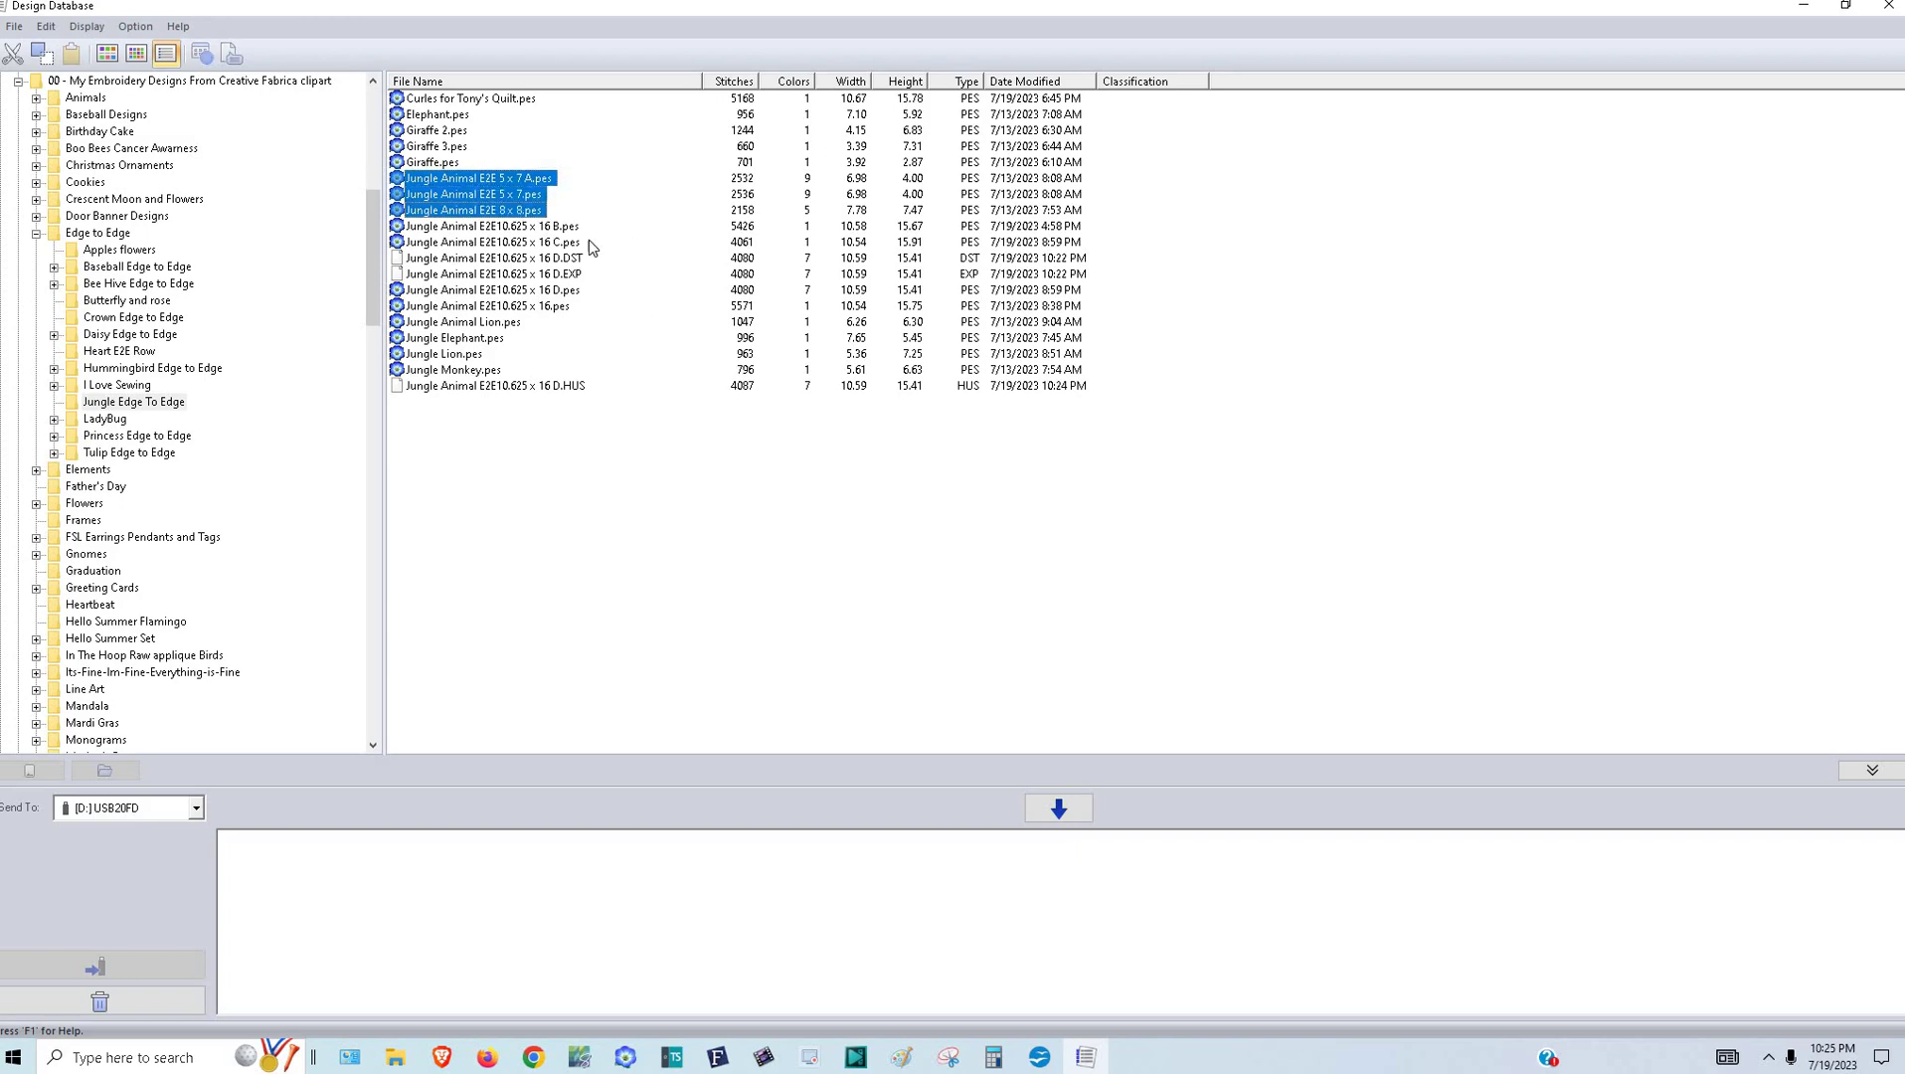
{"action": "right_click", "coordinate": [524, 195]}
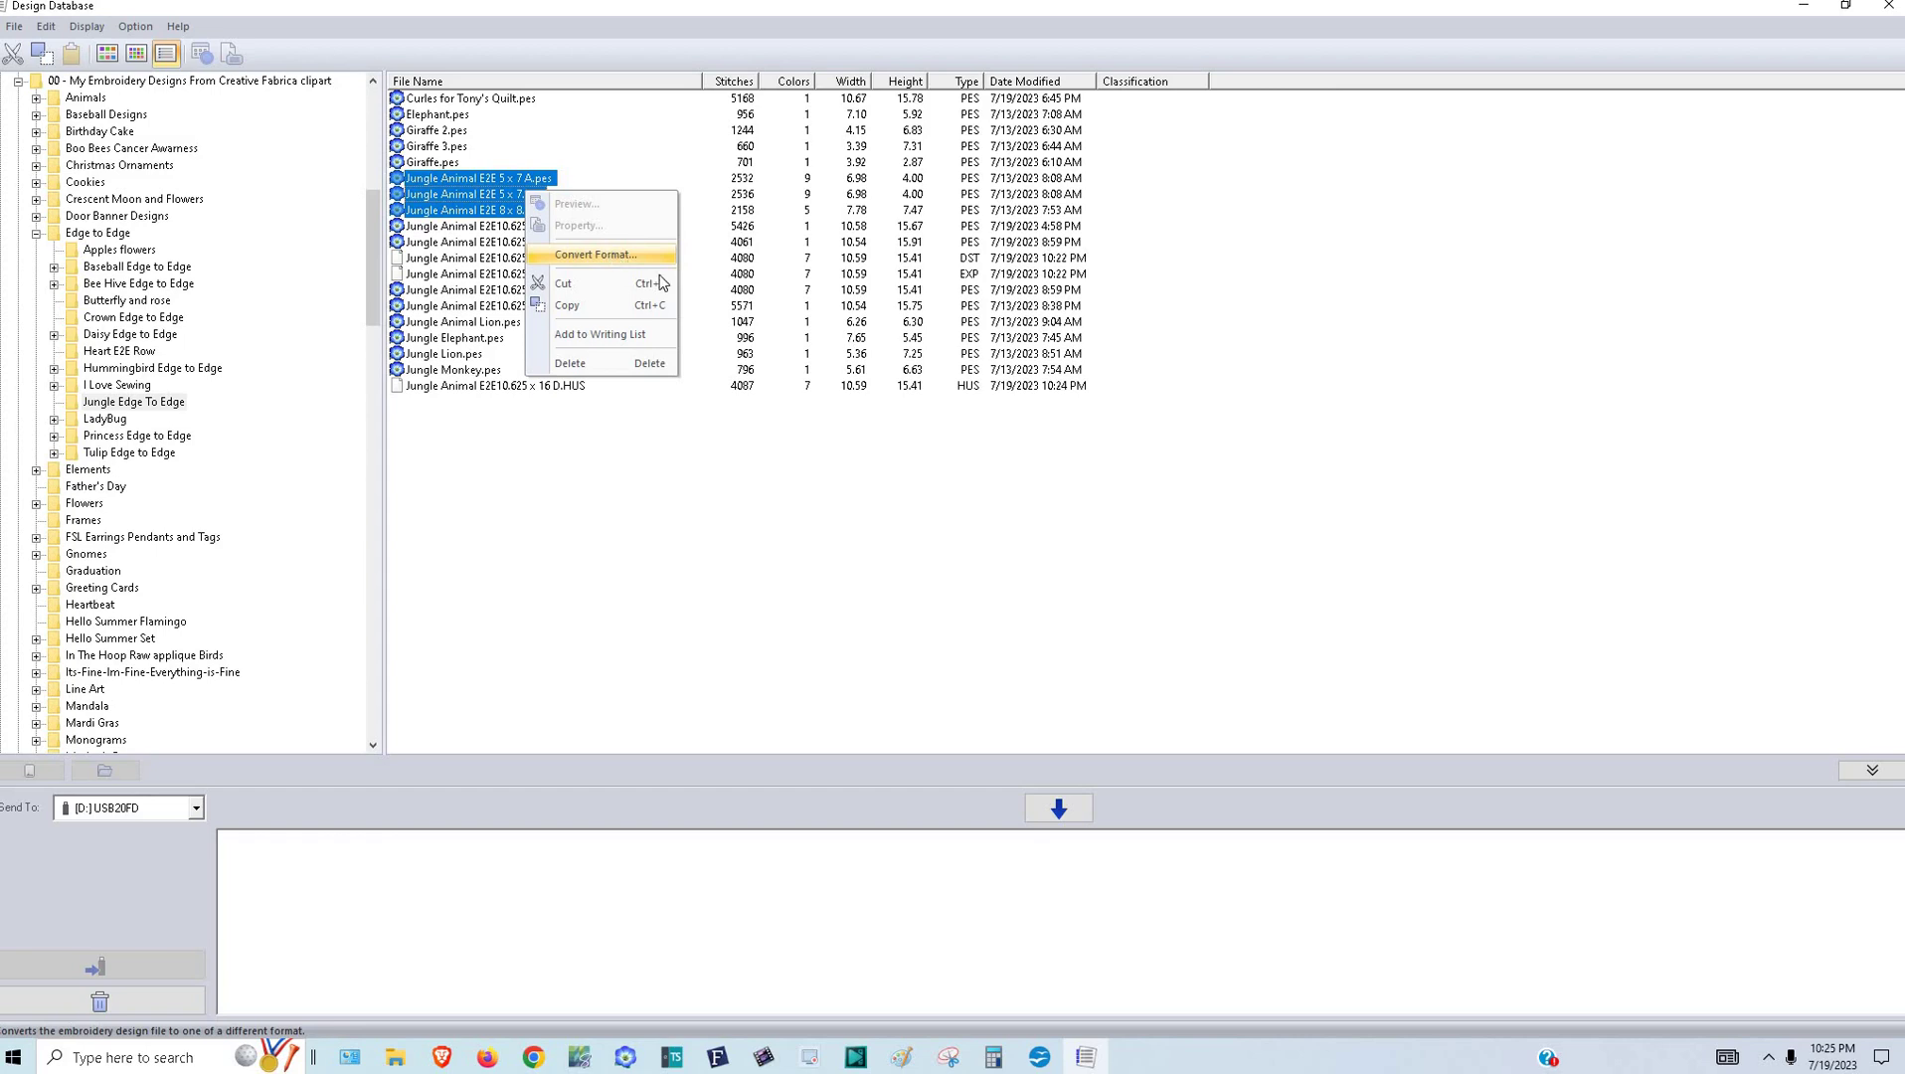
{"action": "left_click", "coordinate": [612, 255]}
{"action": "left_click", "coordinate": [959, 461]}
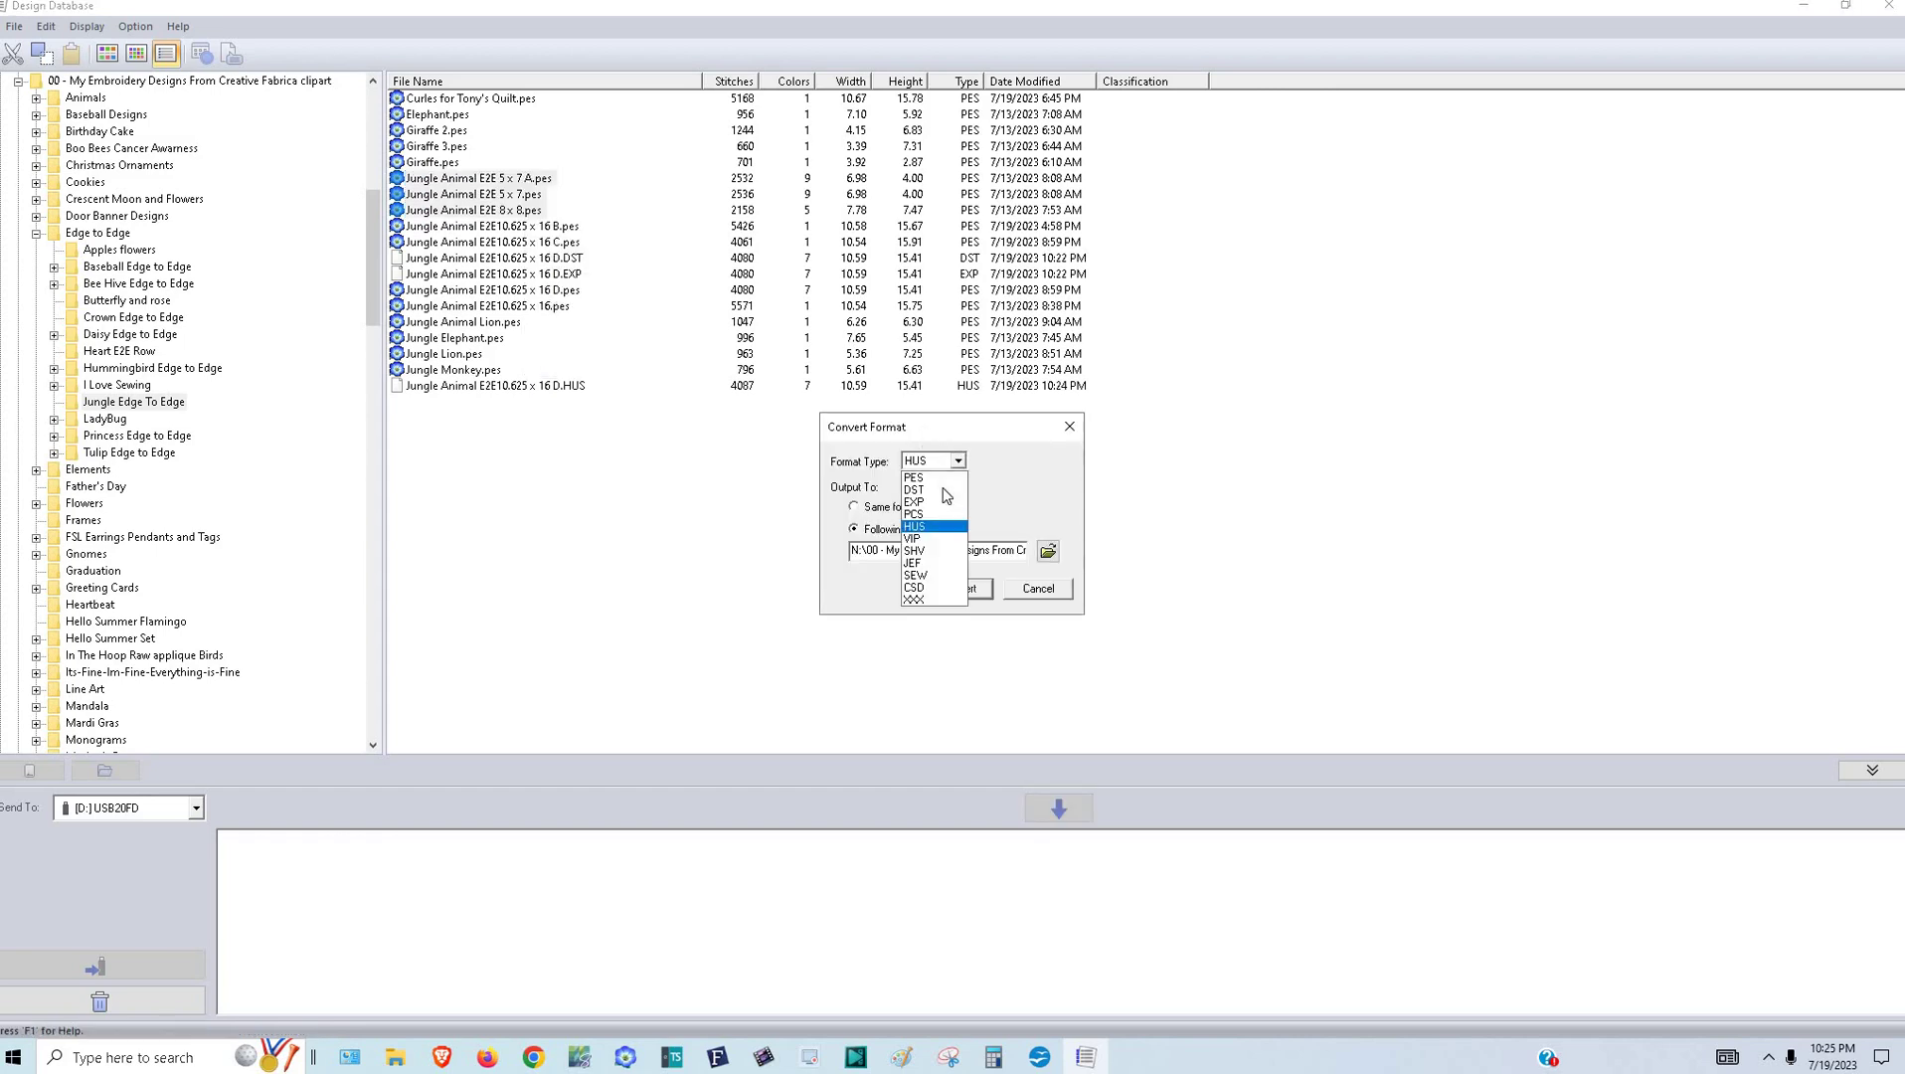
{"action": "left_click", "coordinate": [945, 491]}
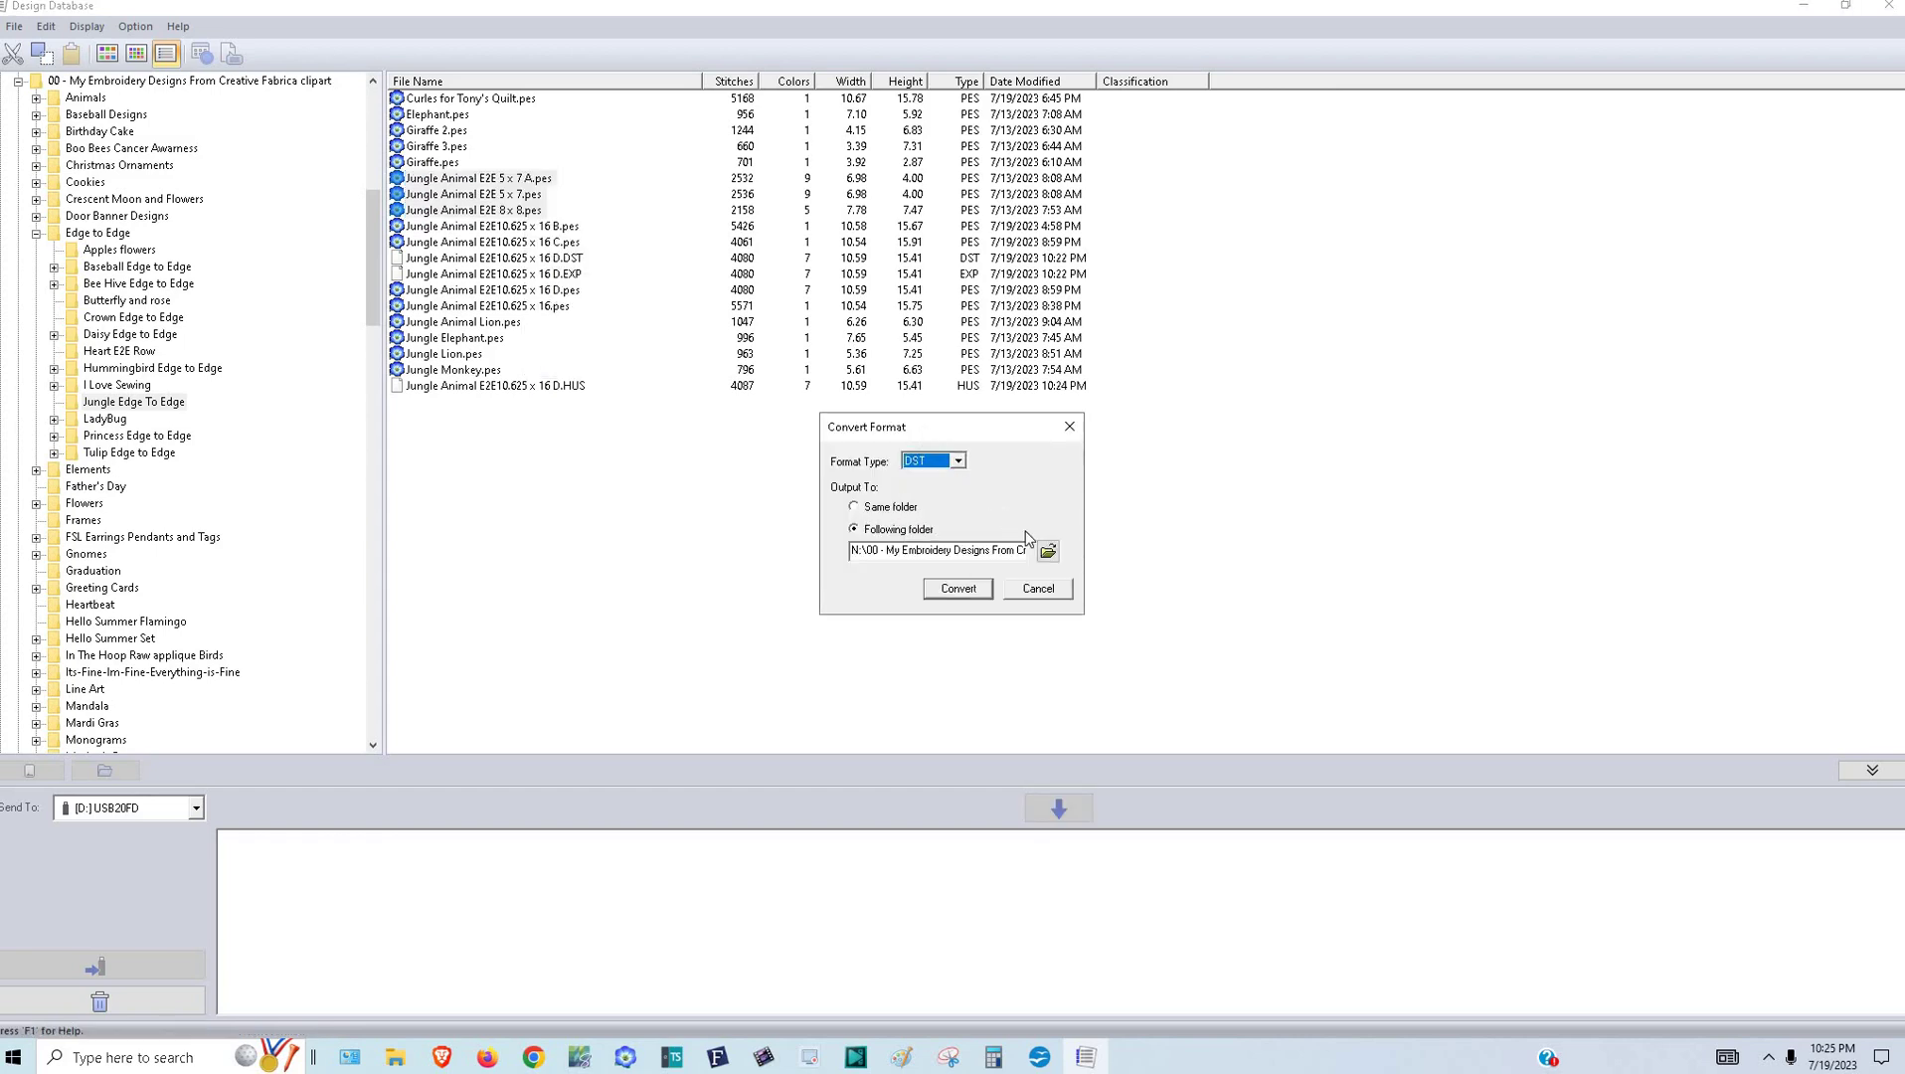
{"action": "left_click", "coordinate": [1048, 551]}
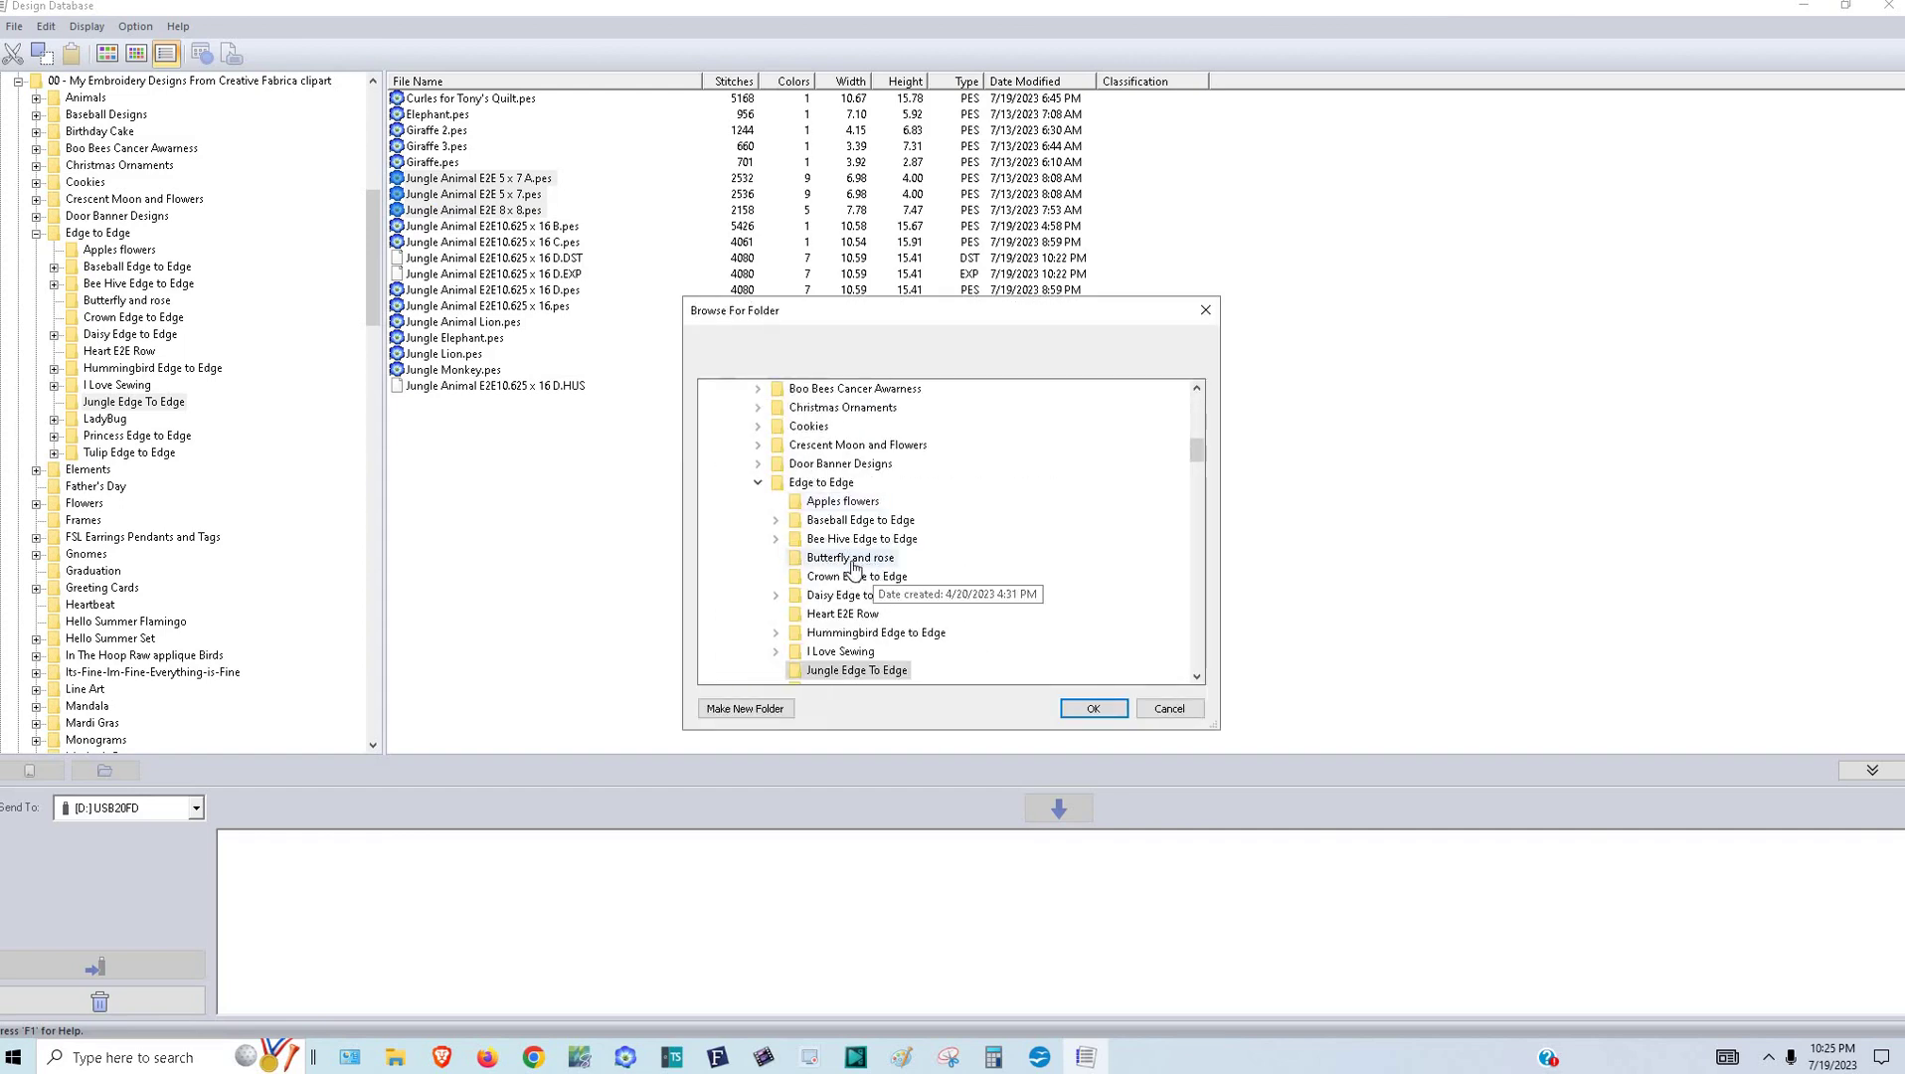
{"action": "left_click", "coordinate": [1093, 710]}
{"action": "left_click", "coordinate": [958, 588]}
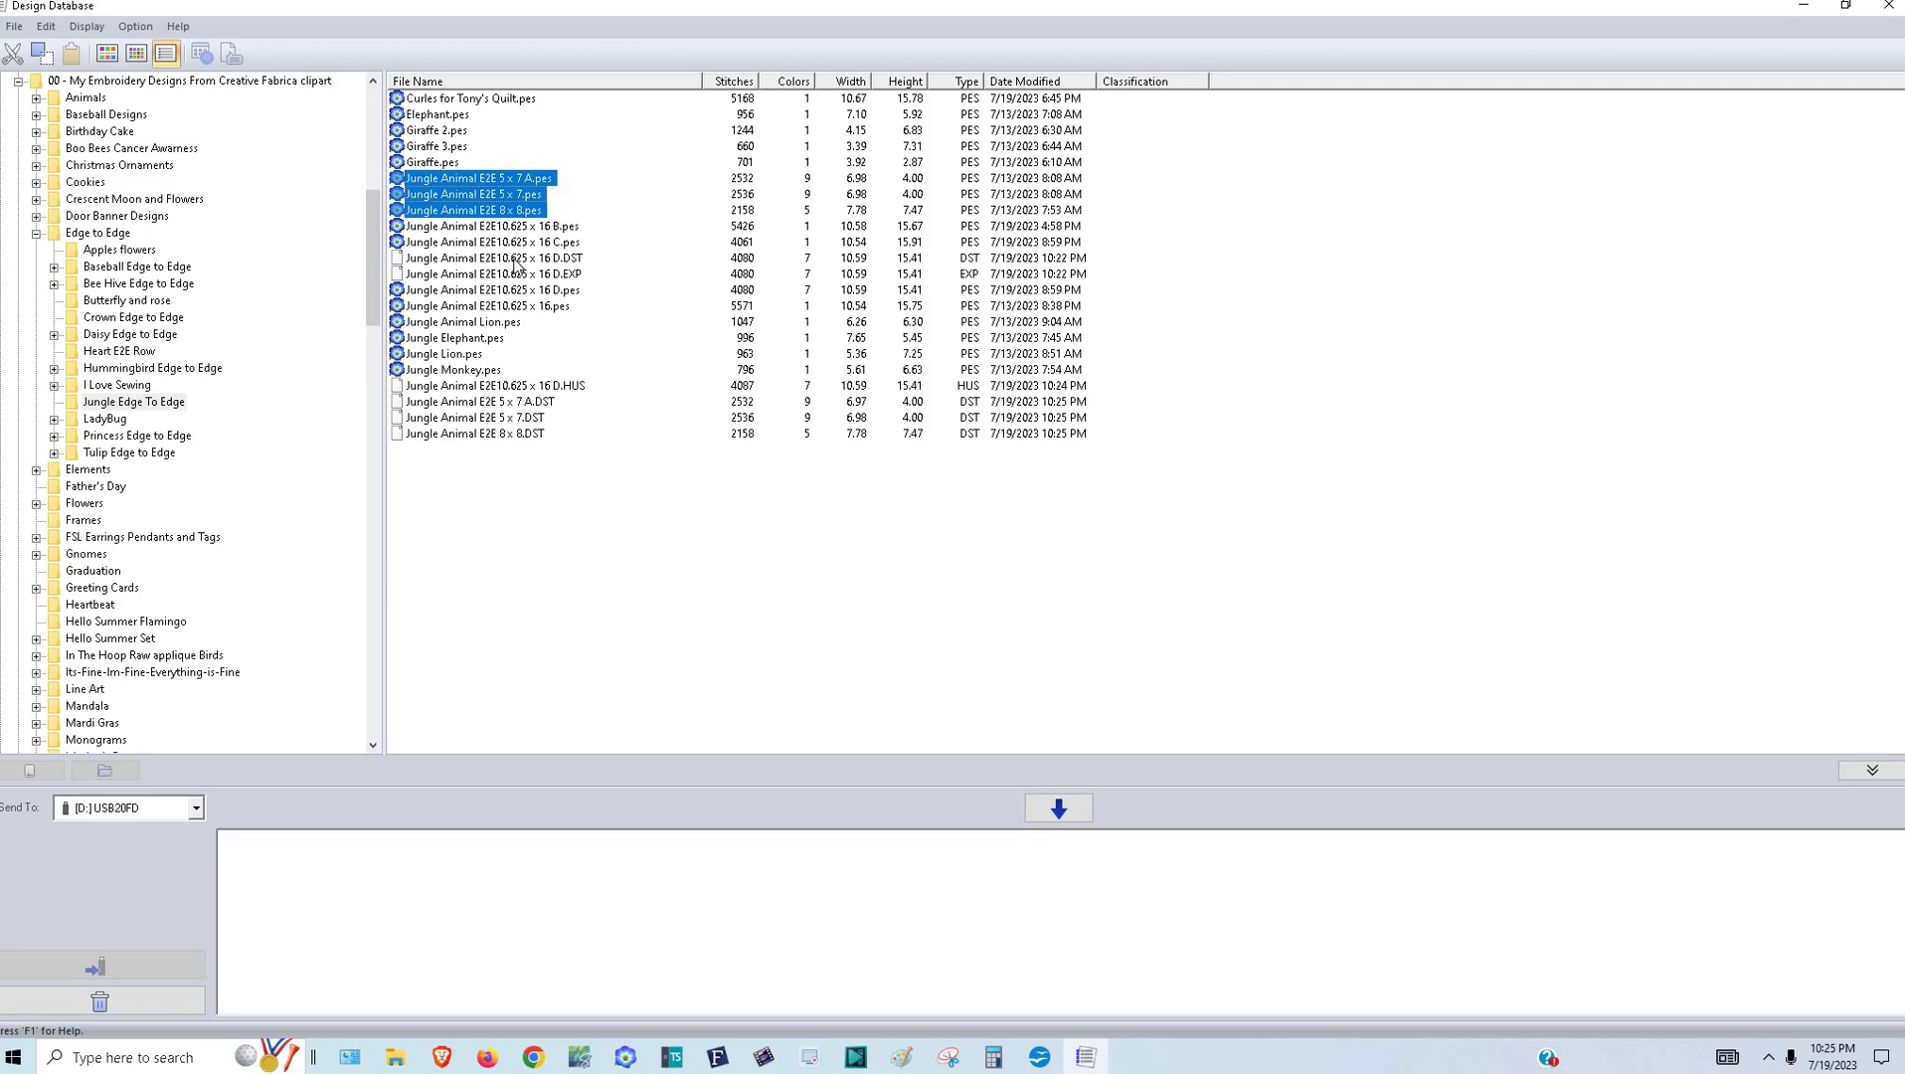
{"action": "right_click", "coordinate": [507, 200]}
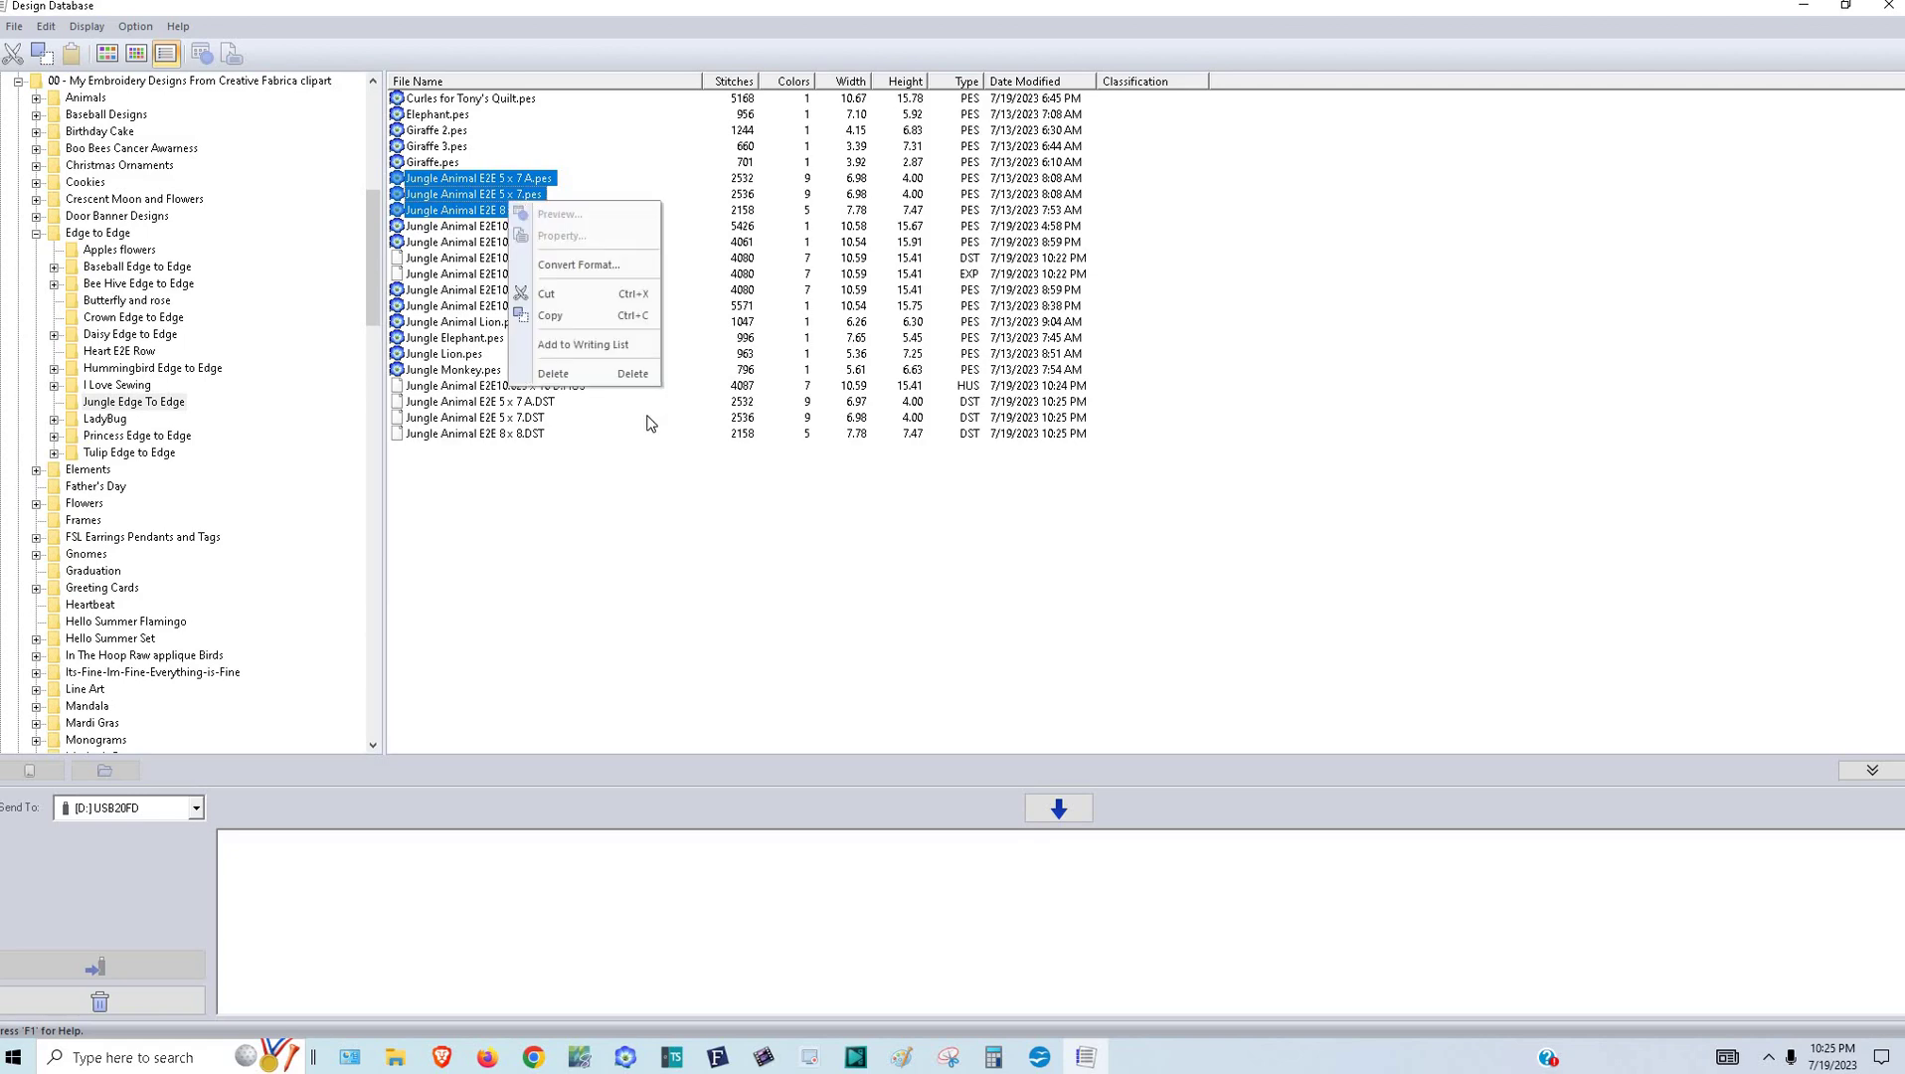
{"action": "left_click", "coordinate": [562, 286]}
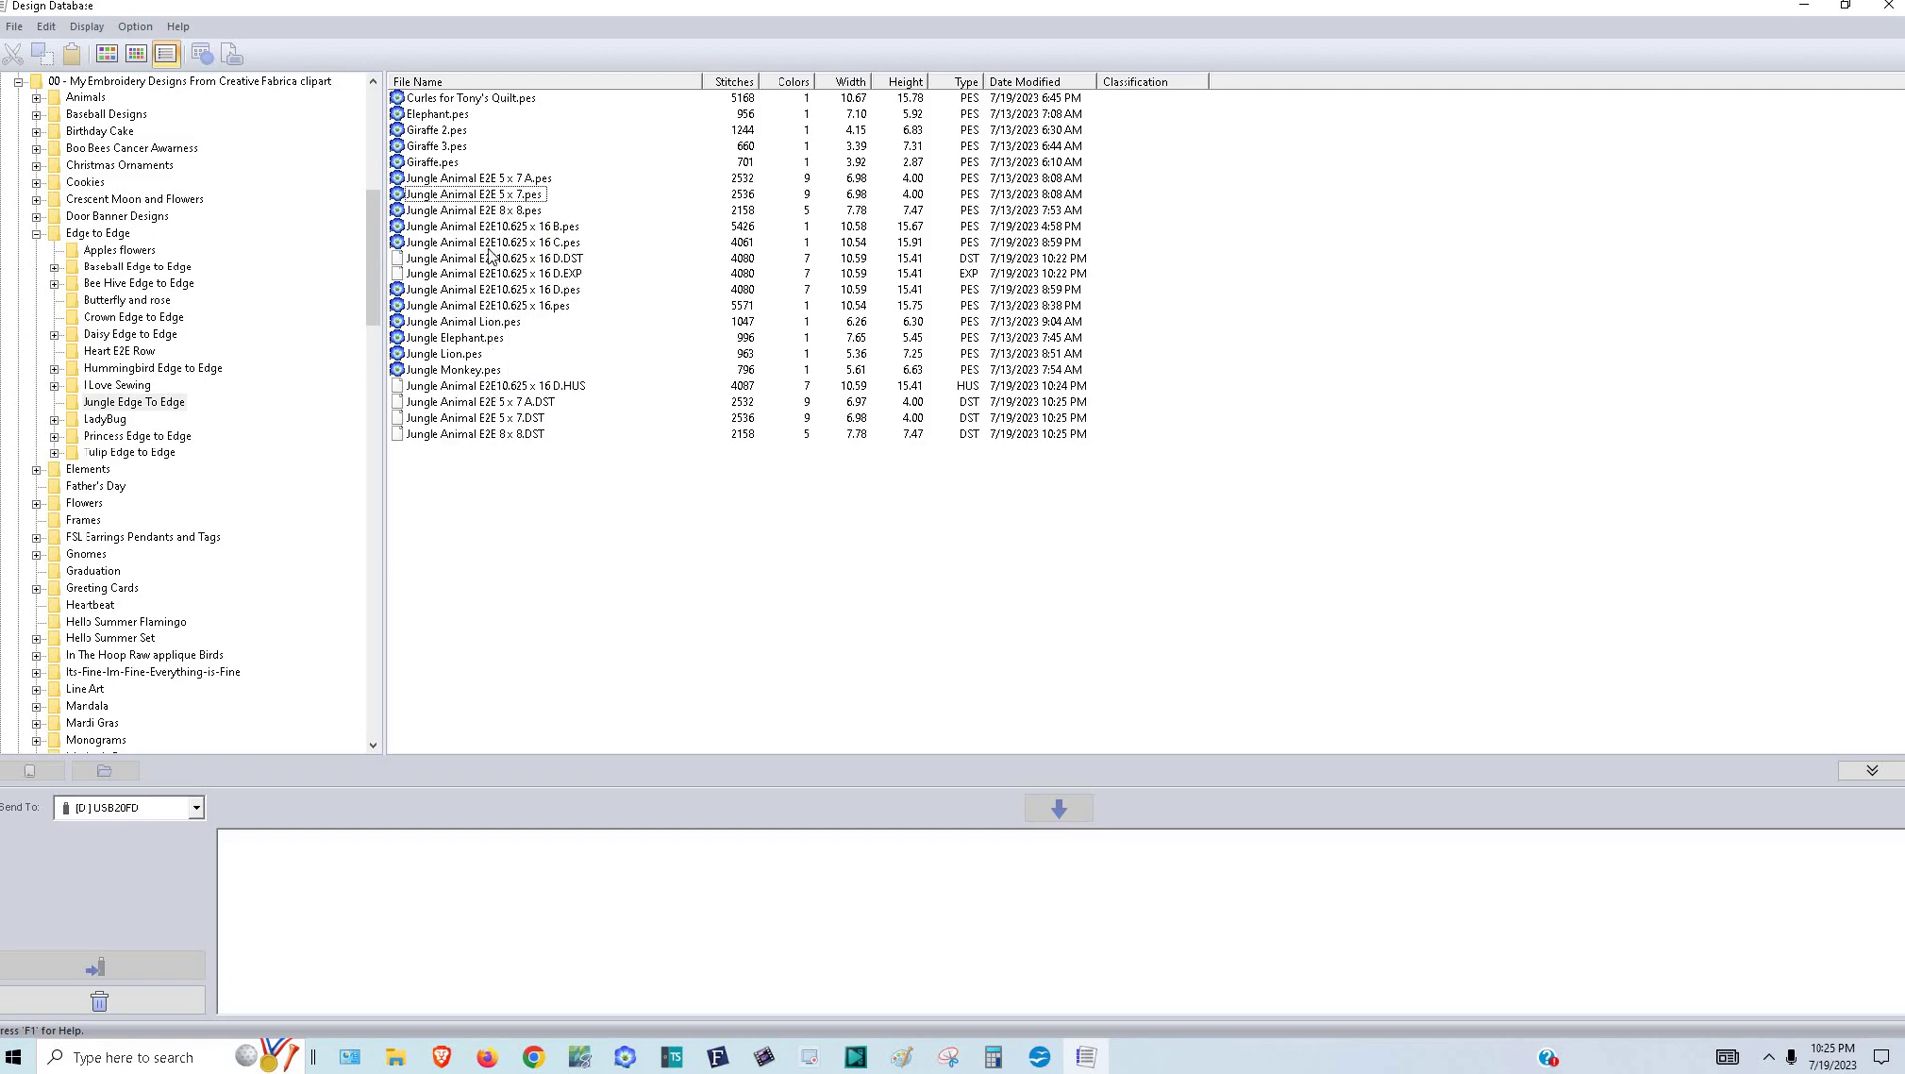
- Try to convert Jungle Animal E2E10.625 x 16 B.pes to SHV format in the chosen output folder
{"action": "left_click", "coordinate": [509, 228]}
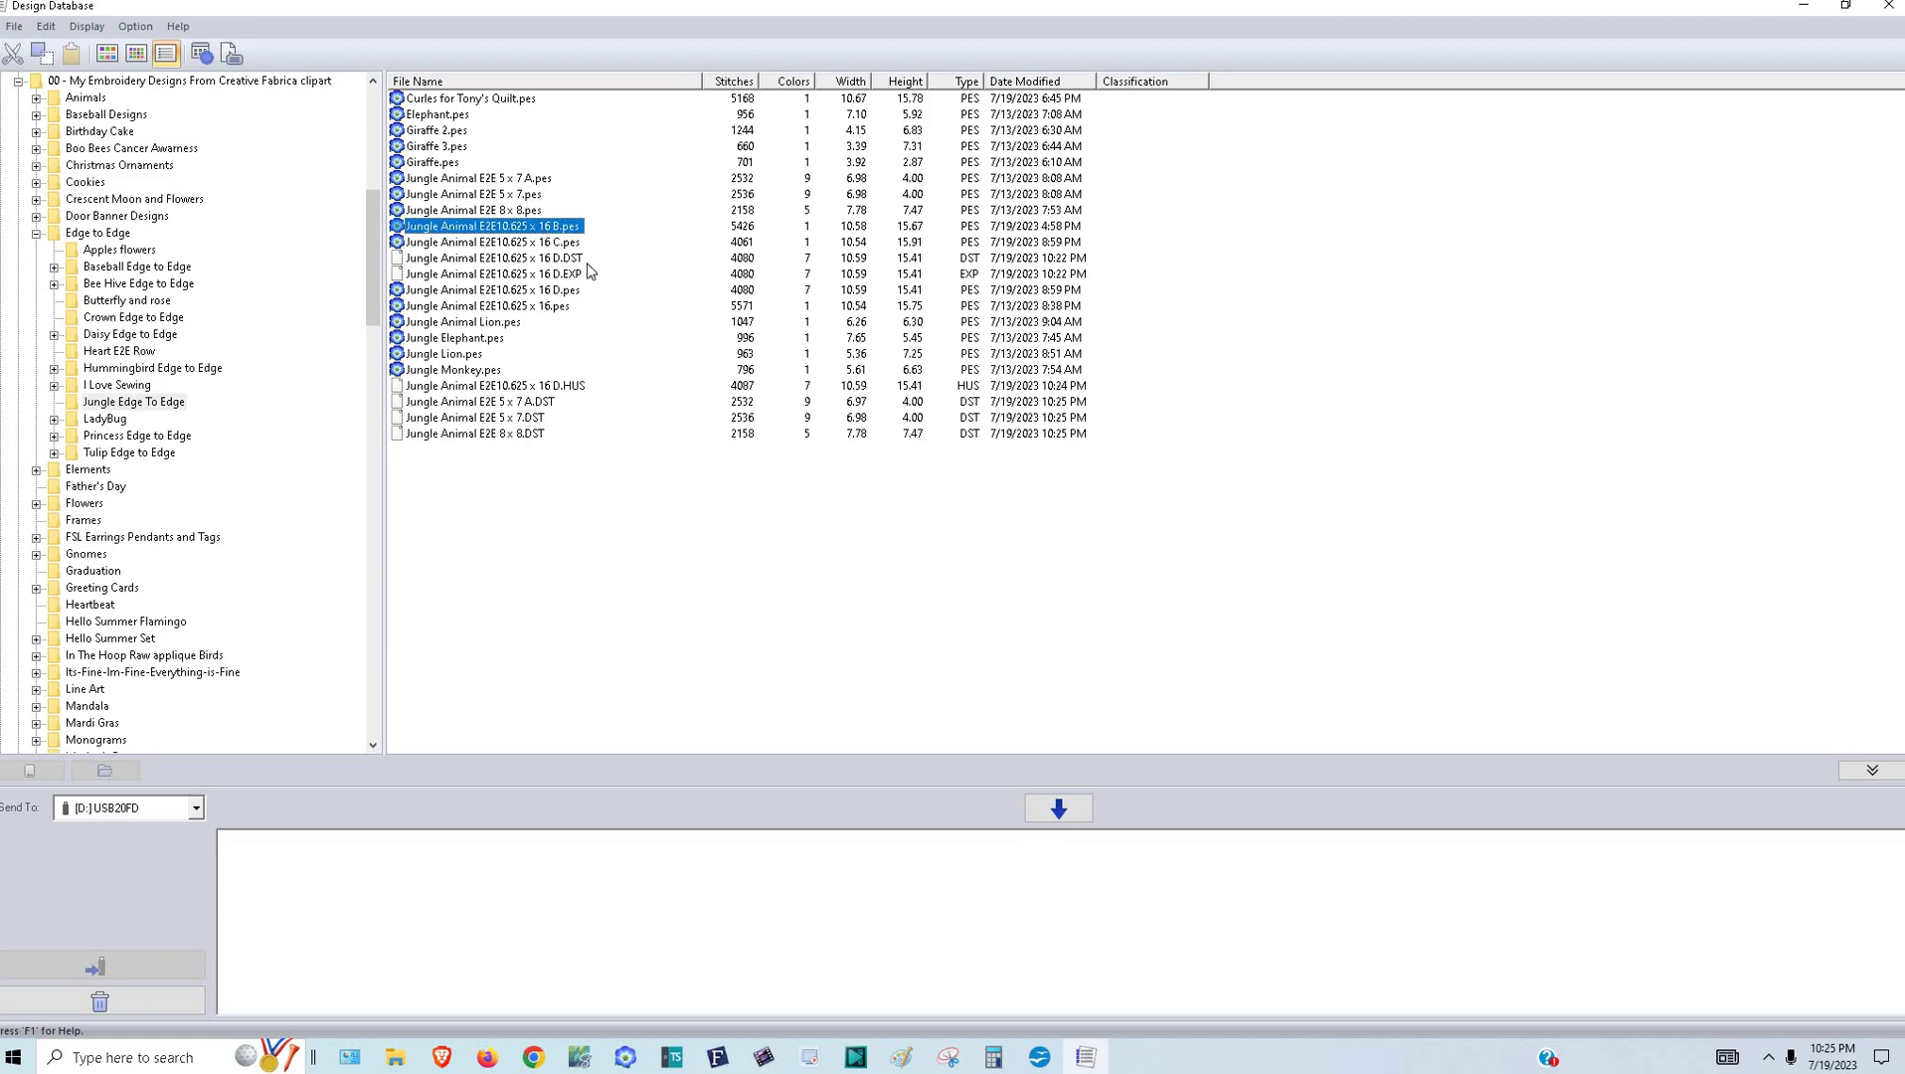
{"action": "right_click", "coordinate": [537, 229]}
{"action": "left_click", "coordinate": [895, 452]}
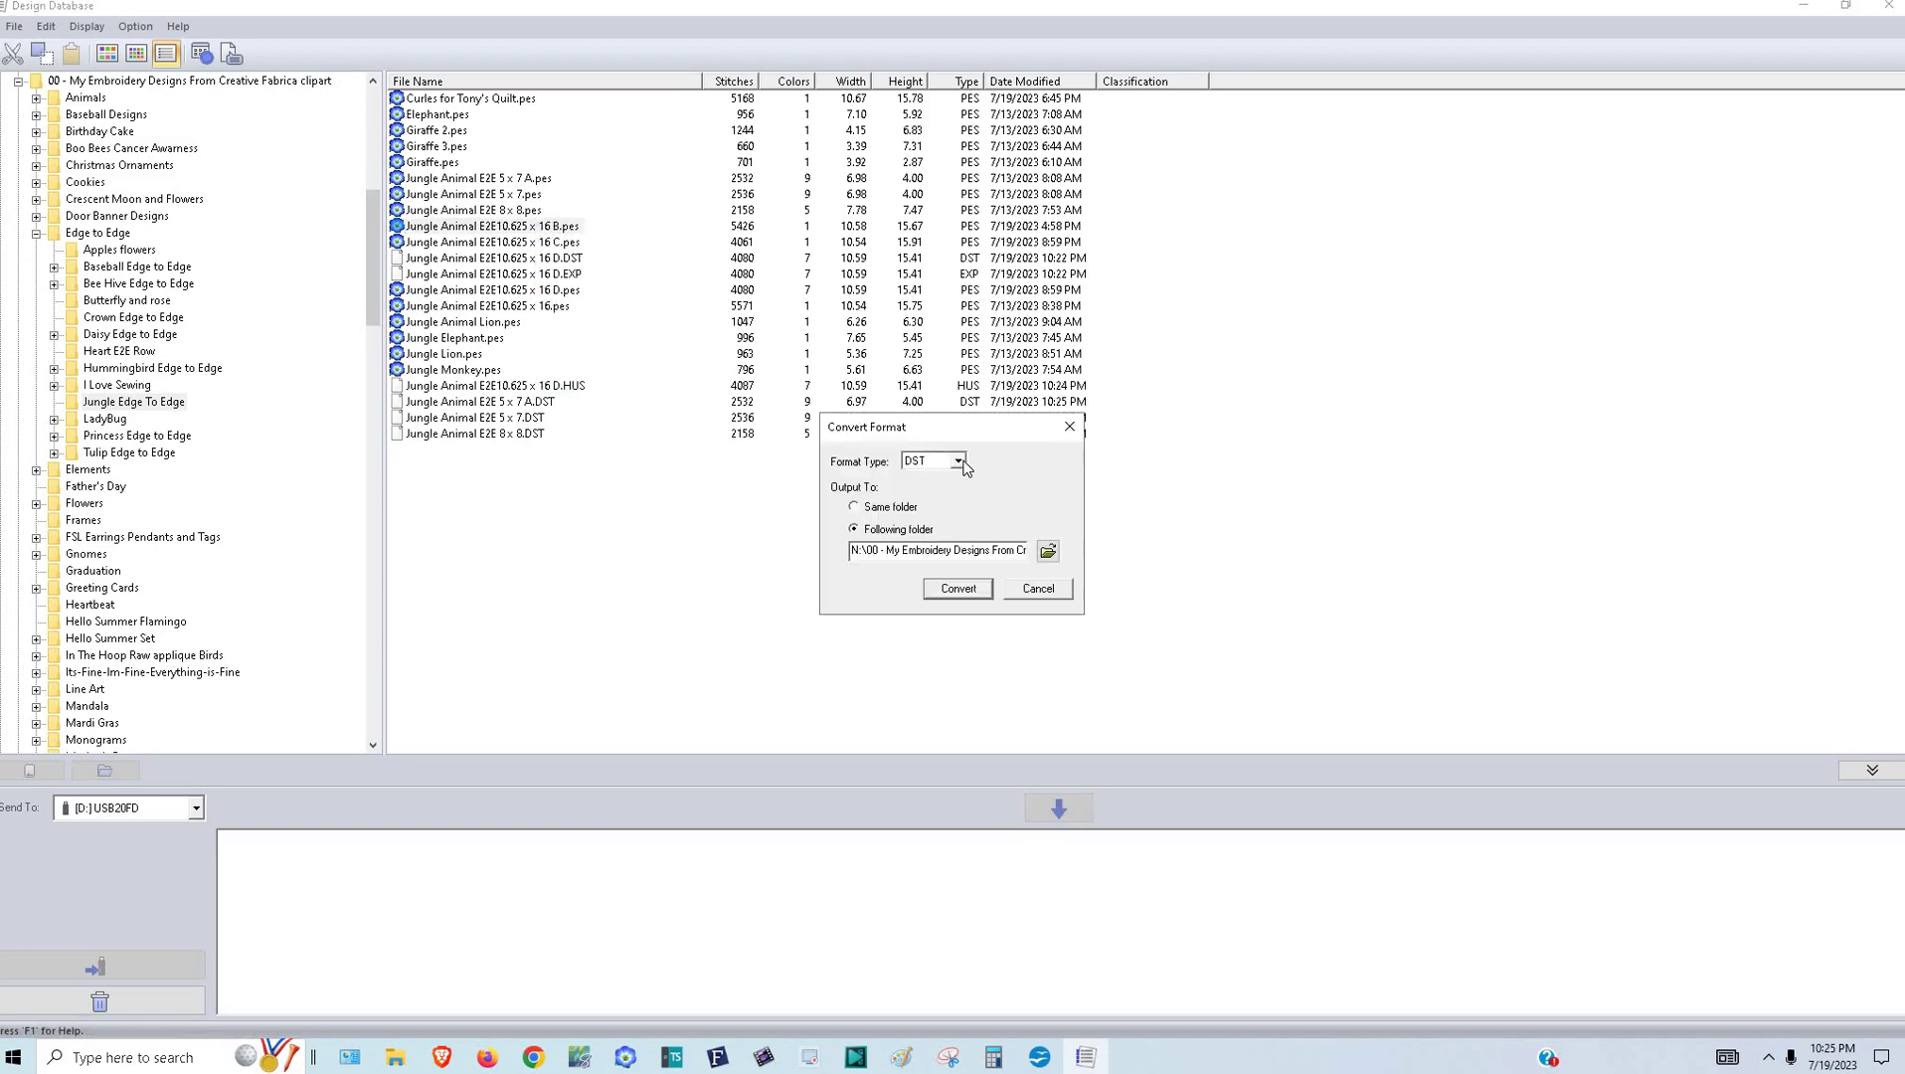
{"action": "left_click", "coordinate": [958, 462]}
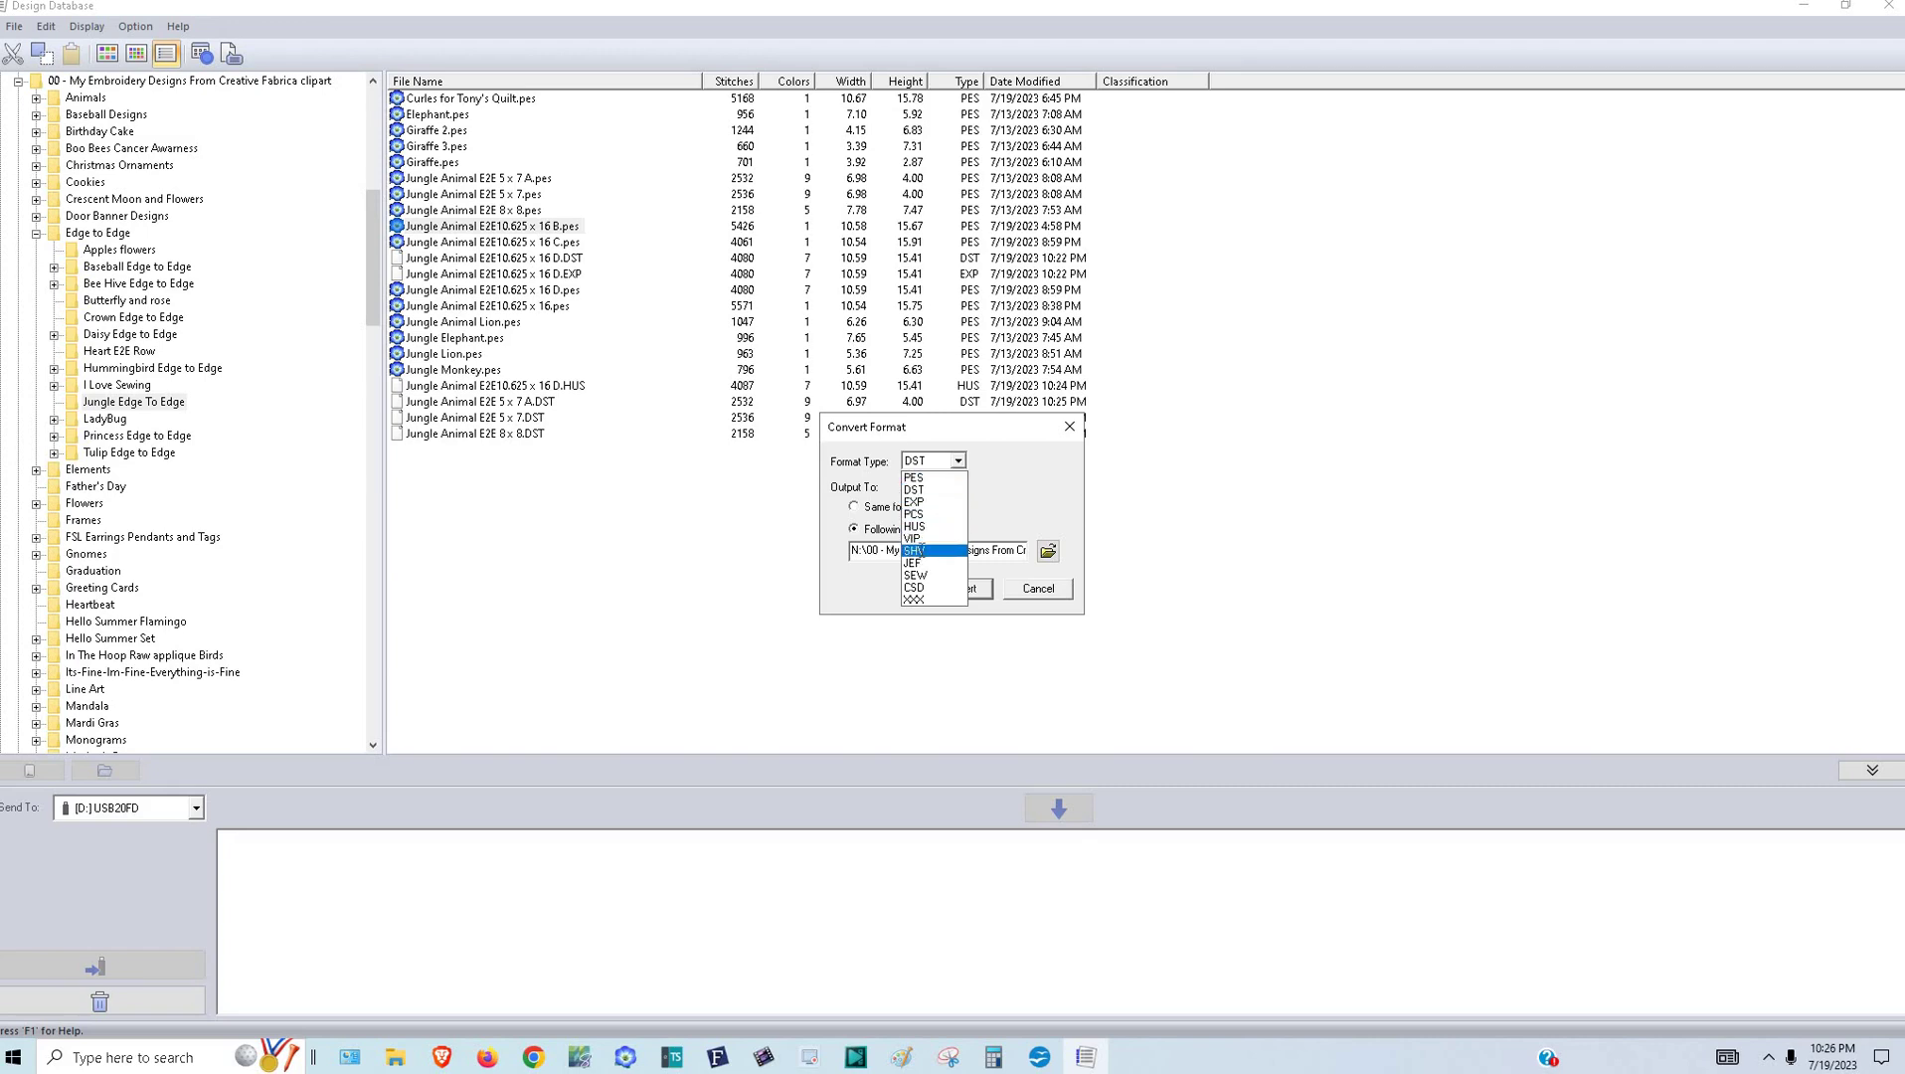
{"action": "left_click", "coordinate": [915, 550]}
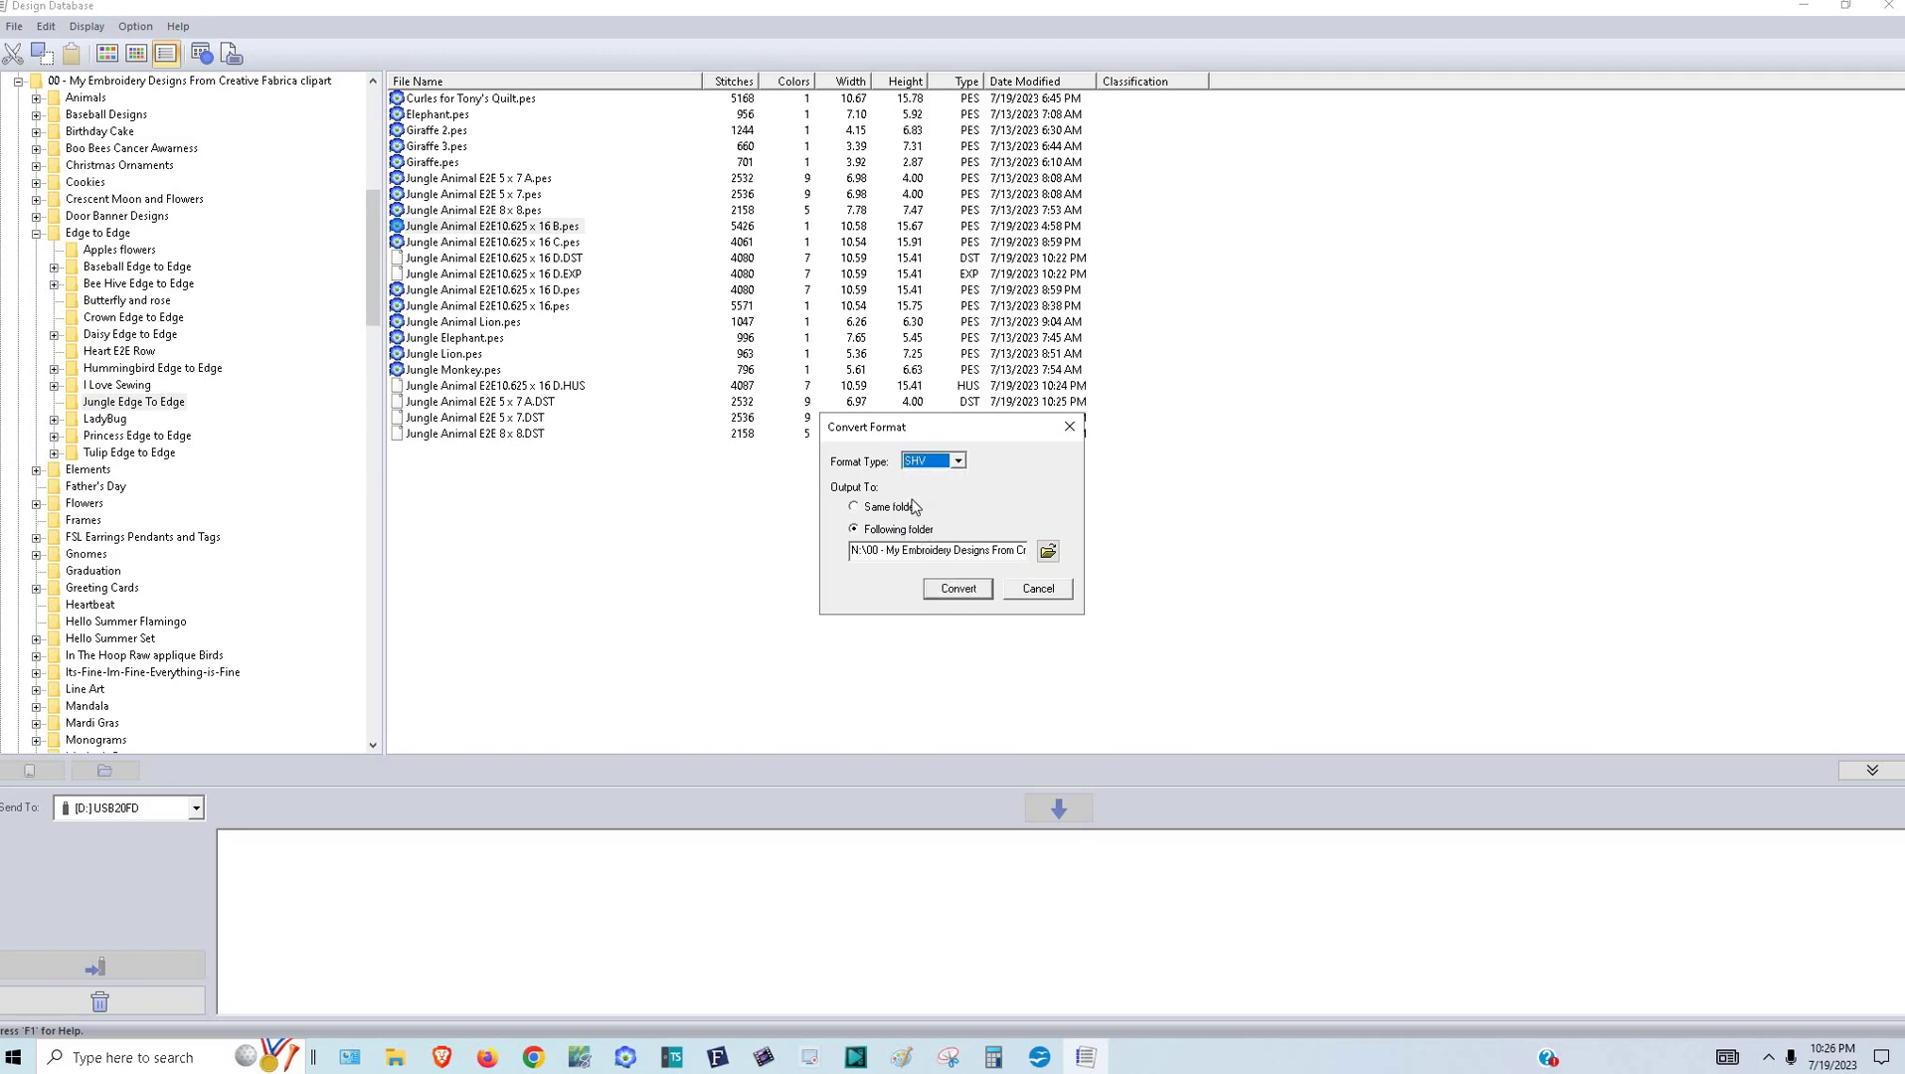
{"action": "left_click", "coordinate": [958, 588]}
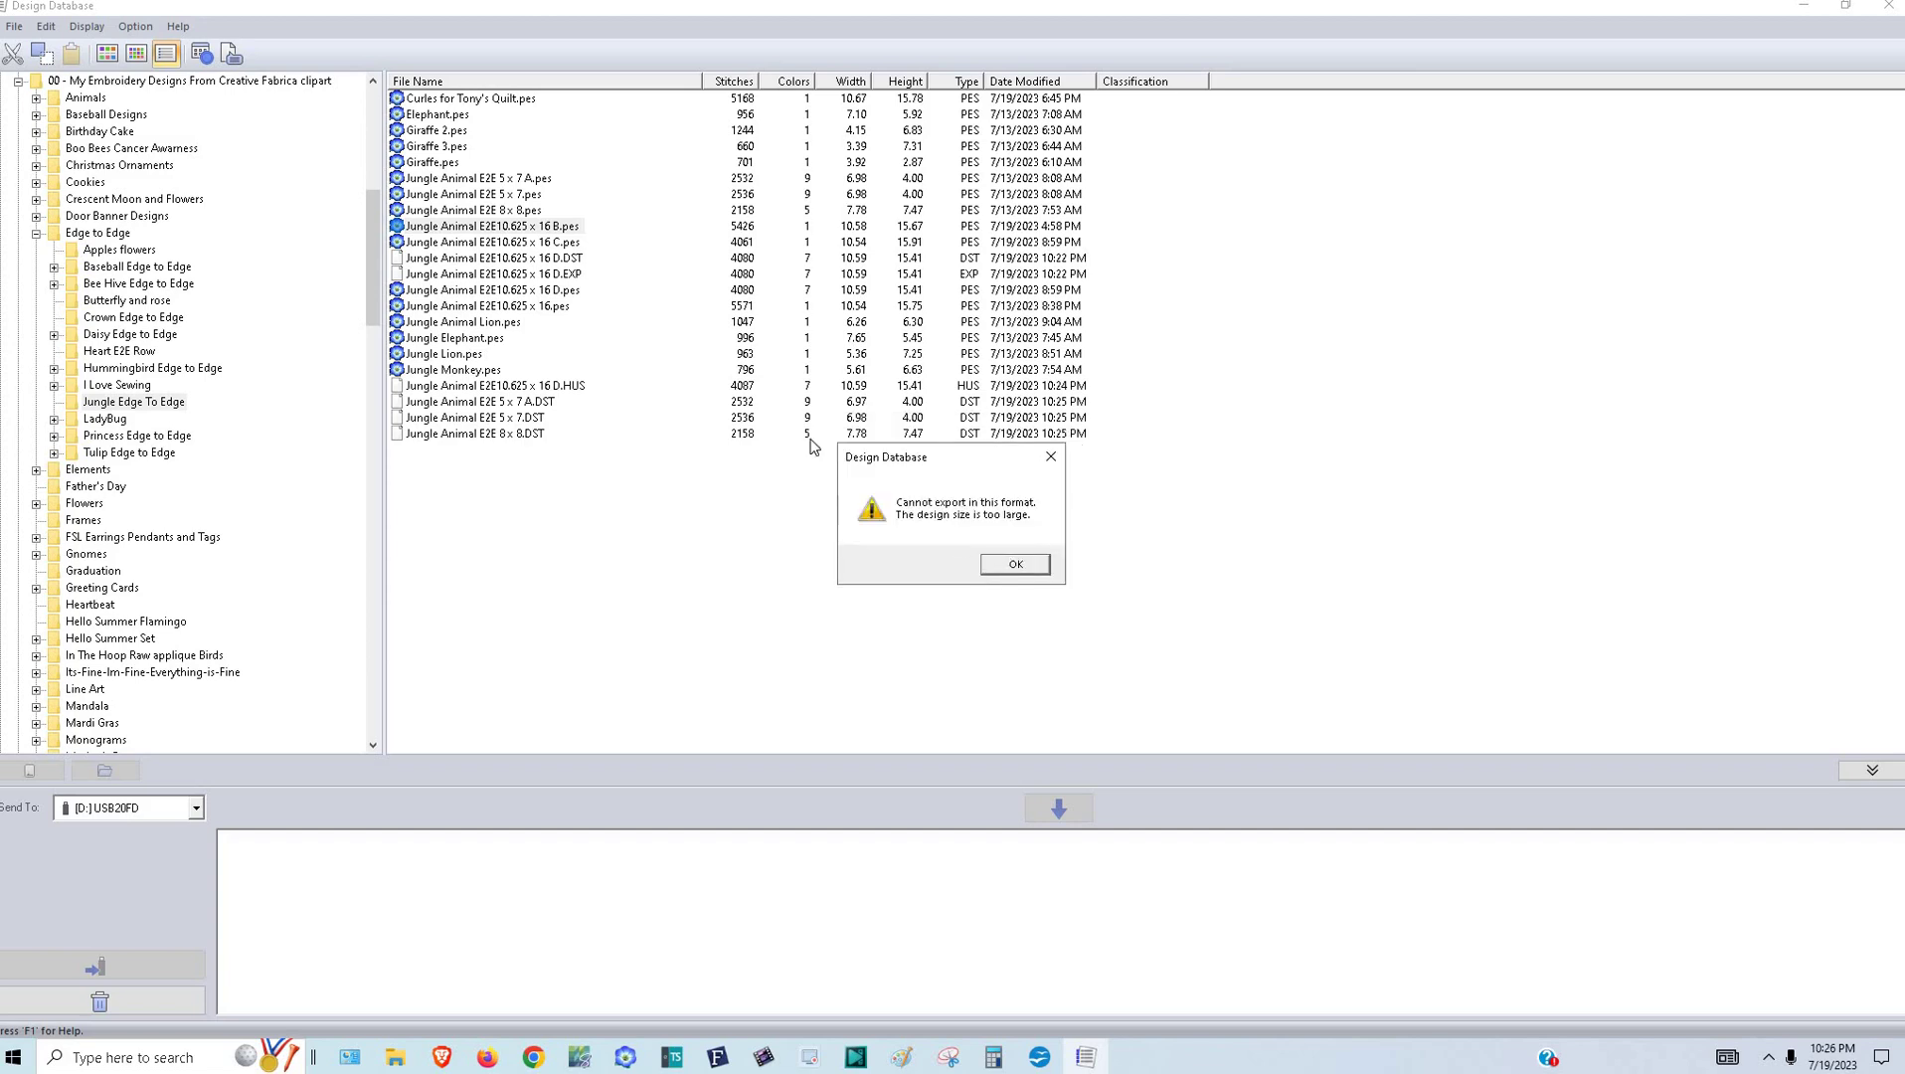
{"action": "key", "text": "Return"}
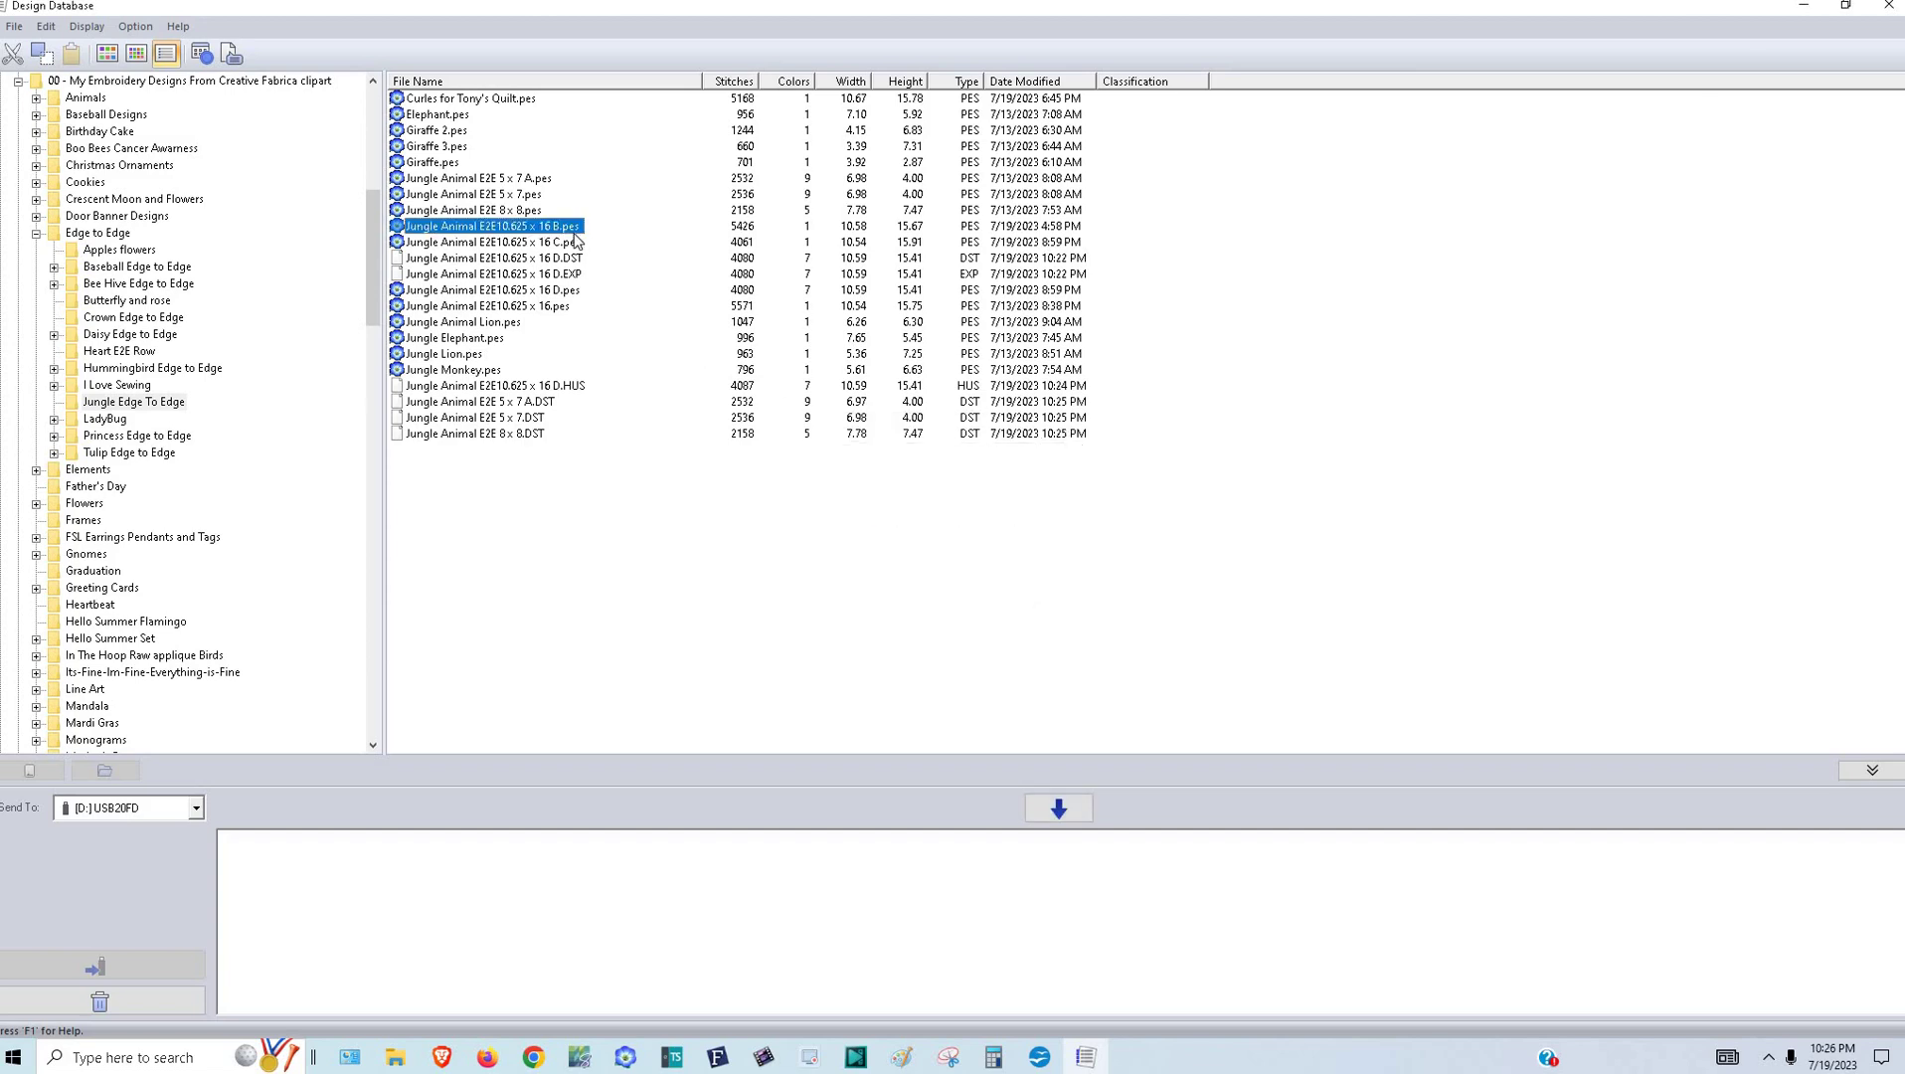
- Try to convert Jungle Animal E2E10.625 x 16 B.pes to JEF format in the chosen output folder
{"action": "right_click", "coordinate": [562, 225]}
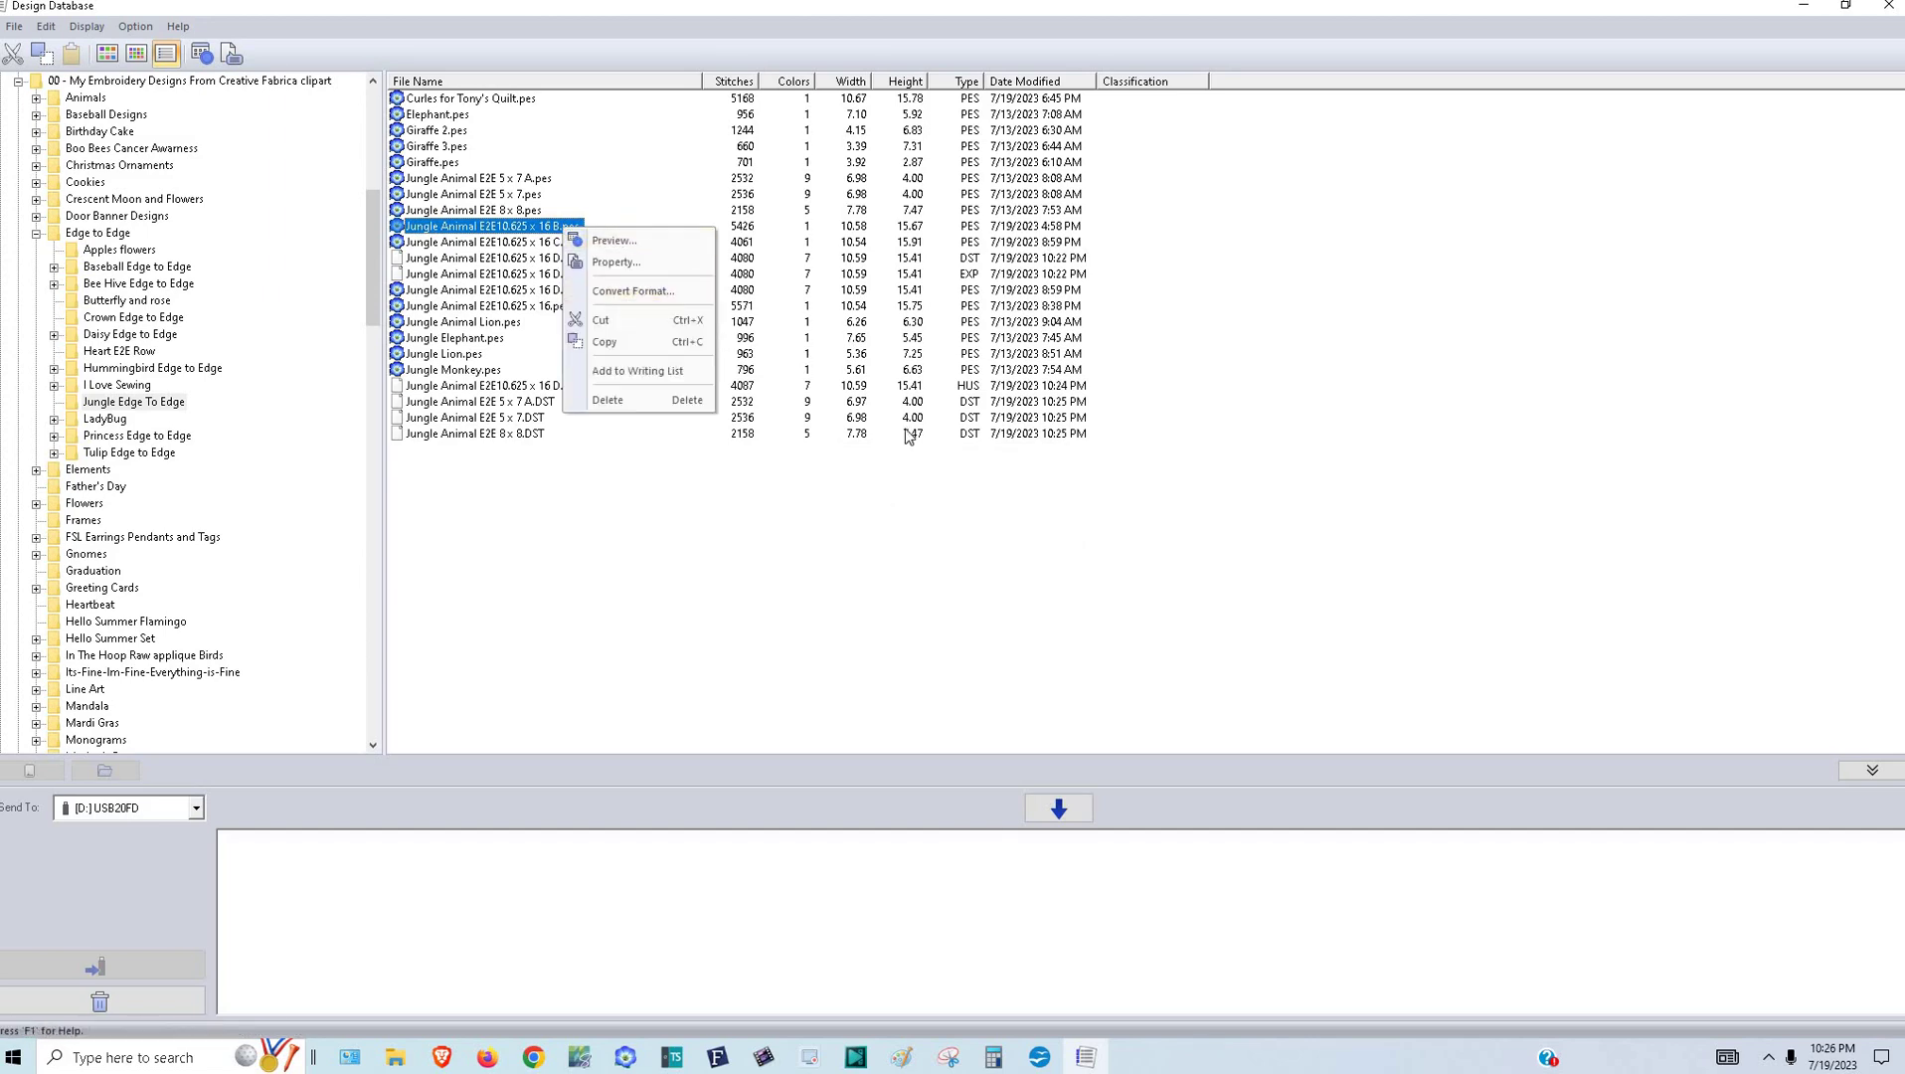
{"action": "left_click", "coordinate": [617, 294]}
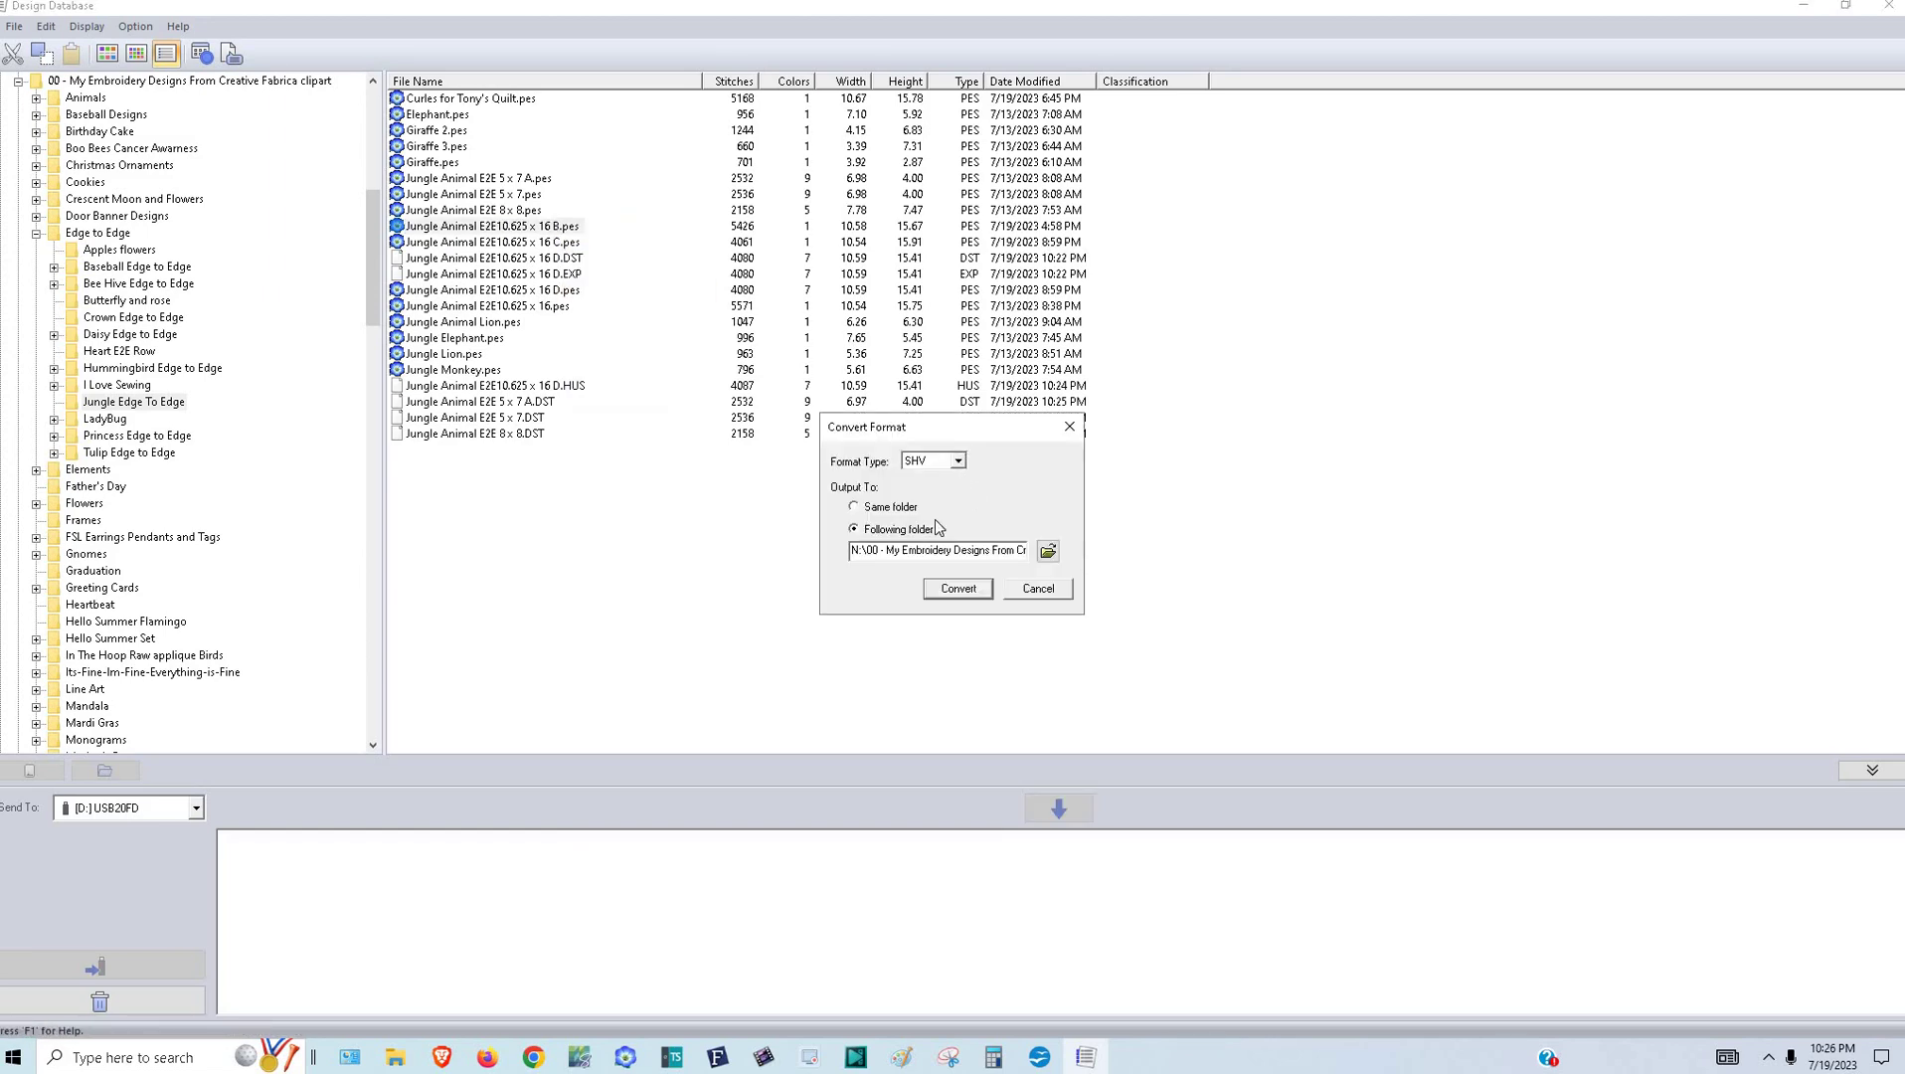
{"action": "left_click", "coordinate": [958, 461]}
{"action": "left_click", "coordinate": [959, 583]}
{"action": "left_click", "coordinate": [974, 589]}
{"action": "key", "text": "Return"}
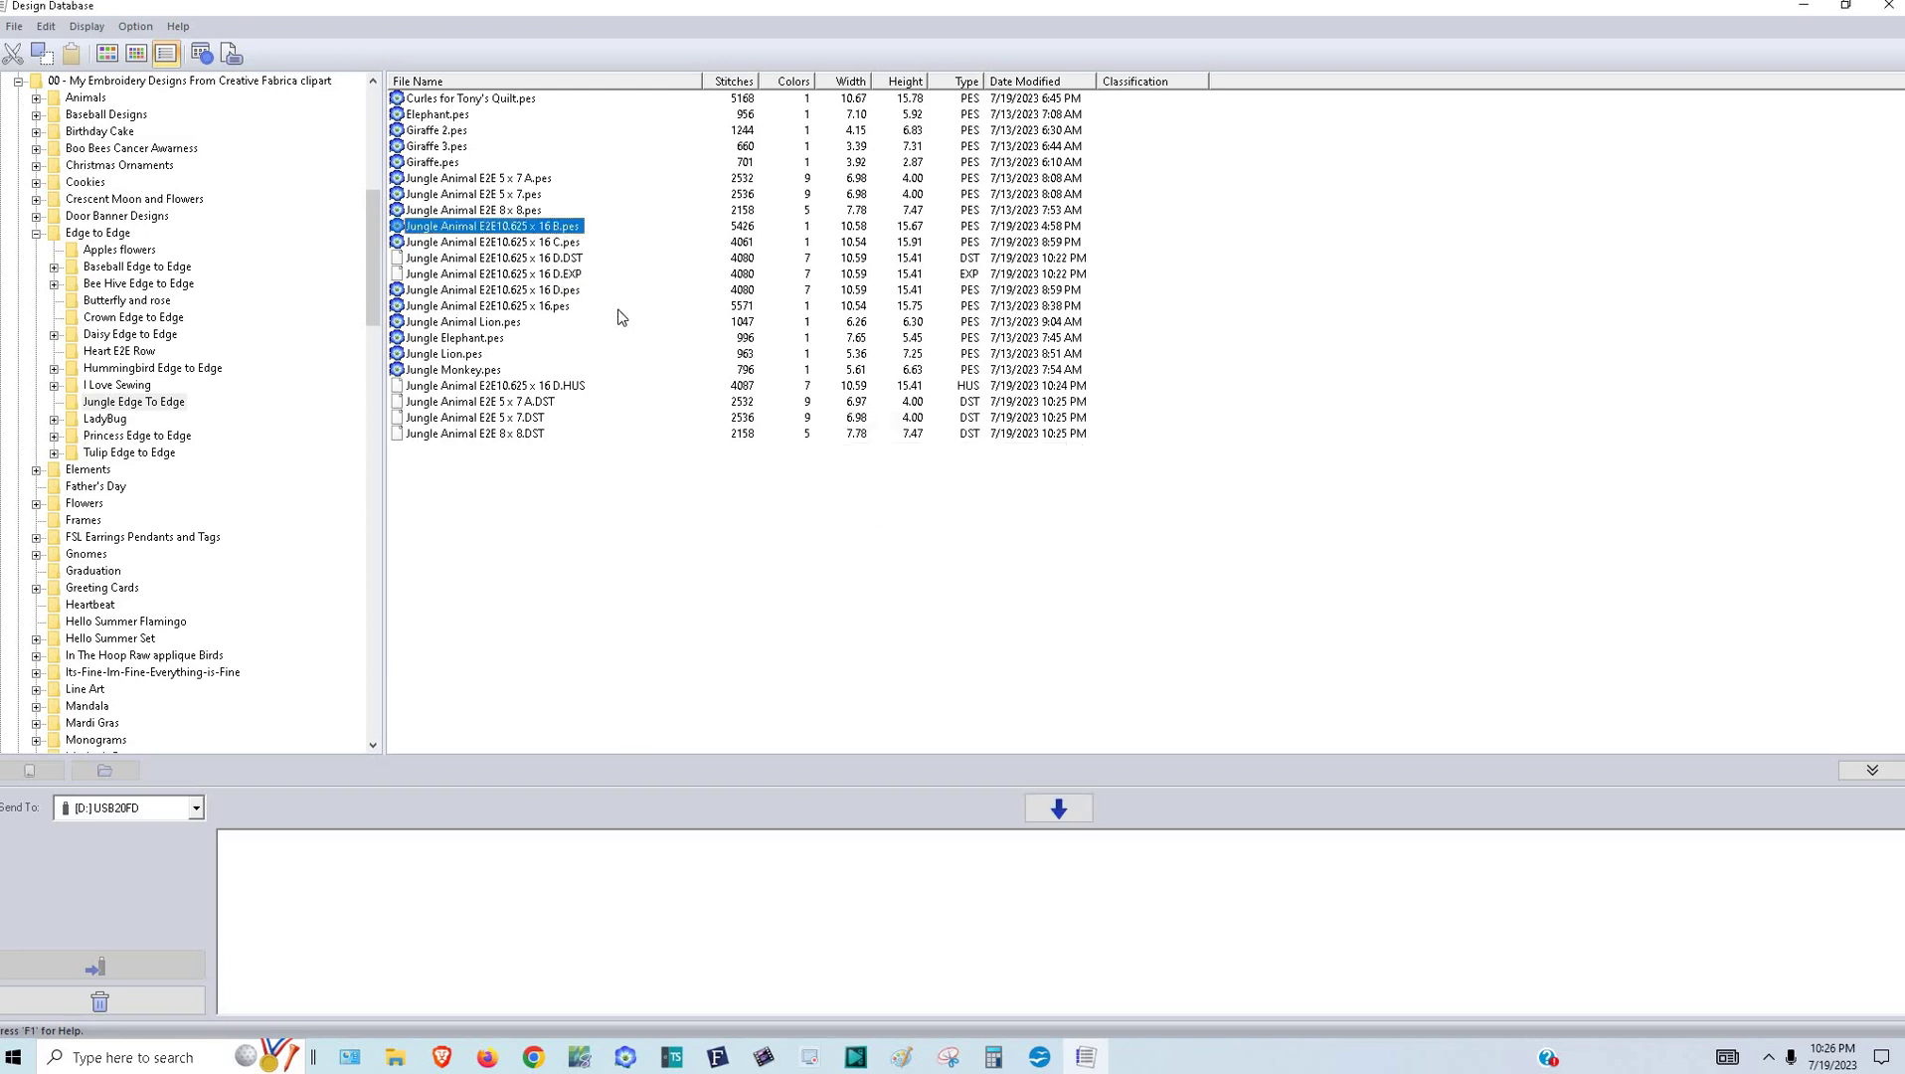
{"action": "right_click", "coordinate": [559, 227]}
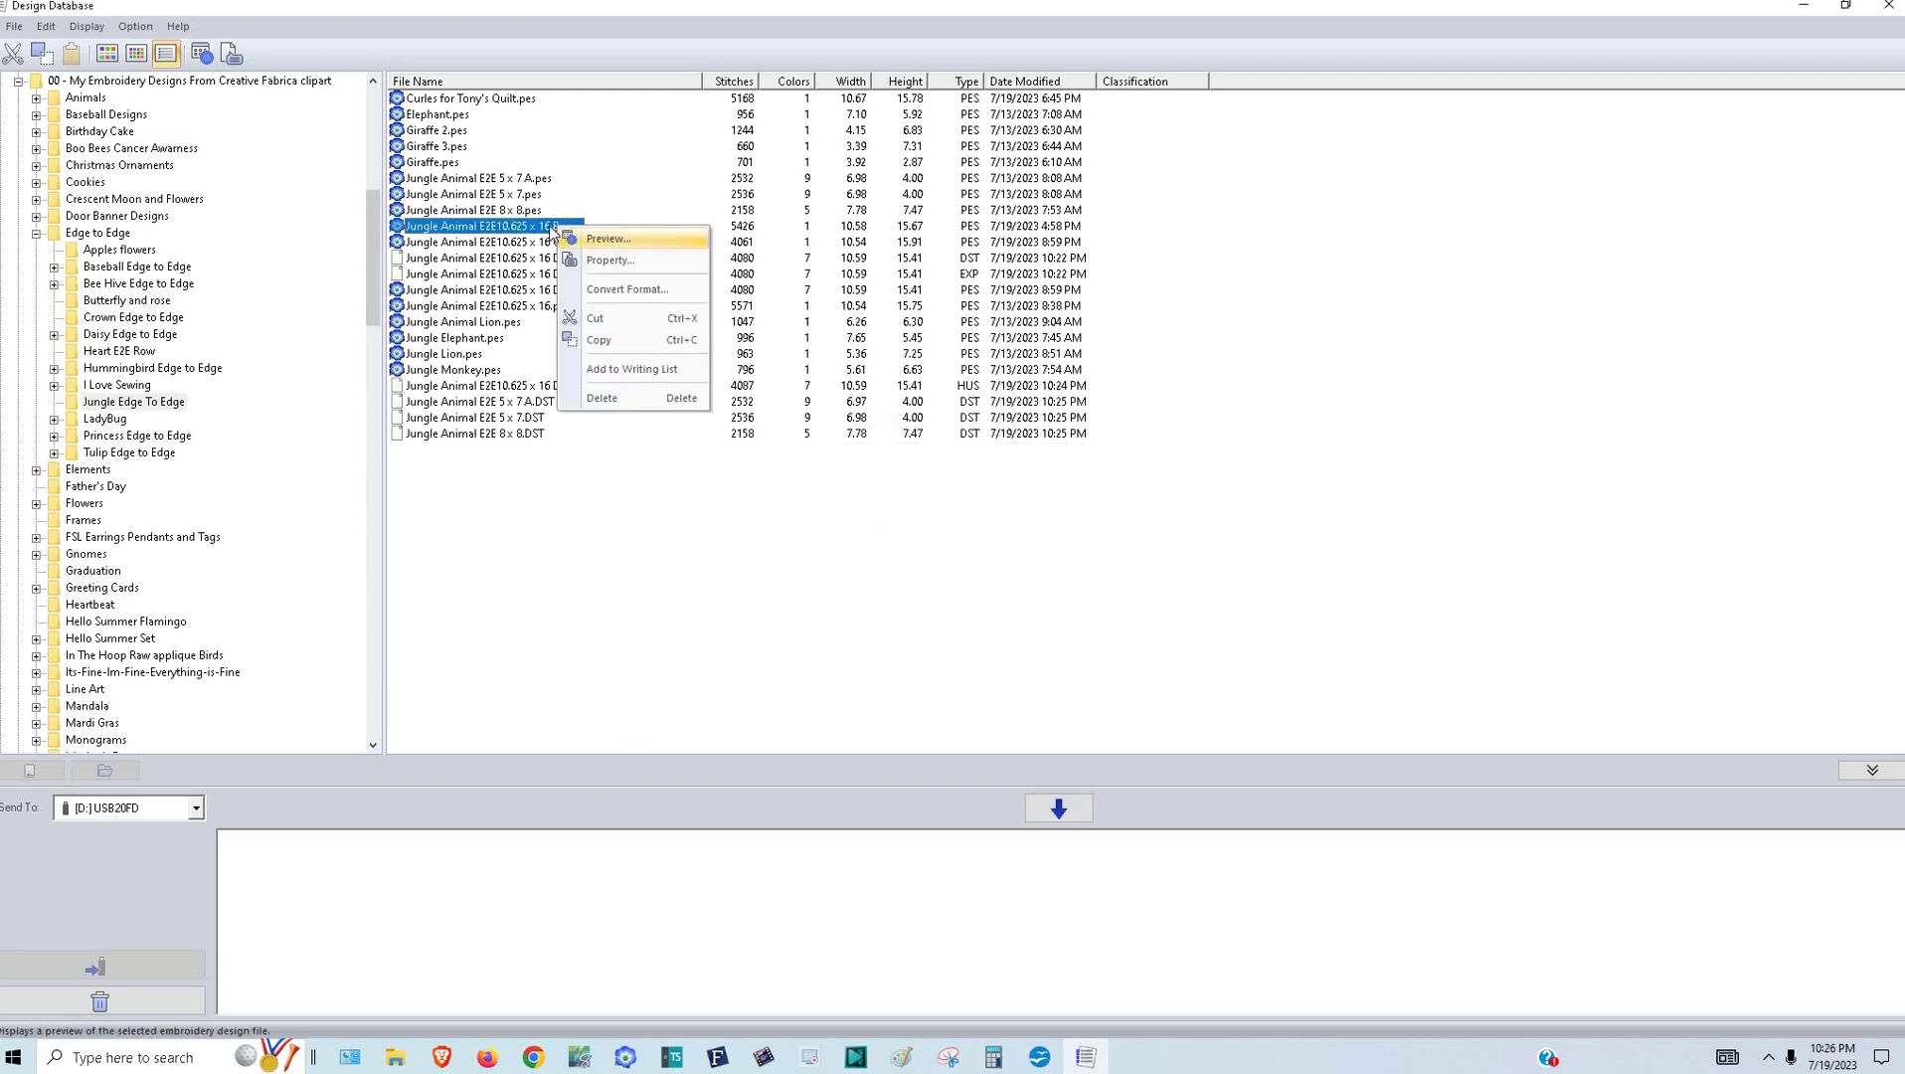
{"action": "left_click", "coordinate": [618, 289]}
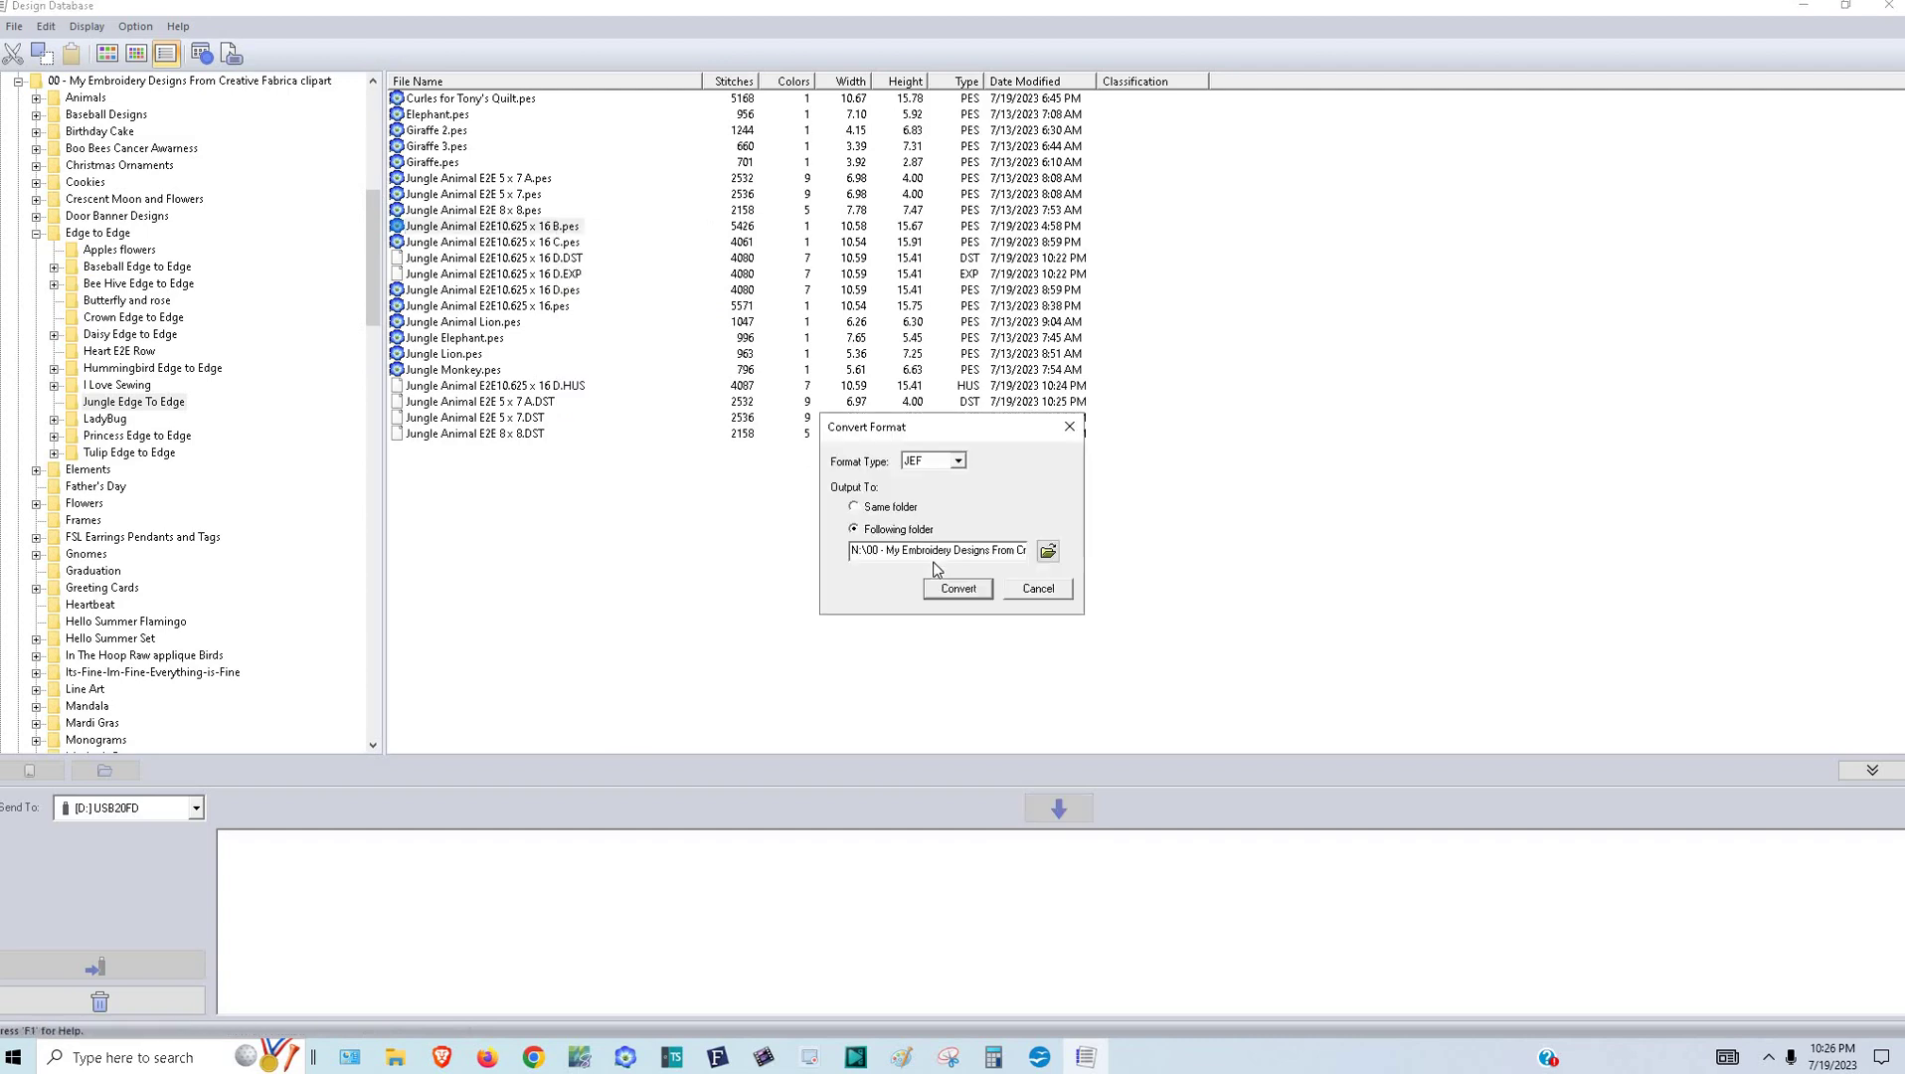
{"action": "left_click", "coordinate": [1037, 588]}
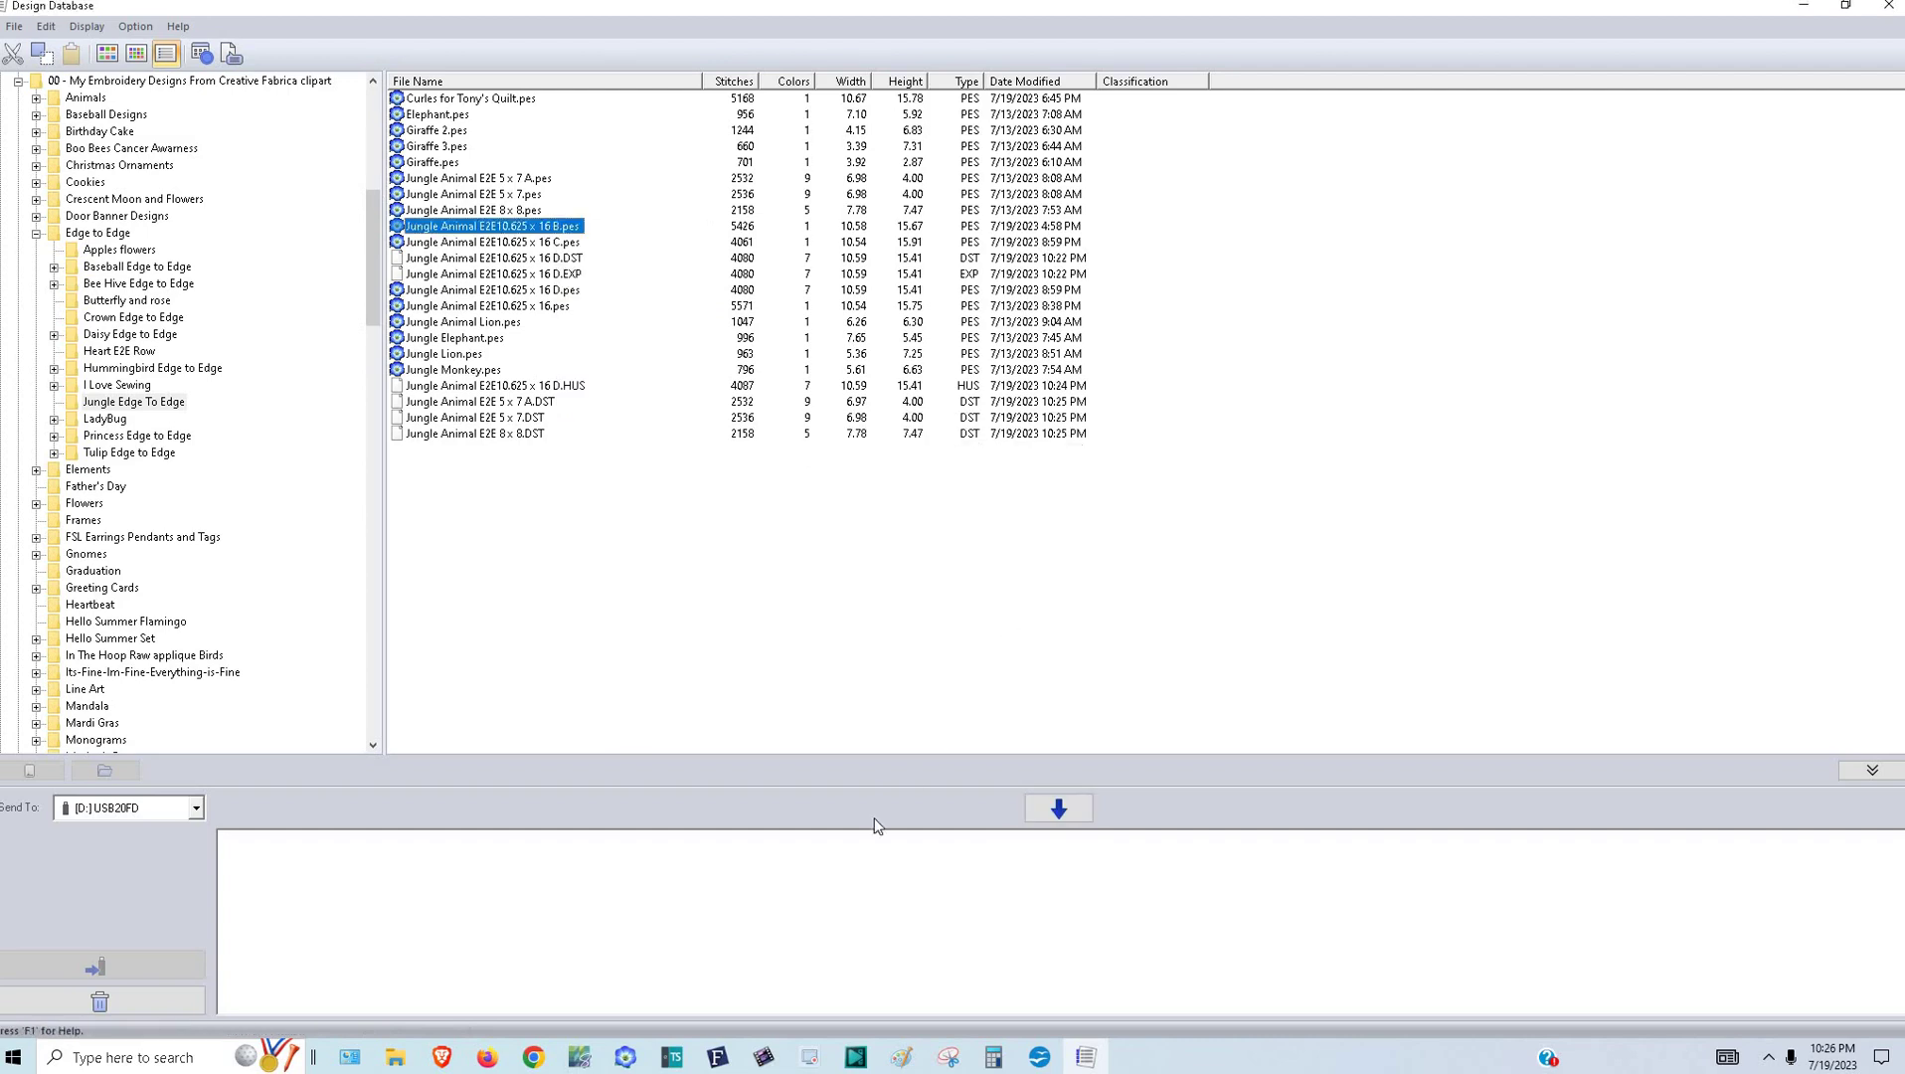
- Switch to Embroidery Tool Shed, dismiss its welcome window, and browse to the Jungle Edge To Edge folder for opening designs
{"action": "left_click", "coordinate": [676, 1060]}
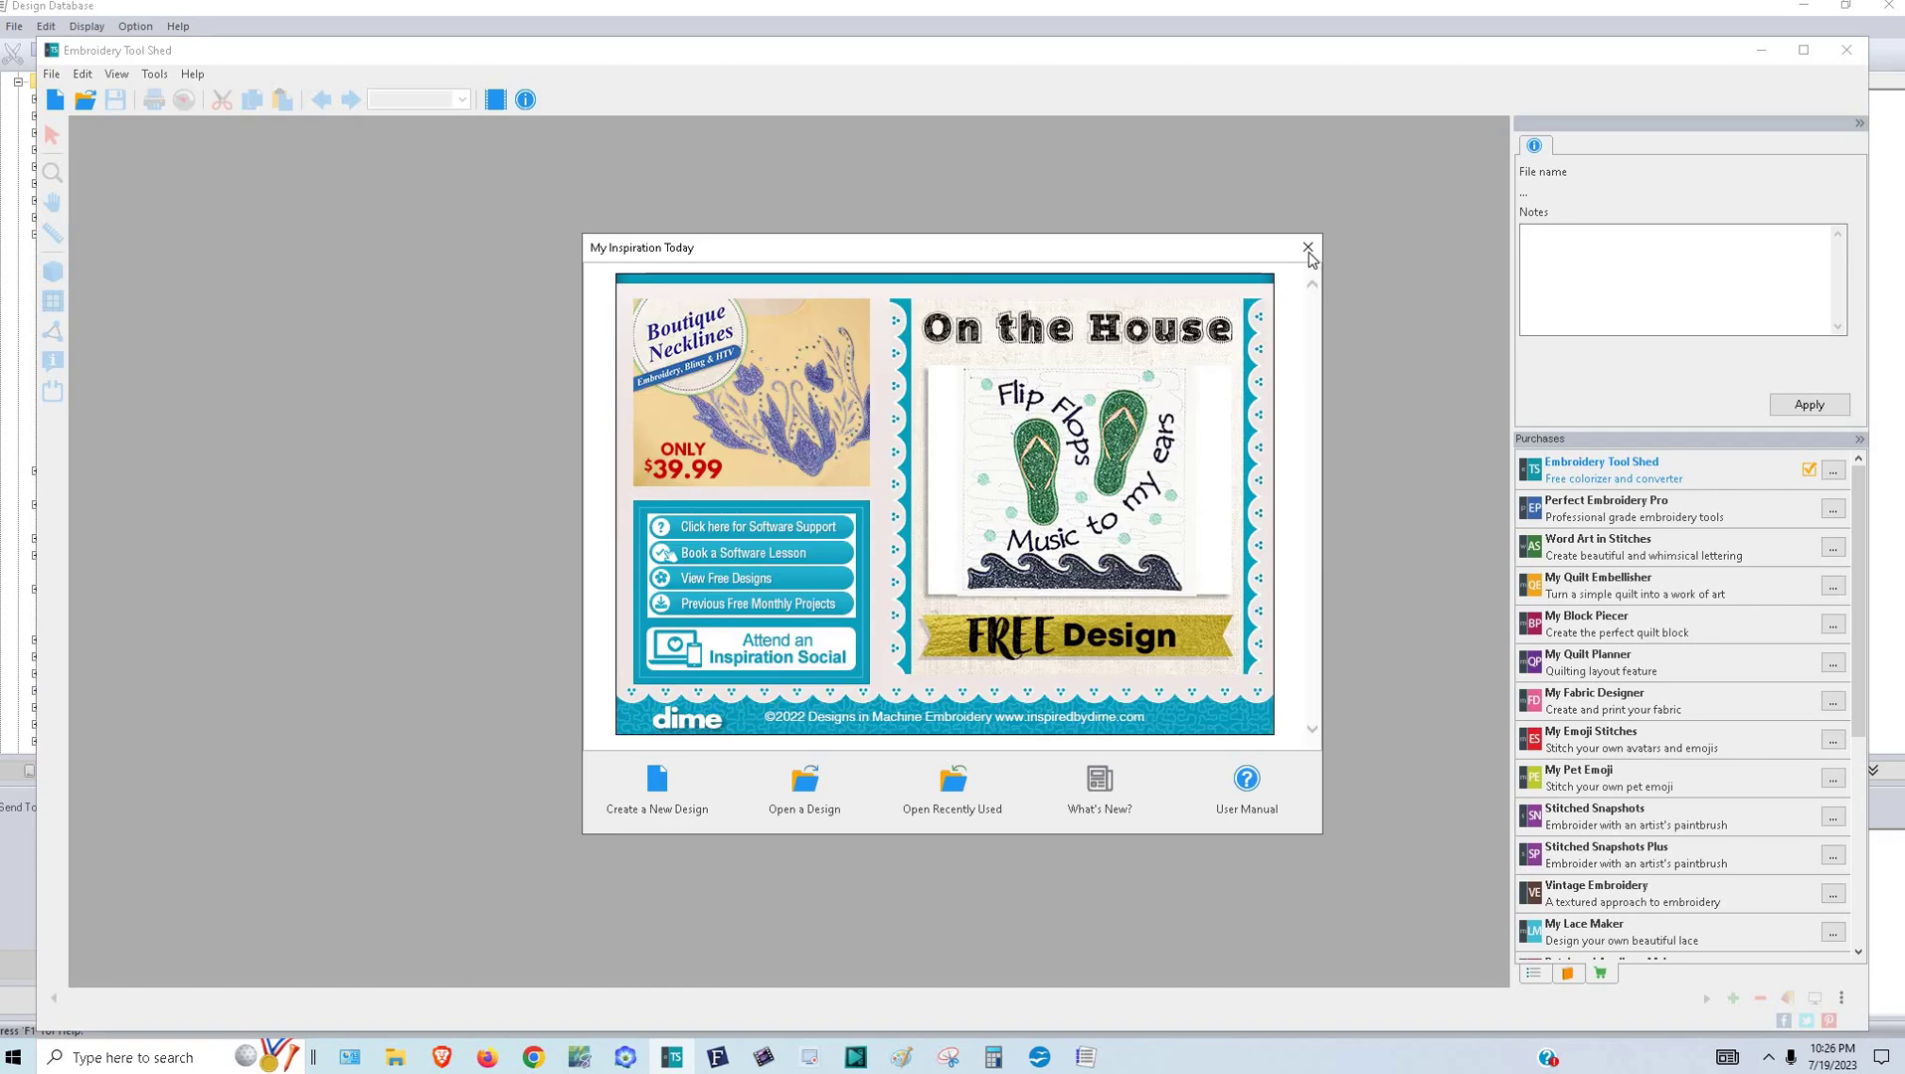
{"action": "left_click", "coordinate": [1307, 248]}
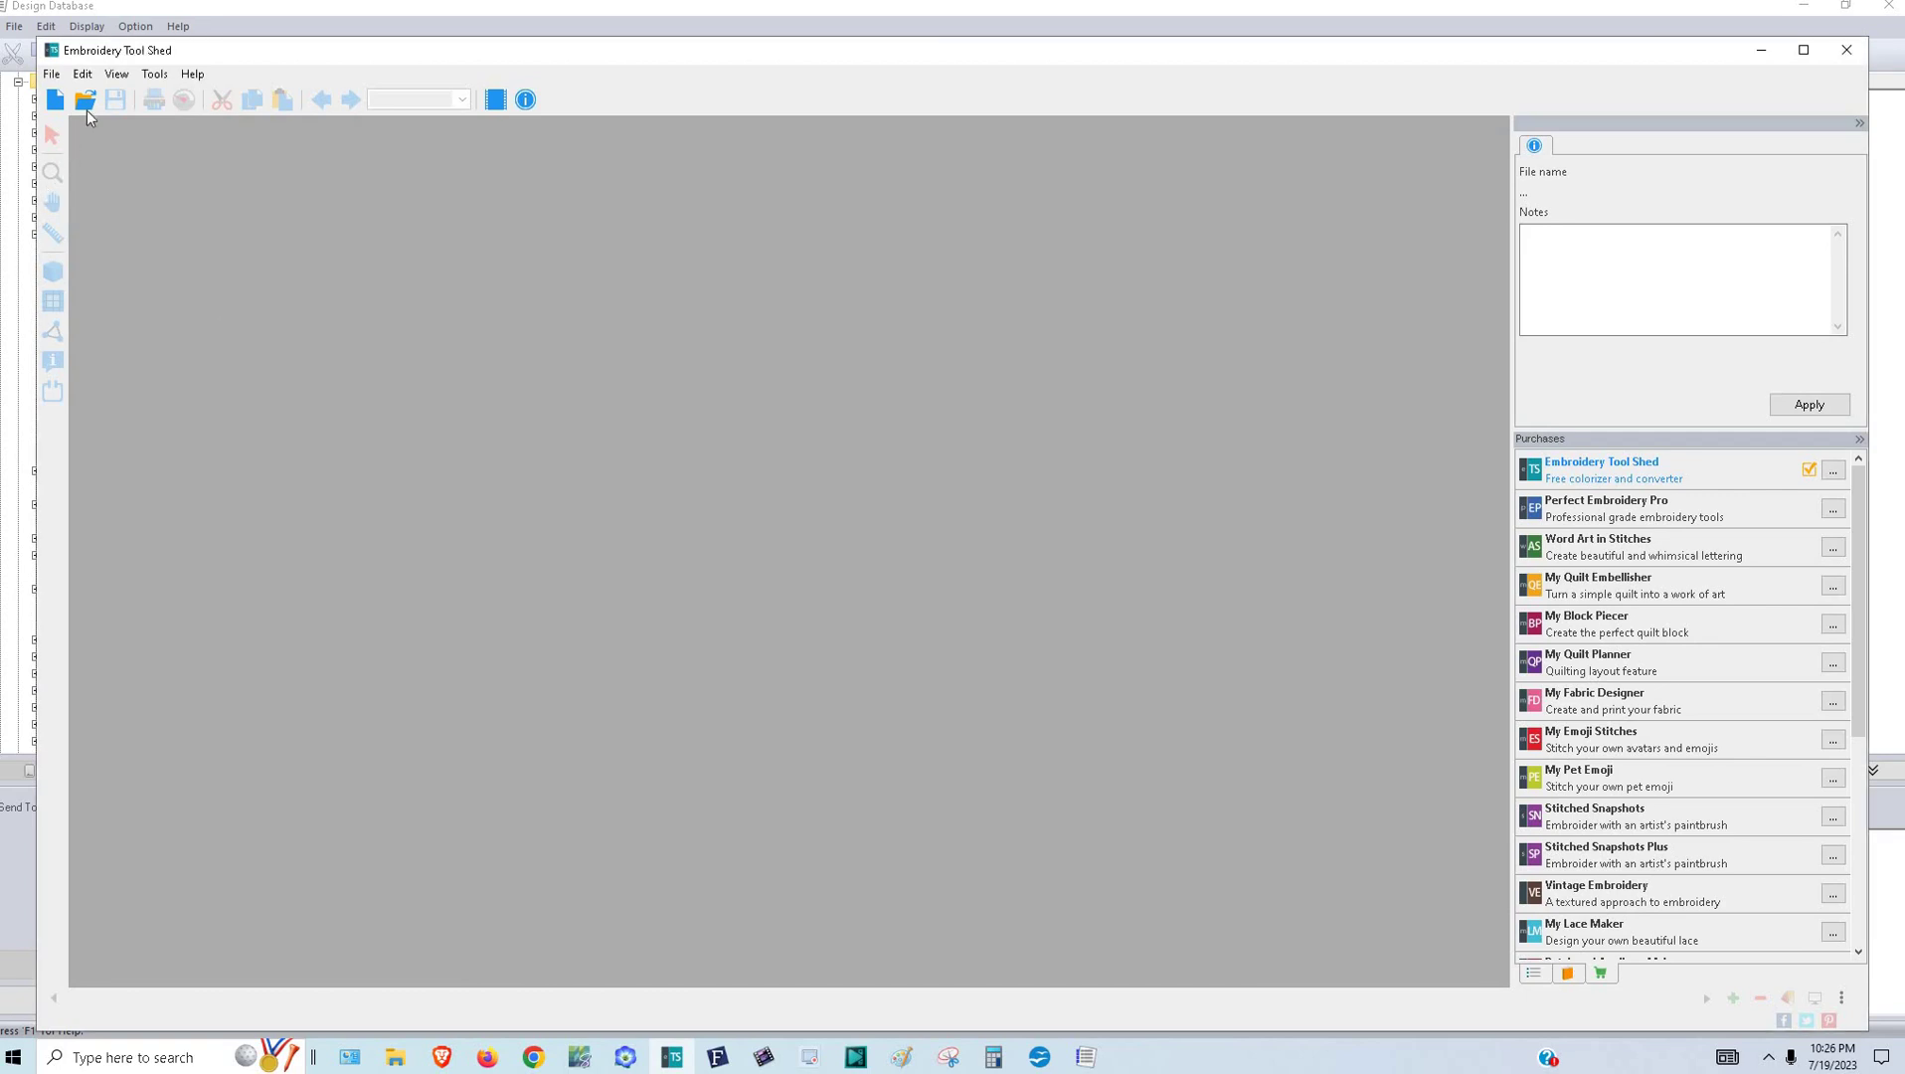
{"action": "left_click", "coordinate": [51, 74]}
{"action": "left_click", "coordinate": [82, 120]}
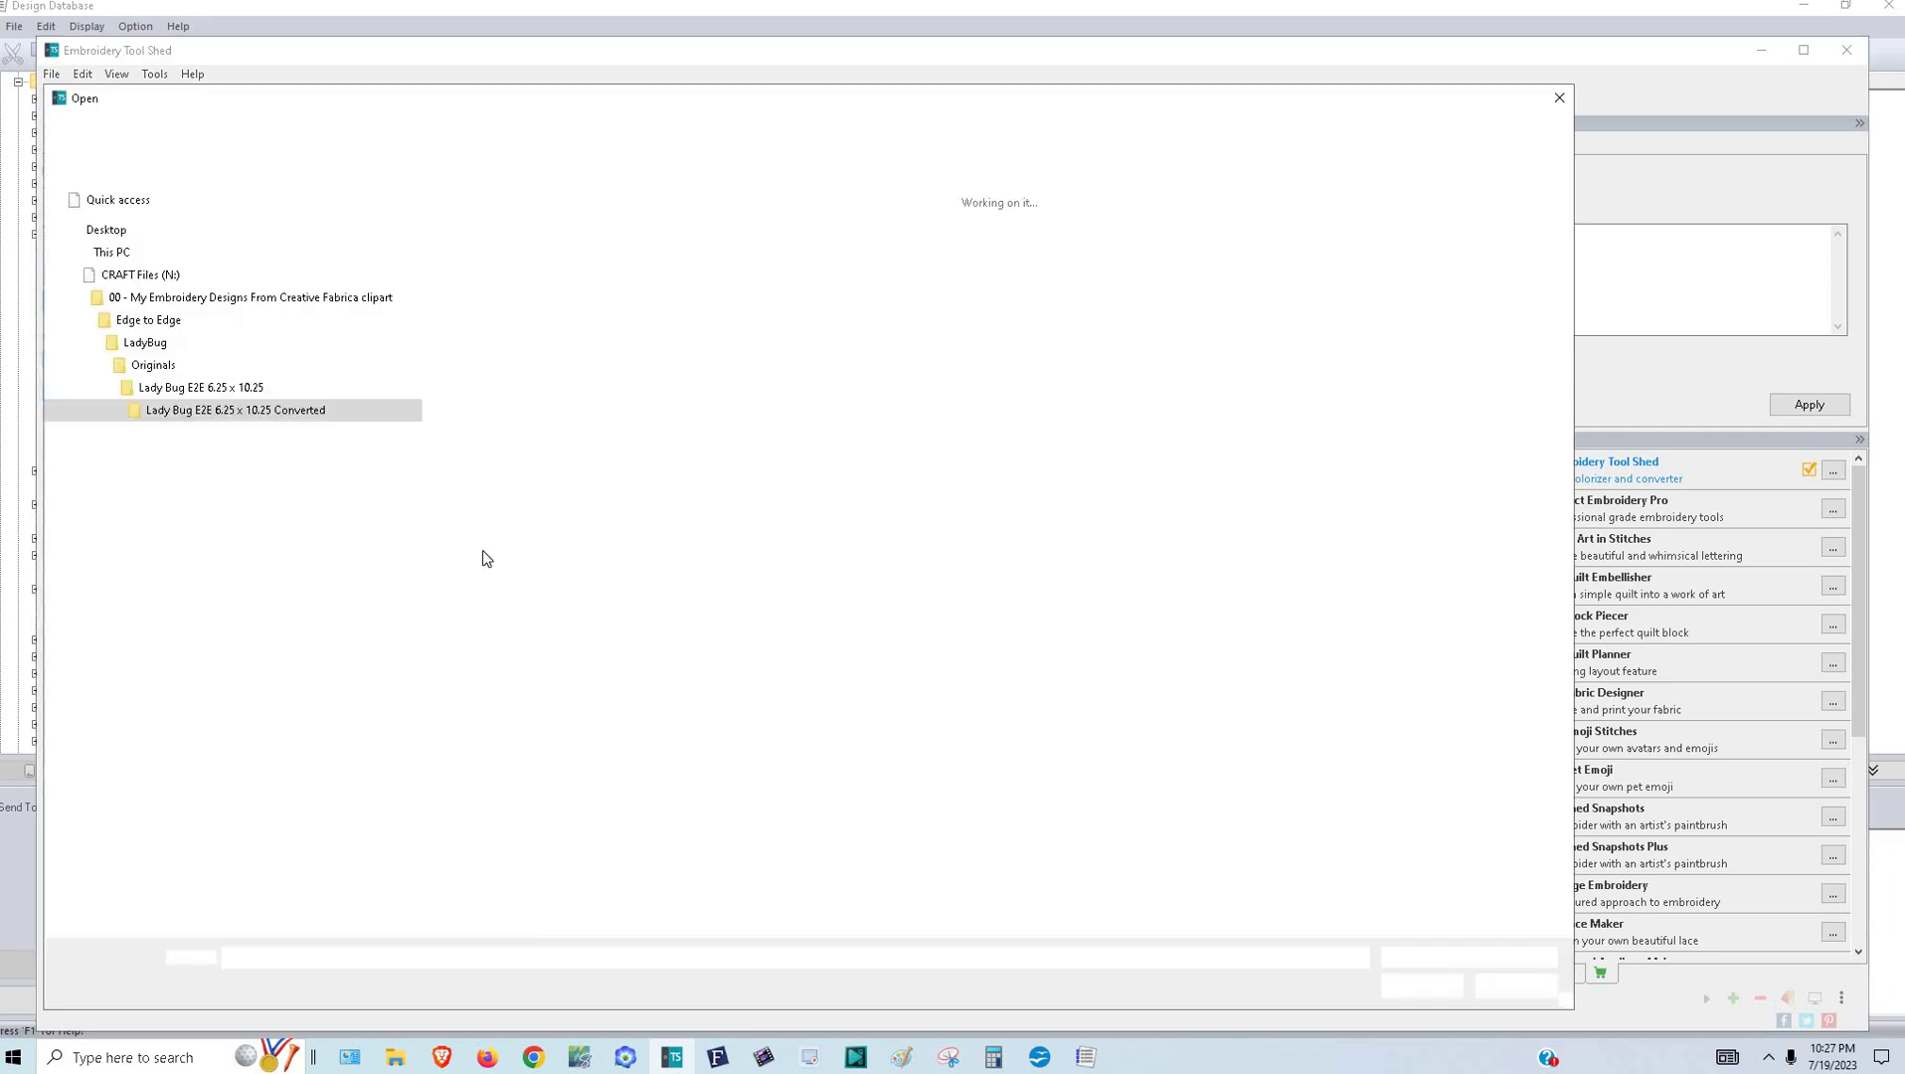
{"action": "scroll", "coordinate": [310, 709], "scroll_direction": "down", "scroll_amount": 3}
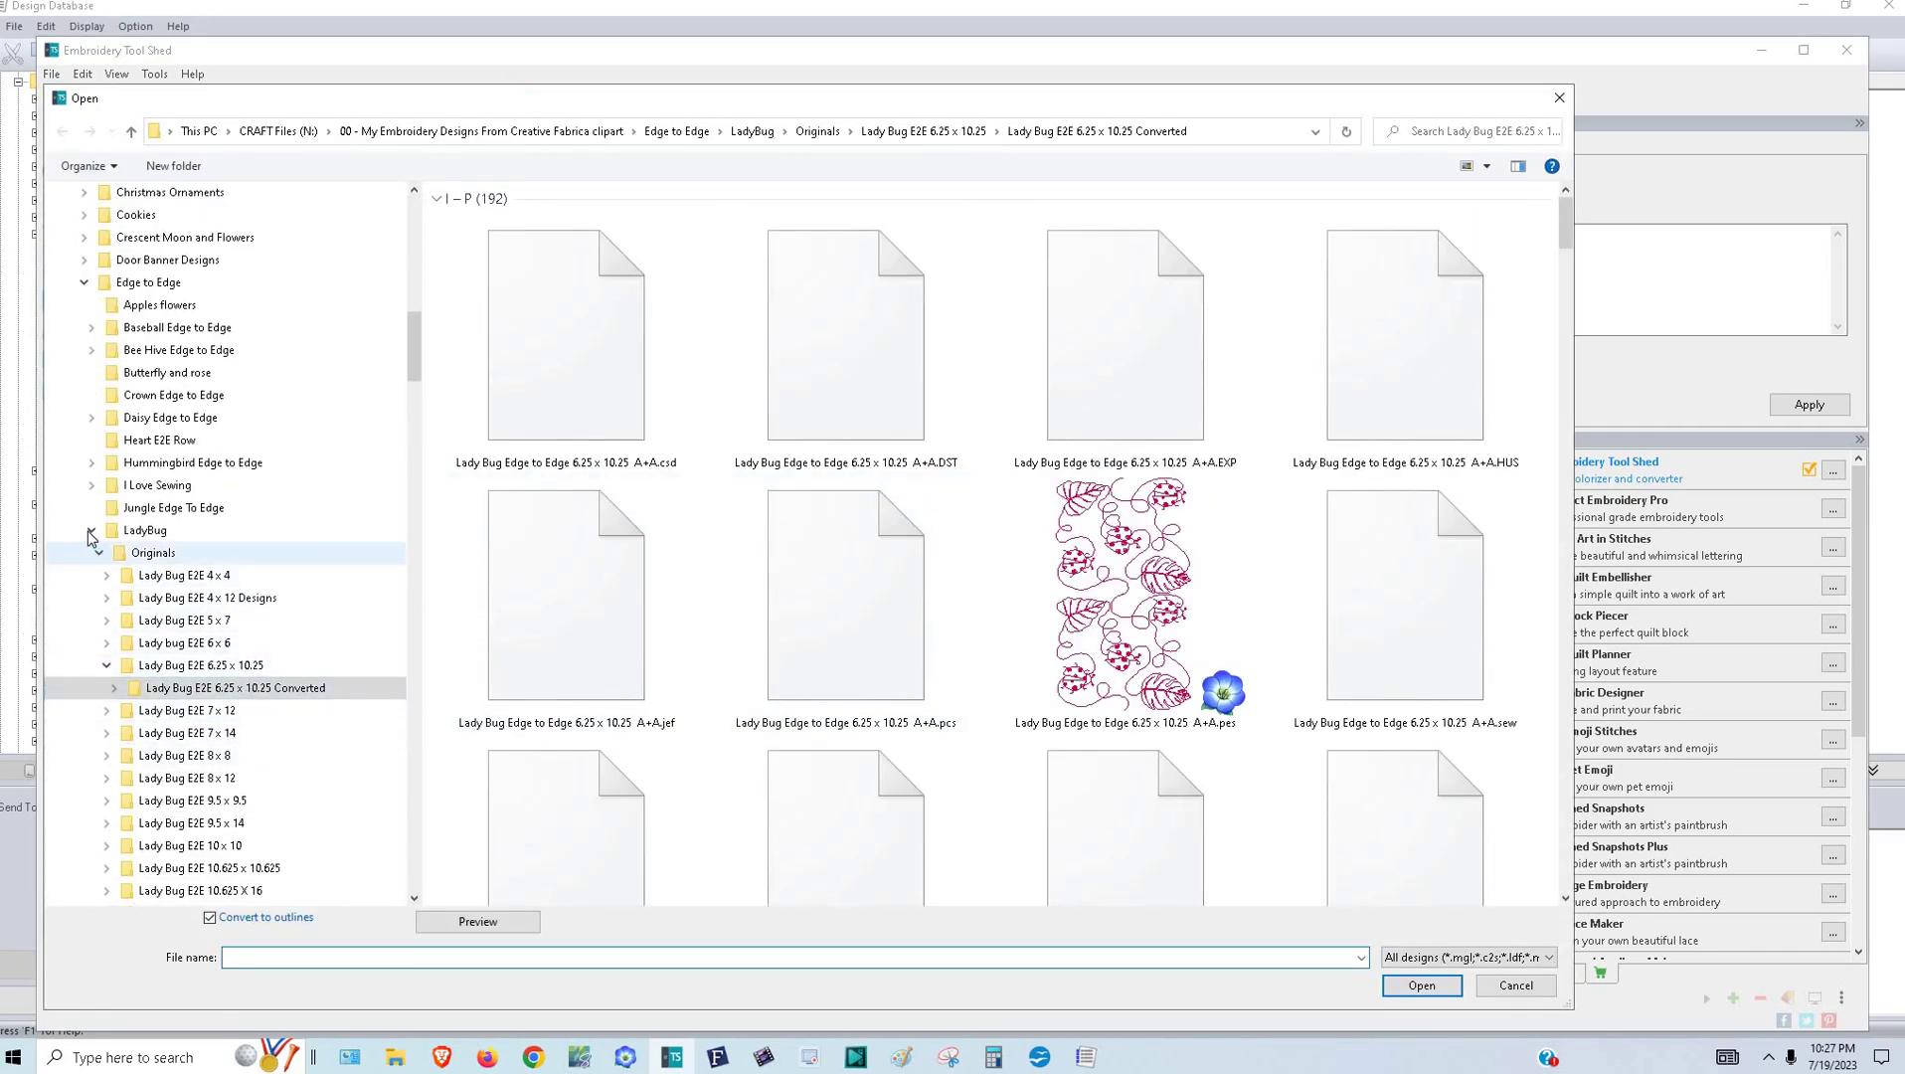
{"action": "left_click", "coordinate": [90, 534]}
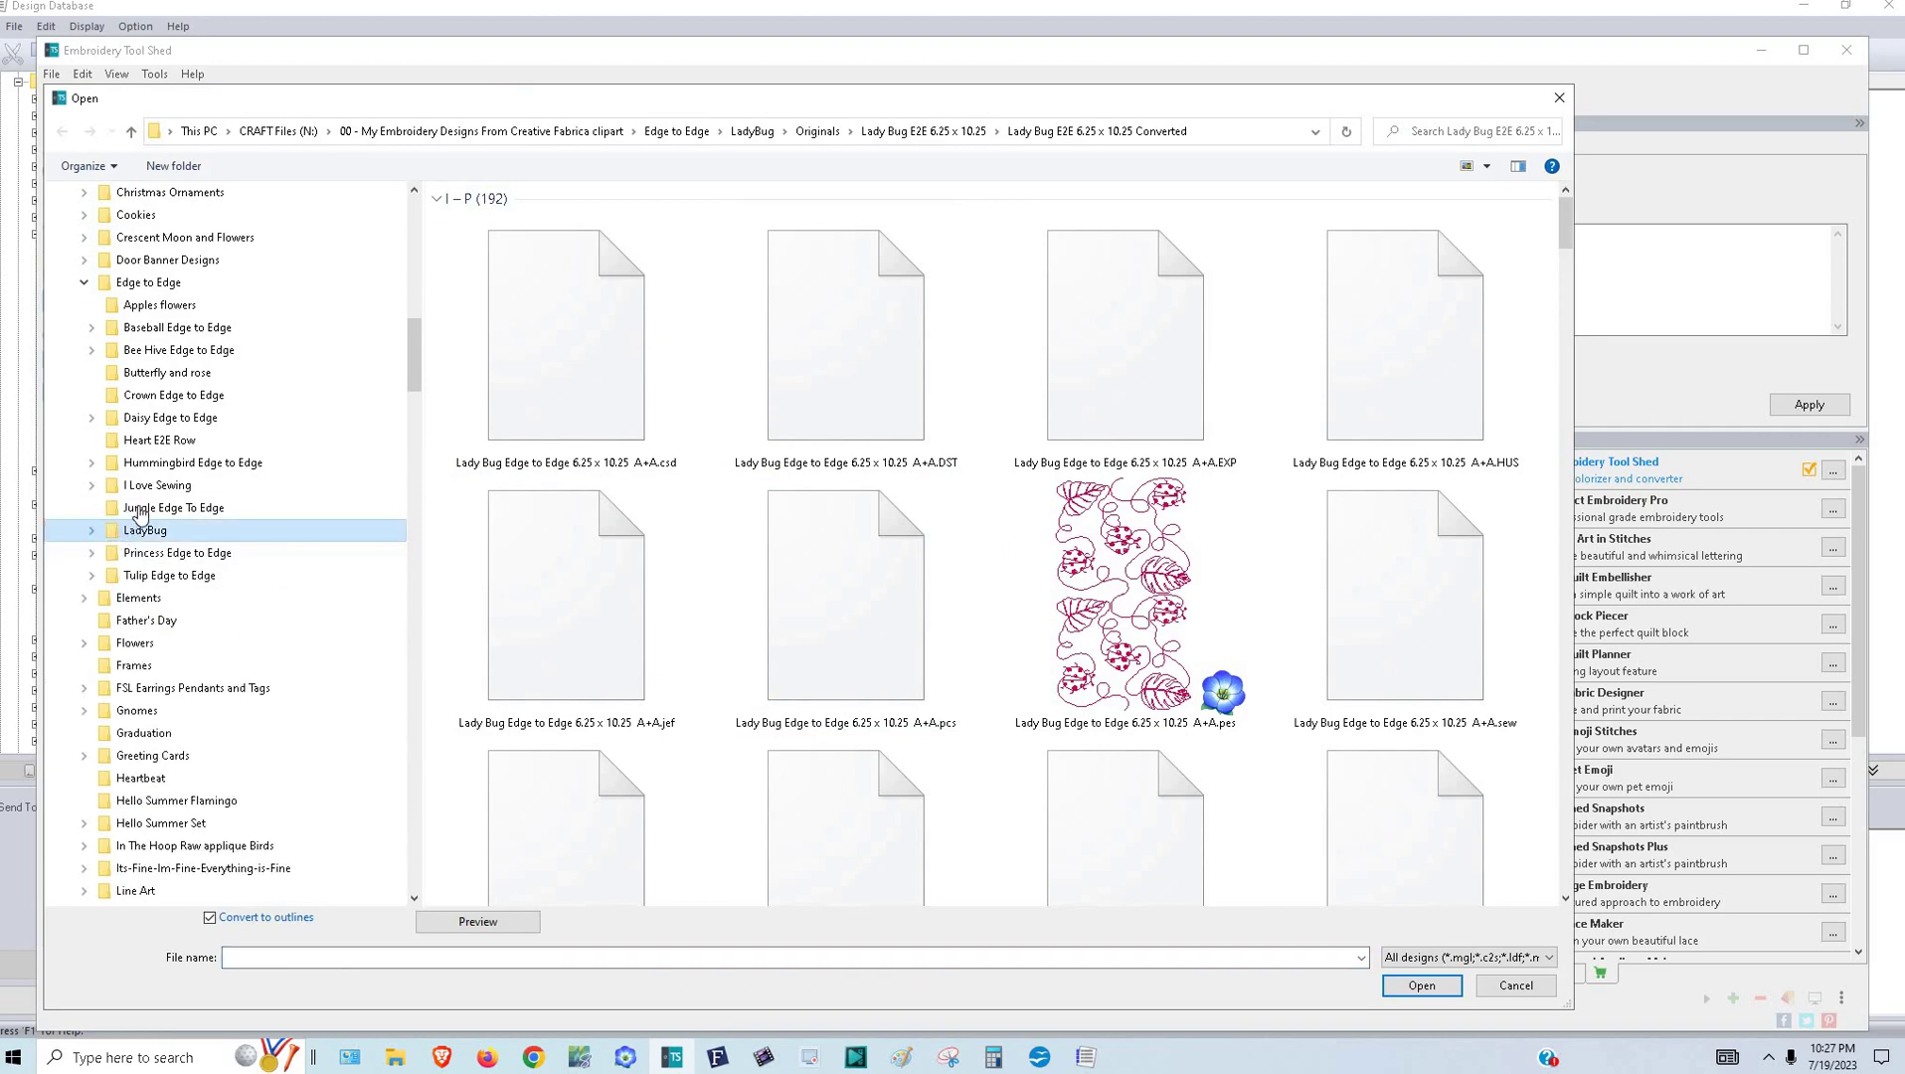
{"action": "left_click", "coordinate": [199, 511]}
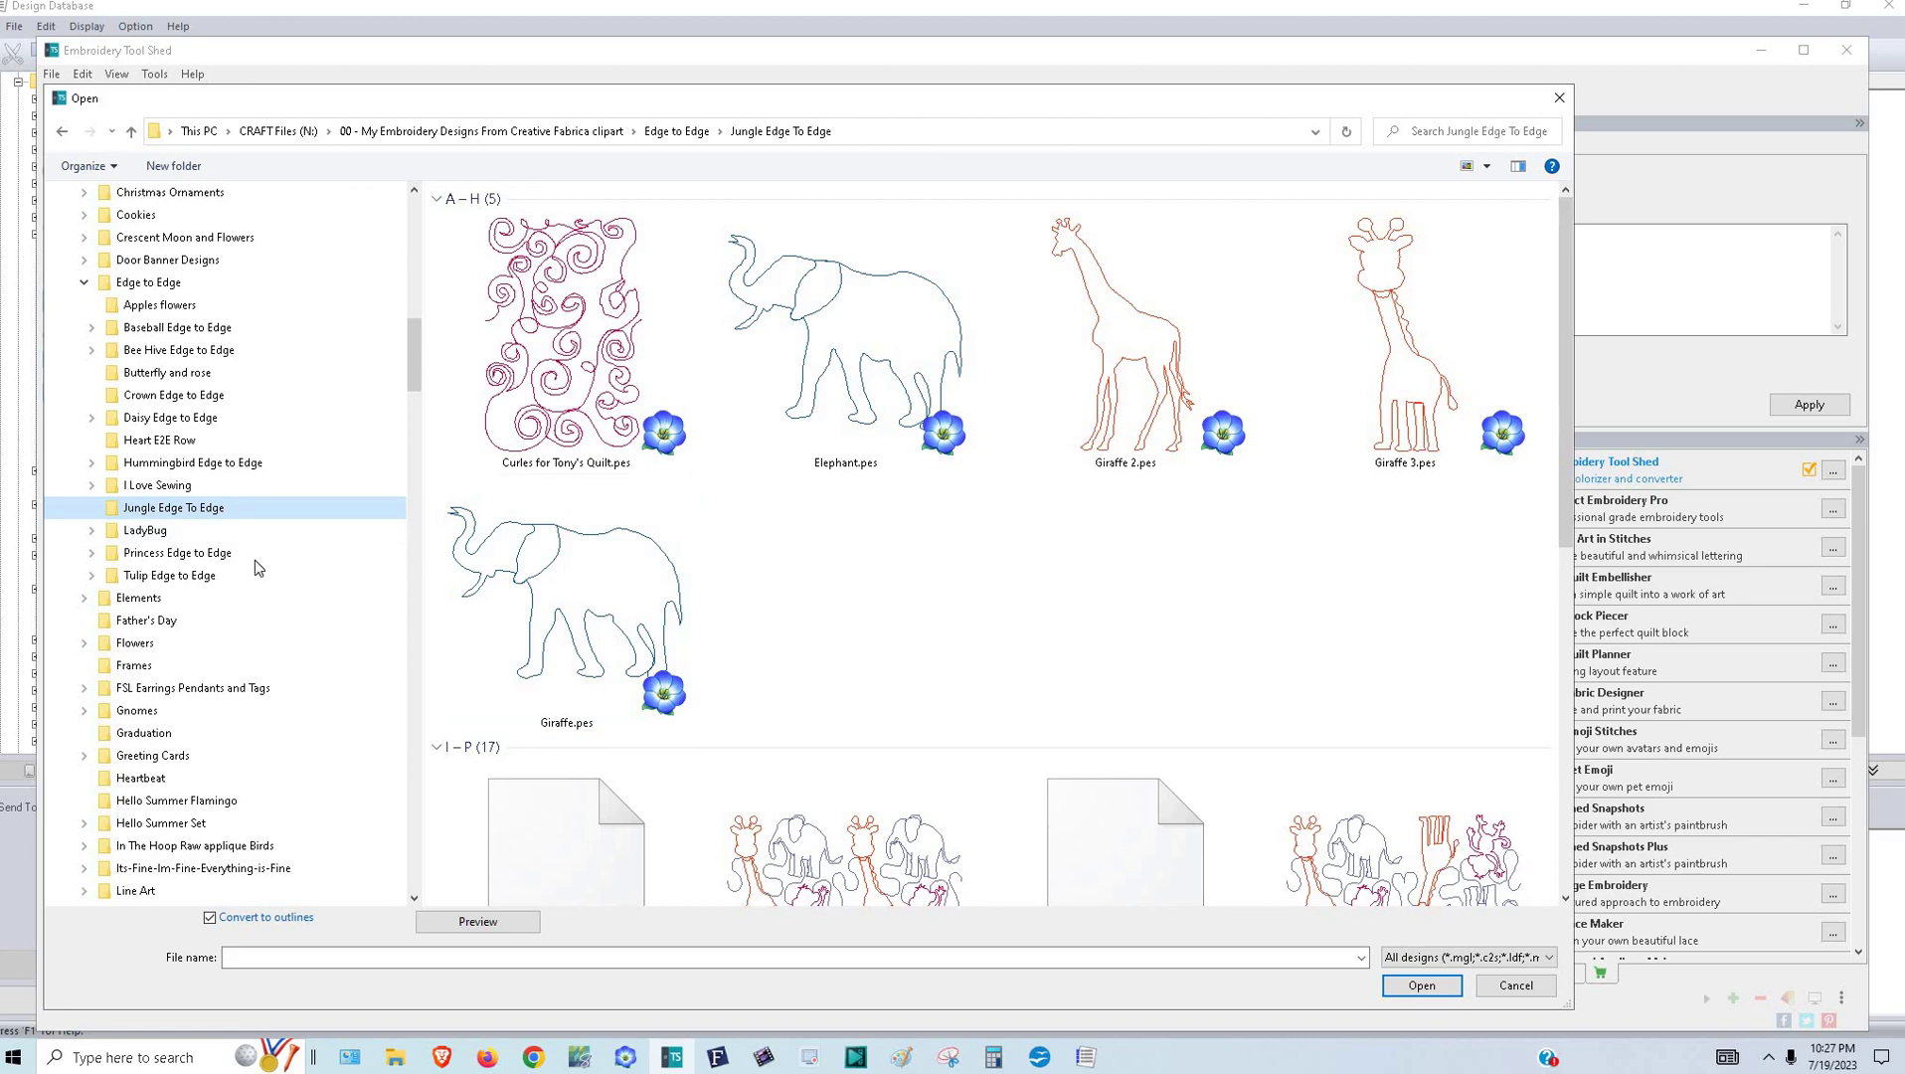
- Open Jungle Animal E2E10.625 x 16 B.pes, Jungle Animal E2E10.625 x 16 C.pes and Jungle Animal E2E10.625 x 16 D.pes together
{"action": "scroll", "coordinate": [1018, 564], "scroll_direction": "down", "scroll_amount": 5}
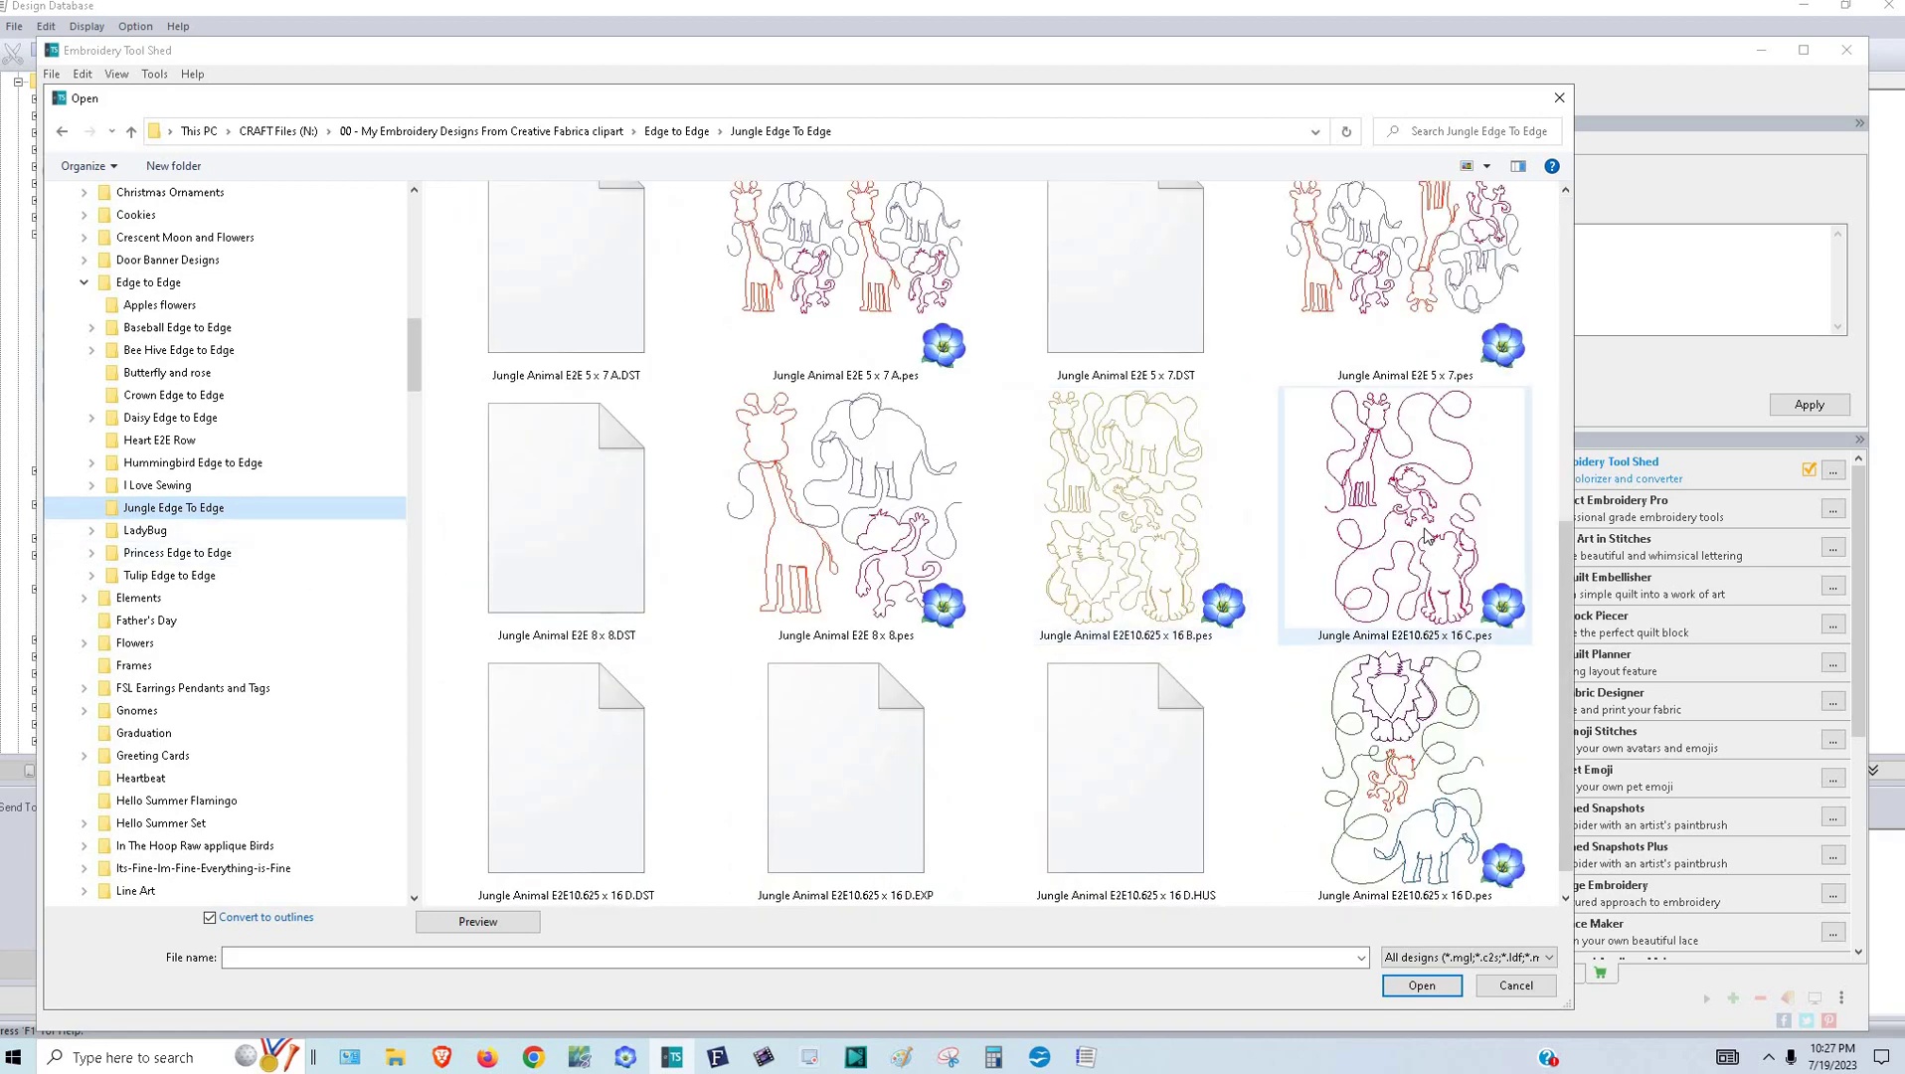
{"action": "left_click", "coordinate": [1407, 761]}
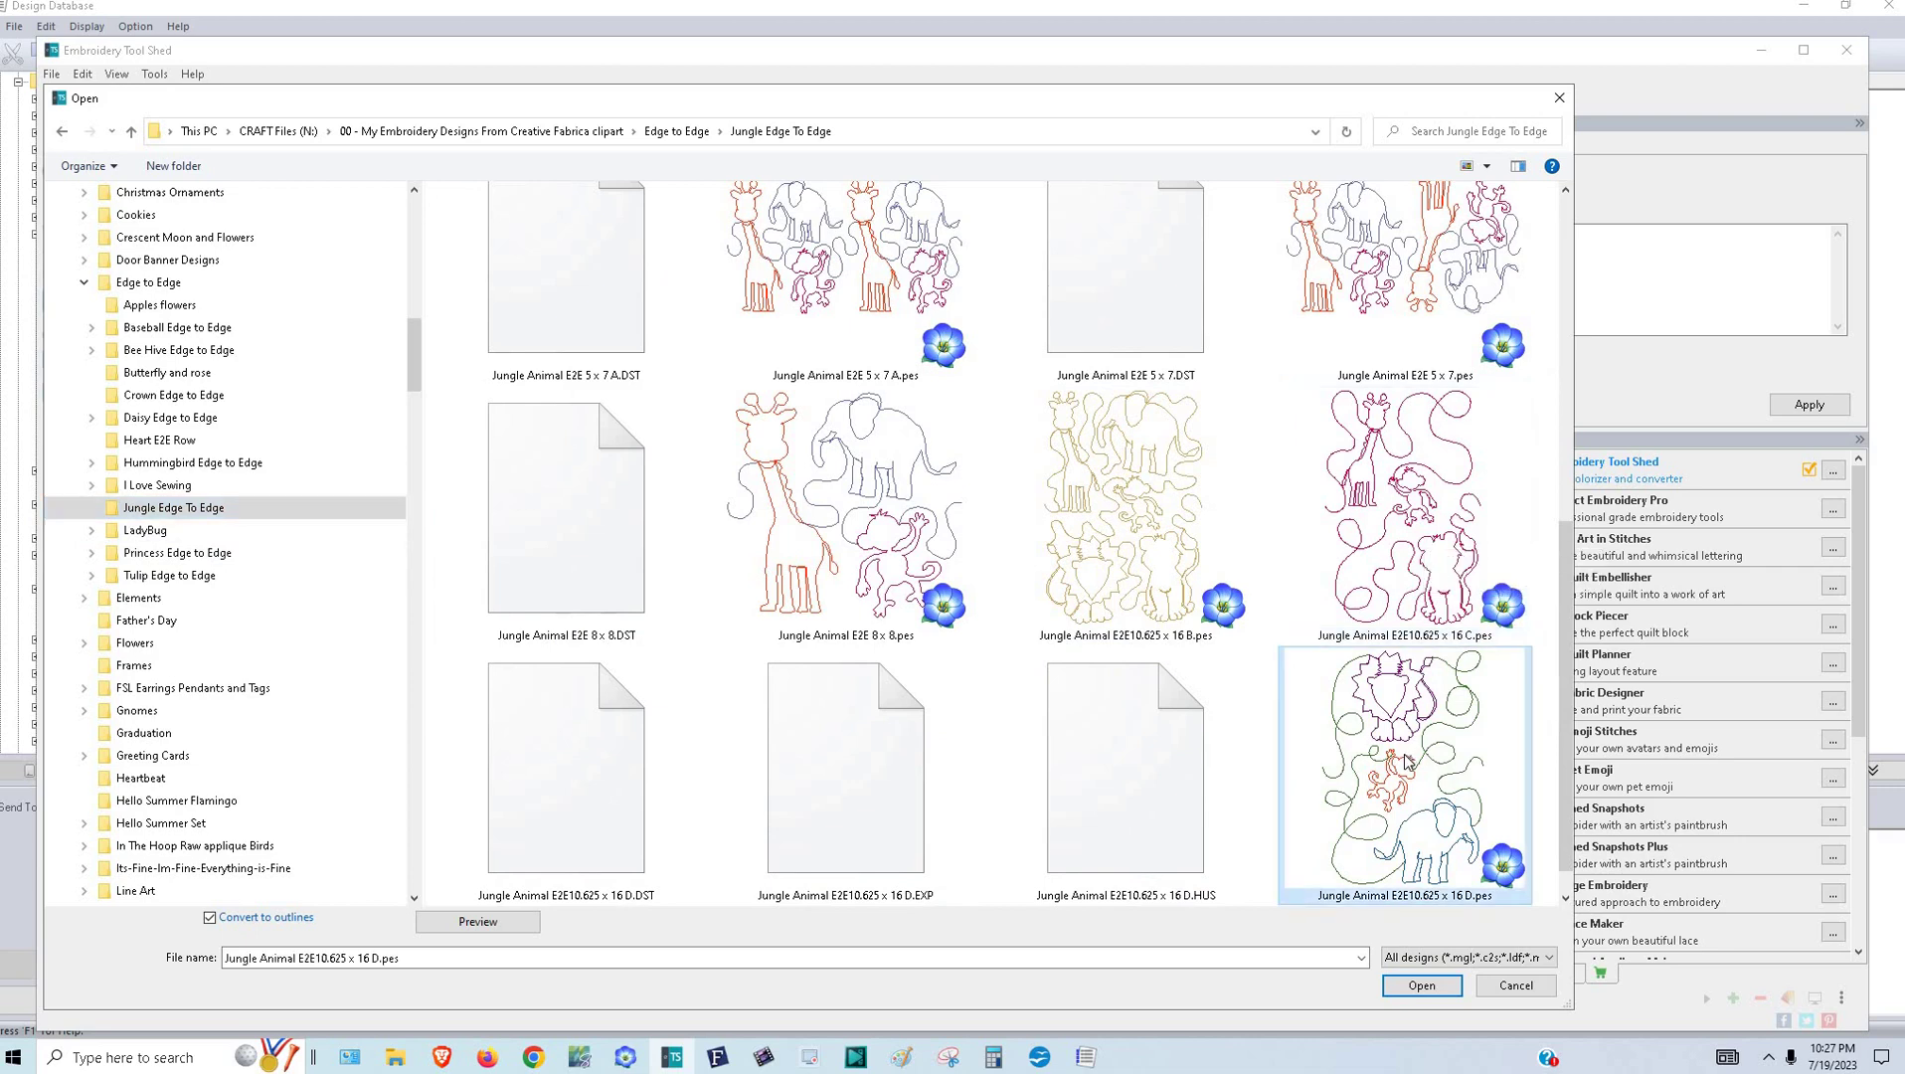
{"action": "left_click", "coordinate": [1420, 985]}
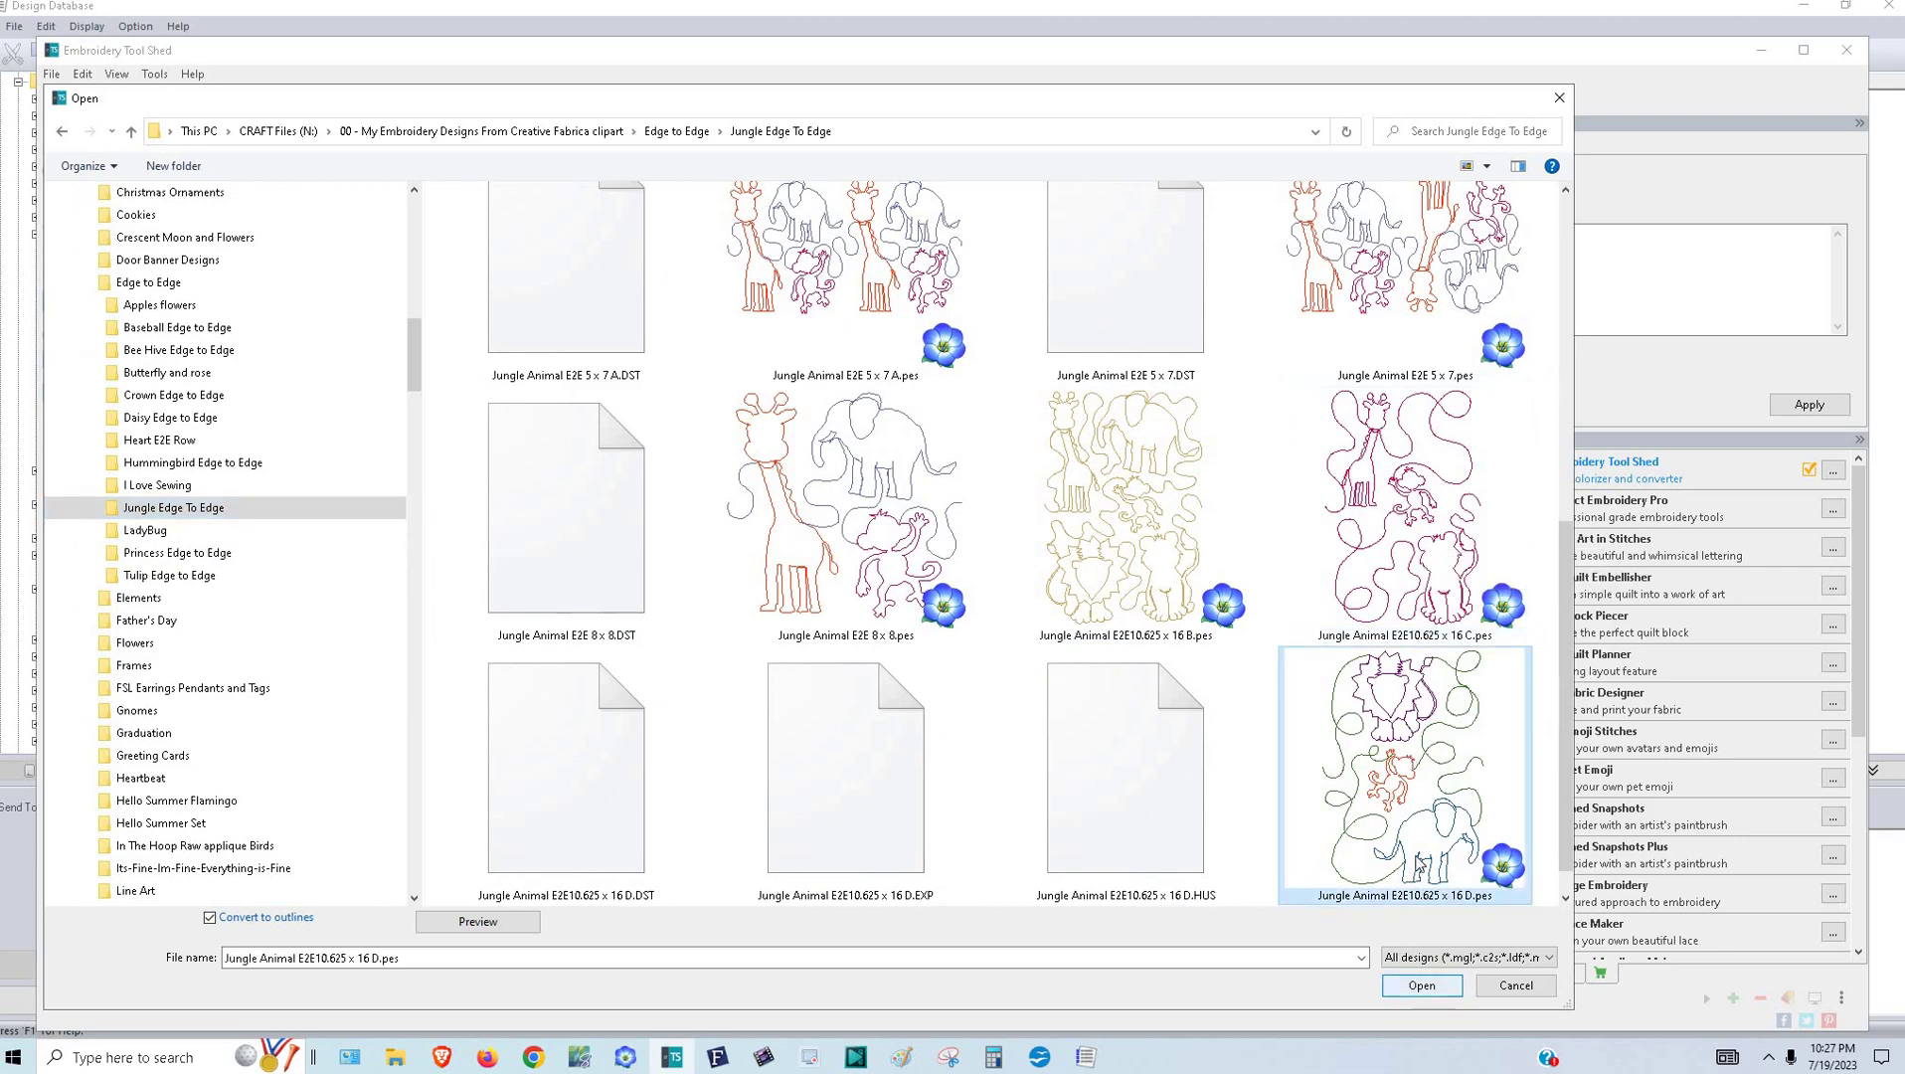
{"action": "left_click", "coordinate": [1422, 569], "text": "ctrl"}
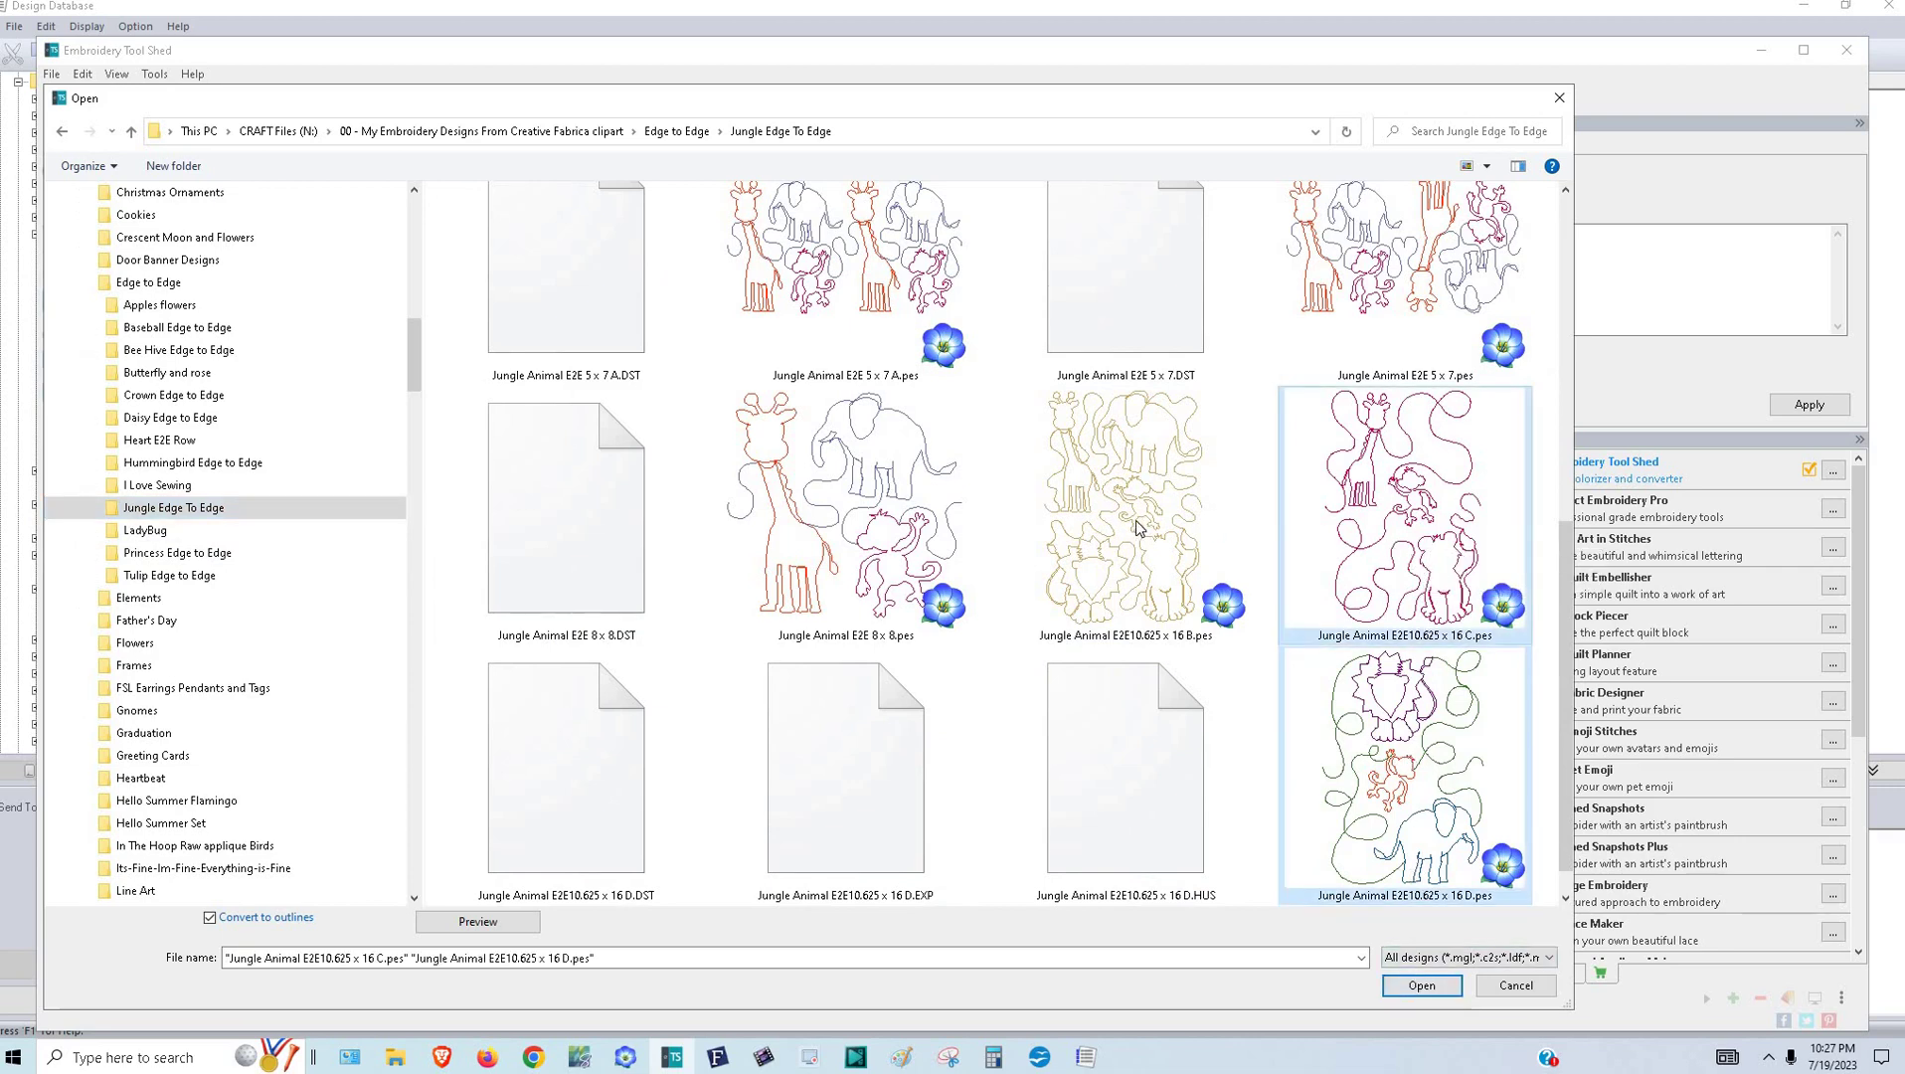
{"action": "left_click", "coordinate": [1138, 519], "text": "ctrl"}
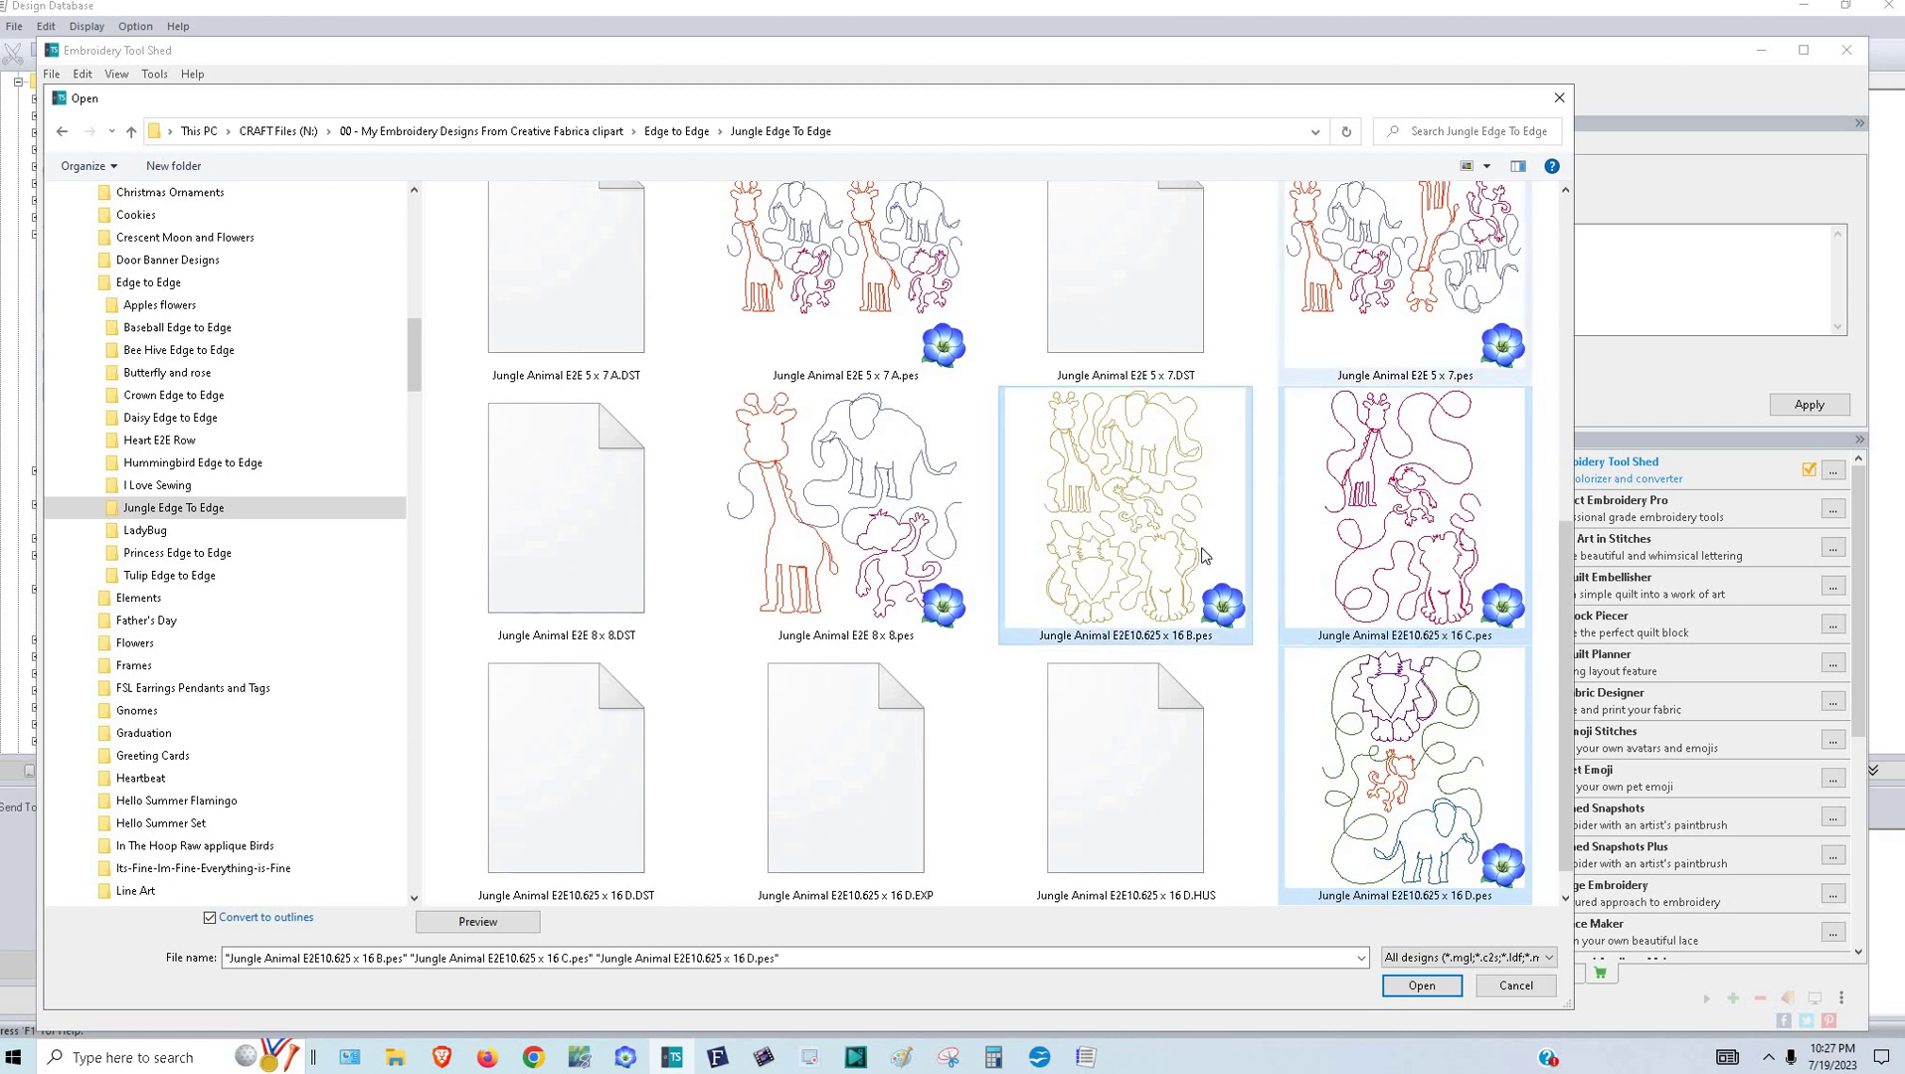
{"action": "left_click", "coordinate": [1423, 986]}
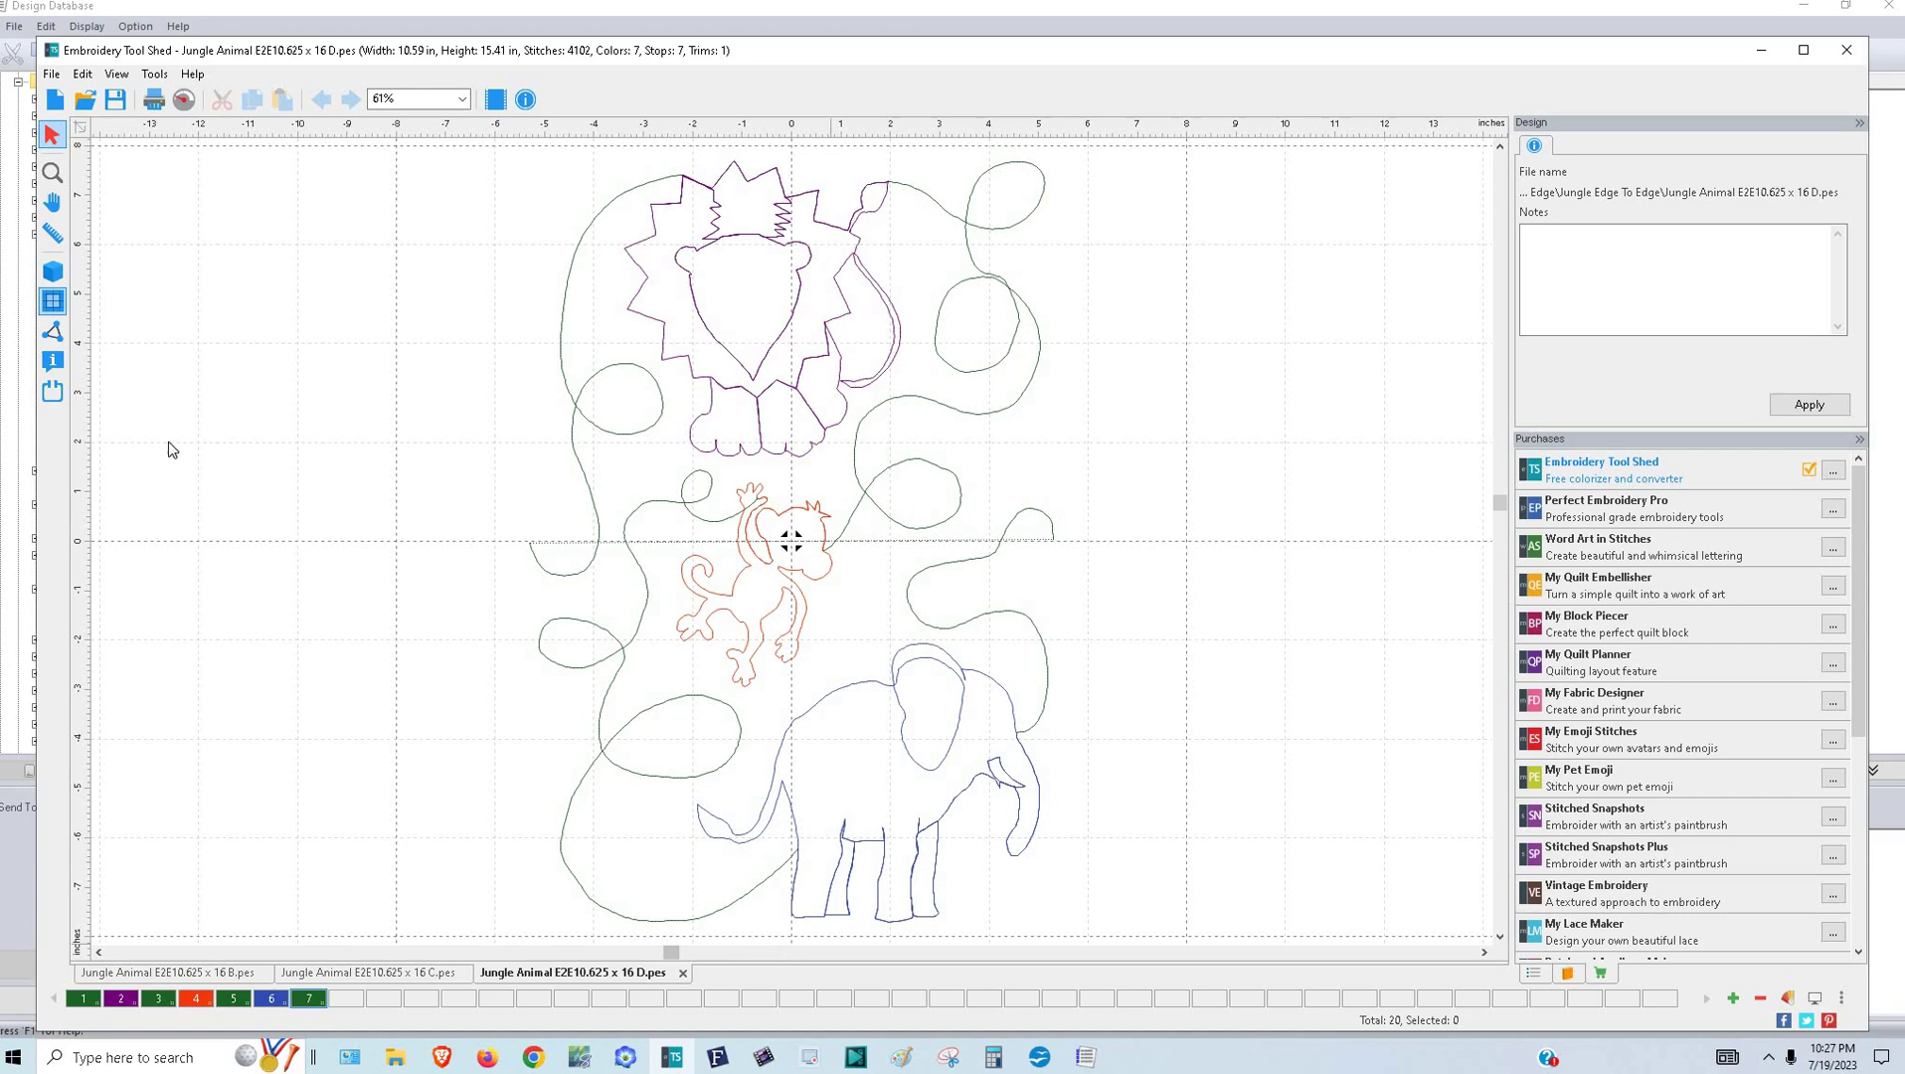
- Start saving a copy of Jungle Animal E2E10.625 x 16 B.pes with Viking D1 (SHV) as the file type
{"action": "left_click", "coordinate": [220, 976]}
{"action": "left_click", "coordinate": [50, 76]}
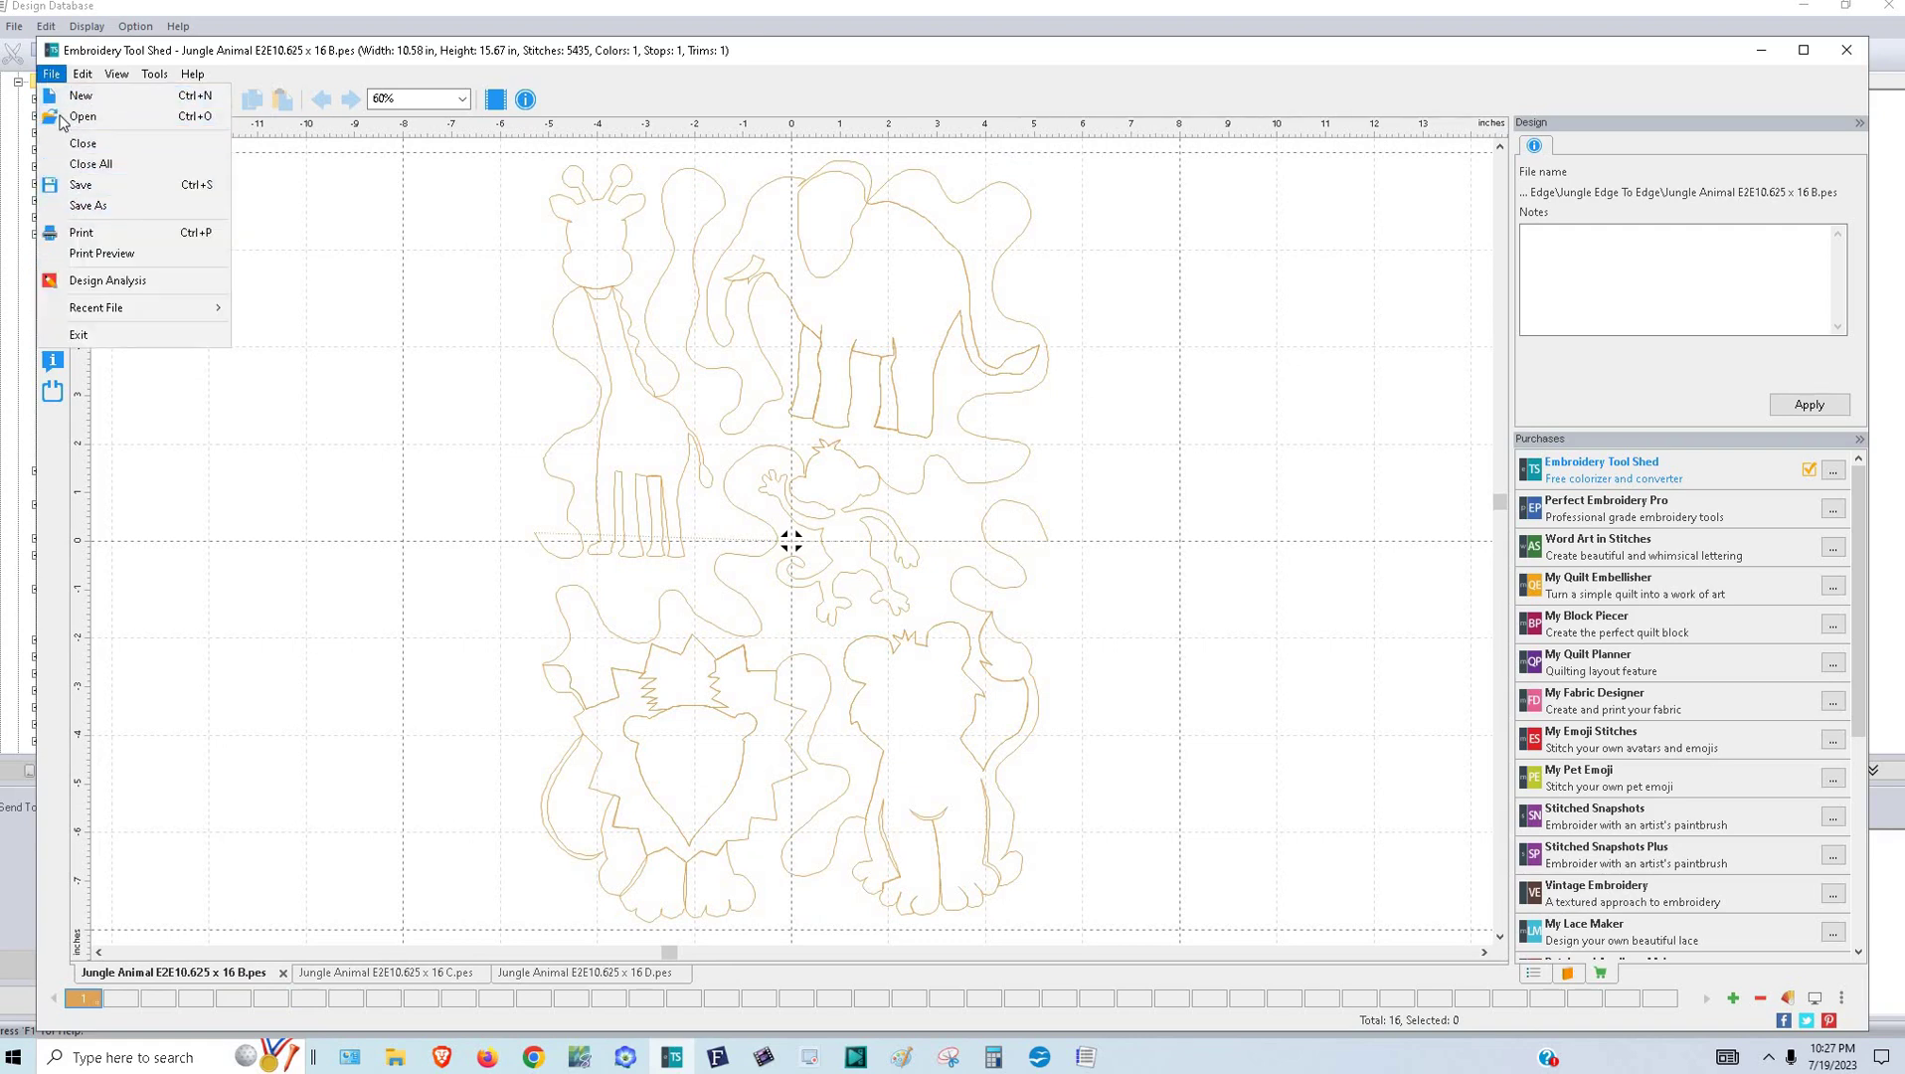
{"action": "left_click", "coordinate": [51, 73]}
{"action": "left_click", "coordinate": [51, 73]}
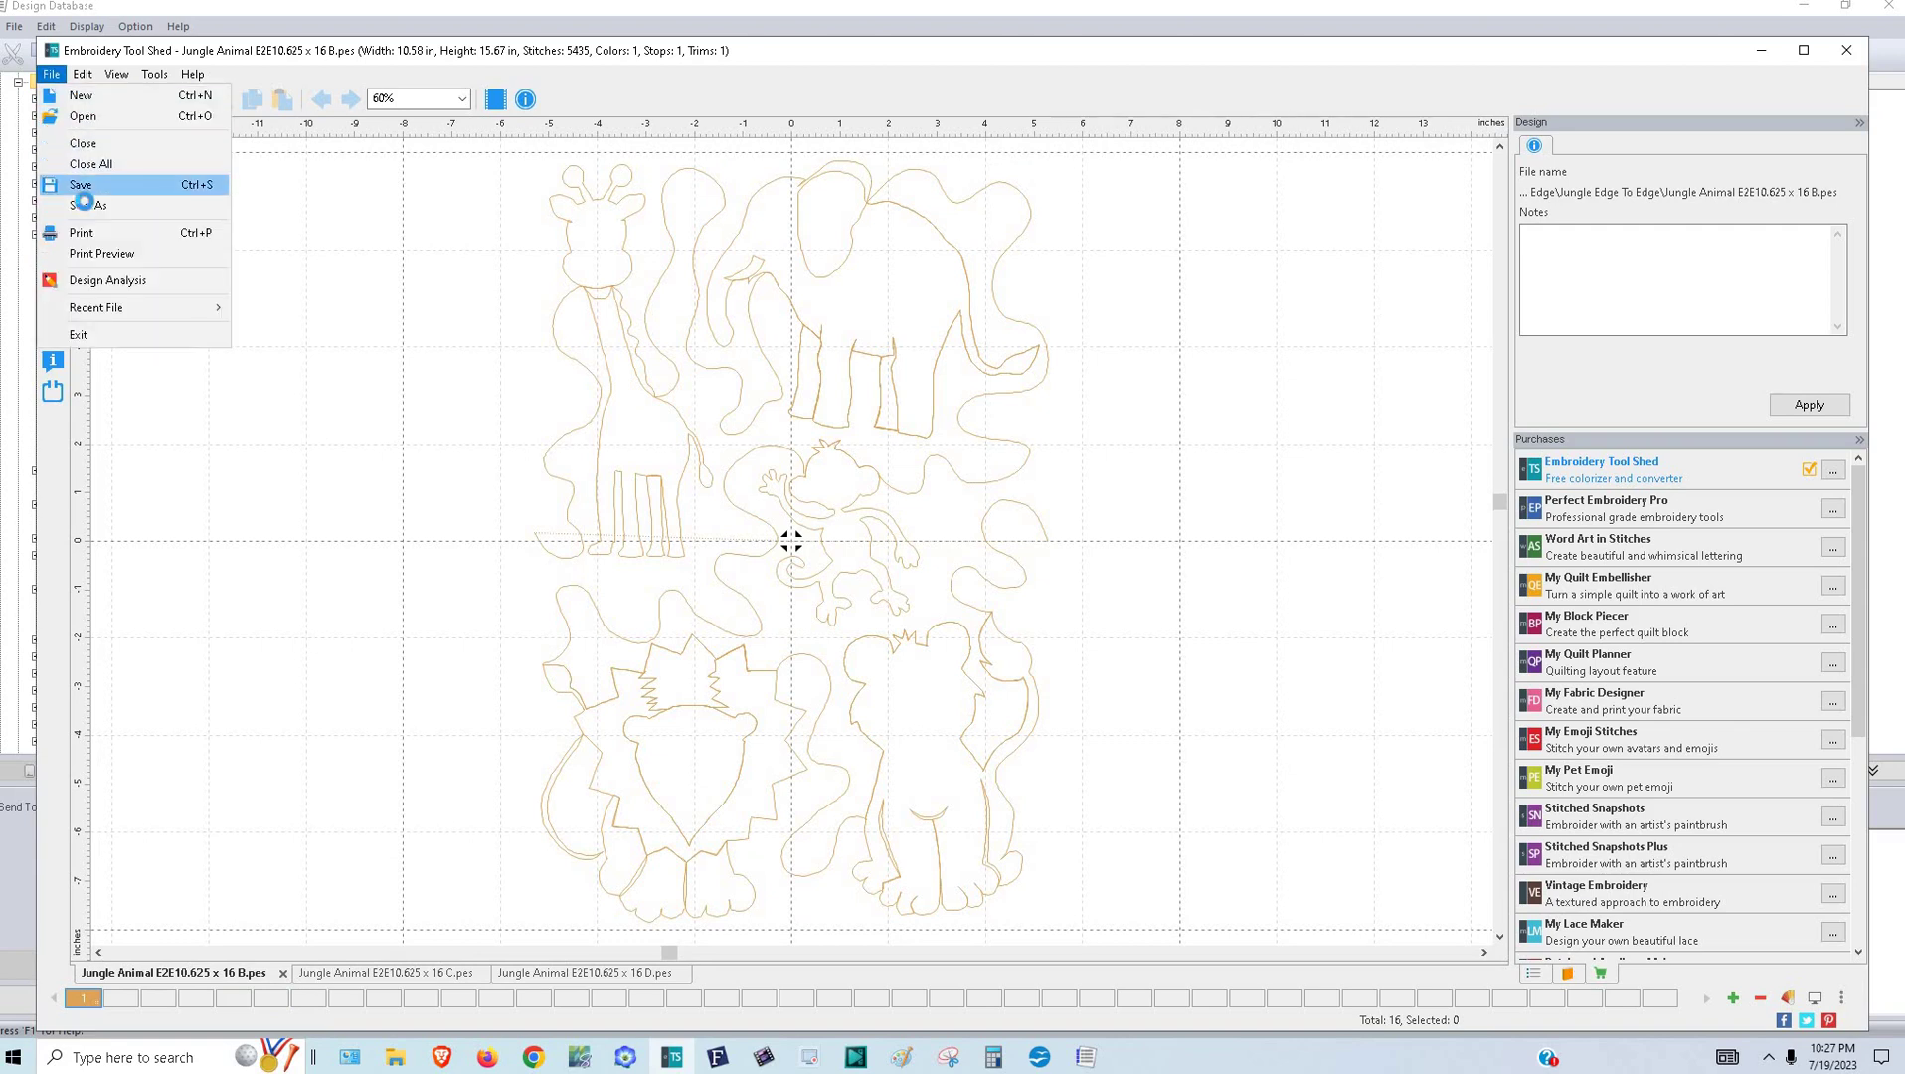
{"action": "left_click", "coordinate": [84, 205]}
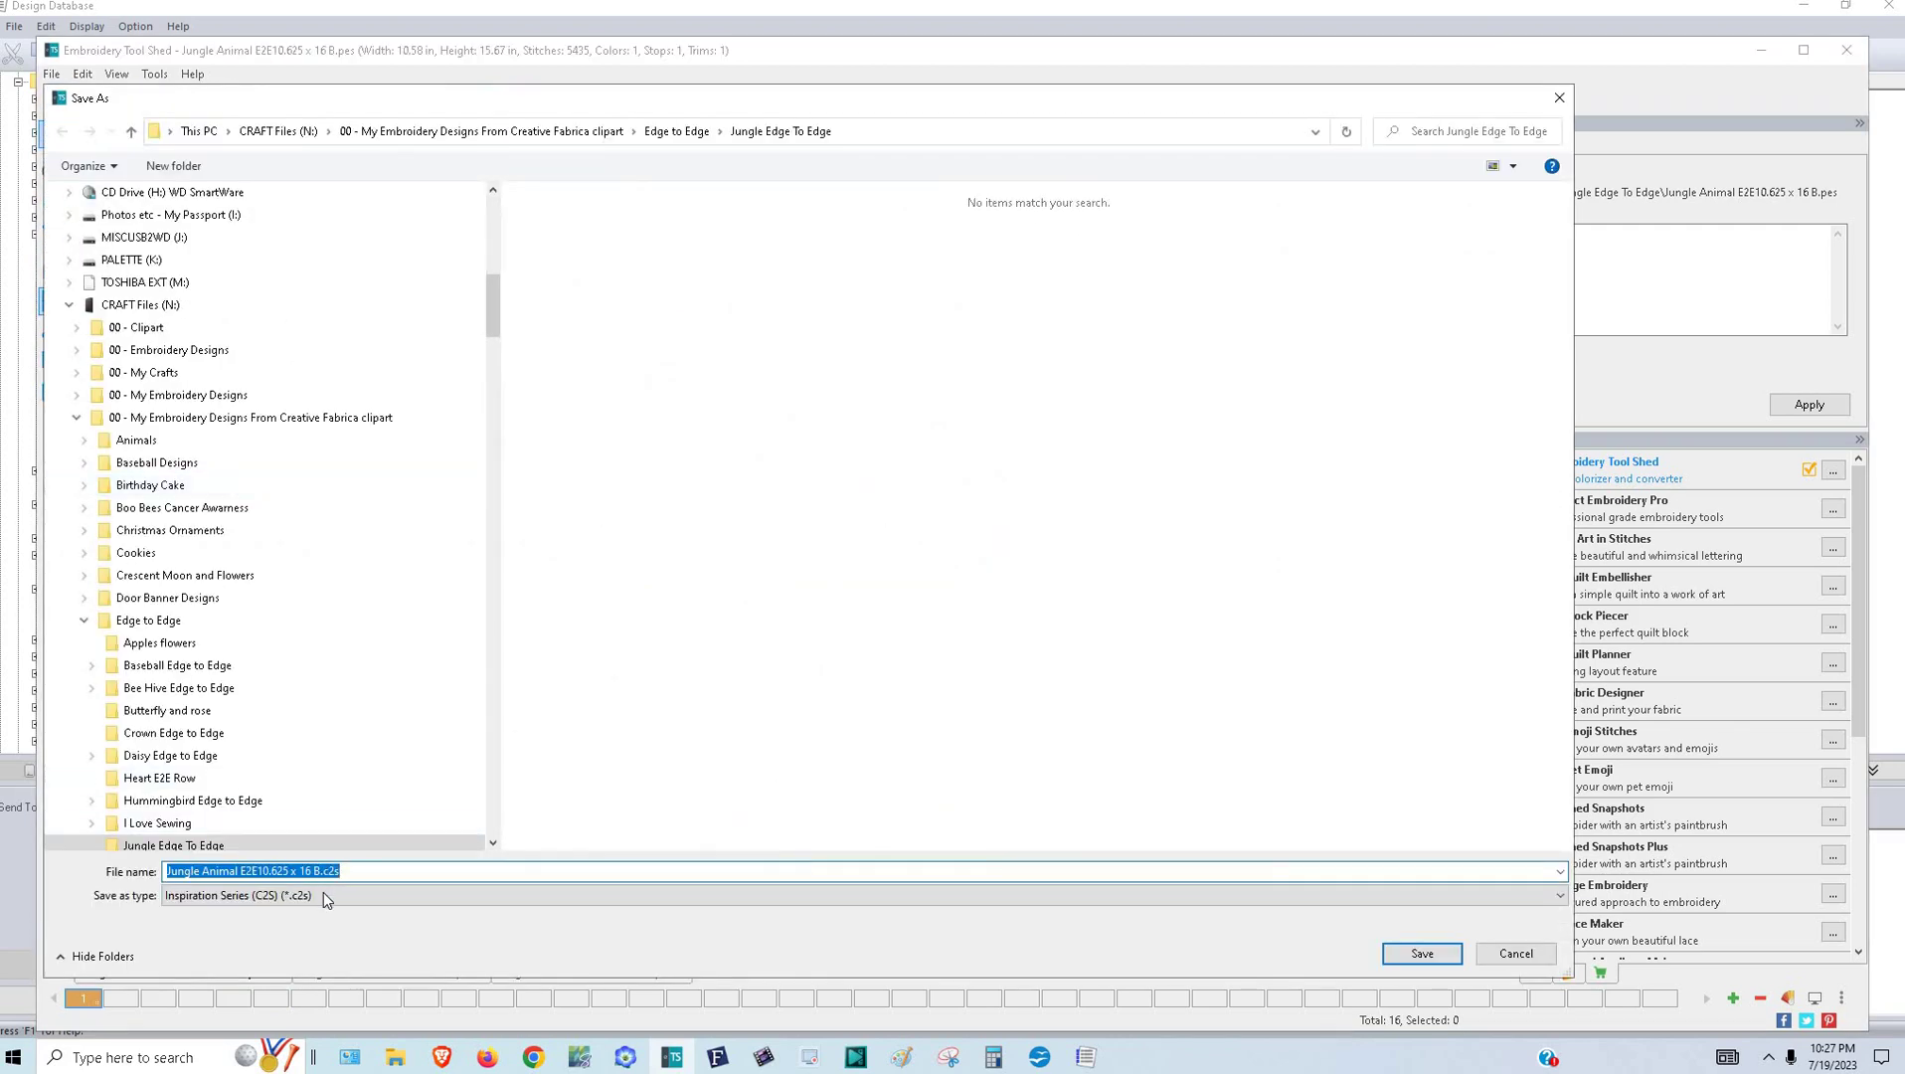
{"action": "left_click", "coordinate": [326, 897]}
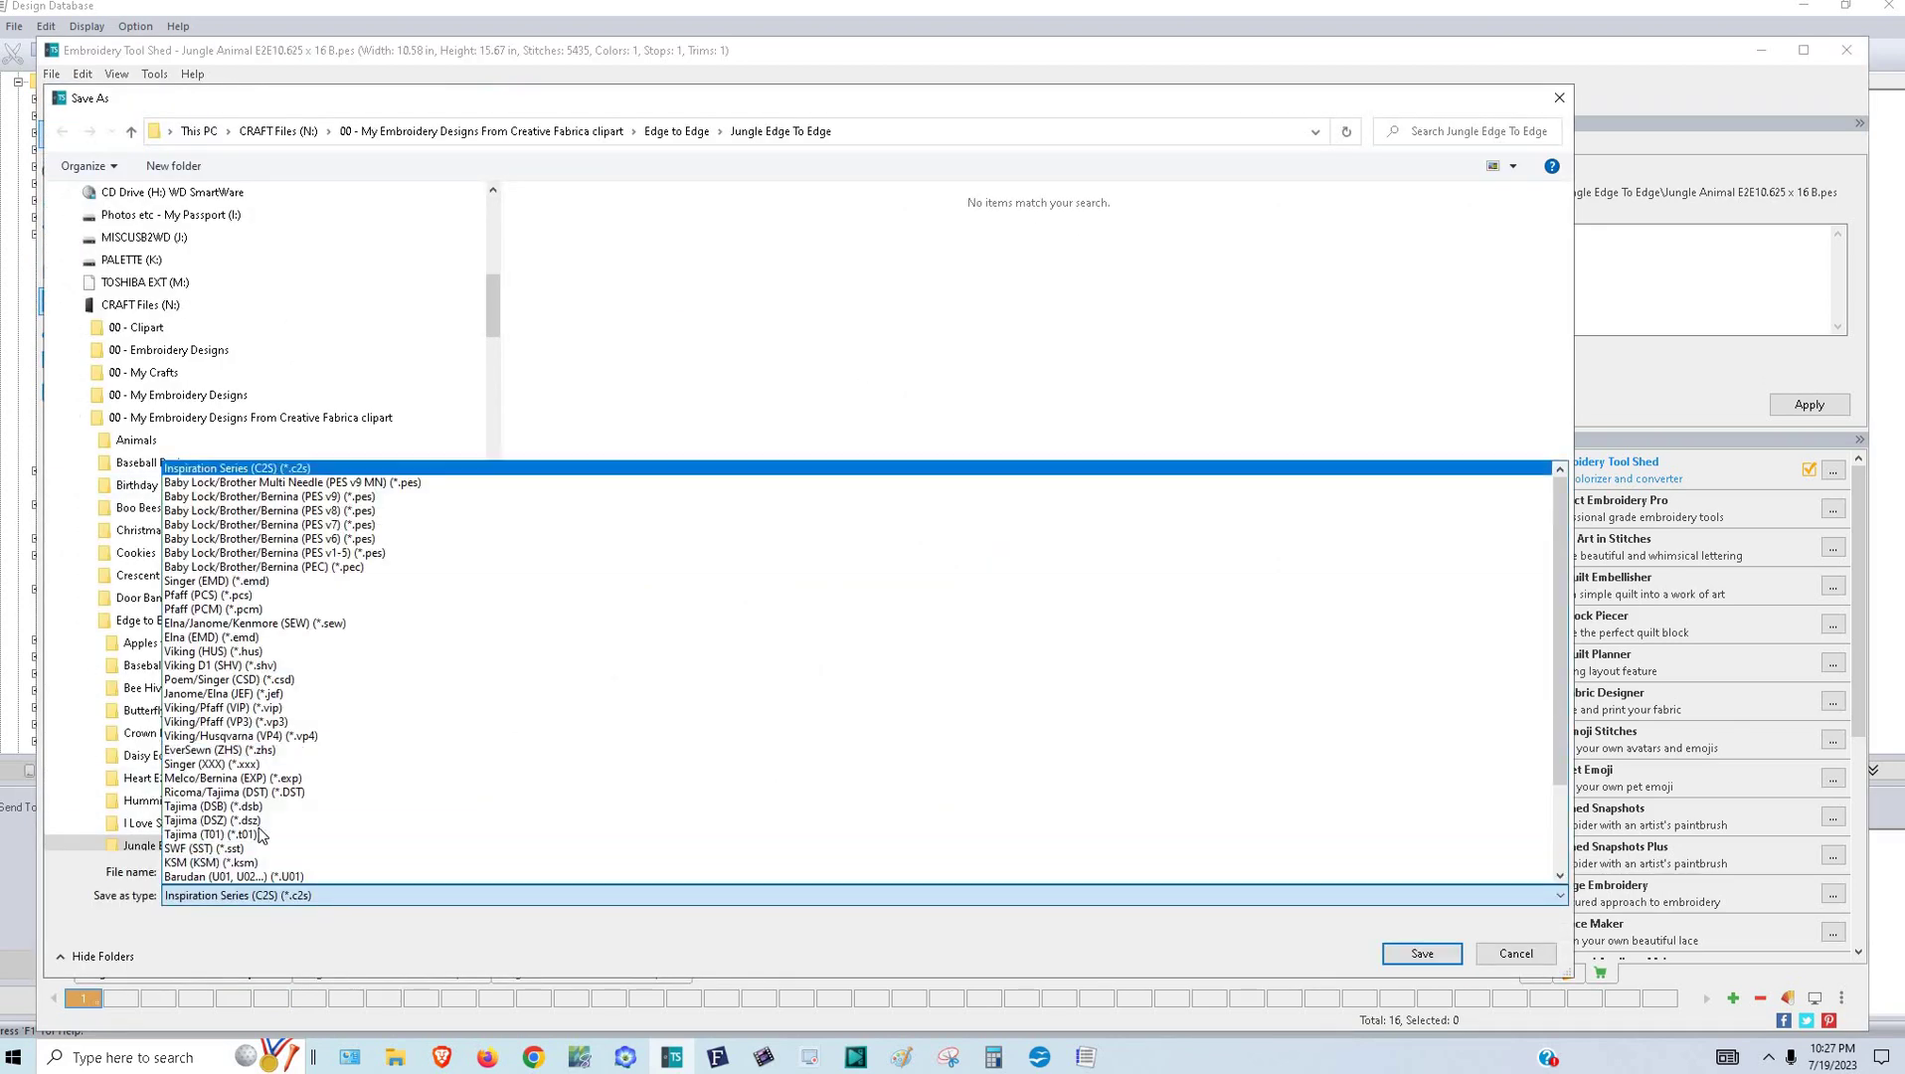
{"action": "left_click", "coordinate": [221, 899]}
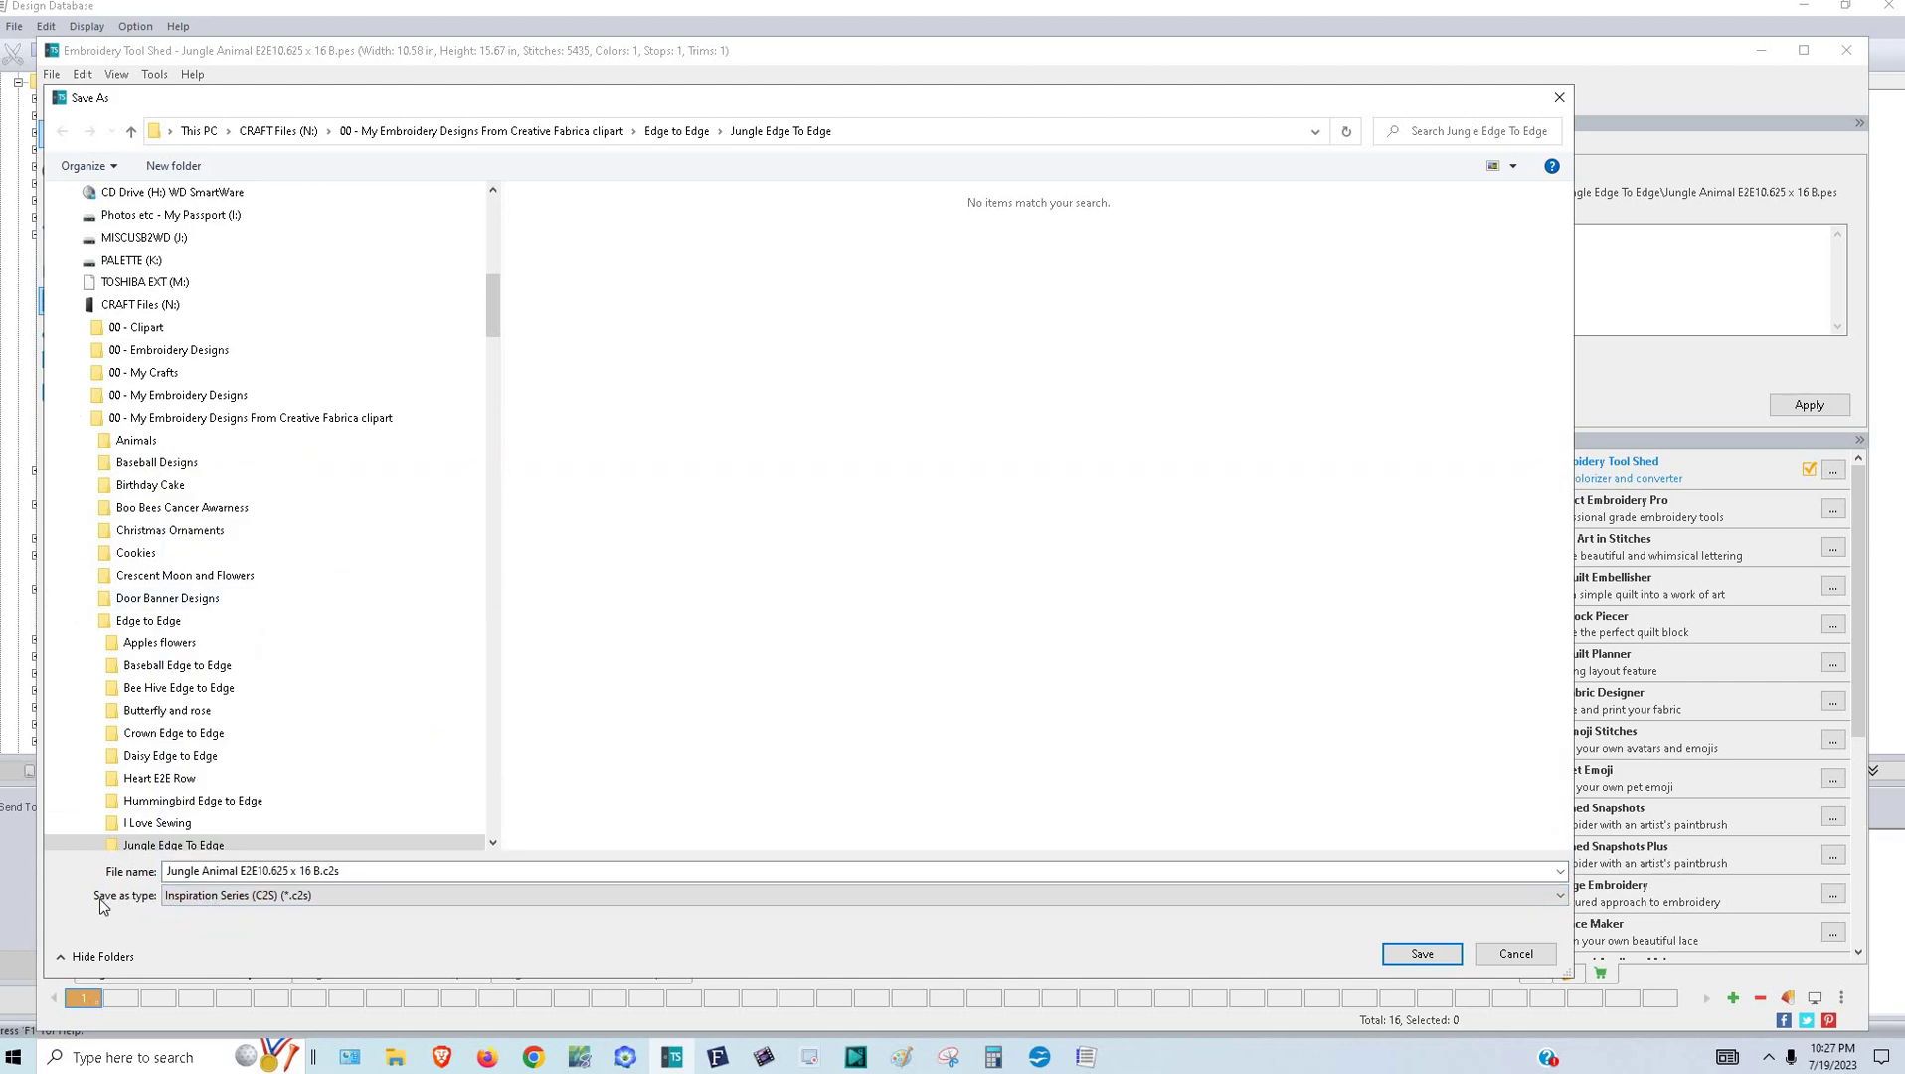
{"action": "left_click", "coordinate": [345, 899]}
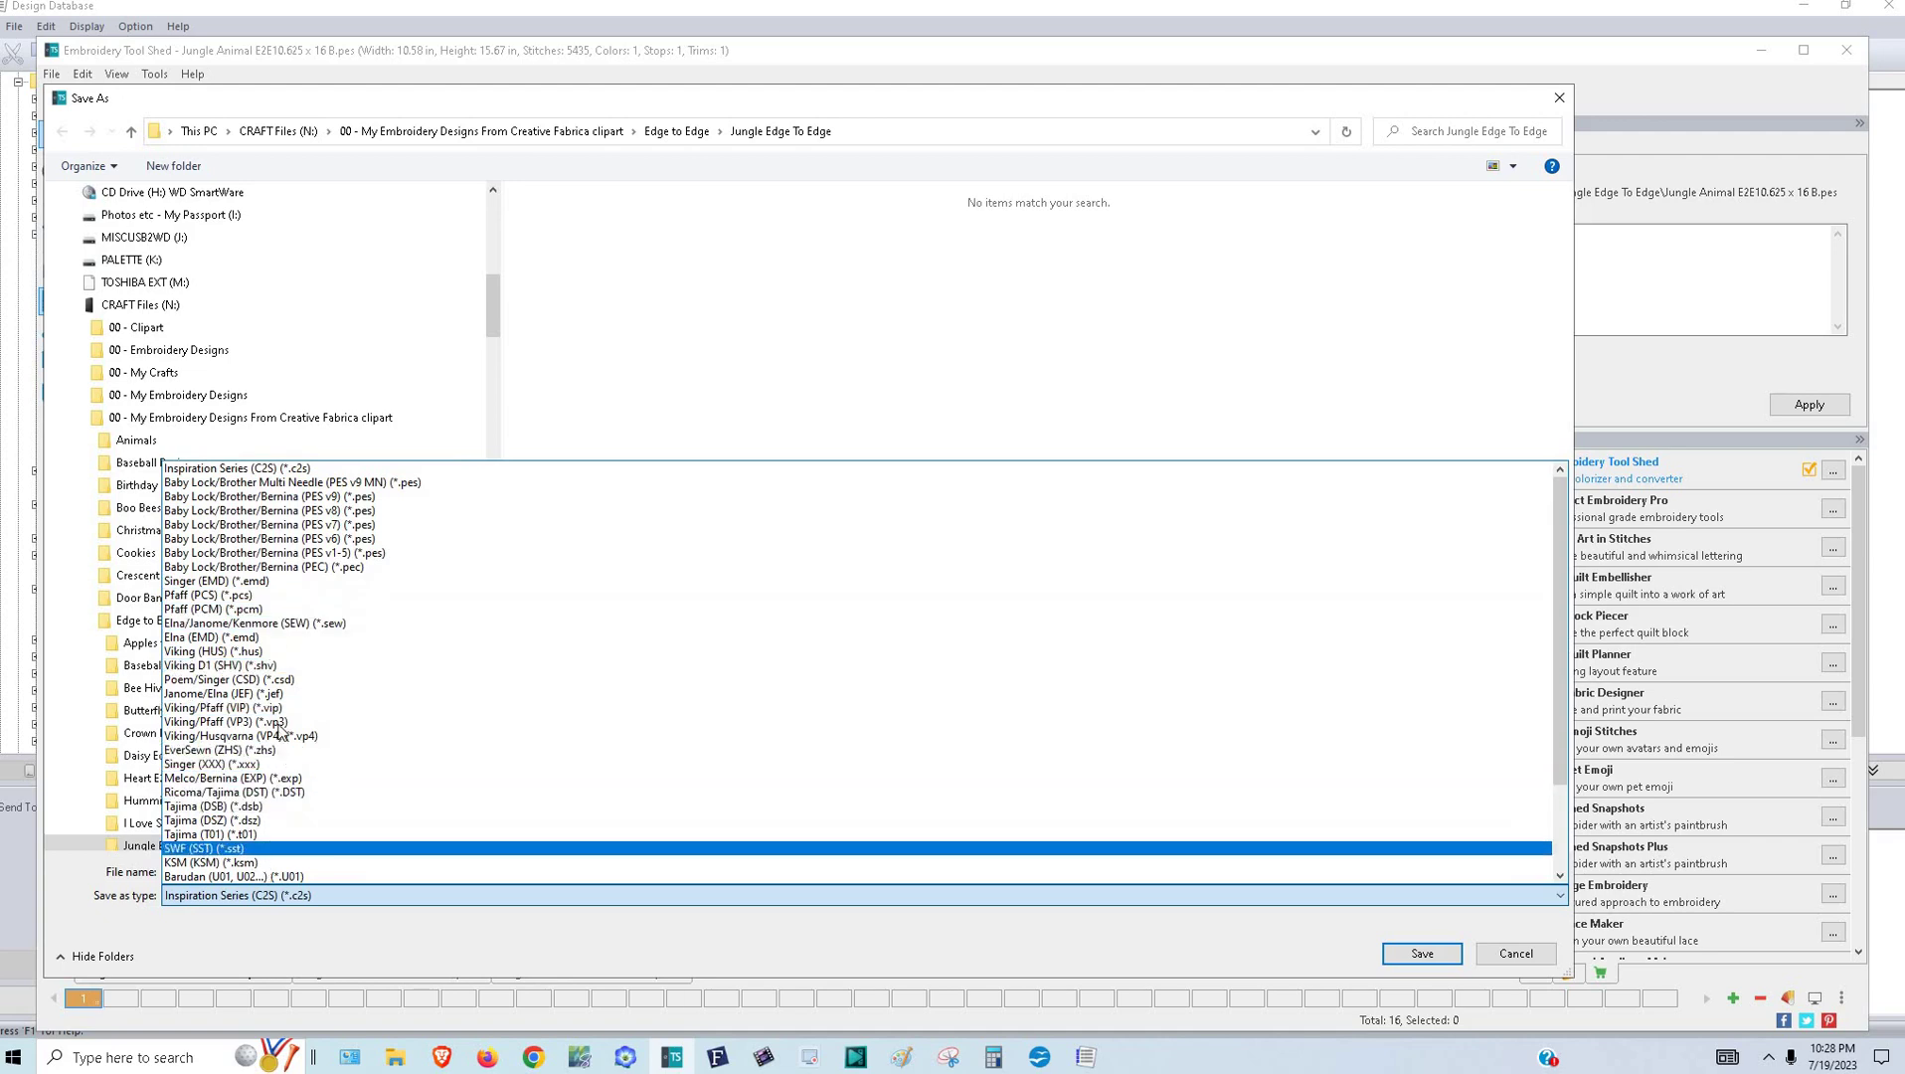
{"action": "left_click", "coordinate": [263, 664]}
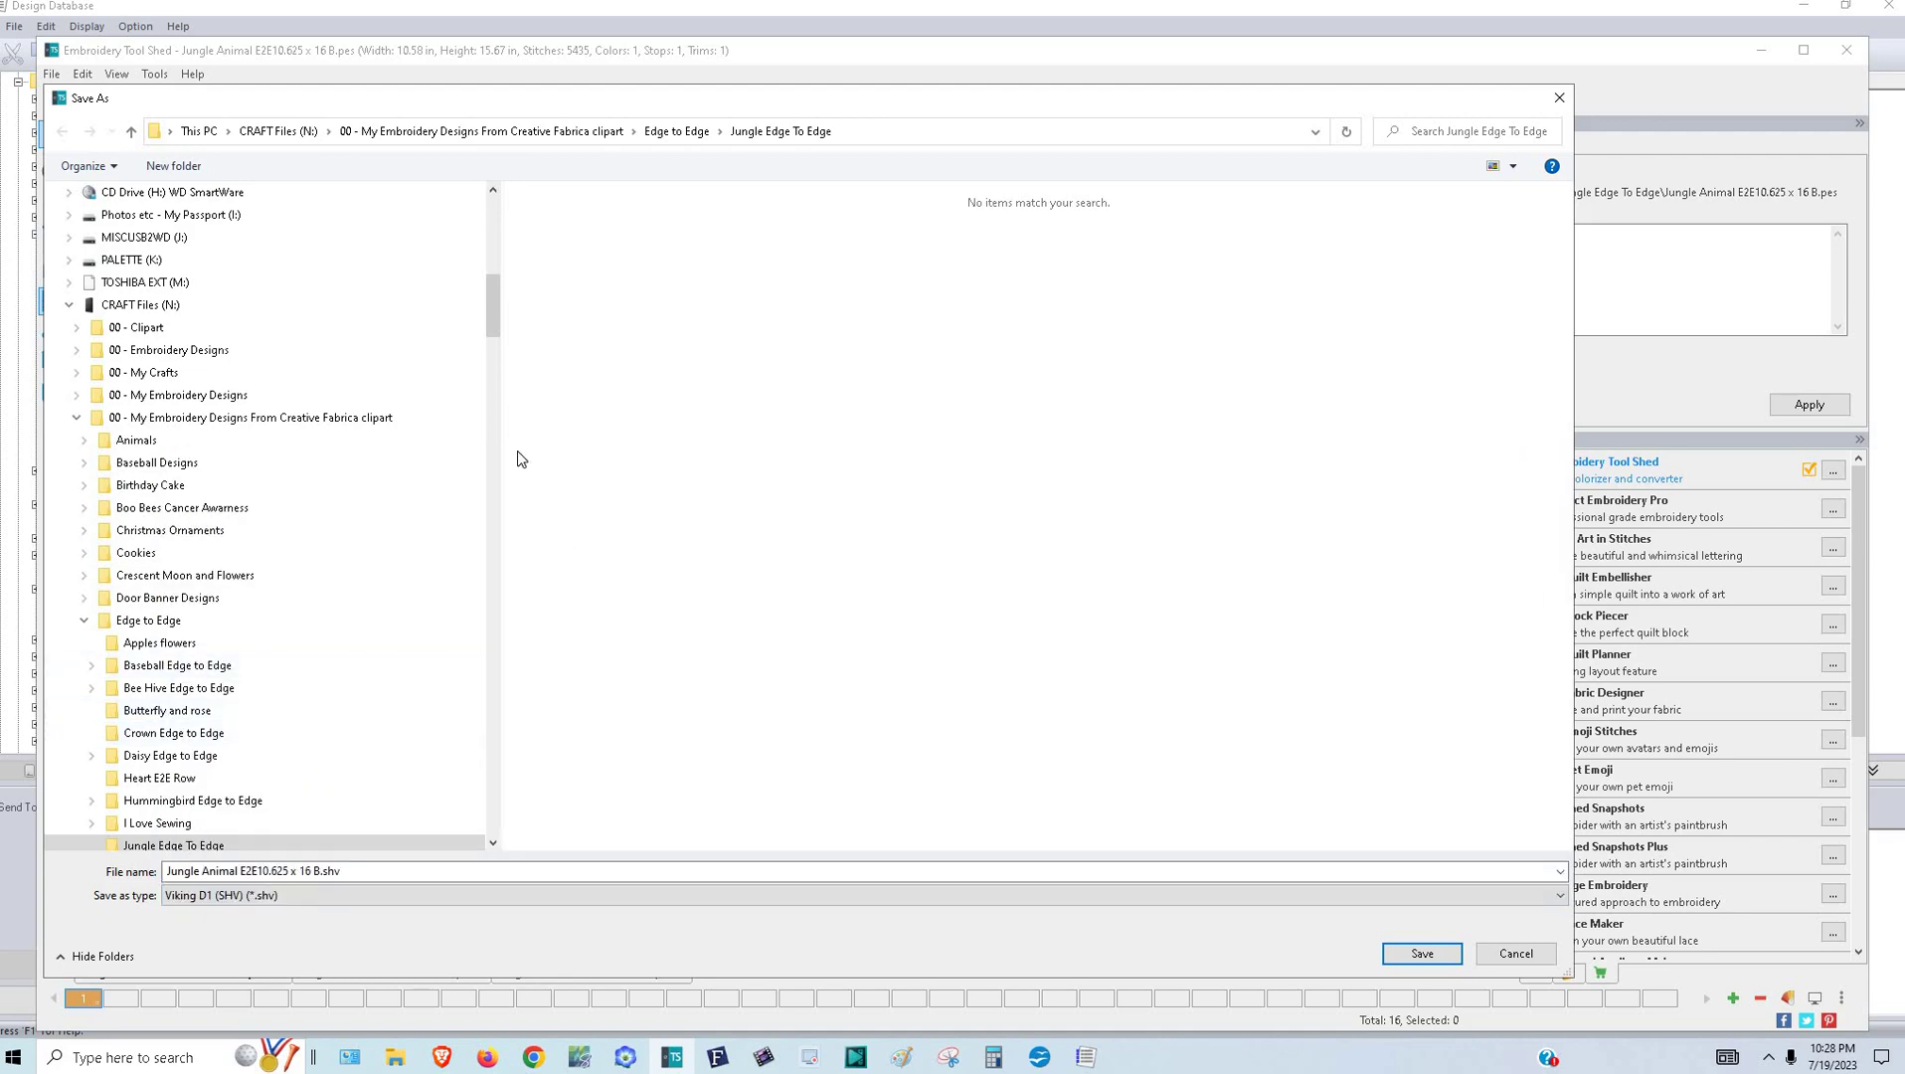
- Create a folder named Converted inside Jungle Edge To Edge and save the SHV copy of design B there
{"action": "scroll", "coordinate": [187, 825], "scroll_direction": "down", "scroll_amount": 1}
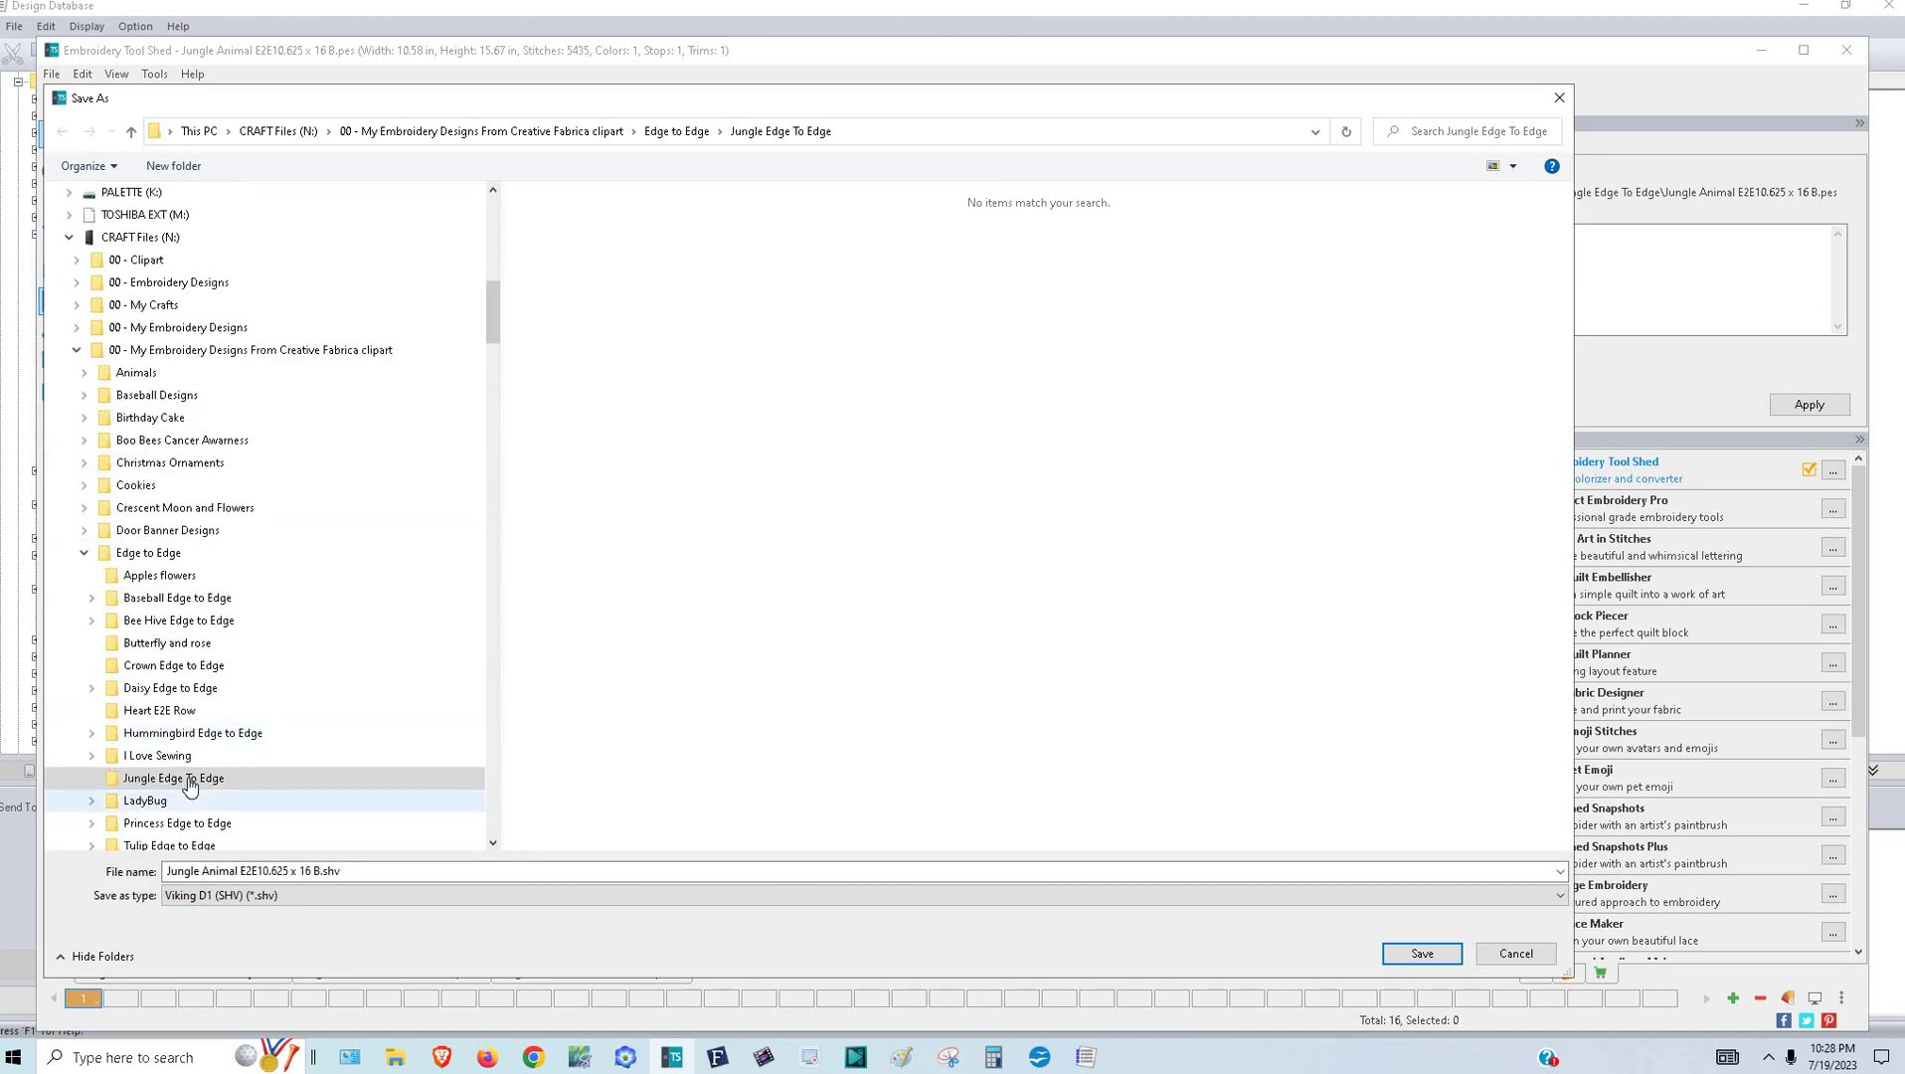
{"action": "left_click", "coordinate": [187, 778]}
{"action": "right_click", "coordinate": [188, 779]}
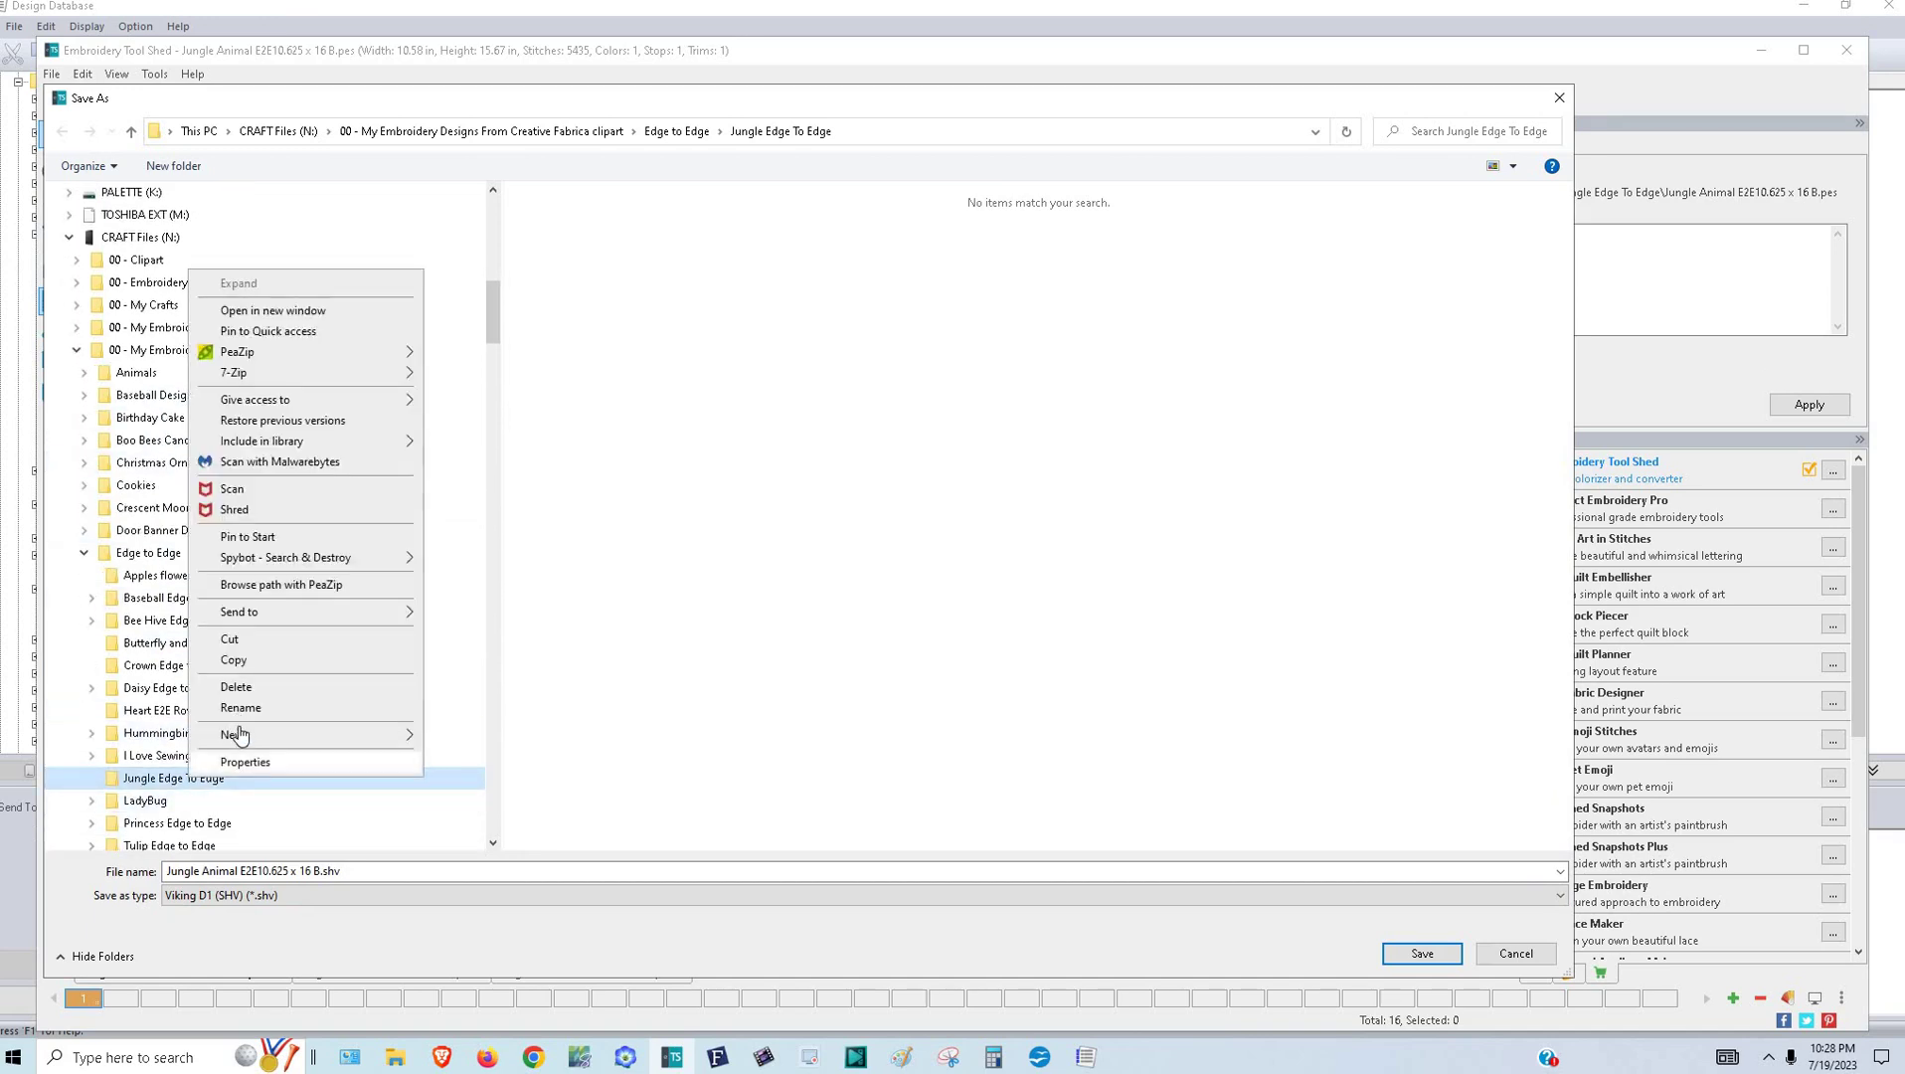
{"action": "mouse_move", "coordinate": [408, 735]}
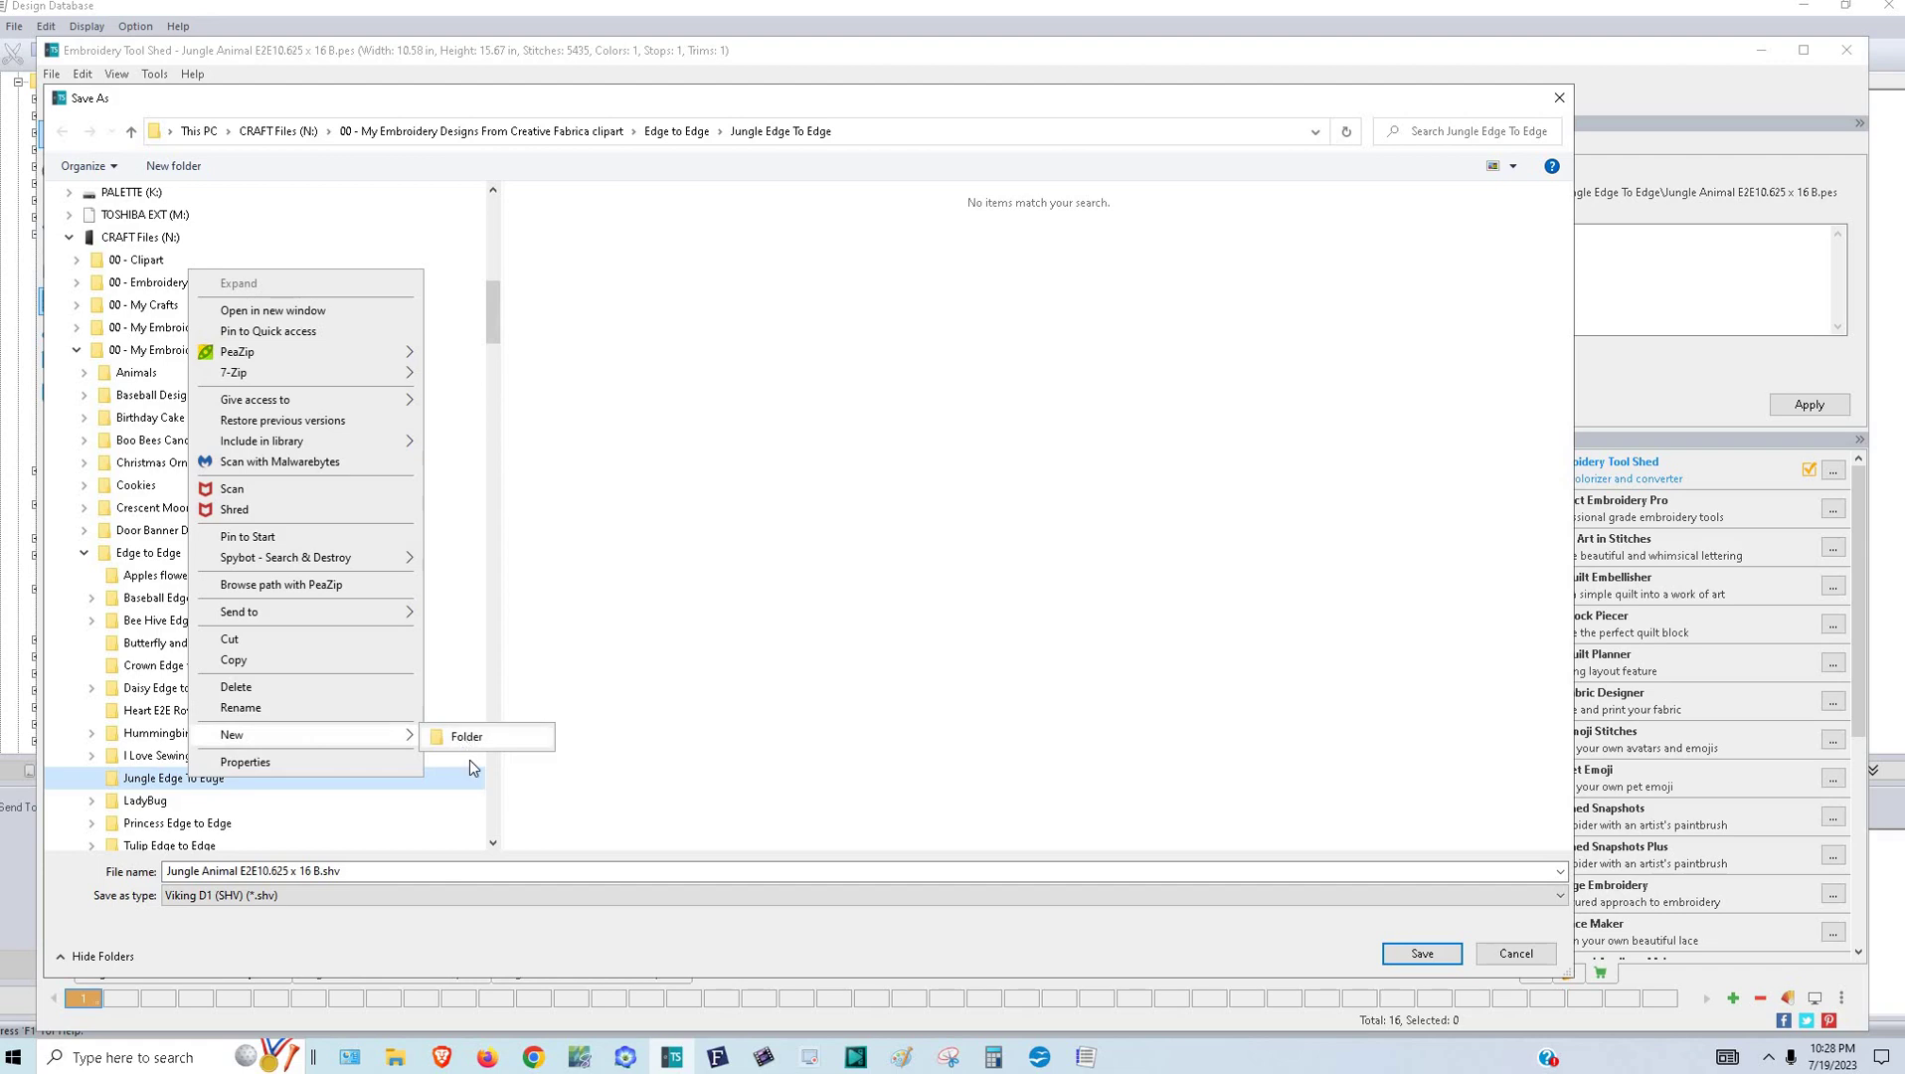
{"action": "left_click", "coordinate": [470, 758]}
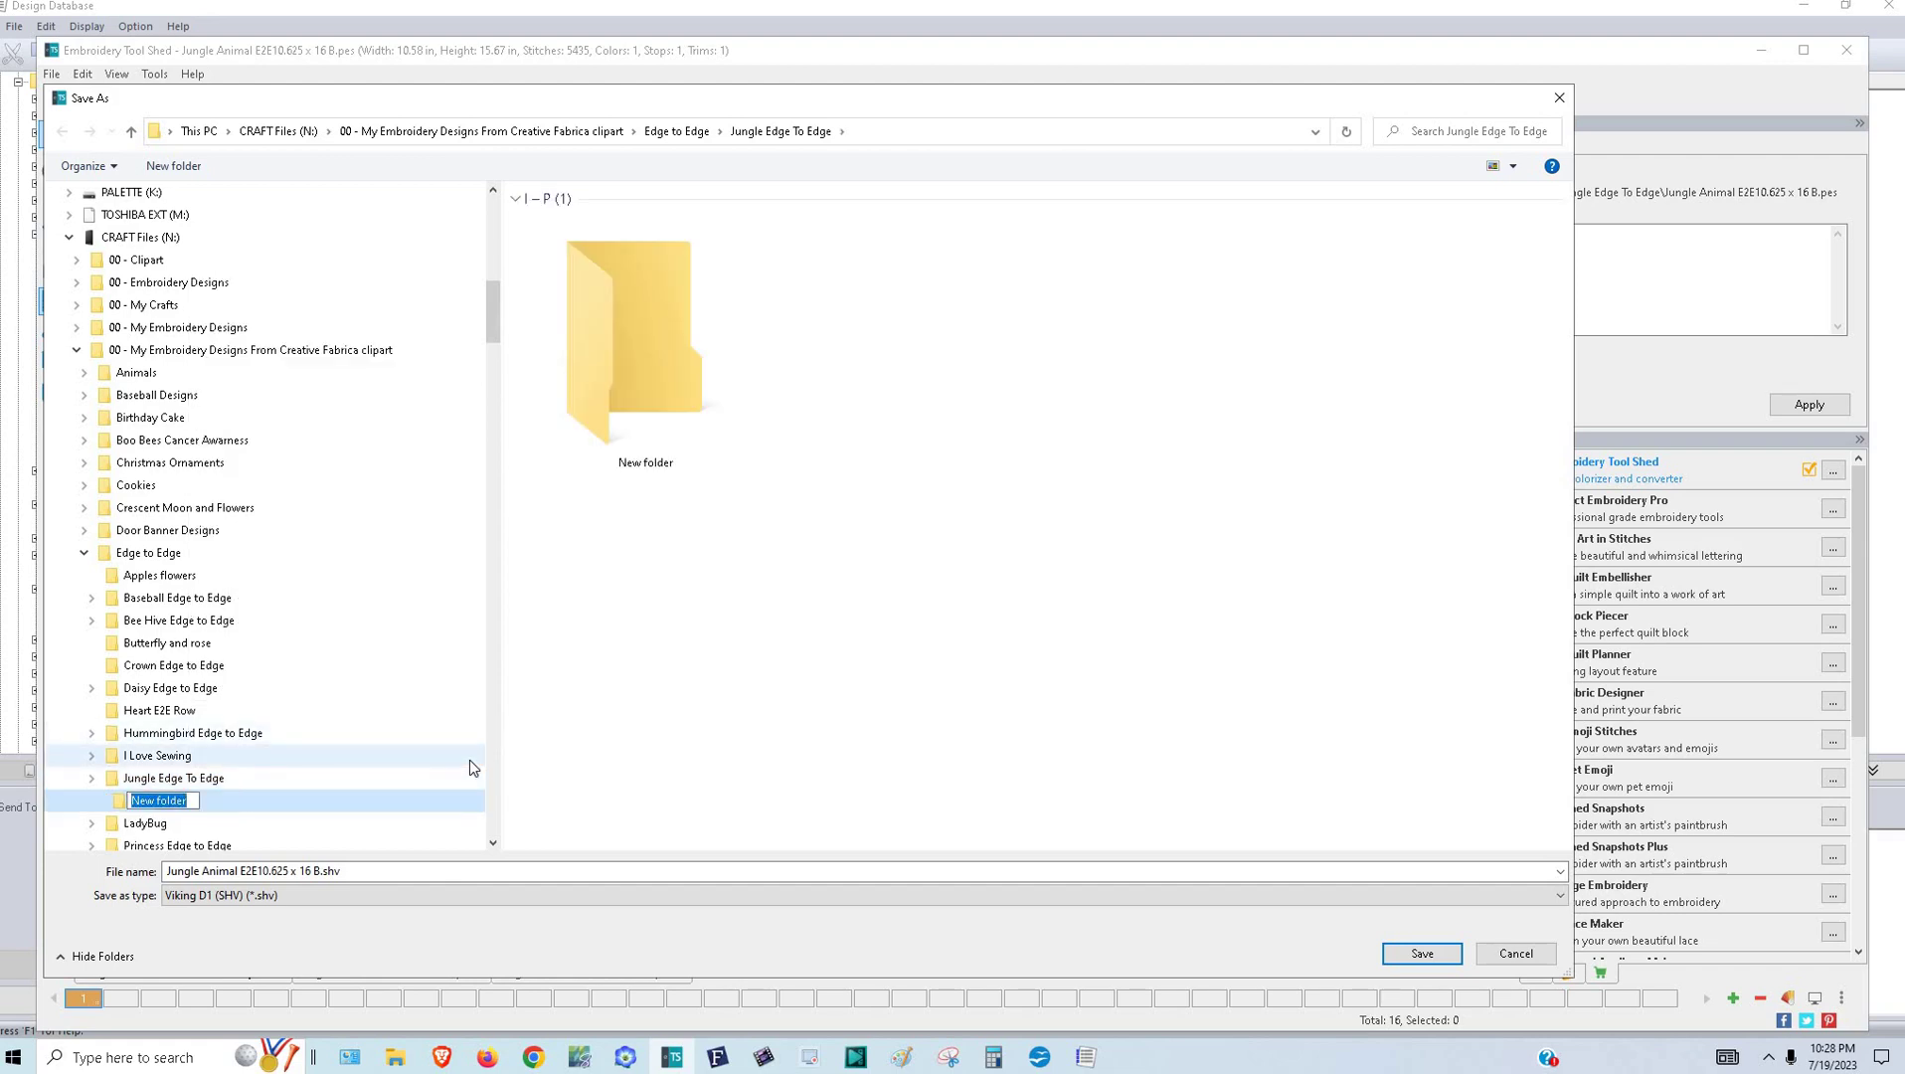
{"action": "type", "text": "Converted"}
{"action": "key", "text": "Return"}
{"action": "double_click", "coordinate": [619, 430]}
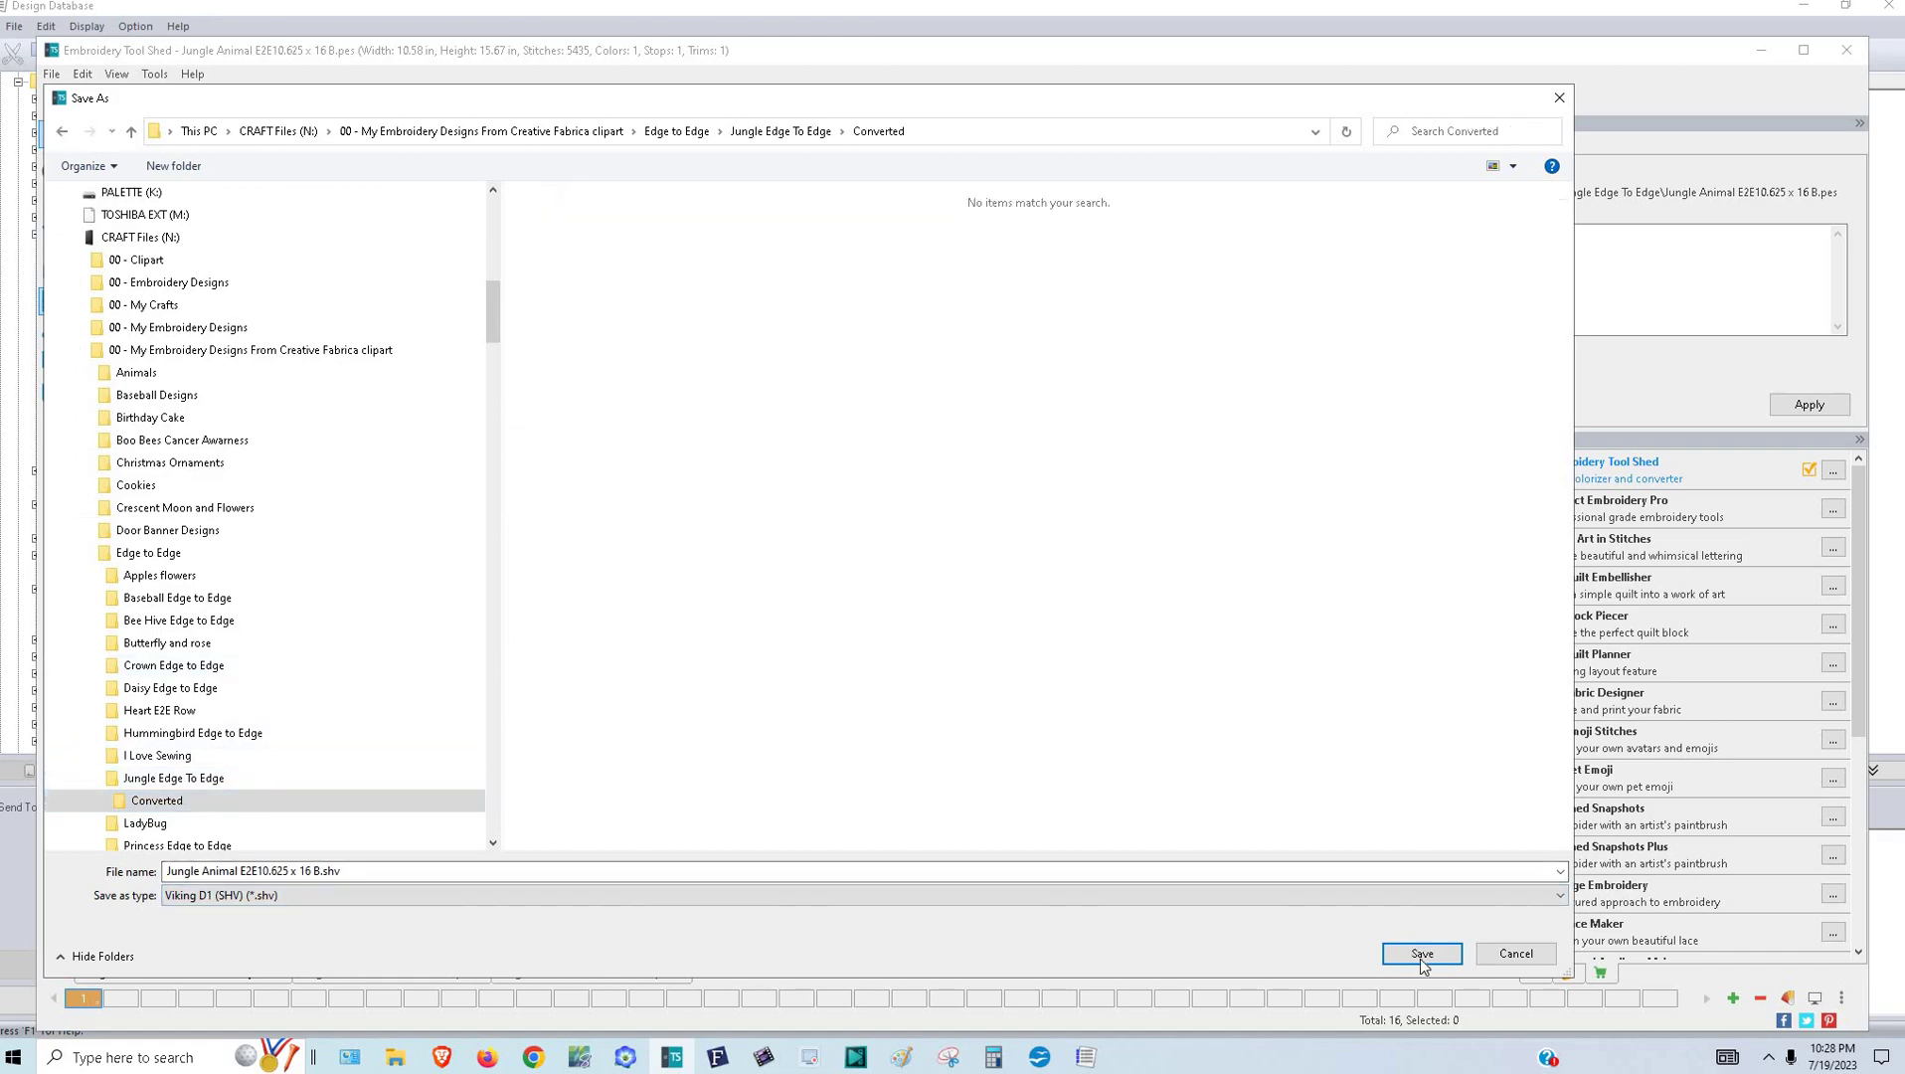
{"action": "left_click", "coordinate": [1422, 954]}
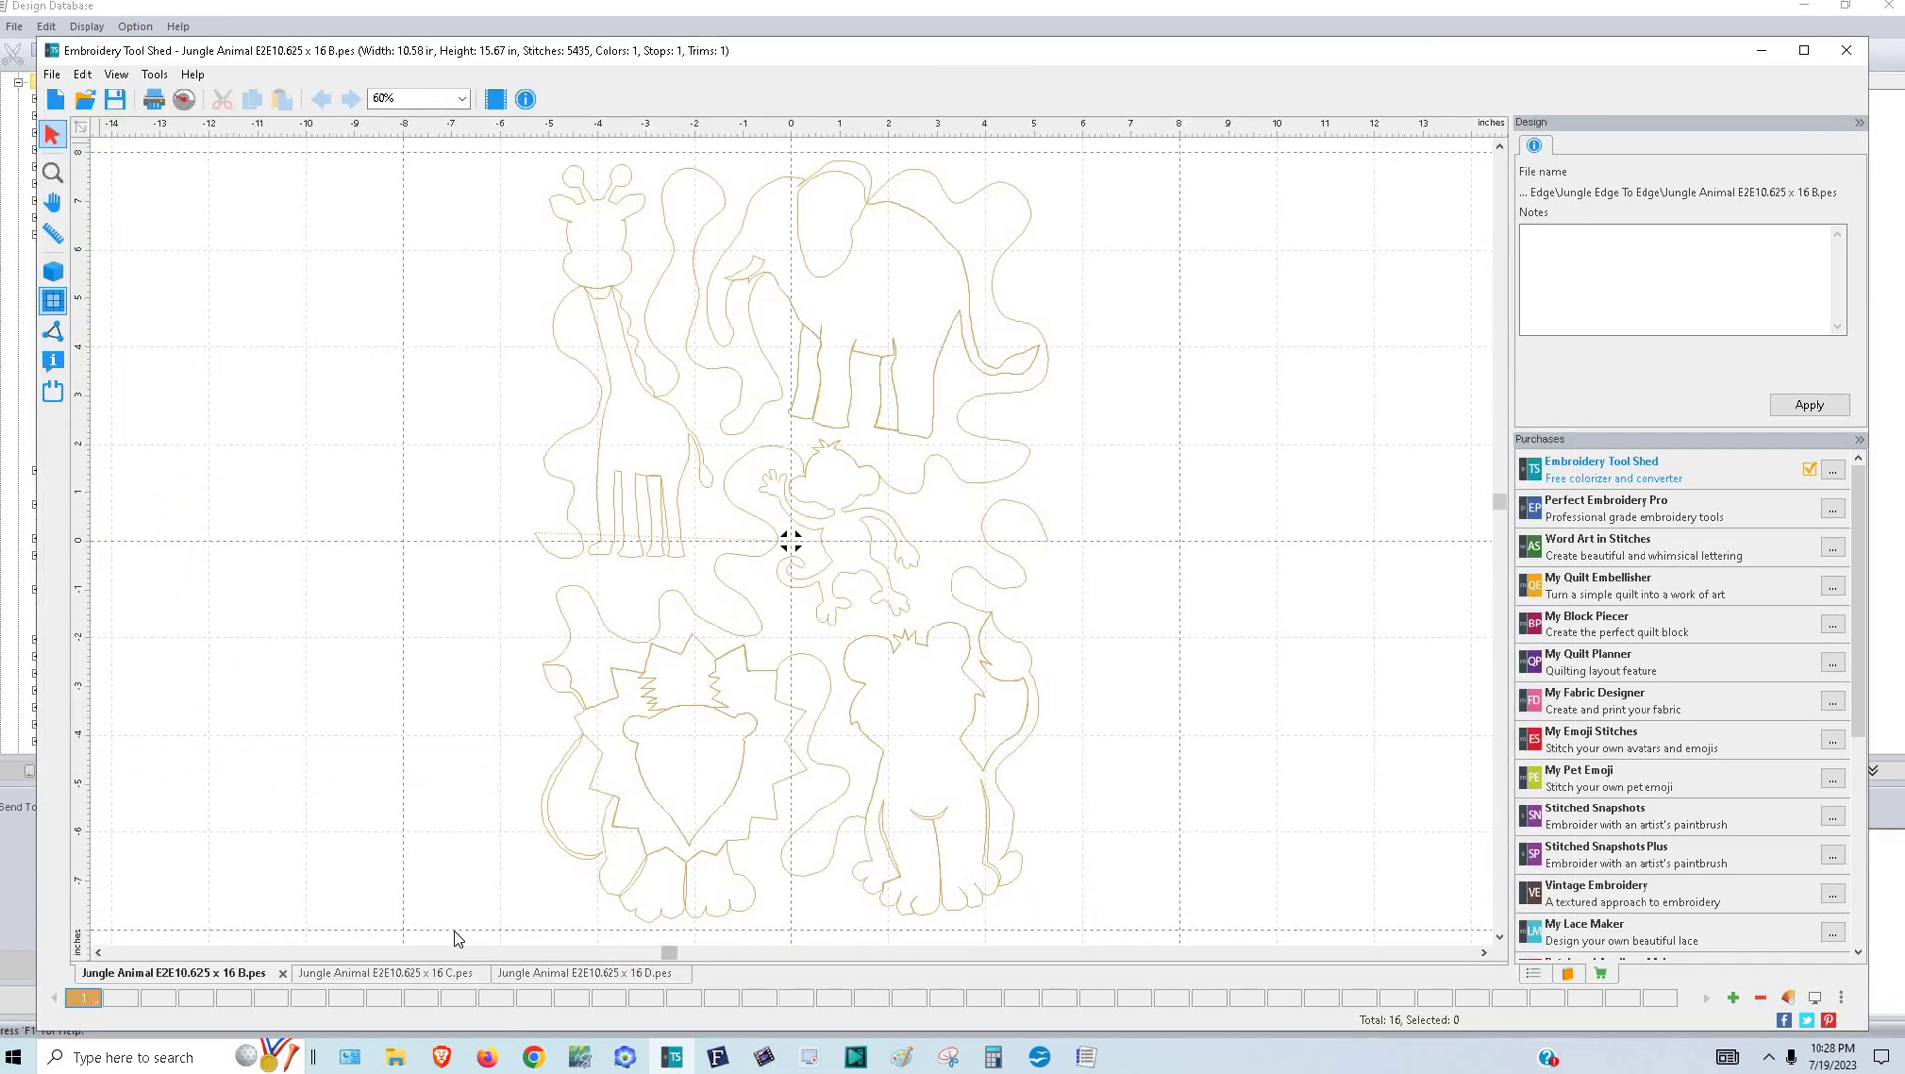
- Save Jungle Animal E2E10.625 x 16 C.pes as a Viking D1 (SHV) file in the Converted folder
{"action": "left_click", "coordinate": [396, 977]}
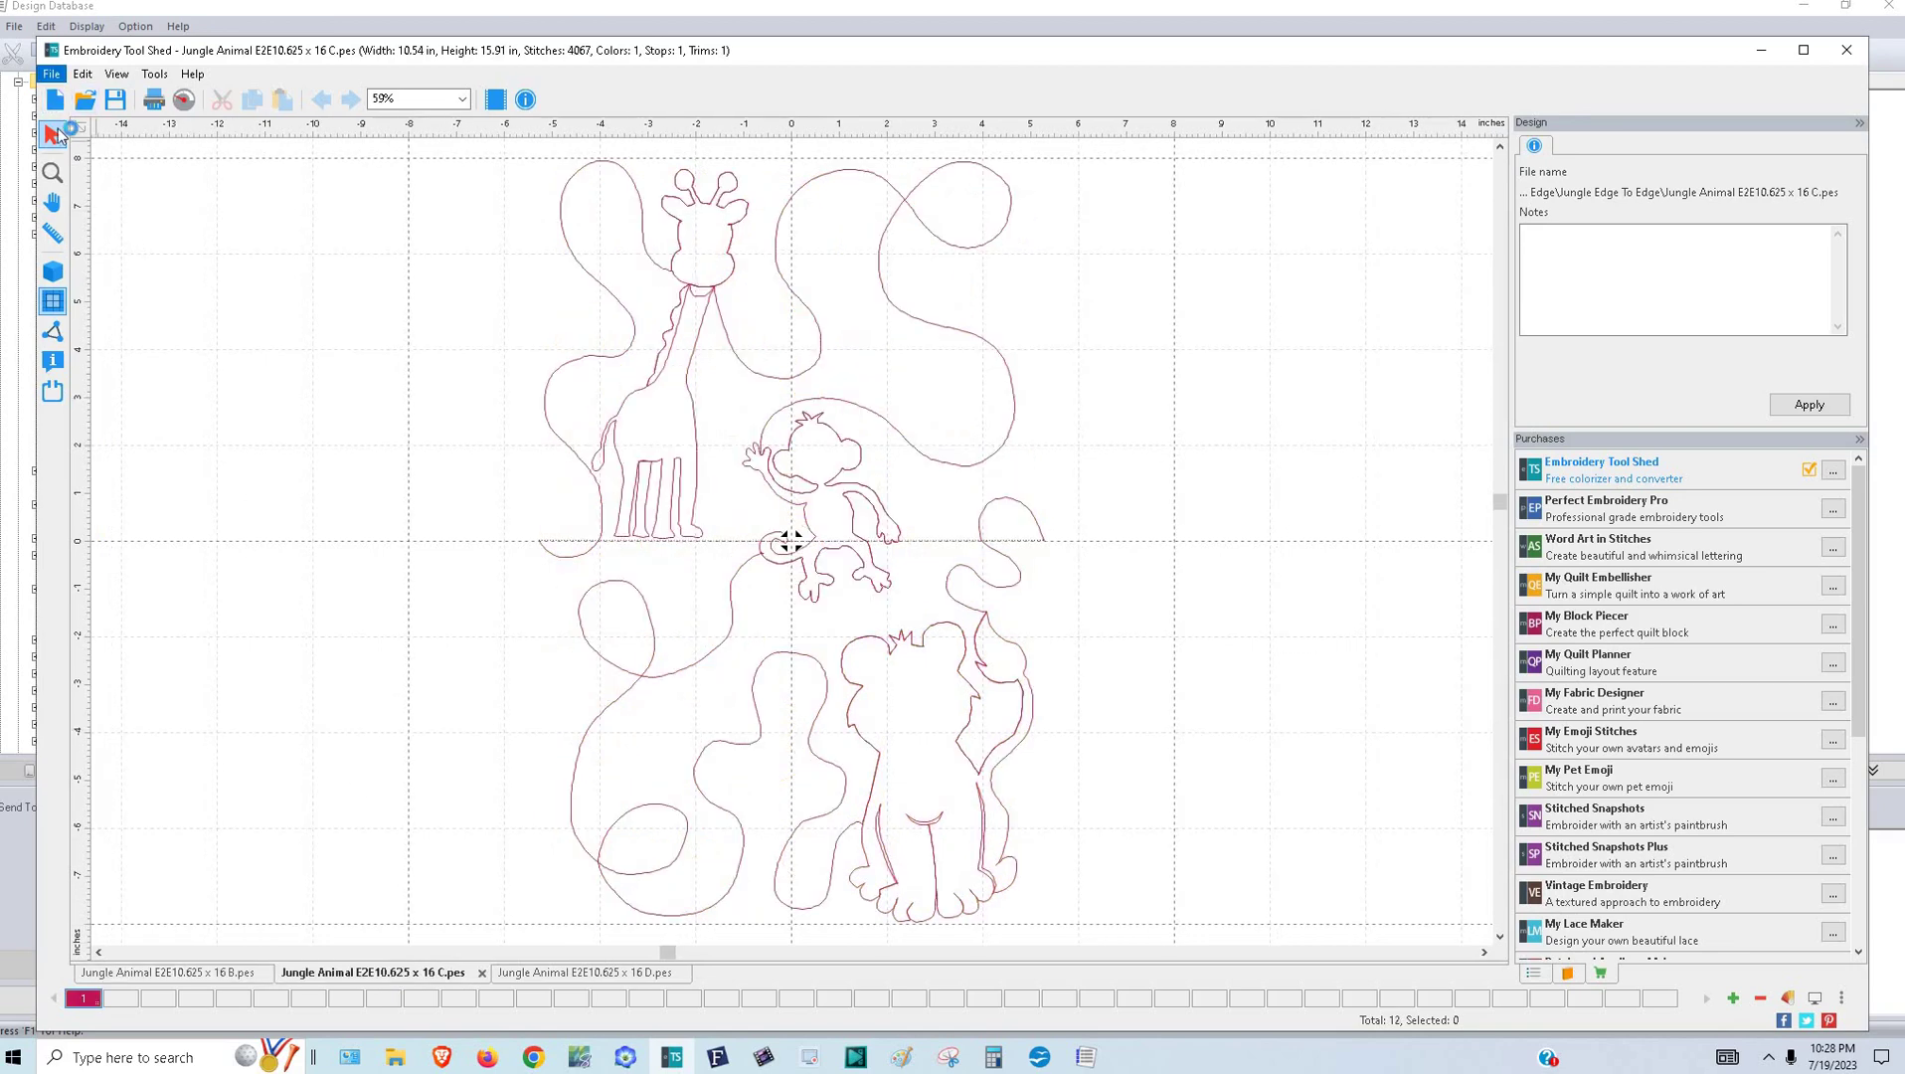
{"action": "left_click", "coordinate": [49, 74]}
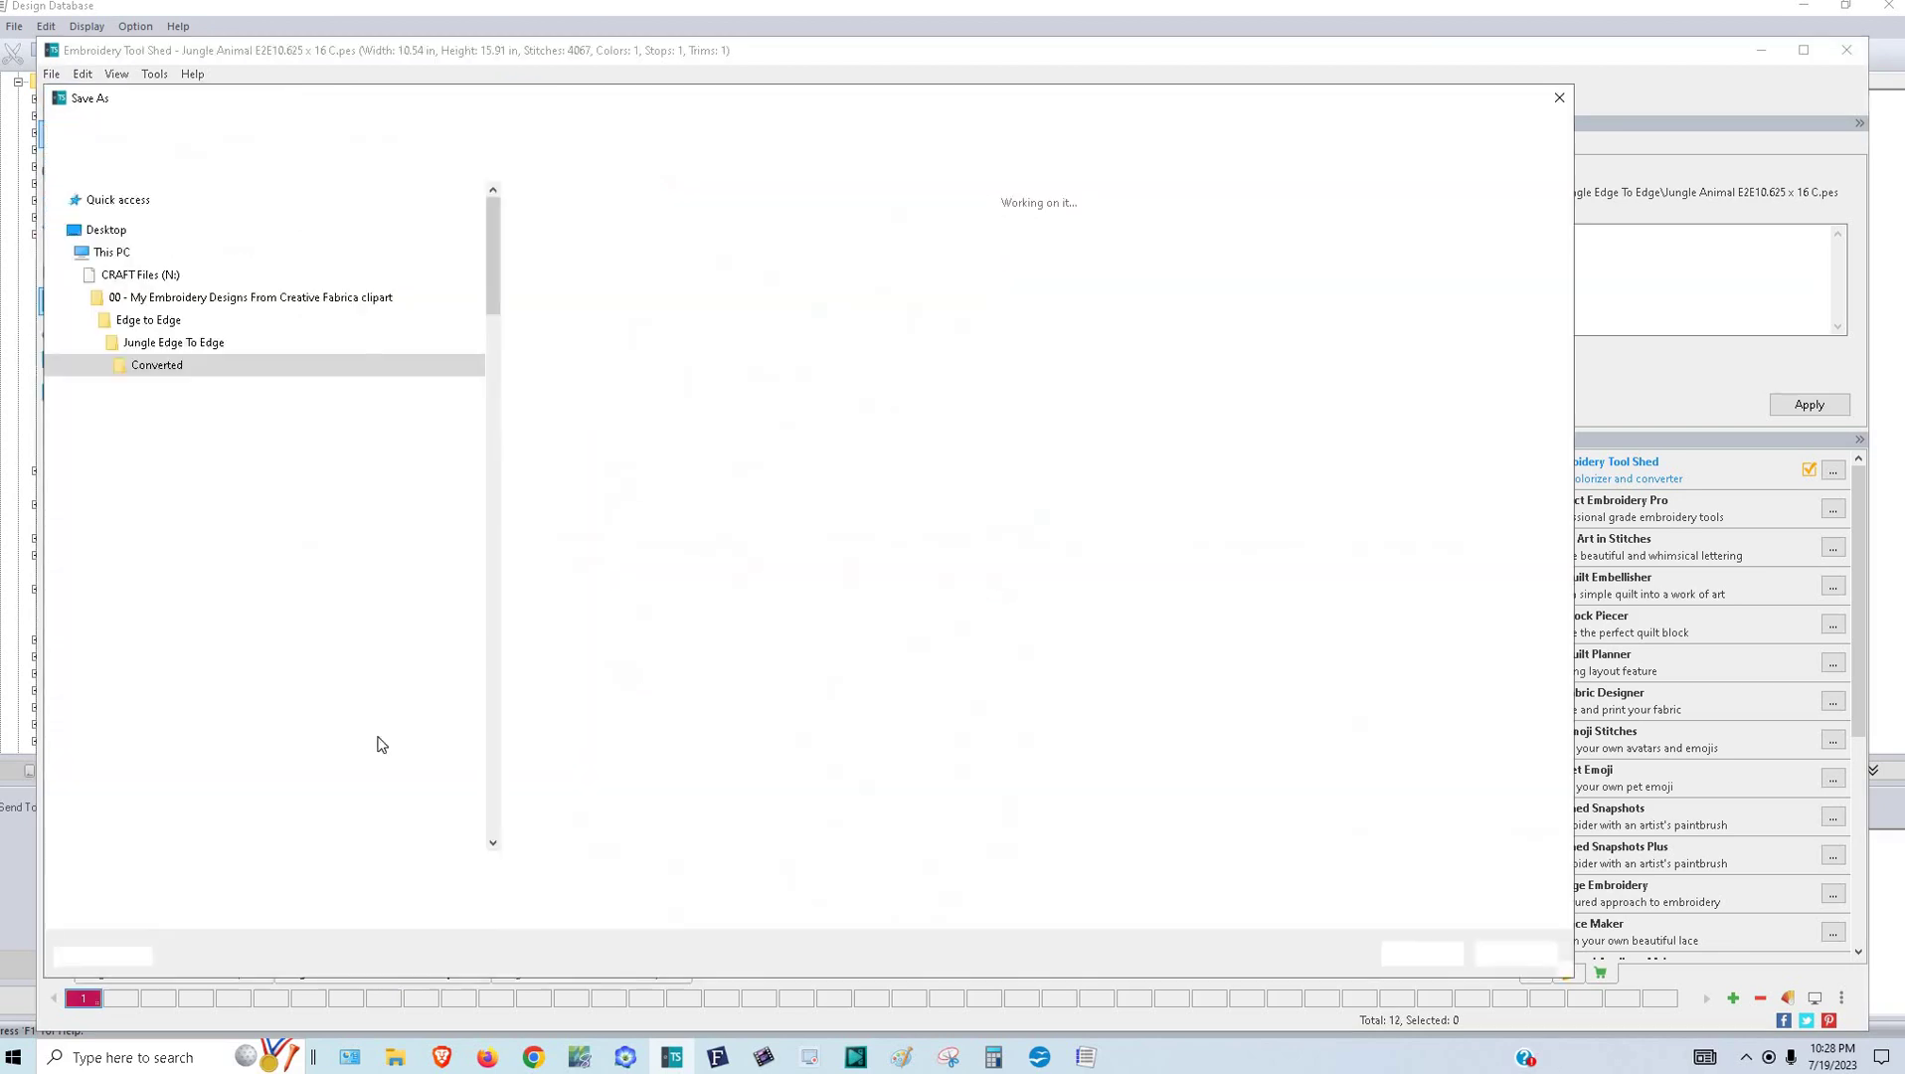
{"action": "left_click", "coordinate": [357, 897]}
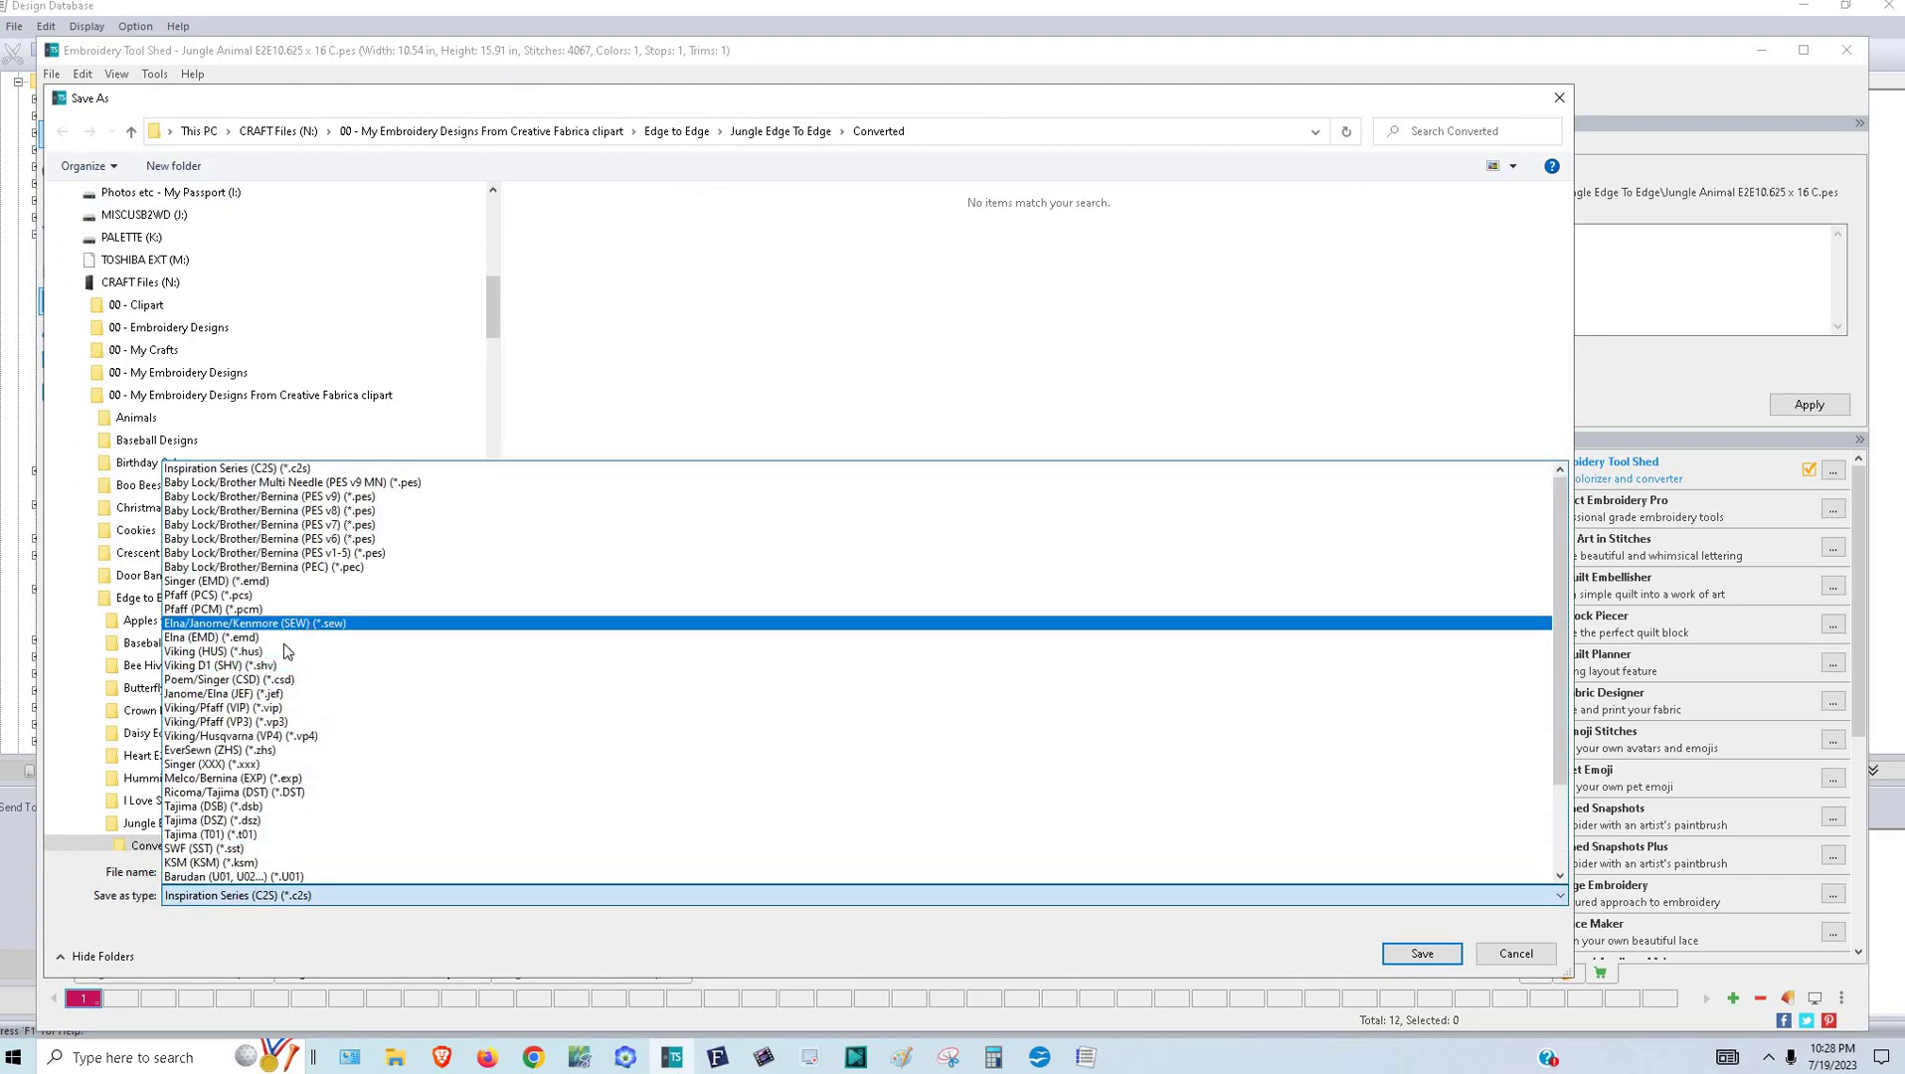
{"action": "key", "text": "Down"}
{"action": "key", "text": "Down"}
{"action": "key", "text": "Down"}
{"action": "key", "text": "Return"}
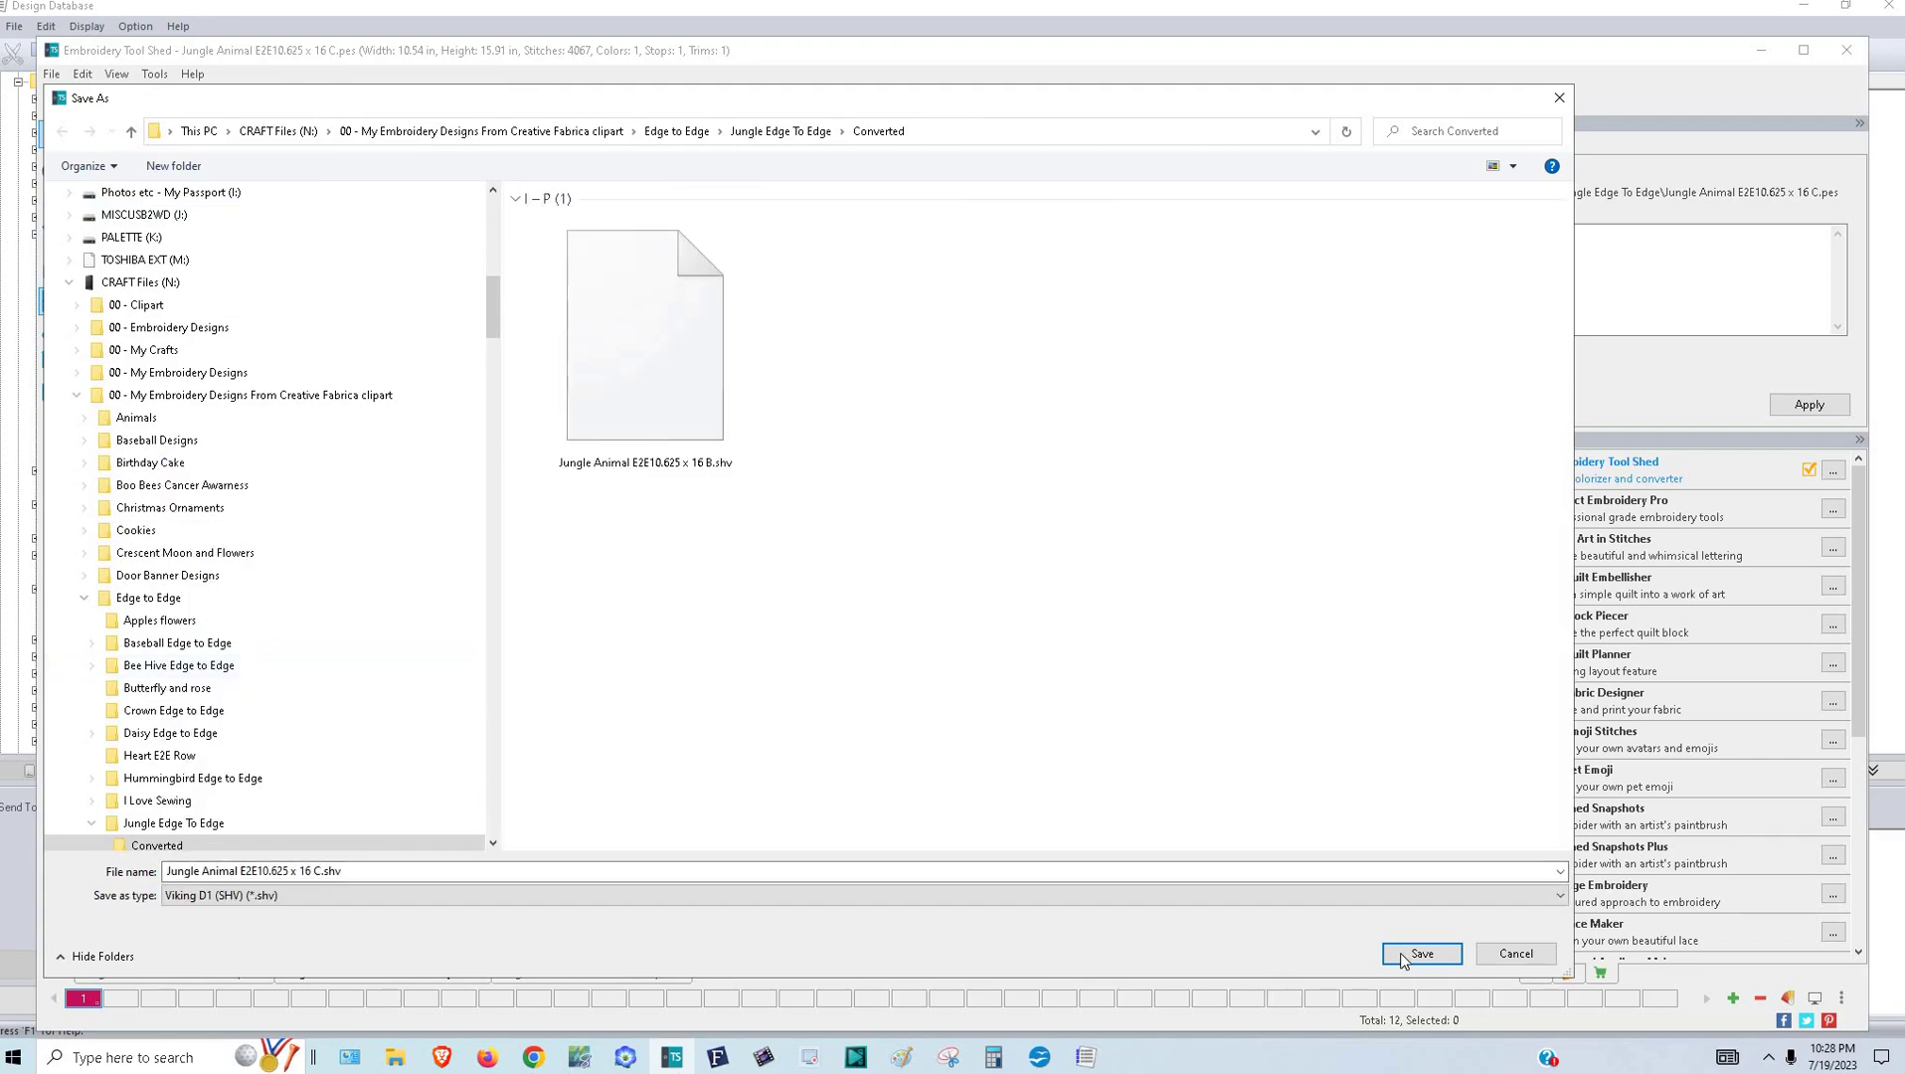
{"action": "key", "text": "Return"}
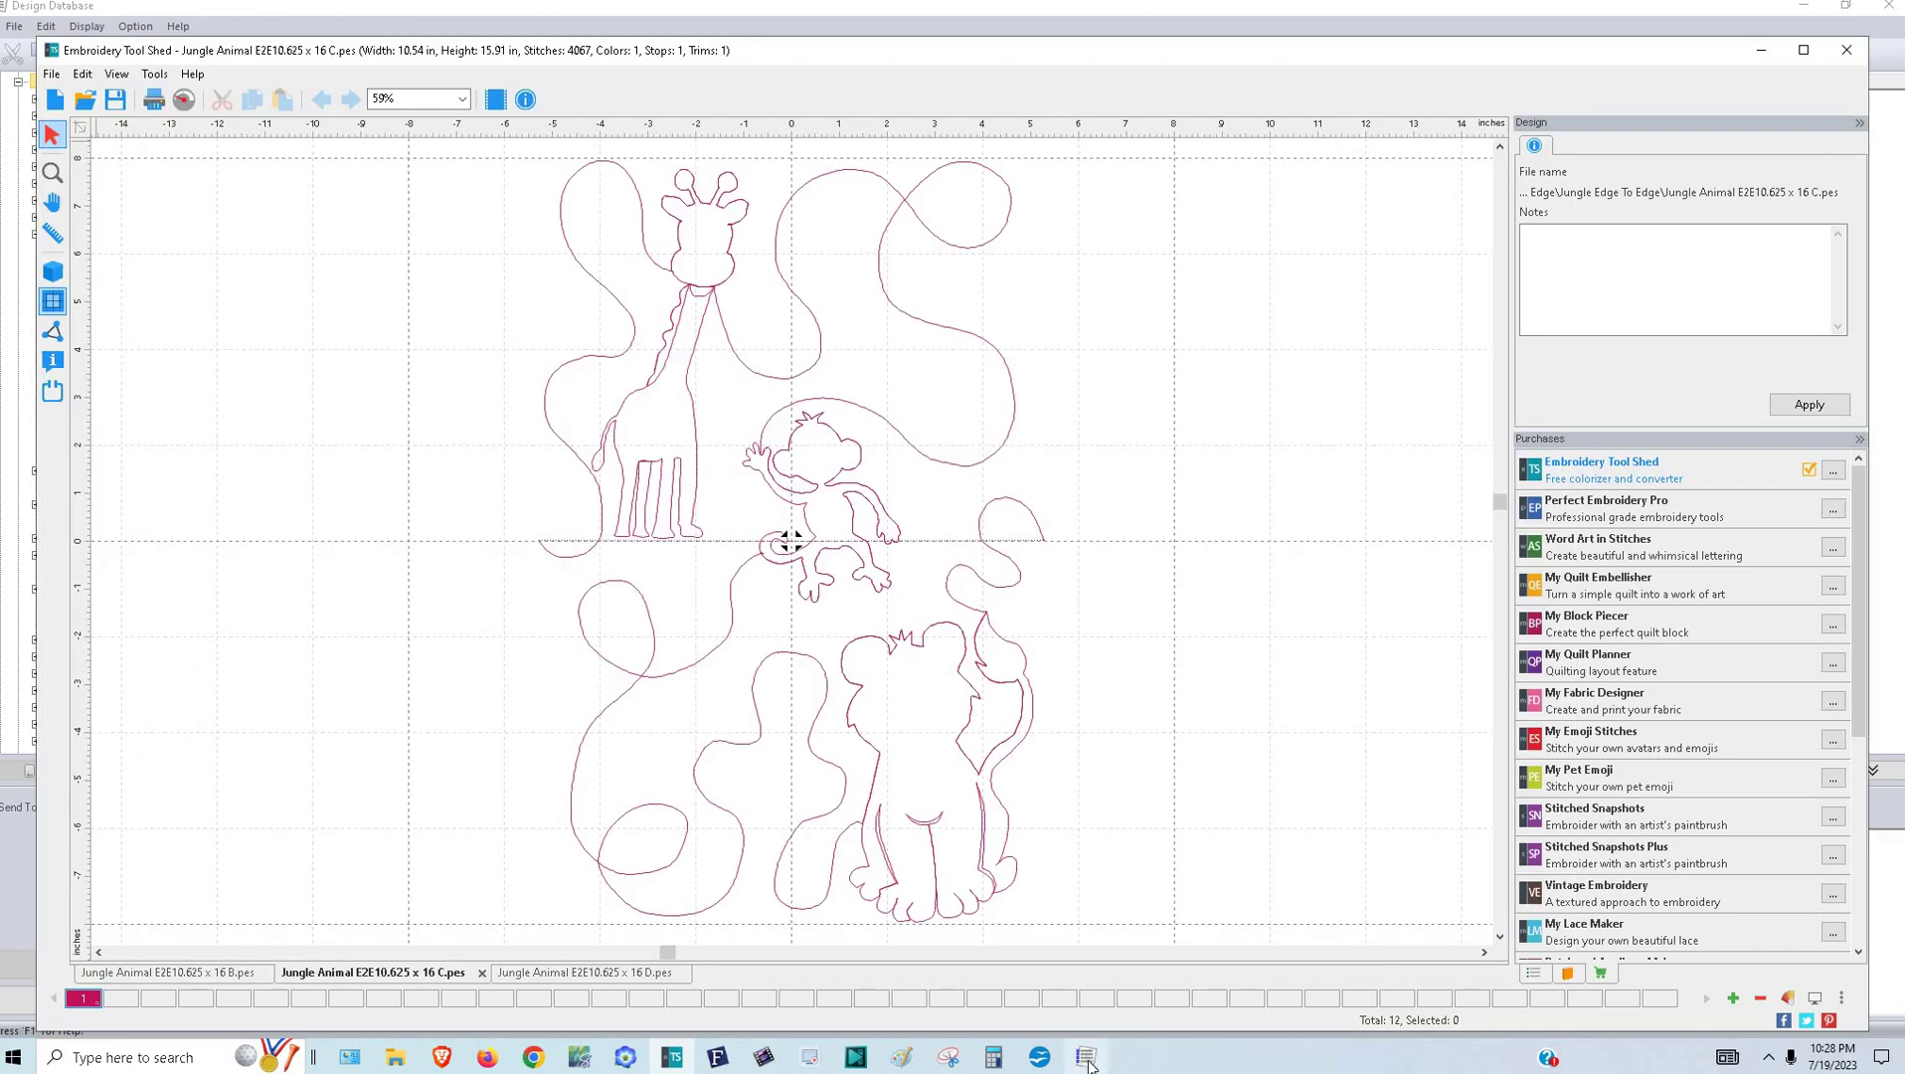
- Switch to Design Database and try to convert the file range from Jungle Animal E2E10.625 x 16 B.pes through Jungle Animal E2E10.625 x 16.pes
{"action": "left_click", "coordinate": [1087, 1058]}
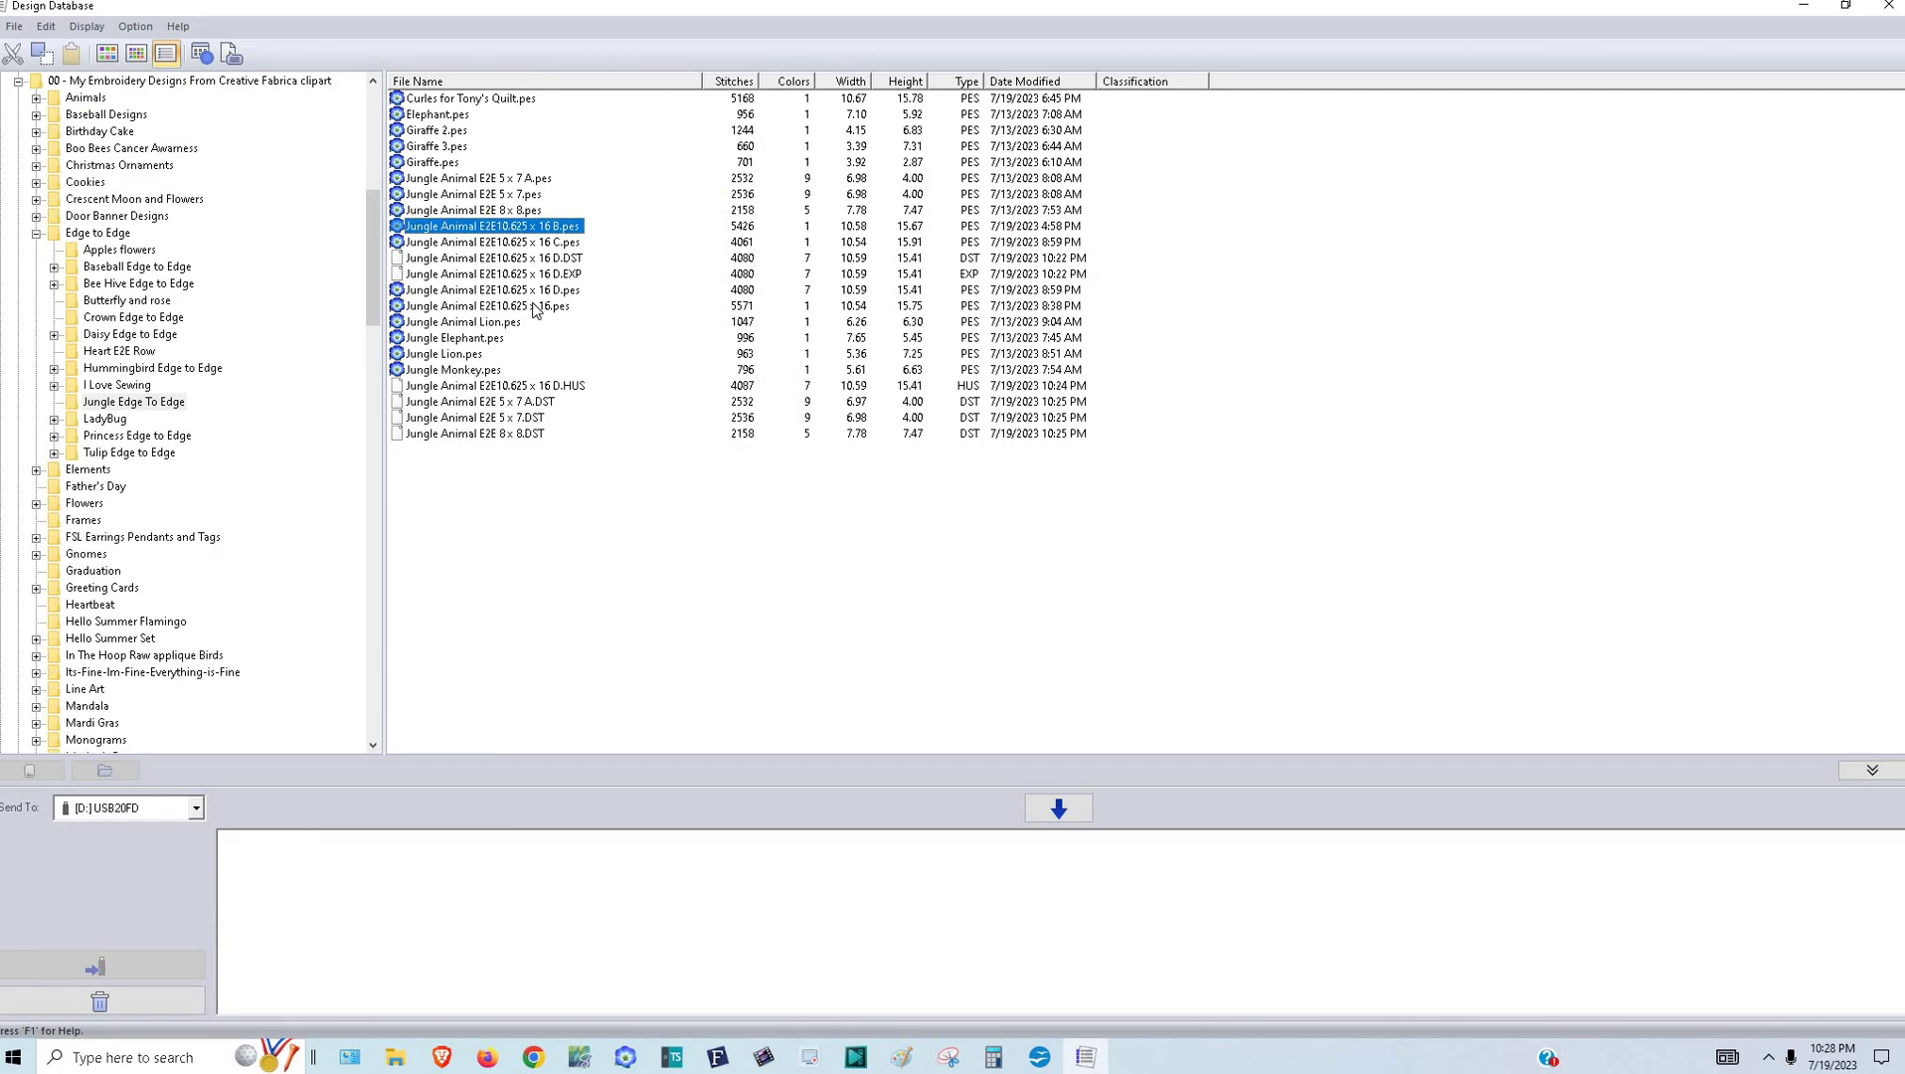
{"action": "left_click", "coordinate": [534, 307], "text": "shift"}
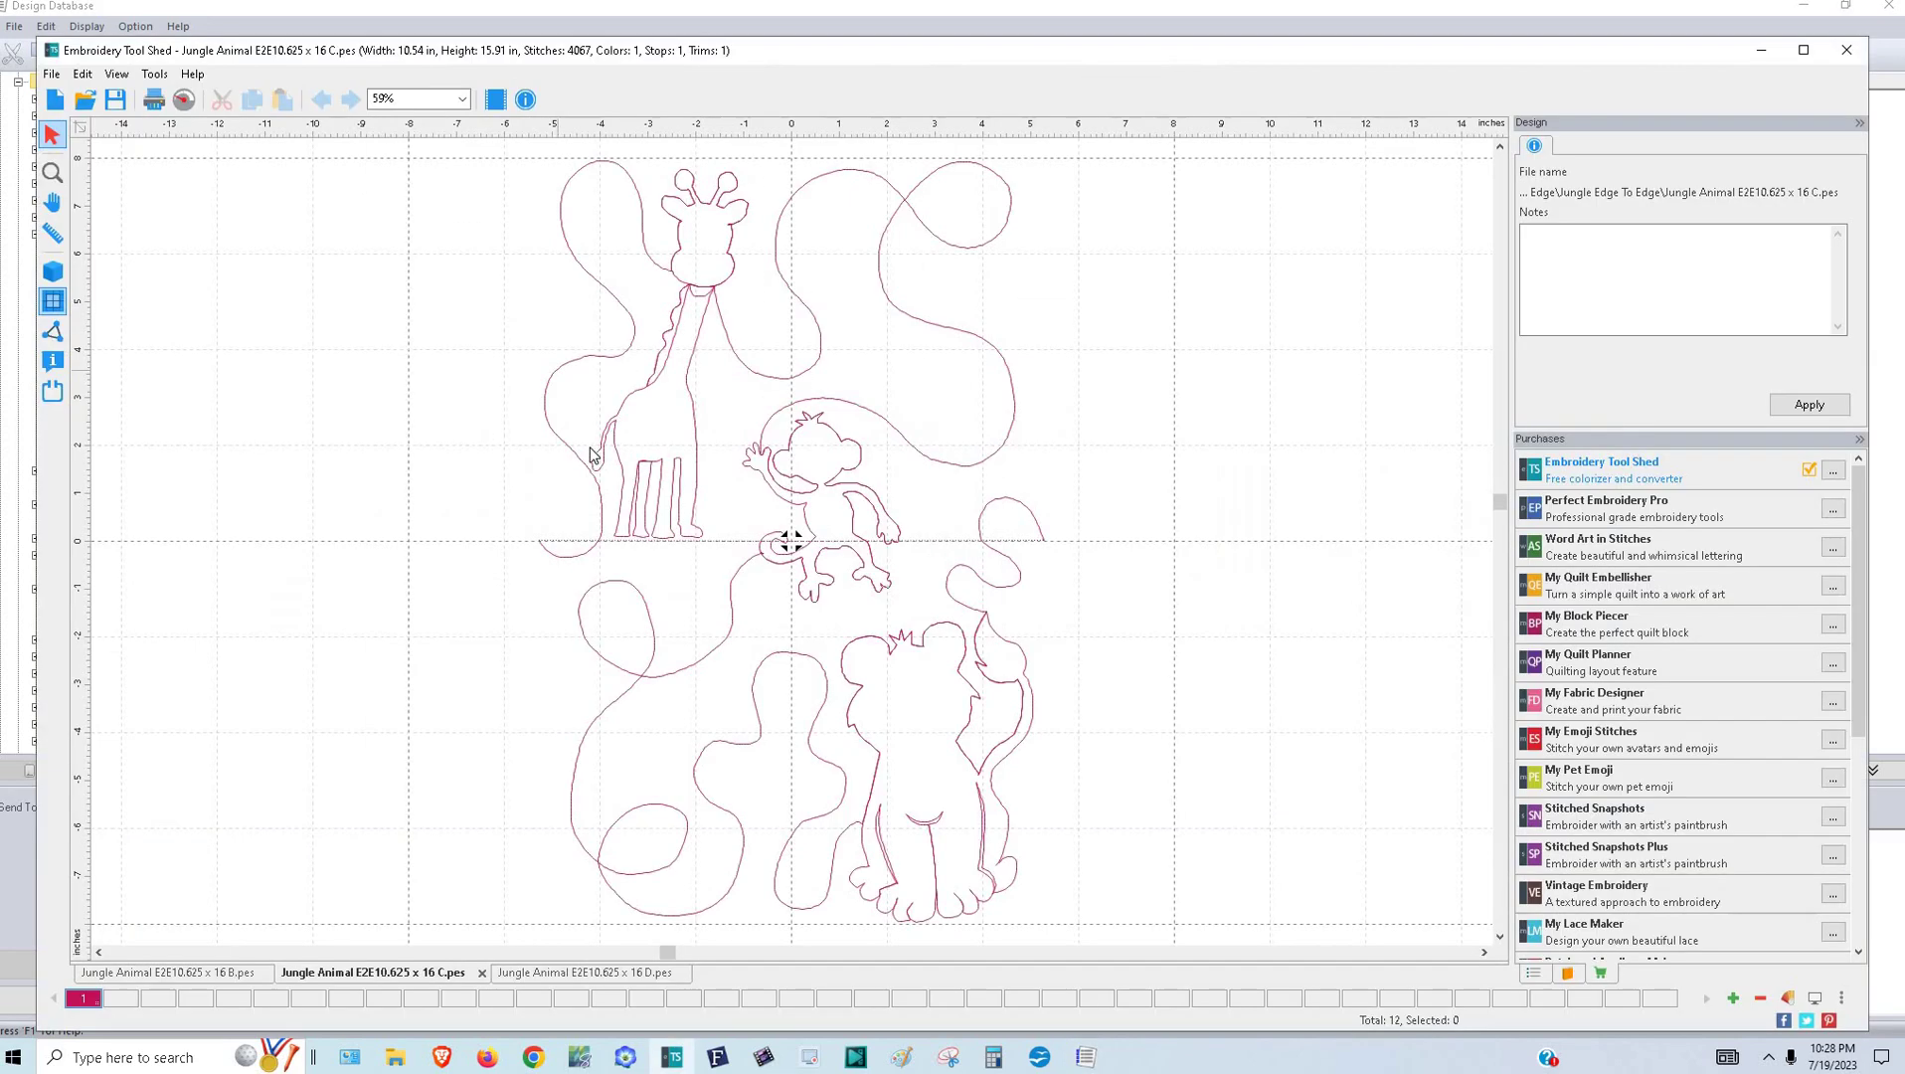
{"action": "key", "text": "alt+F4"}
{"action": "right_click", "coordinate": [558, 294]}
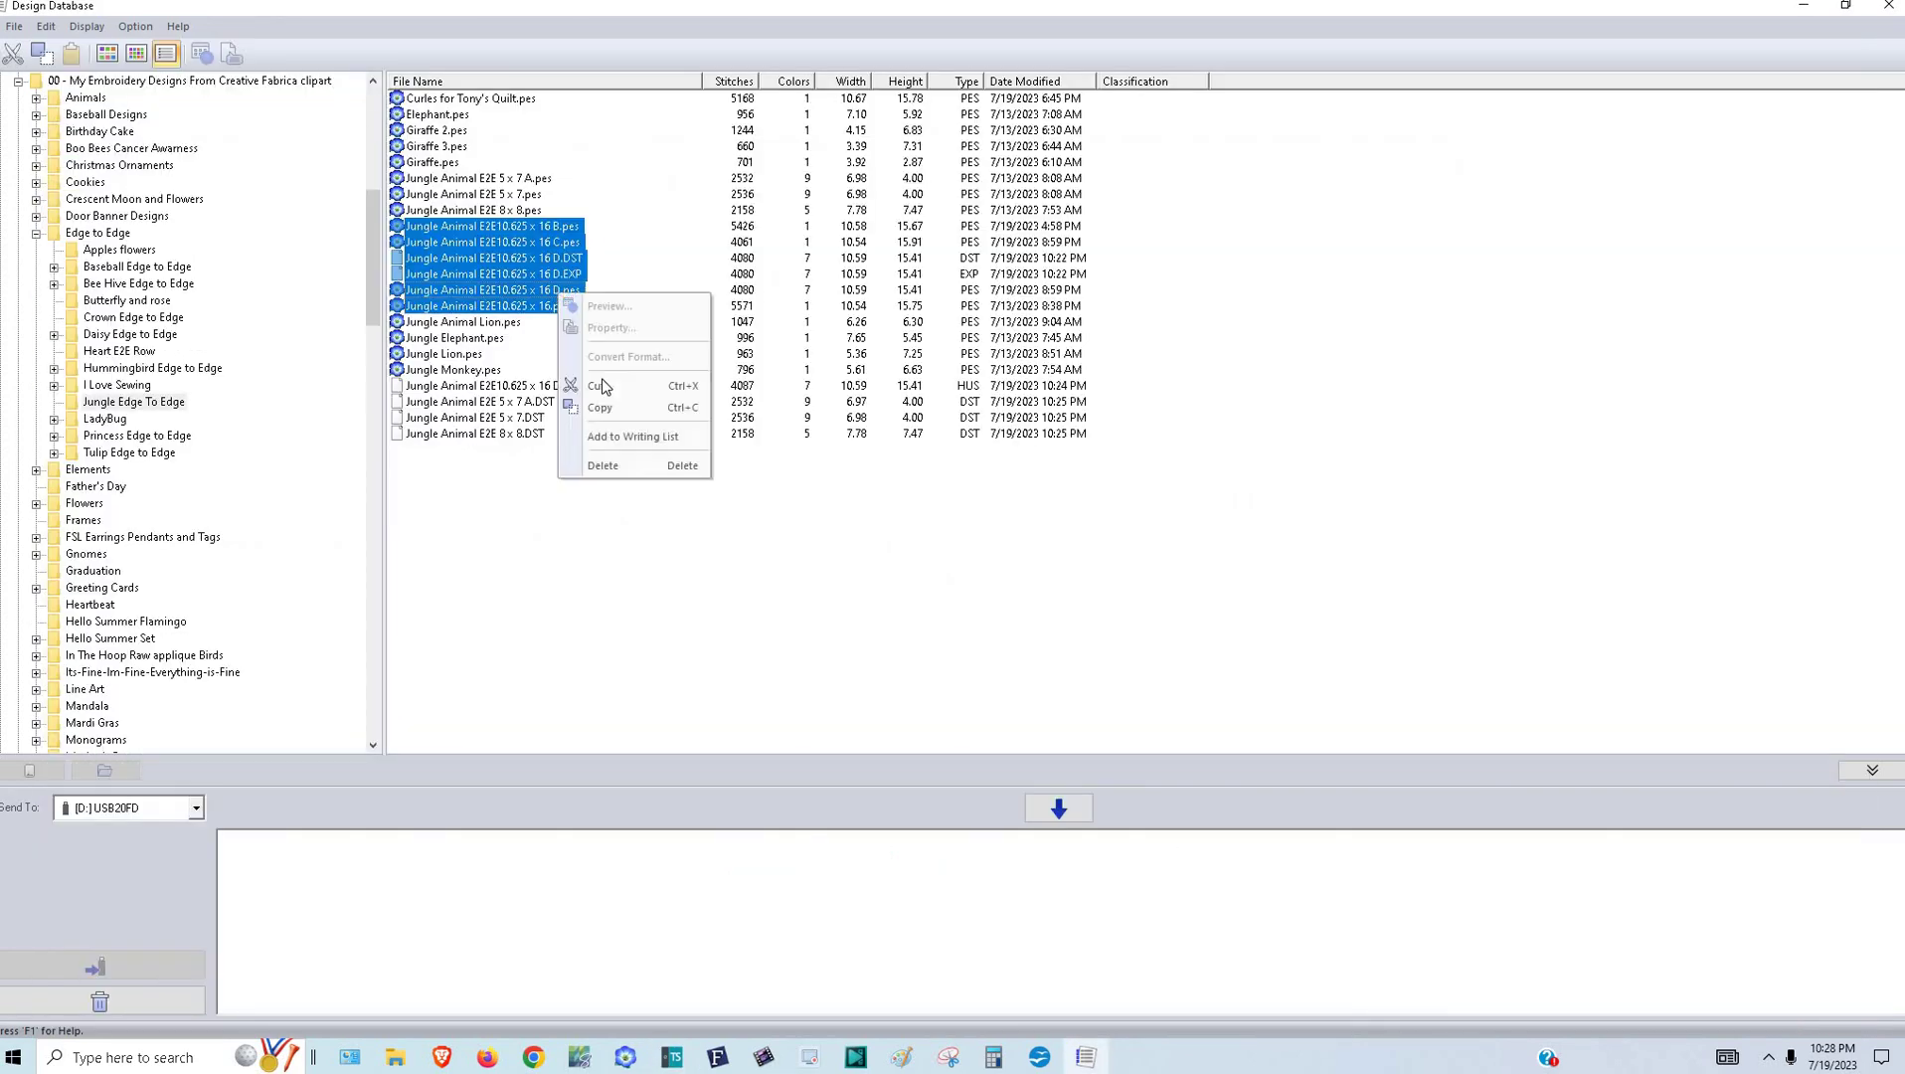
{"action": "right_click", "coordinate": [534, 278]}
{"action": "left_click", "coordinate": [684, 395]}
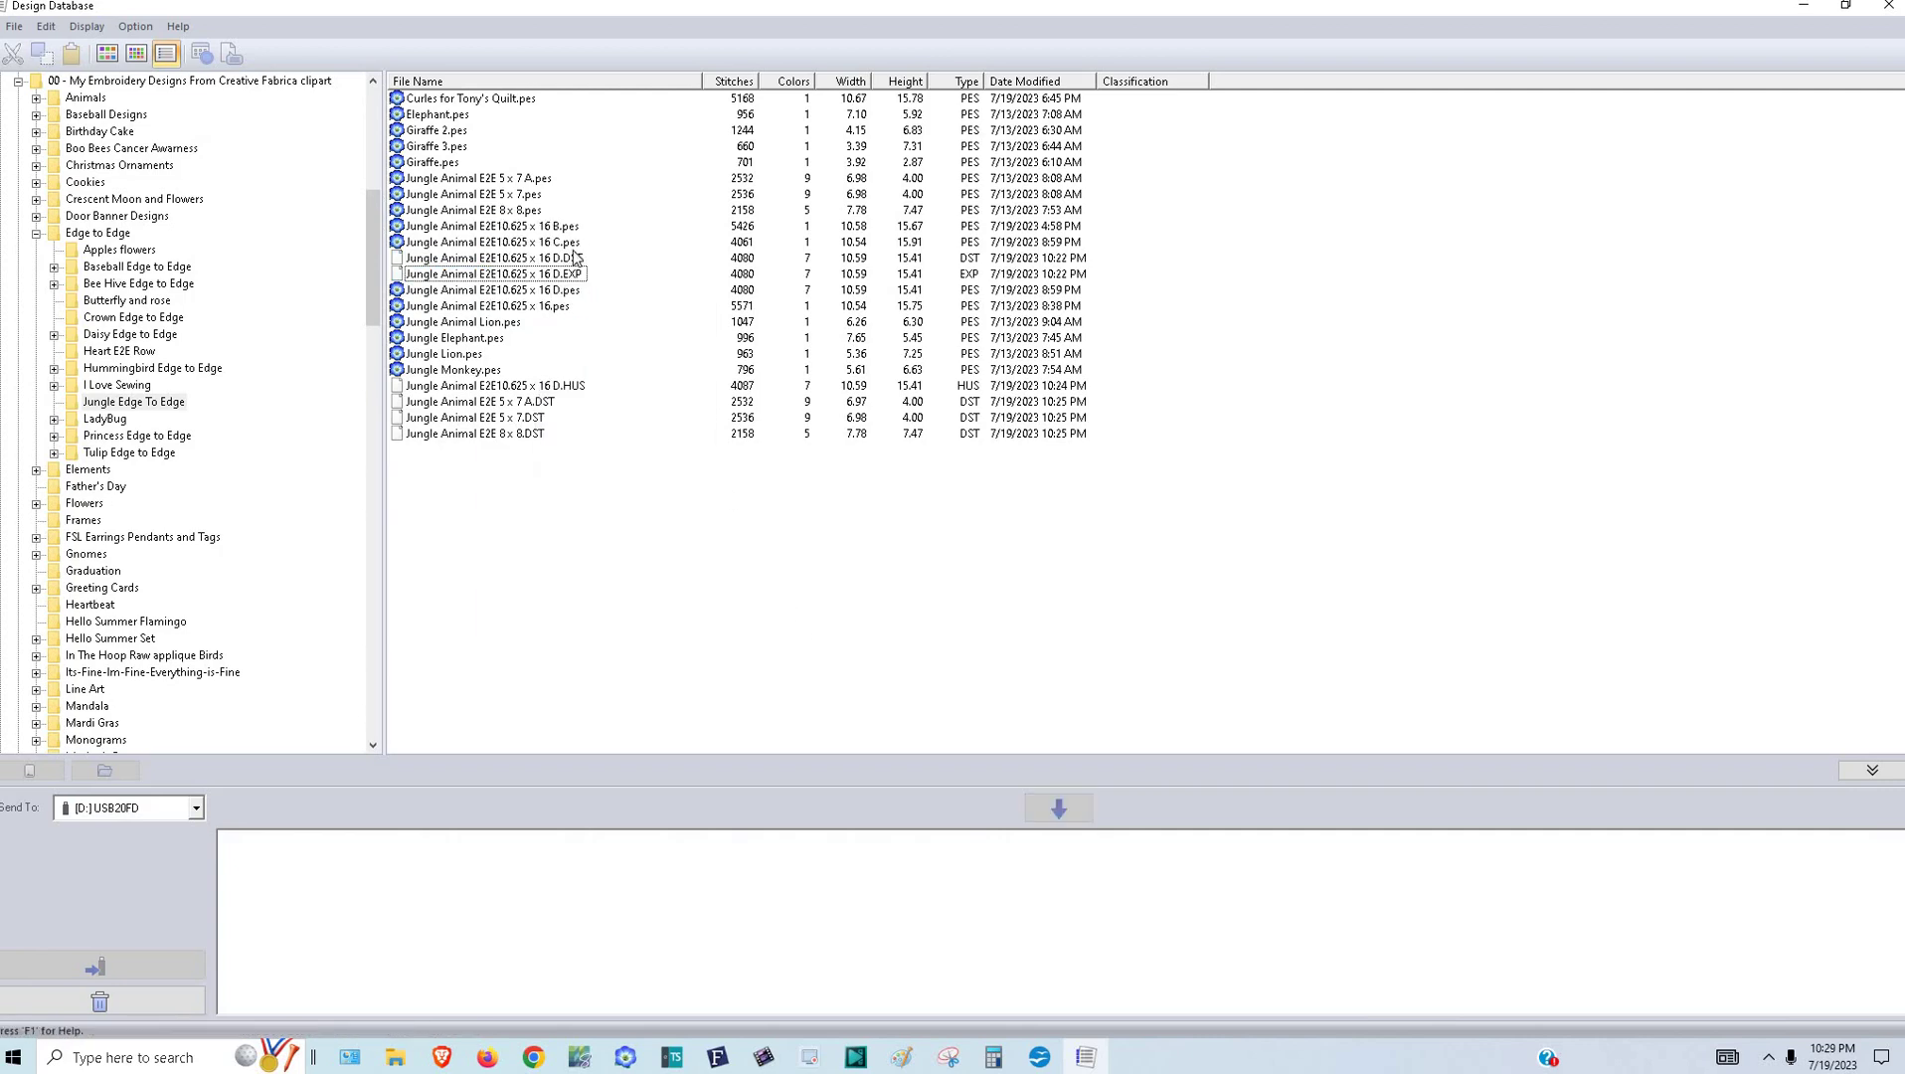
- Select only the four Jungle Animal E2E10.625 x 16 PES files and examine the format types offered for batch conversion
{"action": "left_click", "coordinate": [572, 226]}
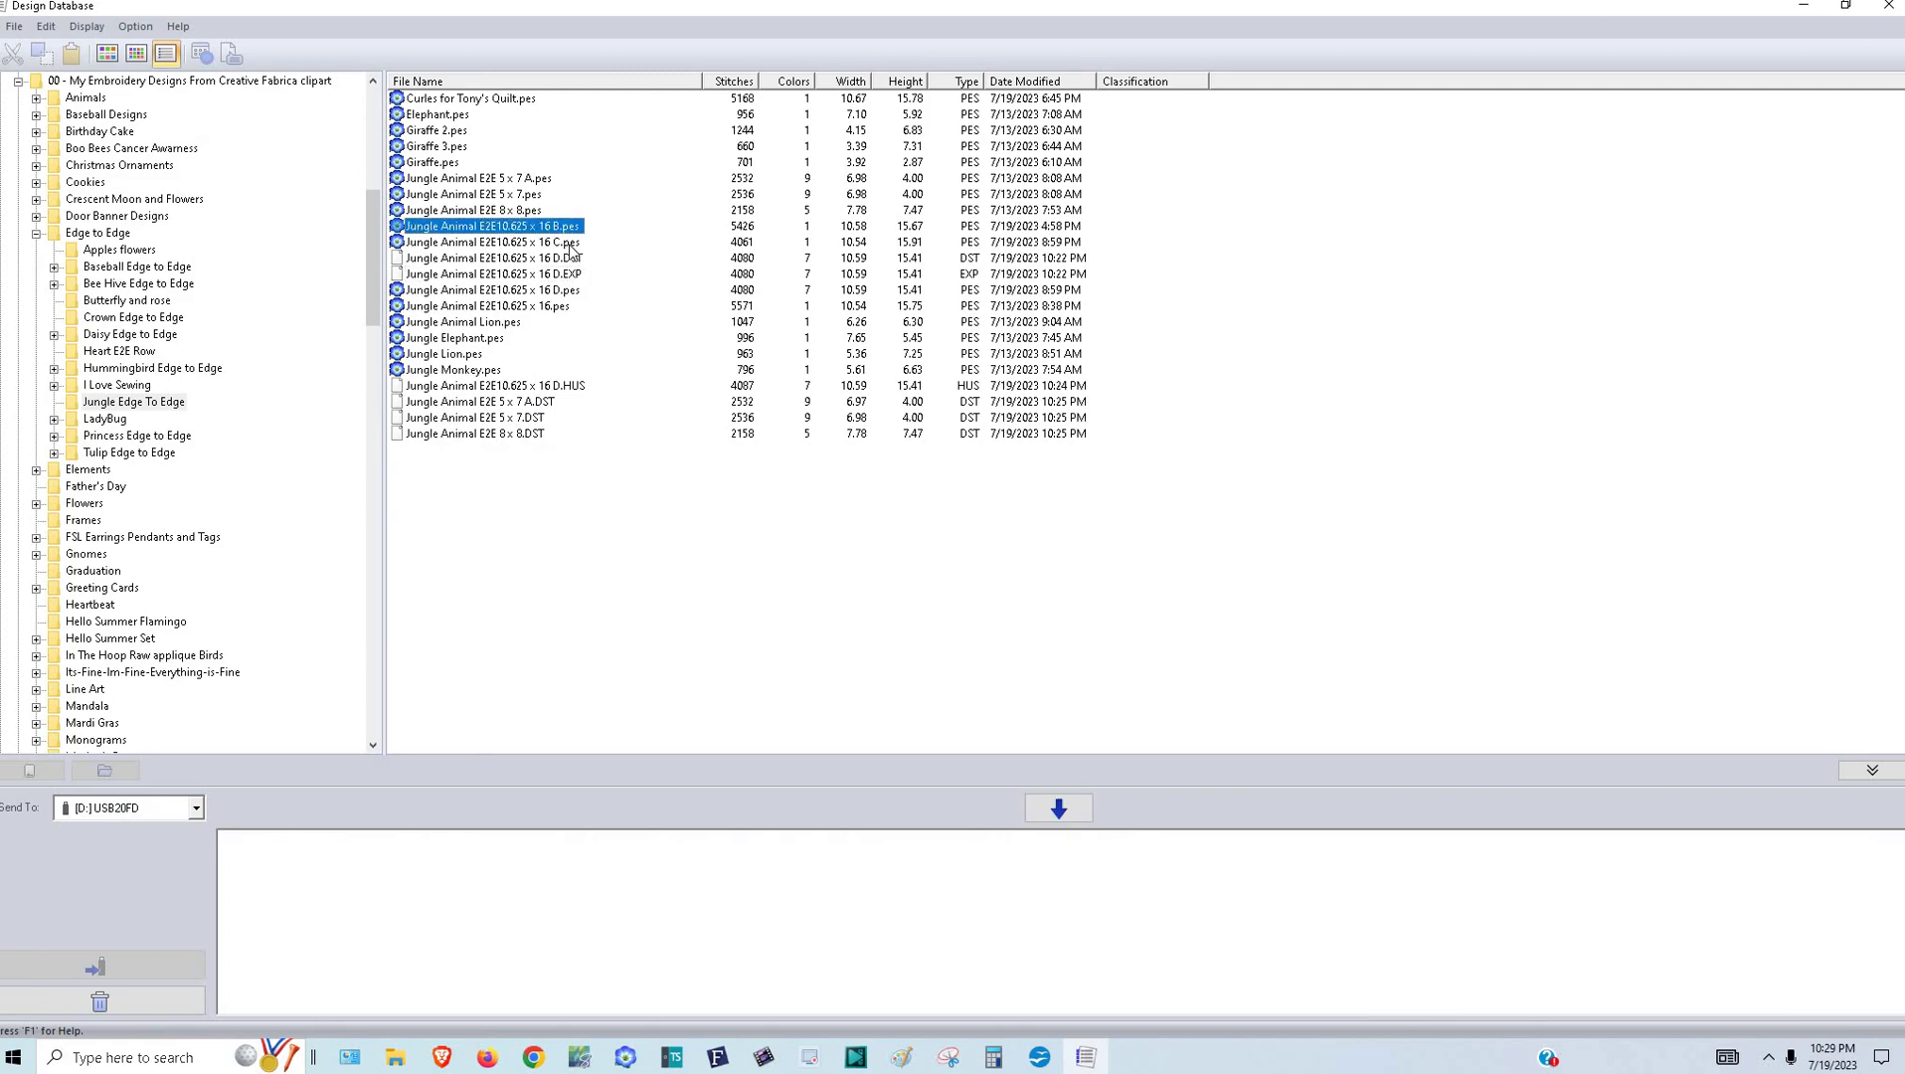
{"action": "key", "text": "shift+Down"}
{"action": "left_click", "coordinate": [564, 297], "text": "ctrl"}
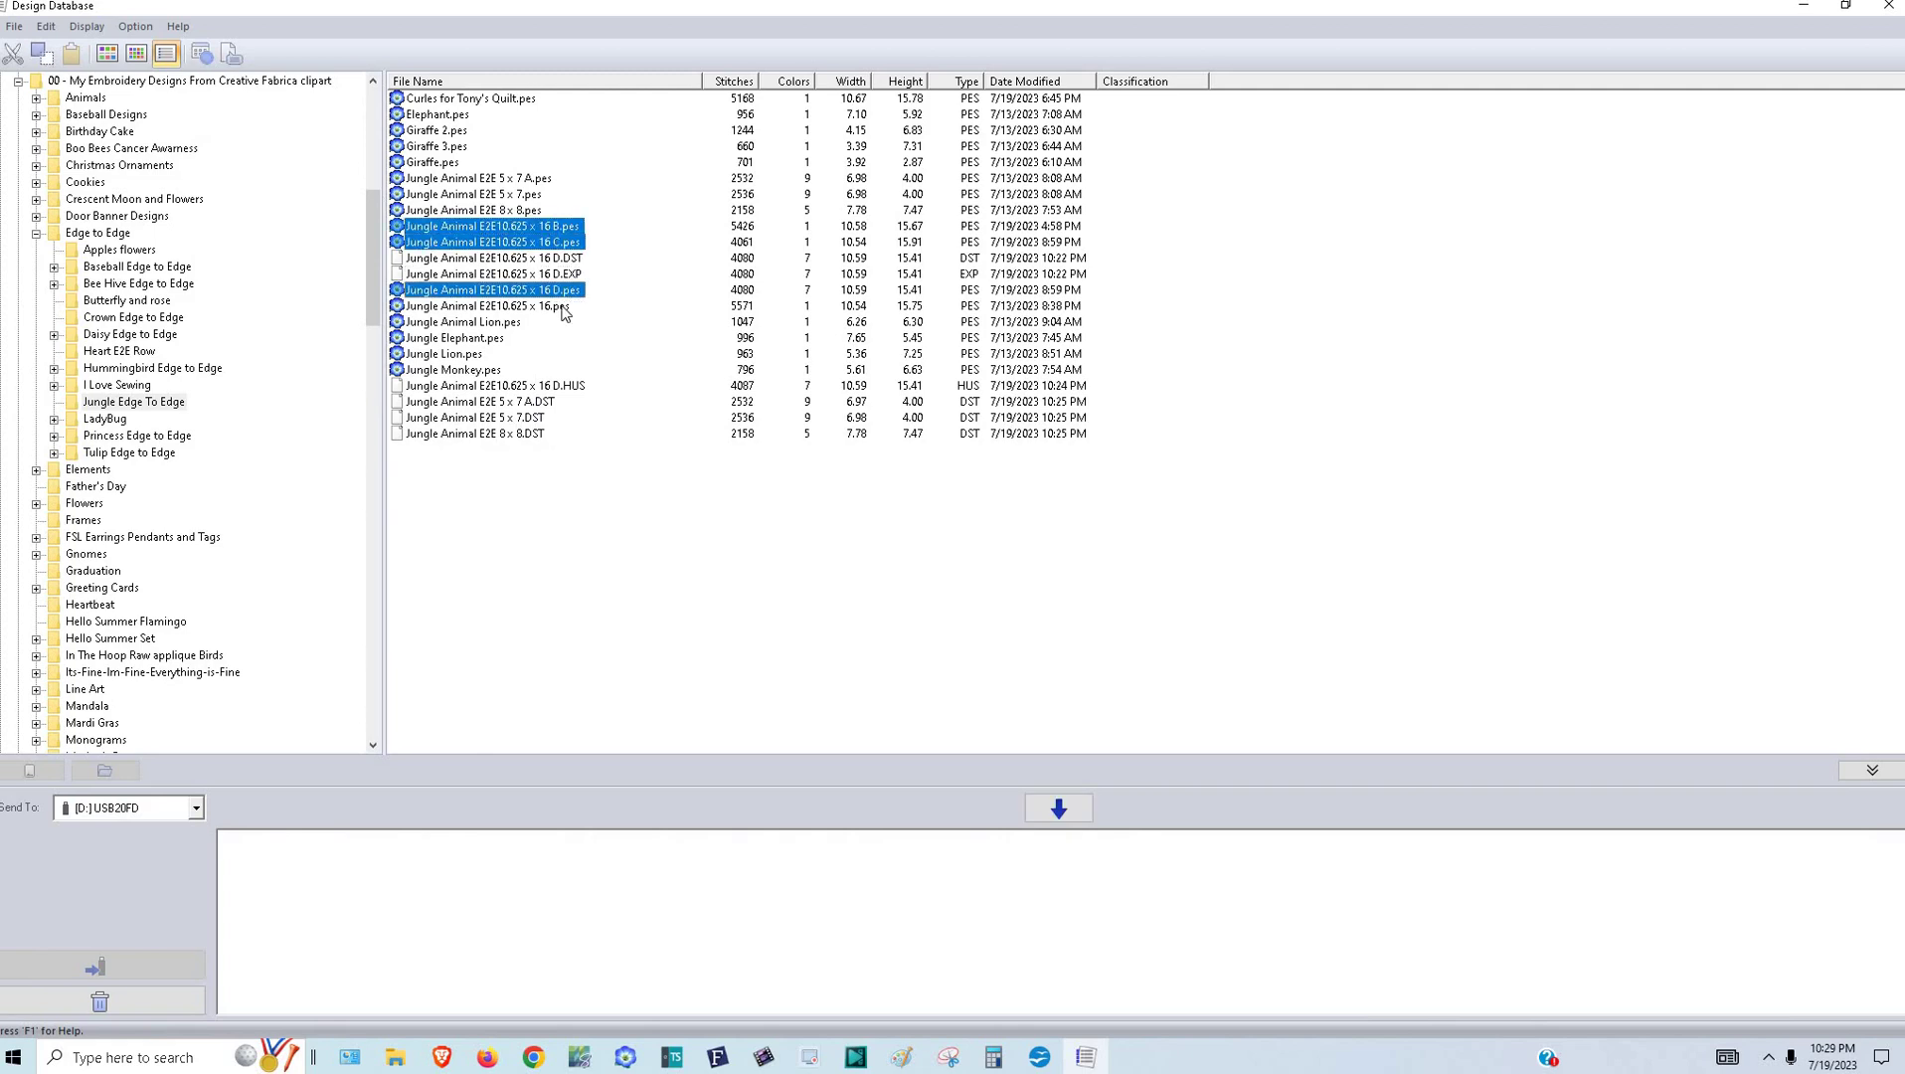
{"action": "left_click", "coordinate": [567, 305], "text": "ctrl"}
{"action": "right_click", "coordinate": [622, 354]}
{"action": "left_click", "coordinate": [696, 357]}
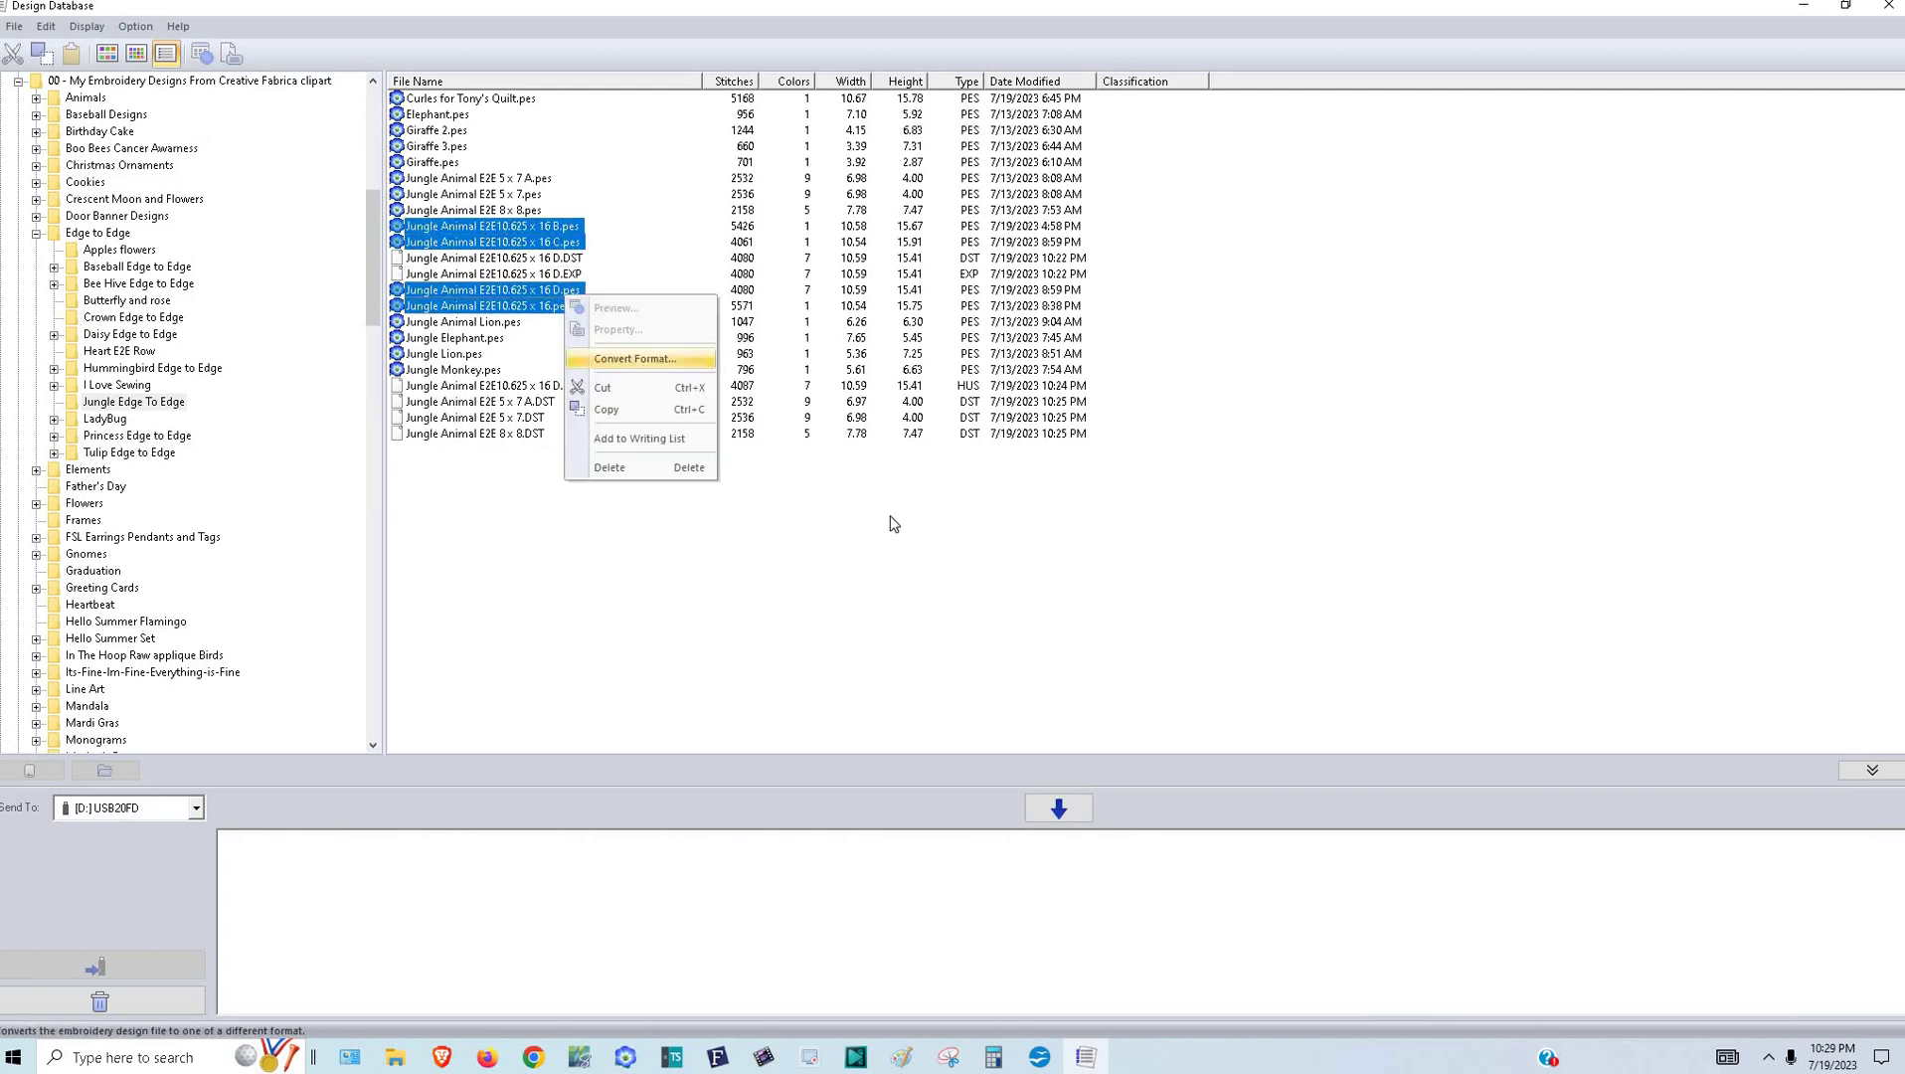
{"action": "key", "text": "alt+Down"}
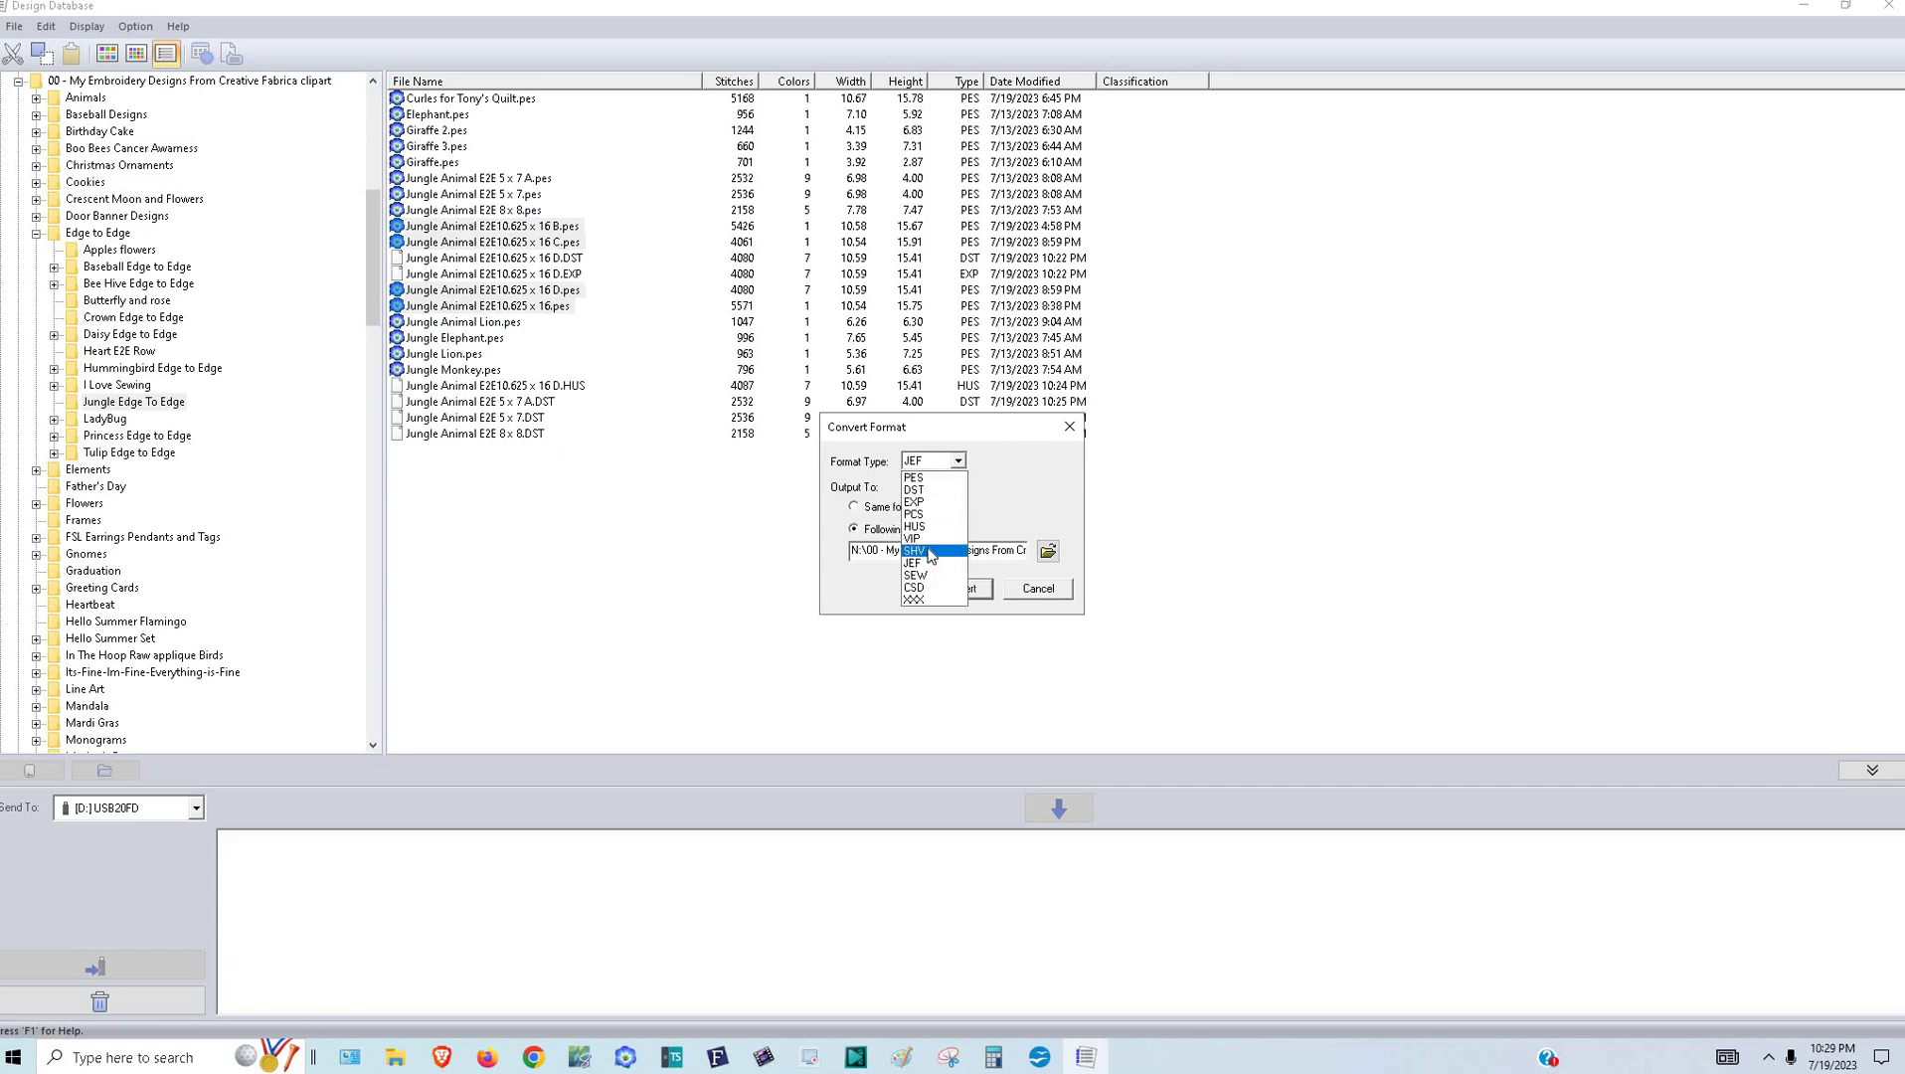
{"action": "key", "text": "Down"}
{"action": "key", "text": "Down"}
{"action": "key", "text": "Down"}
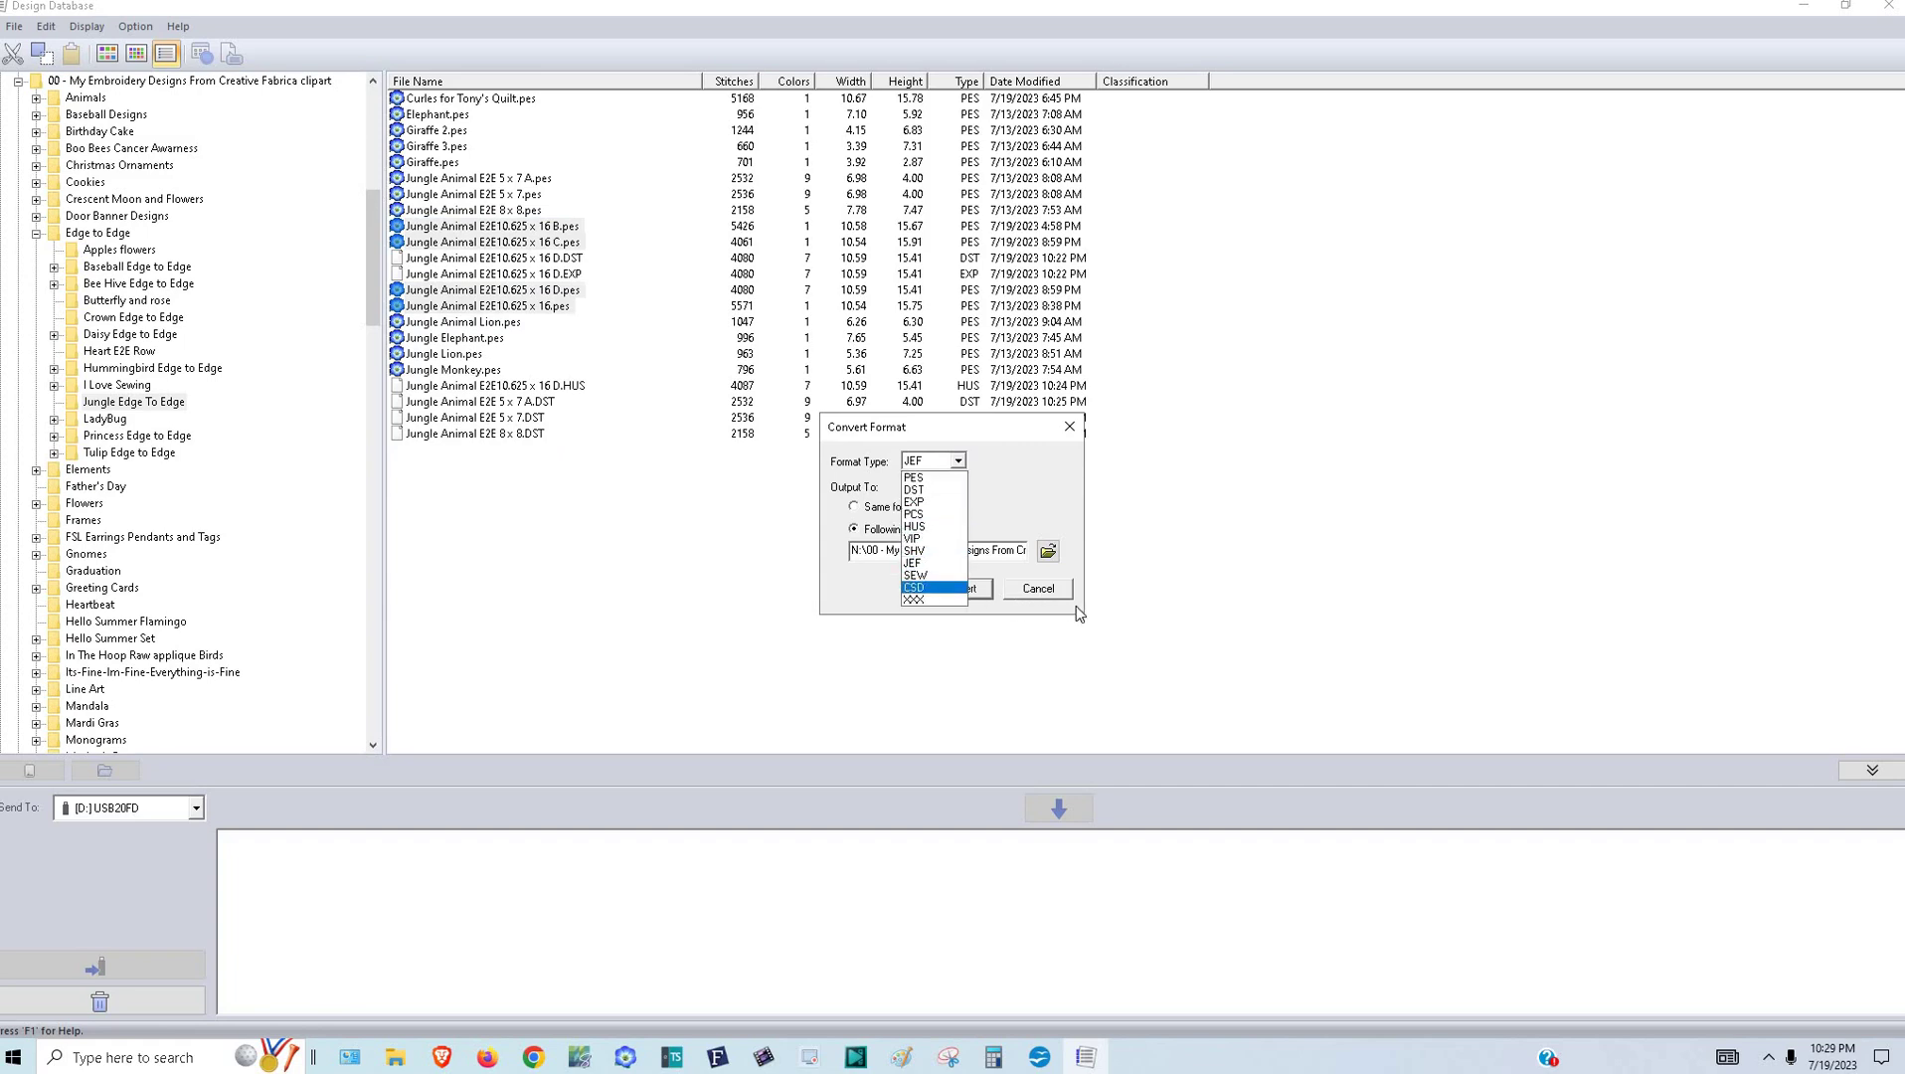
{"action": "key", "text": "Return"}
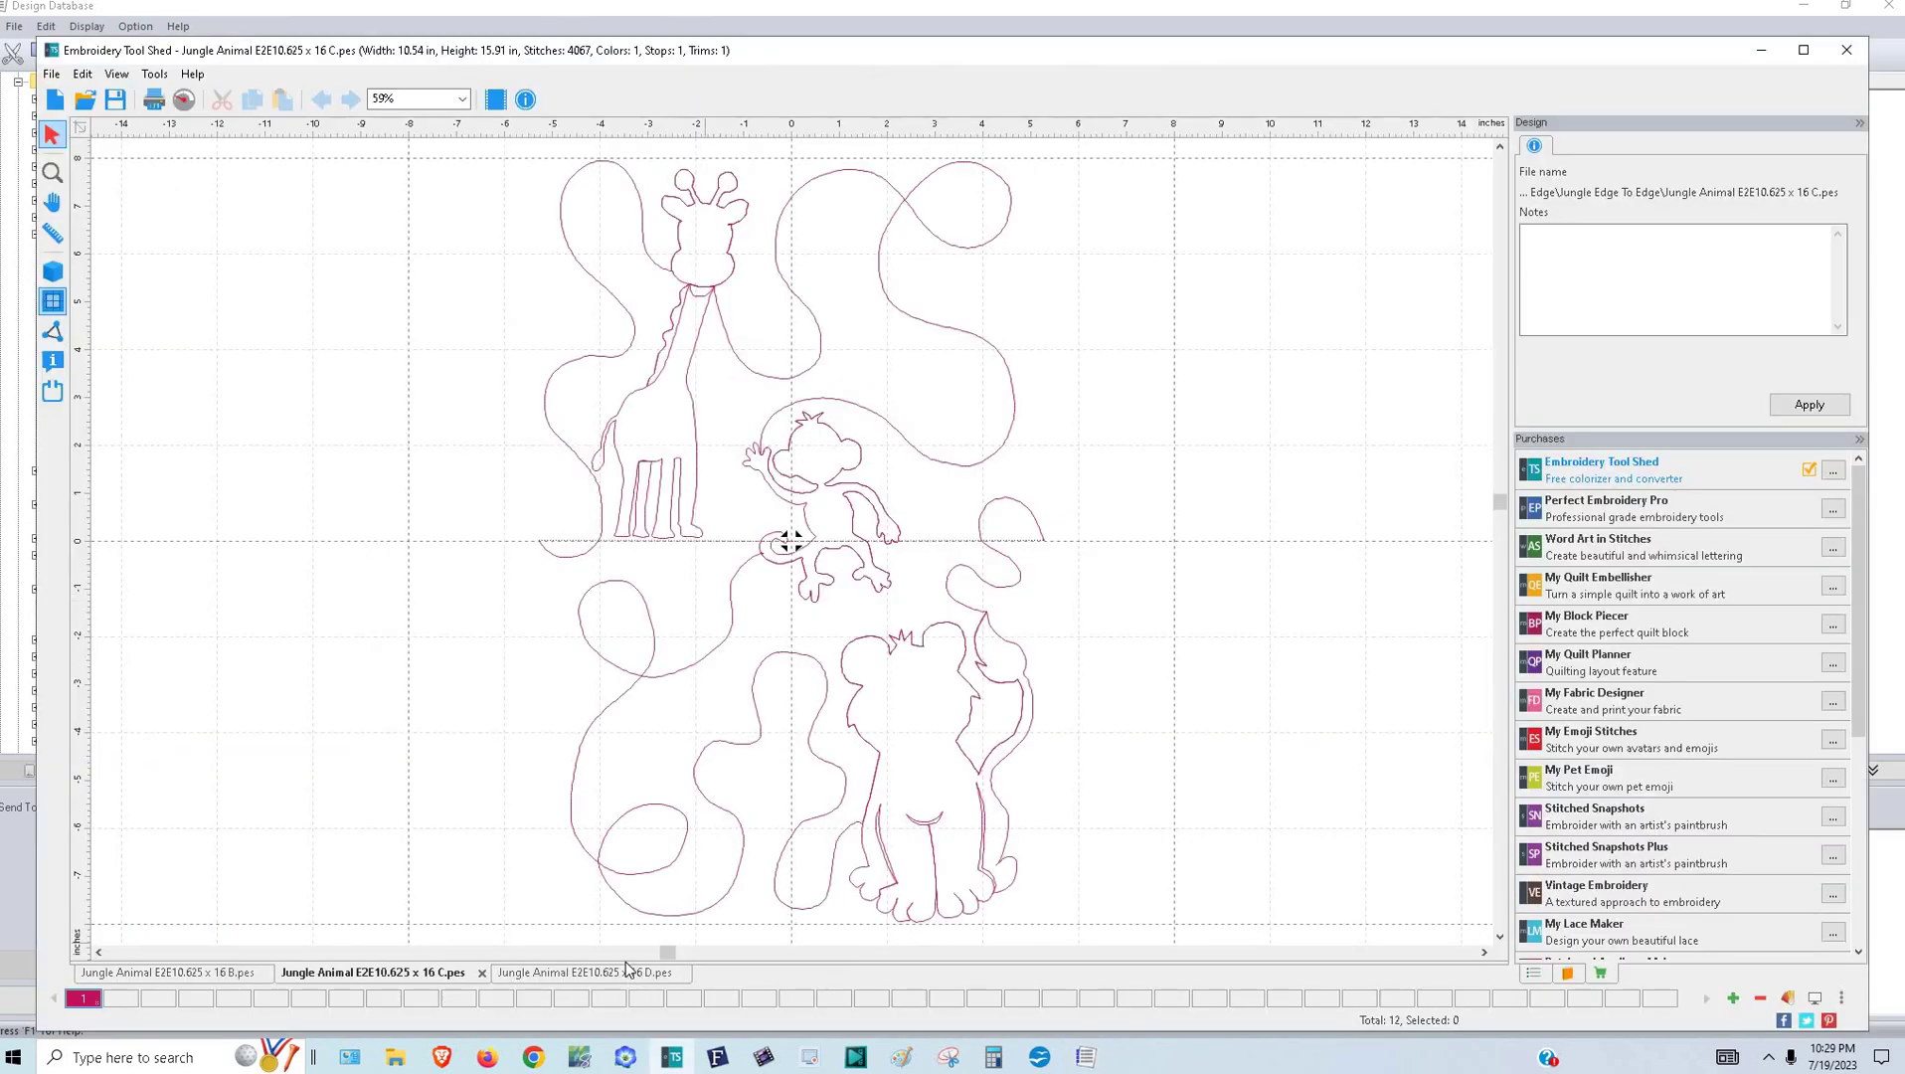
- Switch to Embroidery Tool Shed and try to save Jungle Animal E2E10.625 x 16 D.pes in Viking D1 (SHV) format in the Converted folder
{"action": "left_click", "coordinate": [625, 973]}
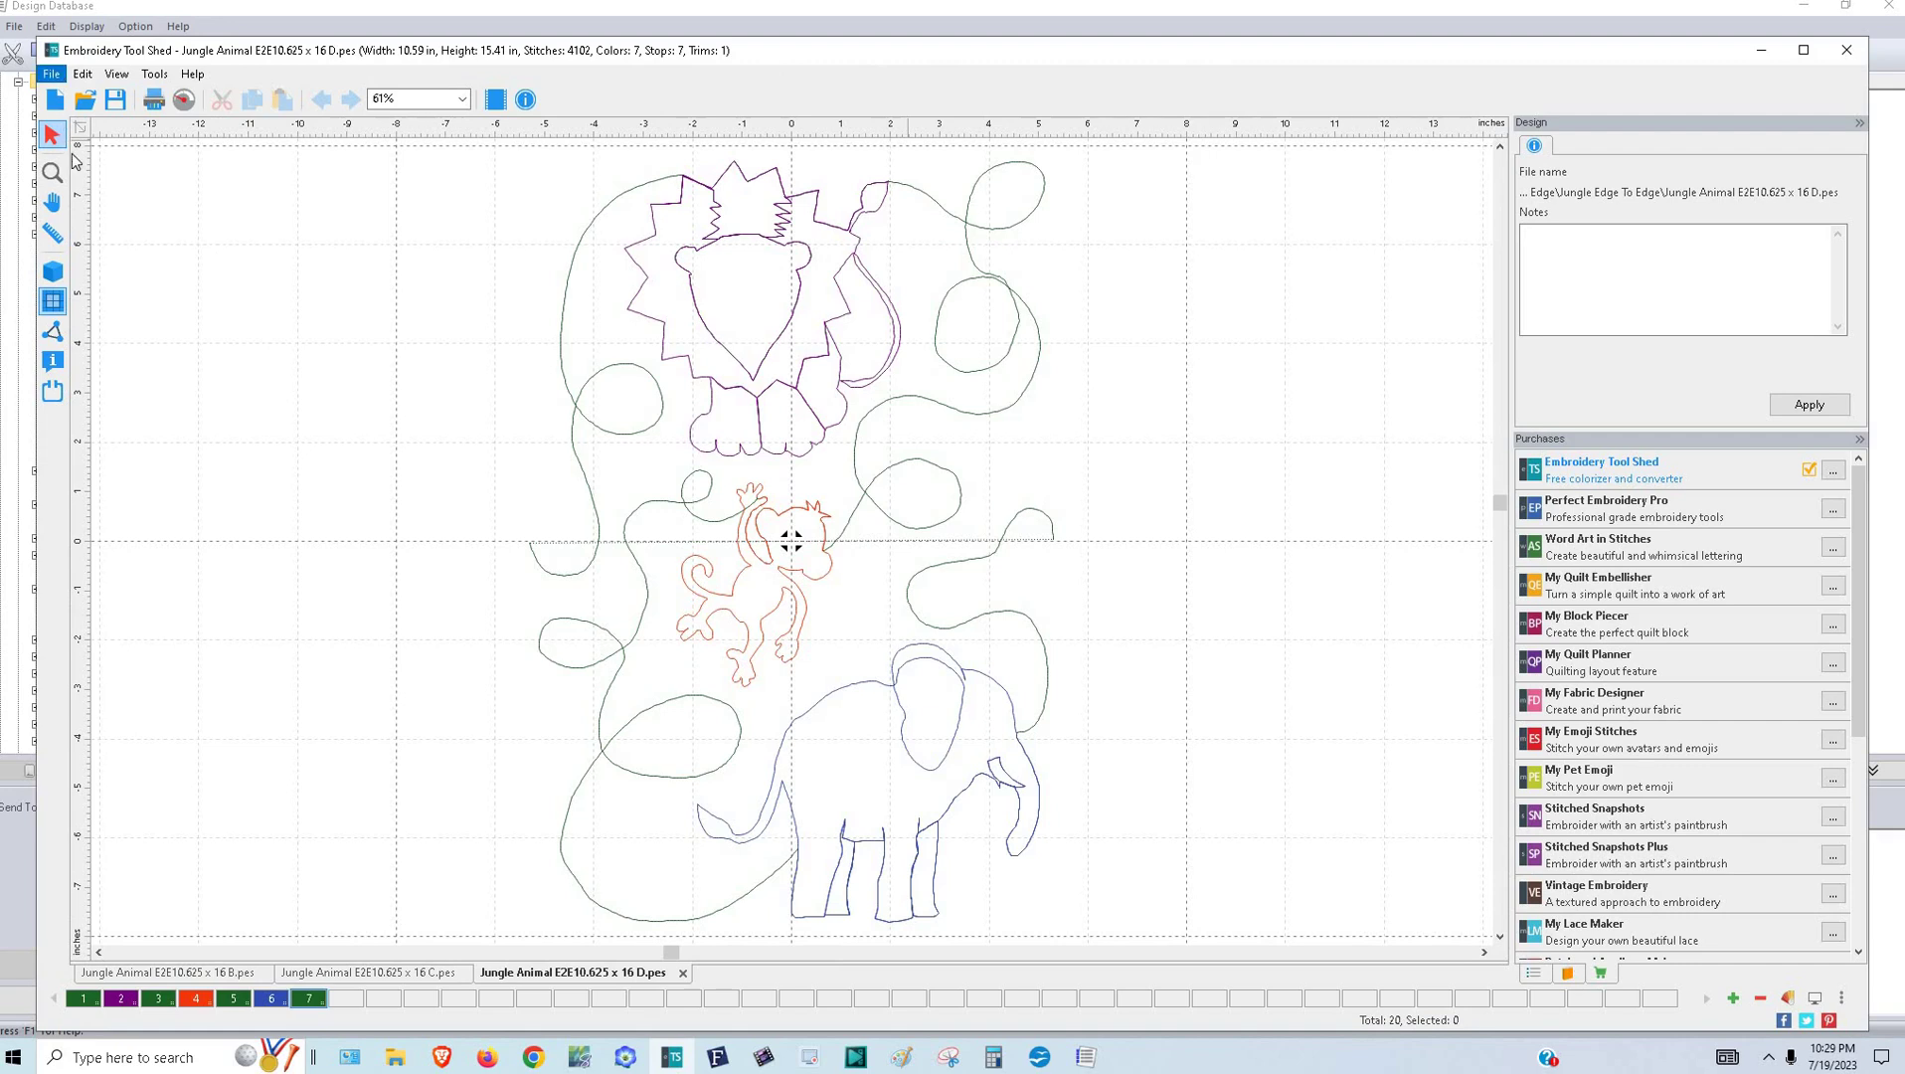
{"action": "left_click", "coordinate": [52, 74]}
{"action": "left_click", "coordinate": [118, 206]}
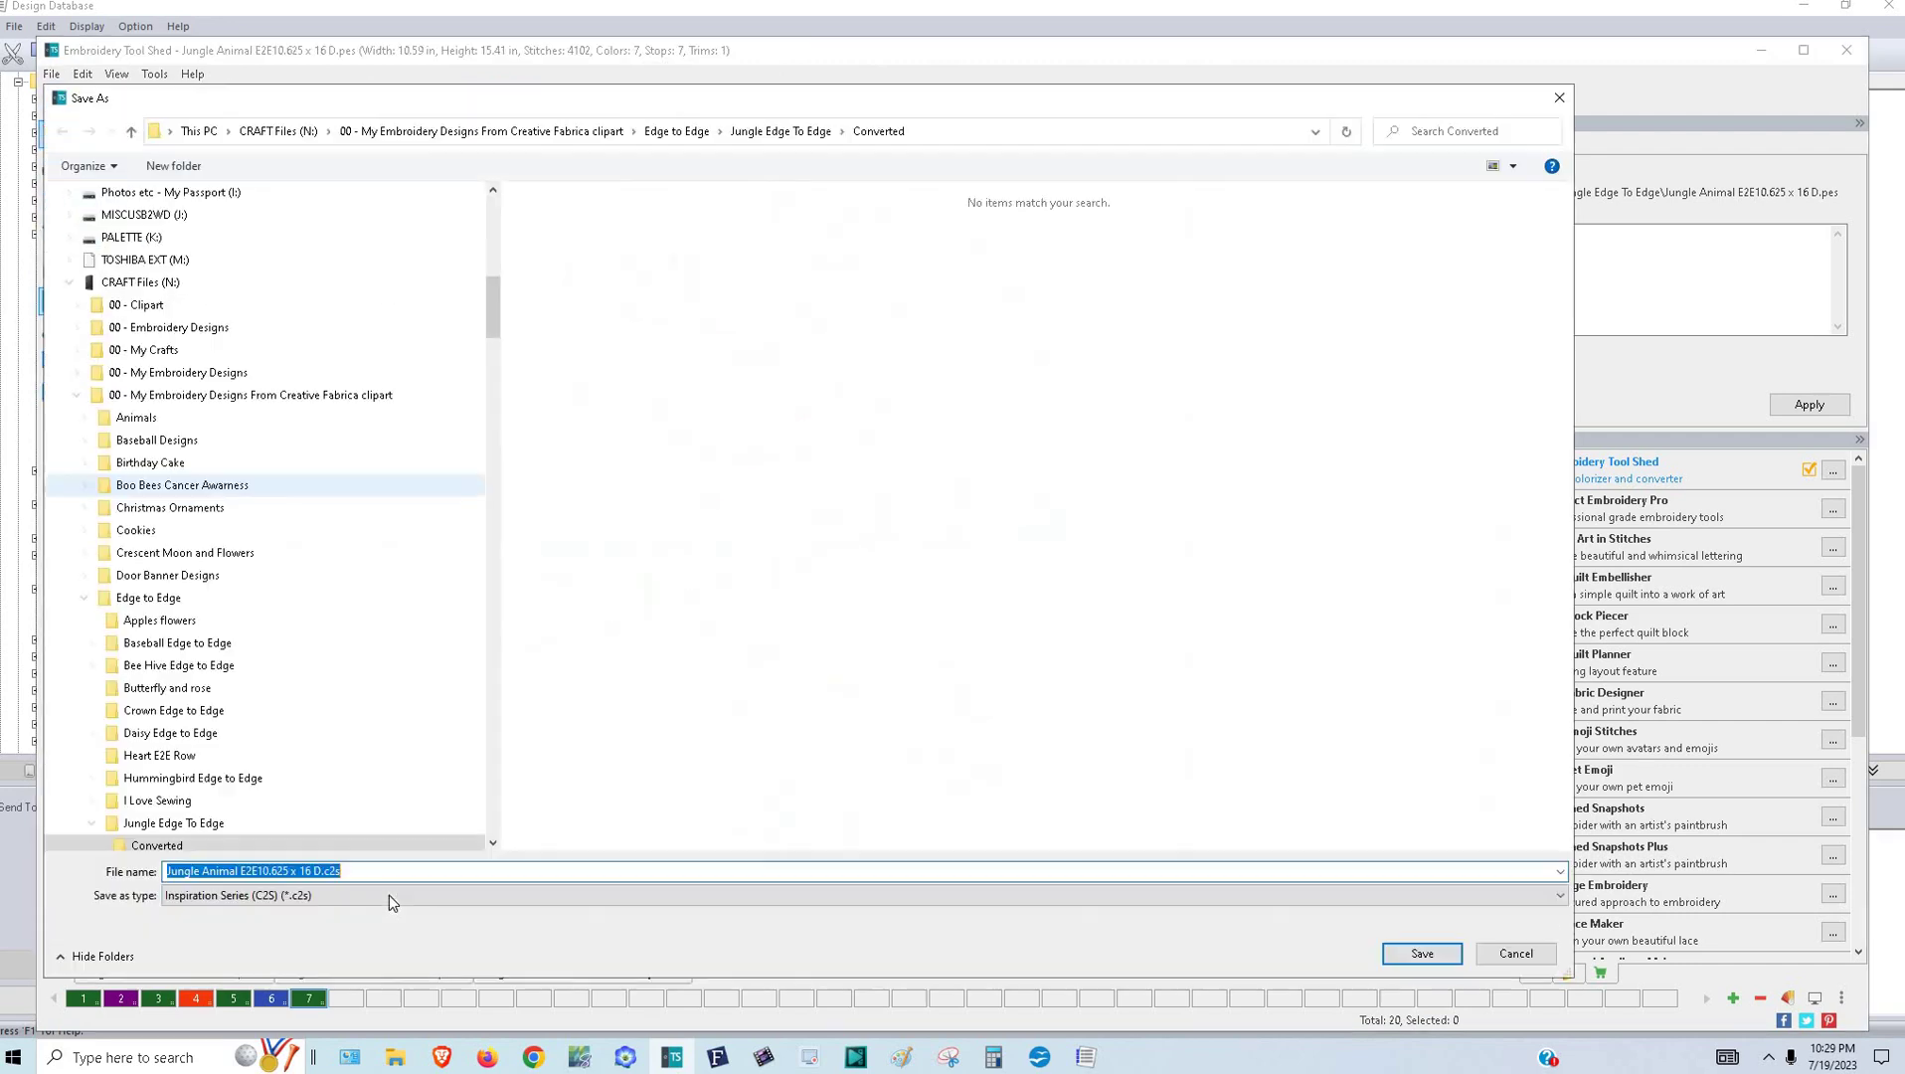
{"action": "left_click", "coordinate": [389, 895]}
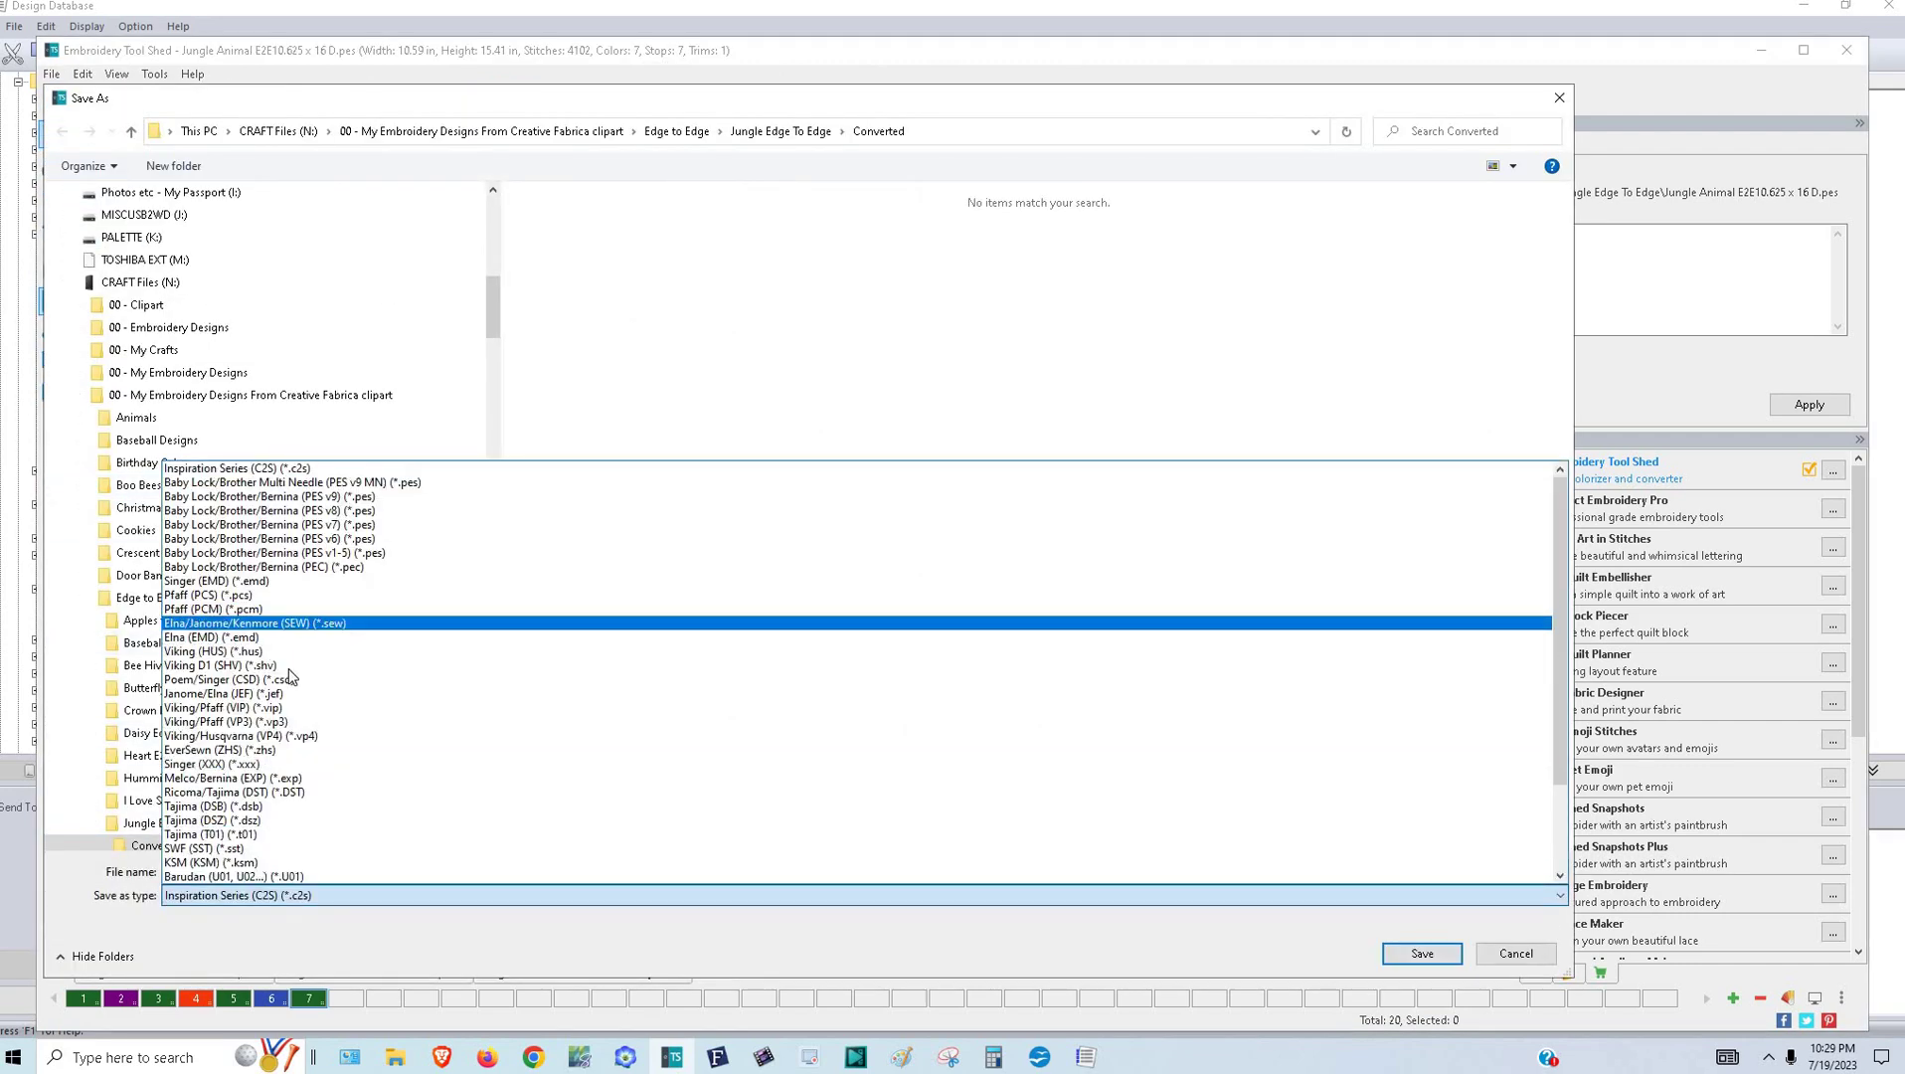
{"action": "key", "text": "Return"}
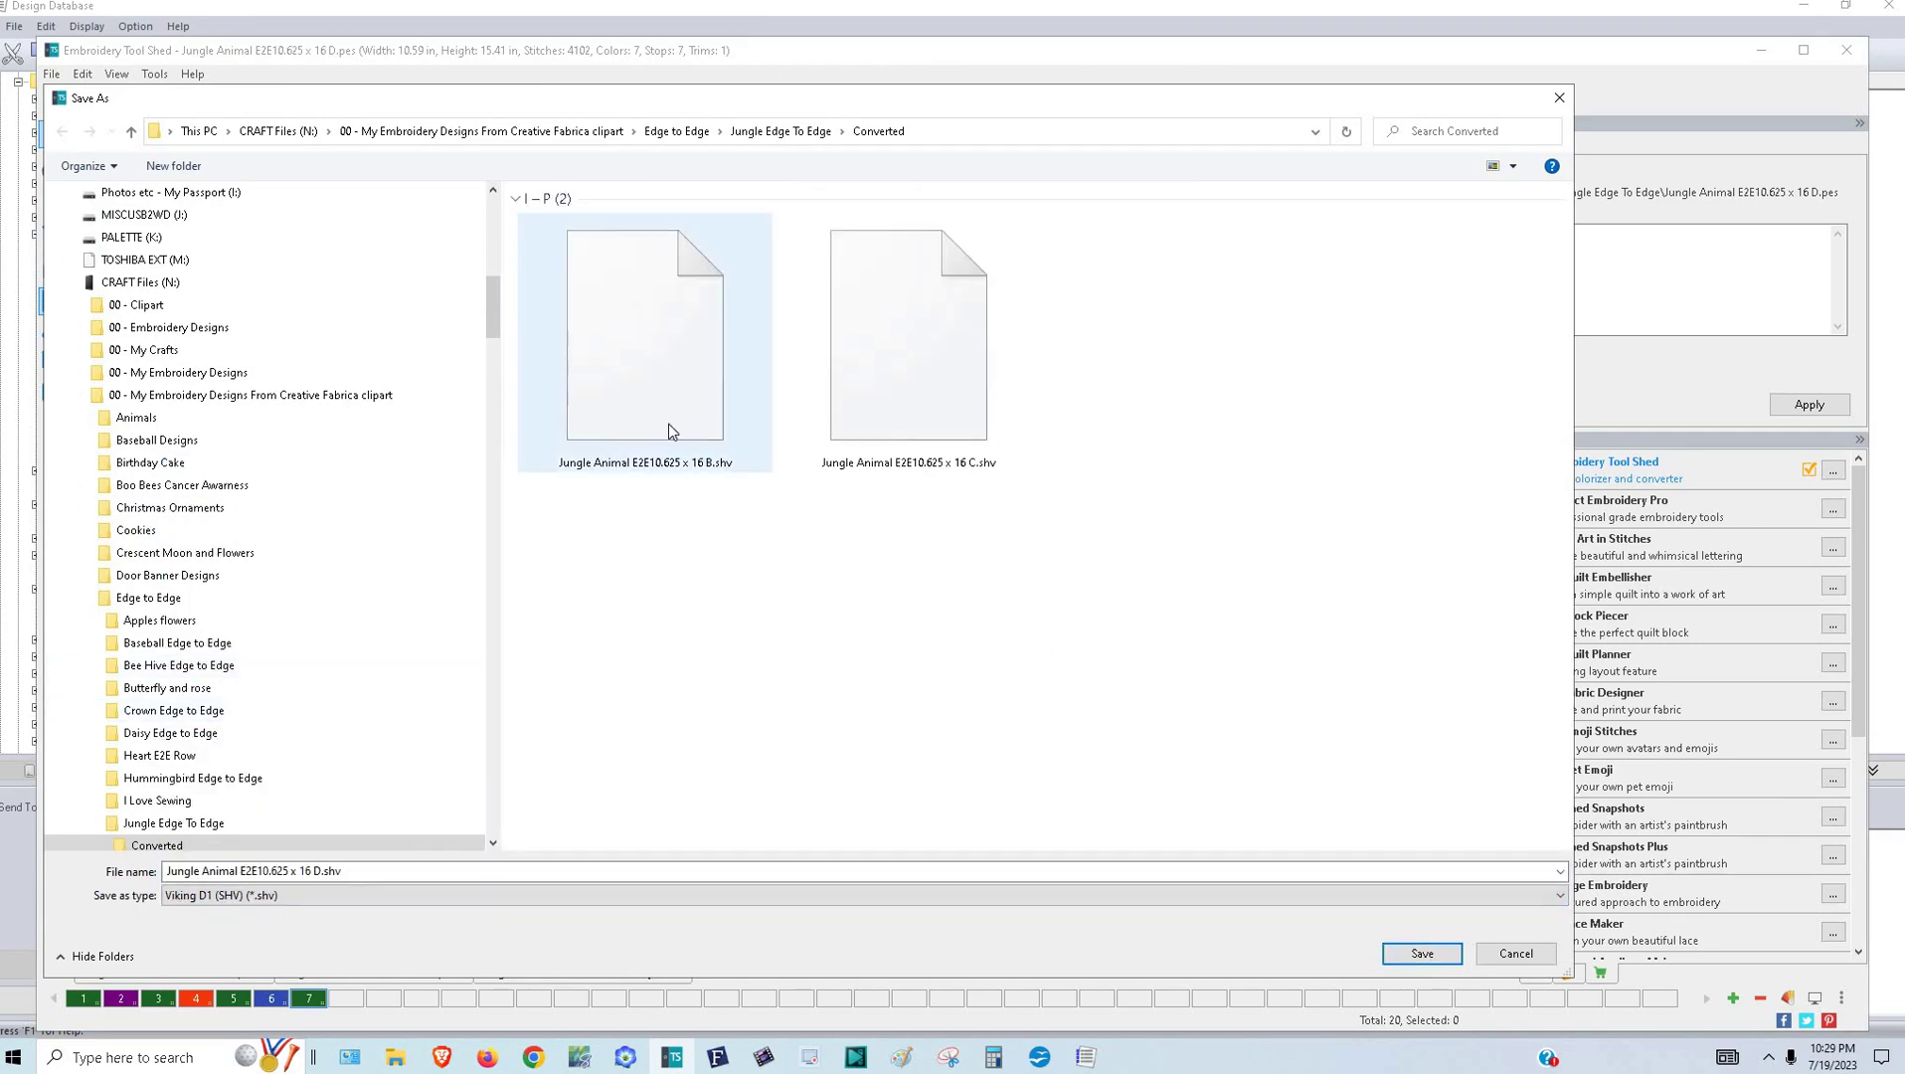
{"action": "left_click", "coordinate": [1518, 956]}
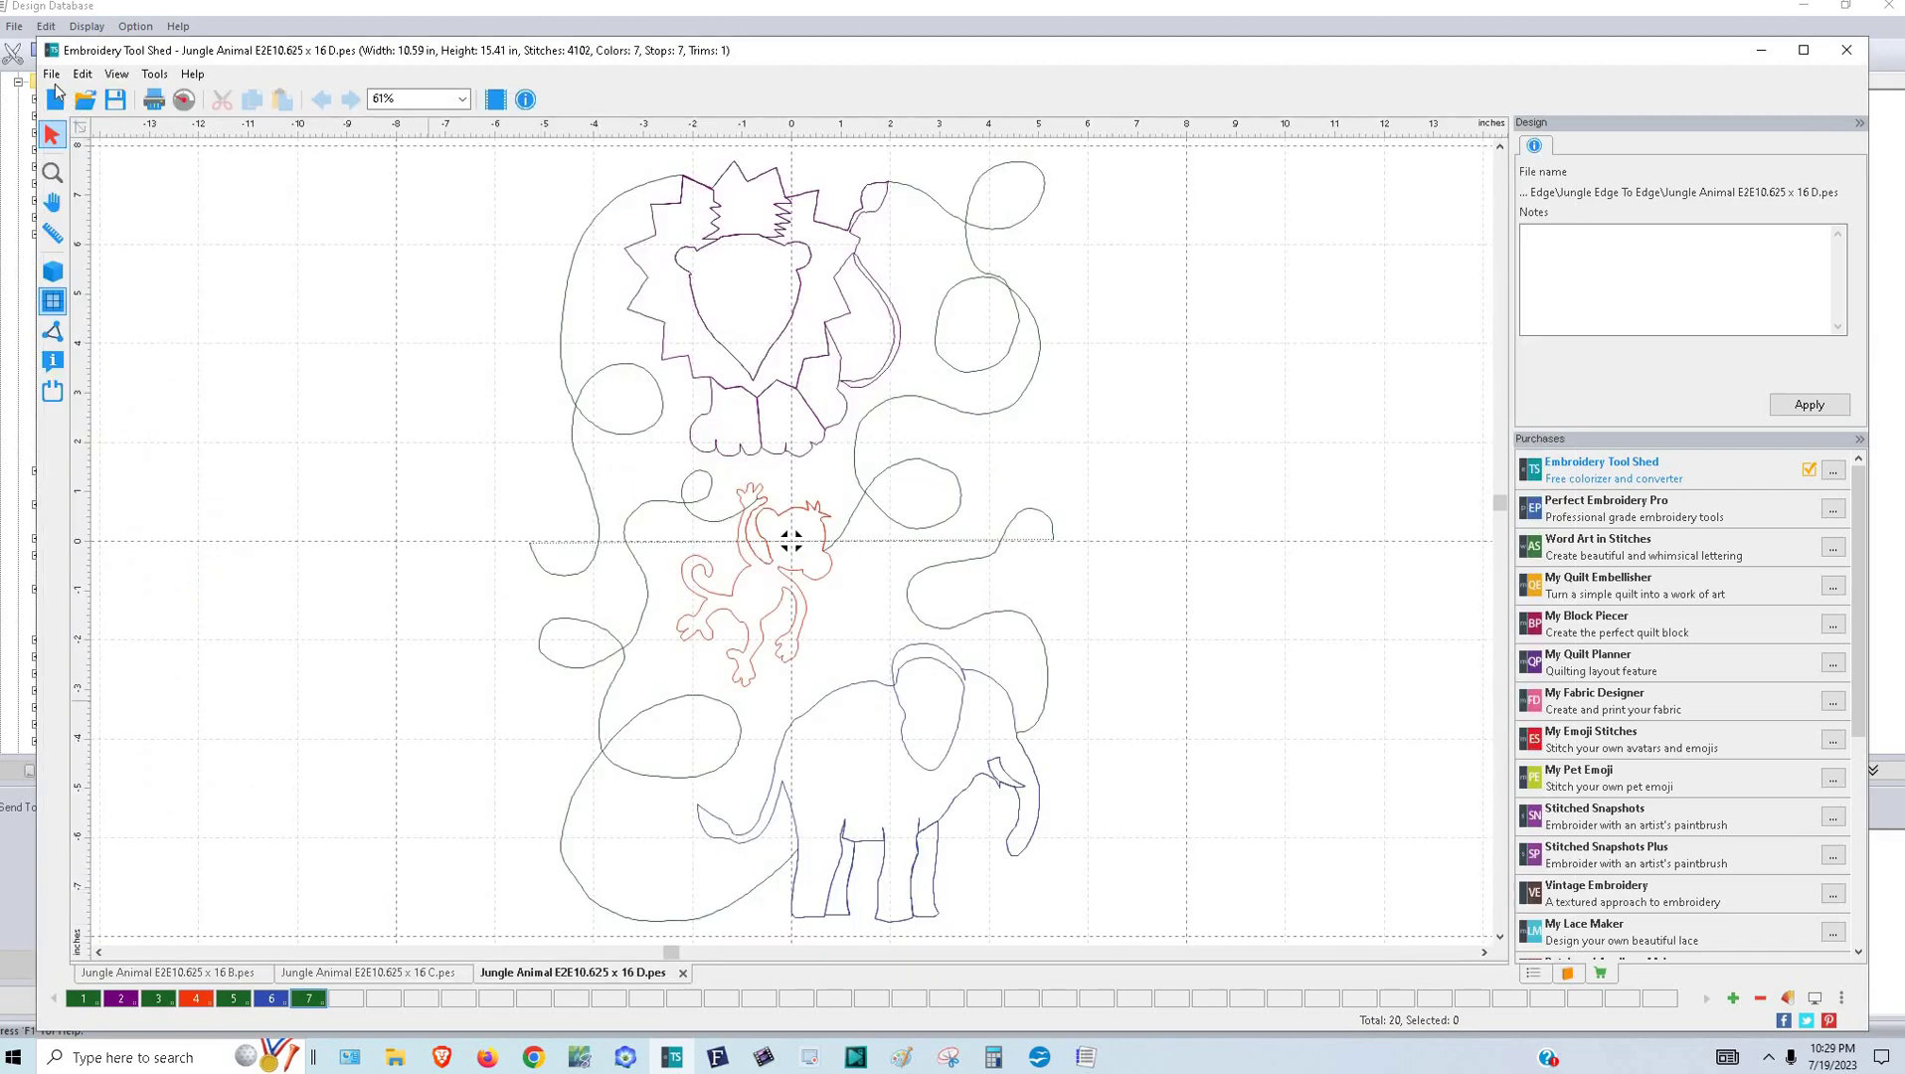
- Save Jungle Animal E2E10.625 x 16 D.pes as a Viking D1 (SHV) file in the Converted folder
{"action": "left_click", "coordinate": [51, 74]}
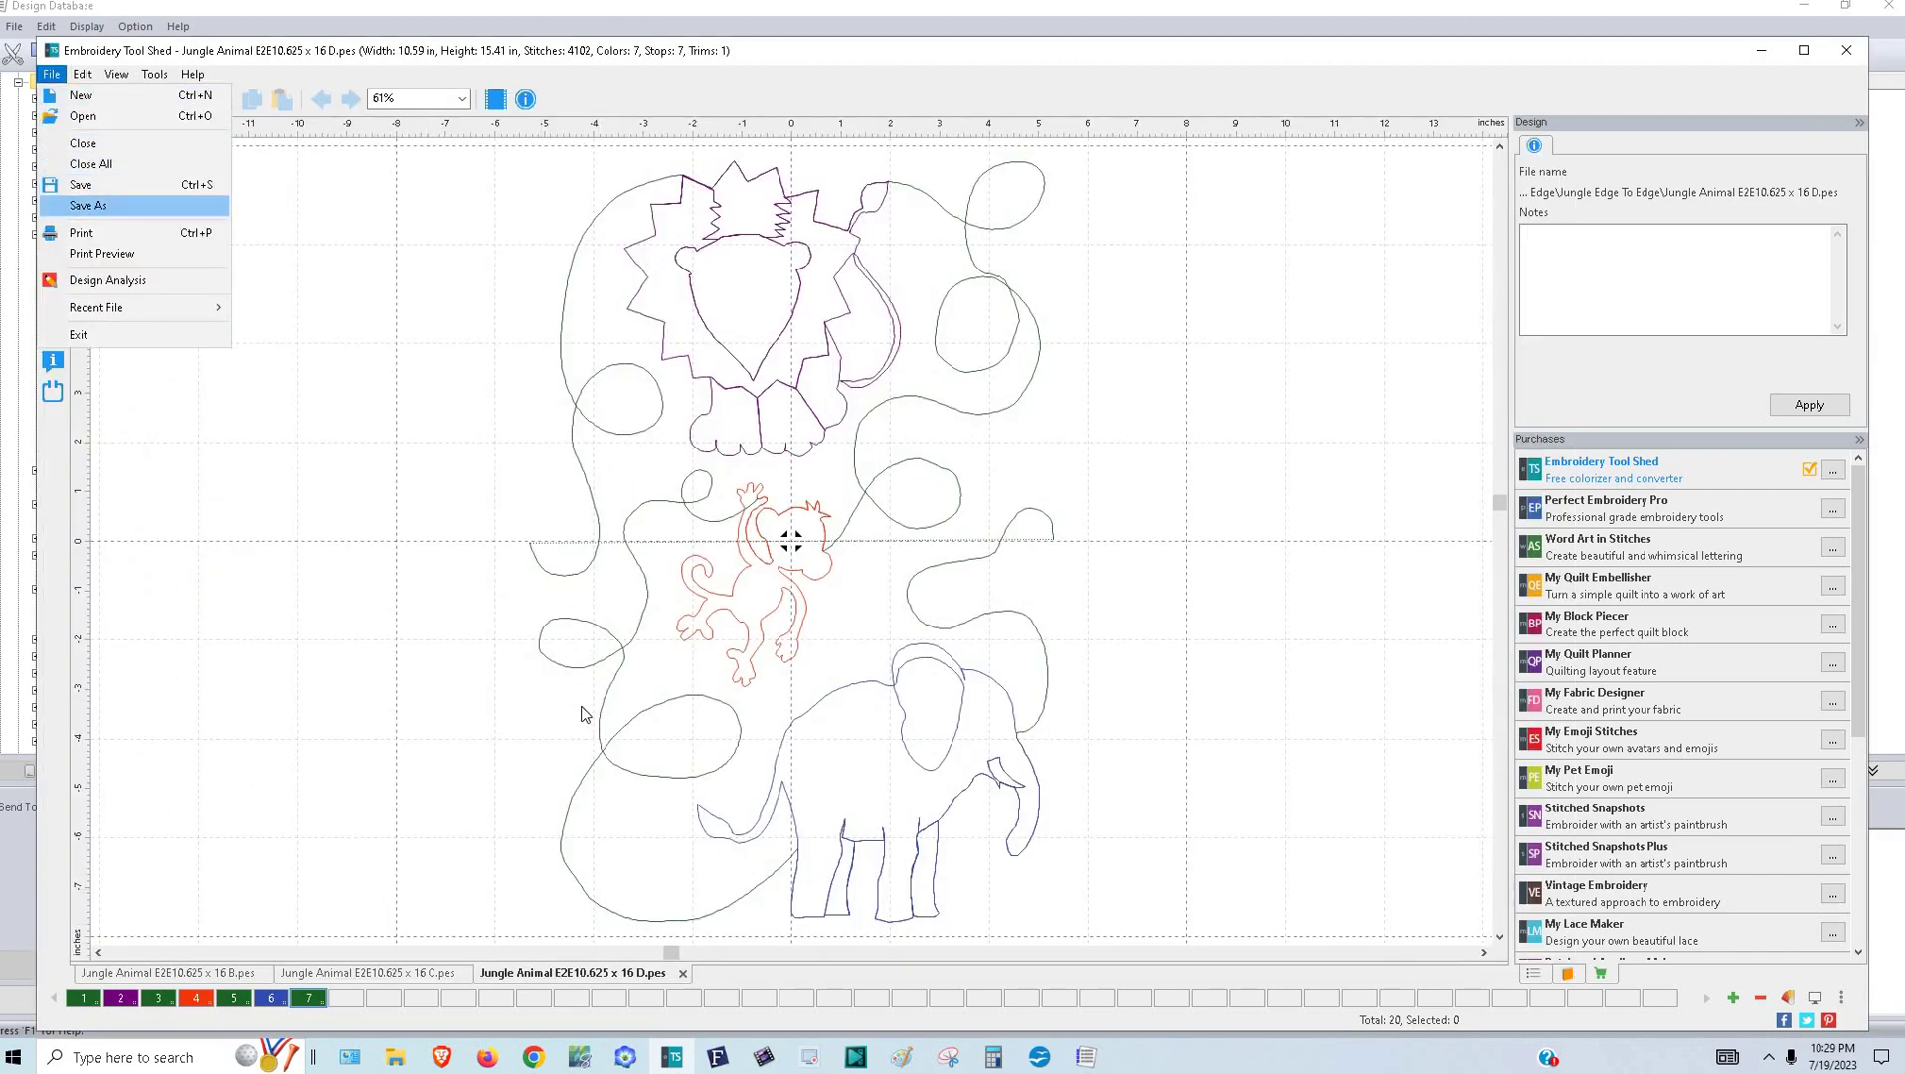
{"action": "left_click", "coordinate": [95, 206]}
{"action": "key", "text": "Tab"}
{"action": "key", "text": "alt+Down"}
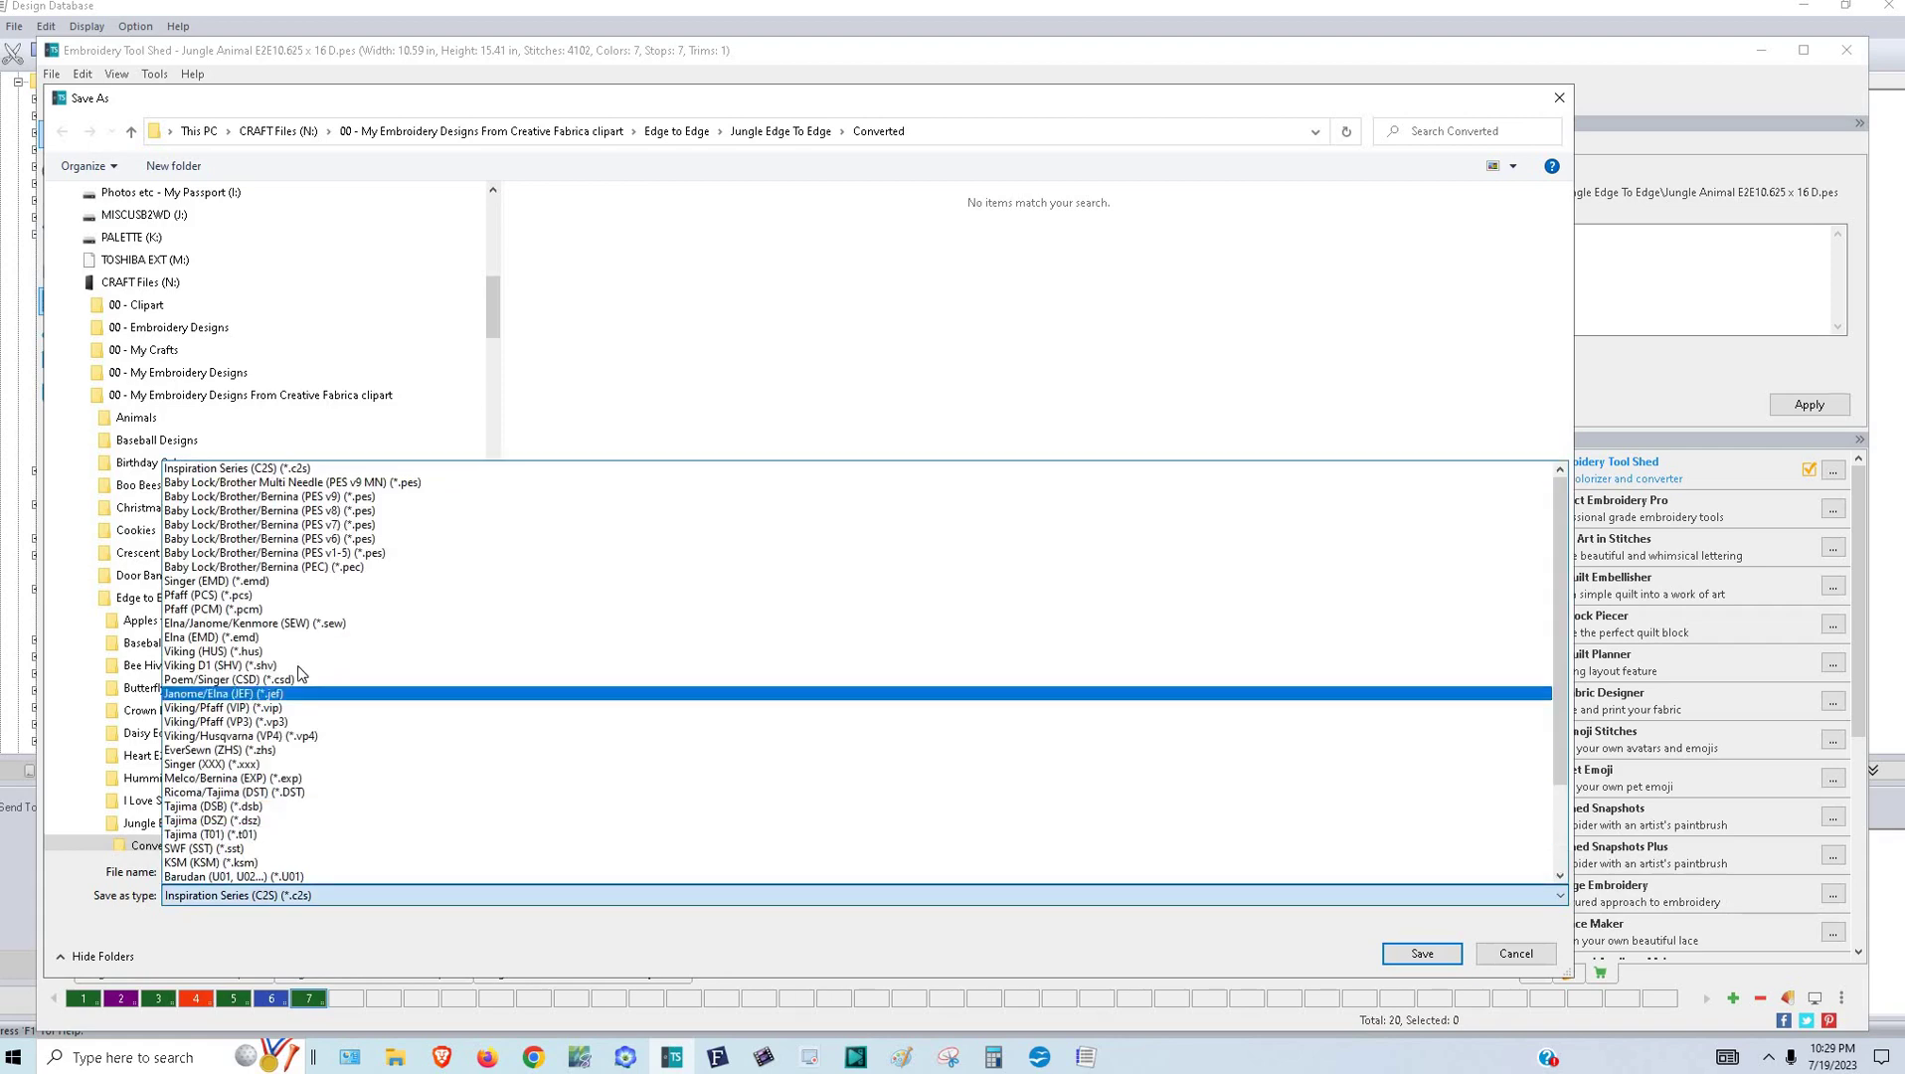
{"action": "key", "text": "Return"}
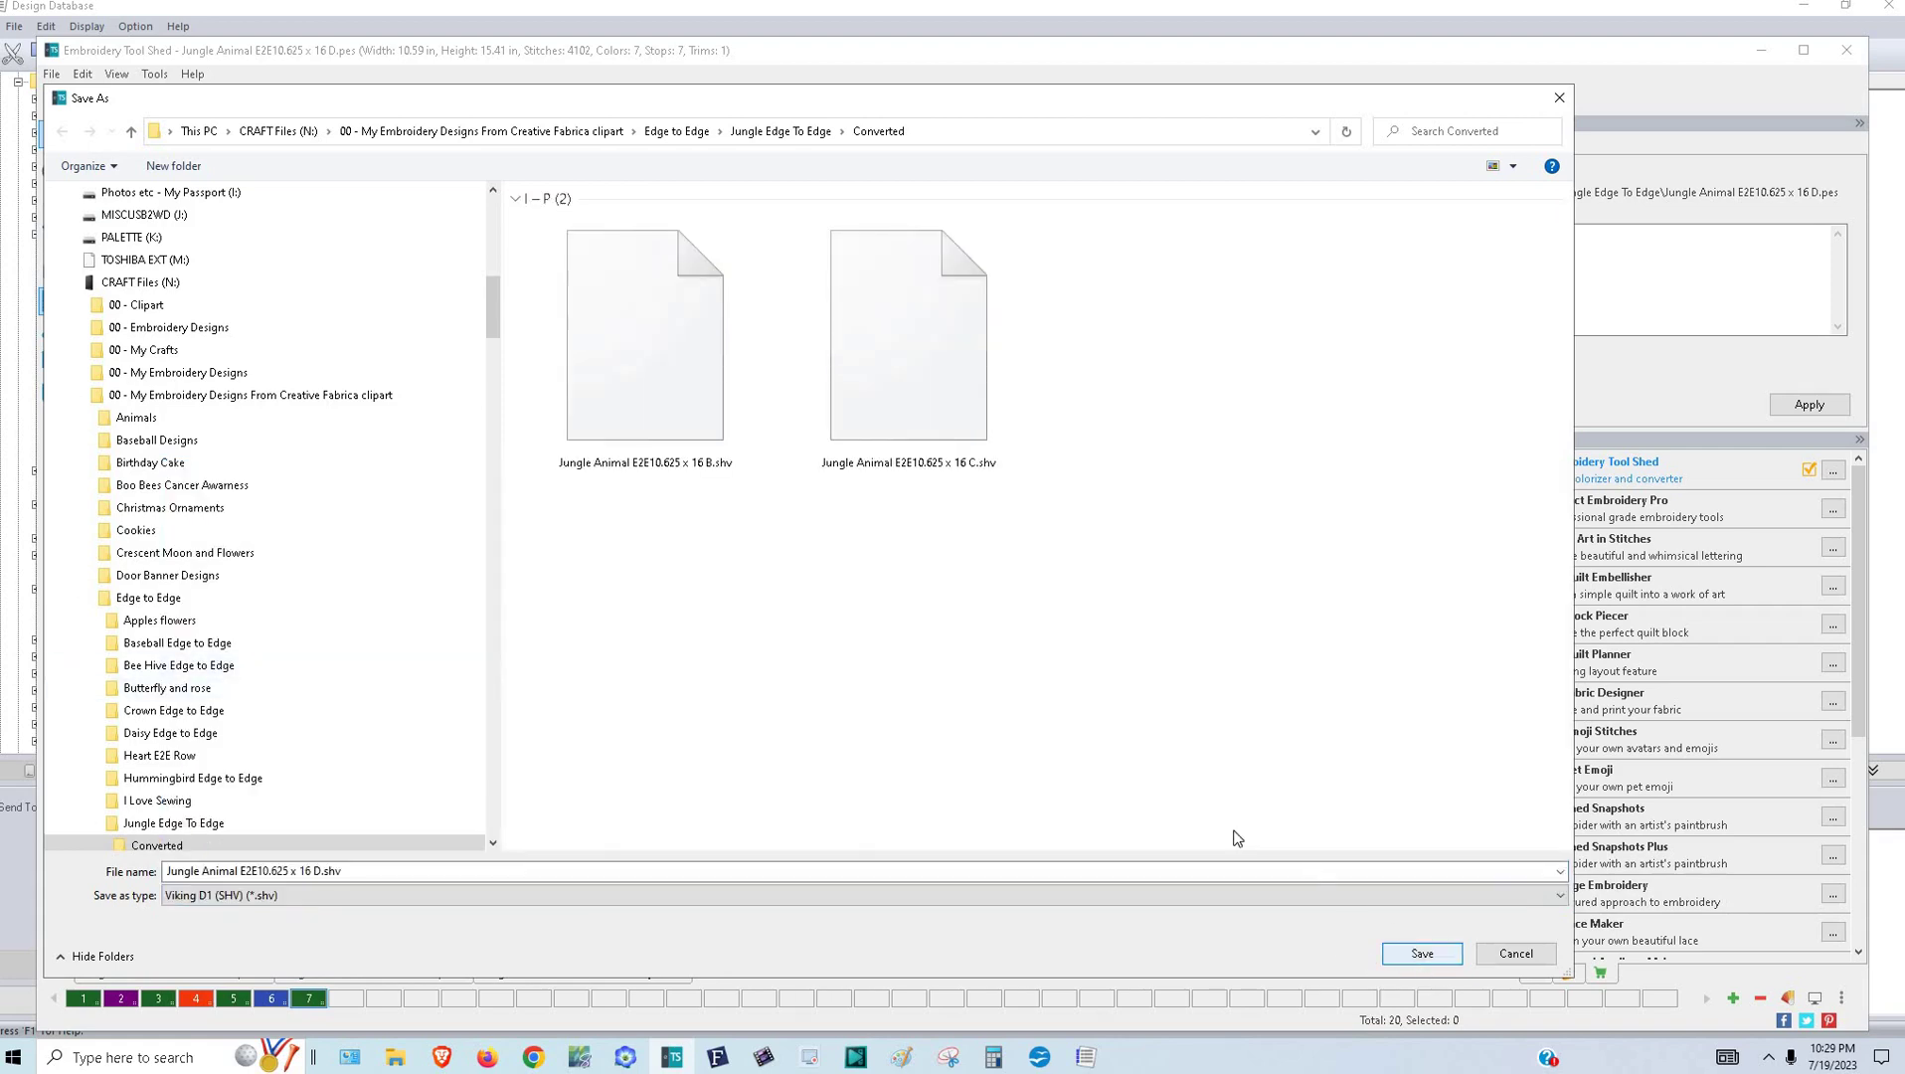
{"action": "key", "text": "Return"}
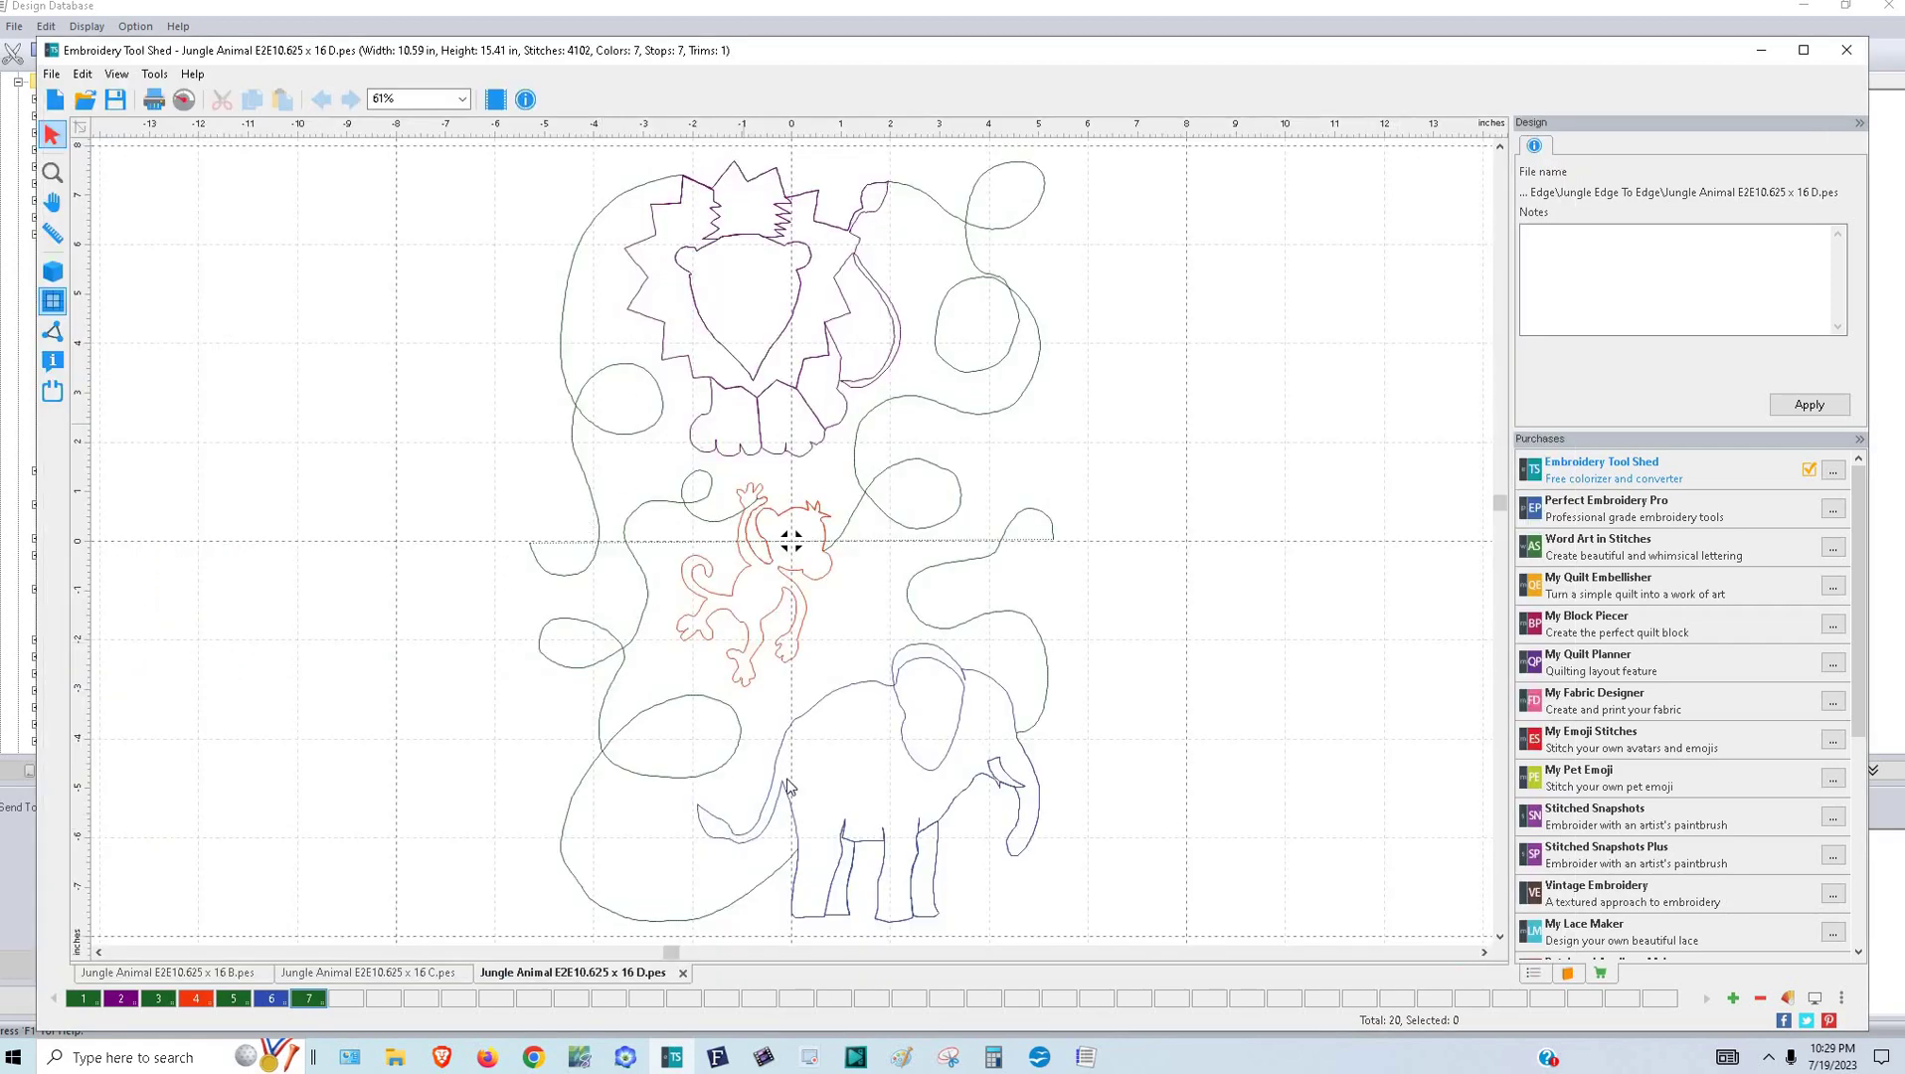
- Switch to File Explorer, check the Converted folder inside Jungle Edge To Edge for the saved files, and return to the parent folder
{"action": "left_click", "coordinate": [403, 1062]}
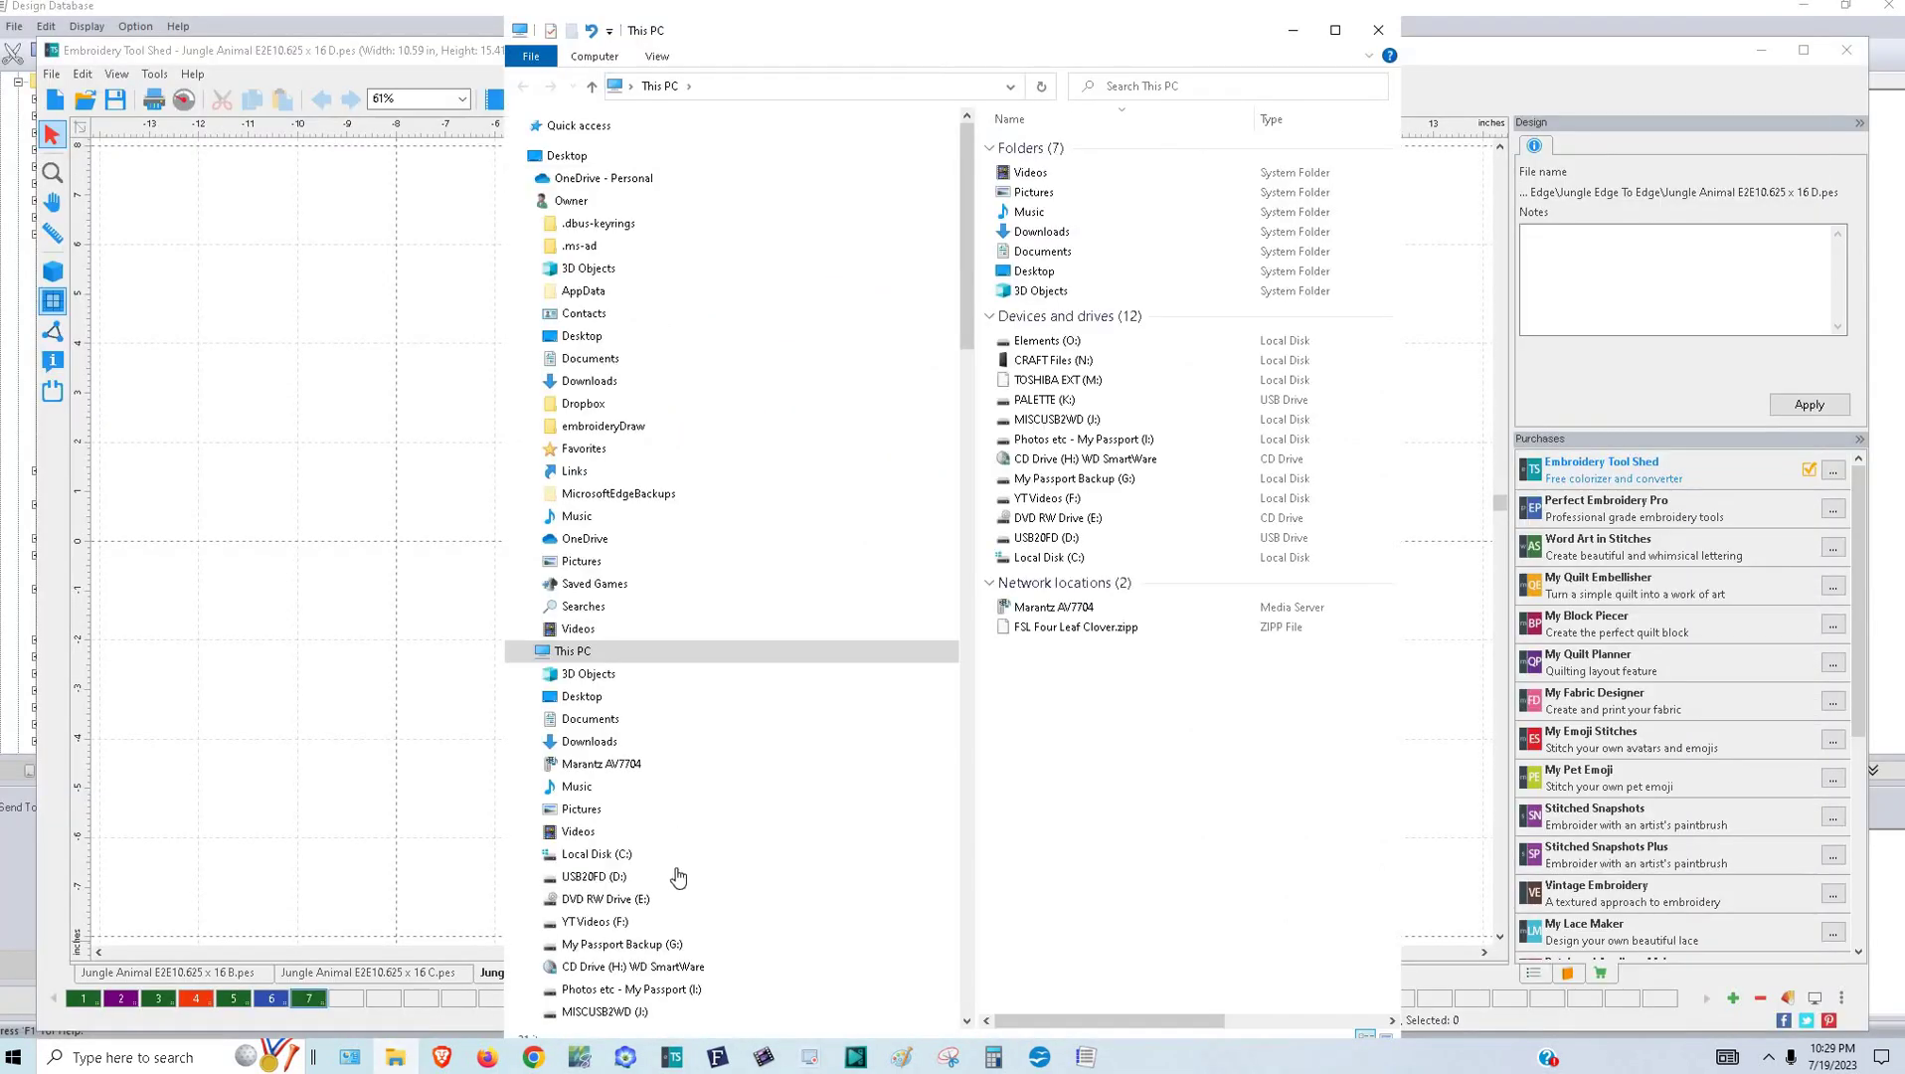
{"action": "scroll", "coordinate": [667, 853], "scroll_direction": "down", "scroll_amount": 8}
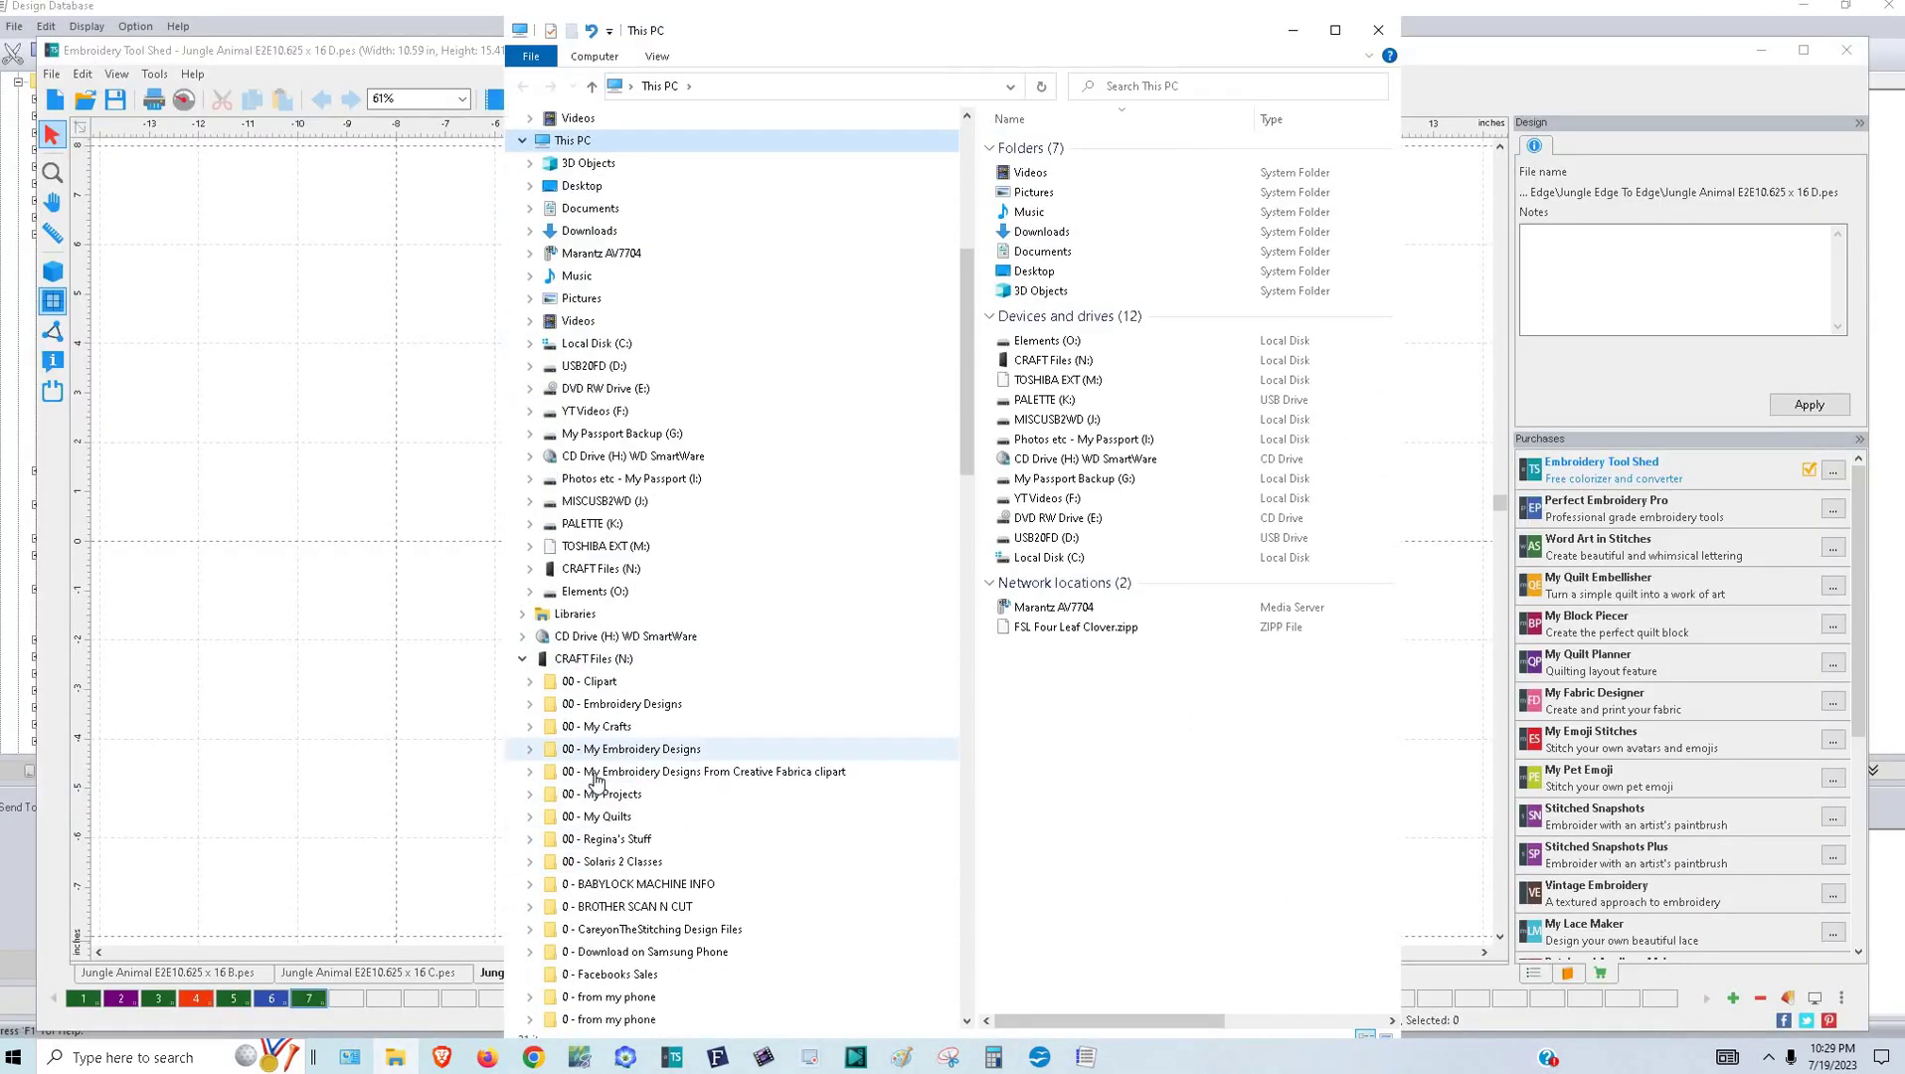
{"action": "left_click", "coordinate": [570, 775]}
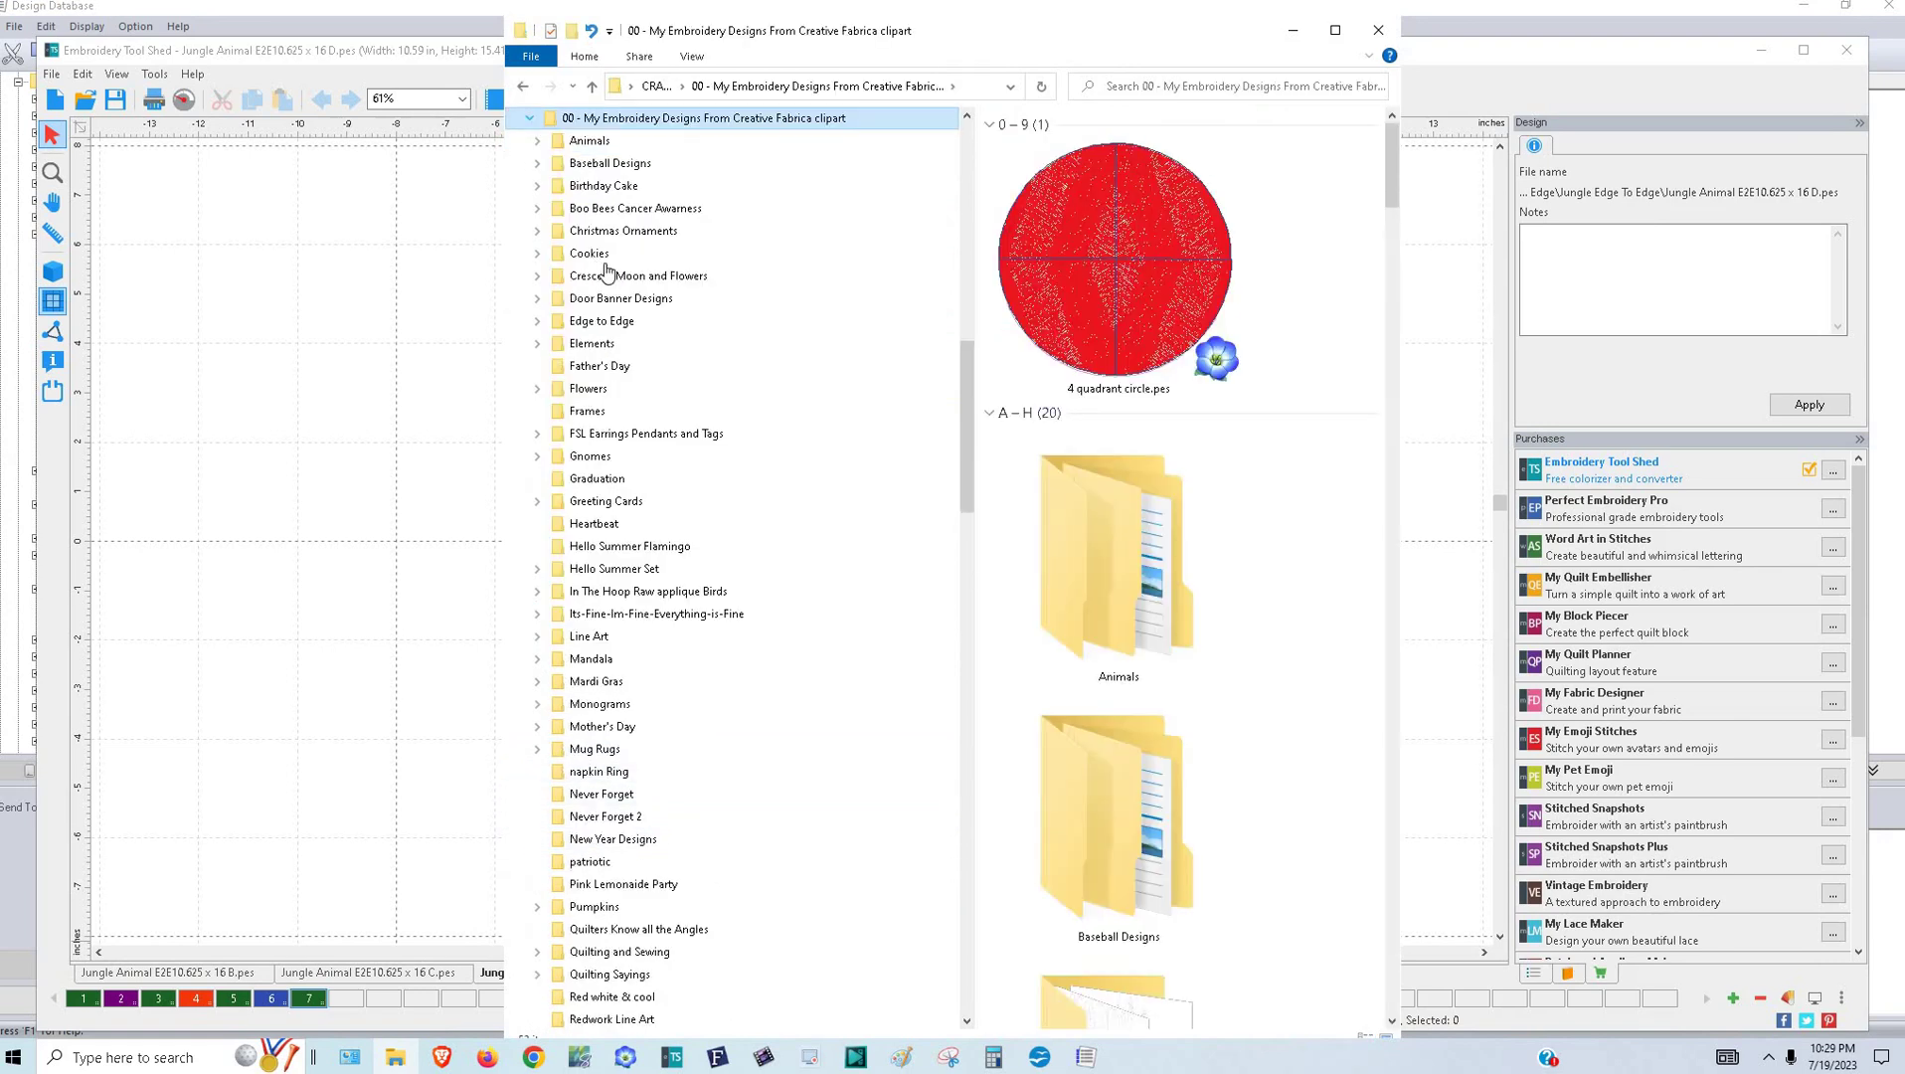
{"action": "left_click", "coordinate": [538, 322]}
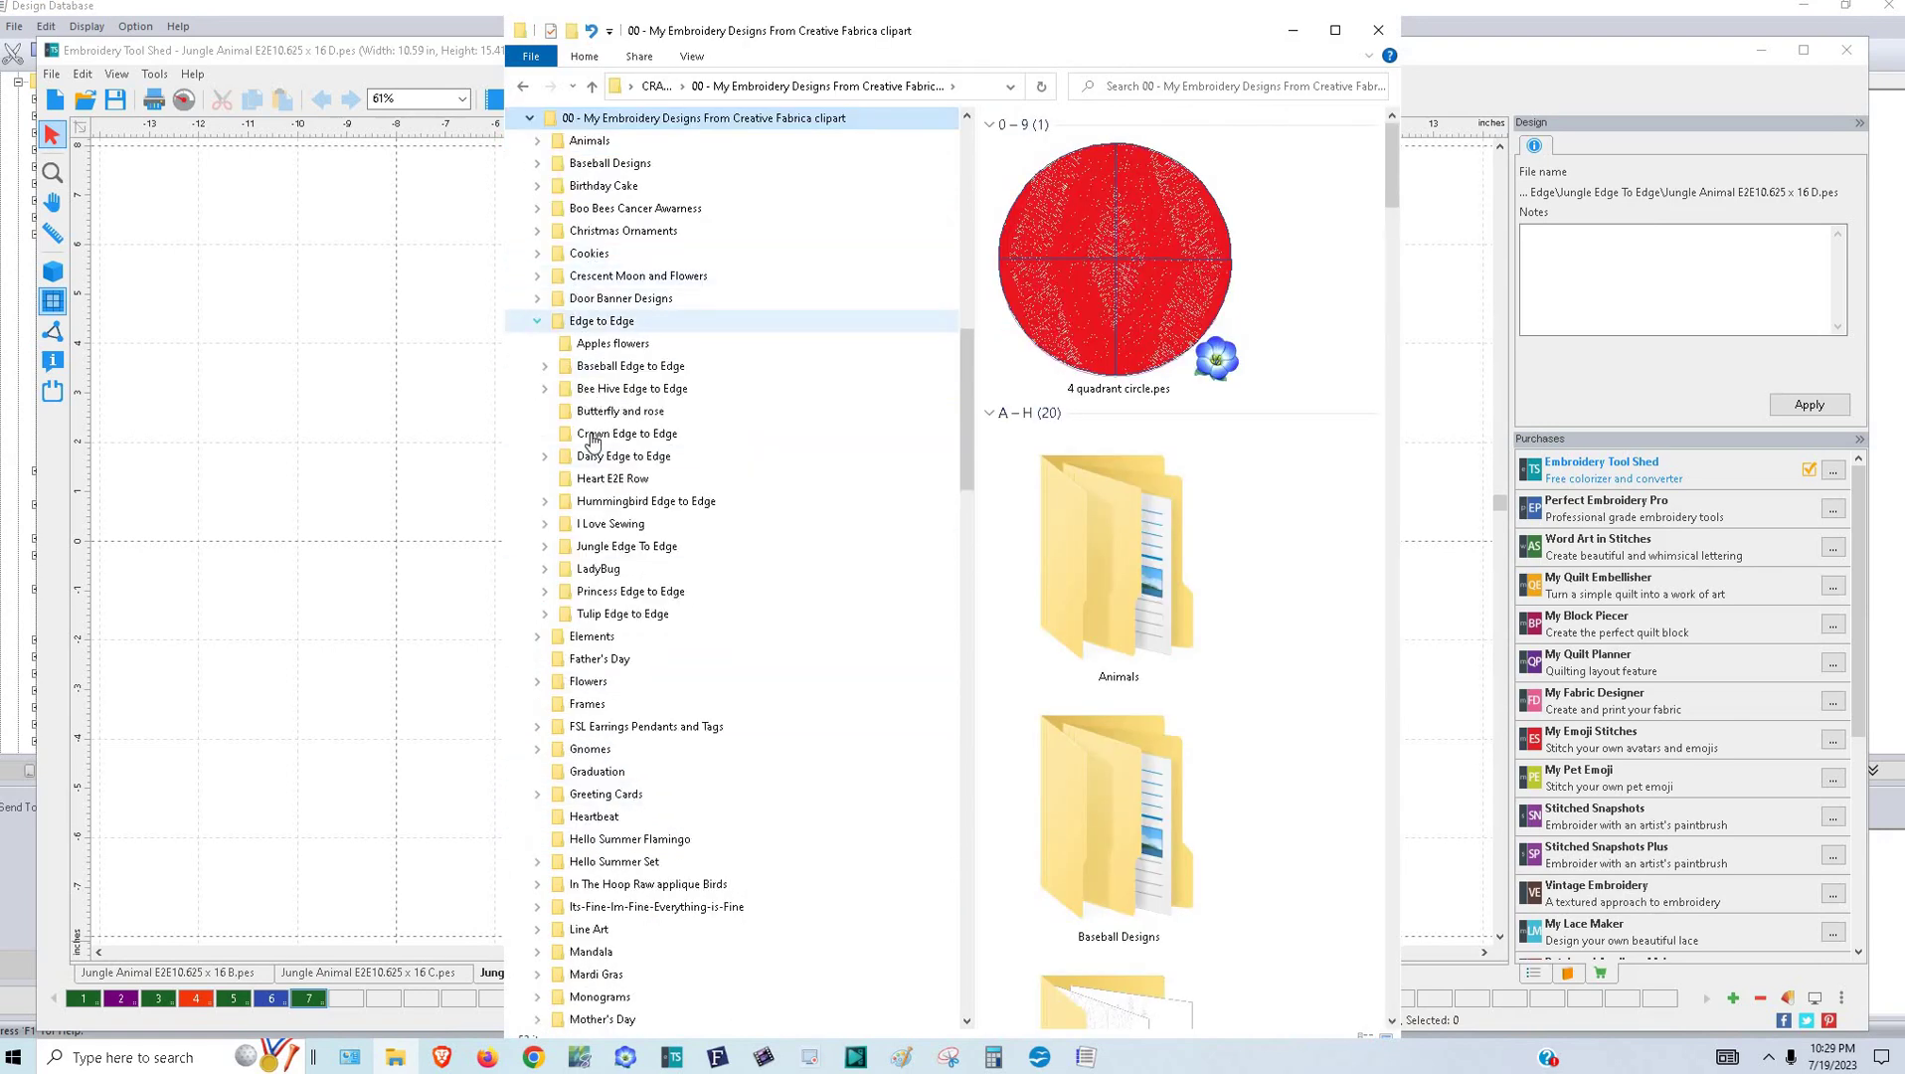
{"action": "left_click", "coordinate": [609, 546]}
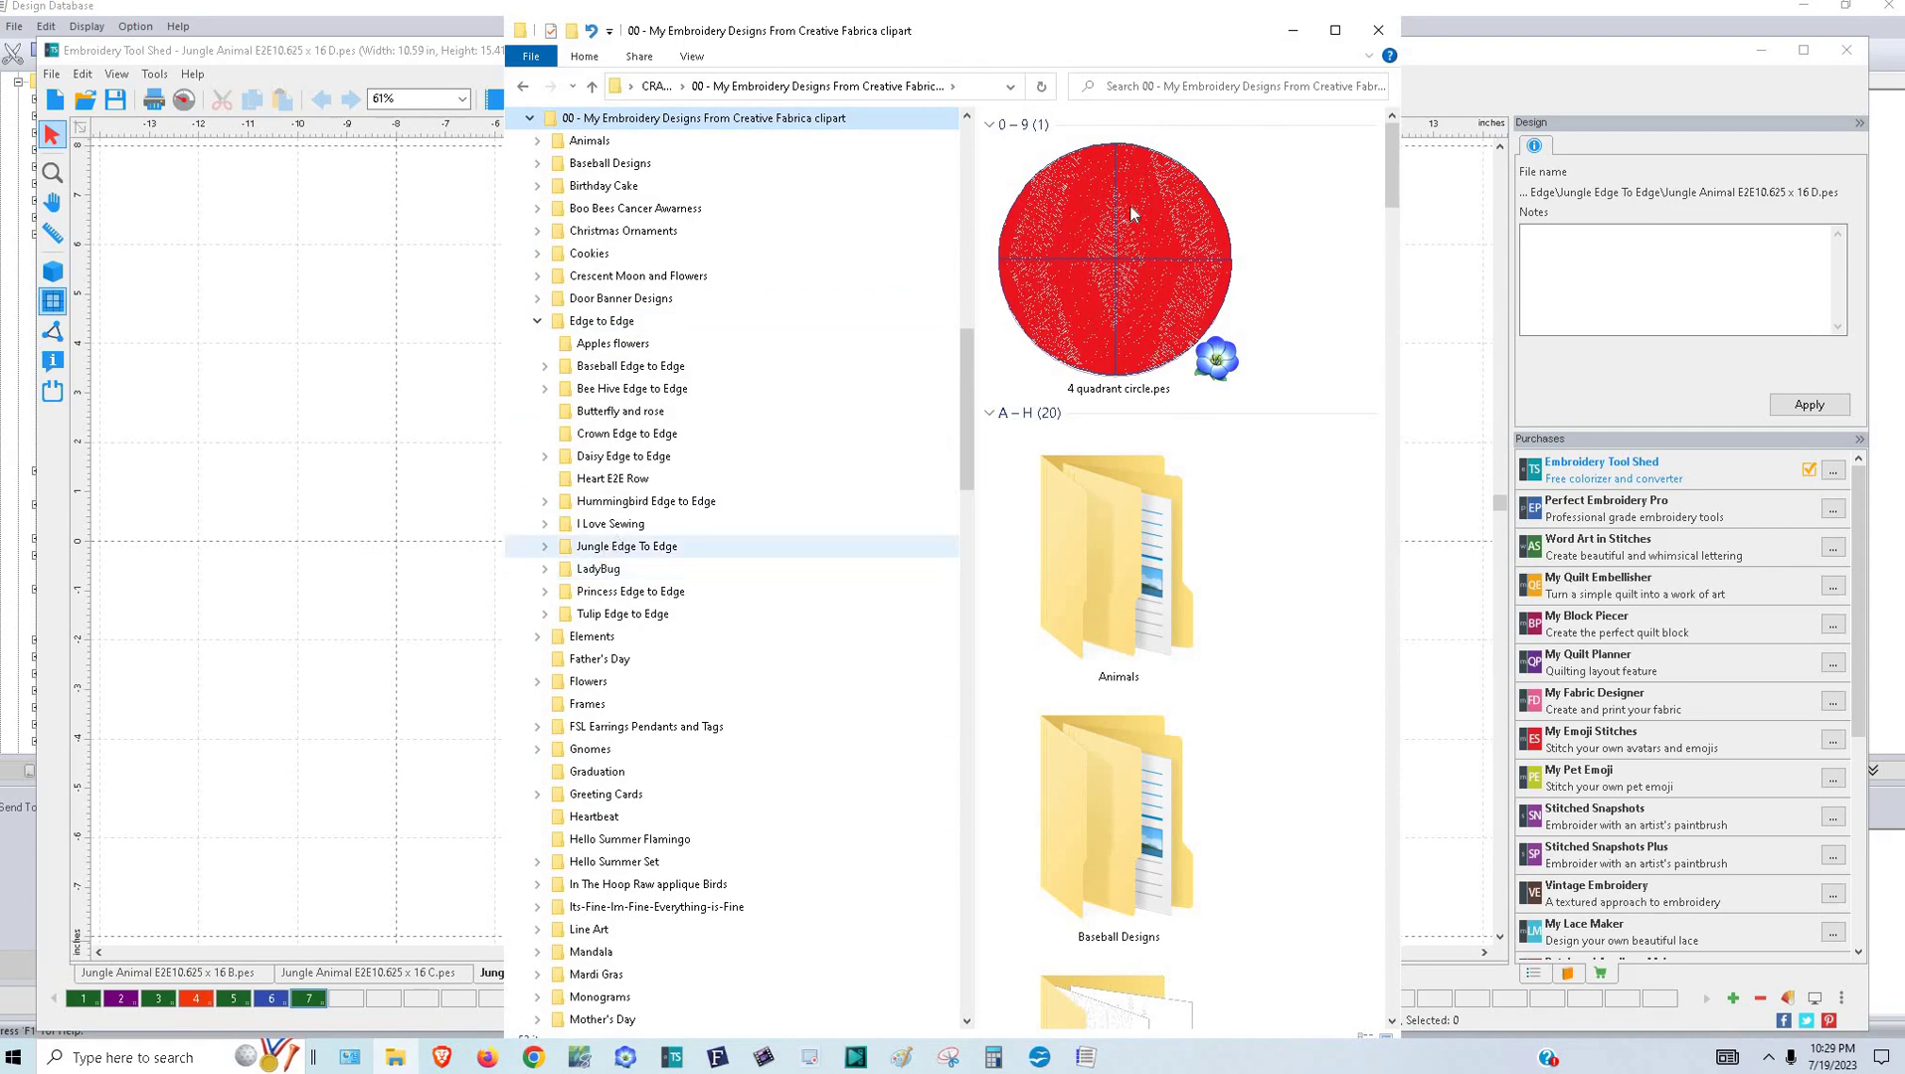
{"action": "left_click", "coordinate": [1335, 30]}
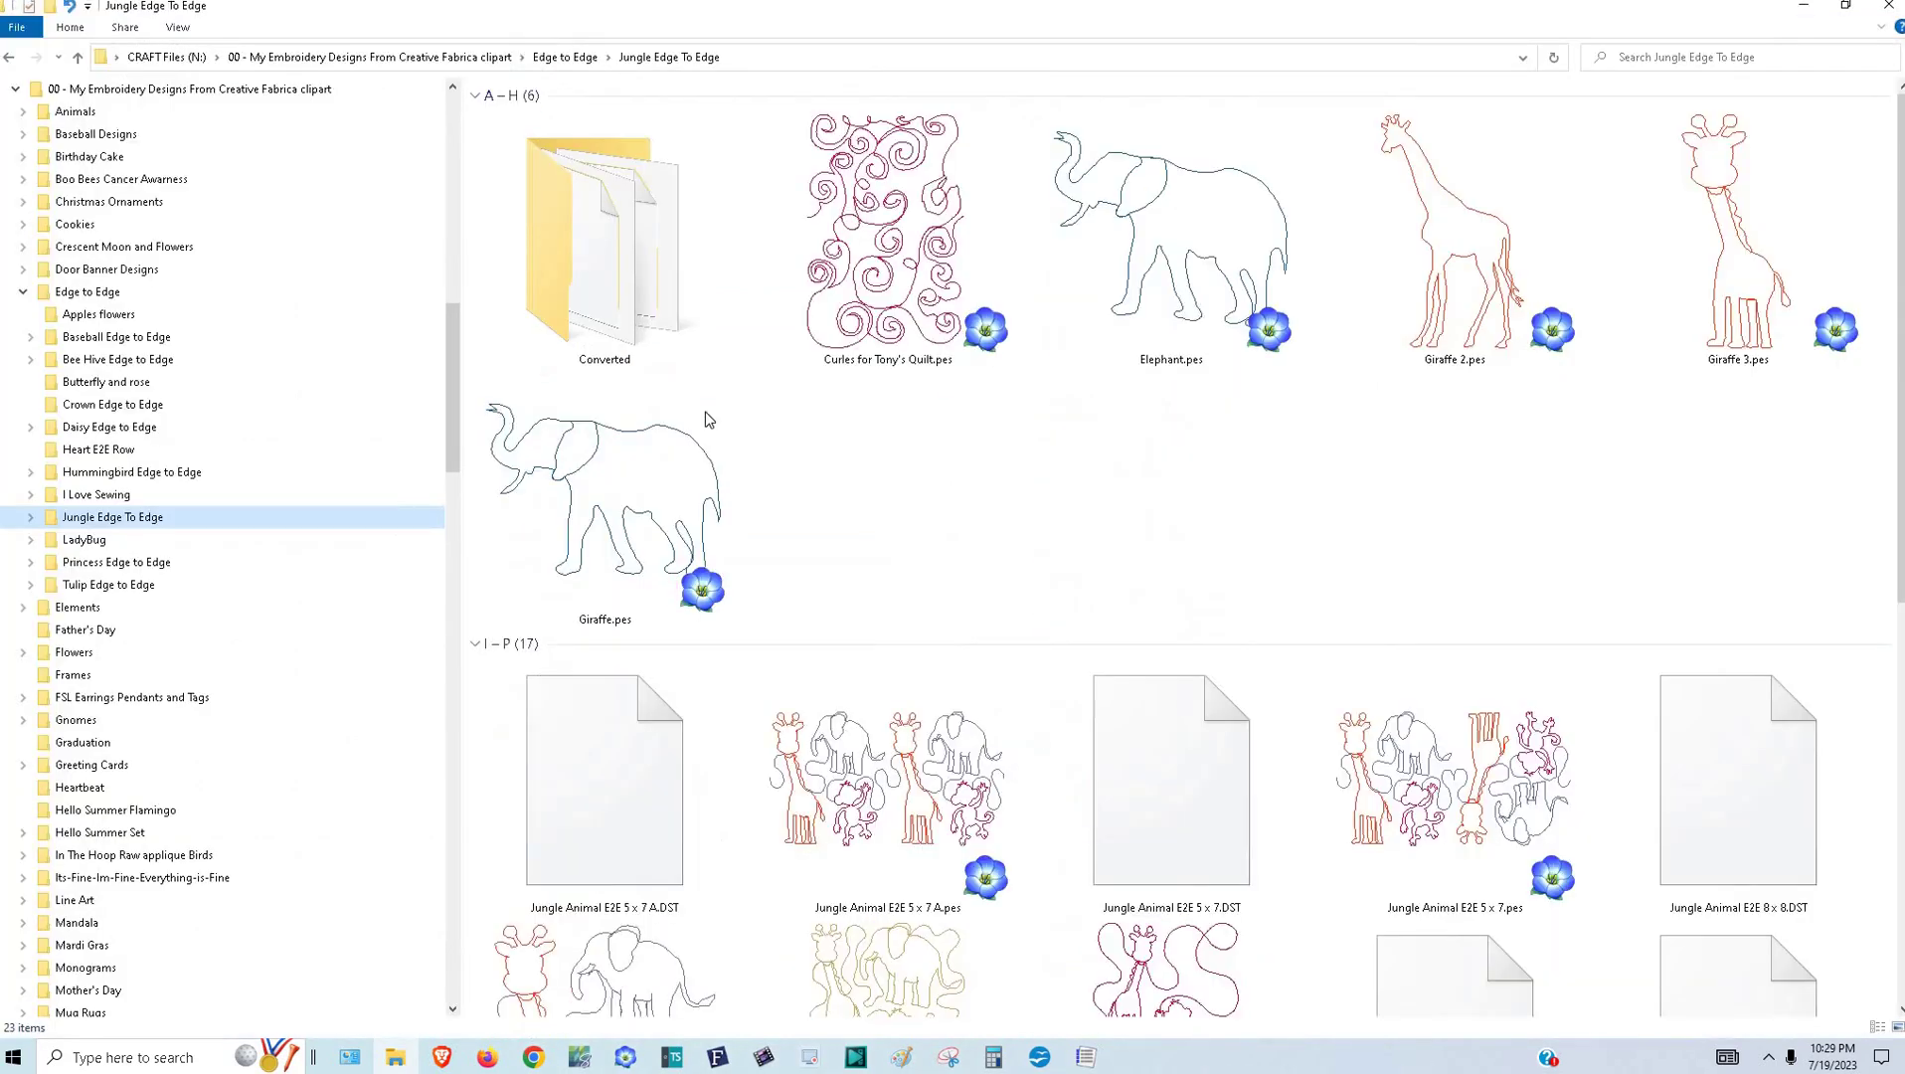
{"action": "double_click", "coordinate": [637, 323]}
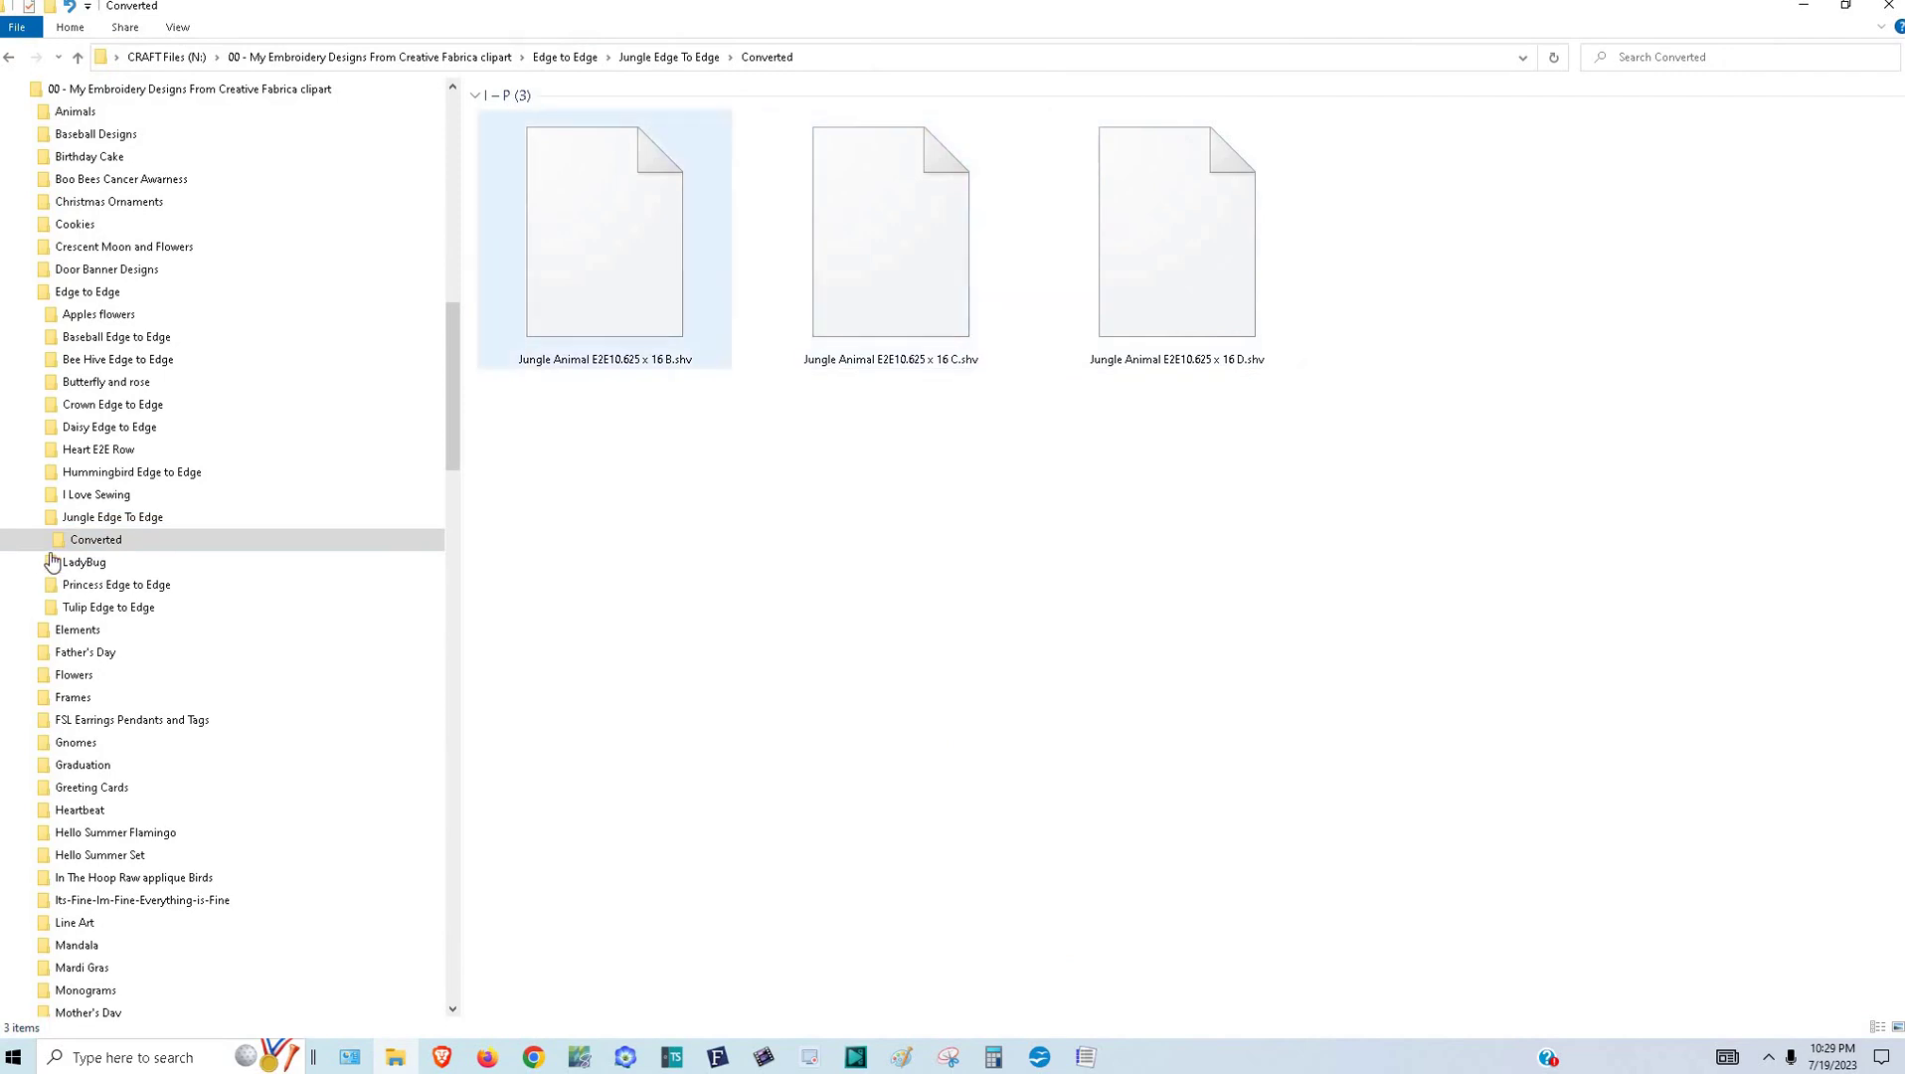
{"action": "left_click", "coordinate": [96, 521]}
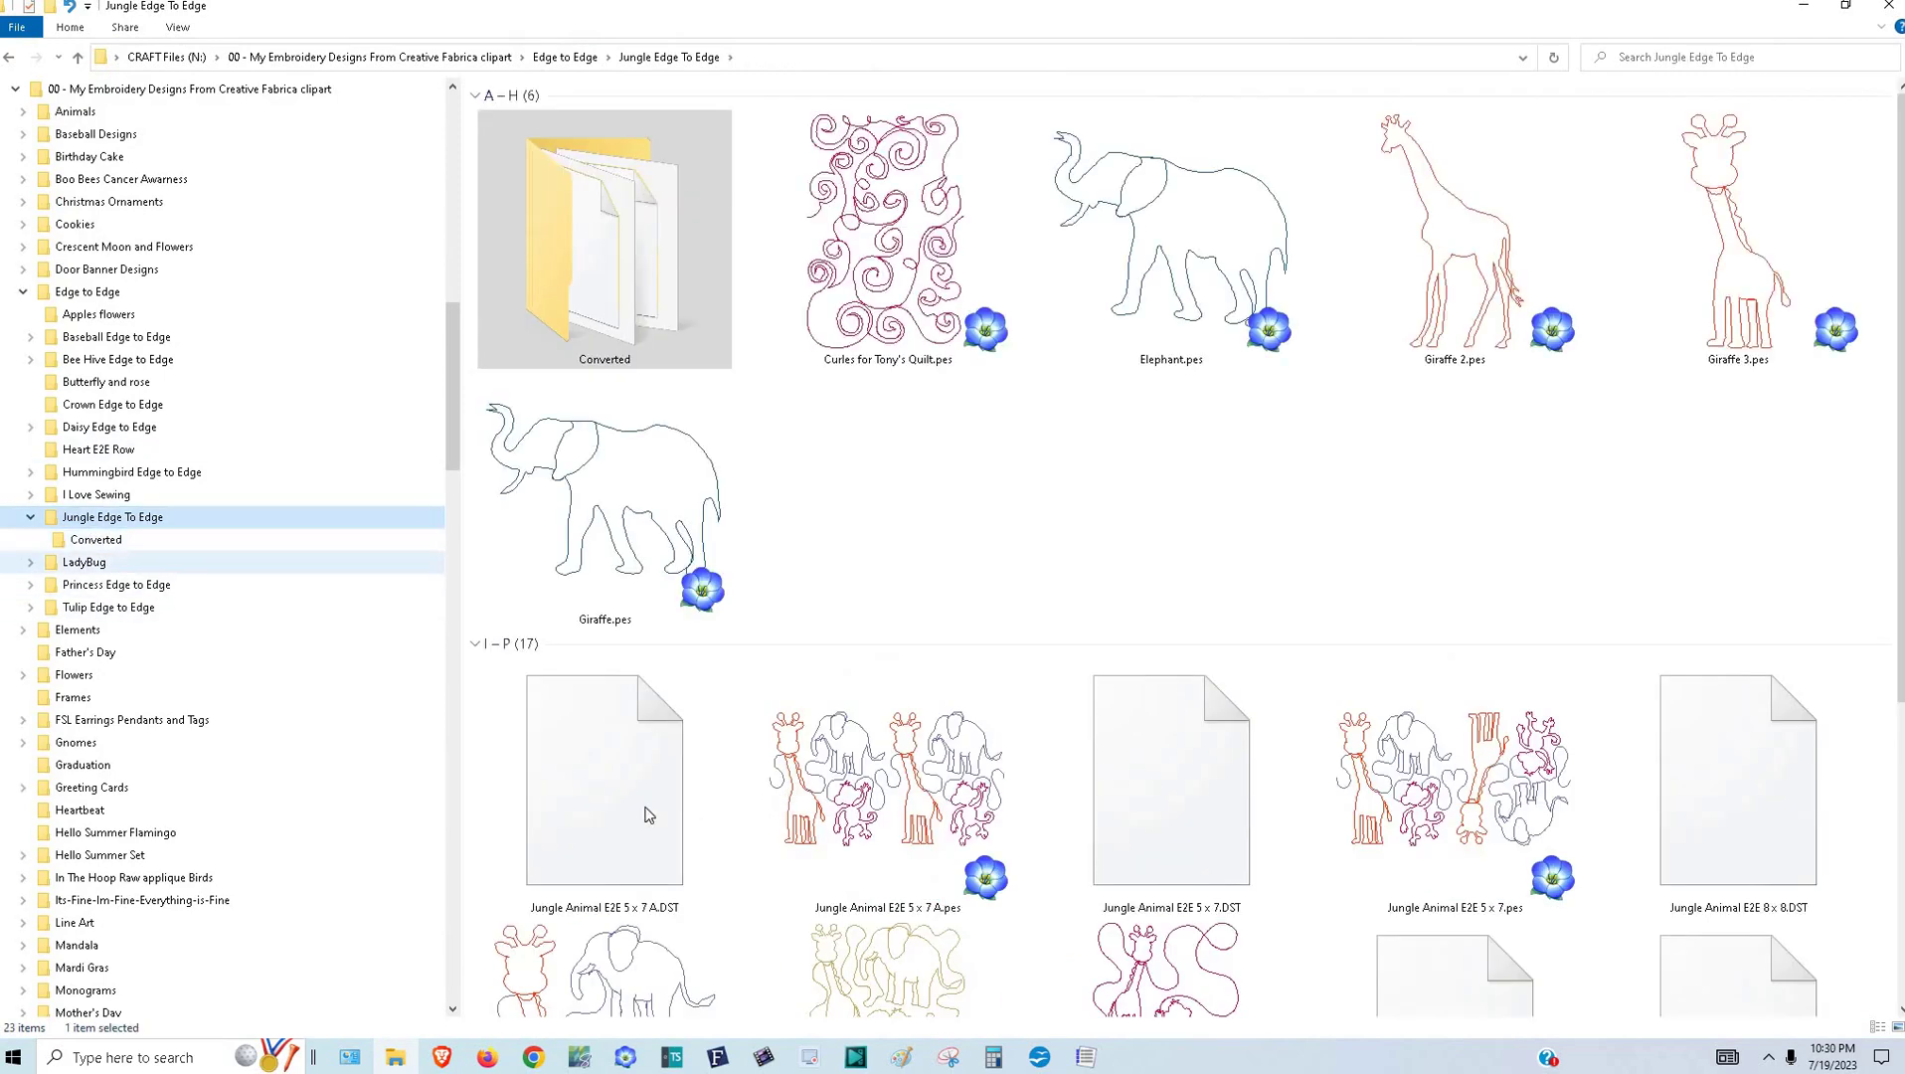
{"action": "left_click", "coordinate": [619, 803]}
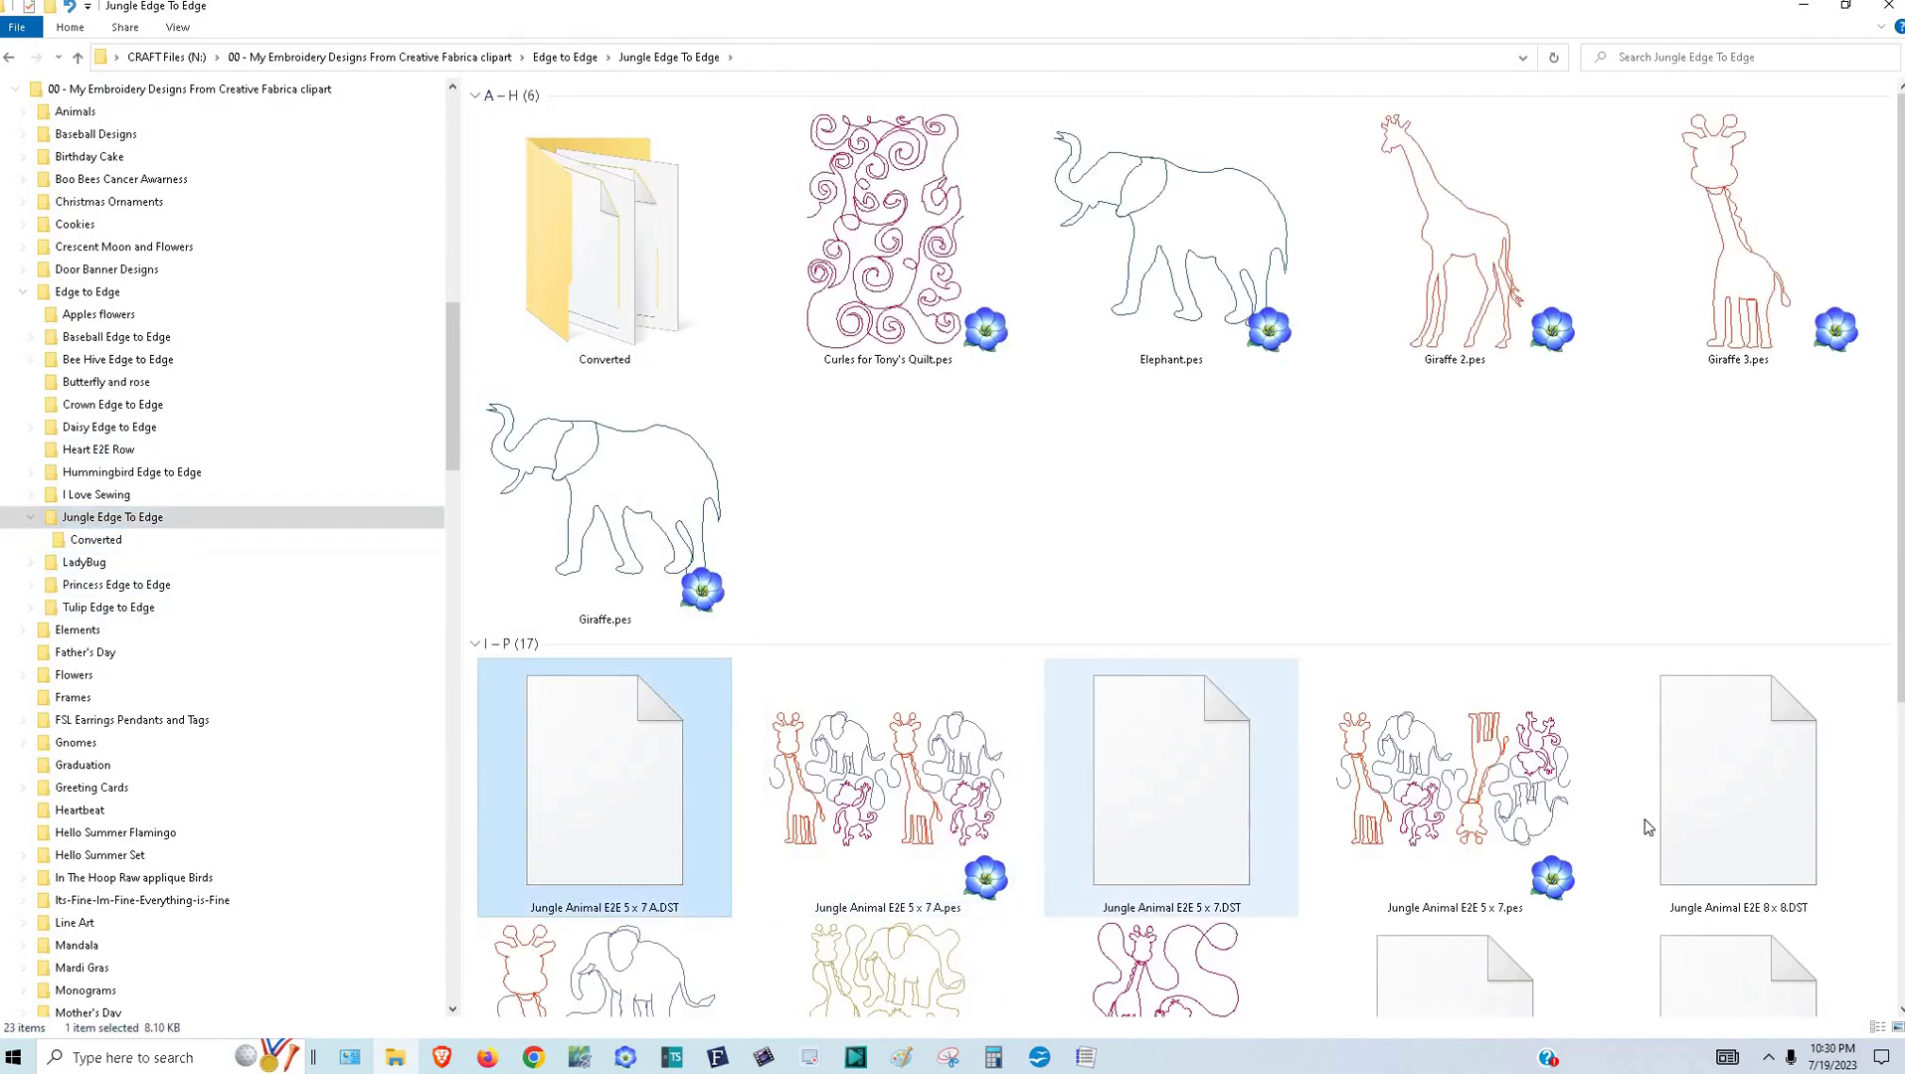
{"action": "left_click", "coordinate": [1683, 820], "text": "ctrl"}
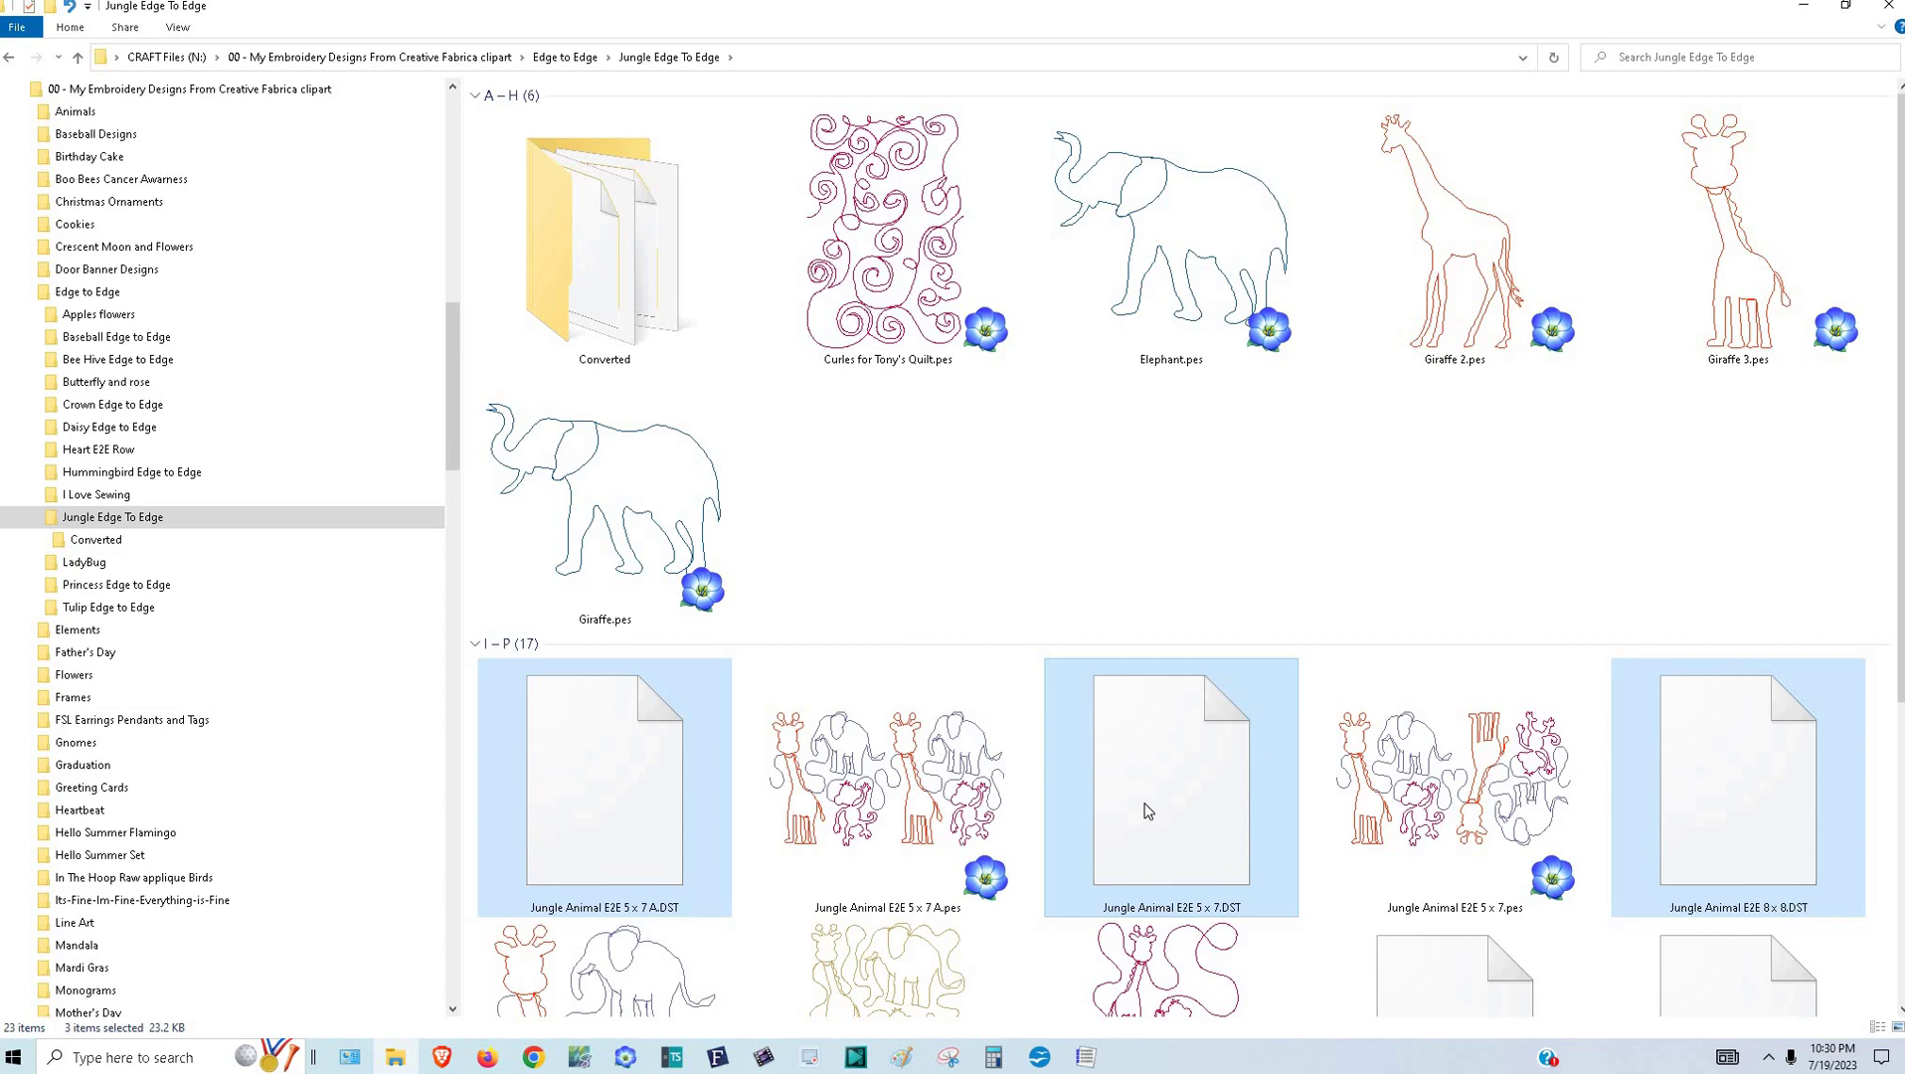
{"action": "left_click", "coordinate": [1181, 730]}
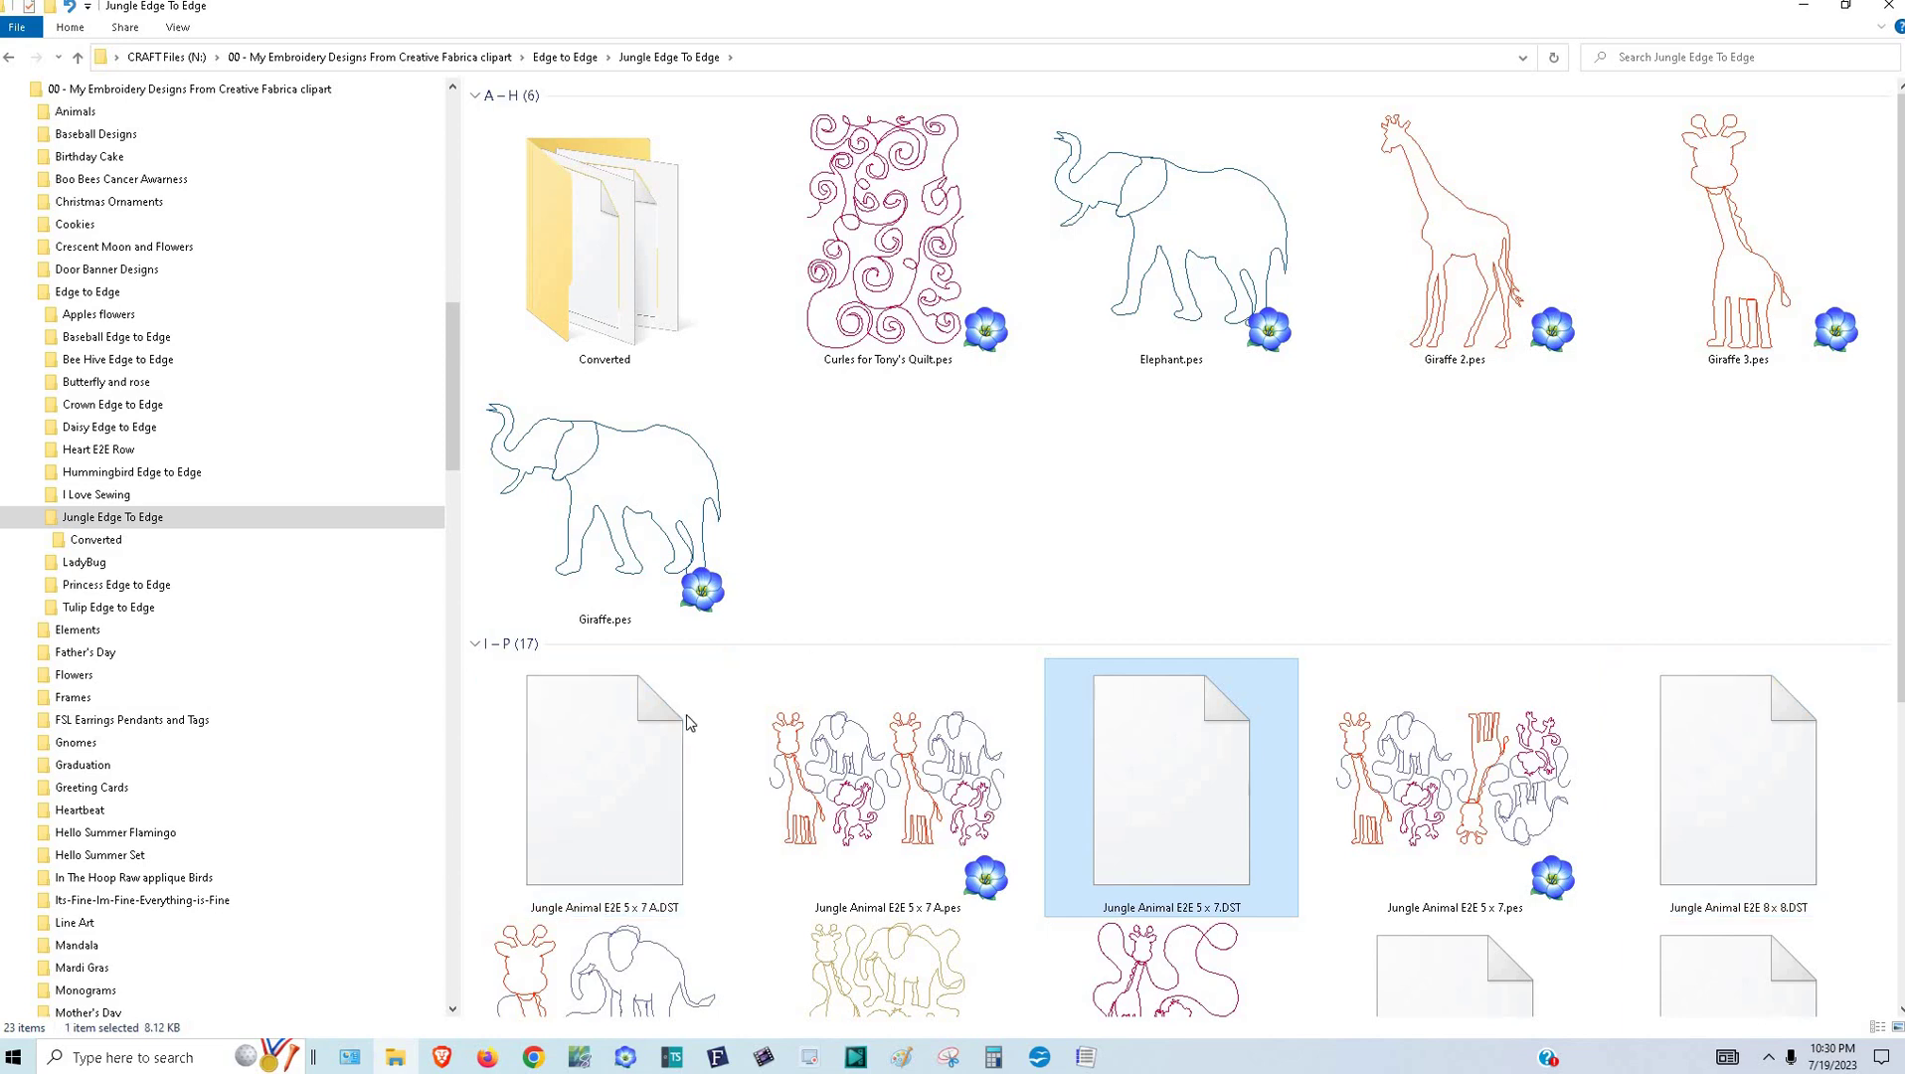
- Move the six DST, EXP and HUS files from Jungle Edge To Edge into the Converted folder and check that folder's contents
{"action": "left_click", "coordinate": [637, 761]}
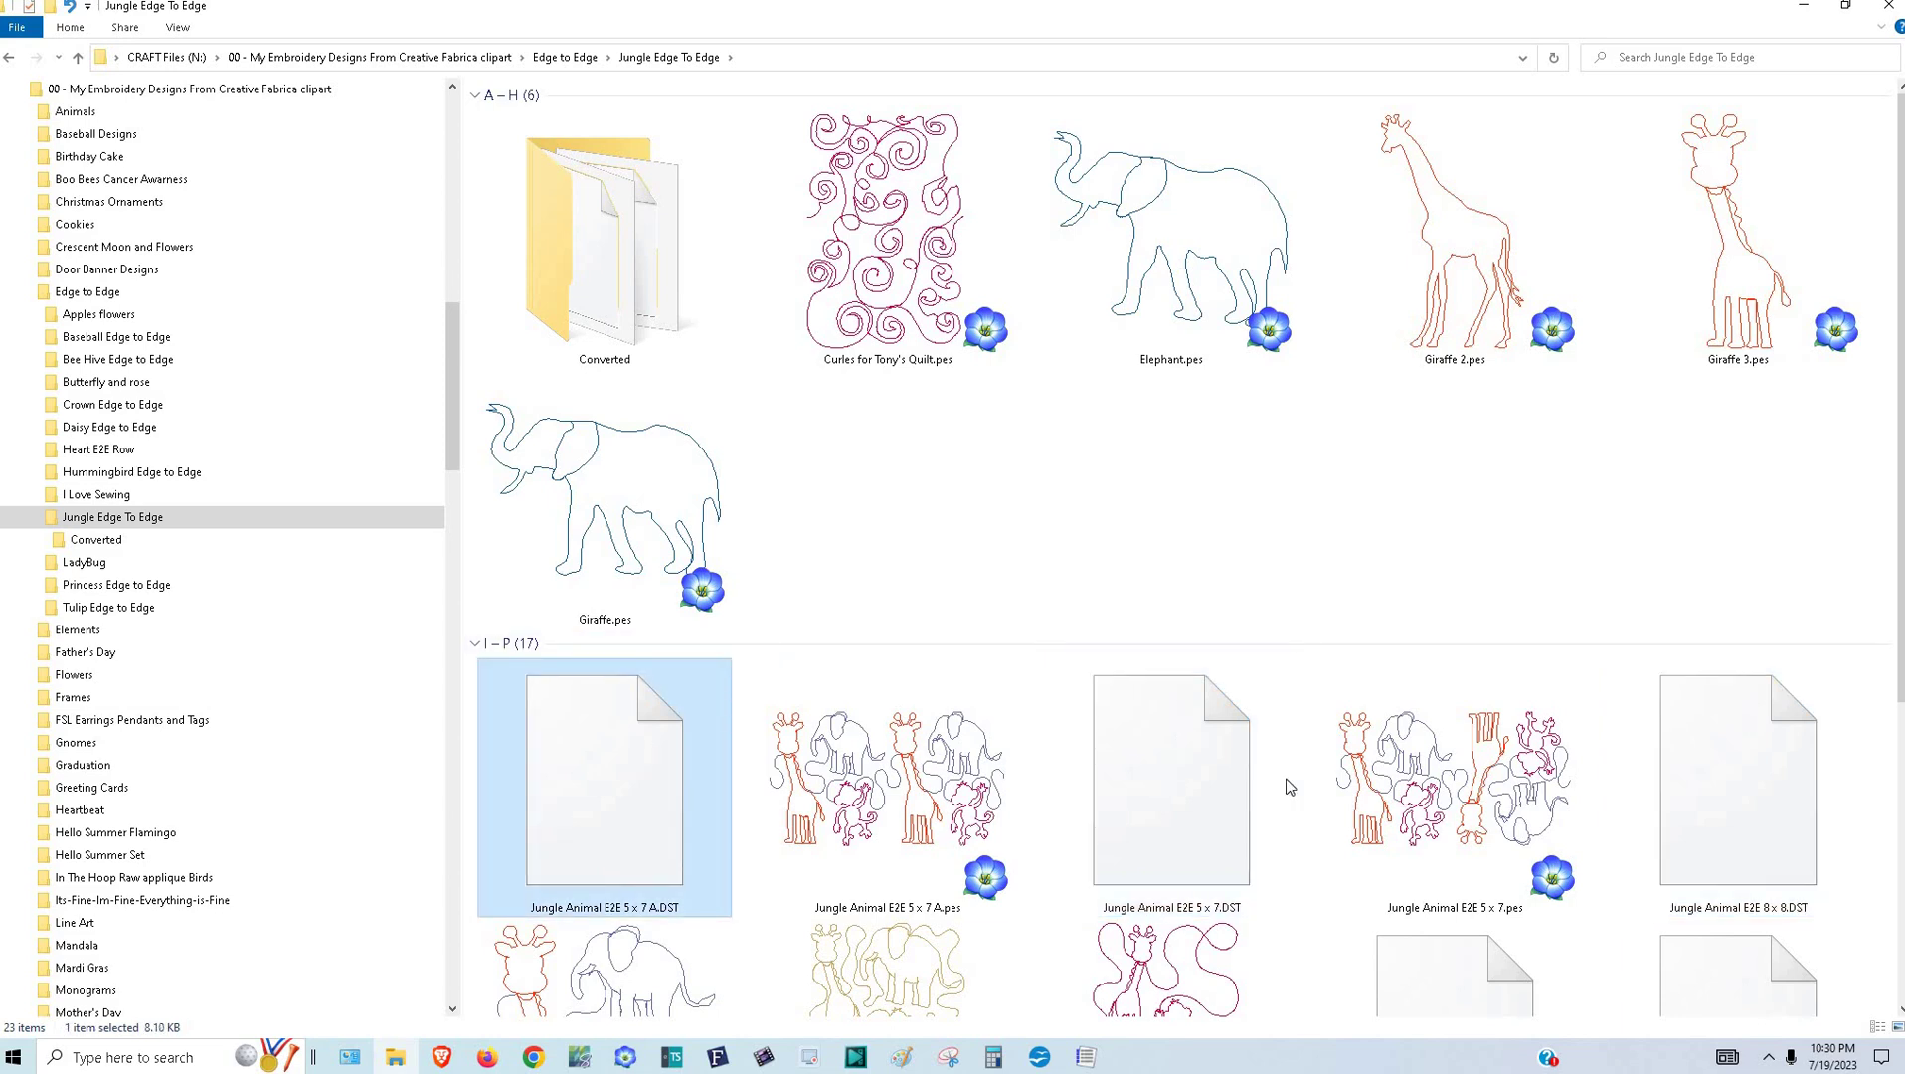
{"action": "left_click", "coordinate": [1255, 781], "text": "ctrl"}
{"action": "left_click", "coordinate": [1694, 788], "text": "ctrl"}
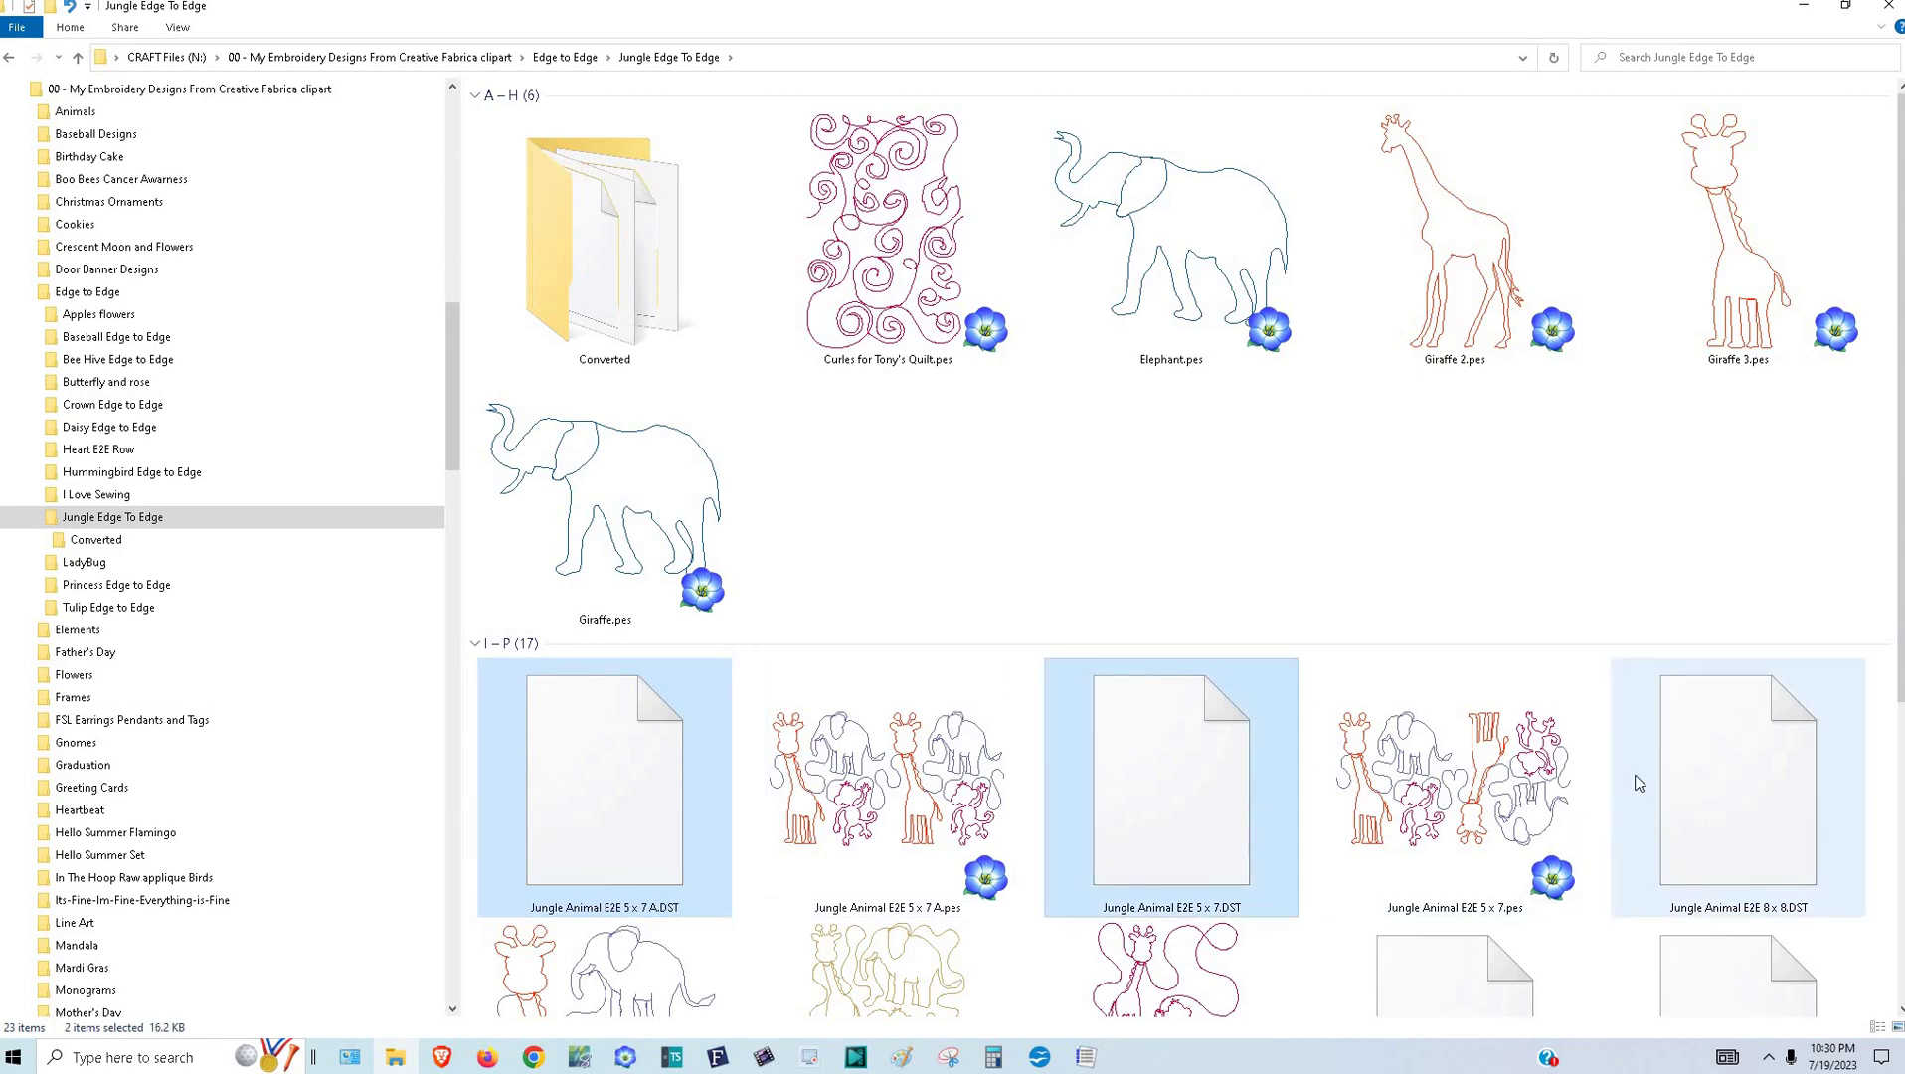
{"action": "scroll", "coordinate": [1622, 745], "scroll_direction": "down", "scroll_amount": 4}
{"action": "left_click", "coordinate": [1498, 449], "text": "ctrl"}
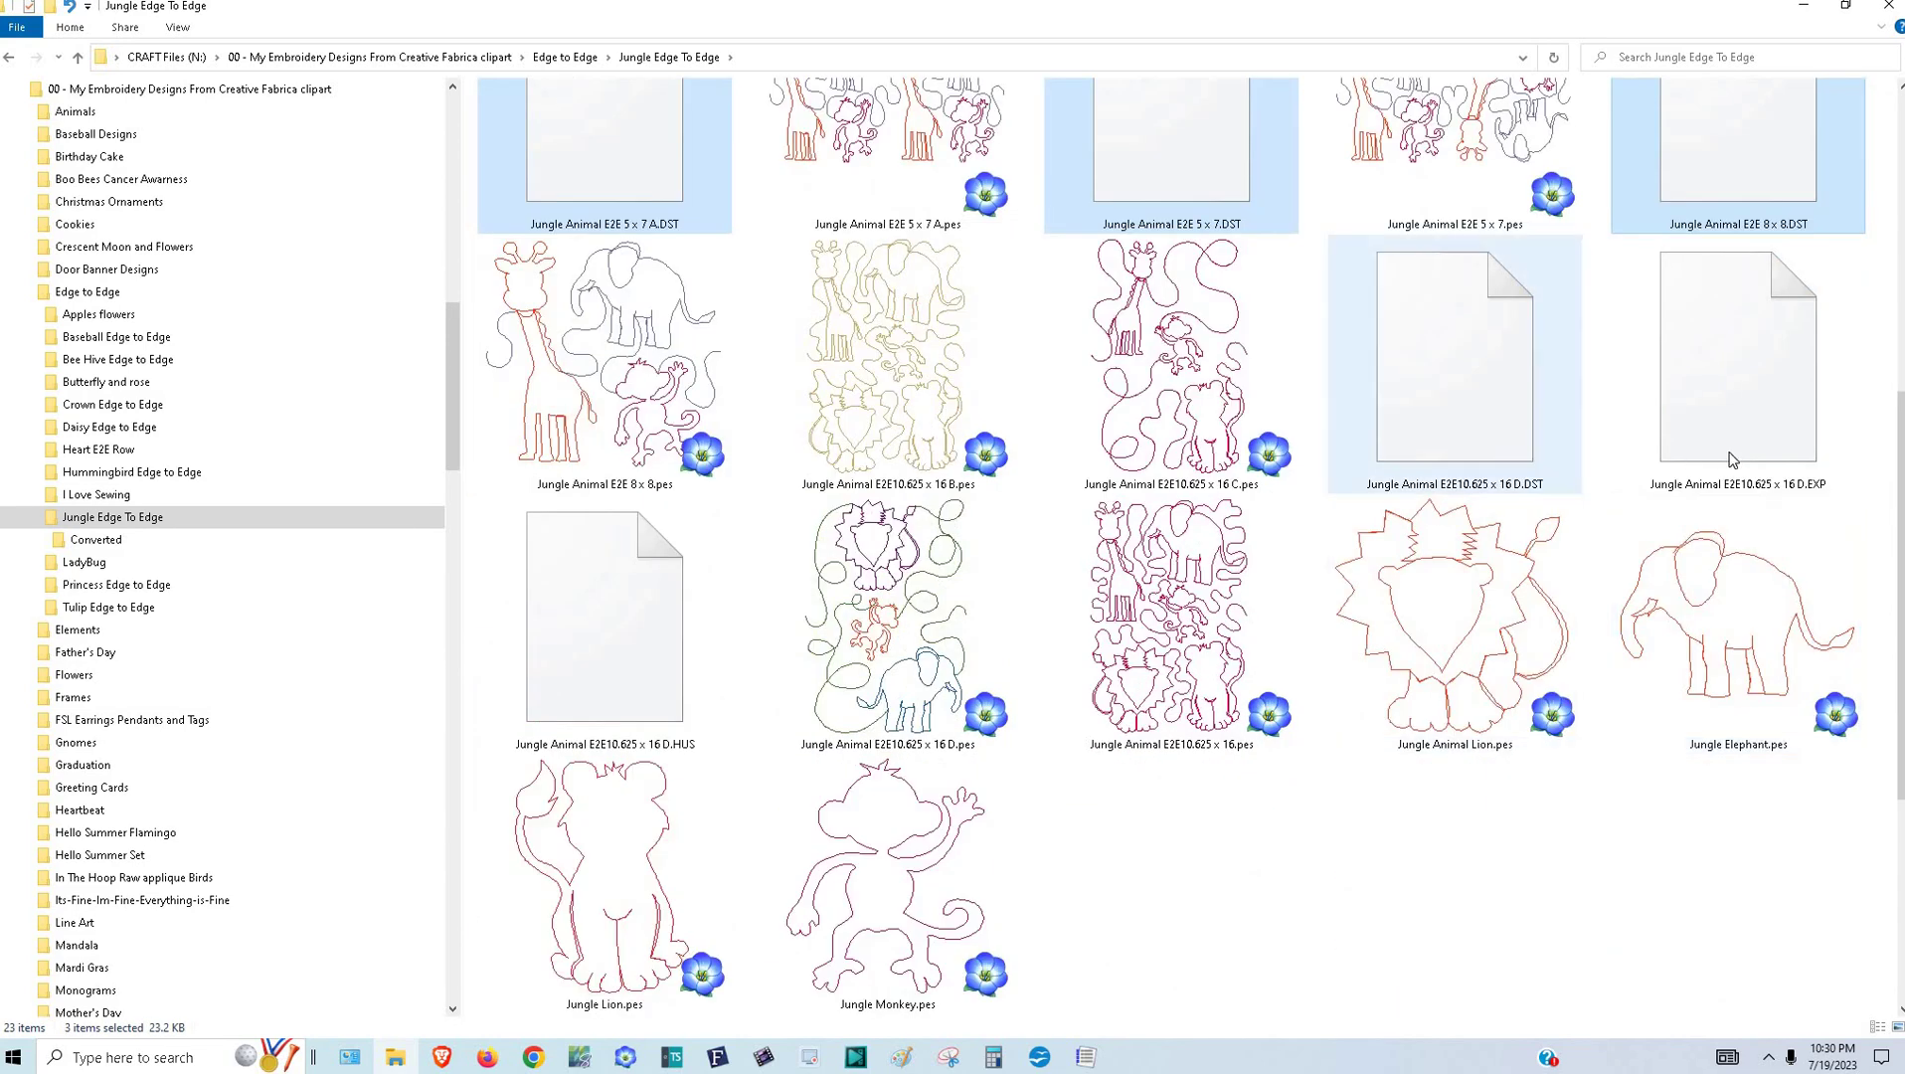
{"action": "left_click", "coordinate": [1731, 391], "text": "ctrl"}
{"action": "left_click", "coordinate": [598, 647], "text": "ctrl"}
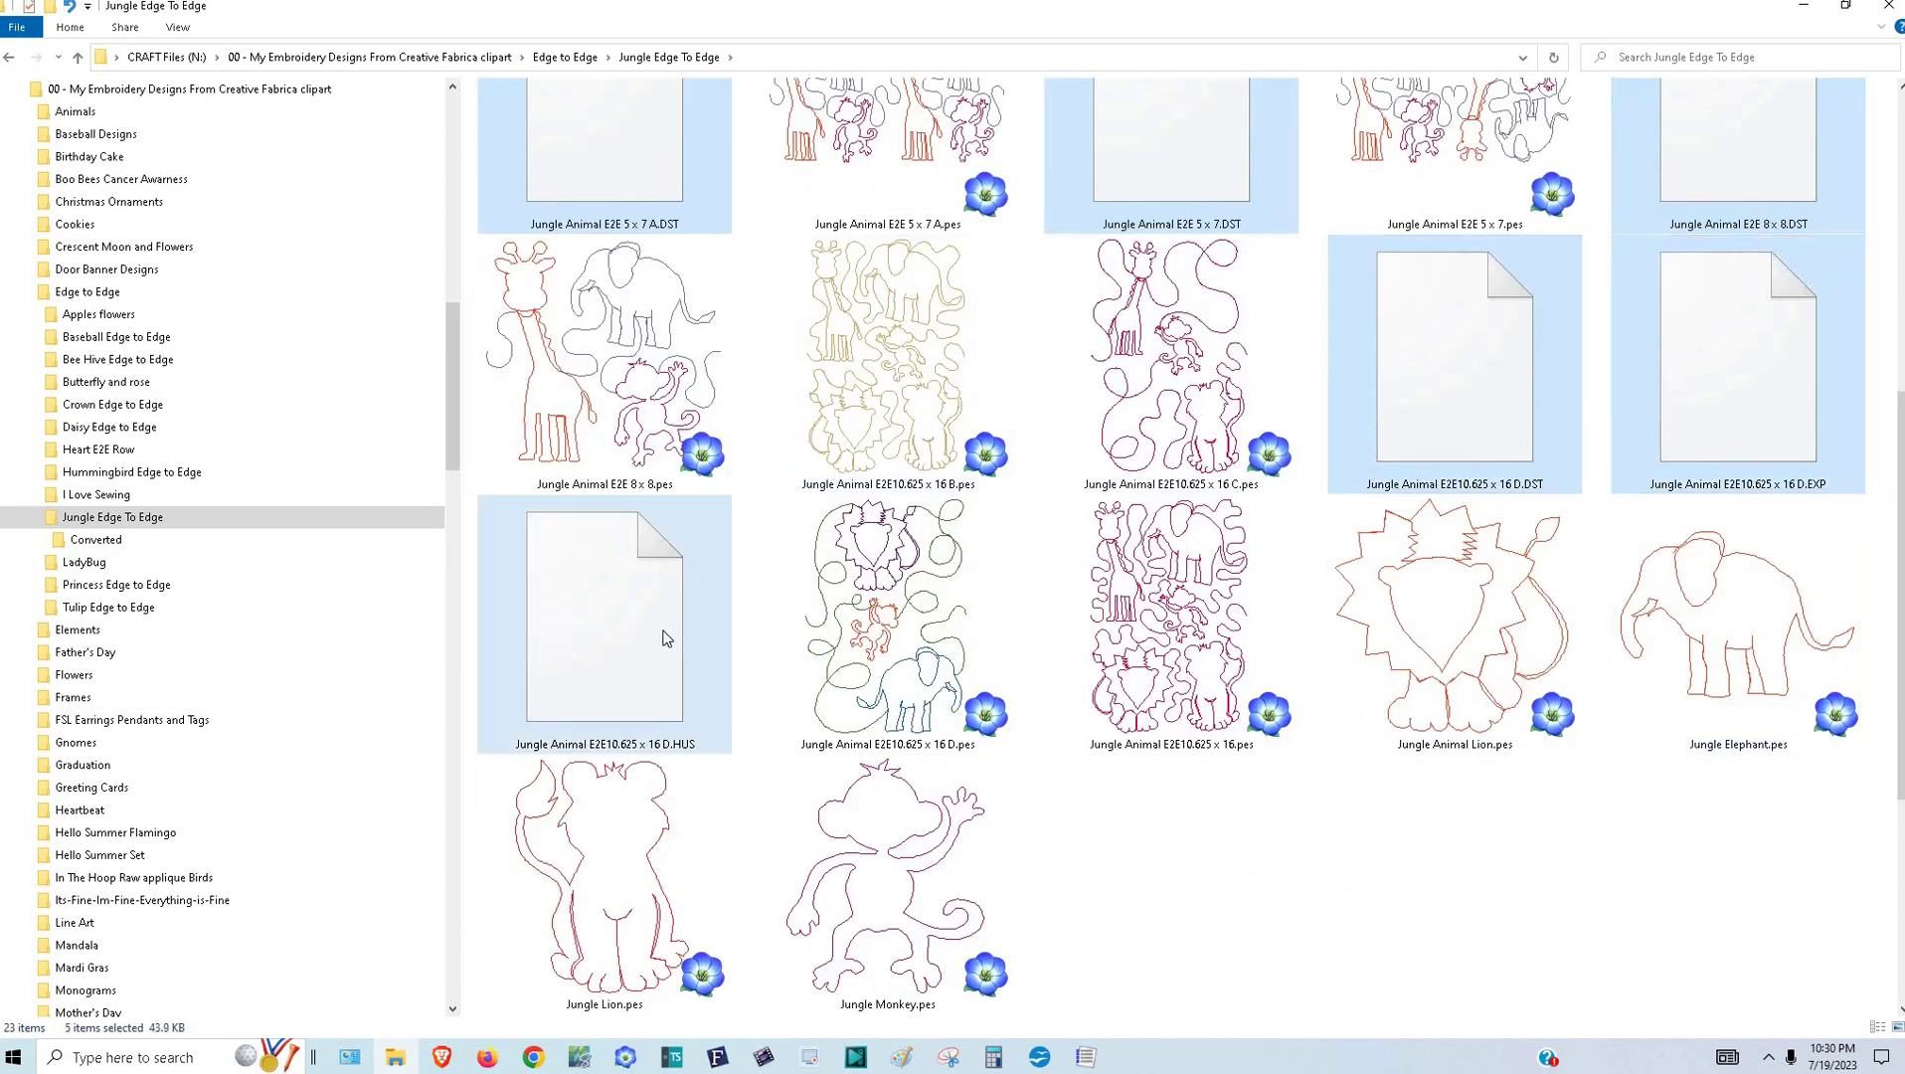
{"action": "scroll", "coordinate": [692, 785], "scroll_direction": "up", "scroll_amount": 5}
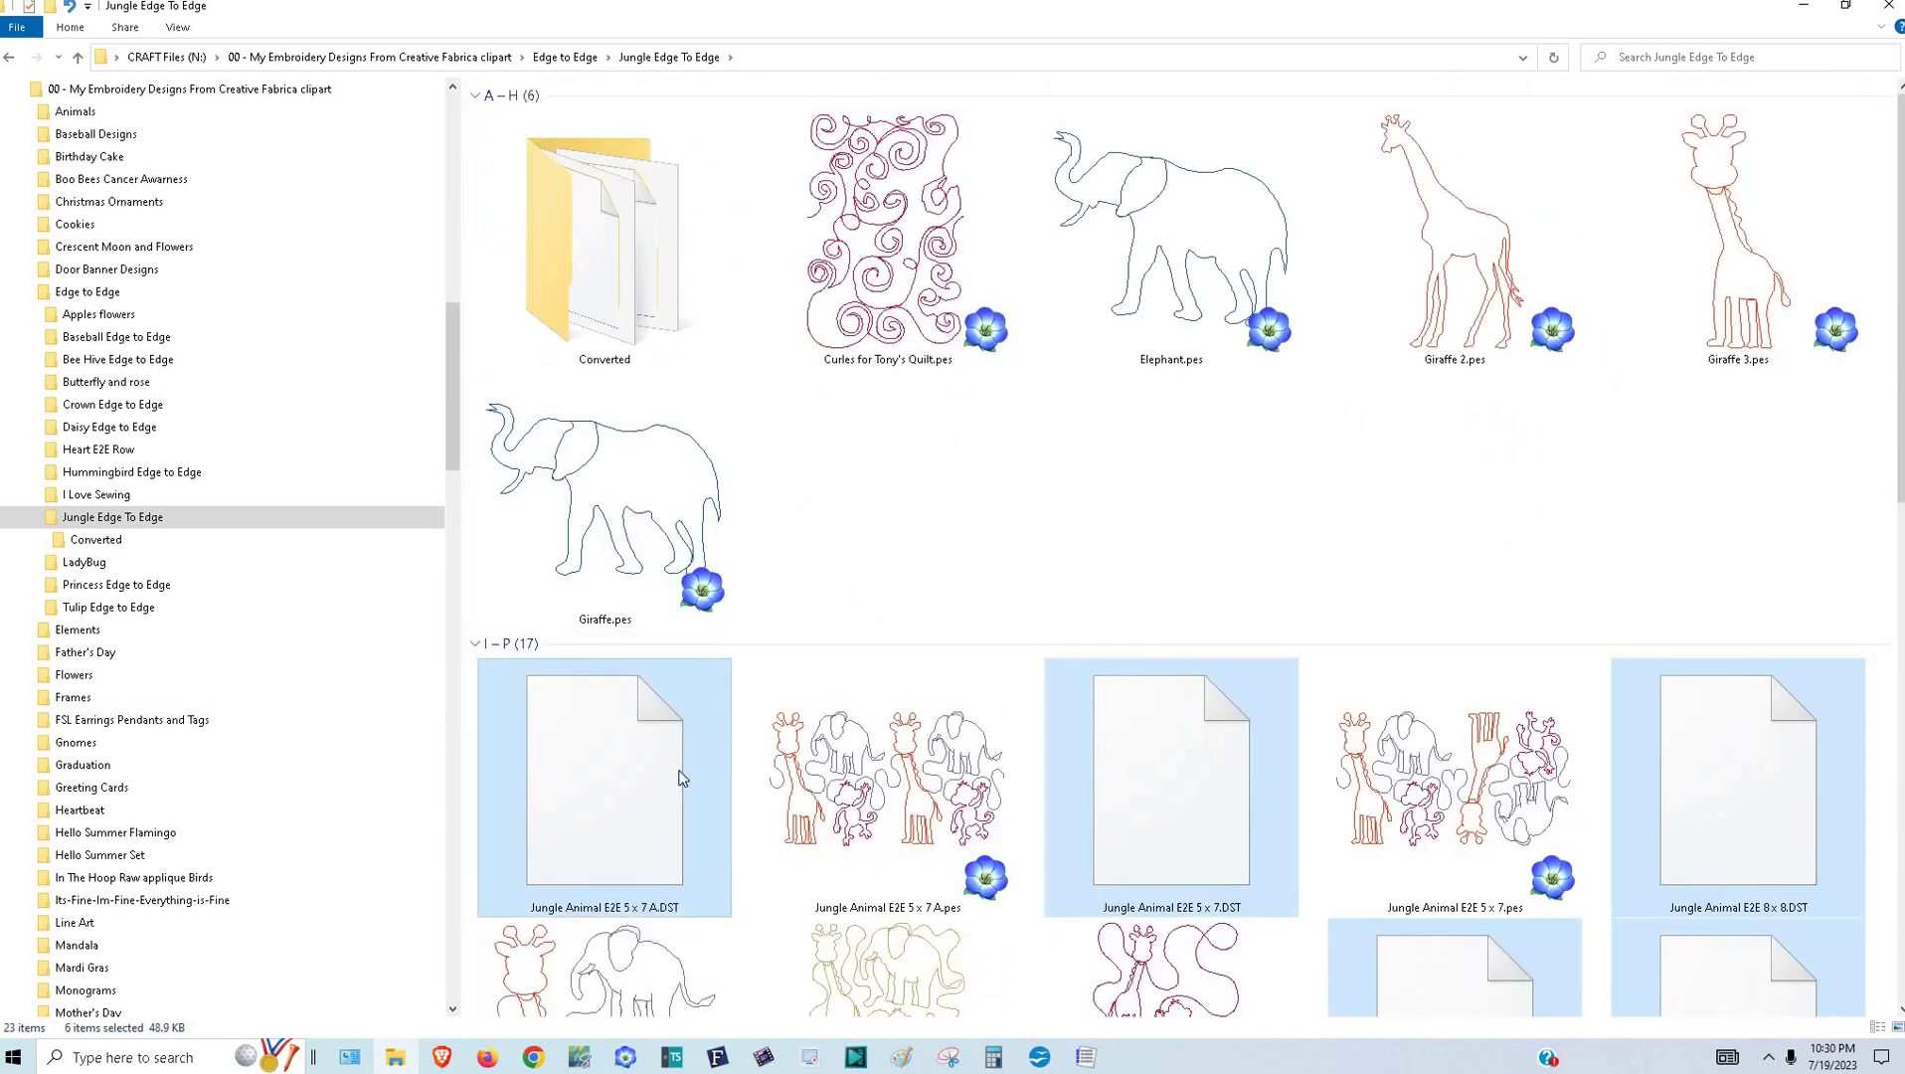
{"action": "left_click_drag", "start_coordinate": [680, 777], "coordinate": [615, 315]}
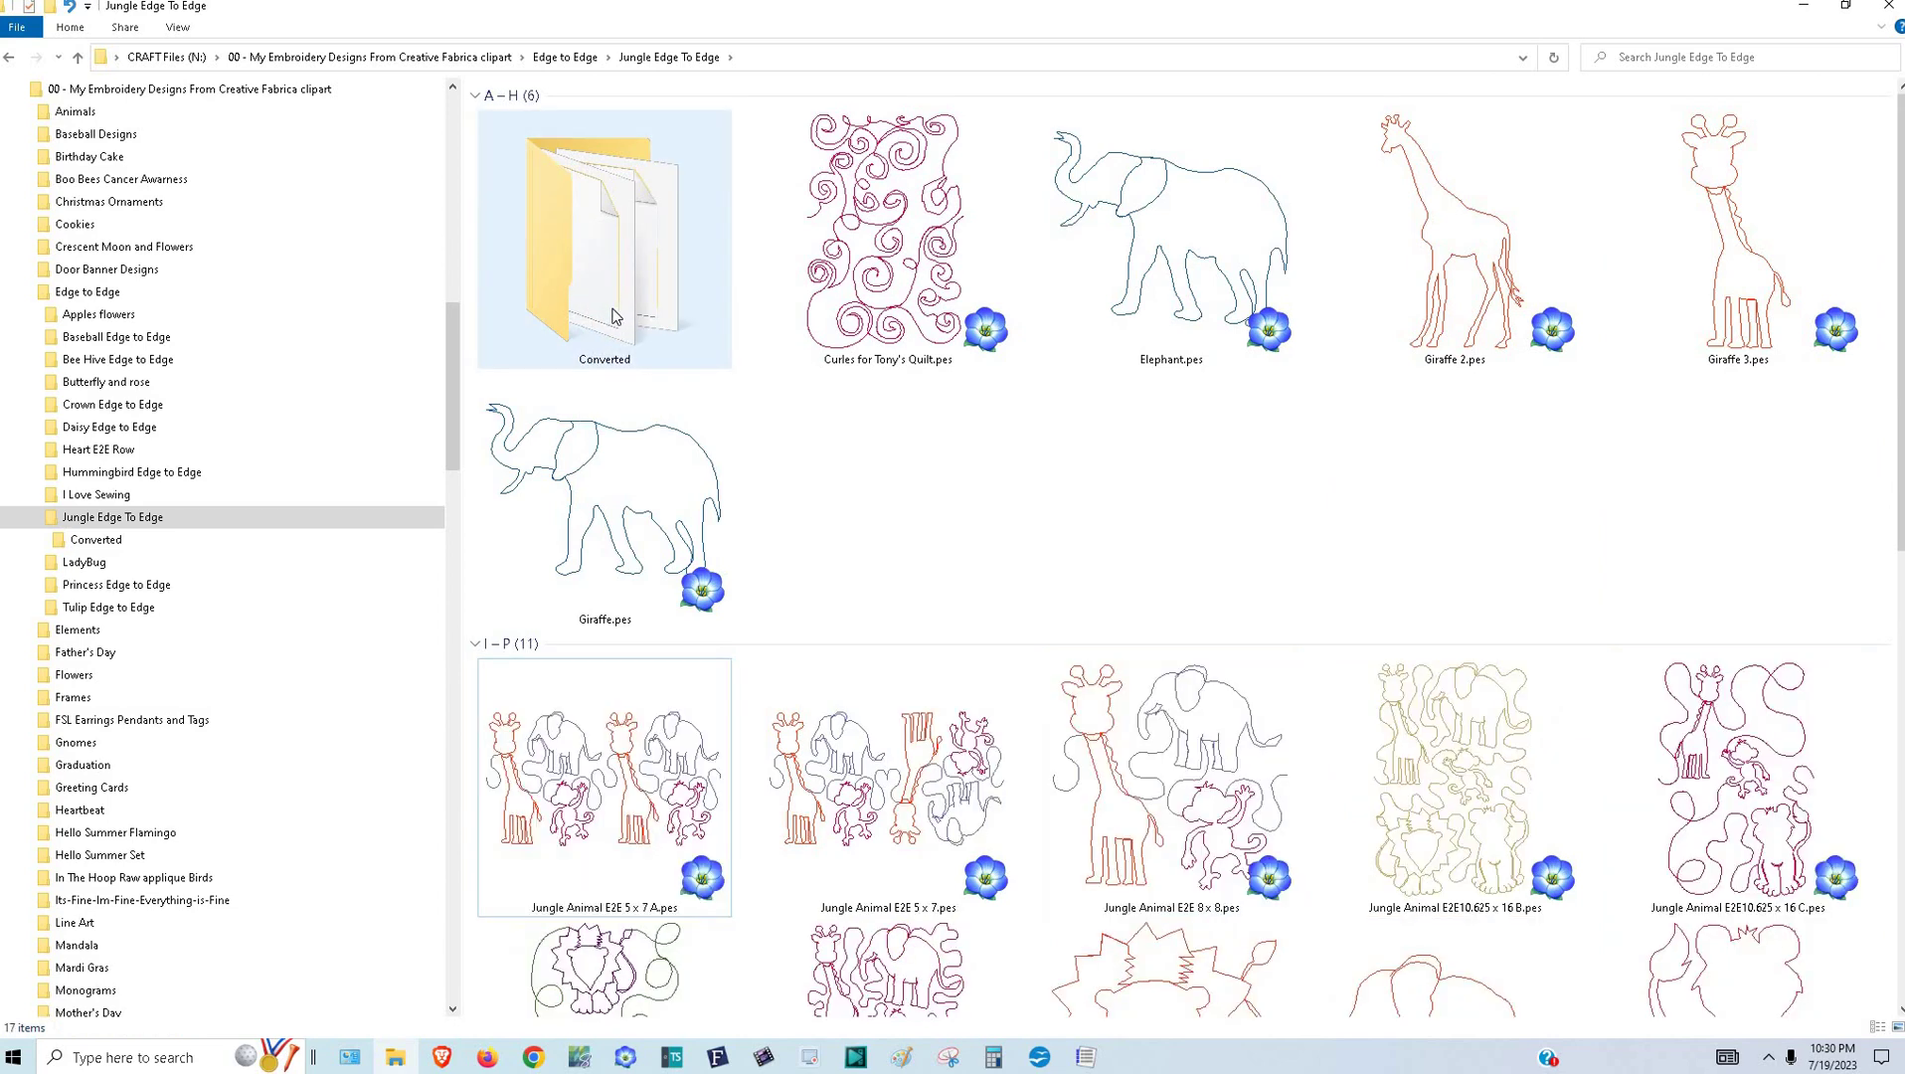
{"action": "double_click", "coordinate": [613, 316]}
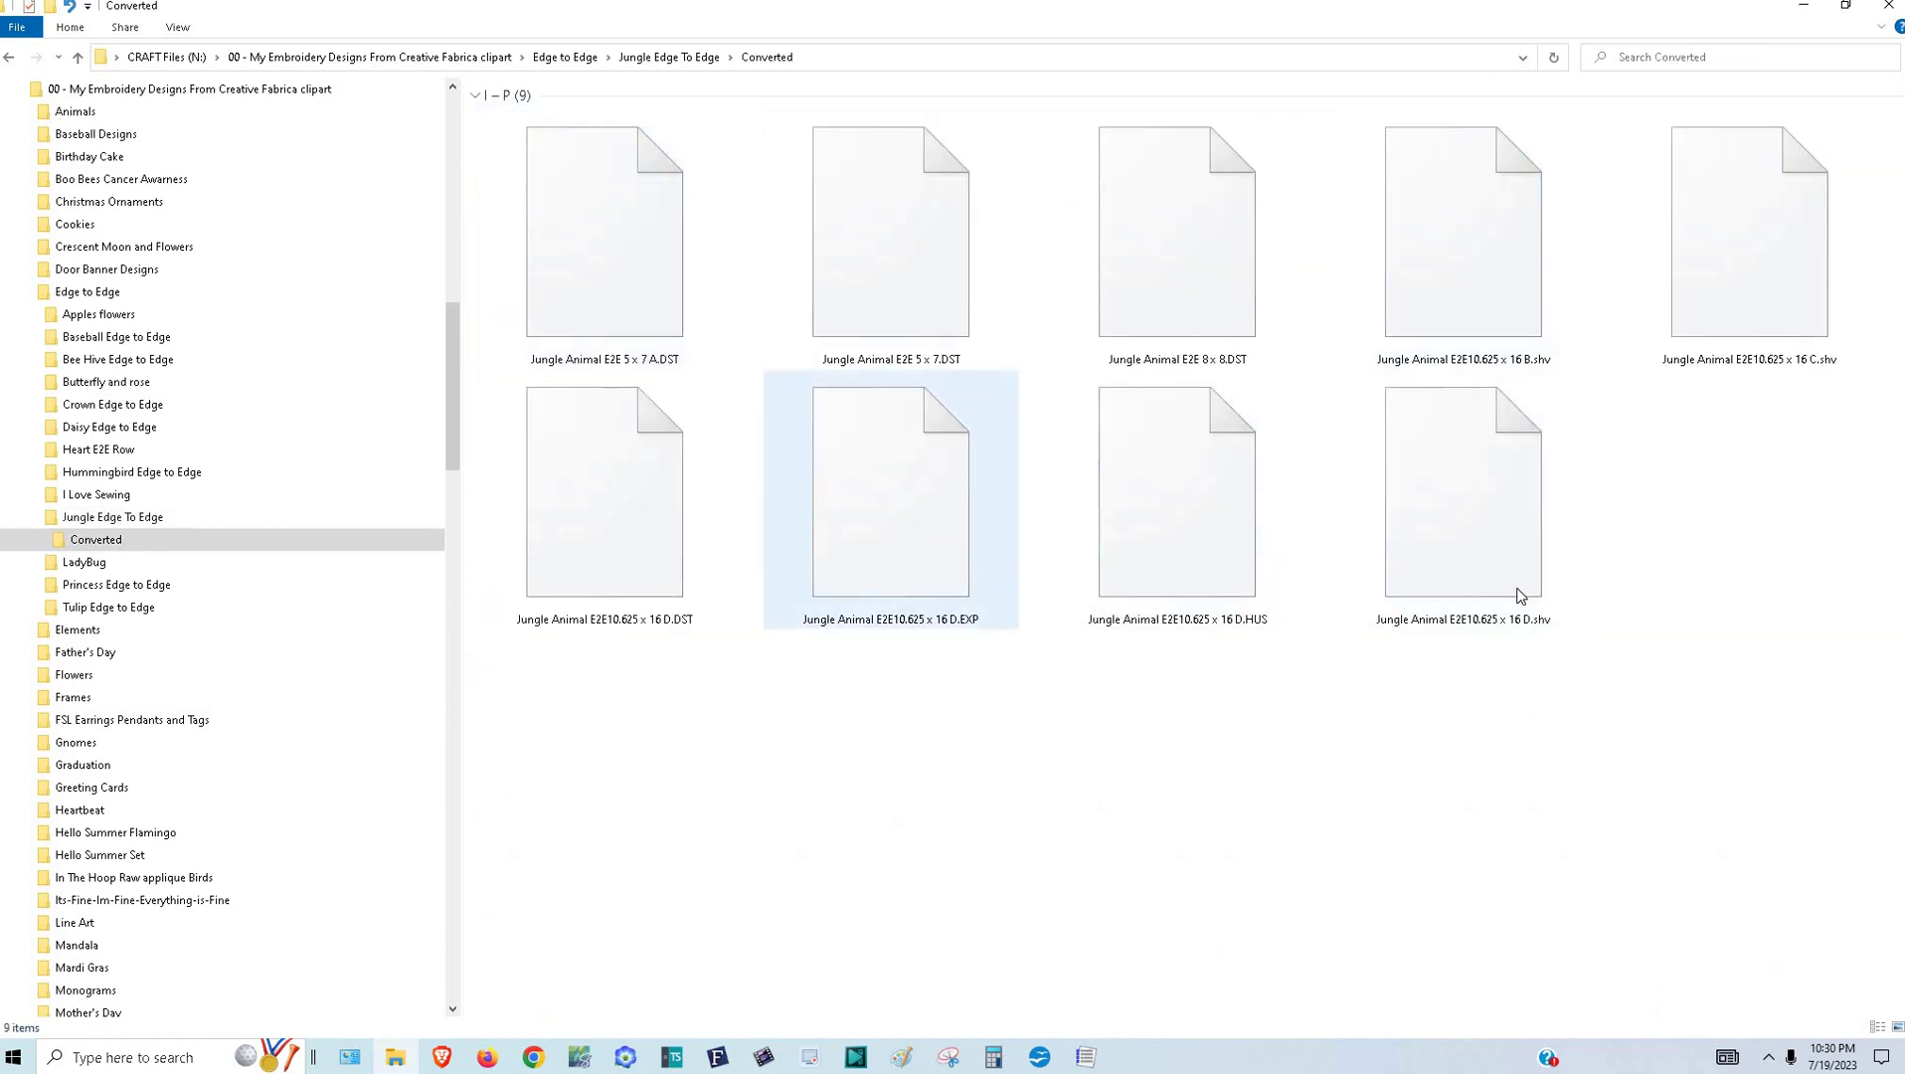
{"action": "left_click", "coordinate": [139, 517]}
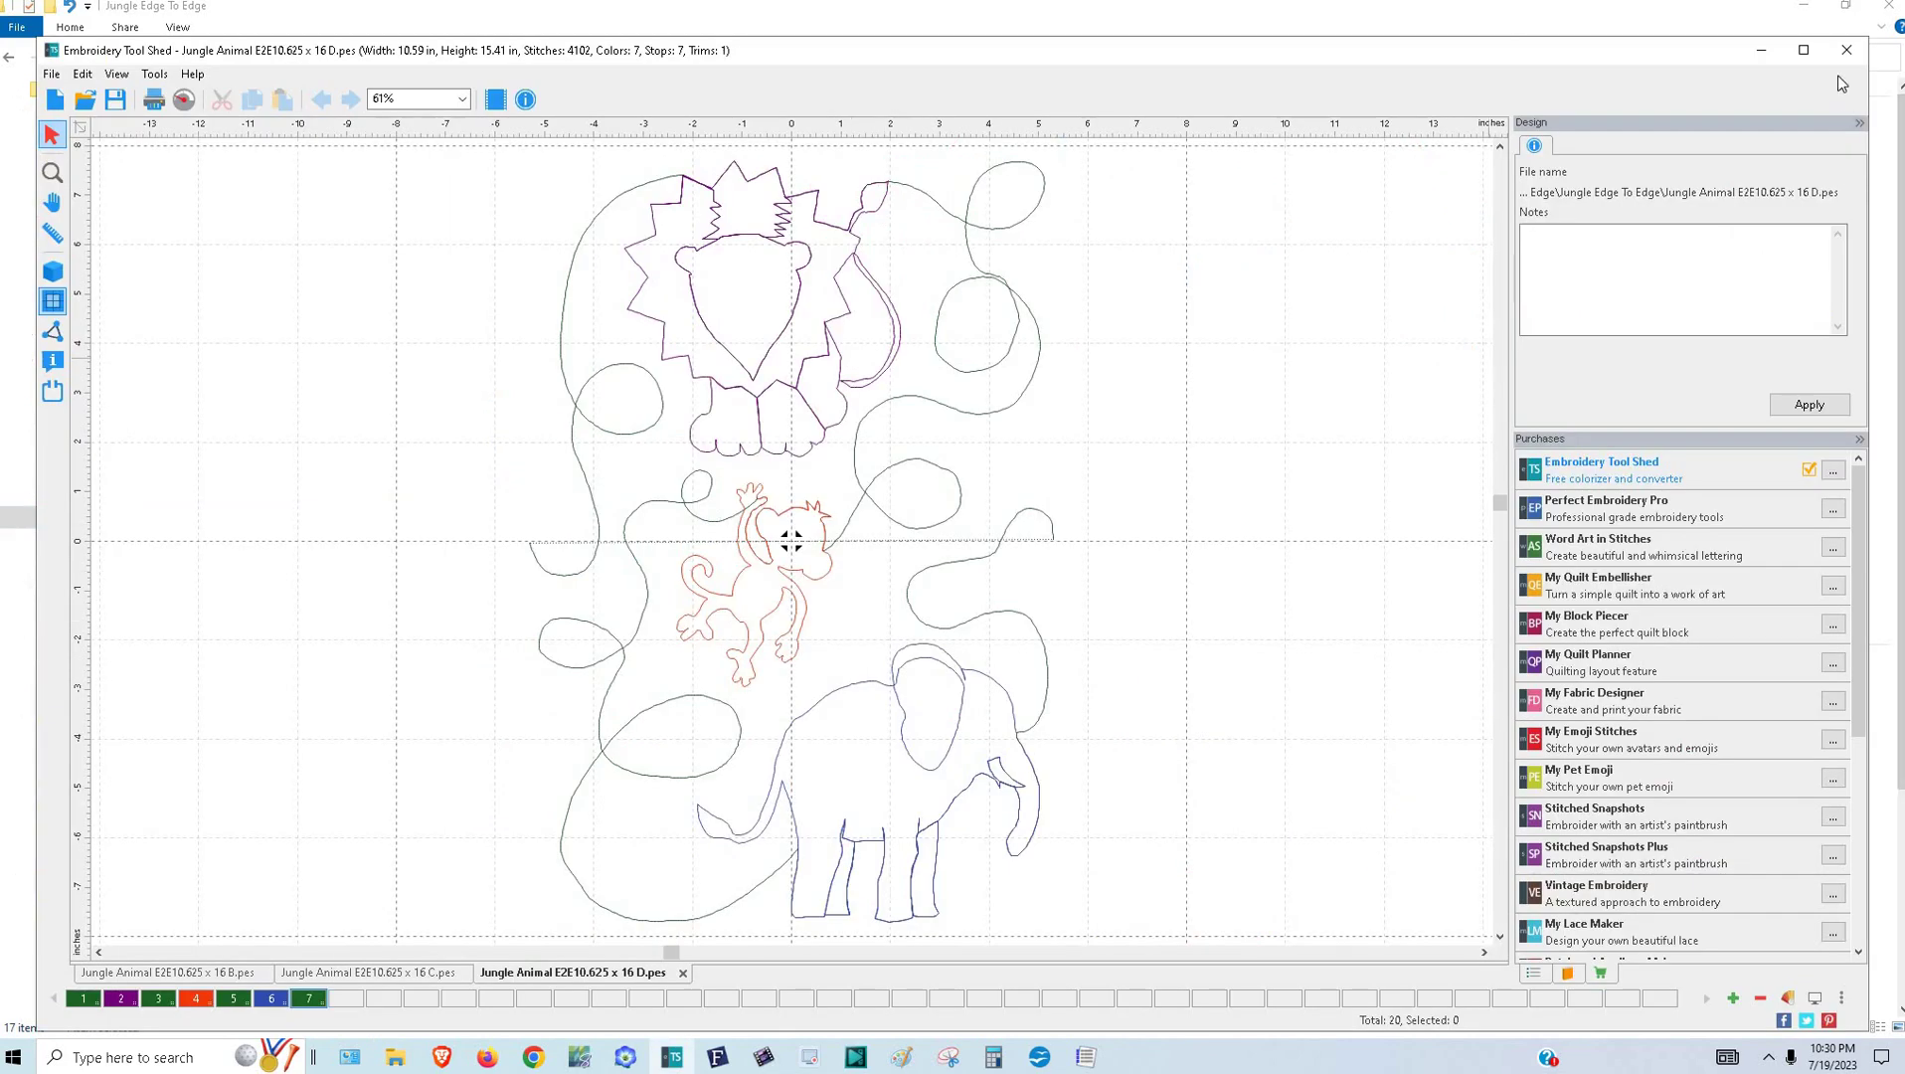
- Close Embroidery Tool Shed and File Explorer, and minimize Design Database and the design editor after cancelling their open conversion and export dialogs
{"action": "left_click", "coordinate": [1846, 56]}
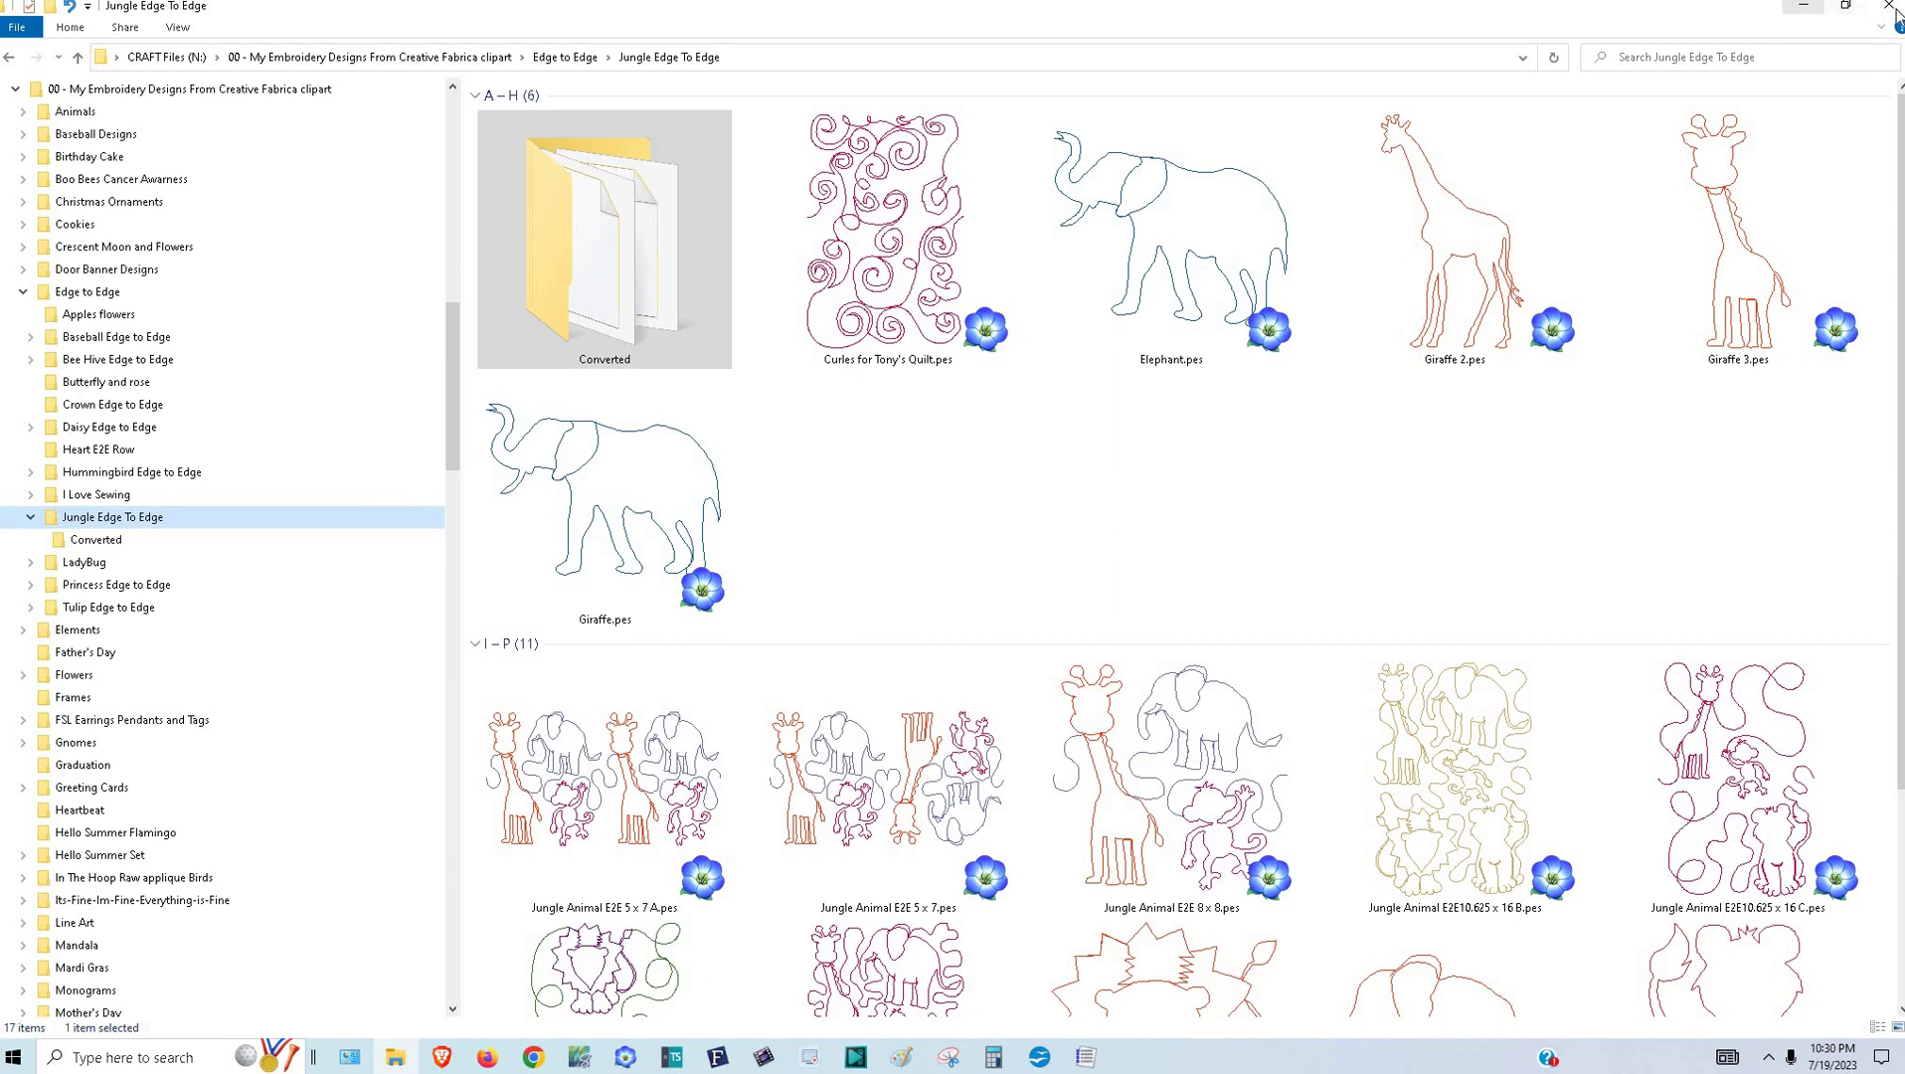
{"action": "left_click", "coordinate": [1889, 10]}
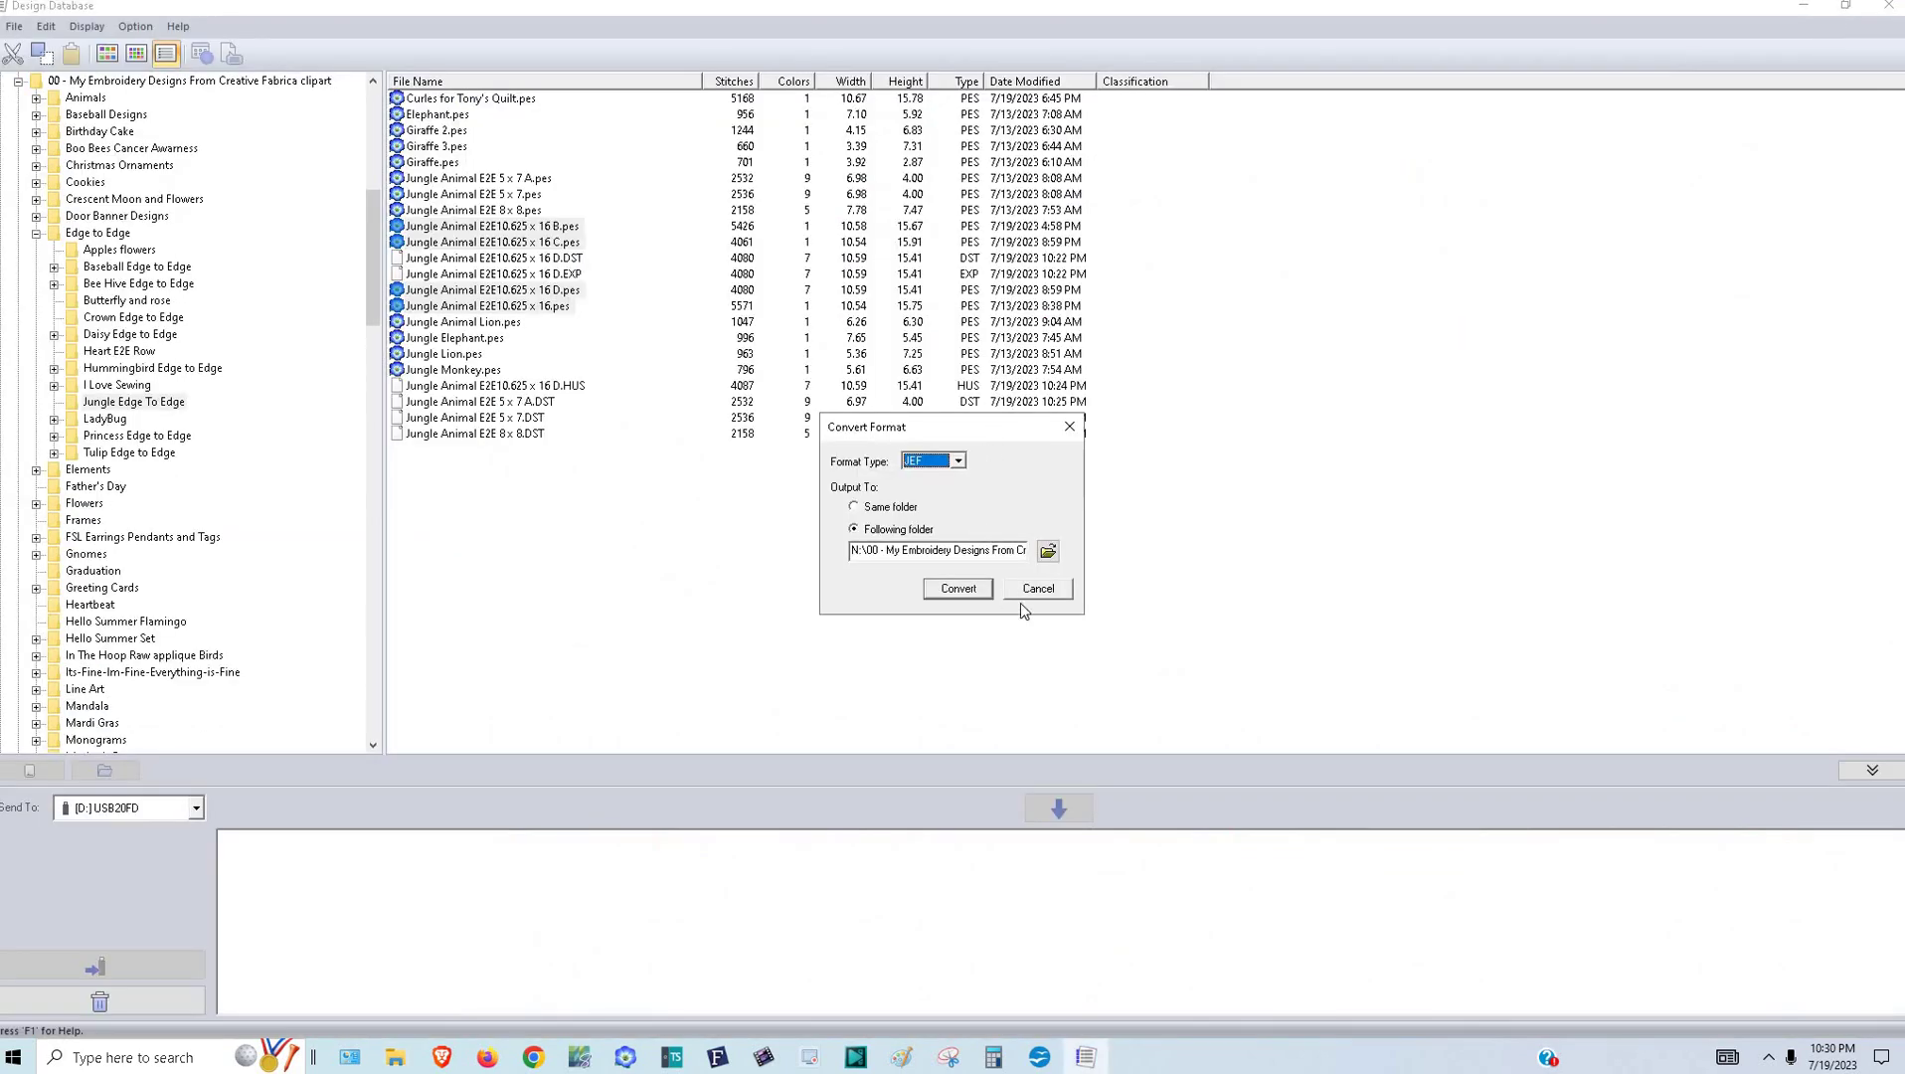
{"action": "key", "text": "Escape"}
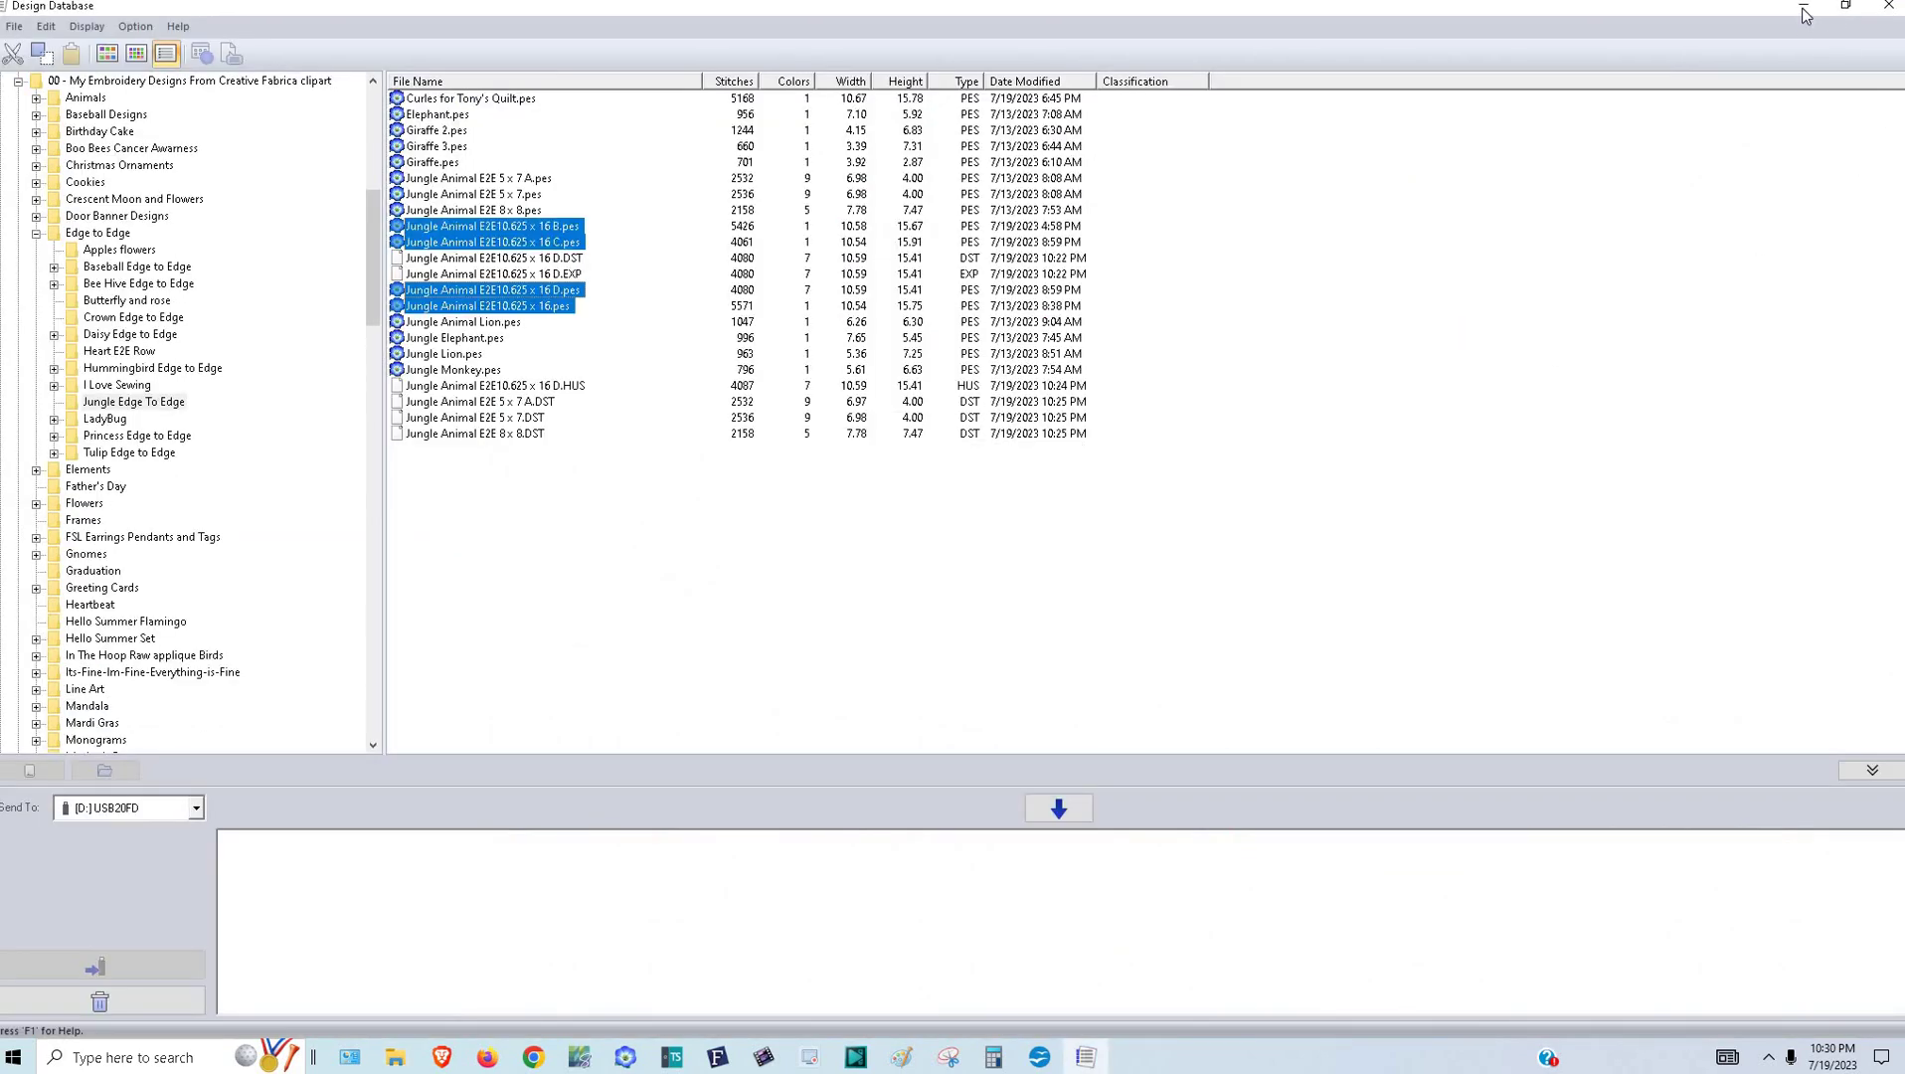
{"action": "left_click", "coordinate": [1804, 10]}
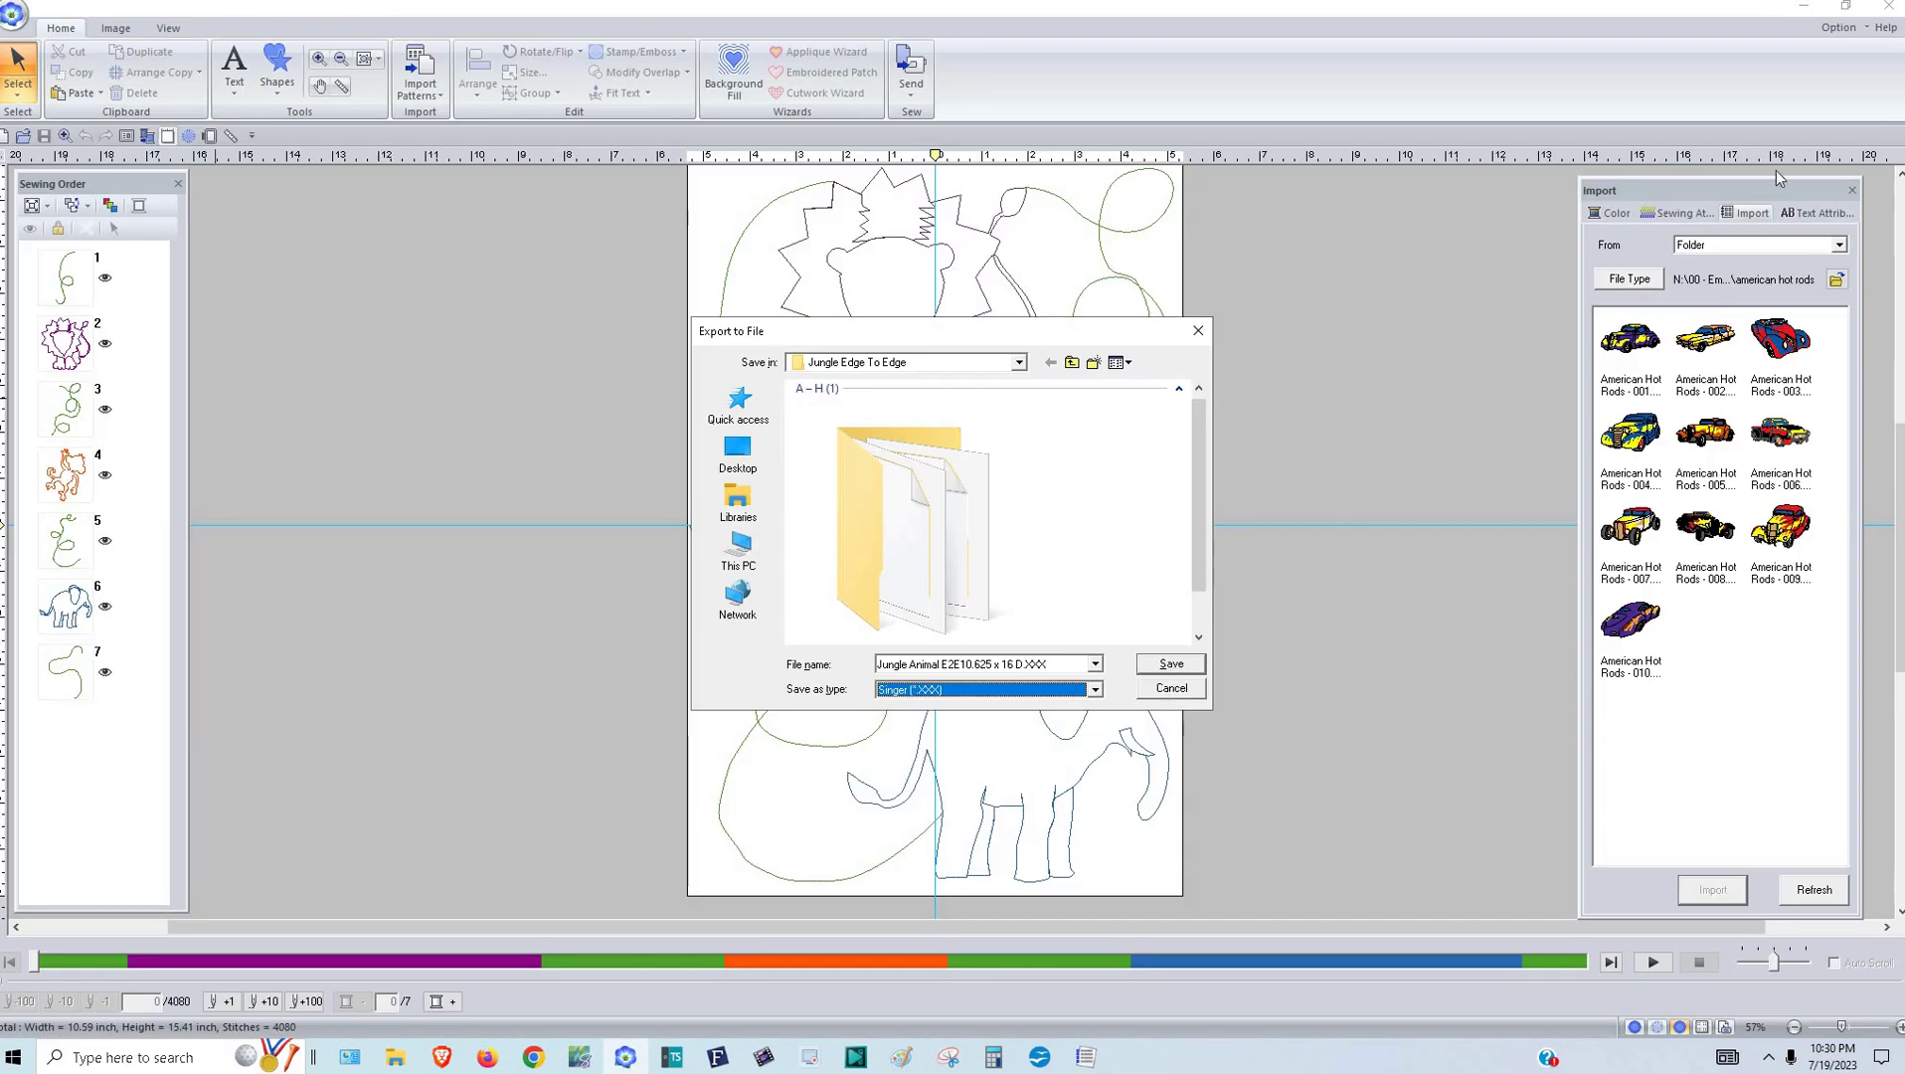
{"action": "key", "text": "Escape"}
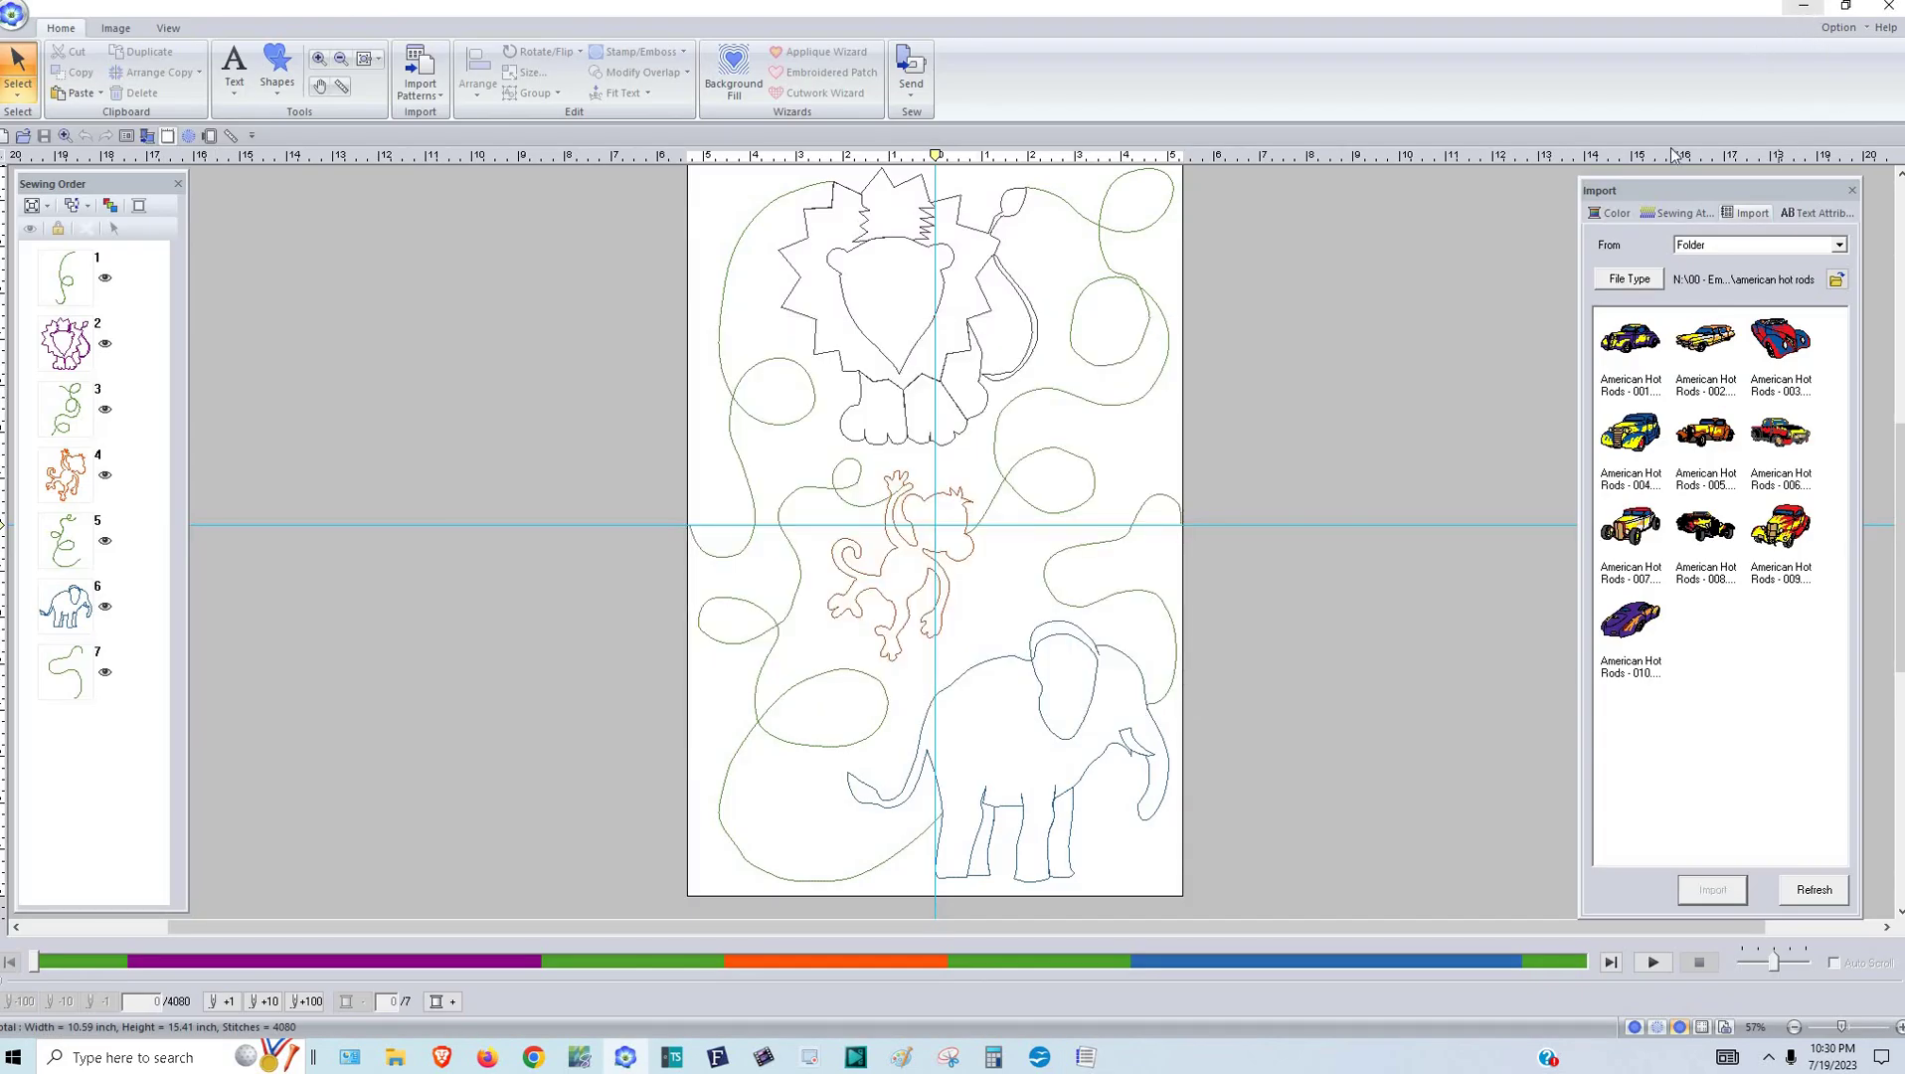
{"action": "left_click", "coordinate": [1804, 10]}
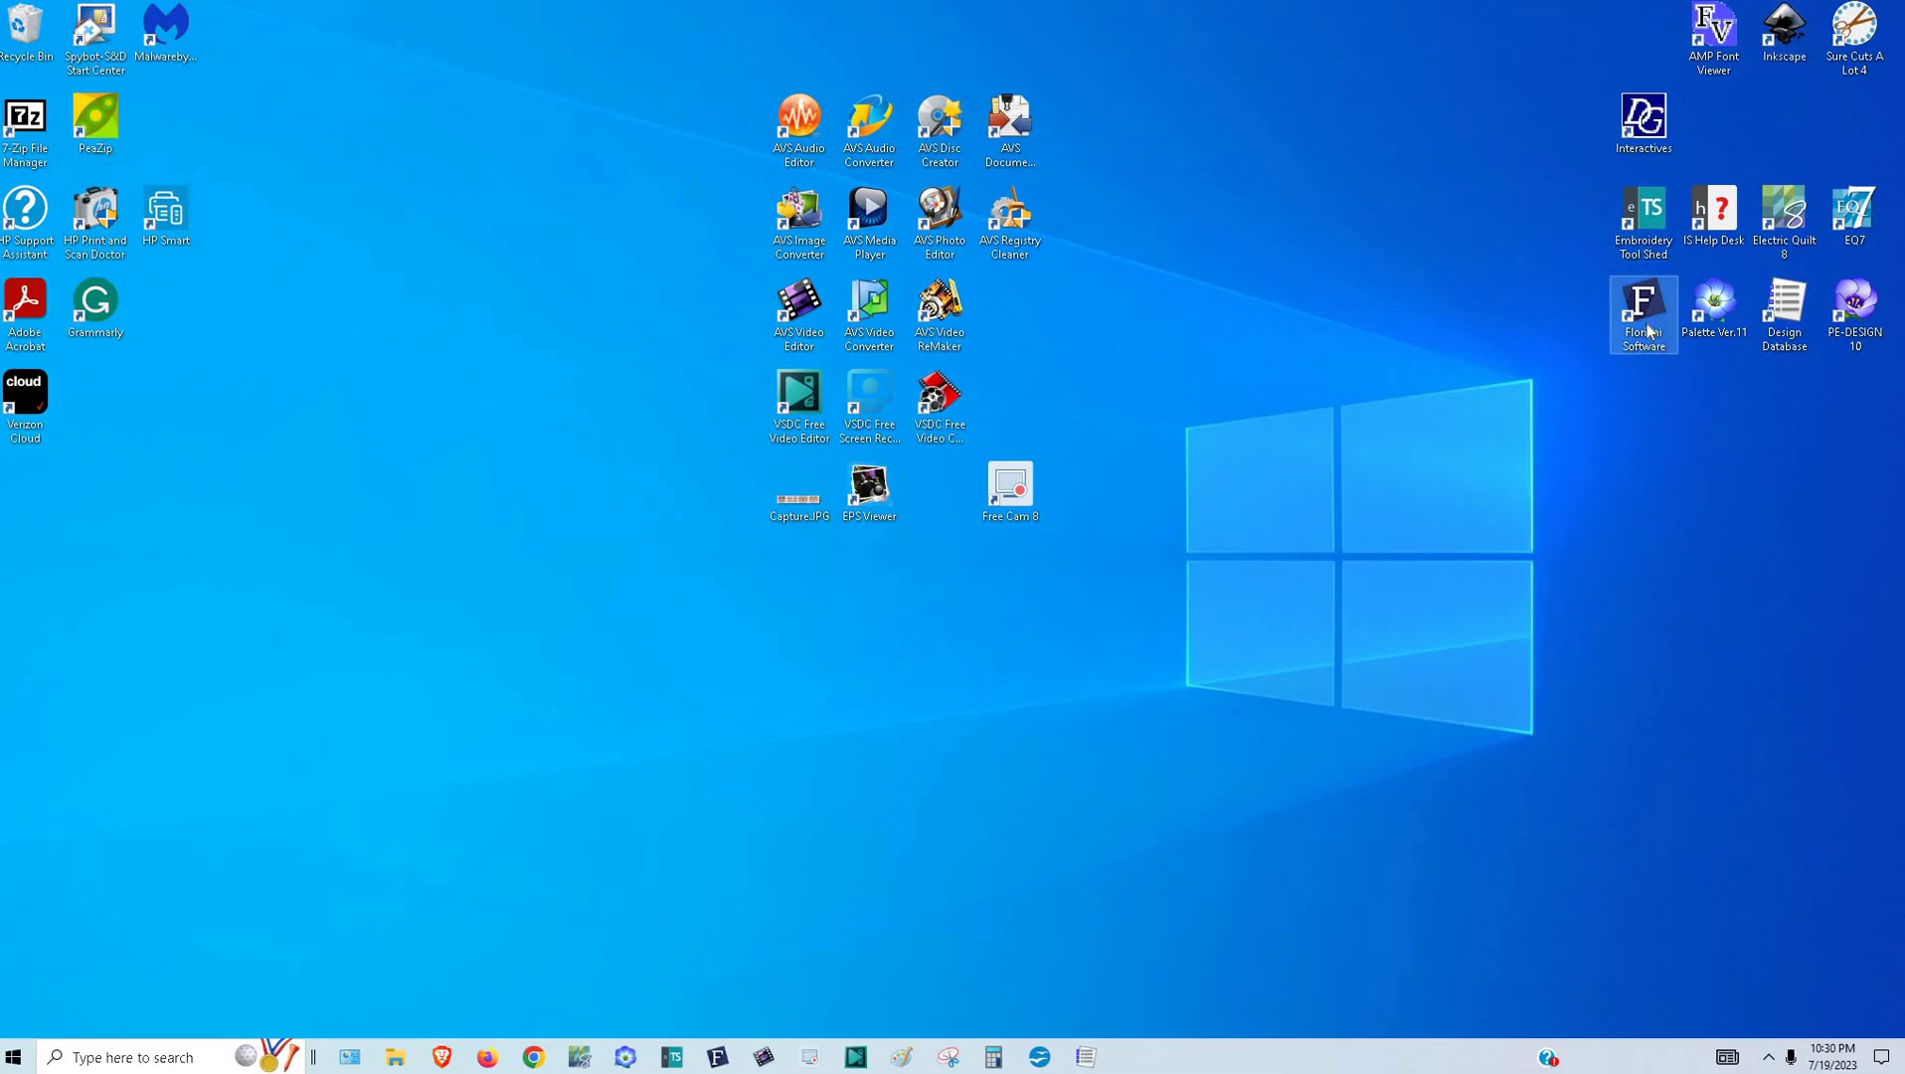
- Start Floriani Creative Express and dismiss its My Floriani Today welcome window
{"action": "double_click", "coordinate": [1647, 332]}
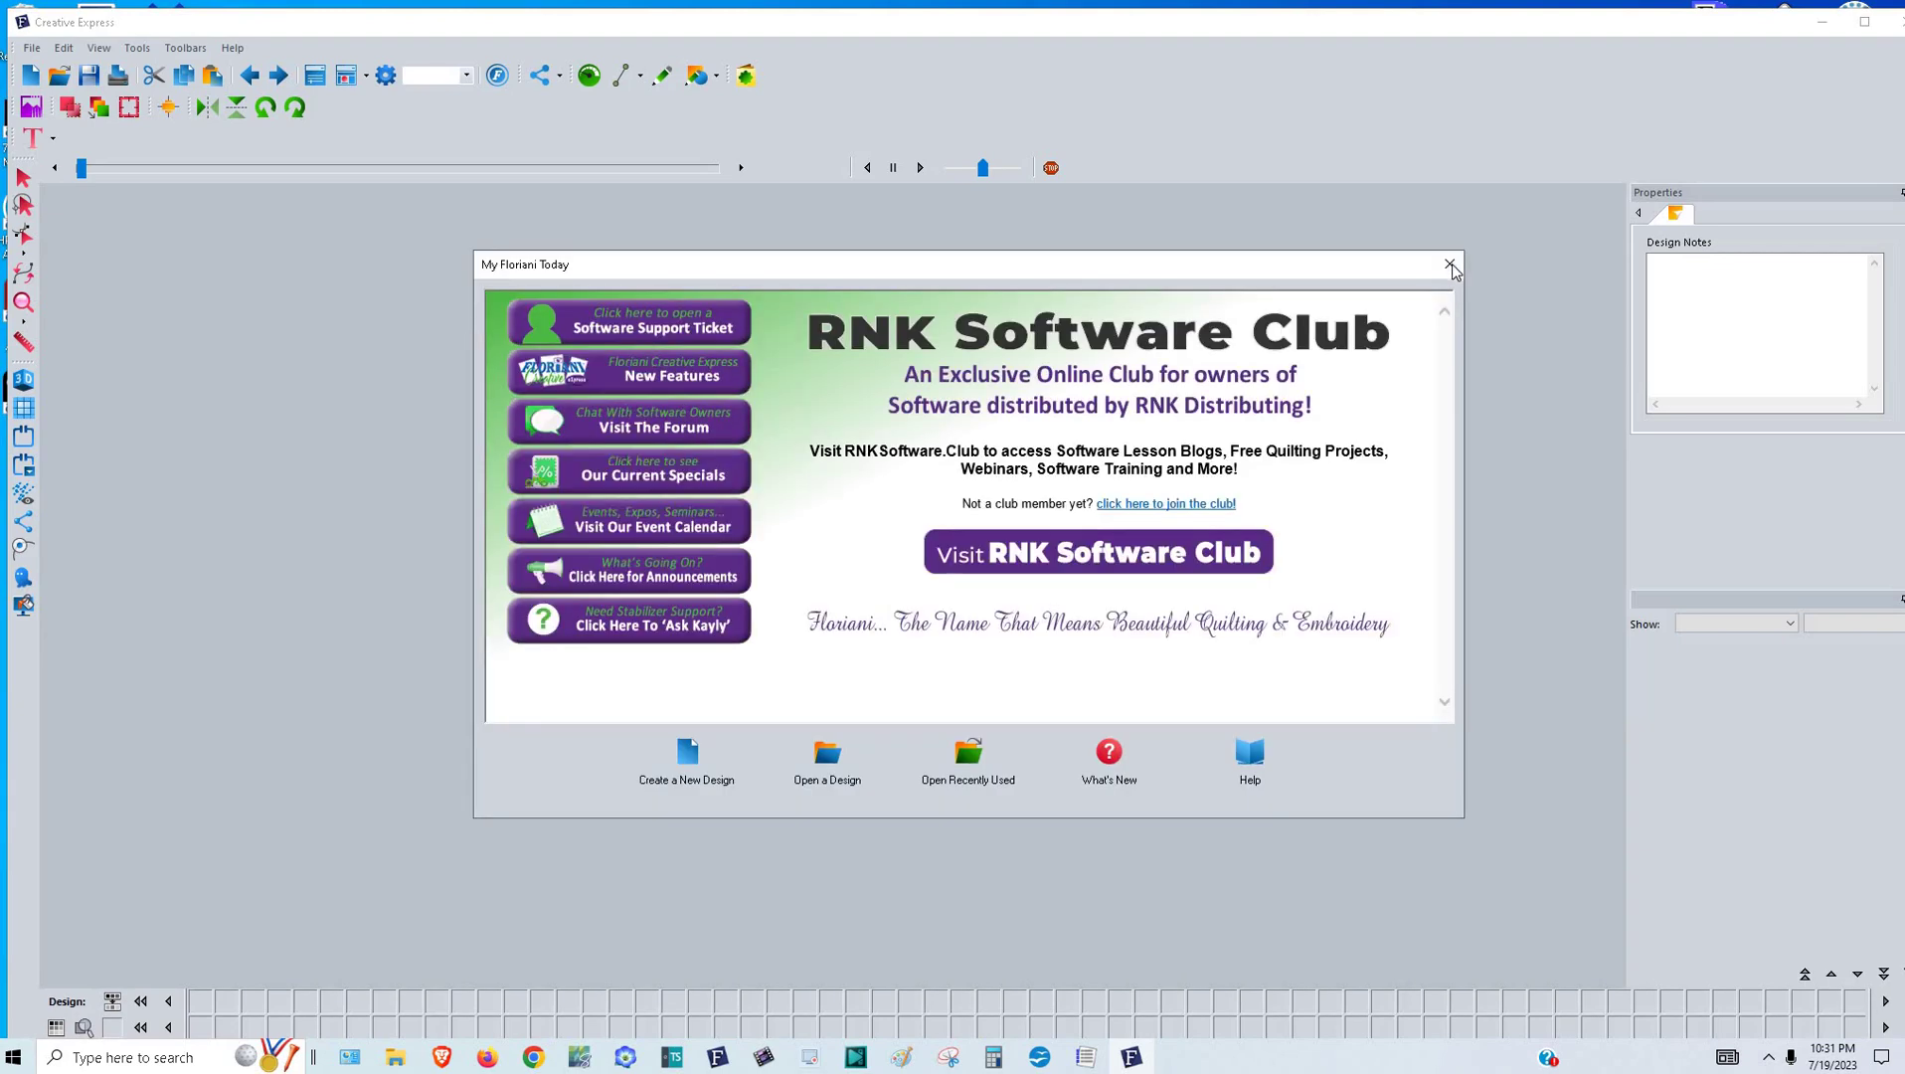
{"action": "left_click", "coordinate": [1449, 263]}
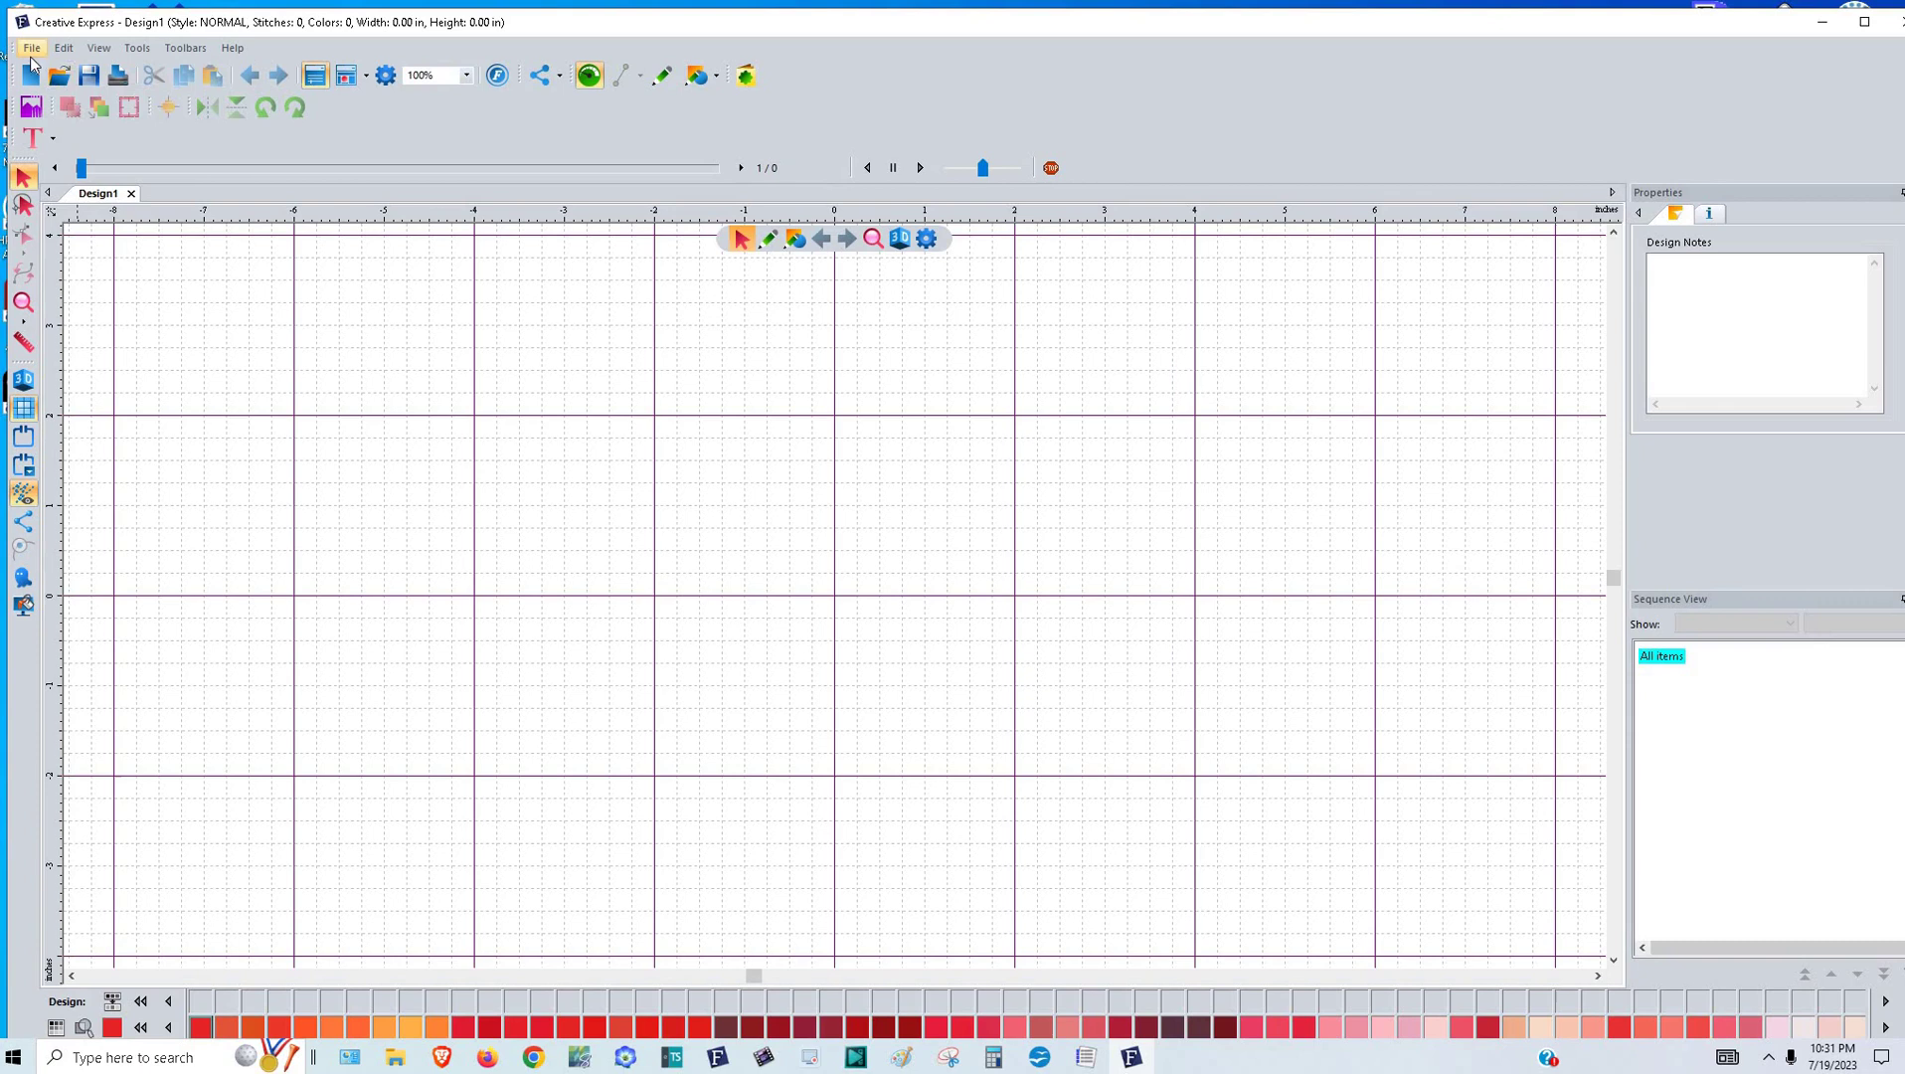
- Begin opening a design and browse to Jungle Edge To Edge, inside Edge to Edge in 00 - My Embroidery Designs From Creative Fabrica clipart
{"action": "left_click", "coordinate": [32, 48]}
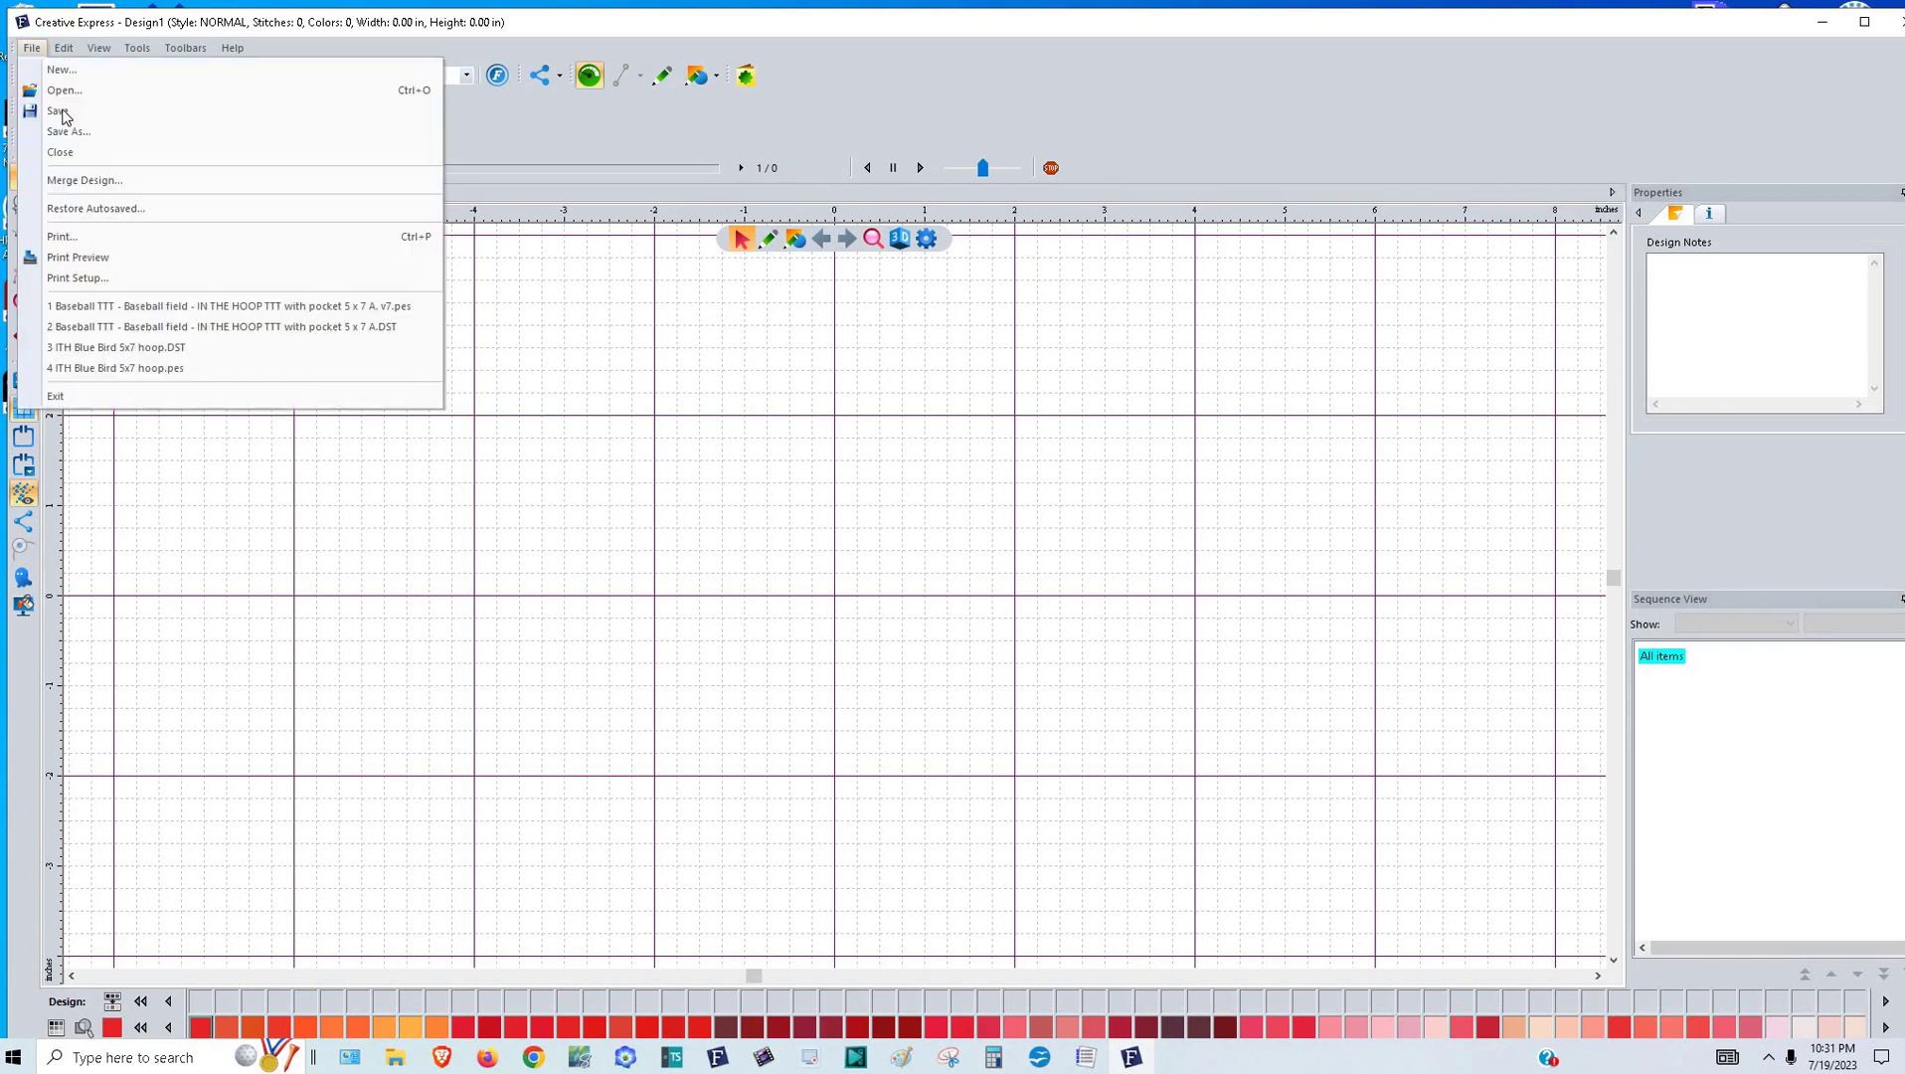
{"action": "left_click", "coordinate": [64, 90]}
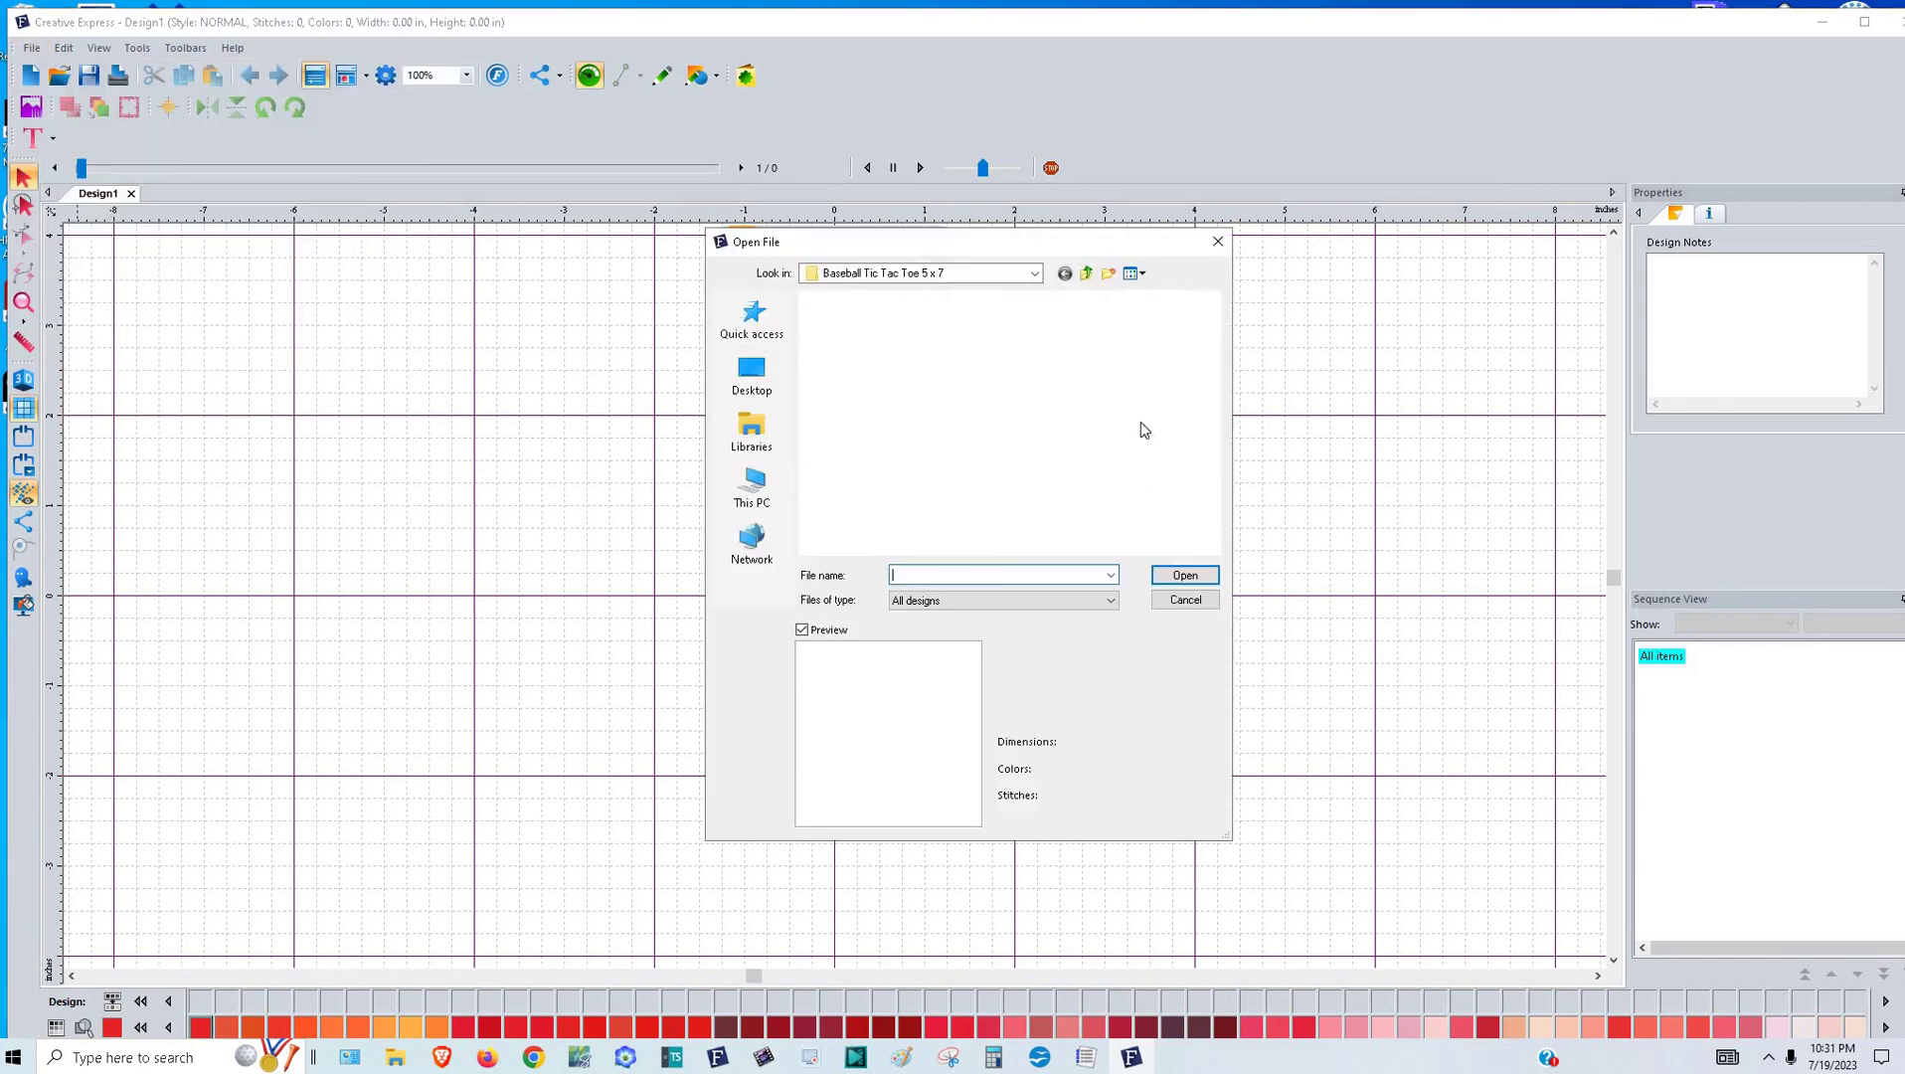
{"action": "left_click", "coordinate": [1087, 275]}
{"action": "left_click", "coordinate": [1087, 274]}
{"action": "left_click", "coordinate": [1087, 275]}
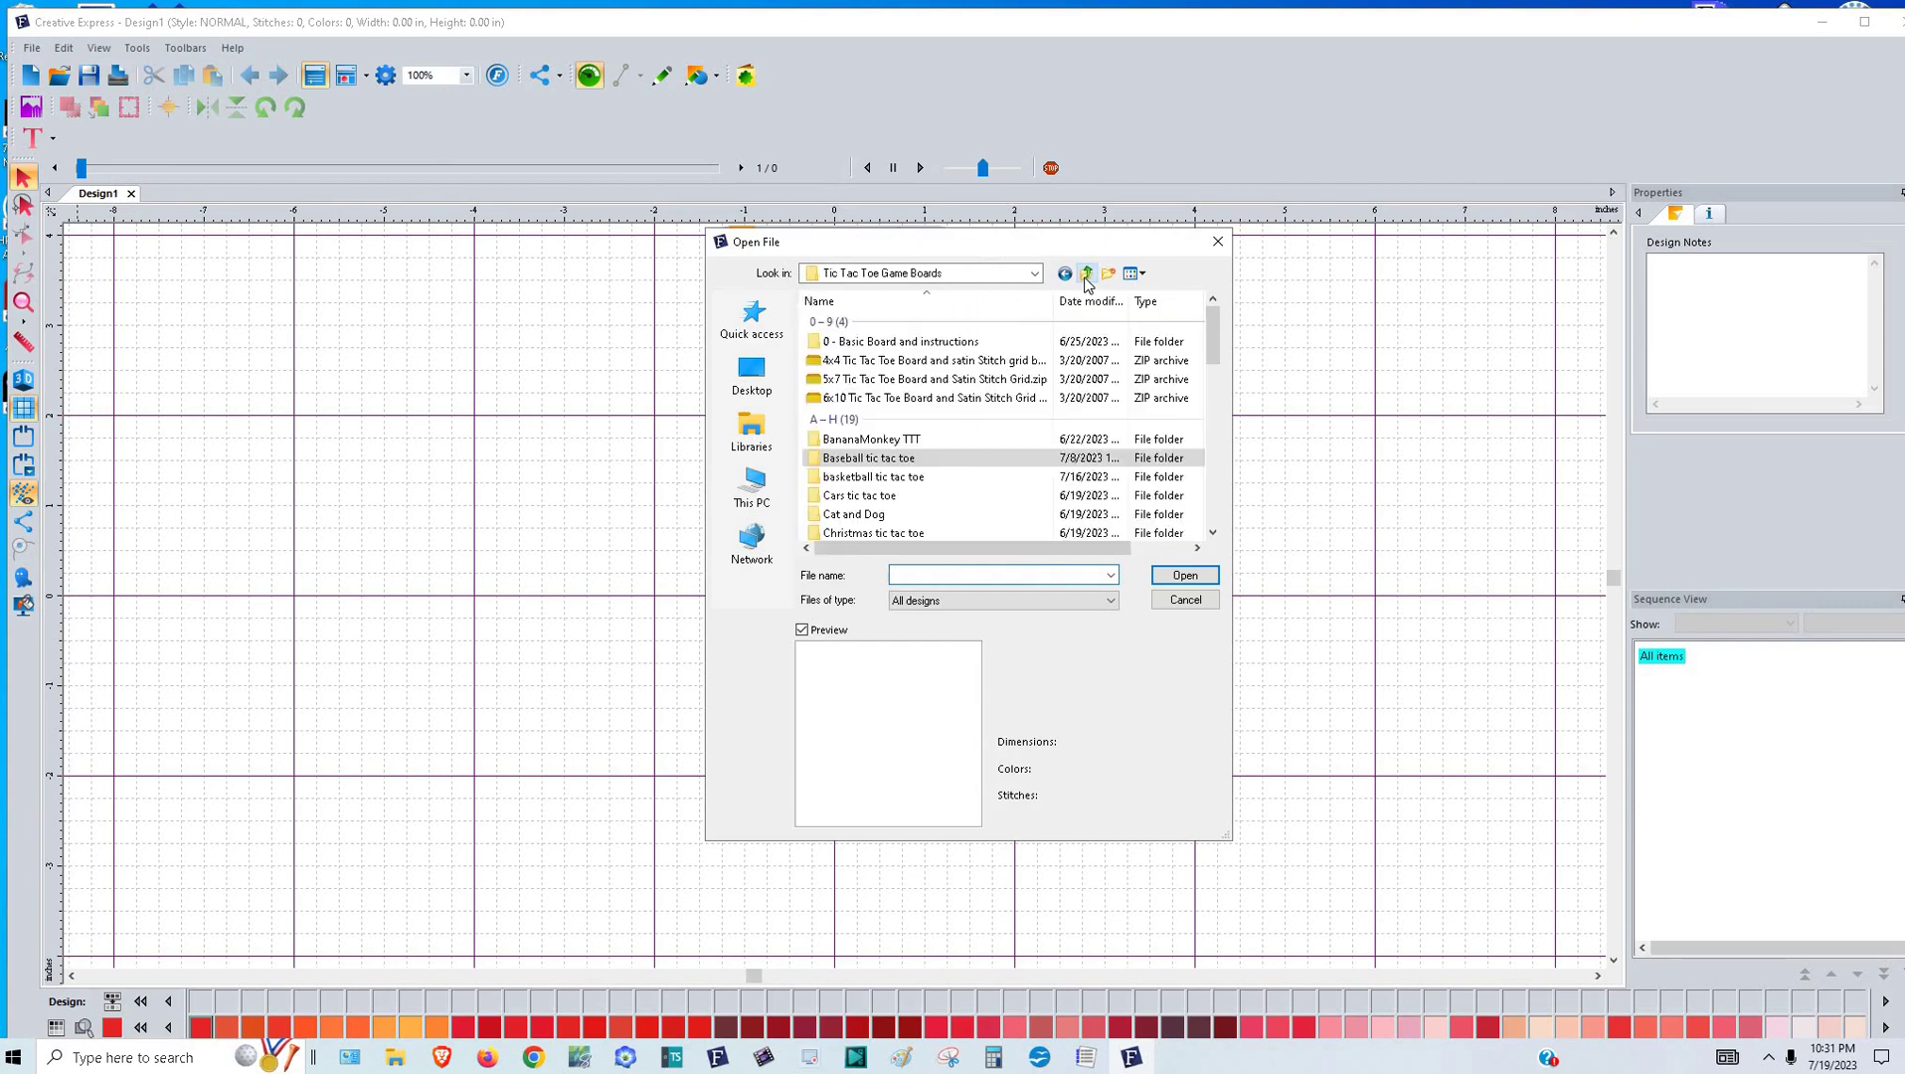
{"action": "left_click", "coordinate": [1087, 275]}
{"action": "left_click", "coordinate": [1087, 276]}
{"action": "left_click", "coordinate": [1087, 276]}
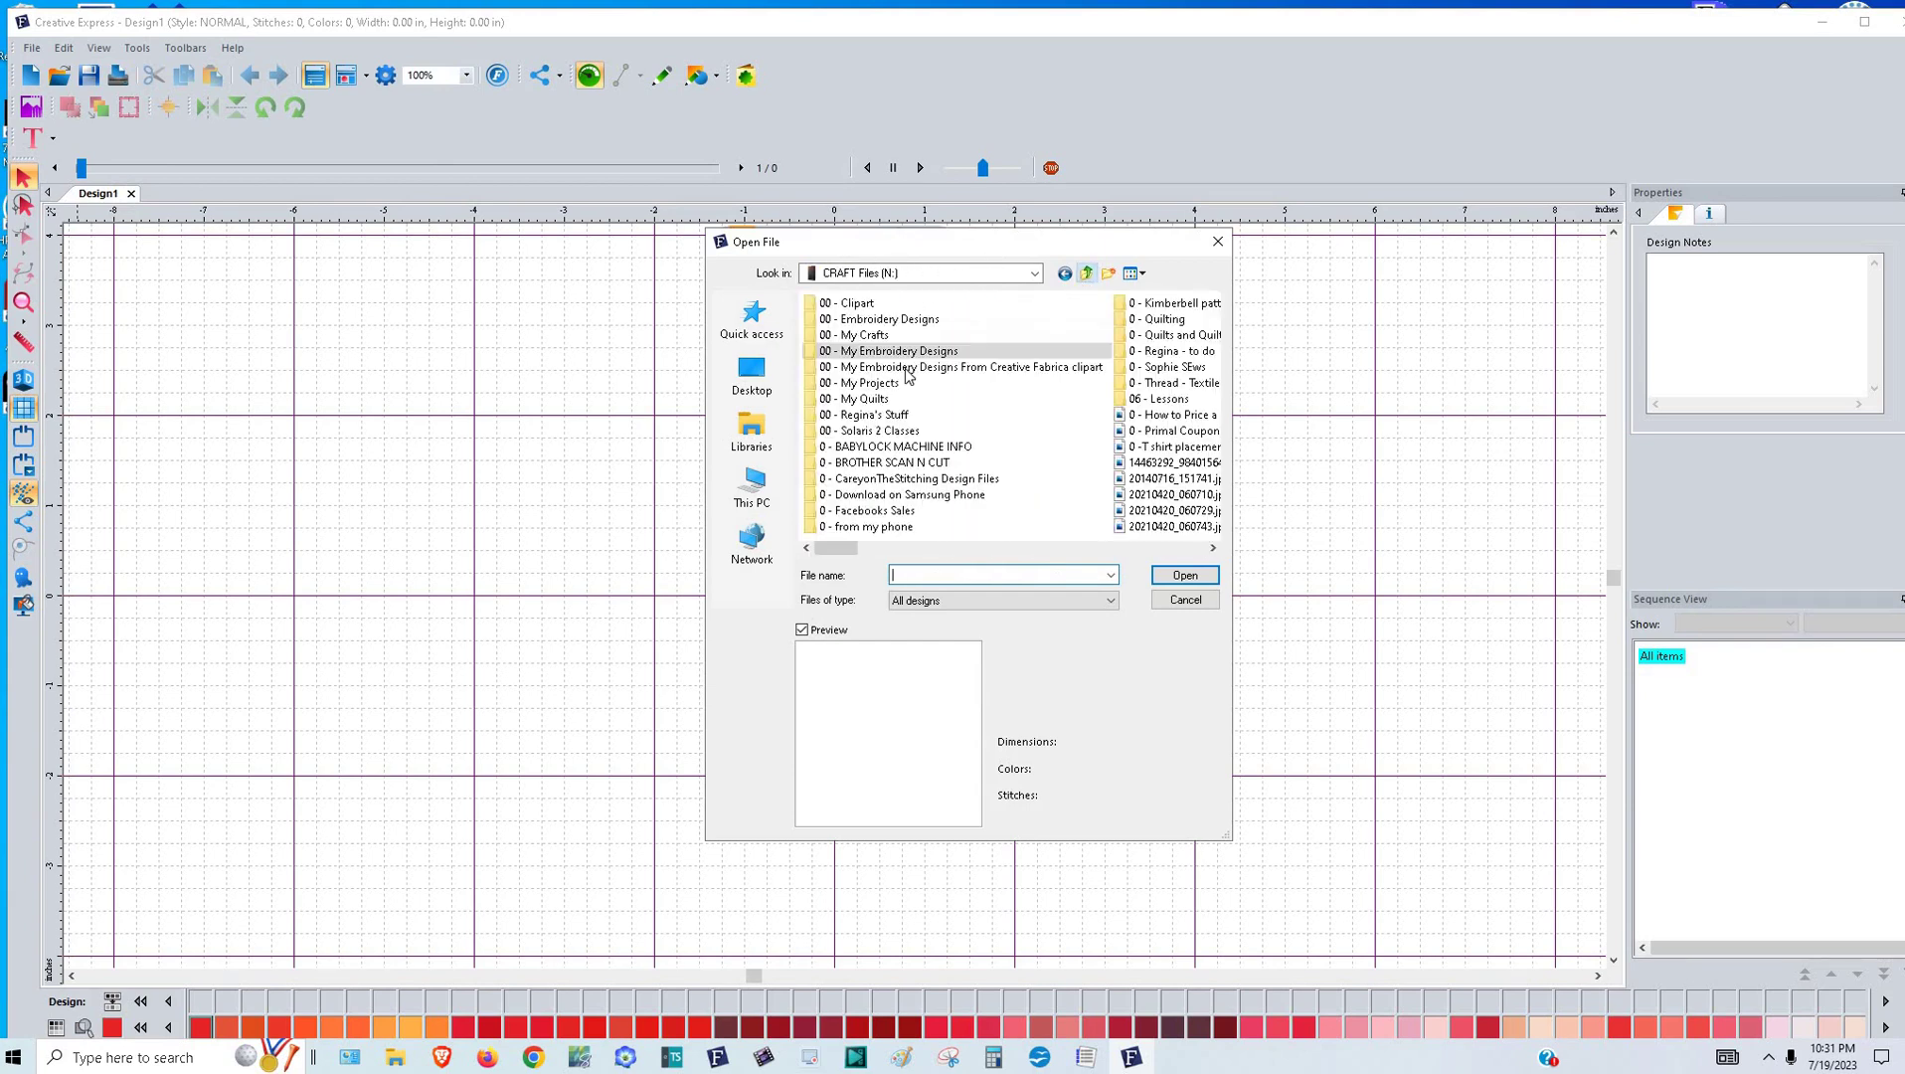
{"action": "double_click", "coordinate": [895, 367]}
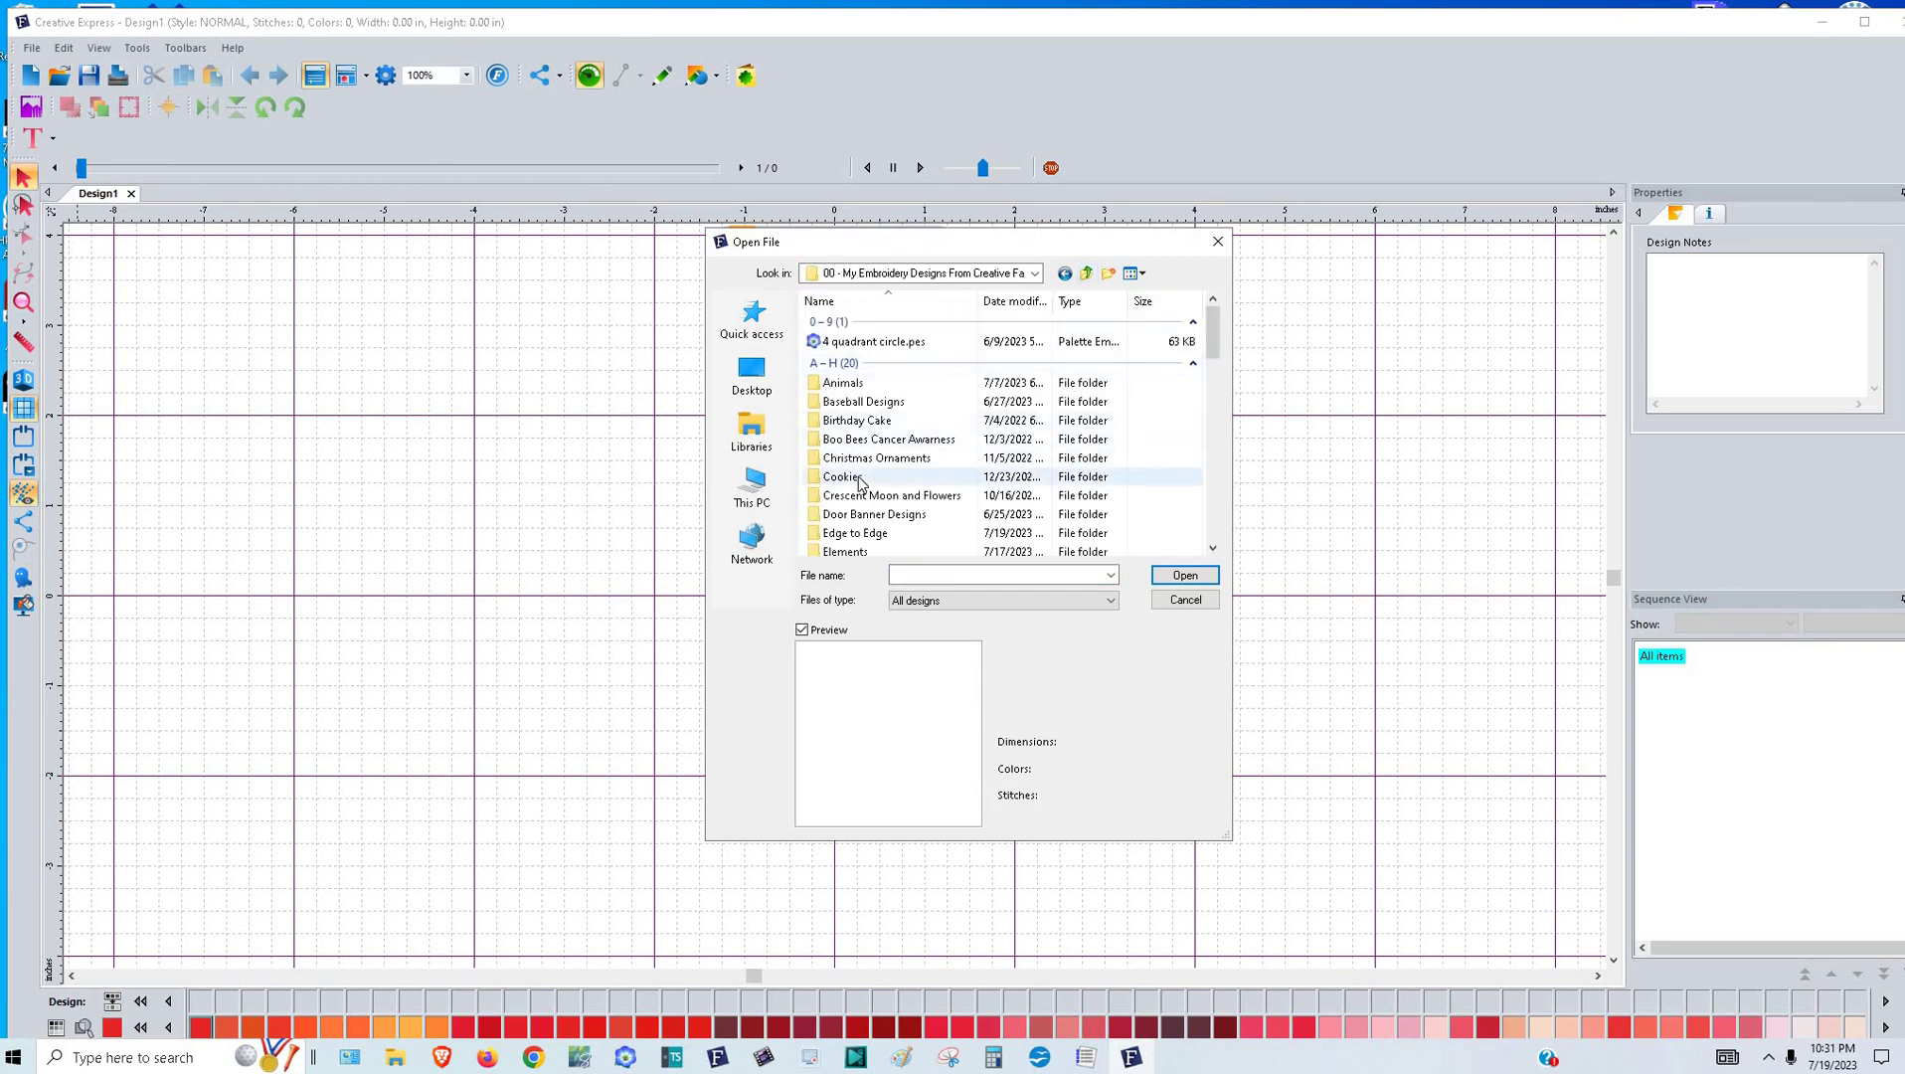
{"action": "scroll", "coordinate": [861, 483], "scroll_direction": "down", "scroll_amount": 2}
{"action": "double_click", "coordinate": [861, 481]}
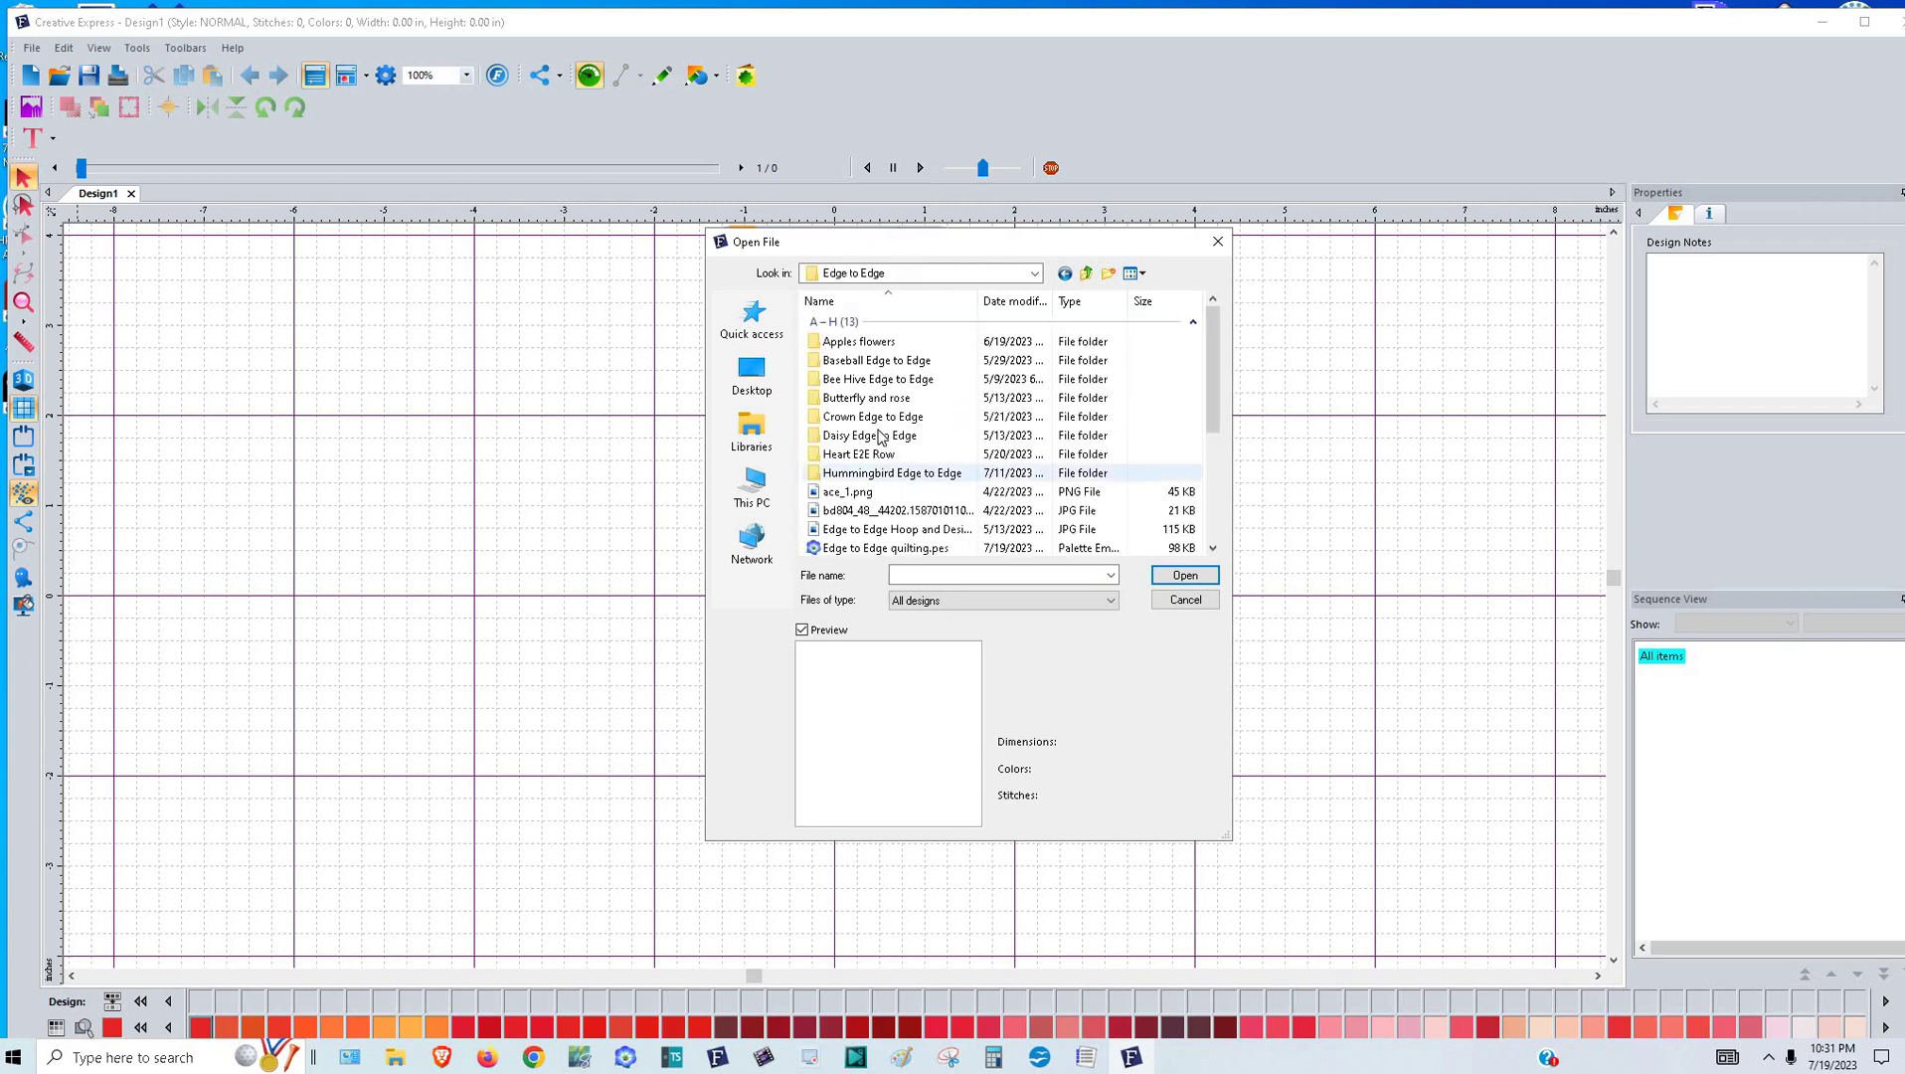
{"action": "scroll", "coordinate": [875, 460], "scroll_direction": "down", "scroll_amount": 3}
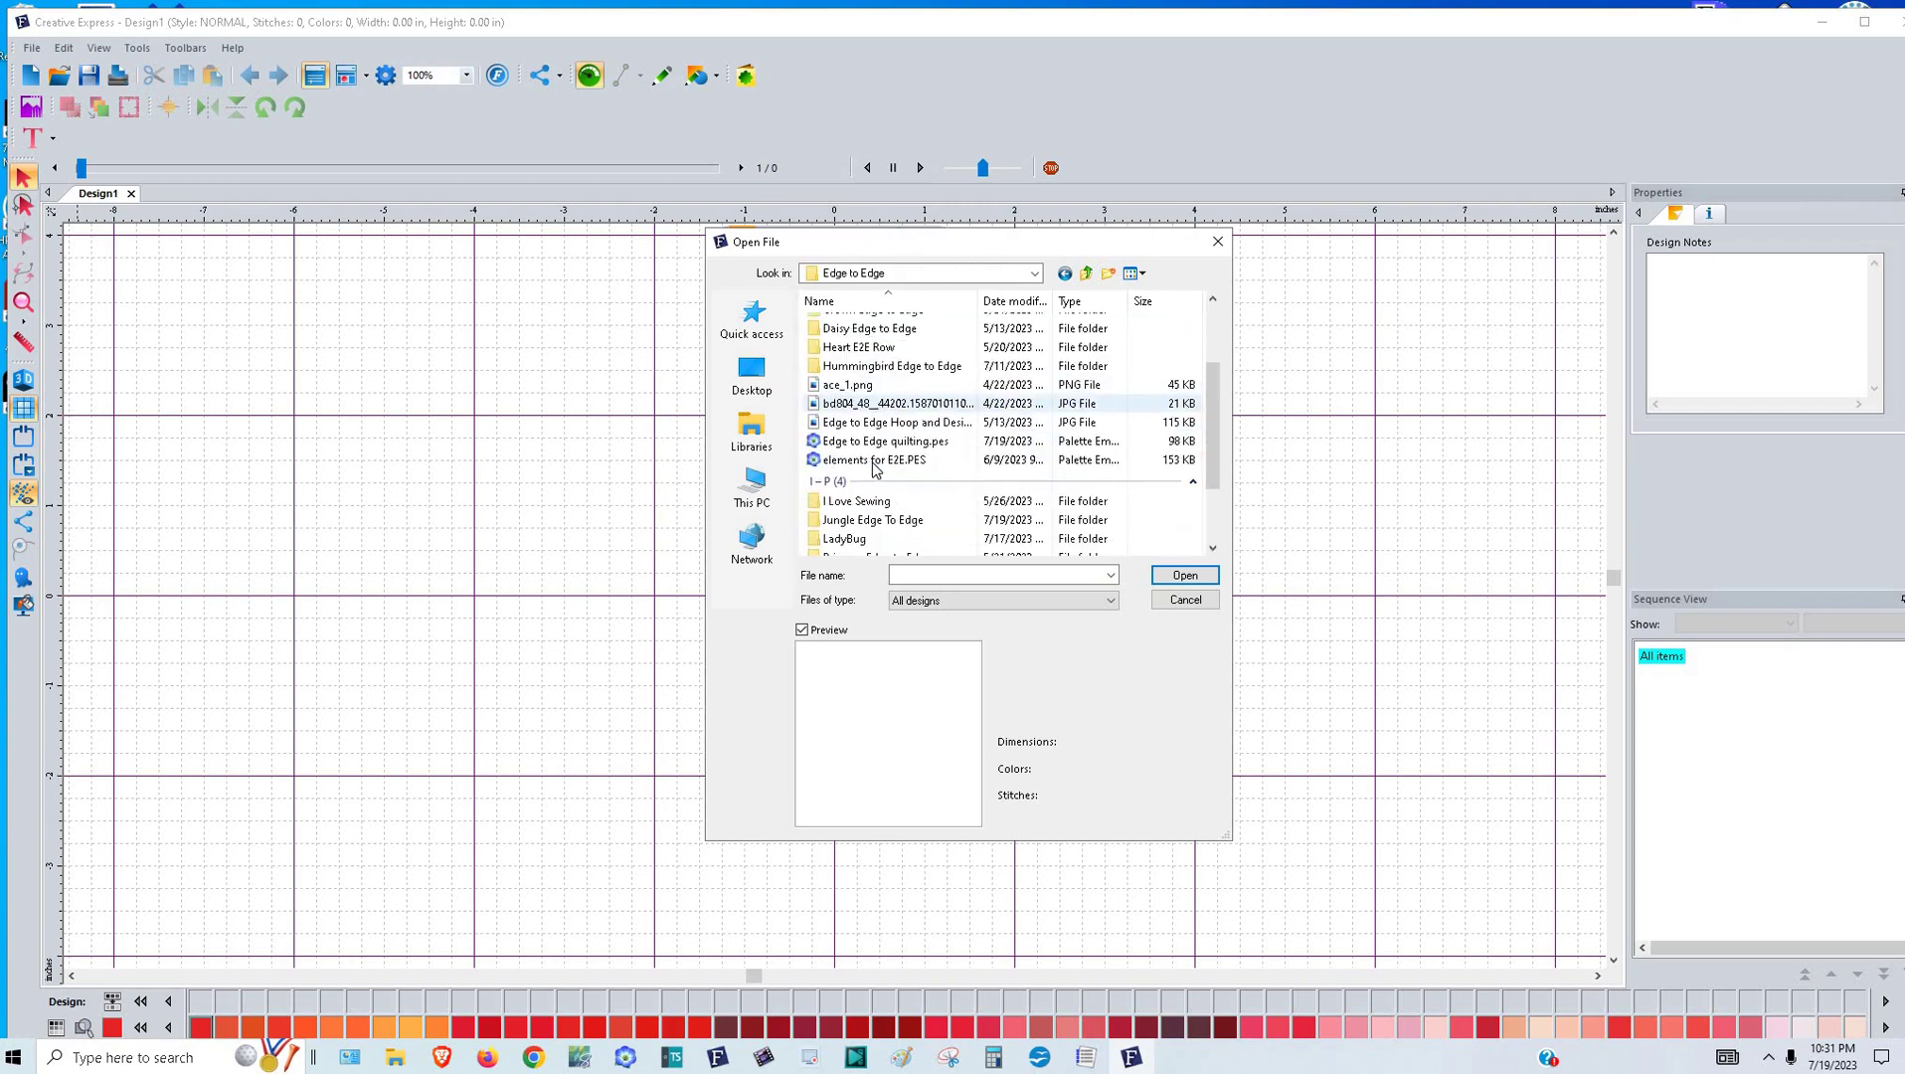
{"action": "double_click", "coordinate": [869, 468]}
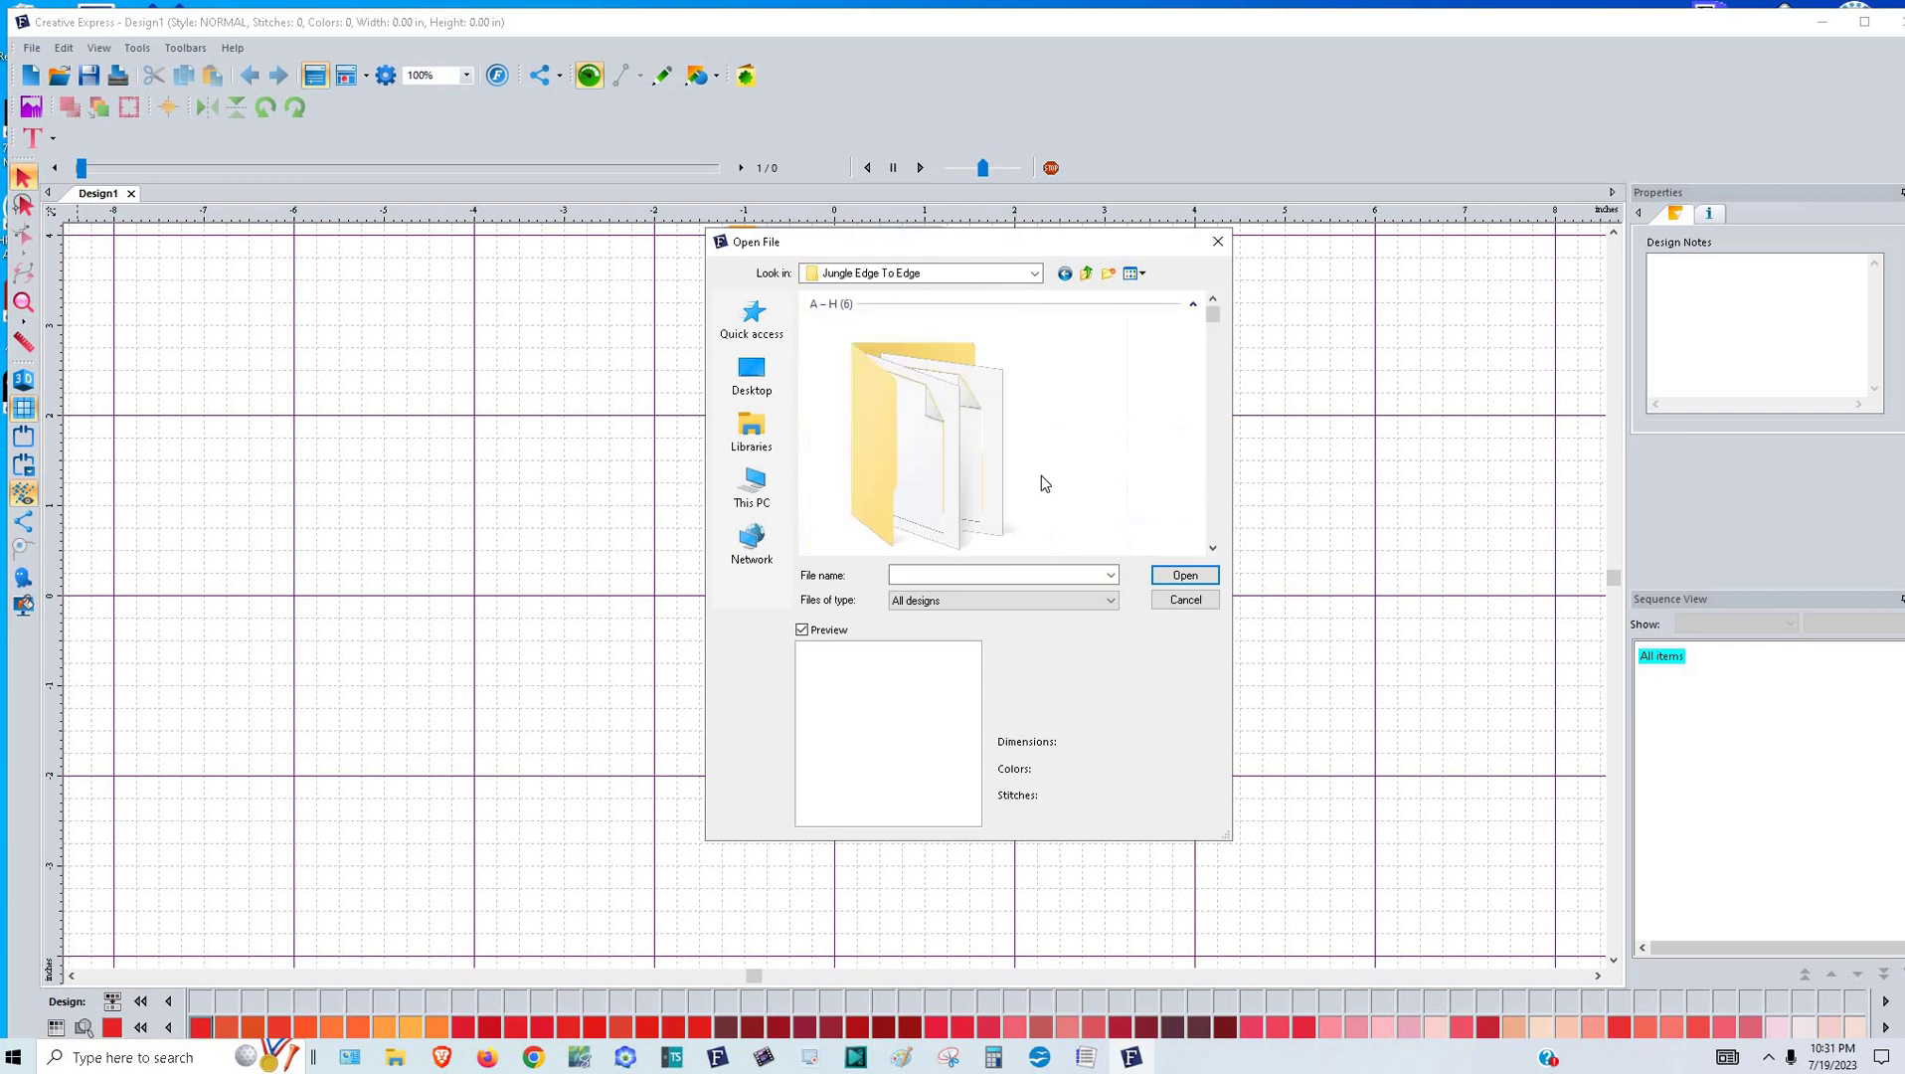
- Find the design Jungle Animal E2E 8 x 8.pes in the Jungle Edge To Edge folder and open it
{"action": "scroll", "coordinate": [1040, 477], "scroll_direction": "down", "scroll_amount": 4}
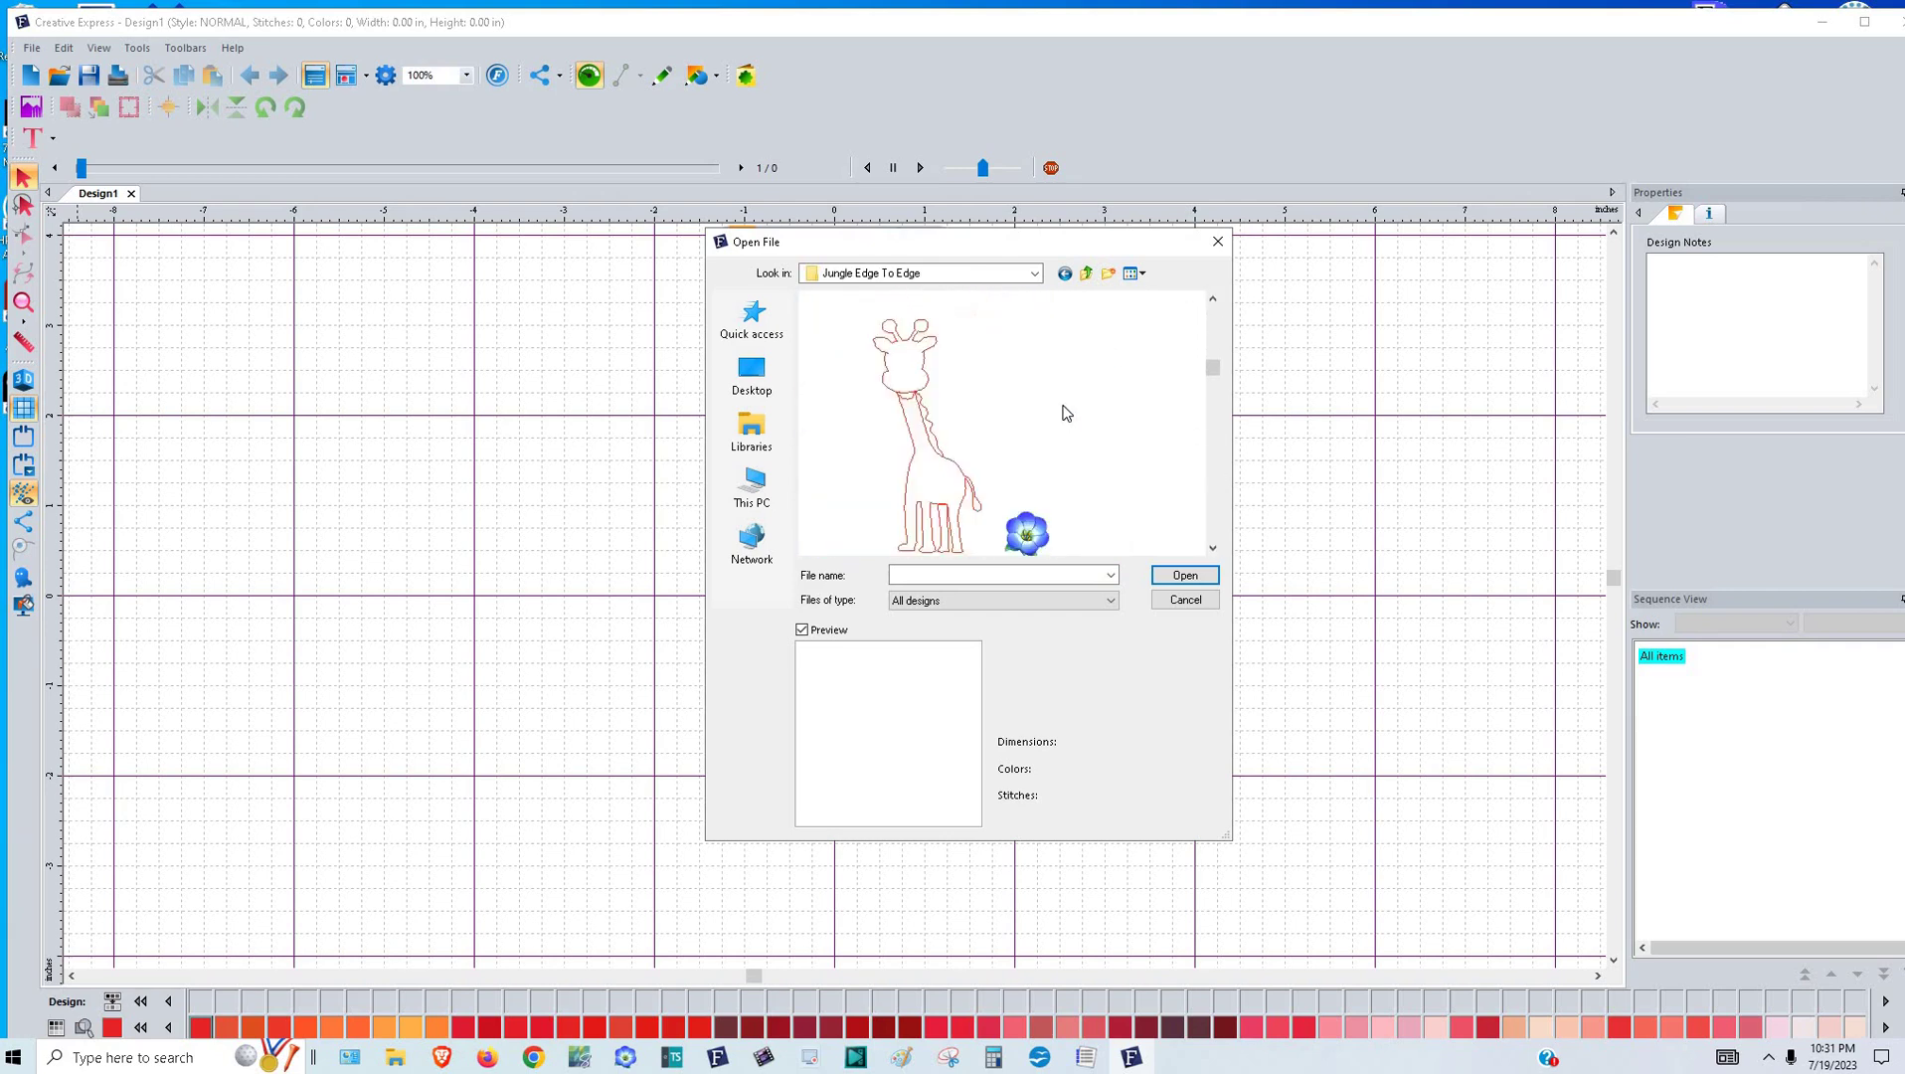
{"action": "scroll", "coordinate": [1044, 418], "scroll_direction": "down", "scroll_amount": 3}
{"action": "scroll", "coordinate": [1065, 413], "scroll_direction": "down", "scroll_amount": 3}
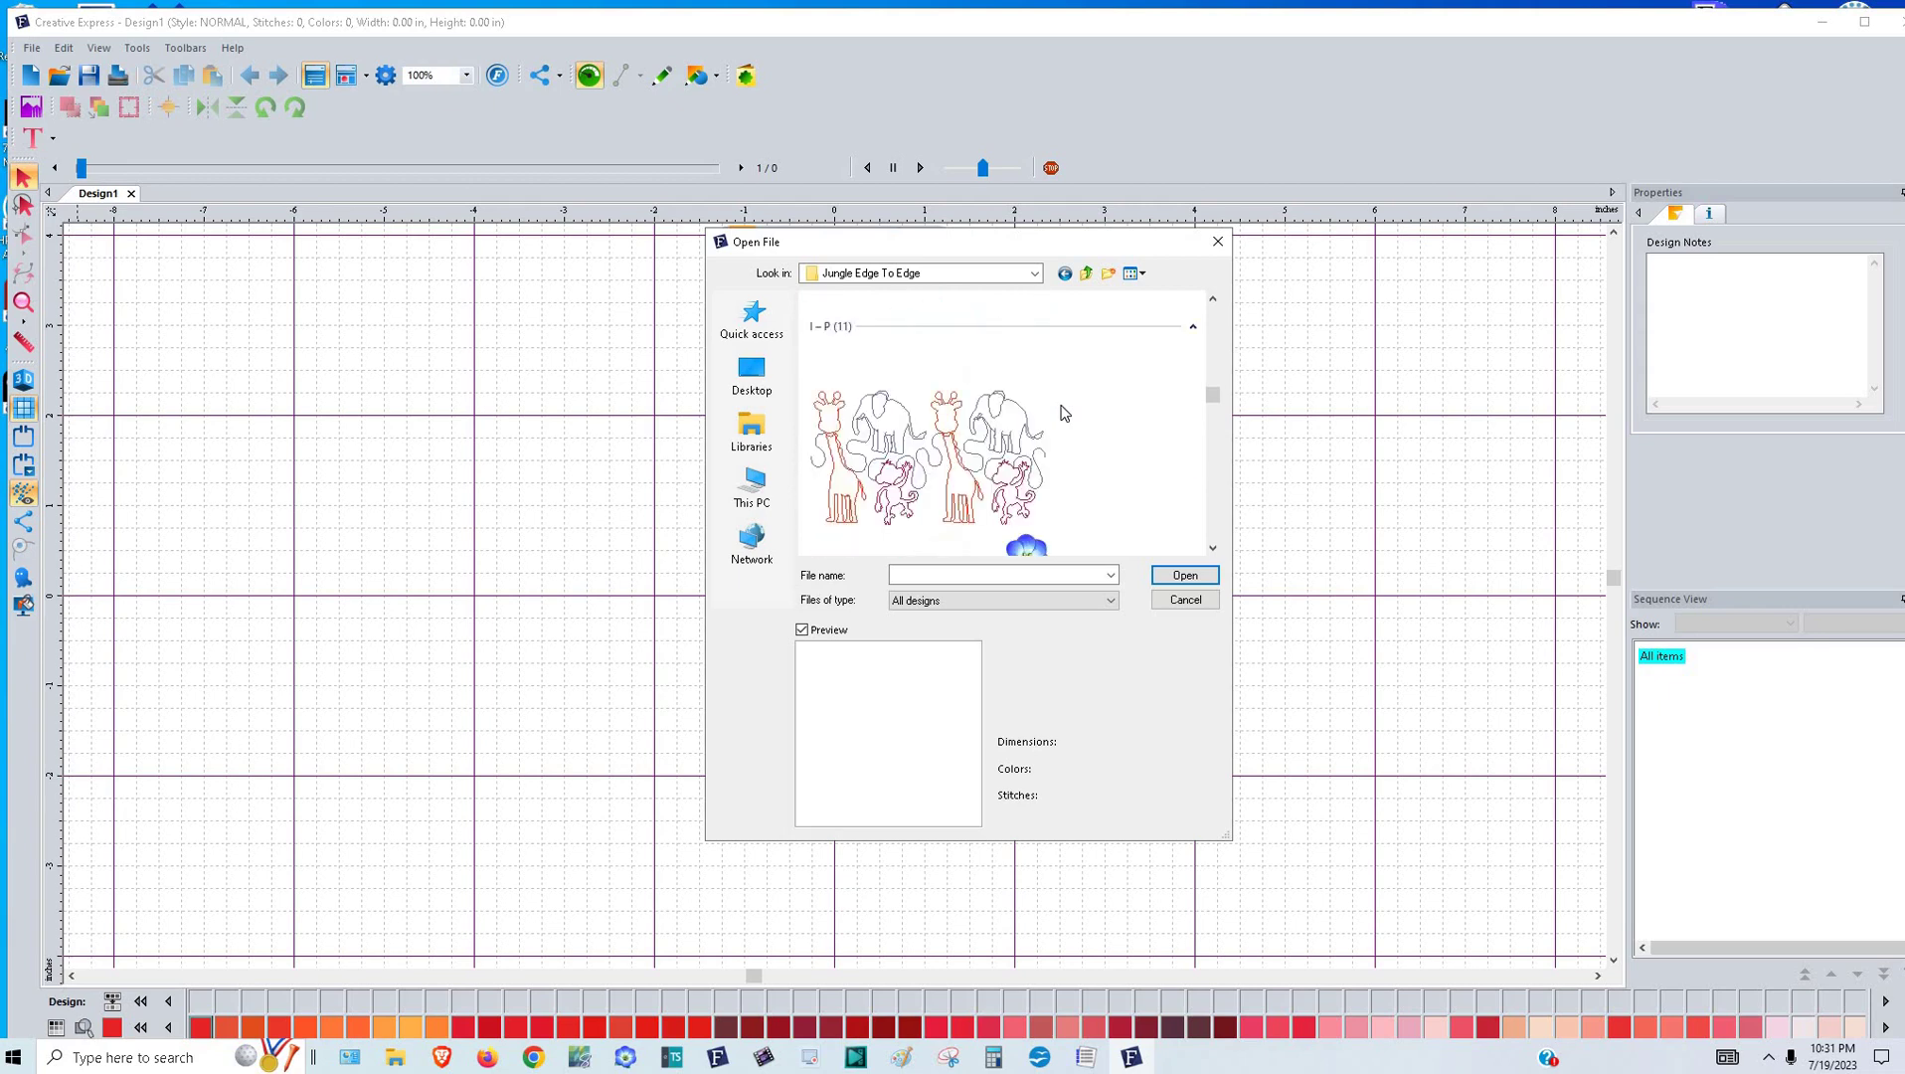
{"action": "scroll", "coordinate": [1064, 413], "scroll_direction": "down", "scroll_amount": 1}
{"action": "scroll", "coordinate": [1065, 412], "scroll_direction": "down", "scroll_amount": 4}
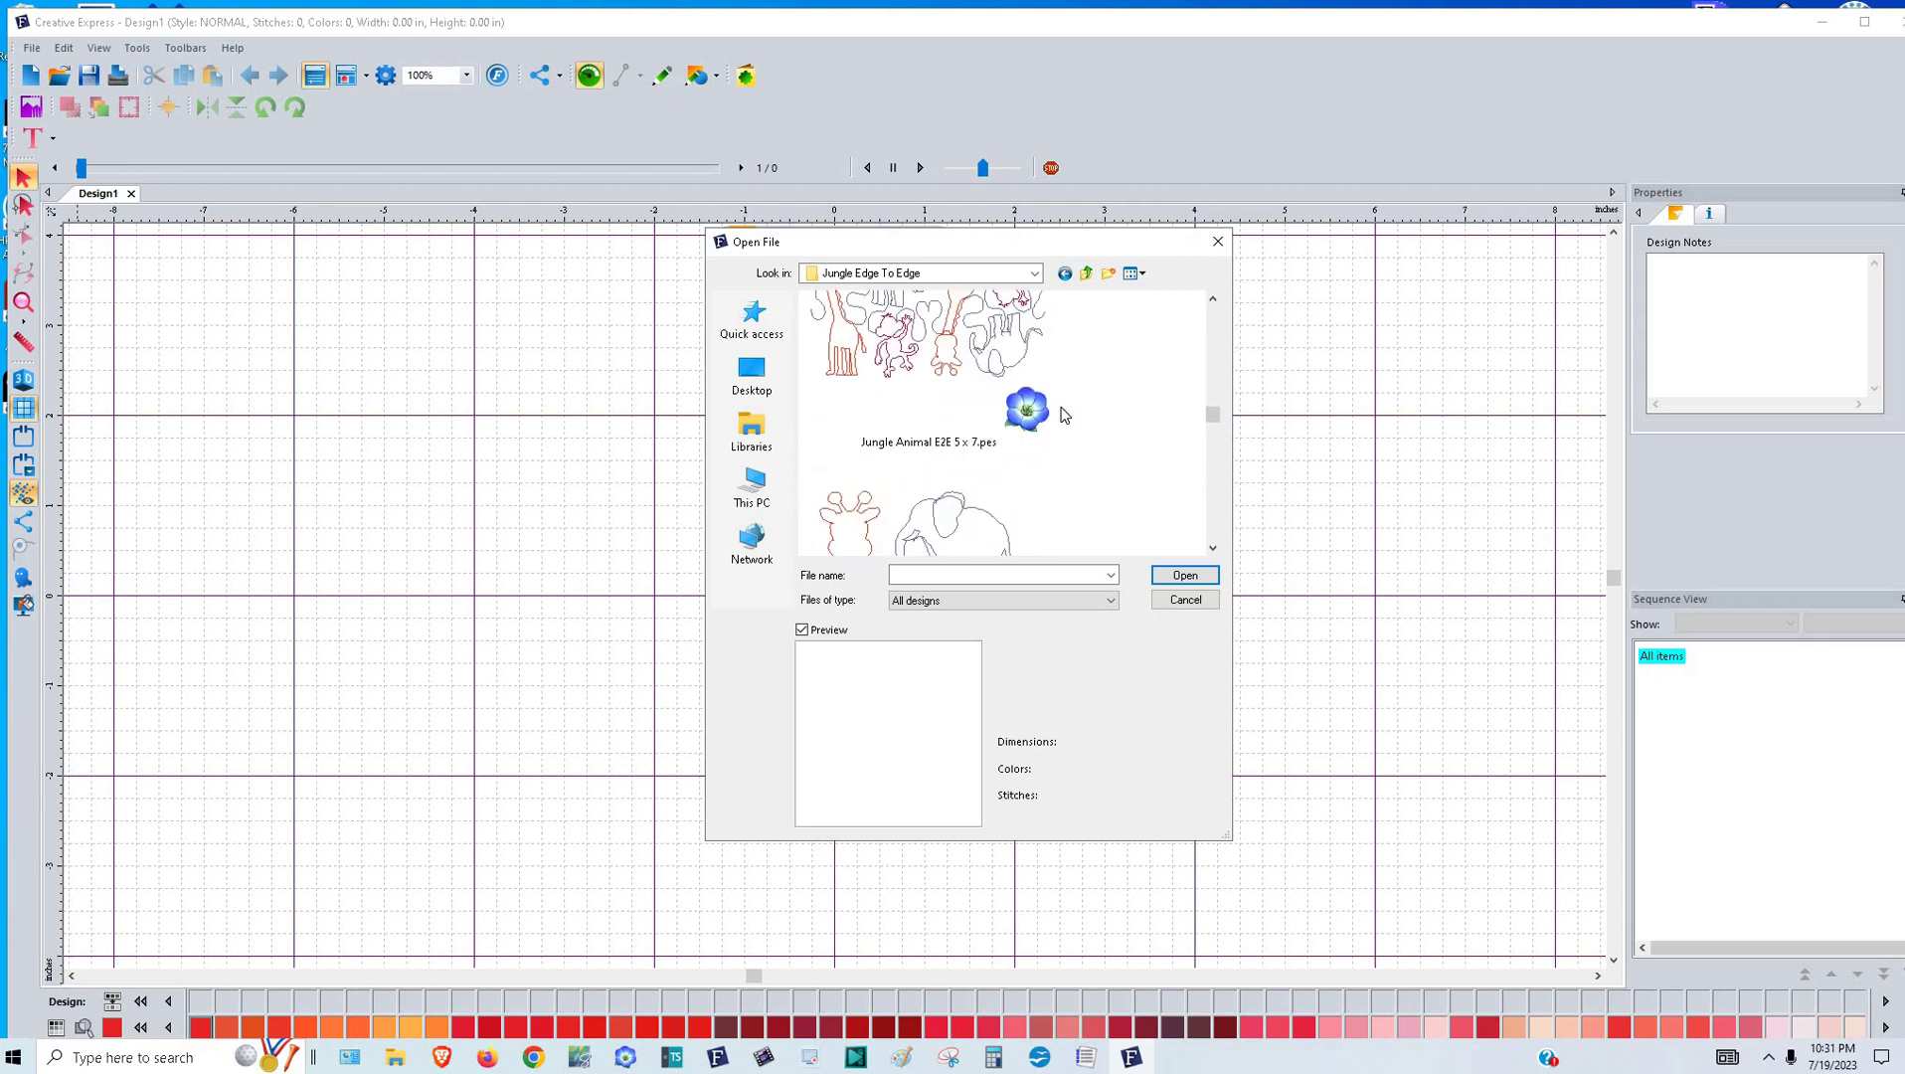
{"action": "left_click", "coordinate": [1183, 576]}
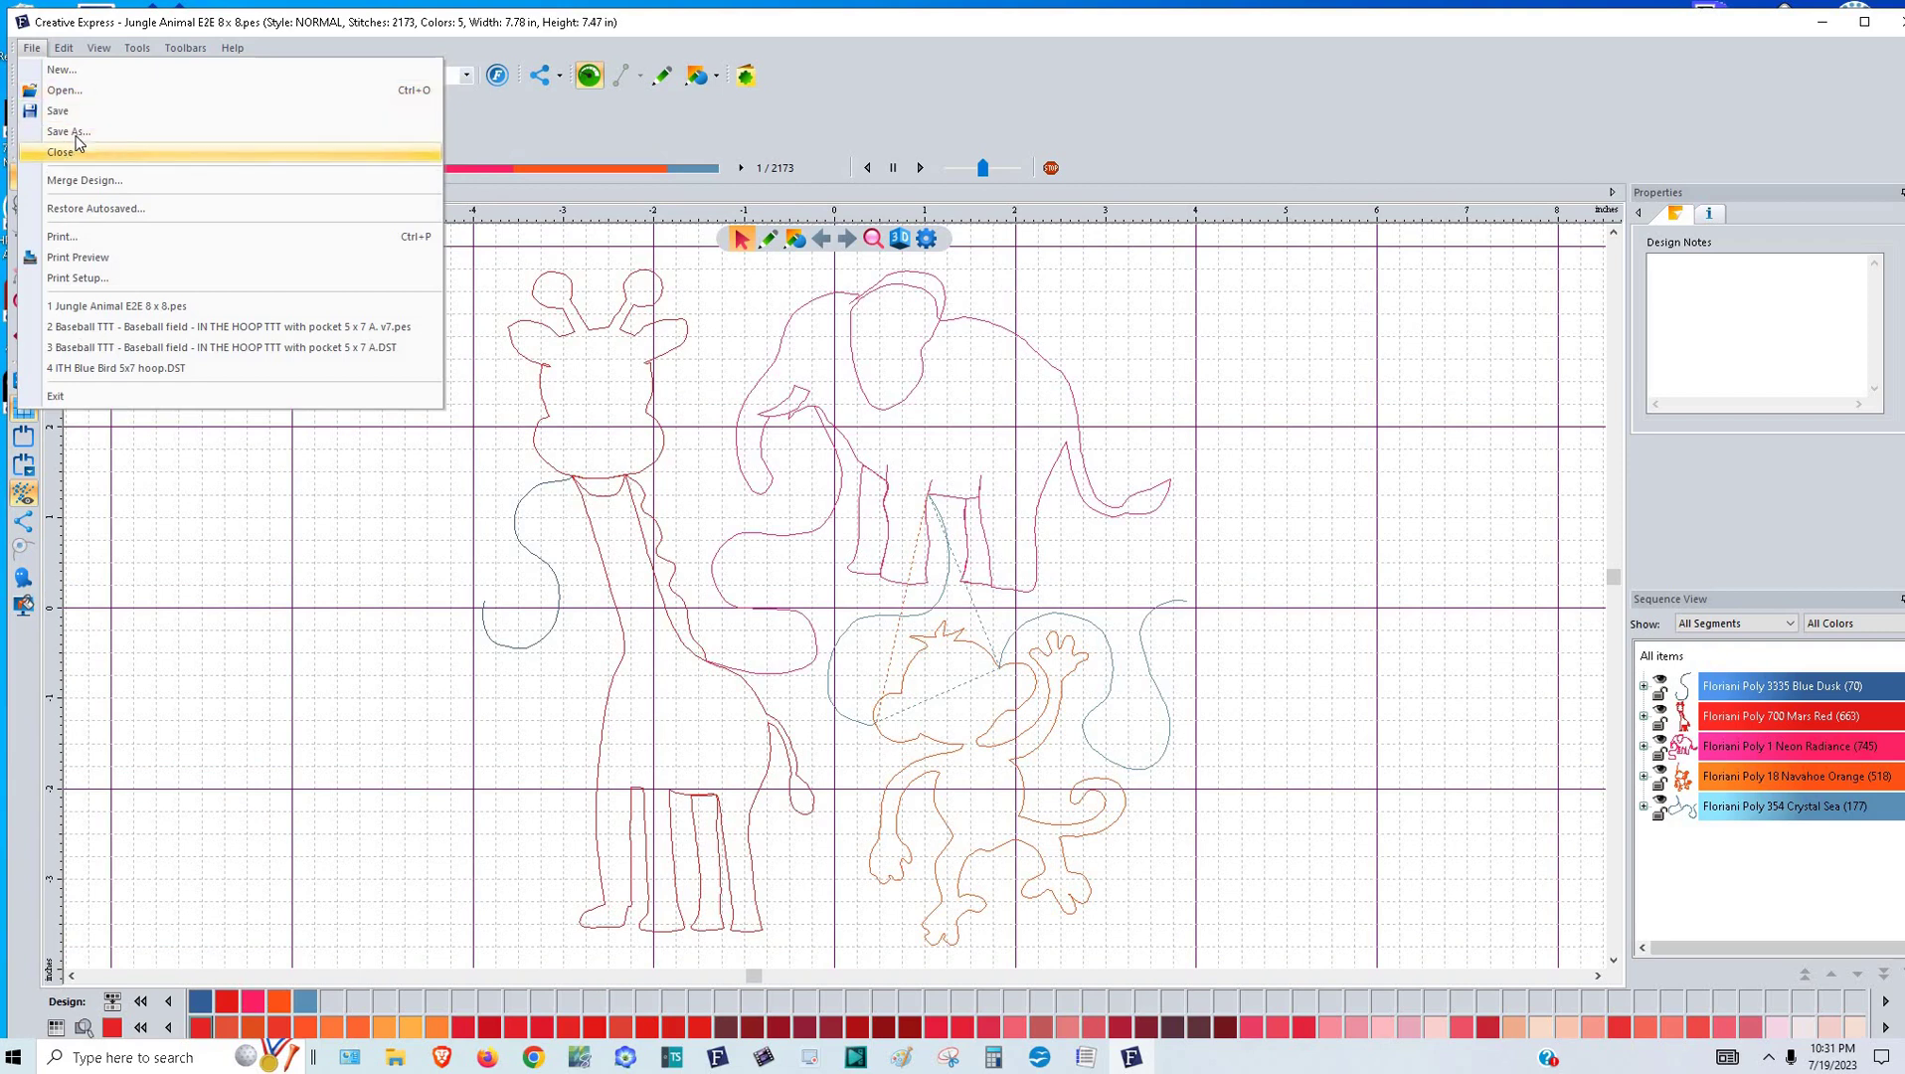
- Save a copy of the design as Jungle Animal E2E 8 x 8.dst in Tajima (DST) format in the Converted folder
{"action": "left_click", "coordinate": [69, 130]}
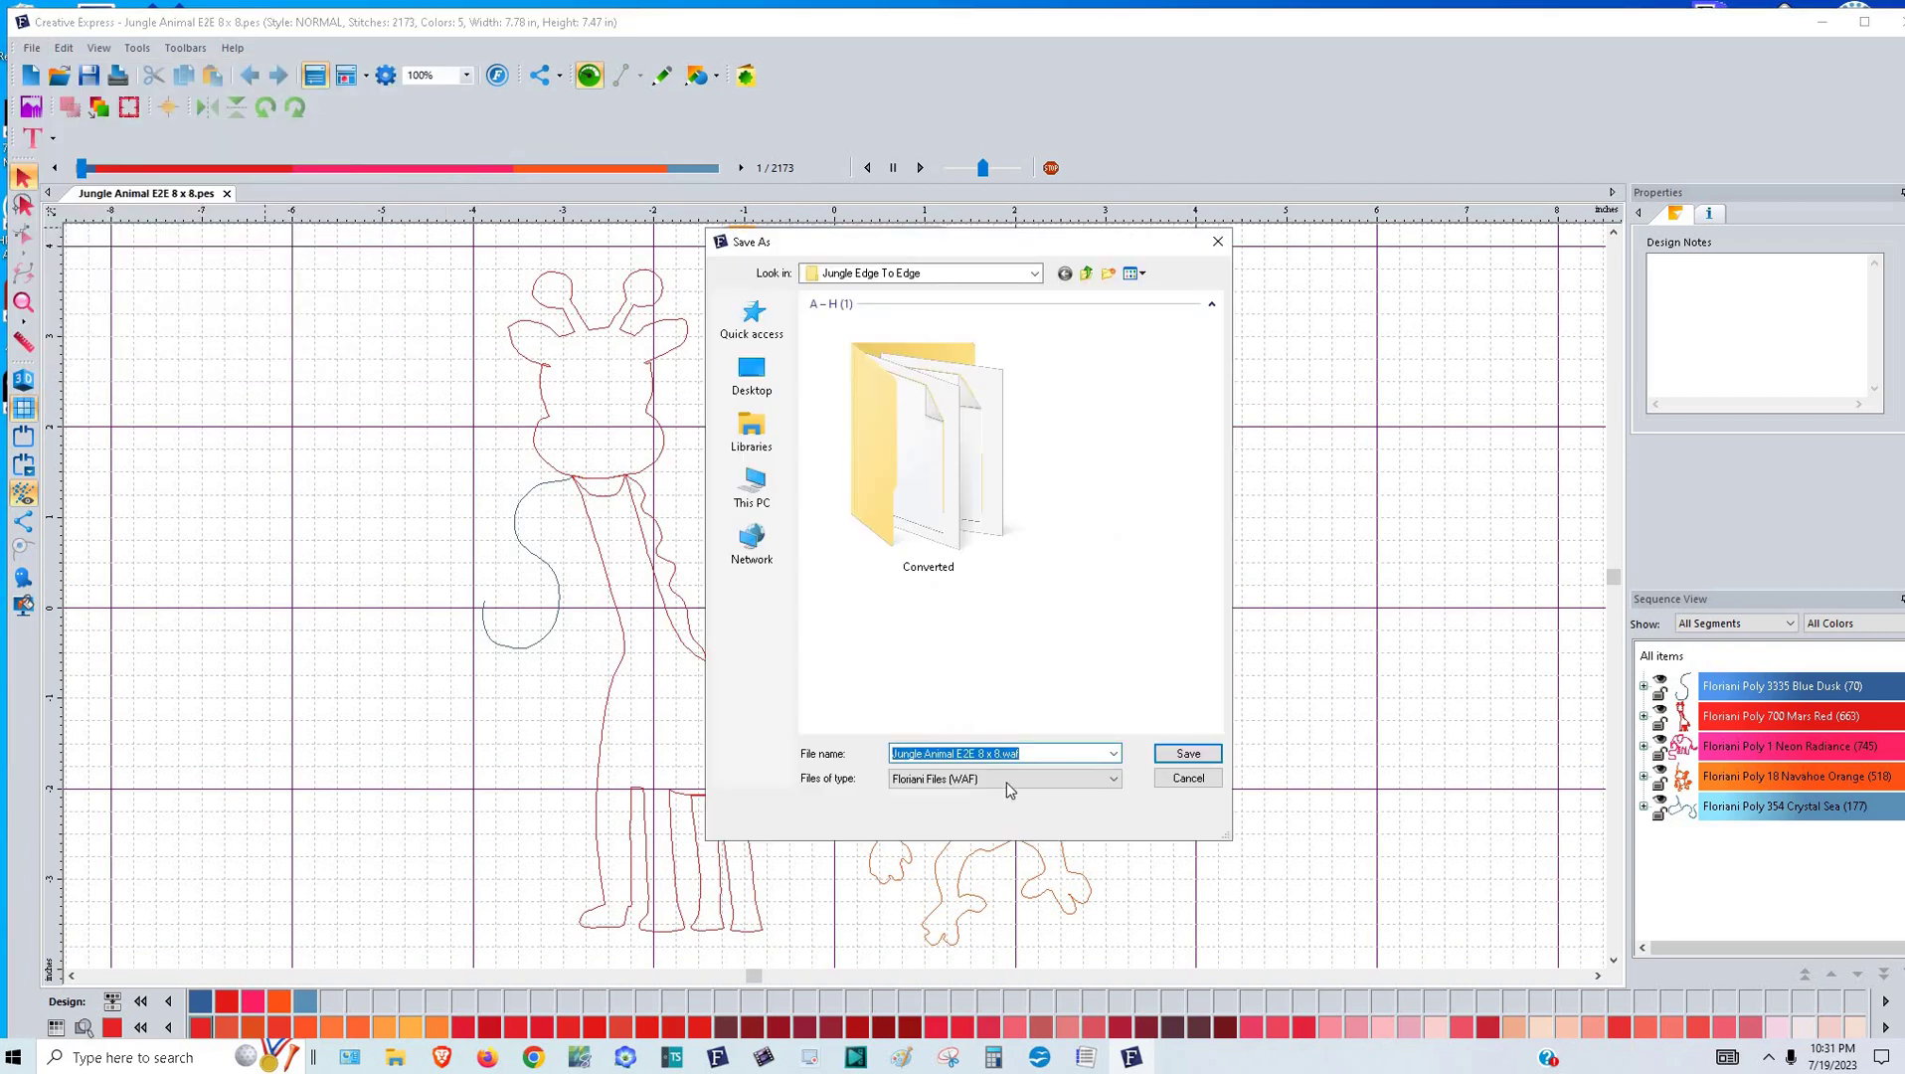
{"action": "left_click", "coordinate": [1004, 782]}
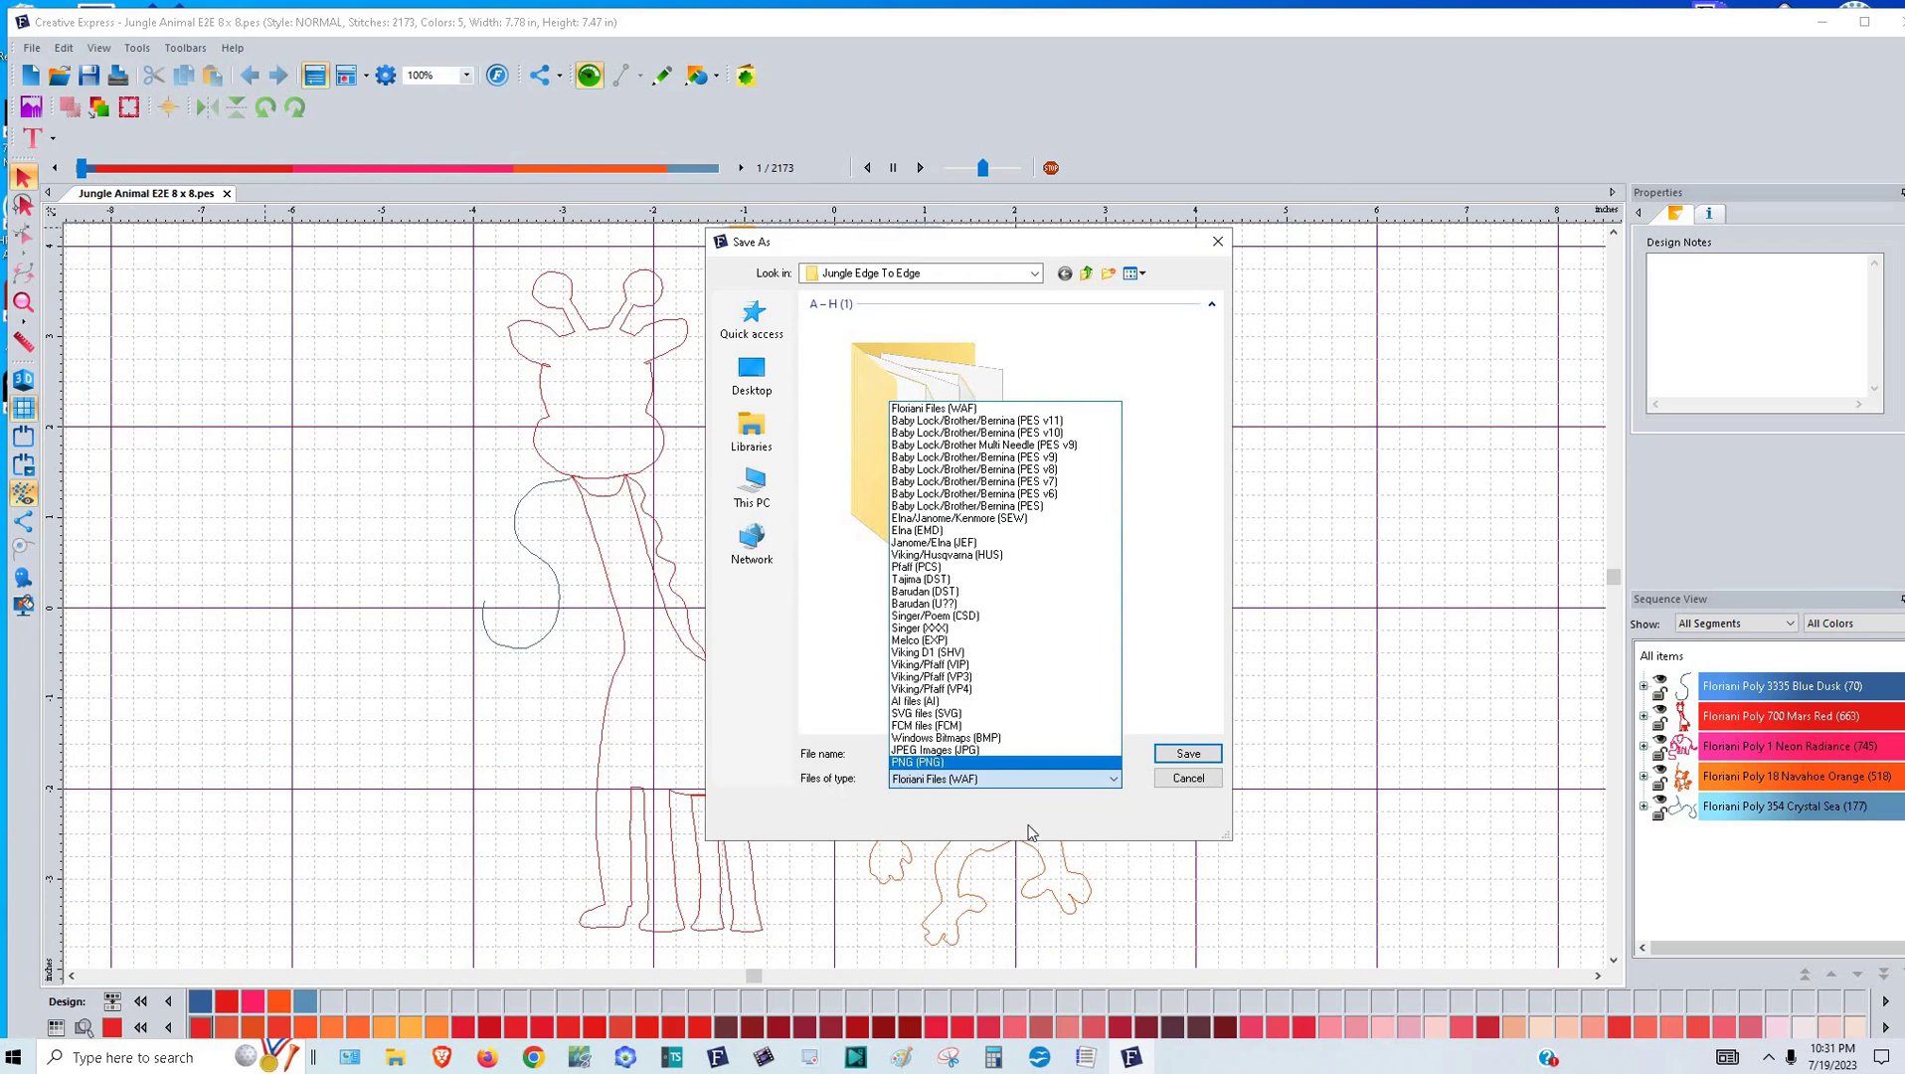
{"action": "left_click", "coordinate": [956, 788]}
{"action": "left_click", "coordinate": [959, 780]}
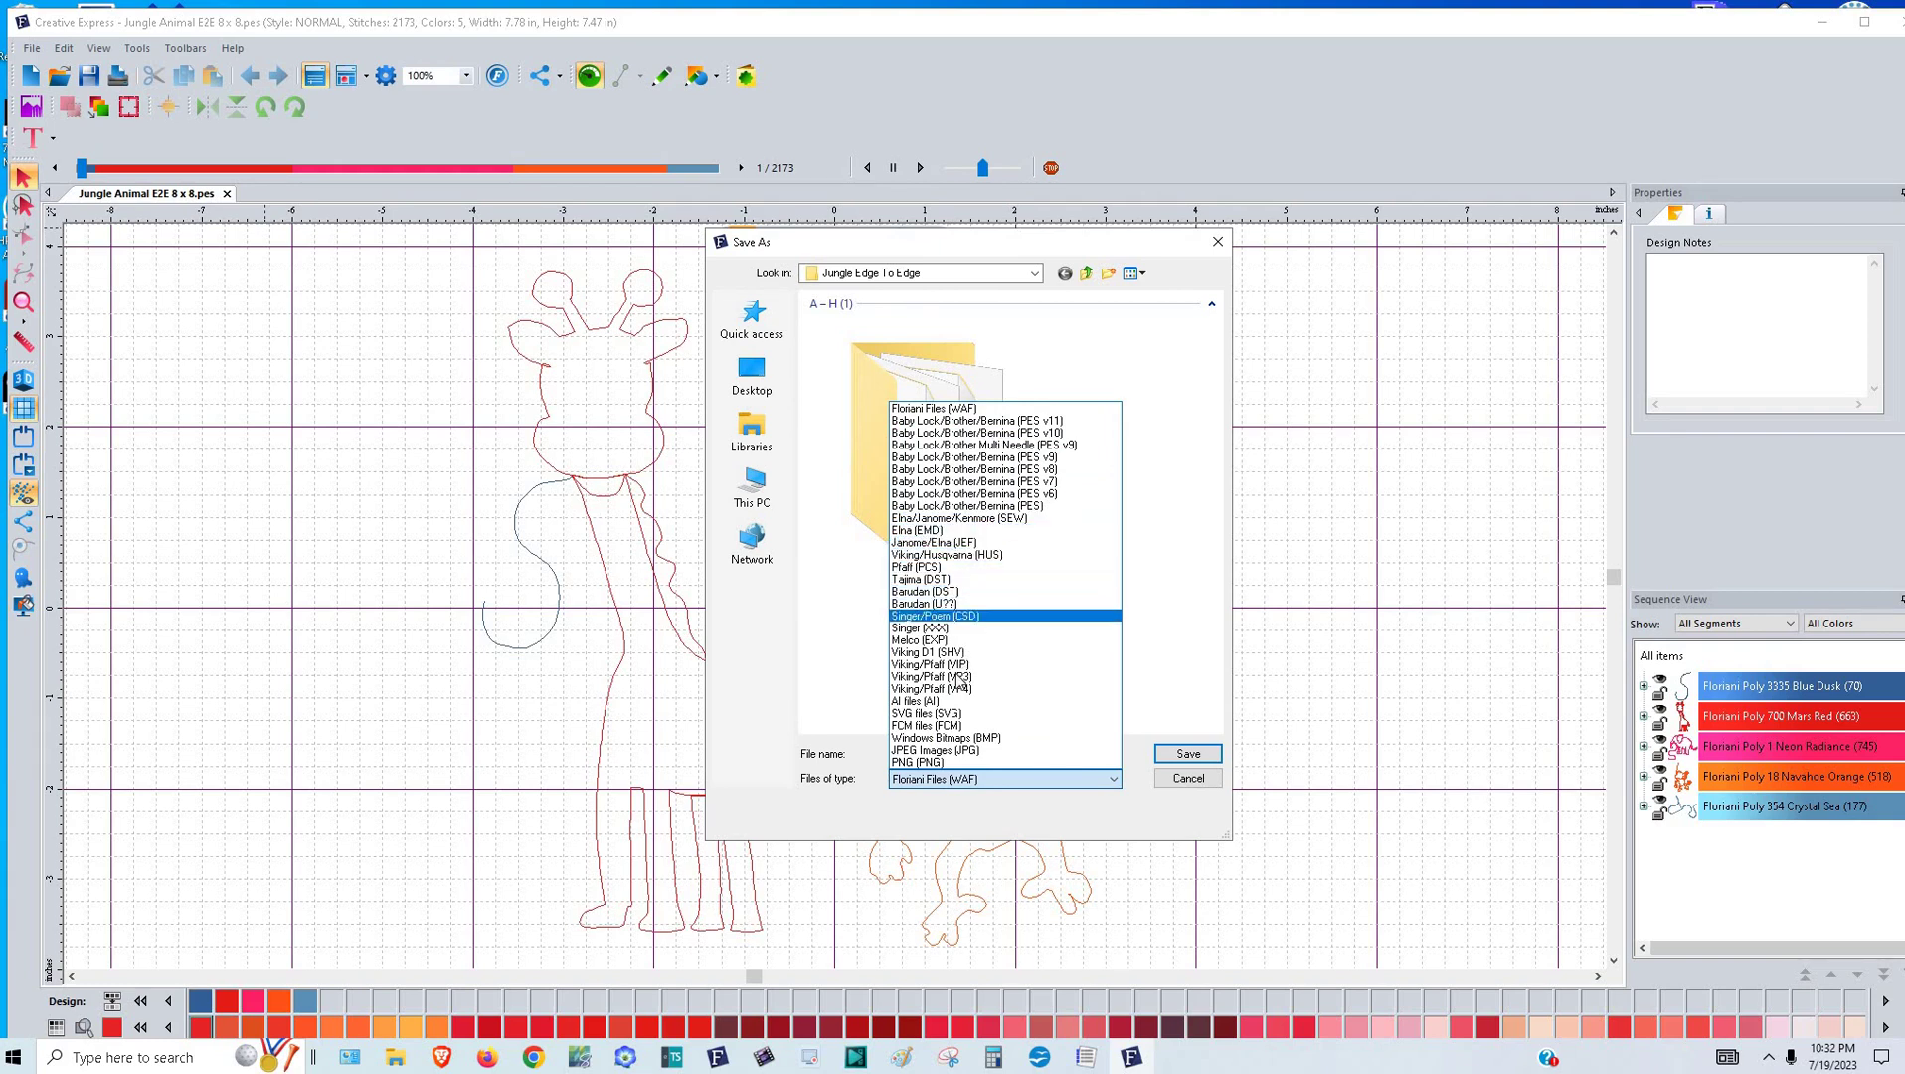
{"action": "left_click", "coordinate": [966, 583]}
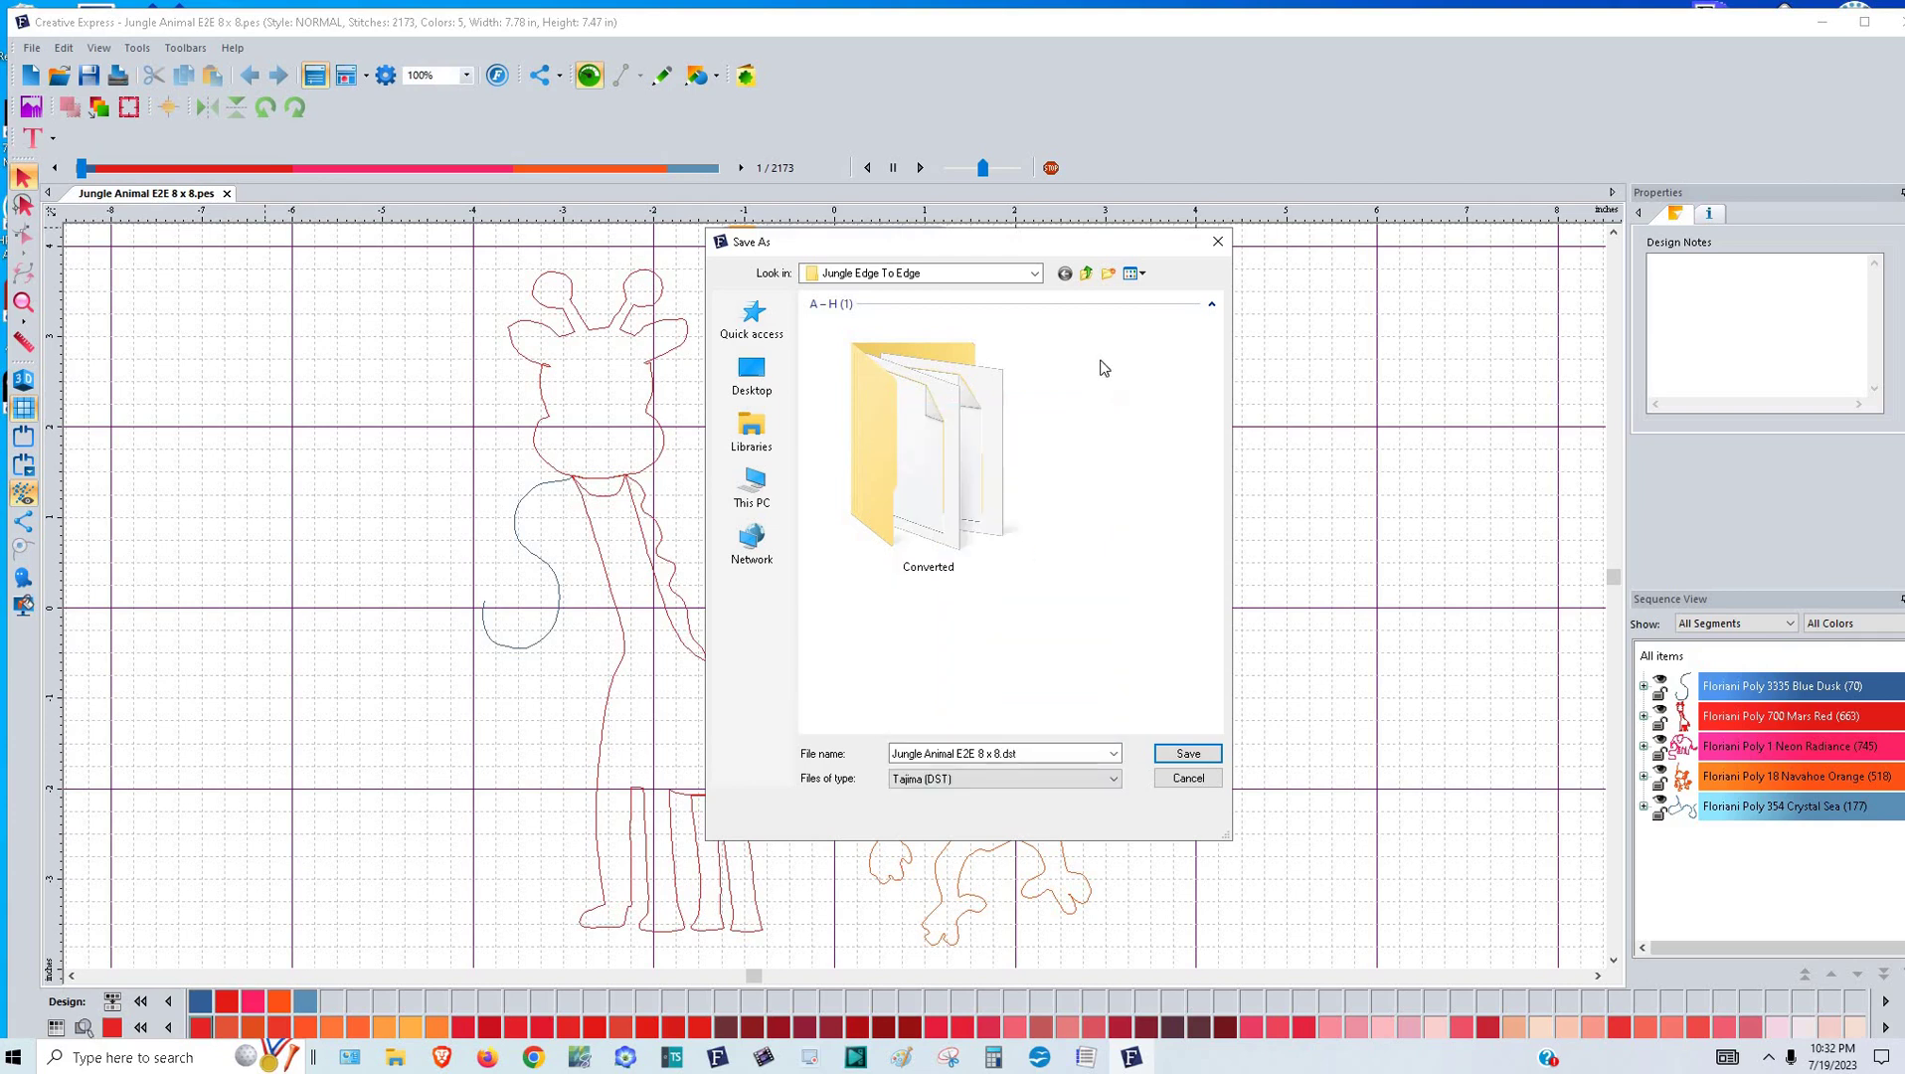
{"action": "key", "text": "Return"}
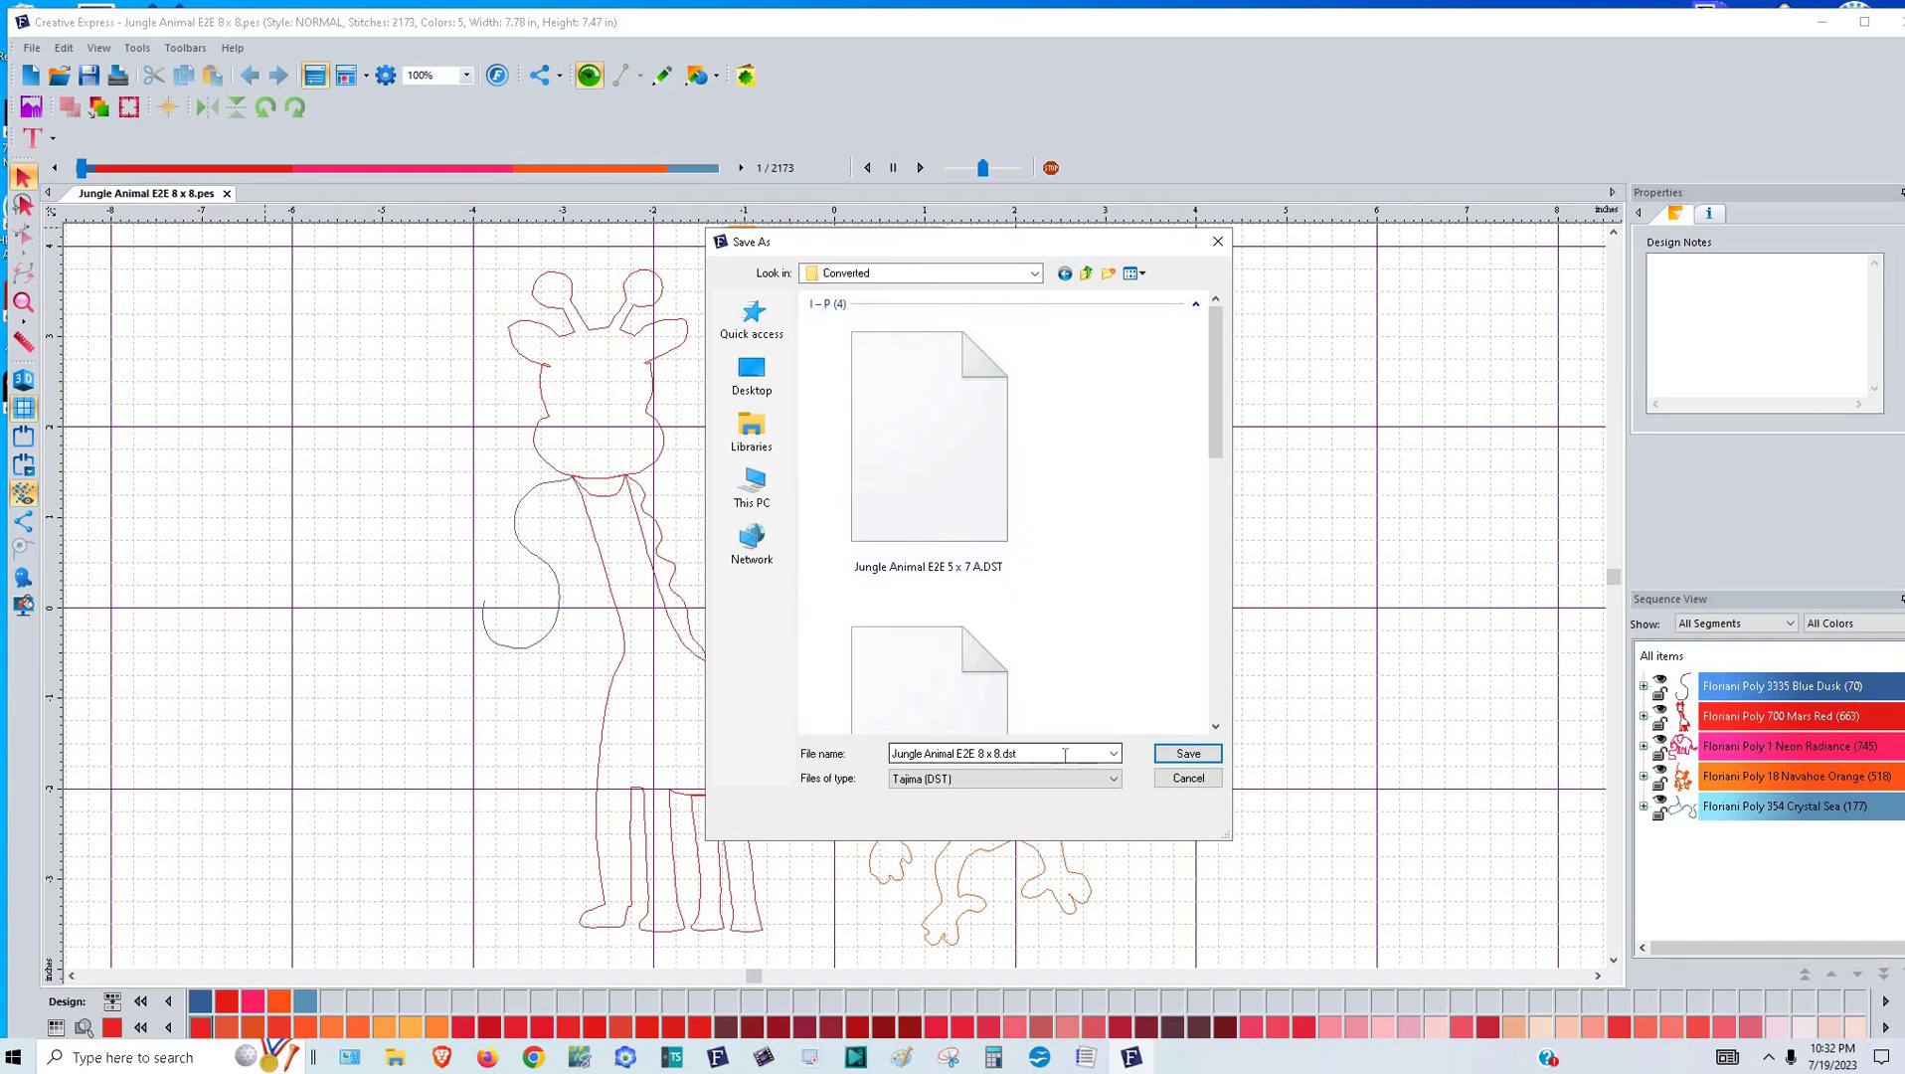
{"action": "scroll", "coordinate": [1205, 644], "scroll_direction": "down", "scroll_amount": 3}
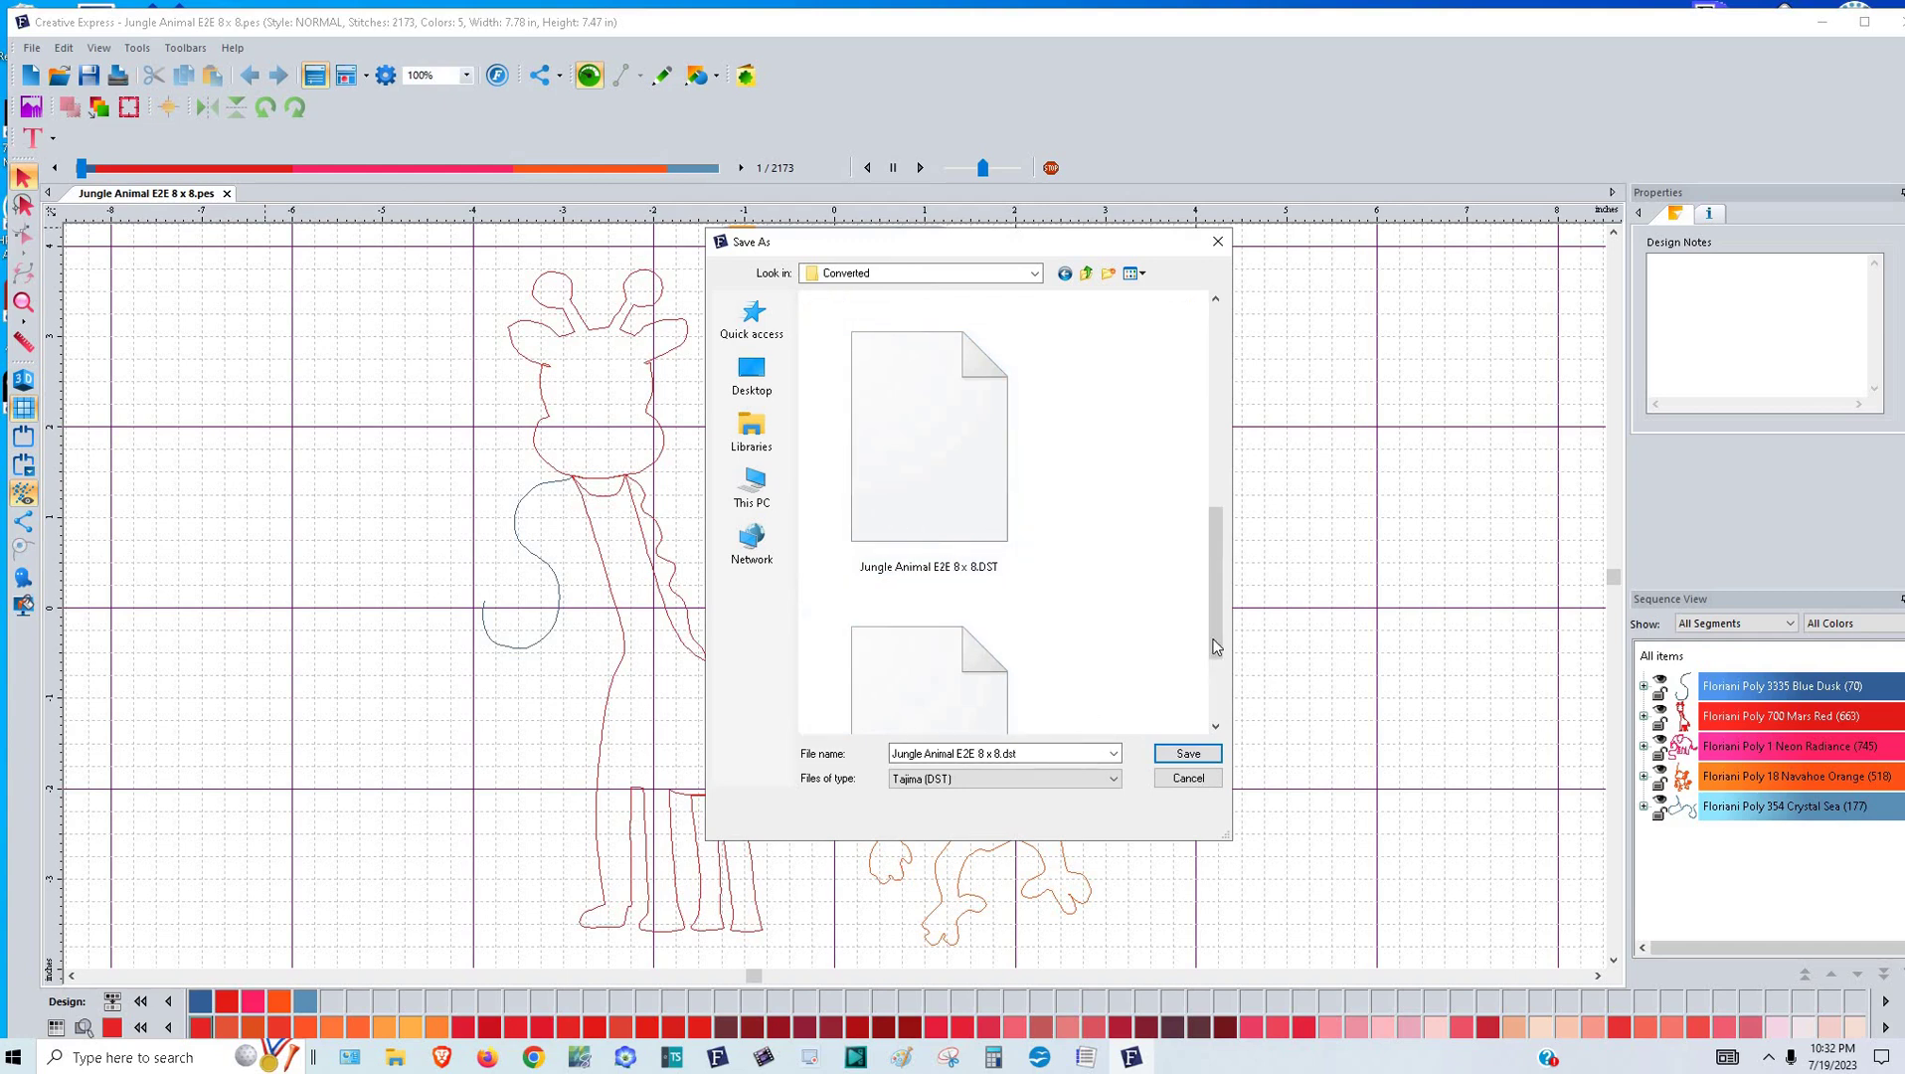
{"action": "scroll", "coordinate": [1217, 714], "scroll_direction": "down", "scroll_amount": 2}
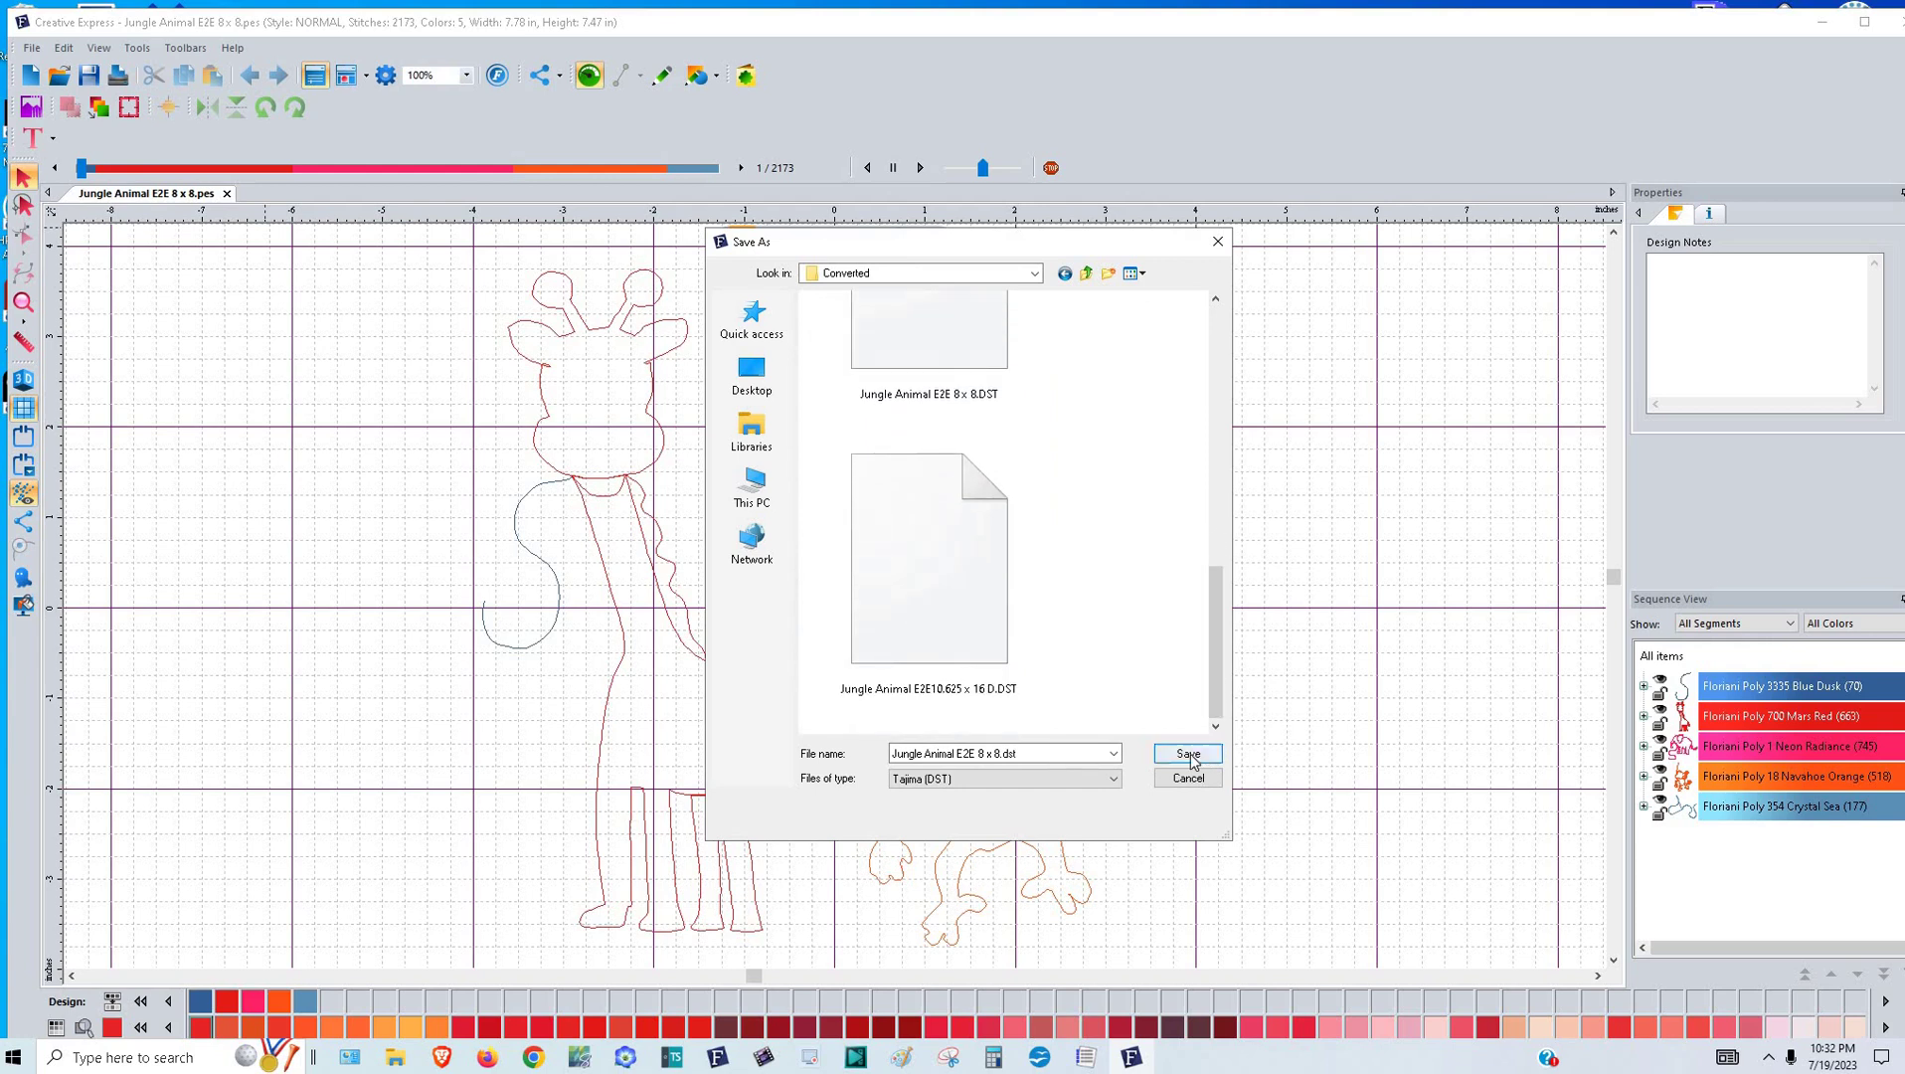
{"action": "left_click", "coordinate": [1186, 753]}
{"action": "left_click", "coordinate": [1007, 530]}
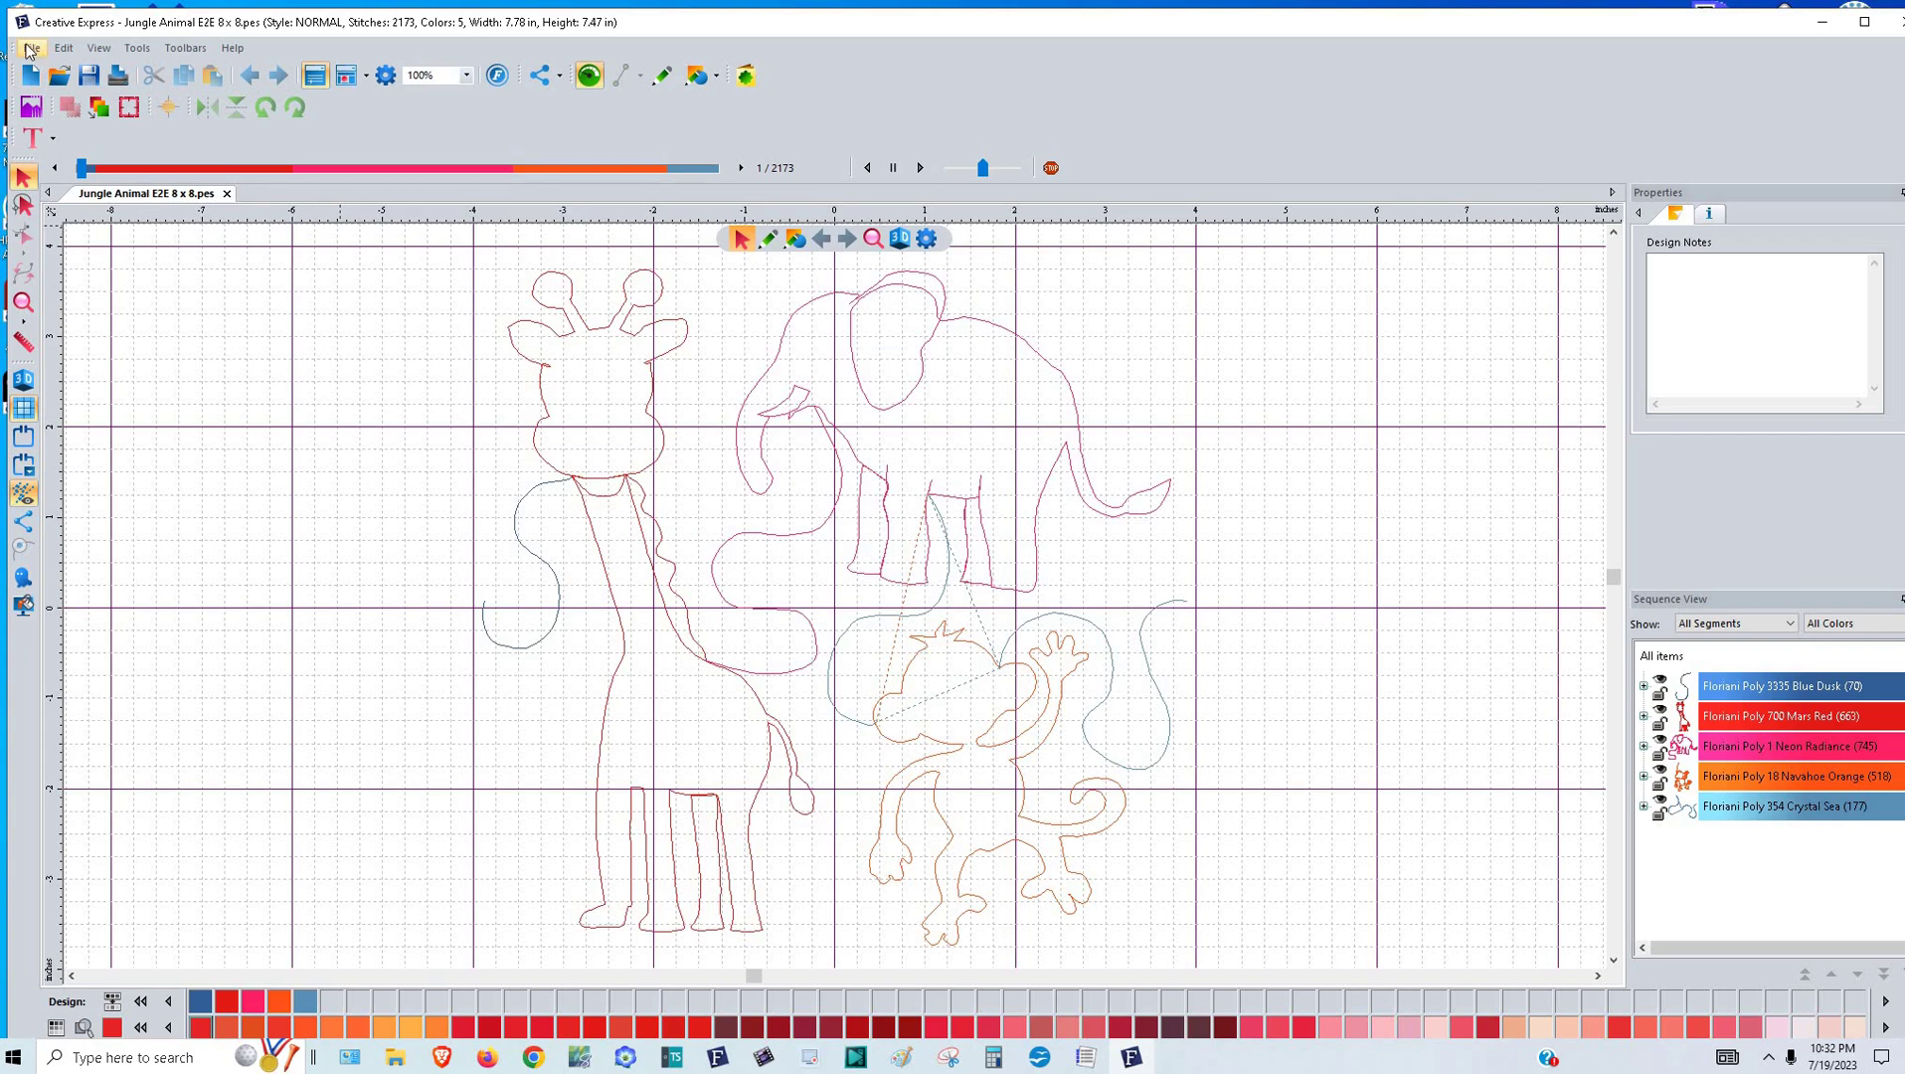
{"action": "key", "text": "alt+f"}
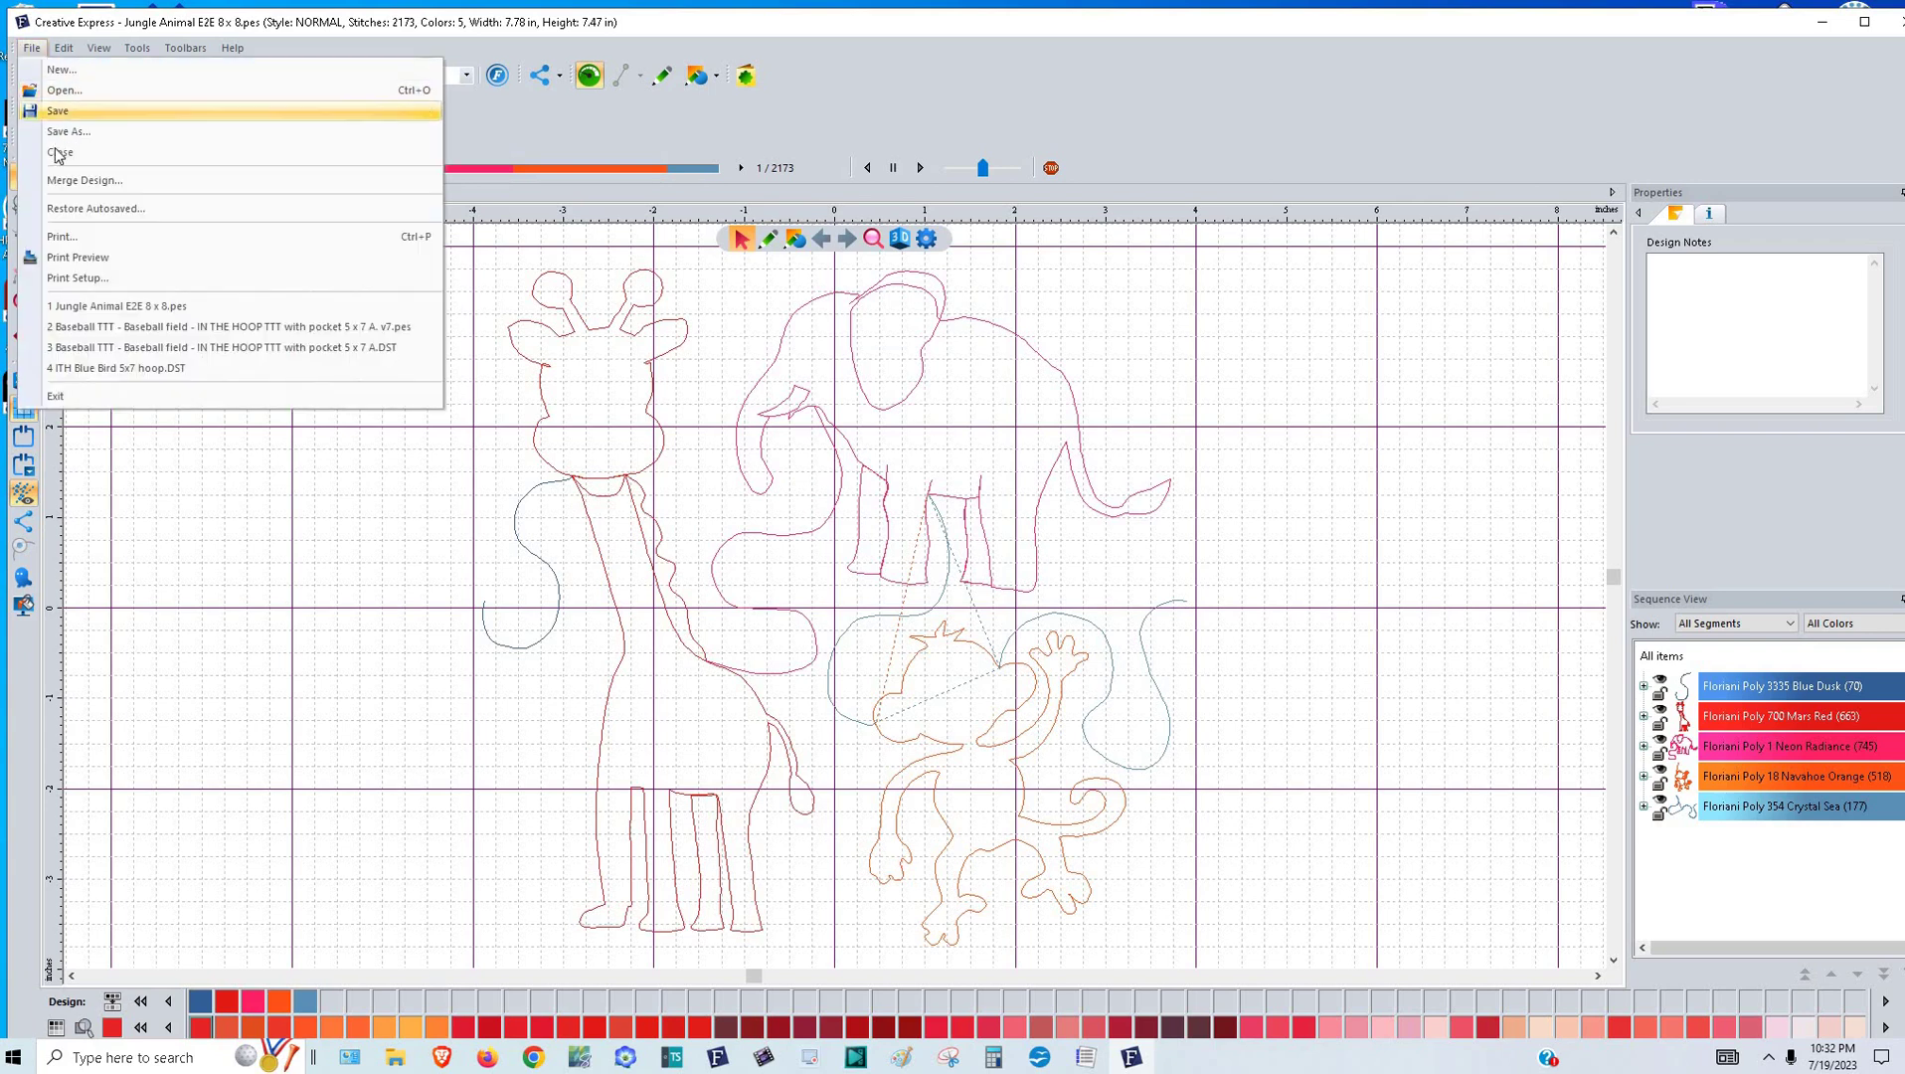
{"action": "key", "text": "Up"}
{"action": "key", "text": "Return"}
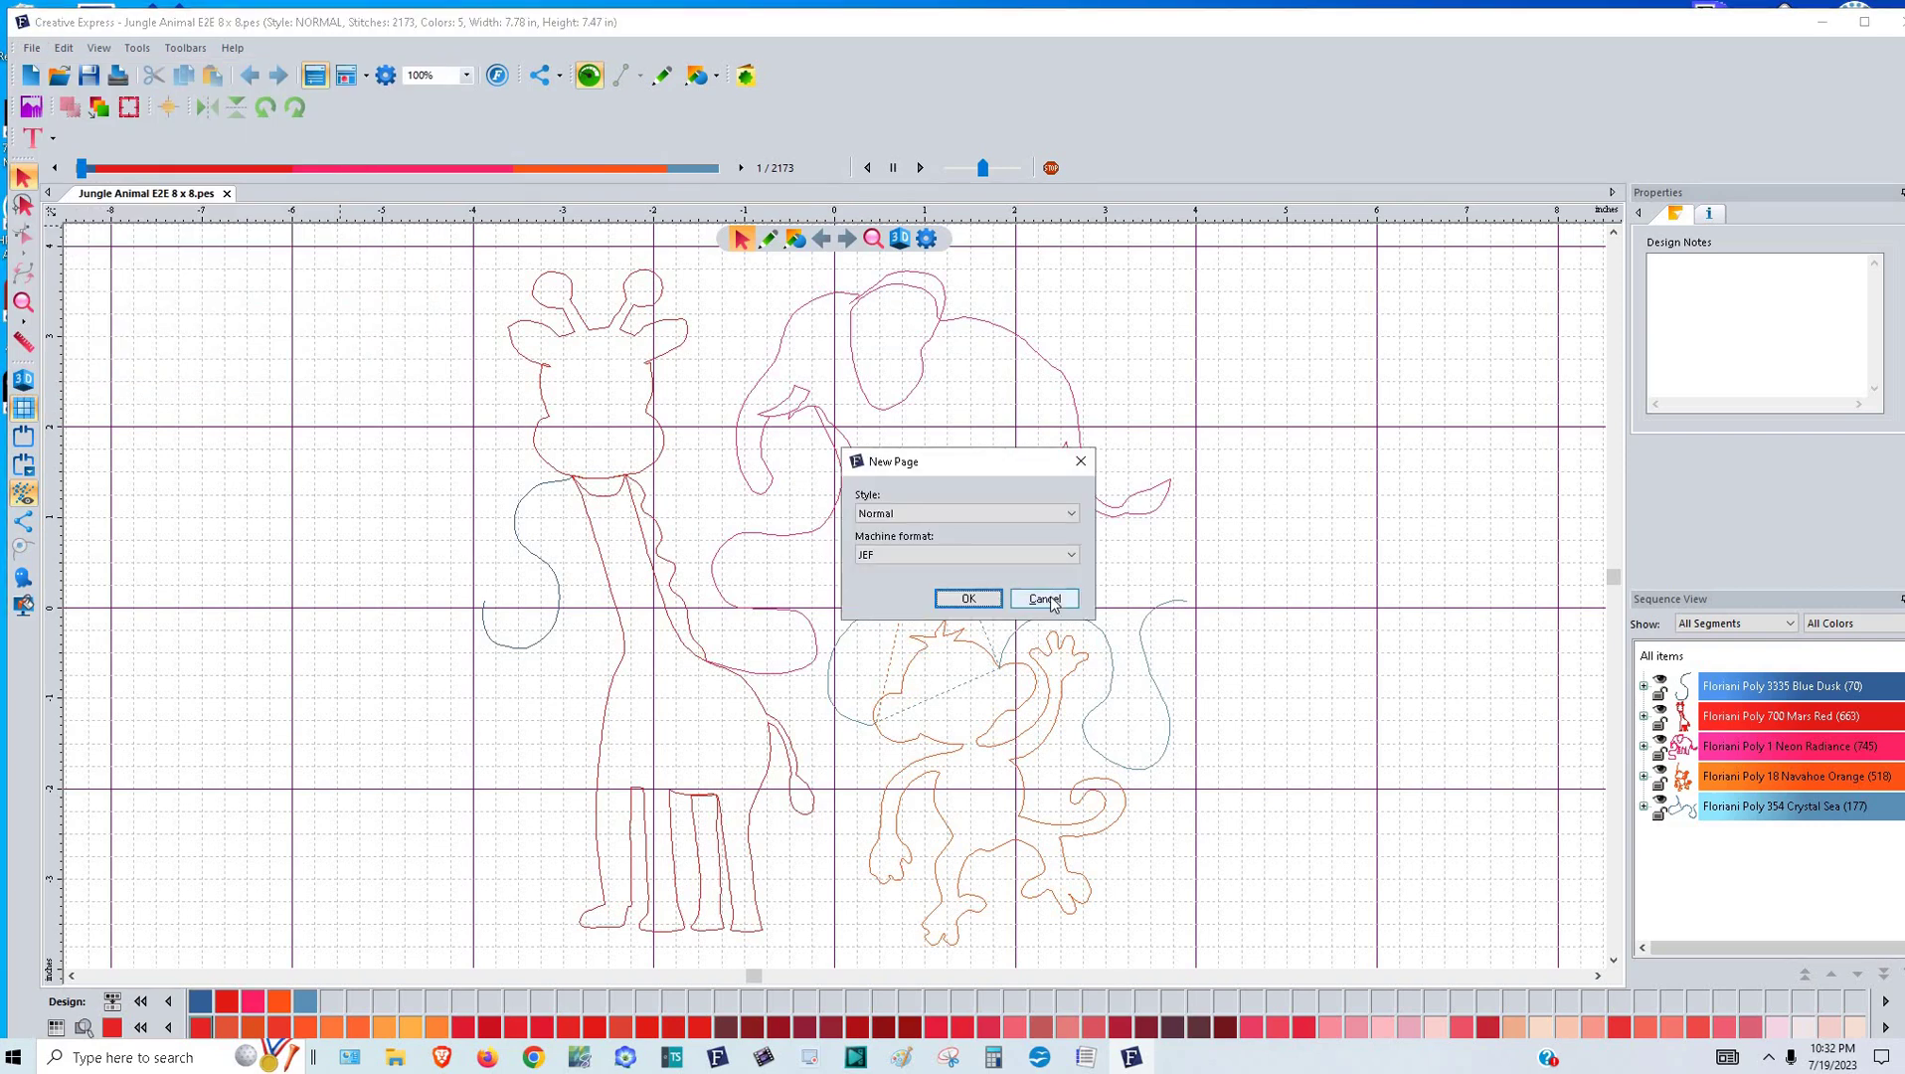
{"action": "key", "text": "Escape"}
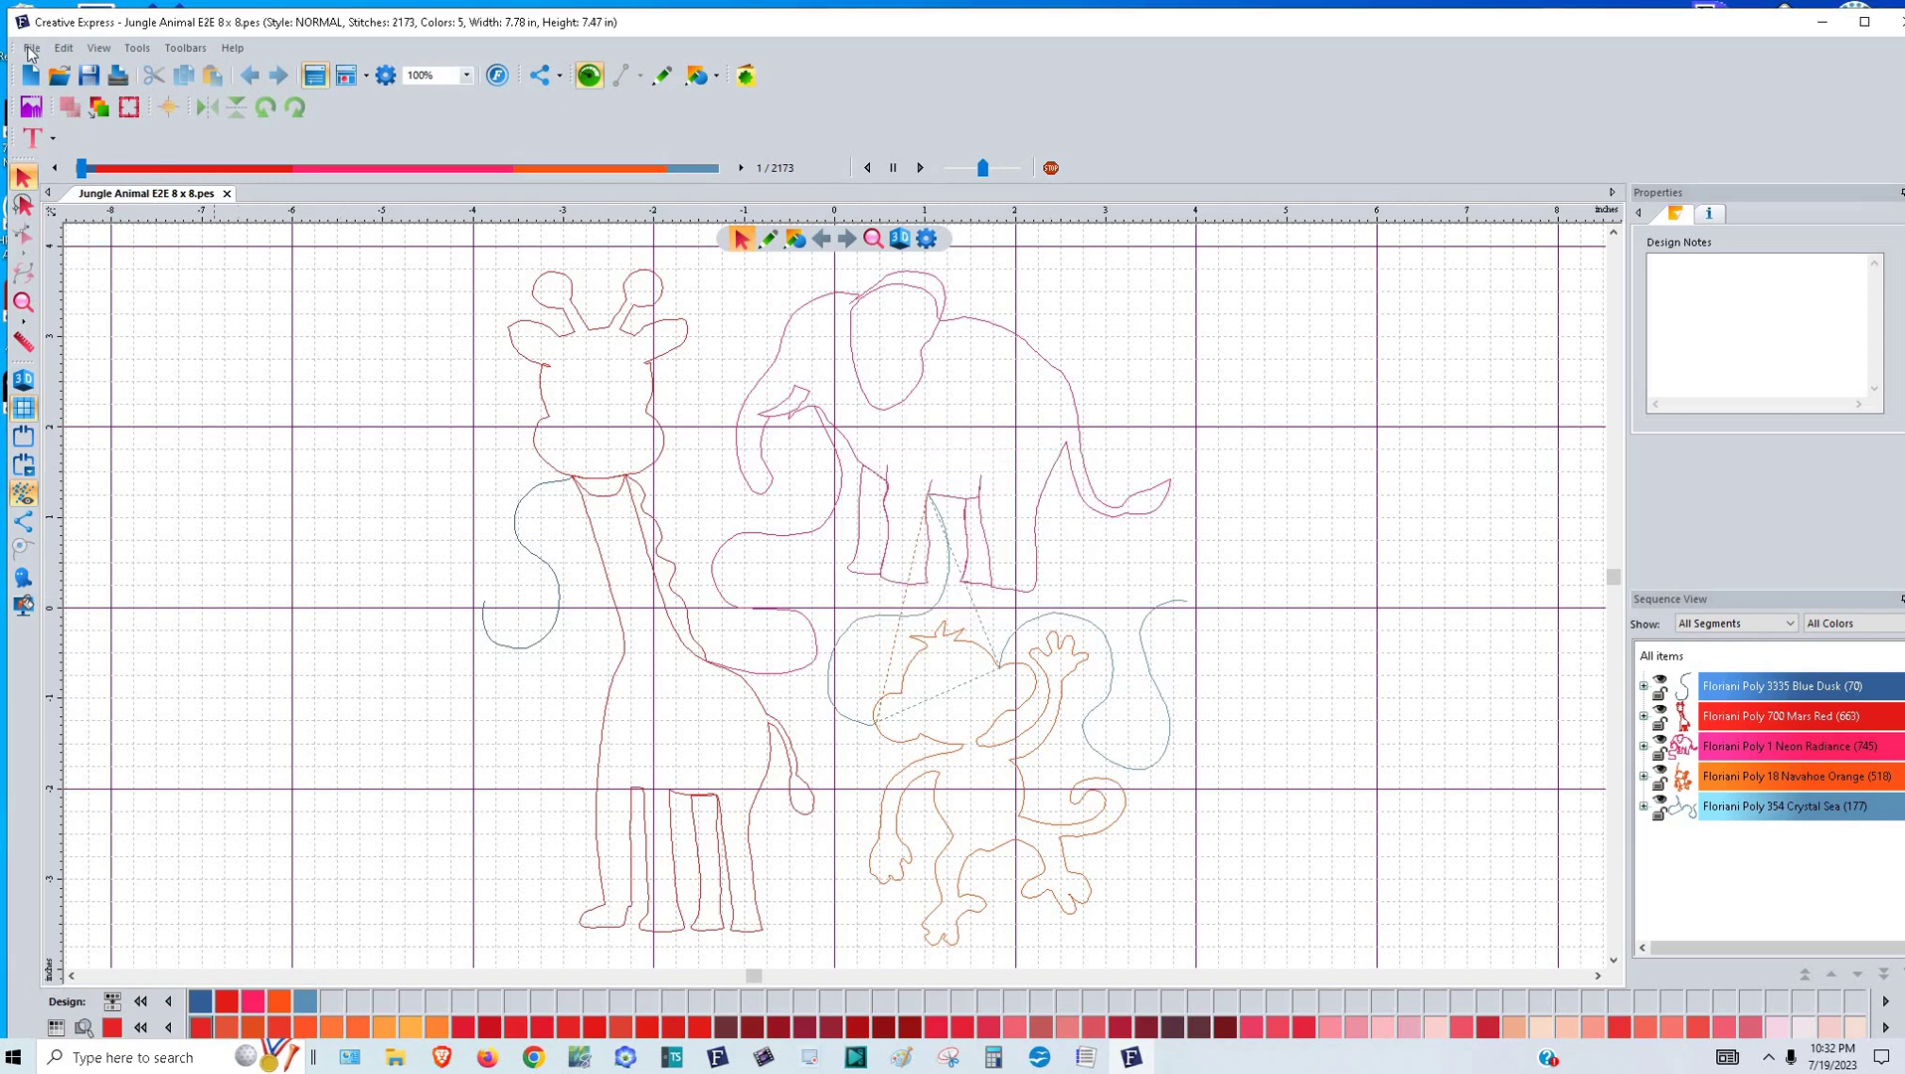
- Close the 8 x 8 design, start opening another file, and go up to the Jungle Edge To Edge folder
{"action": "left_click", "coordinate": [30, 50]}
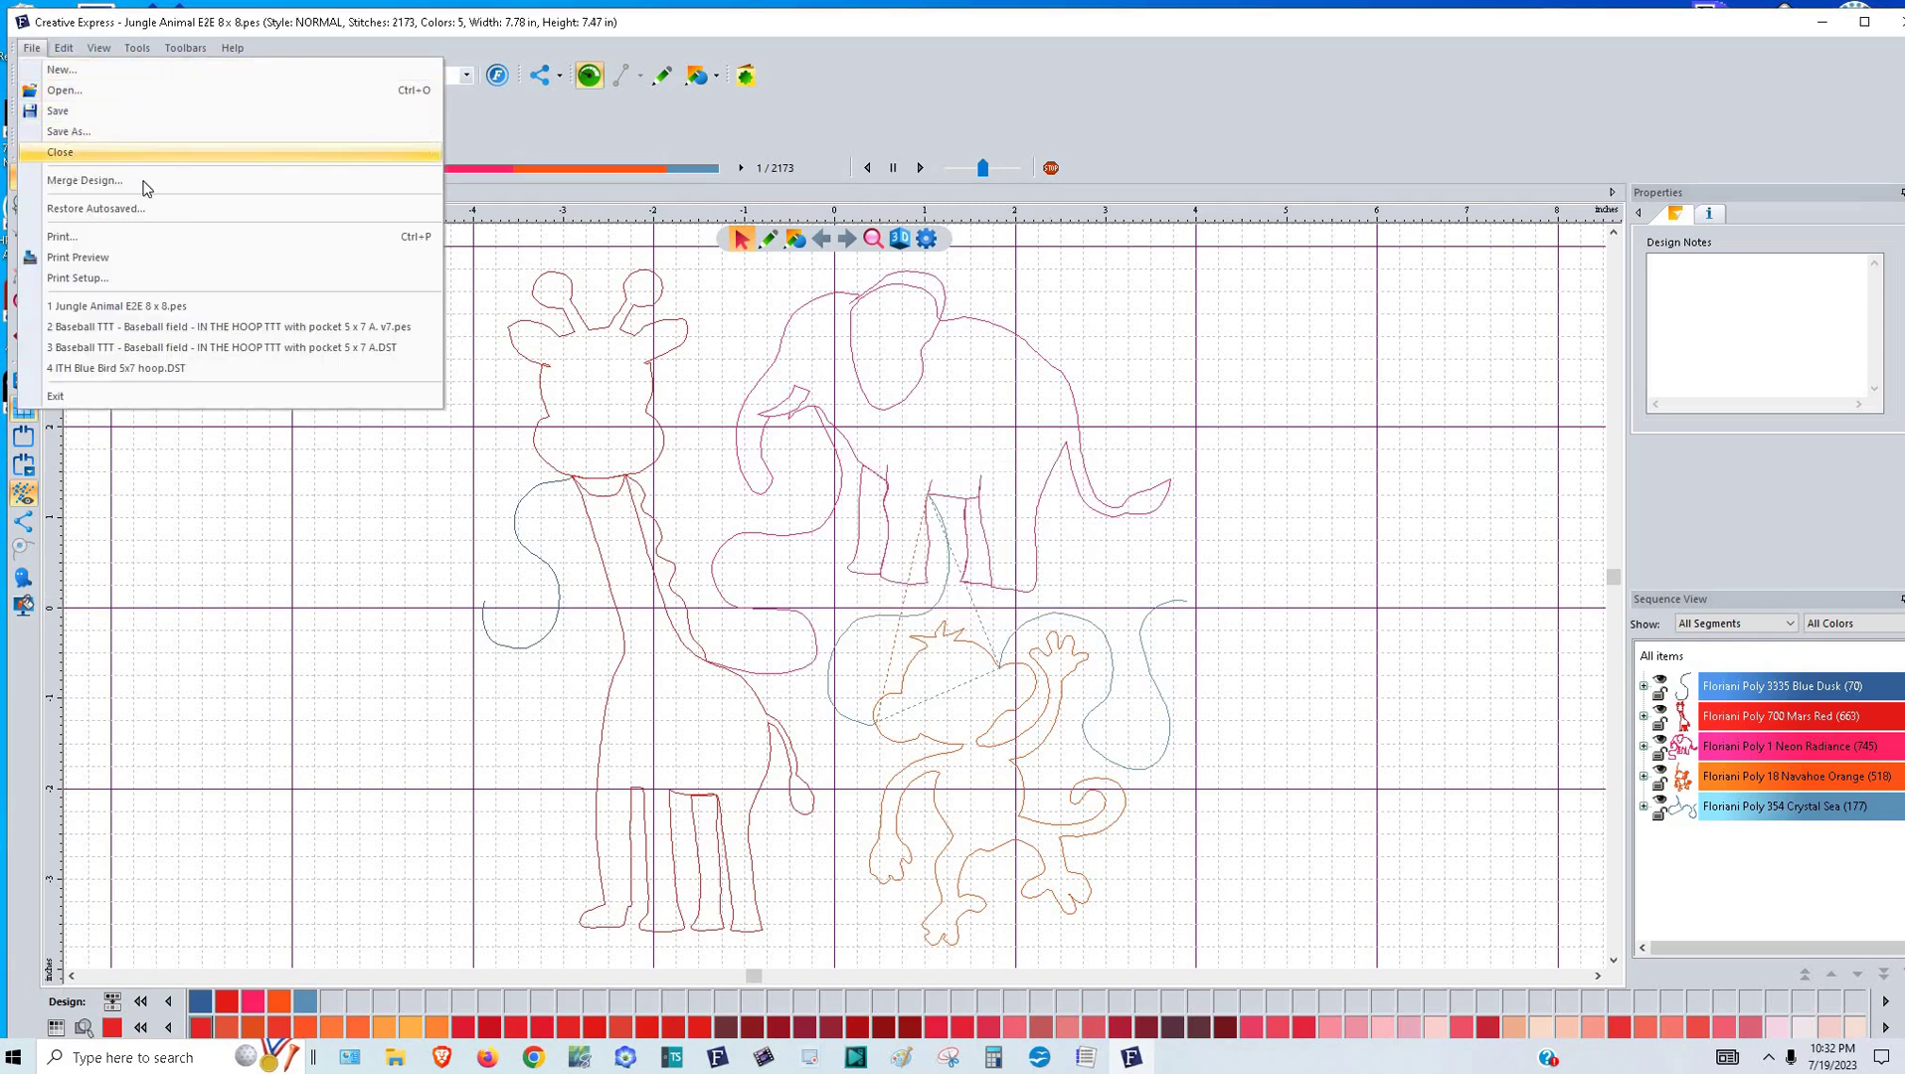
{"action": "left_click", "coordinate": [100, 152]}
{"action": "key", "text": "ctrl+o"}
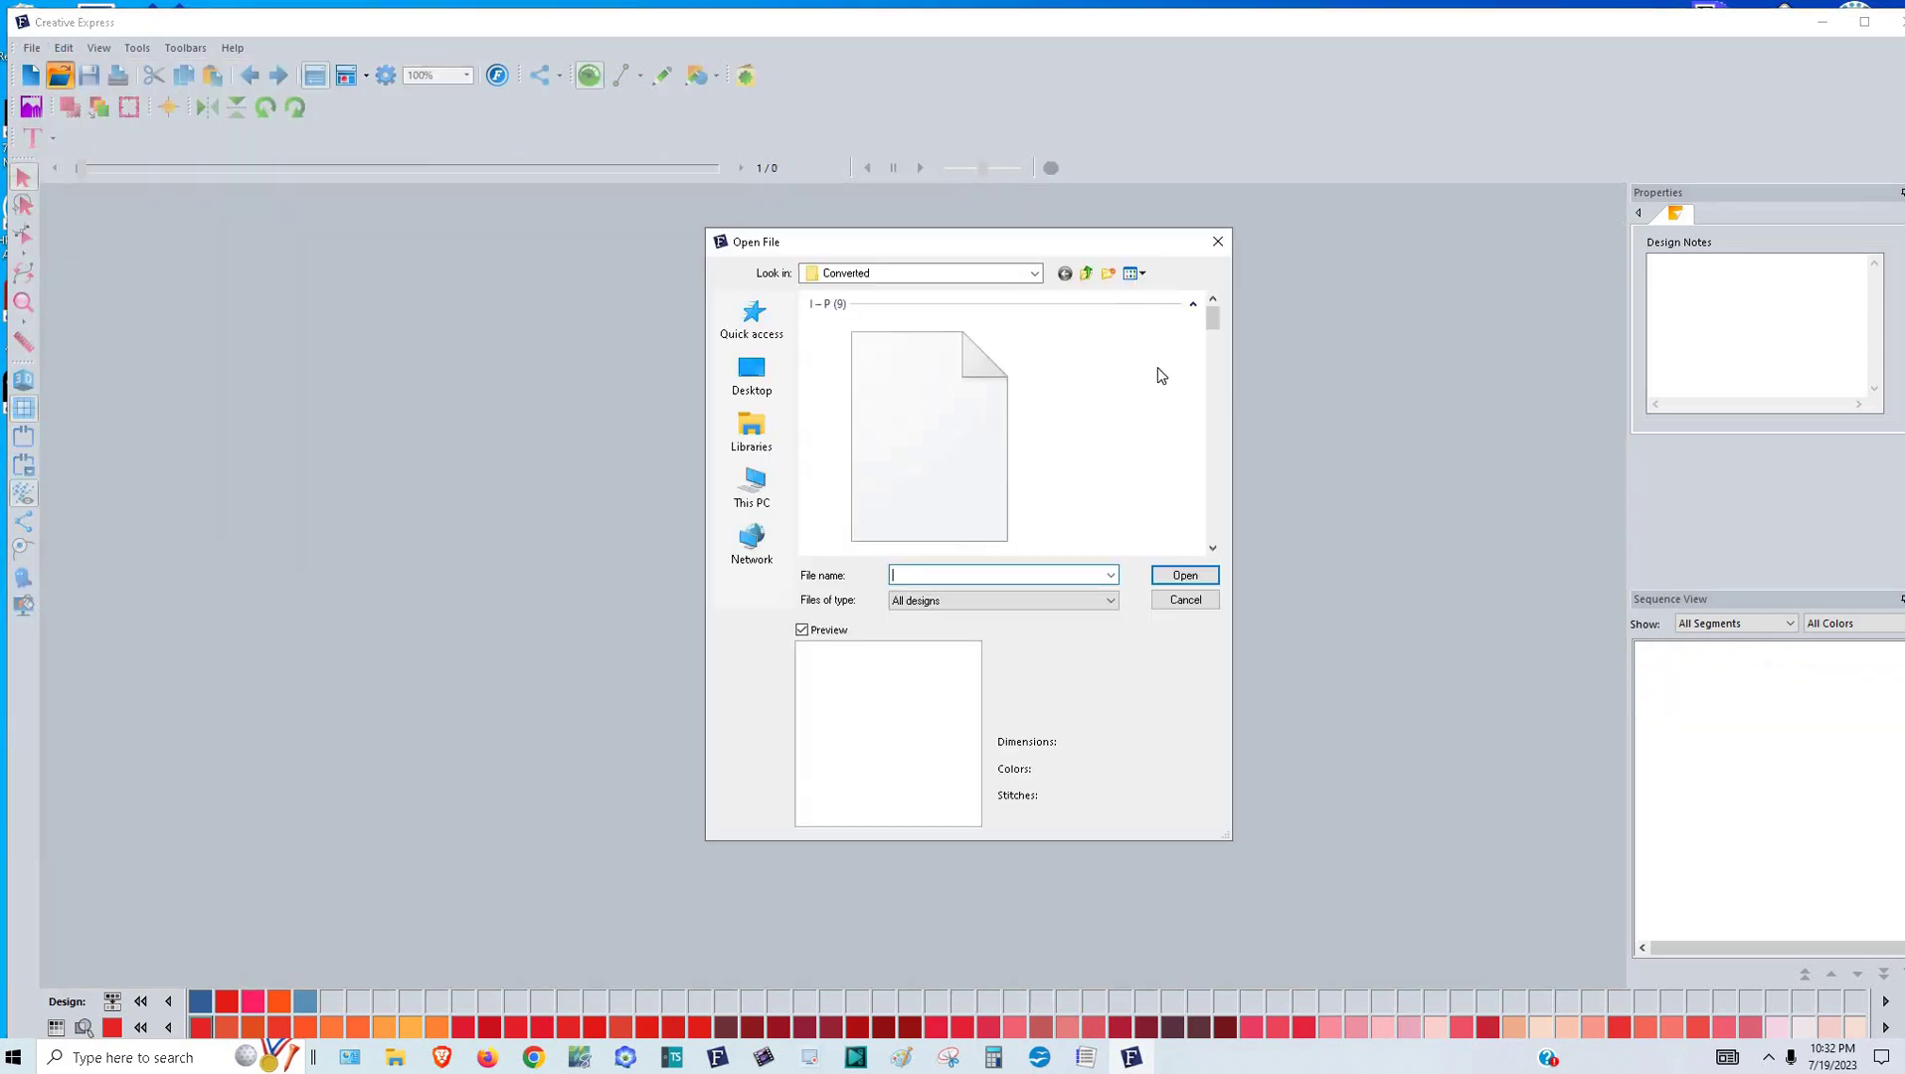
{"action": "left_click", "coordinate": [1086, 275]}
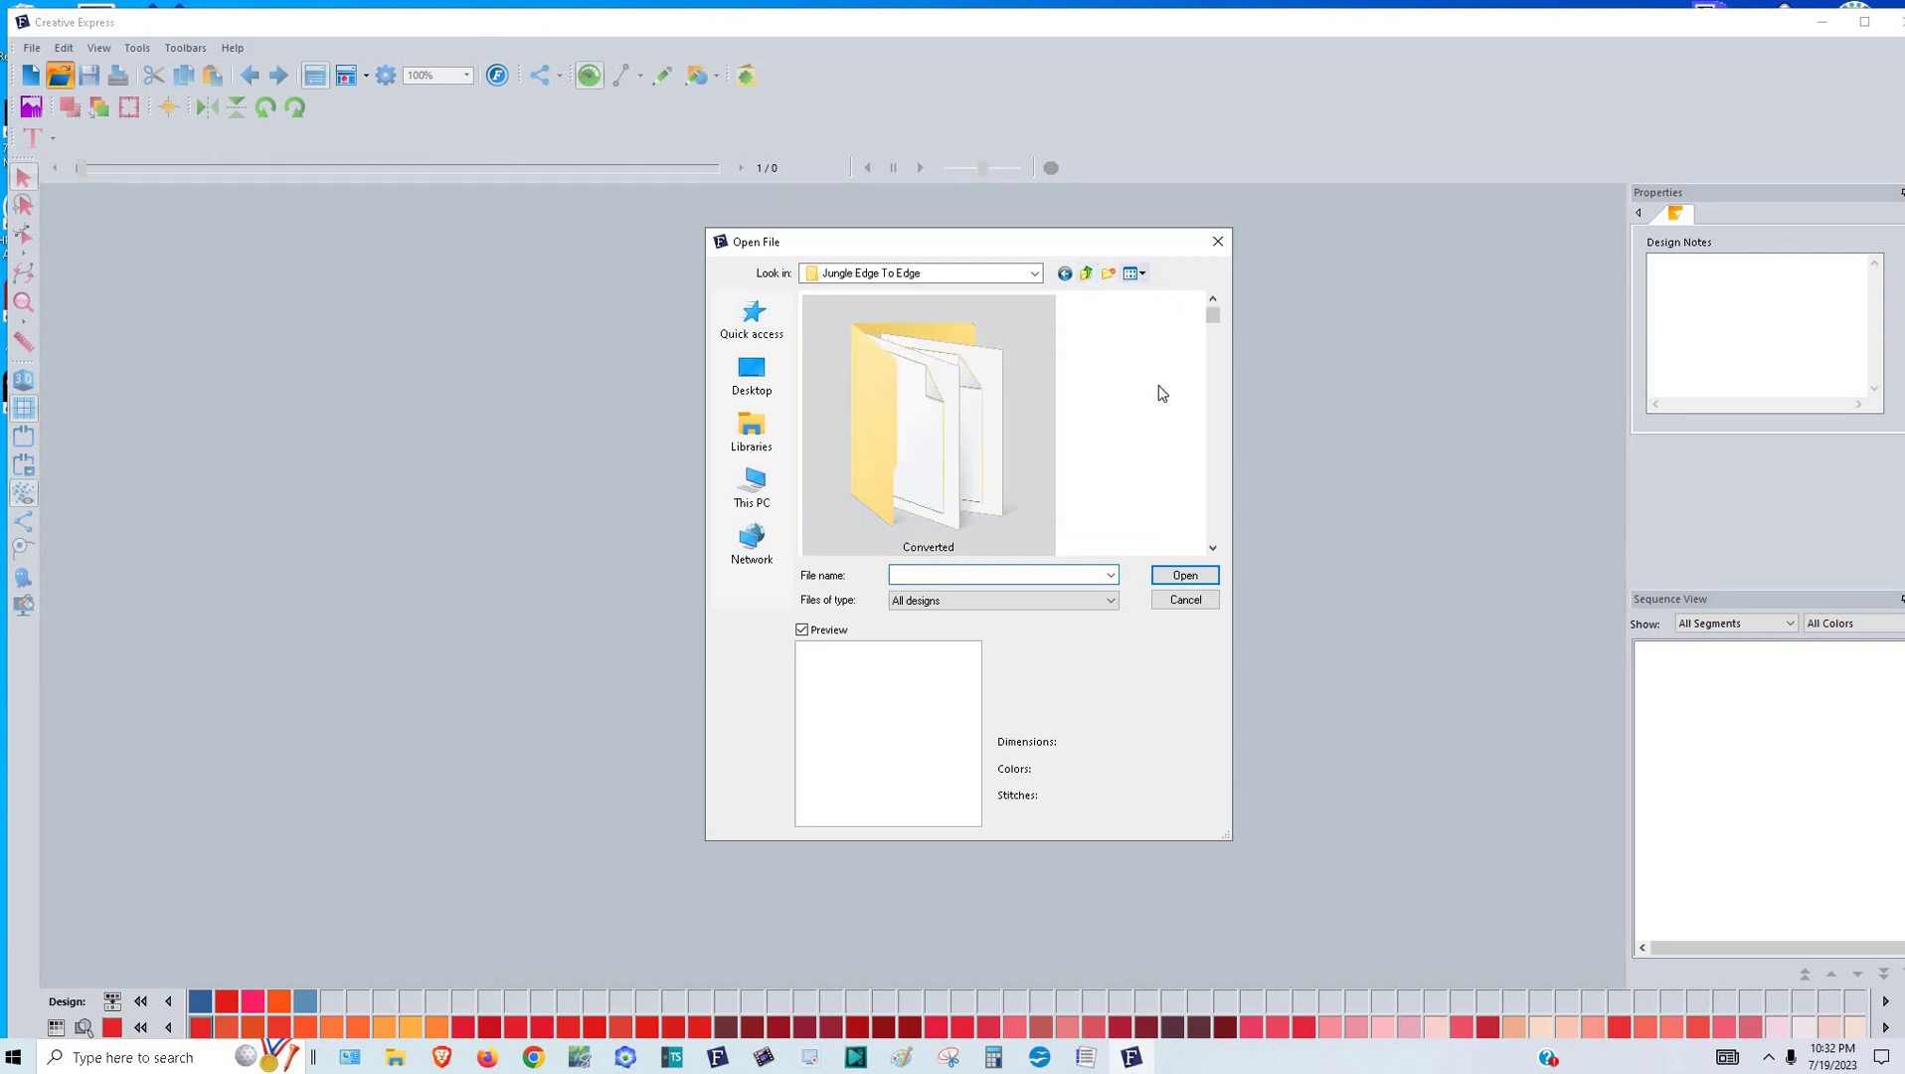
- Show the folder's files as a detailed list and widen the Name column to fit the full file names
{"action": "left_click", "coordinate": [1134, 273]}
{"action": "left_click", "coordinate": [1168, 402]}
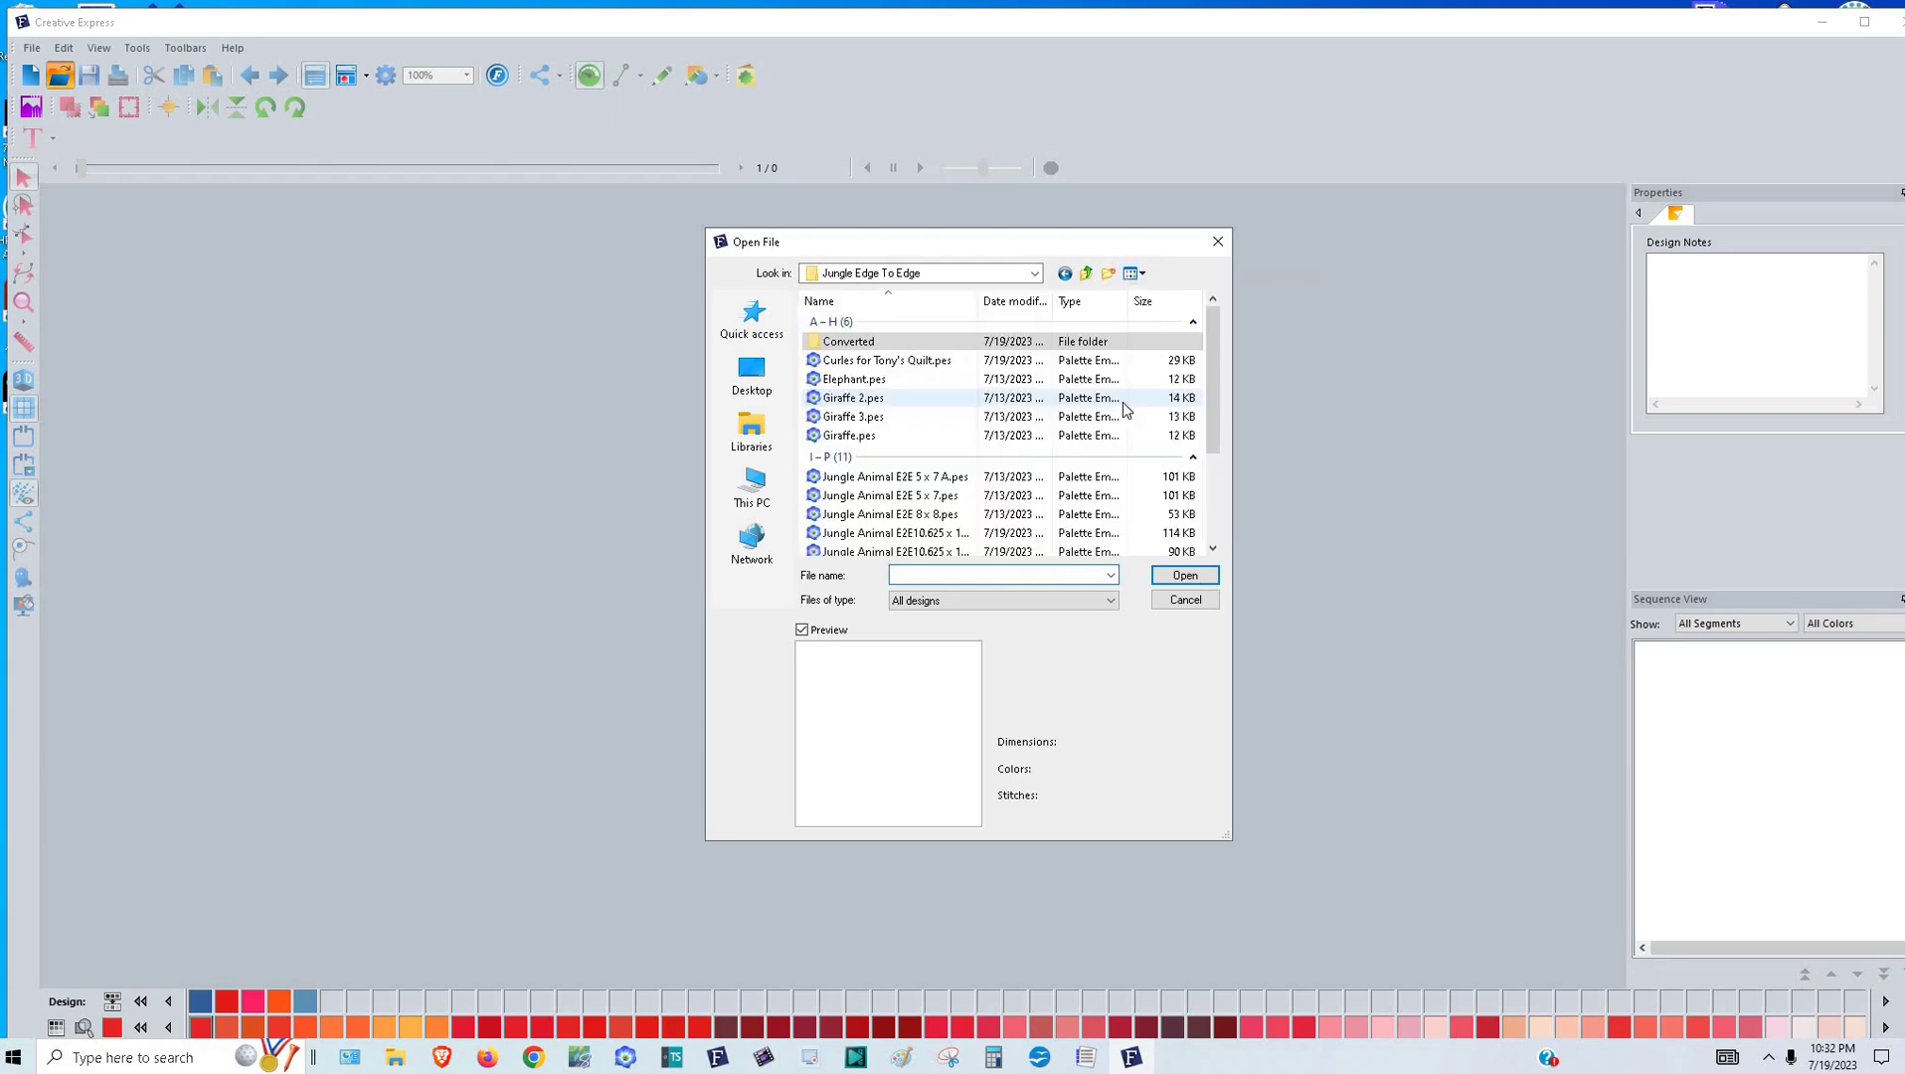
{"action": "scroll", "coordinate": [987, 491], "scroll_direction": "down", "scroll_amount": 1}
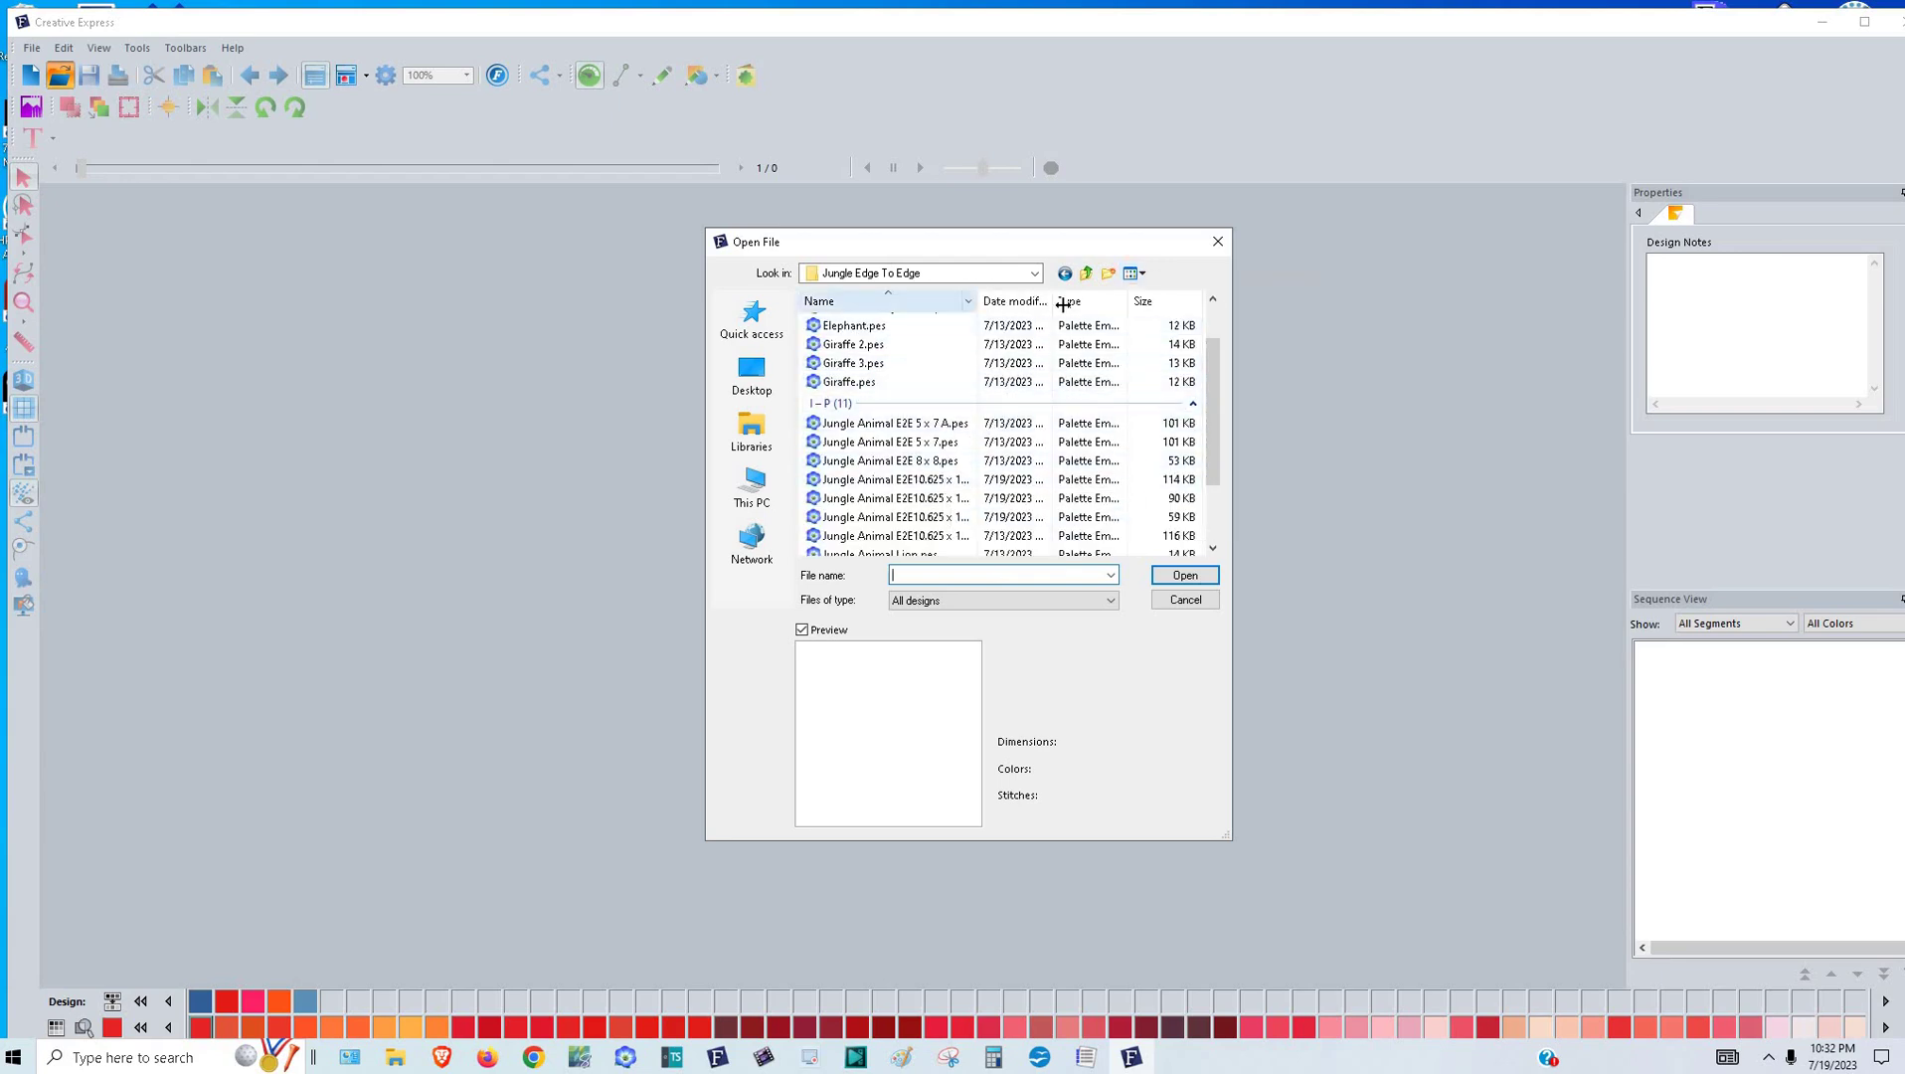
{"action": "mouse_move", "coordinate": [957, 300]}
{"action": "left_mouse_down"}
{"action": "mouse_move", "coordinate": [1014, 303]}
{"action": "mouse_move", "coordinate": [1050, 370]}
{"action": "left_mouse_up"}
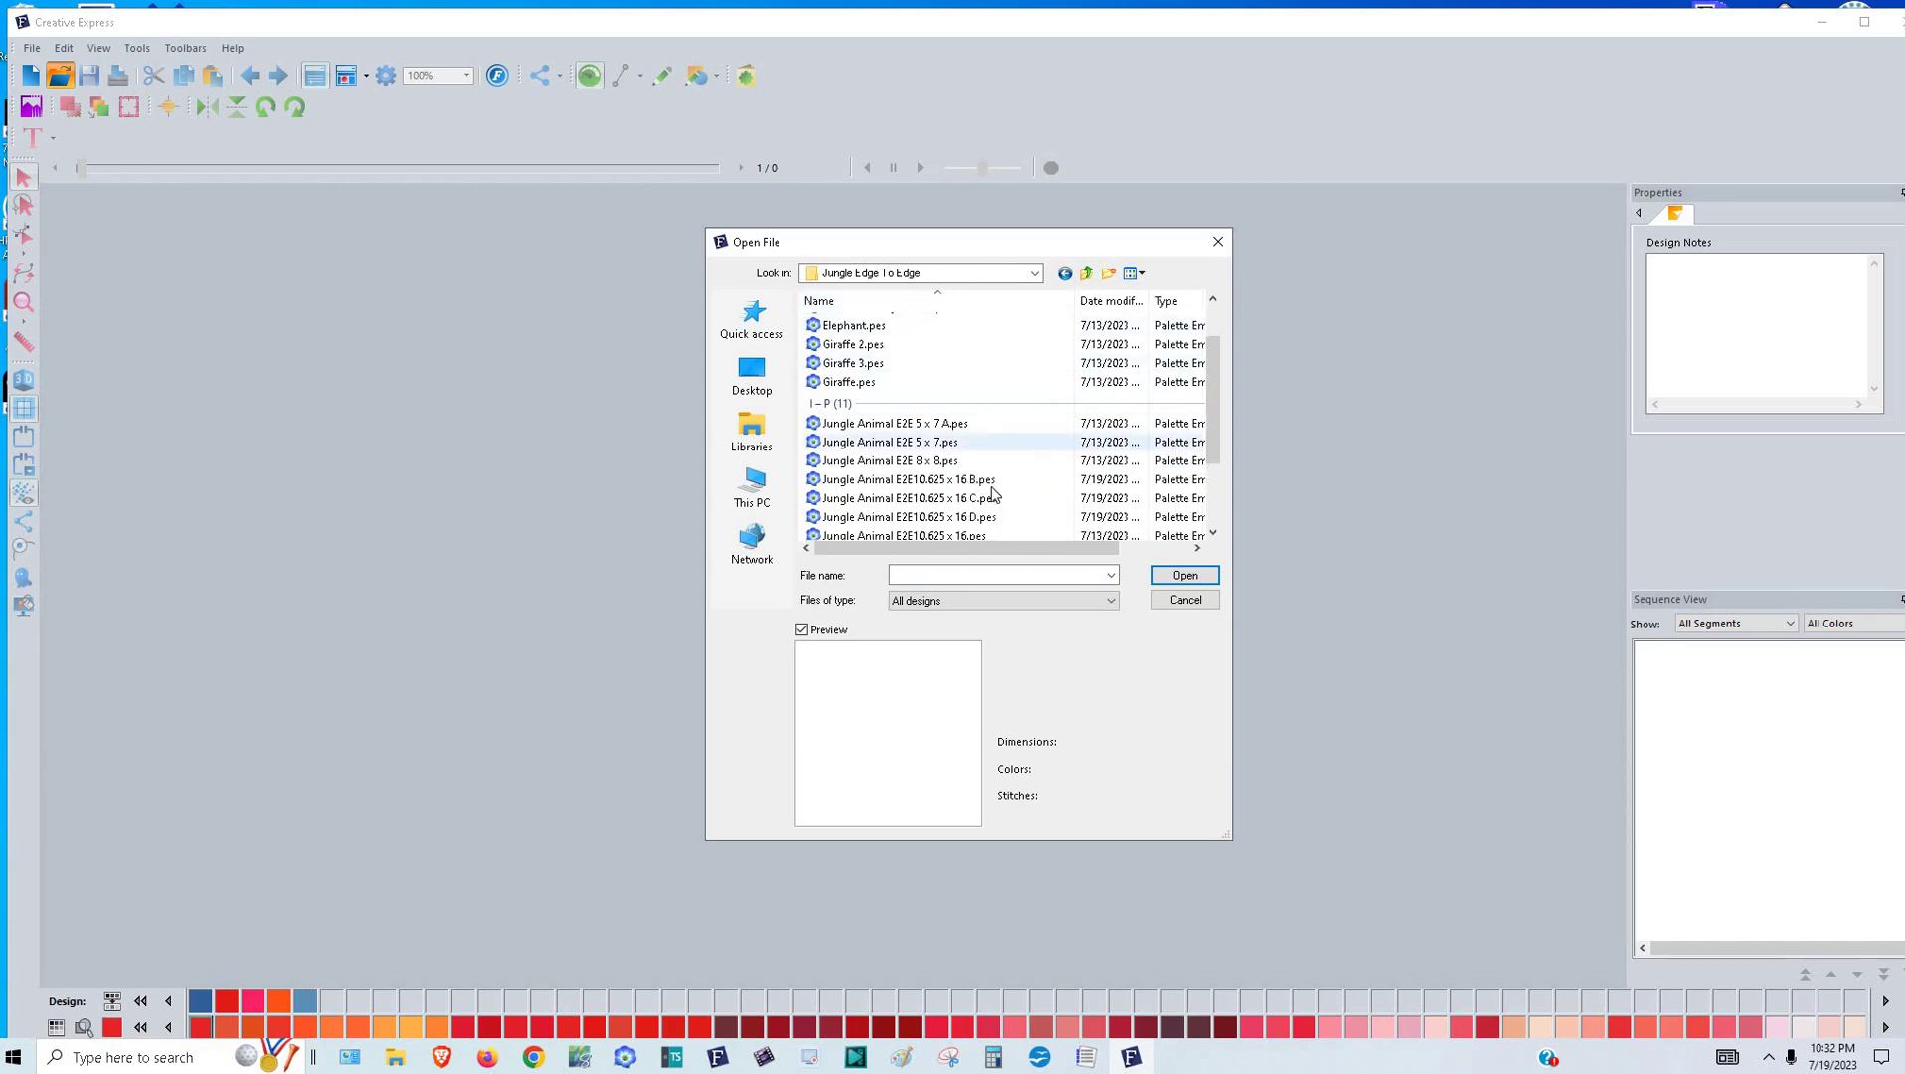
- Open the three designs Jungle Animal E2E10.625 x 16 B.pes, C.pes and D.pes together
{"action": "left_click", "coordinate": [944, 479]}
{"action": "left_click", "coordinate": [994, 516], "text": "shift"}
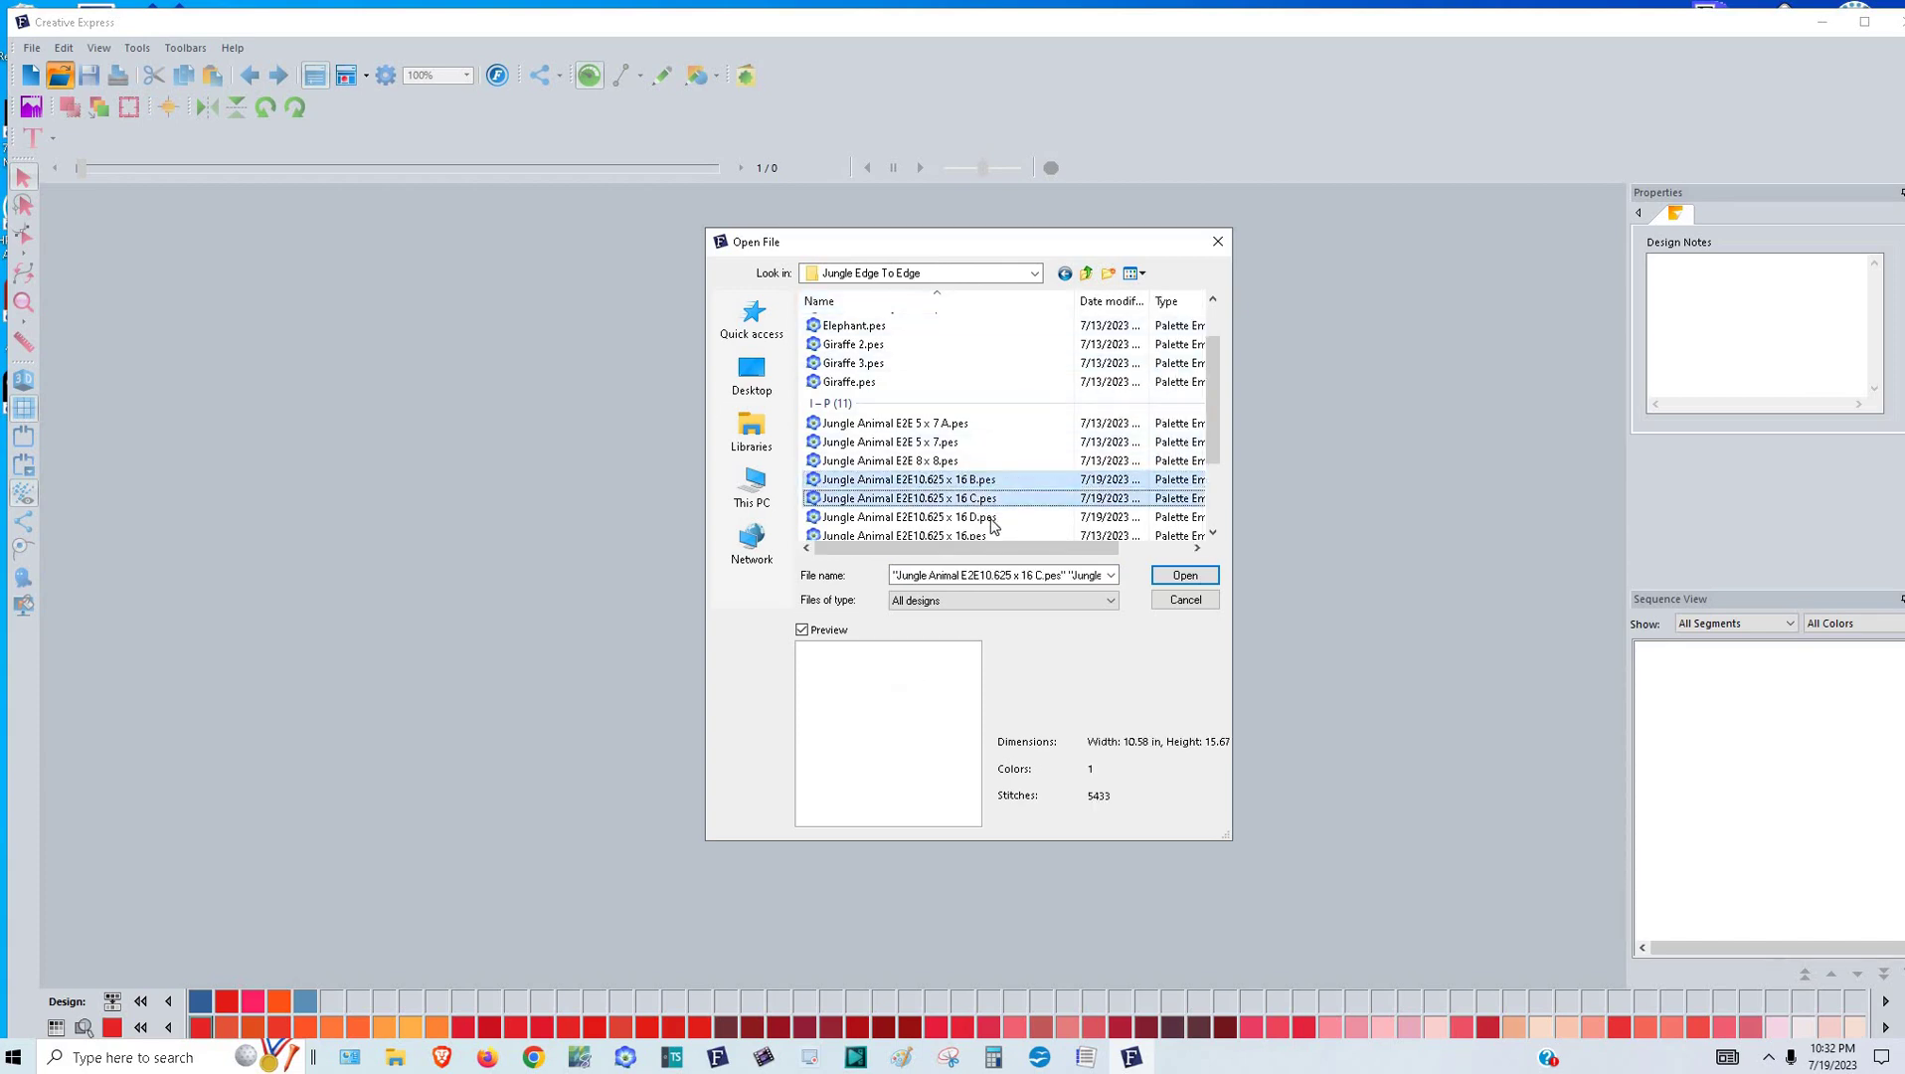
{"action": "left_click", "coordinate": [1185, 576]}
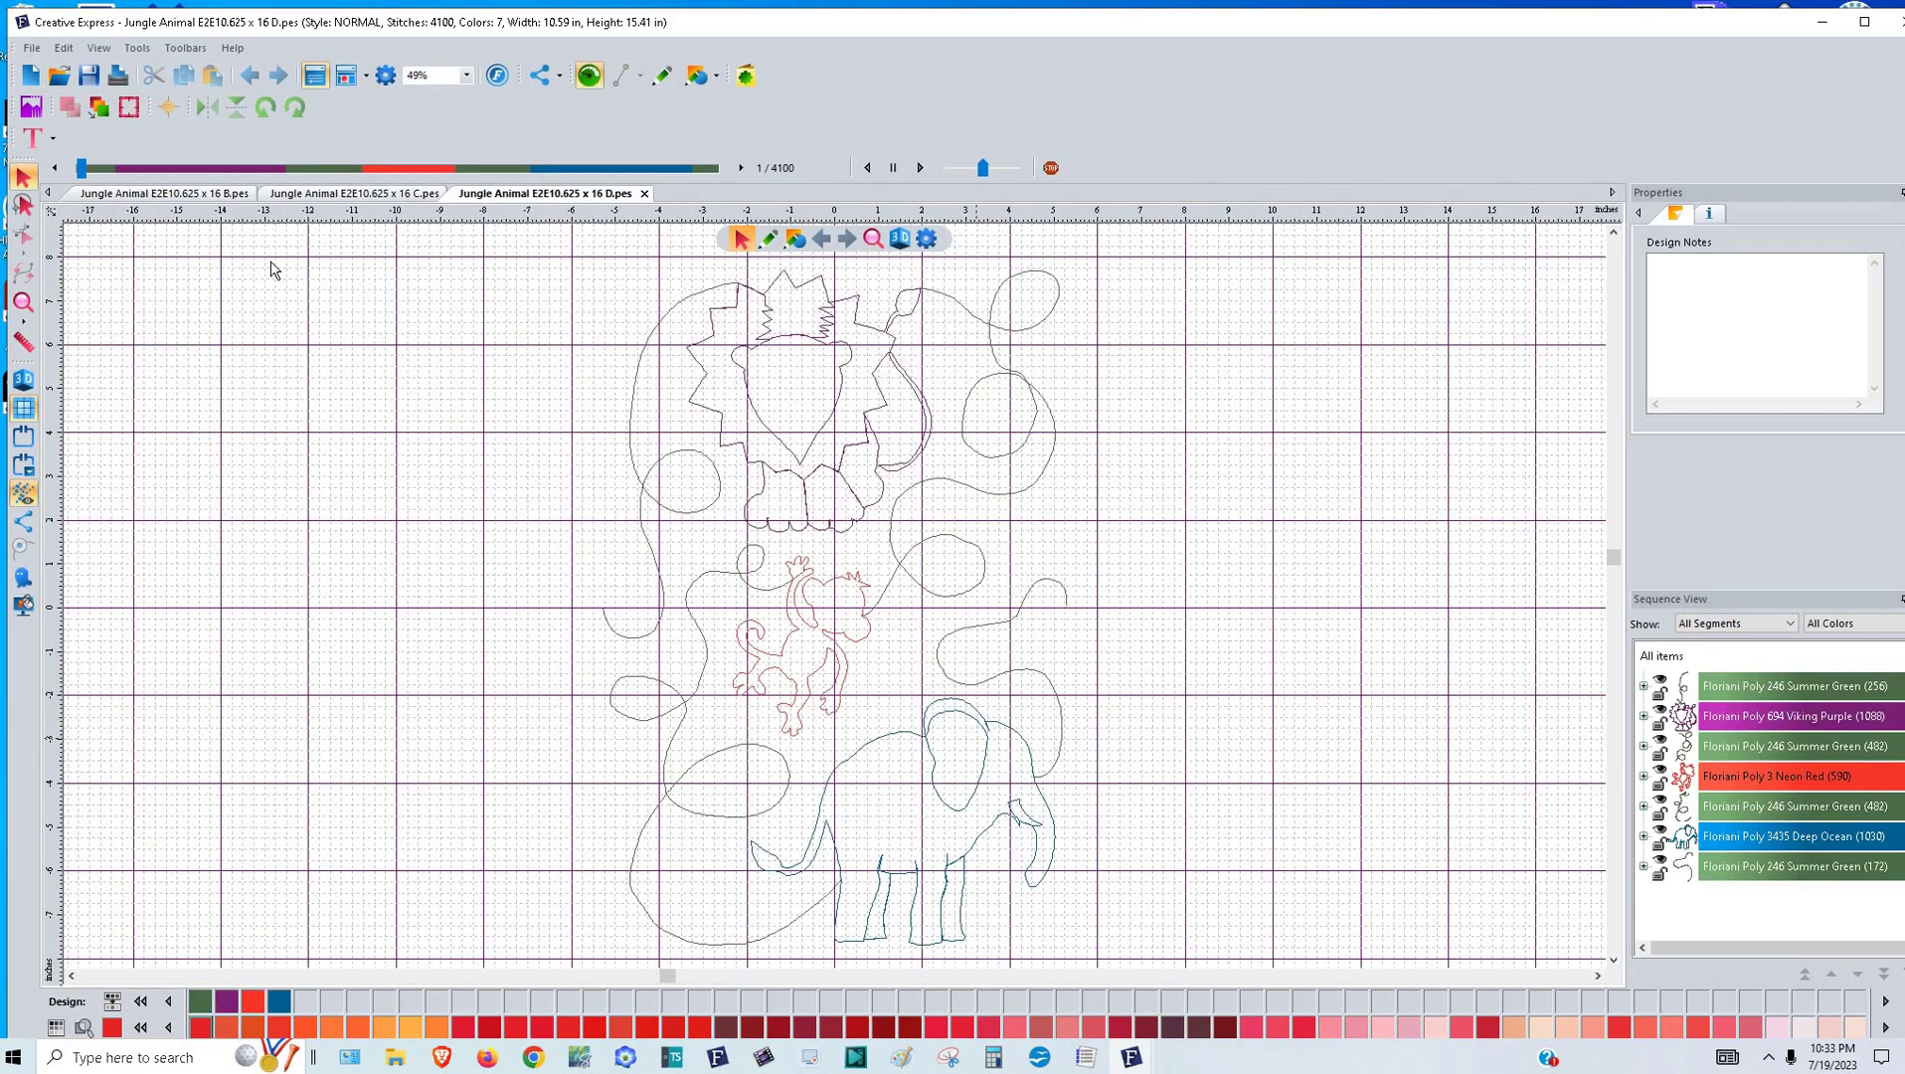
- View the open 10.625 x 16 C design, and make the 10.625 x 16 B design the active one
{"action": "left_click", "coordinate": [365, 196]}
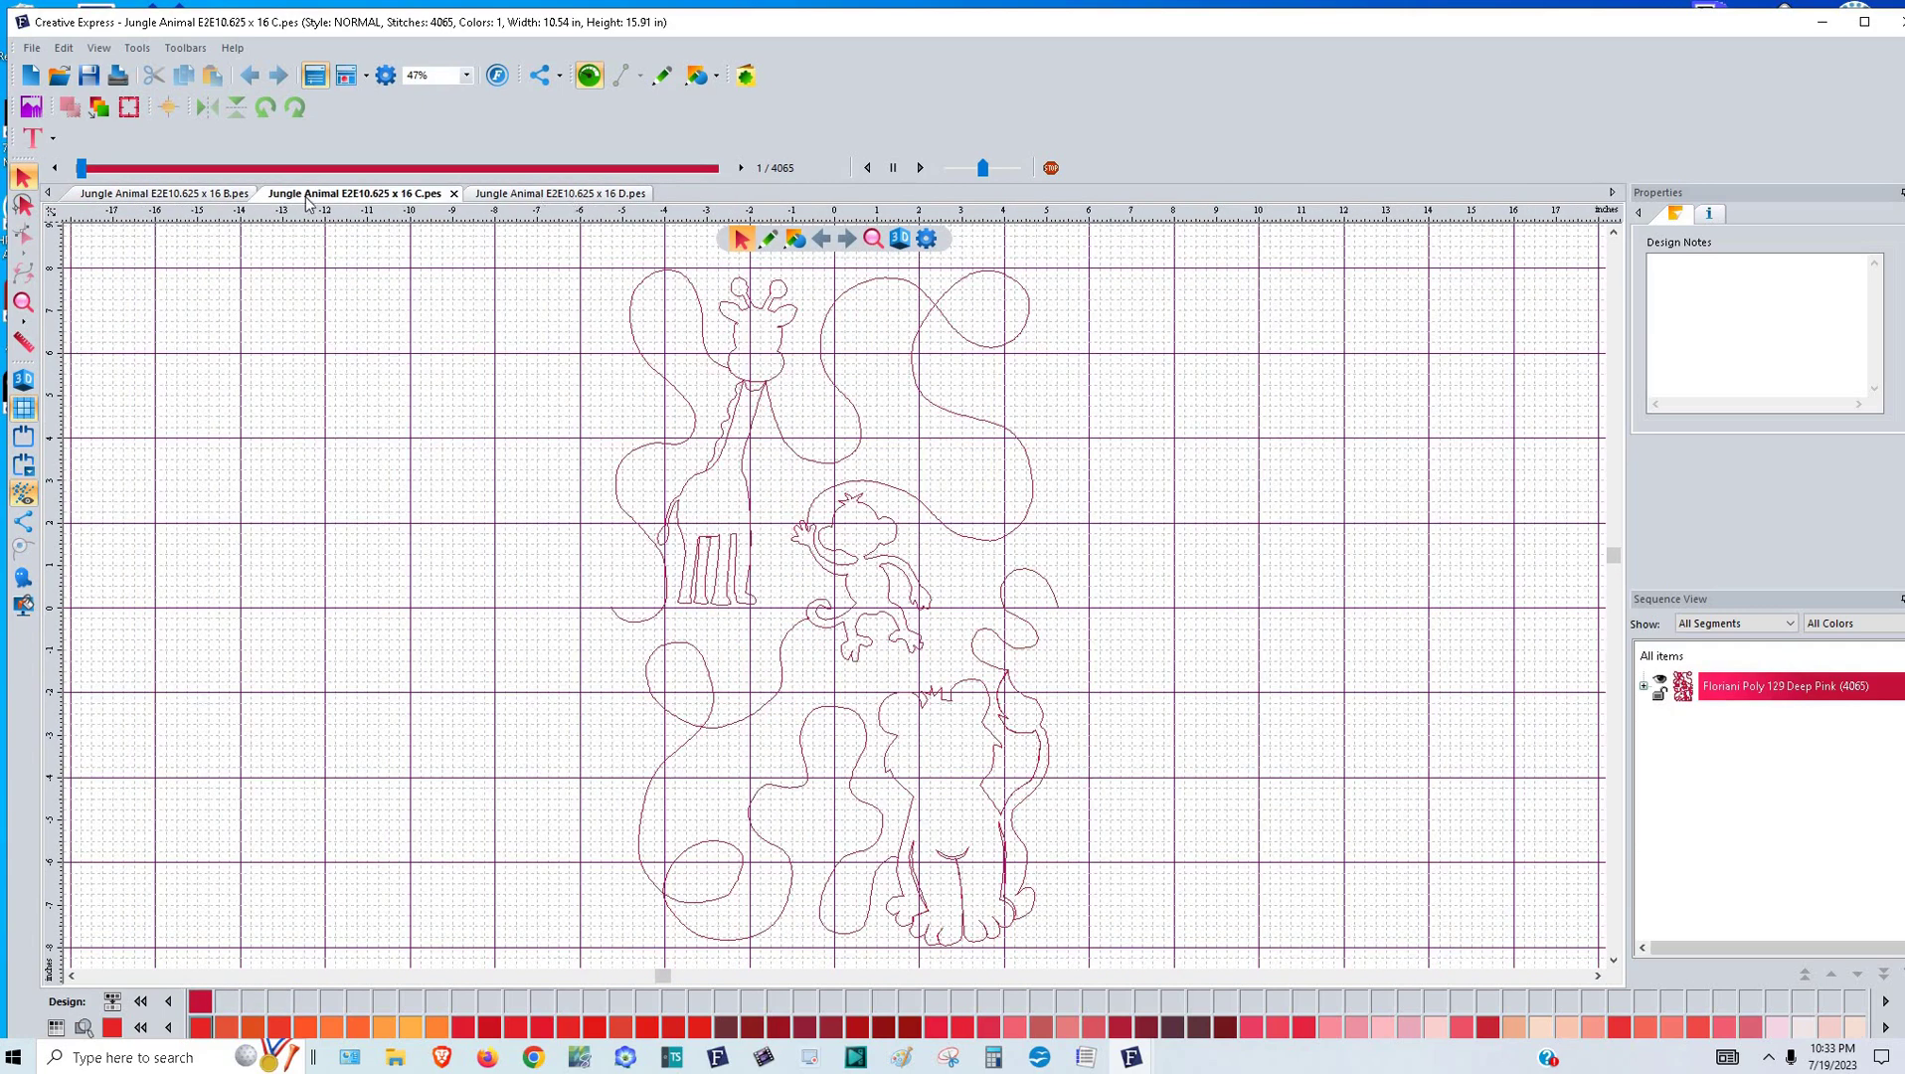
{"action": "key", "text": "ctrl+Tab"}
{"action": "left_click", "coordinate": [167, 195]}
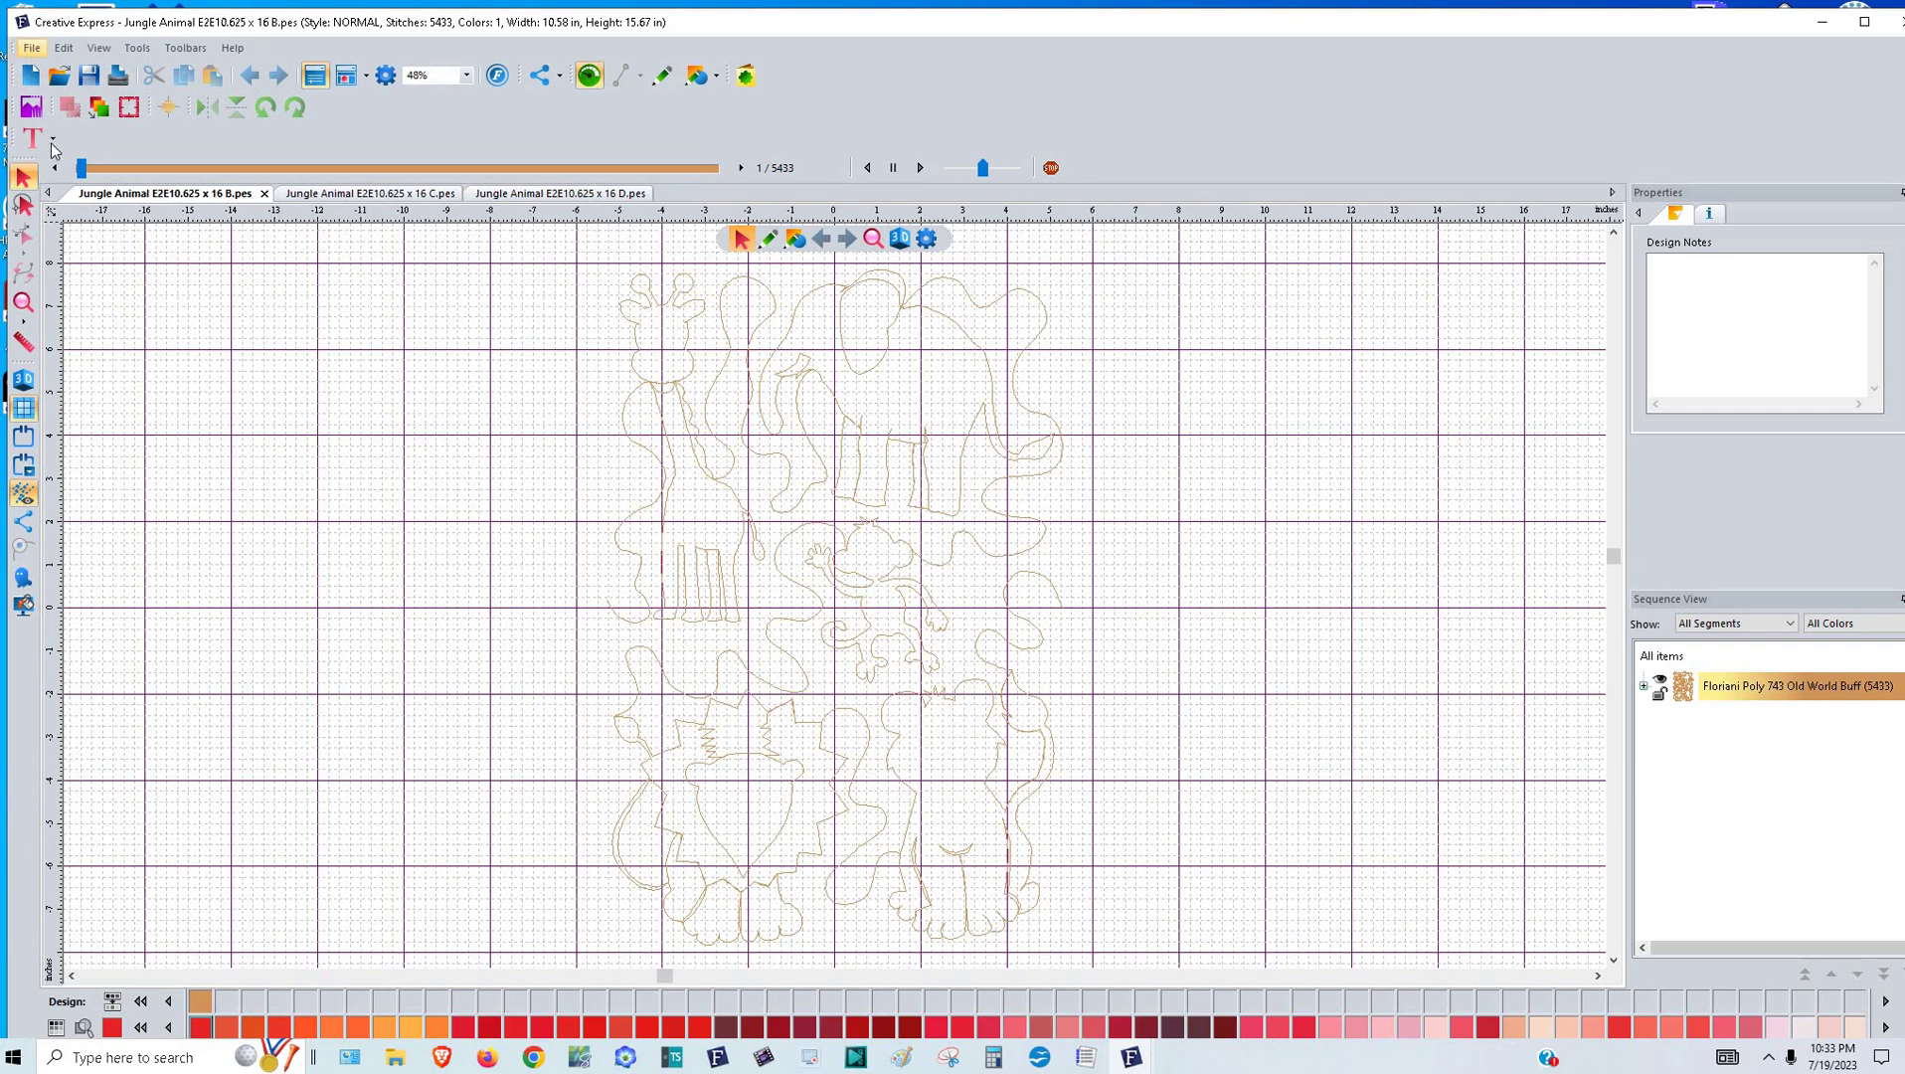
- Save the active 10.625 x 16 B design as a Janome/Elna (JEF) file in the Converted folder
{"action": "key", "text": "alt+f"}
{"action": "key", "text": "Down"}
{"action": "key", "text": "Down"}
{"action": "key", "text": "Down"}
{"action": "key", "text": "Return"}
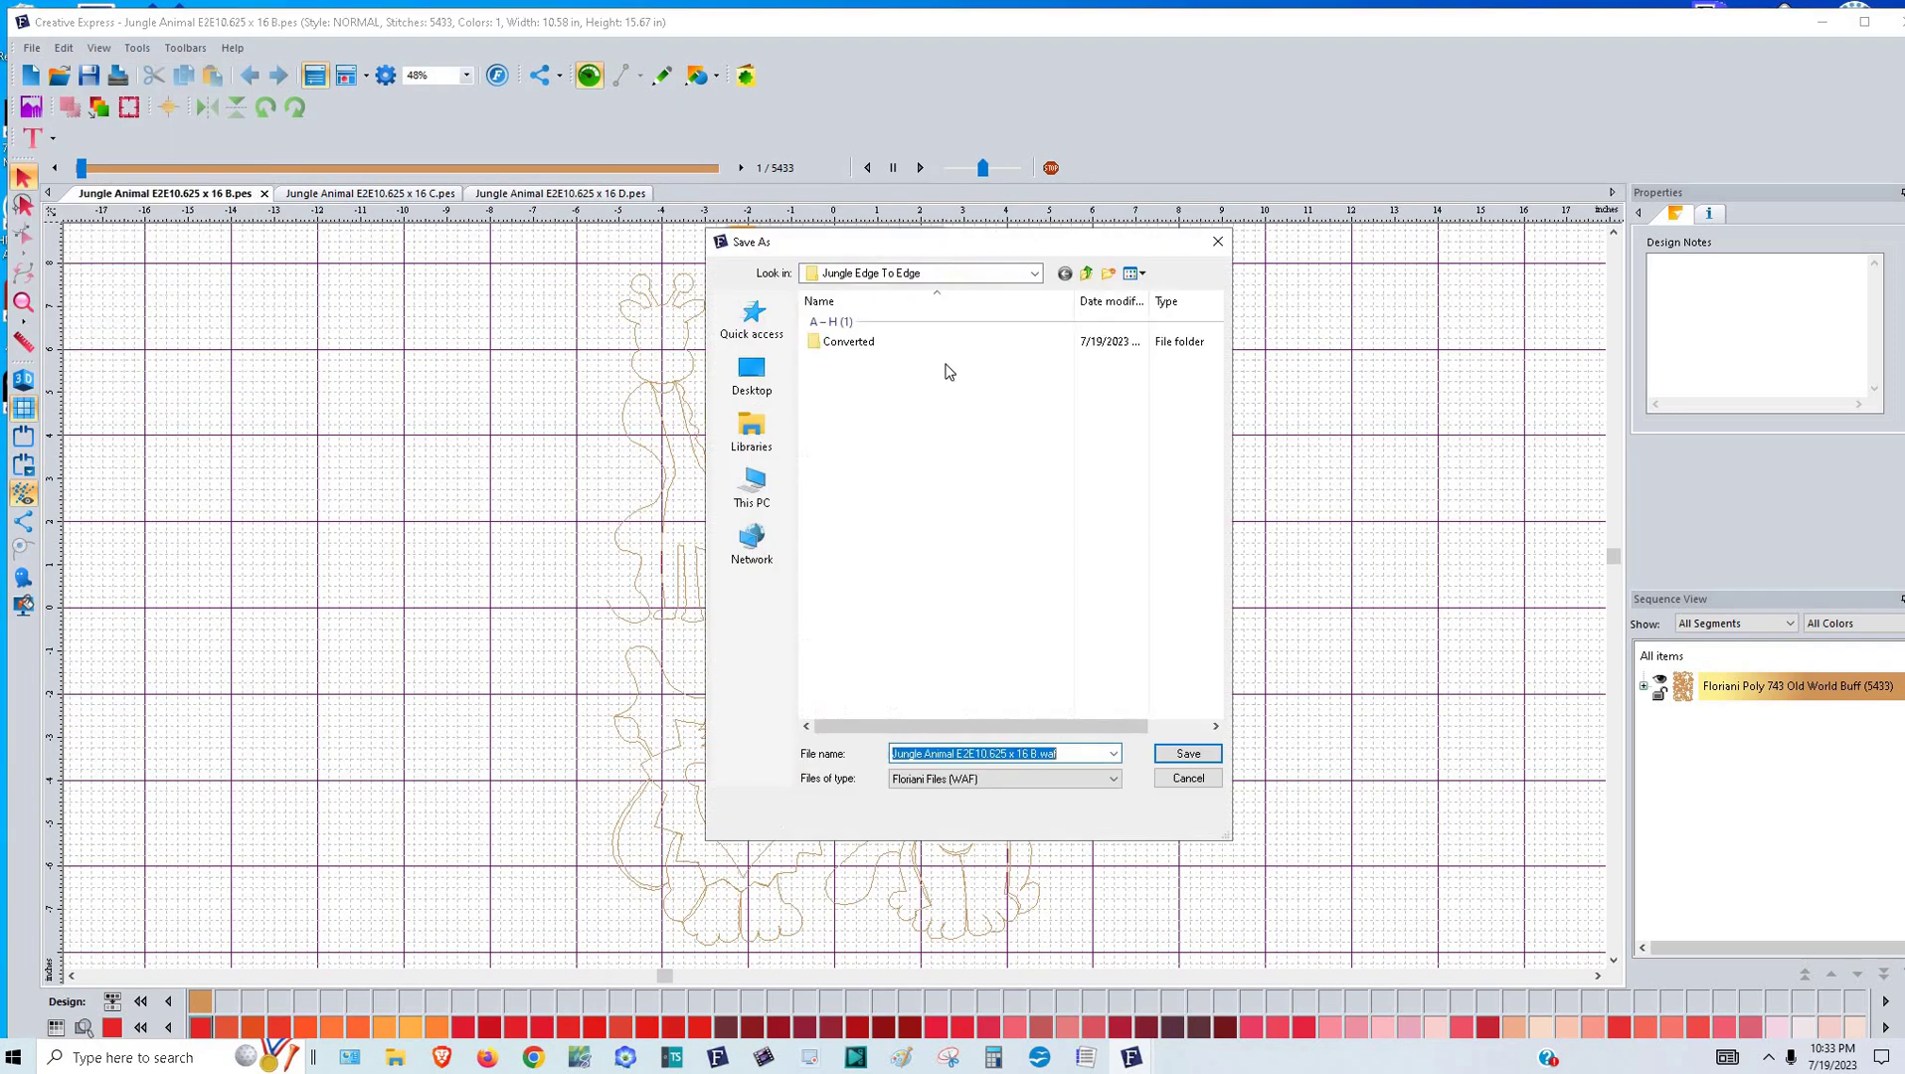
{"action": "left_click", "coordinate": [987, 779]}
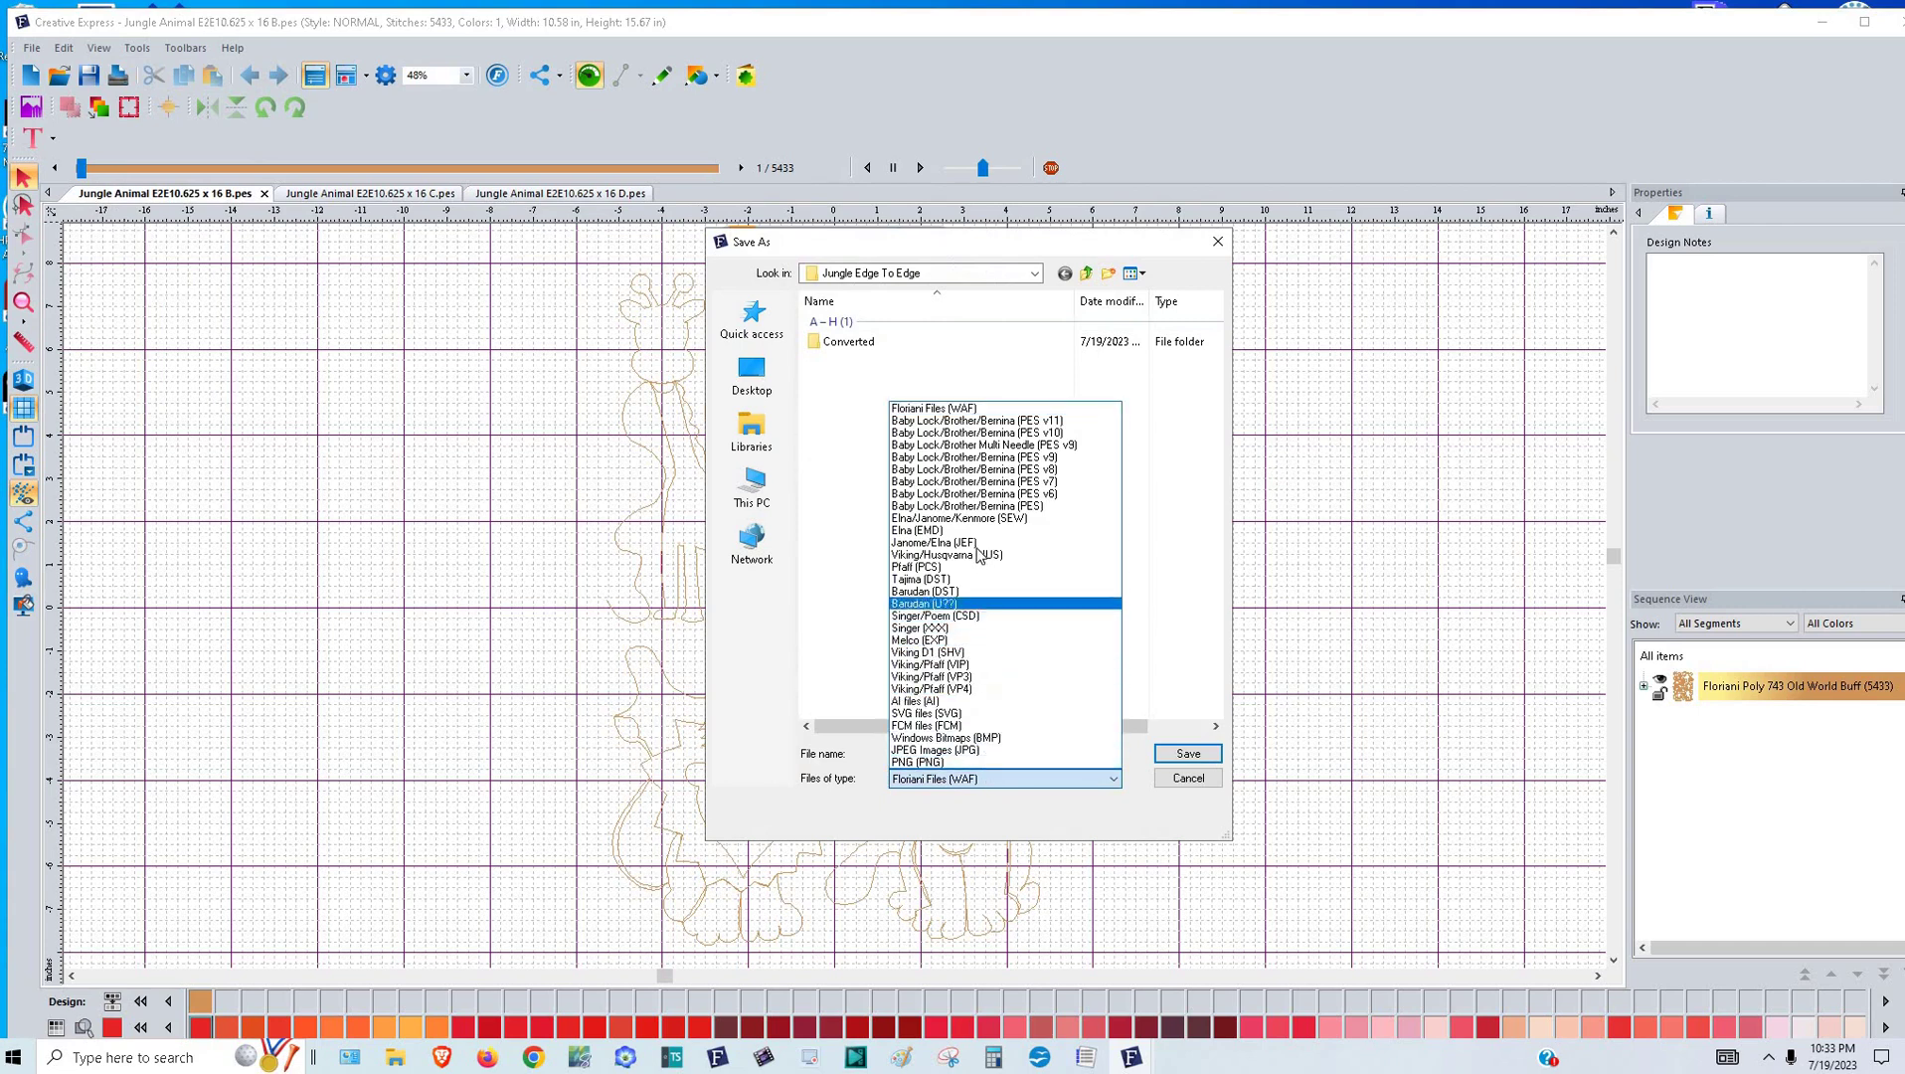
{"action": "left_click", "coordinate": [974, 543]}
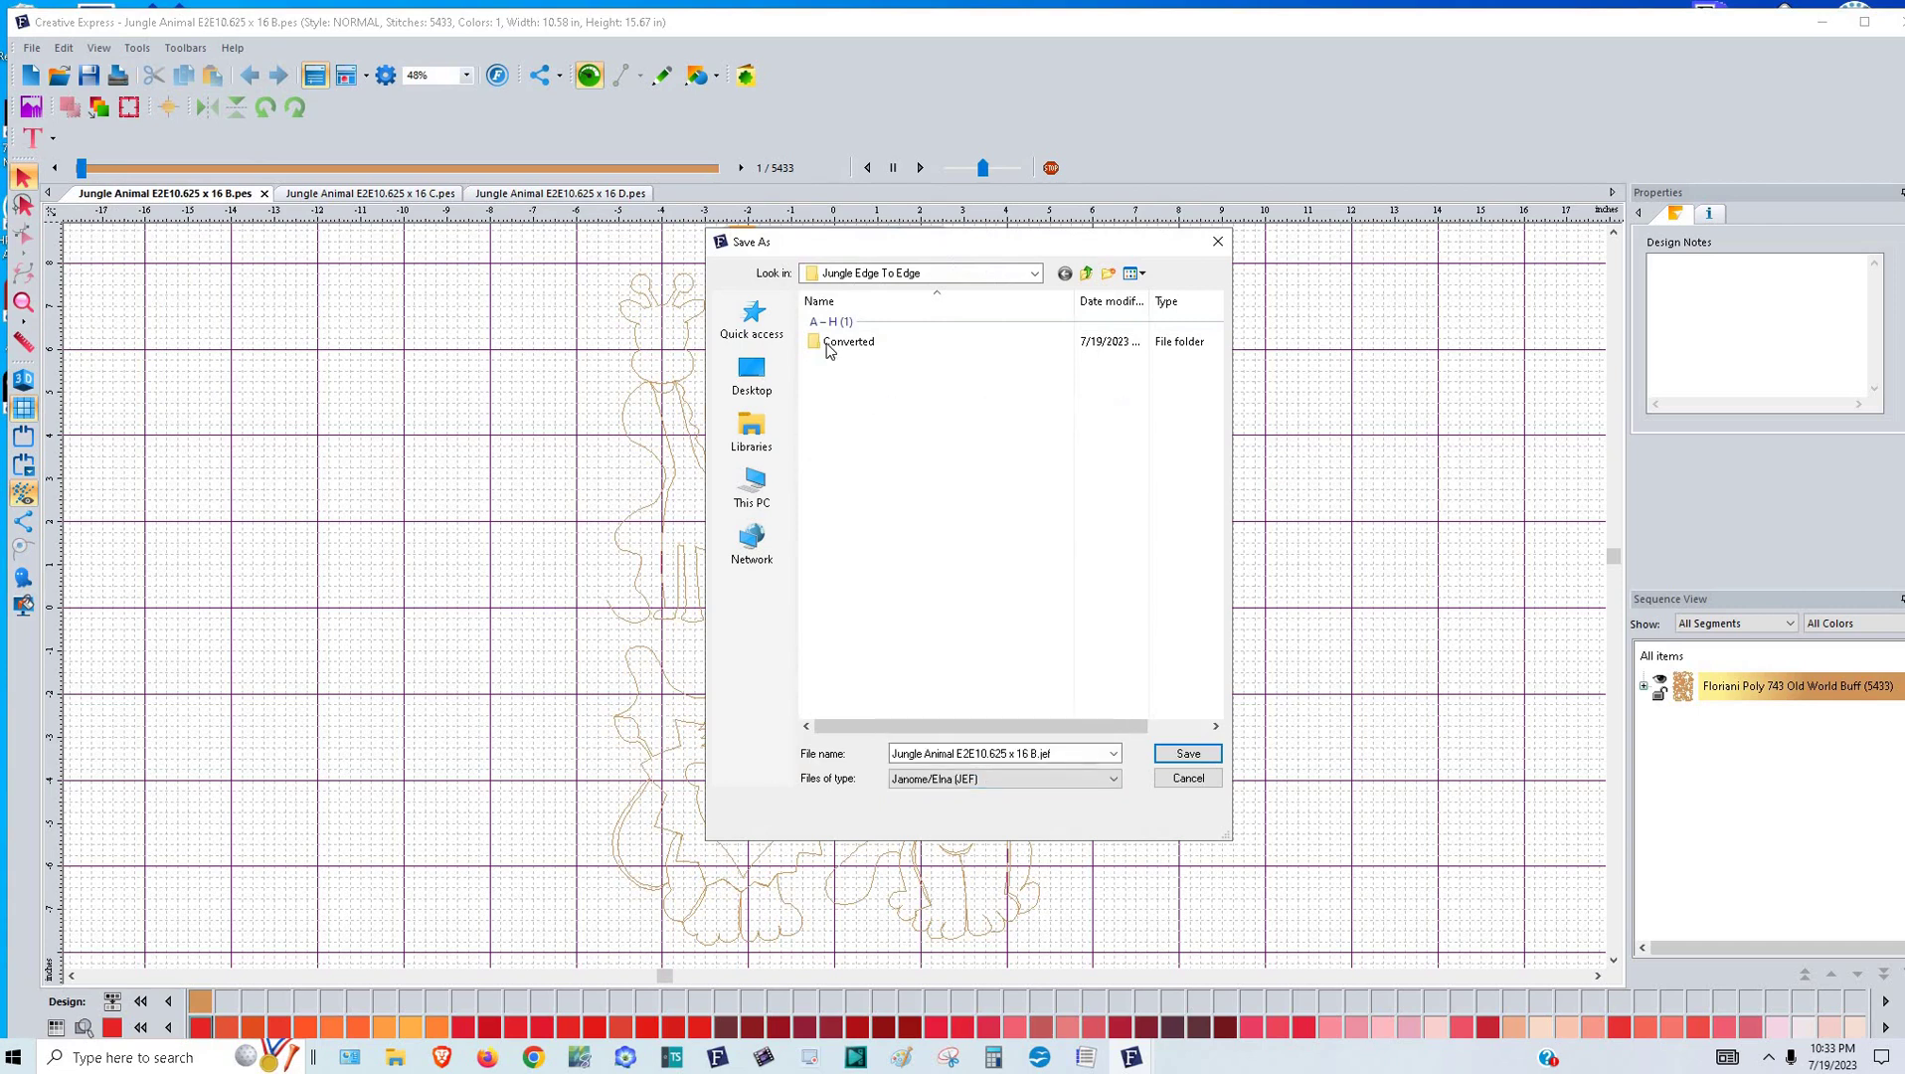
{"action": "double_click", "coordinate": [829, 350]}
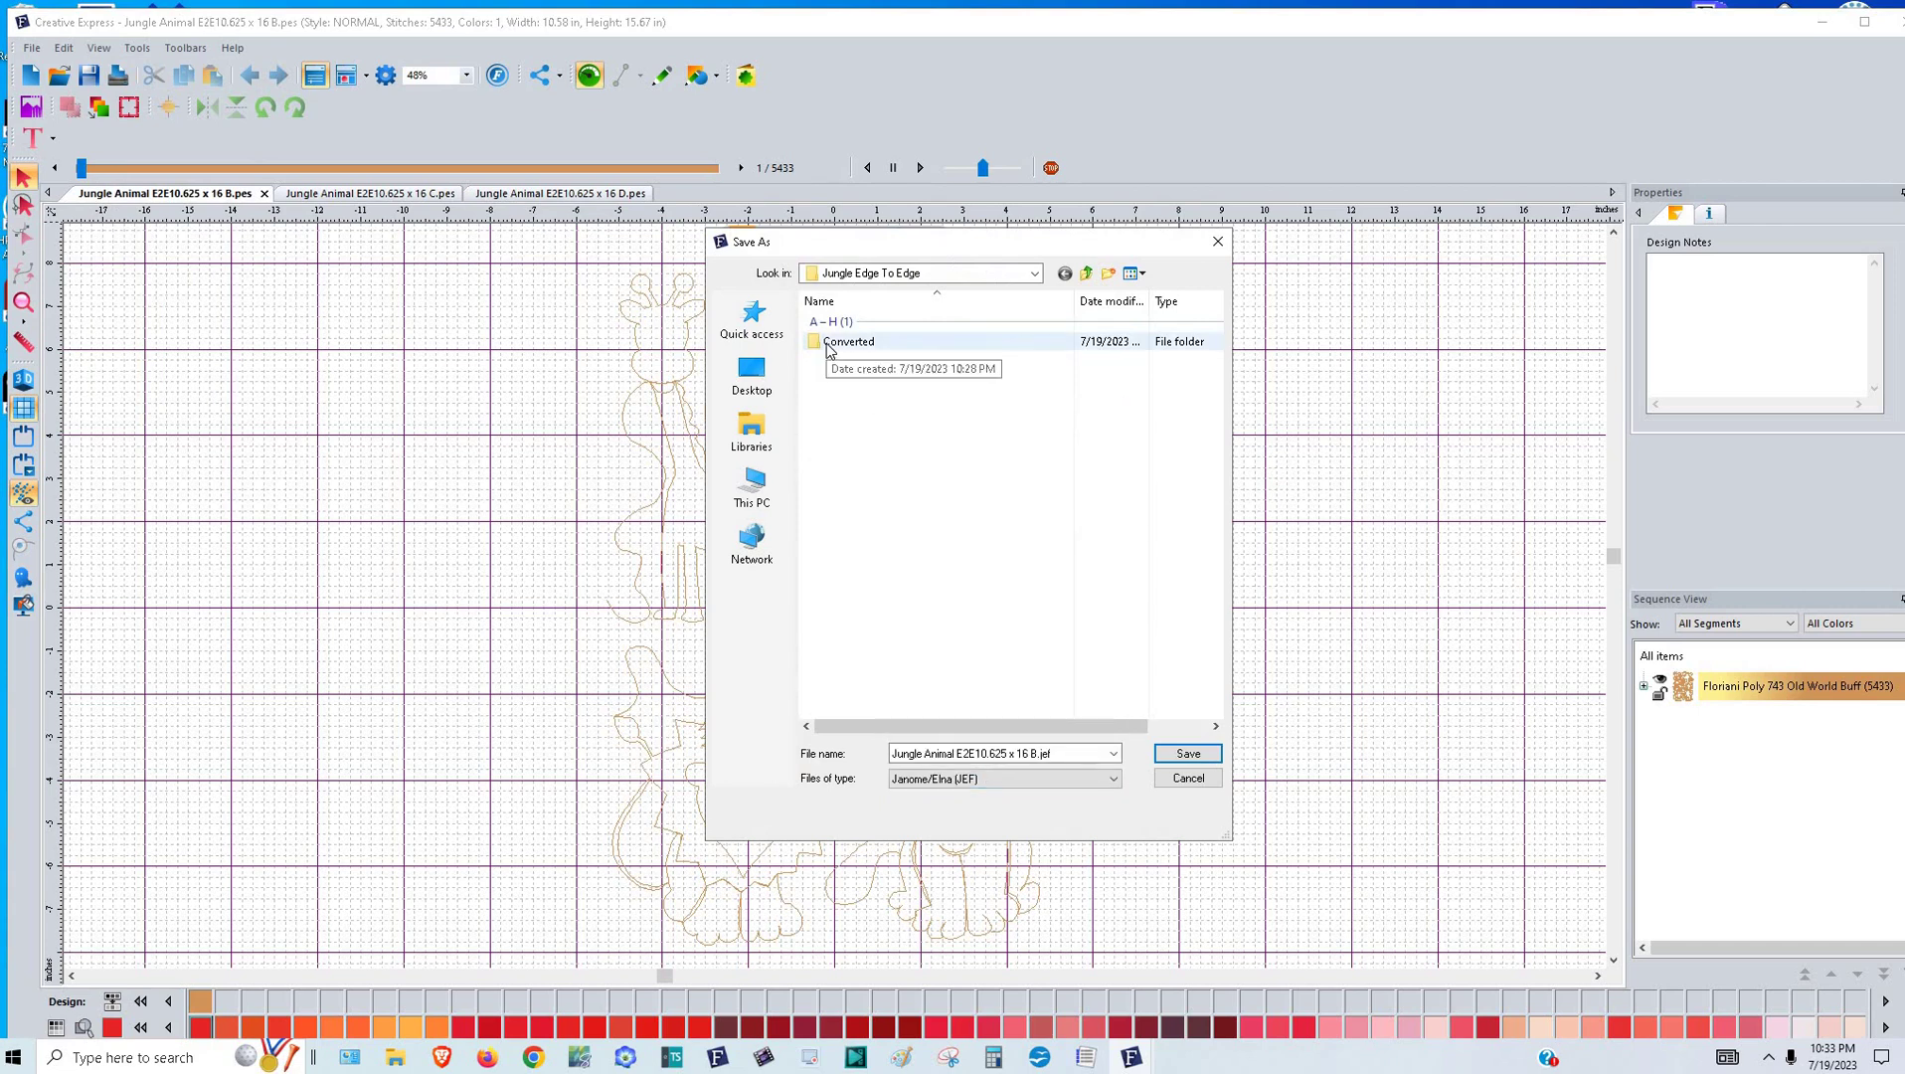
{"action": "left_click", "coordinate": [1188, 754]}
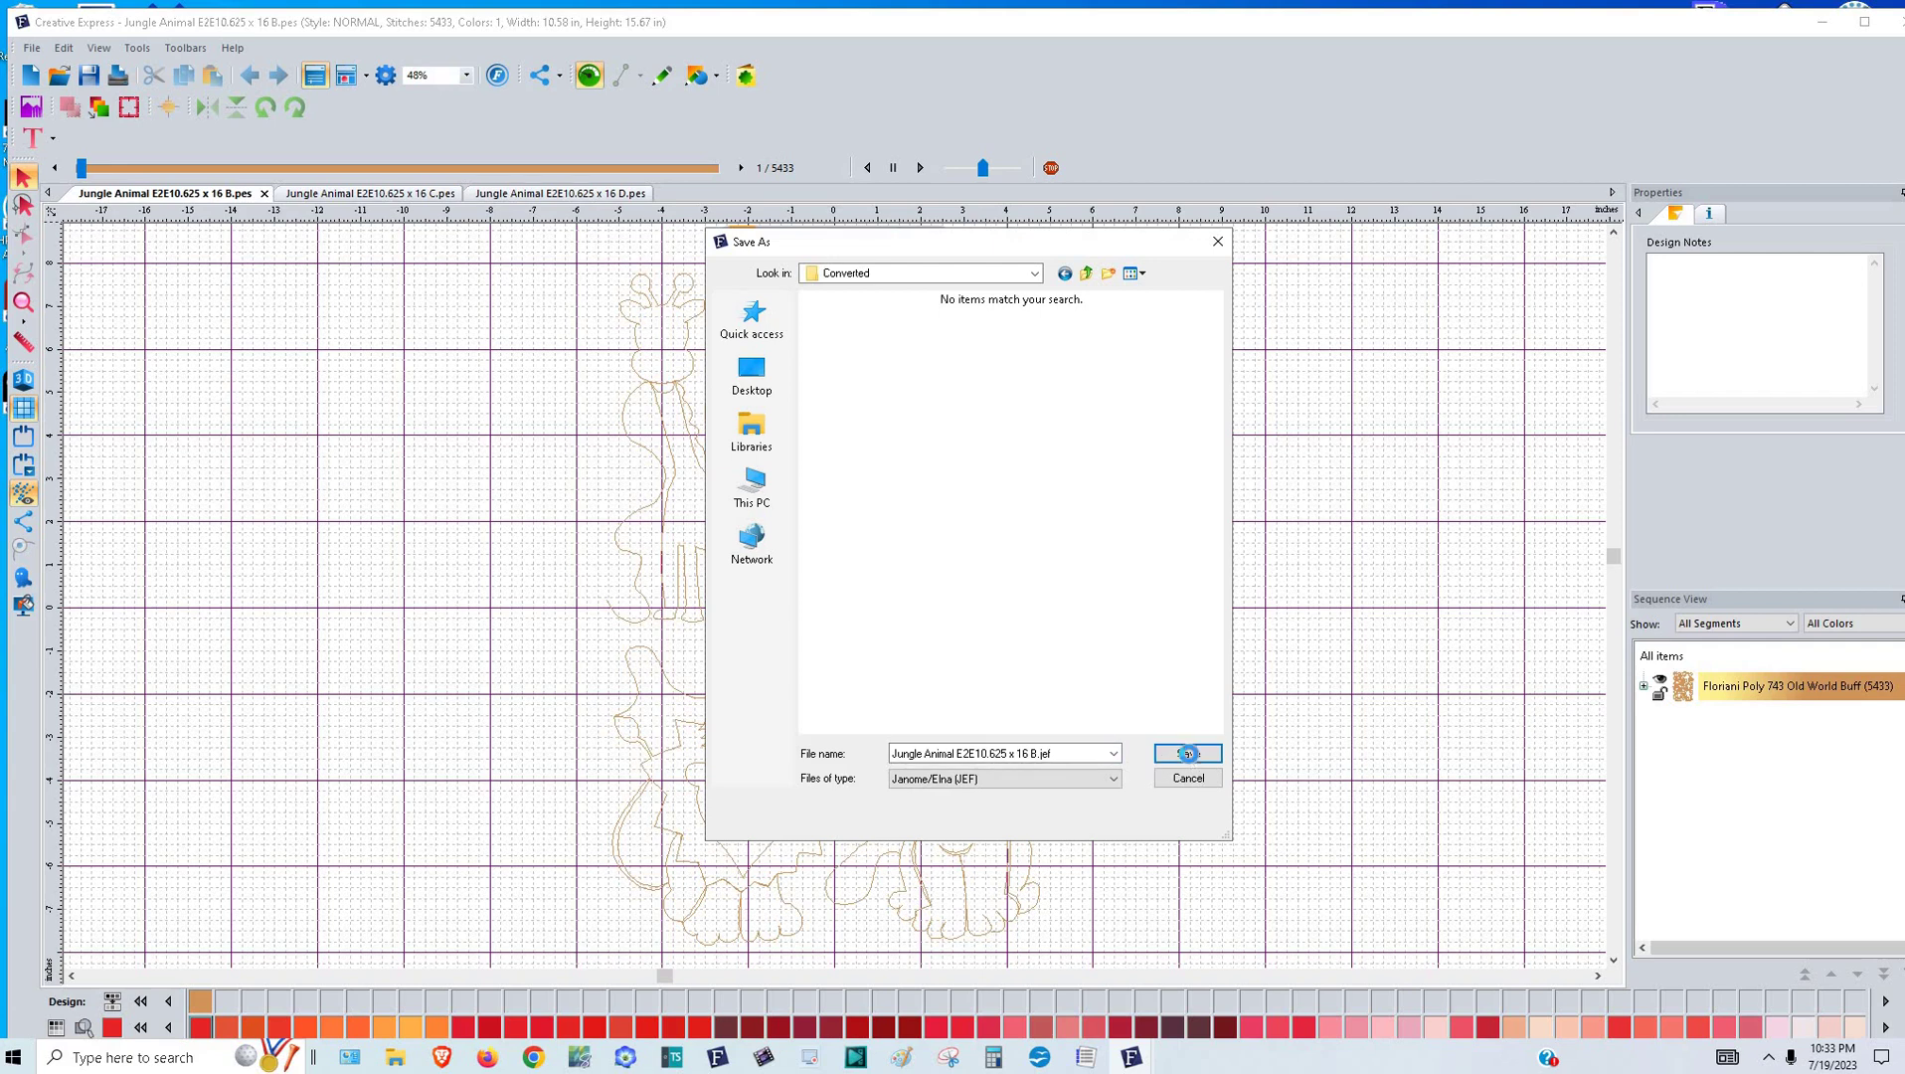
- Make the 10.625 x 16 C design active and save it as a Janome/Elna (JEF) file in the Converted folder
{"action": "left_click", "coordinate": [370, 193]}
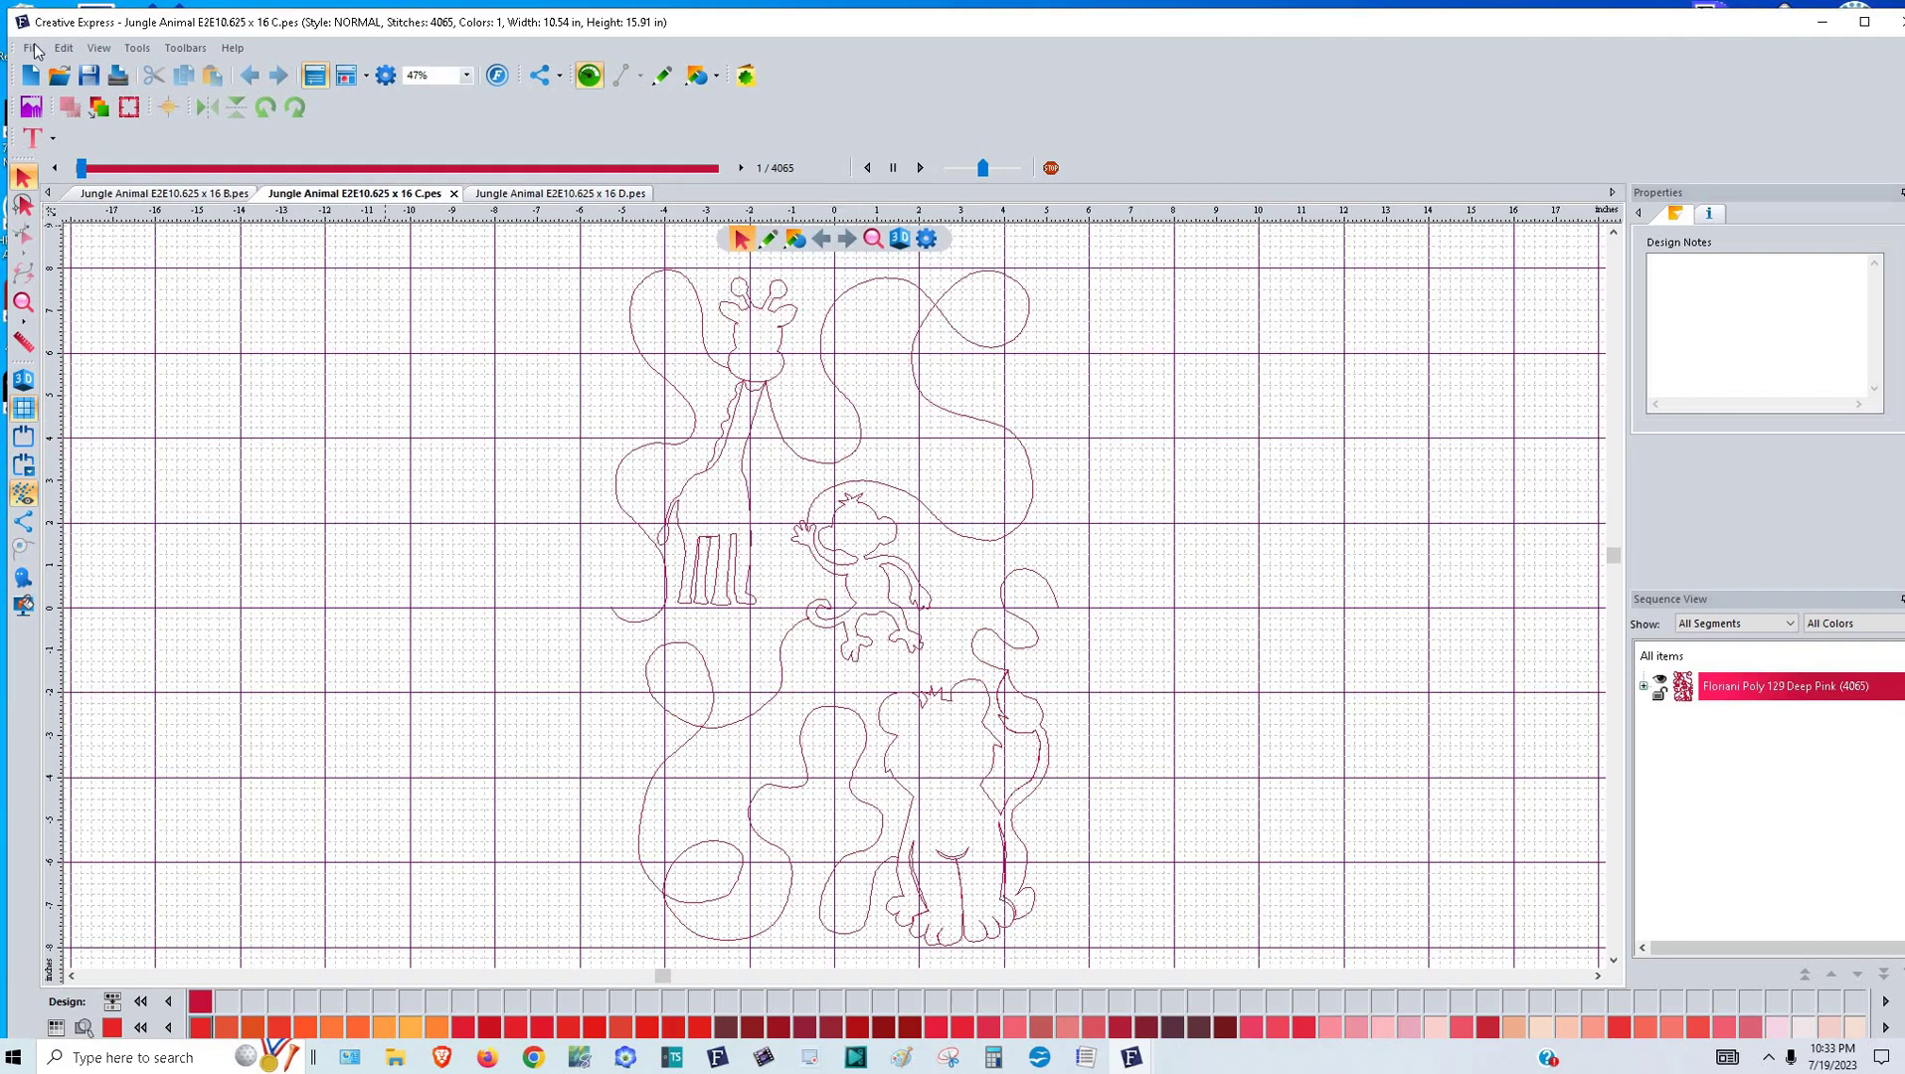
{"action": "left_click", "coordinate": [33, 48]}
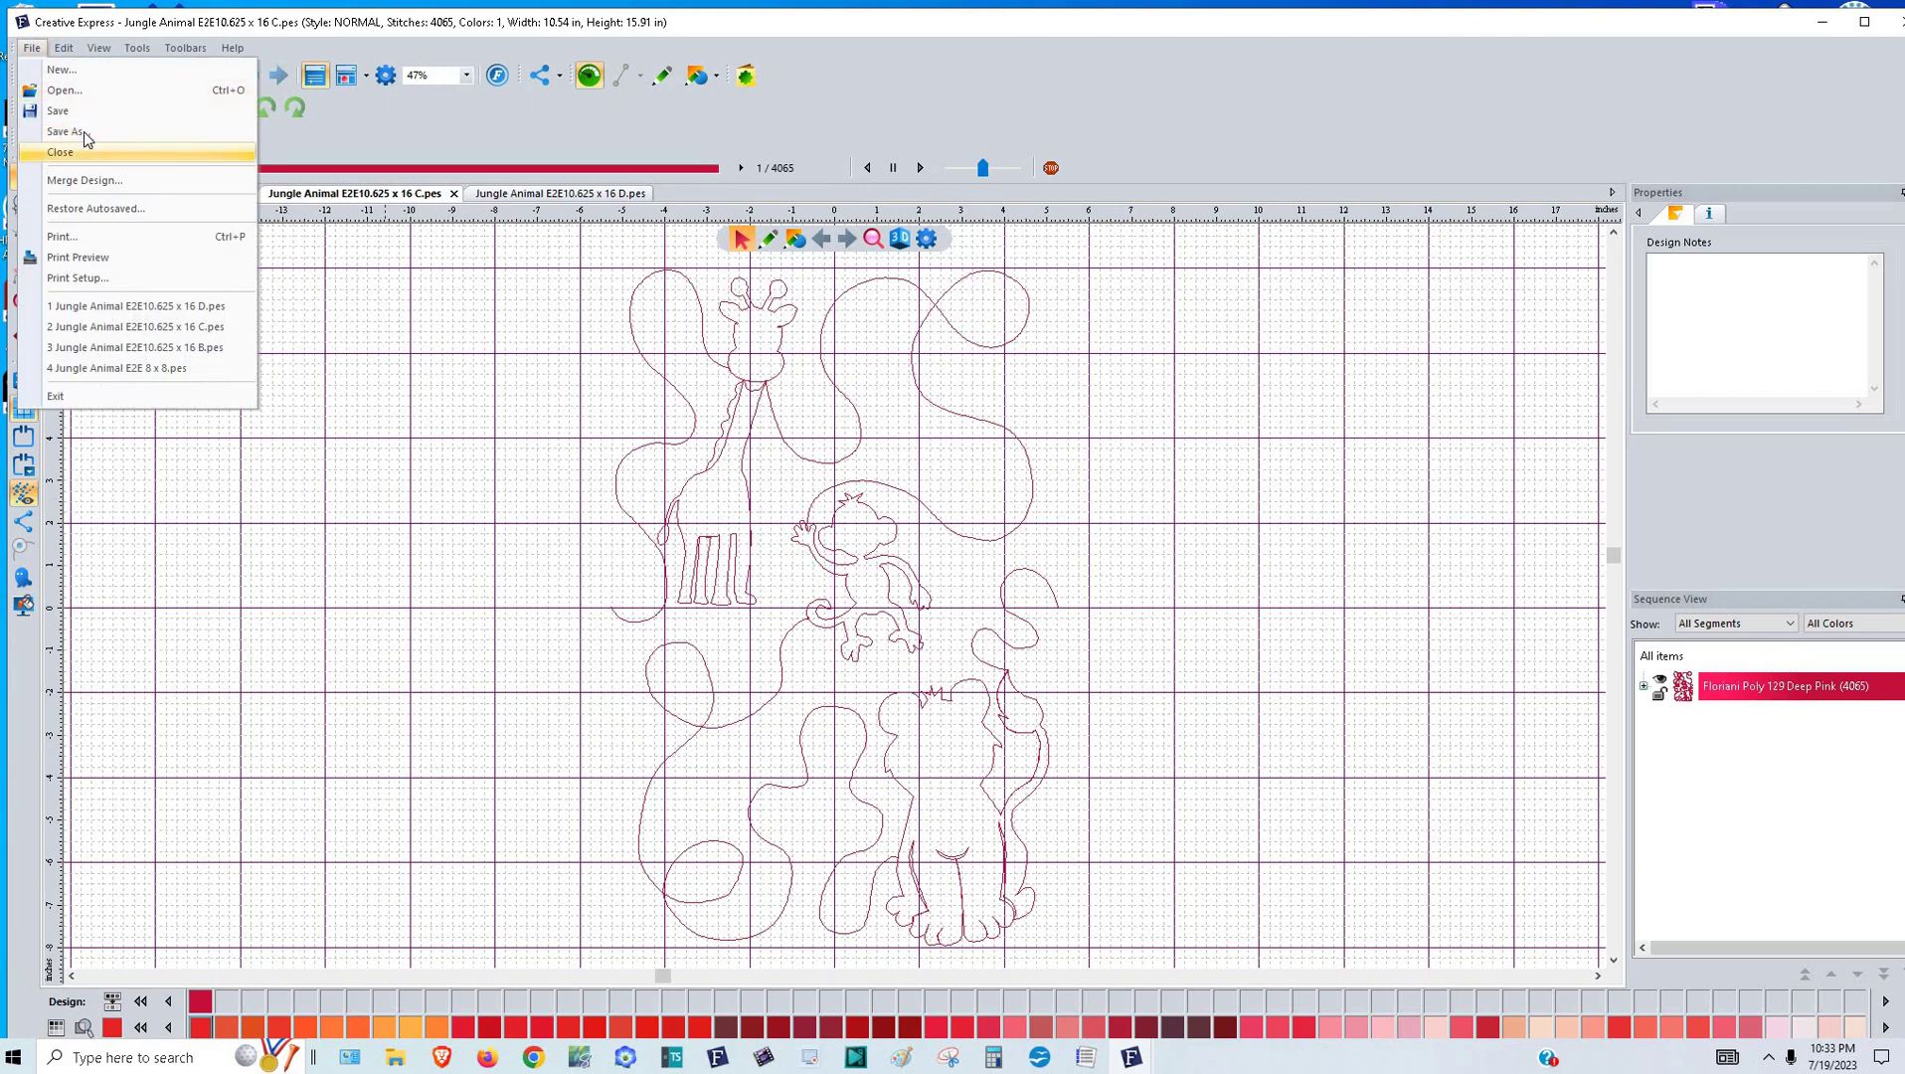
{"action": "left_click", "coordinate": [83, 132]}
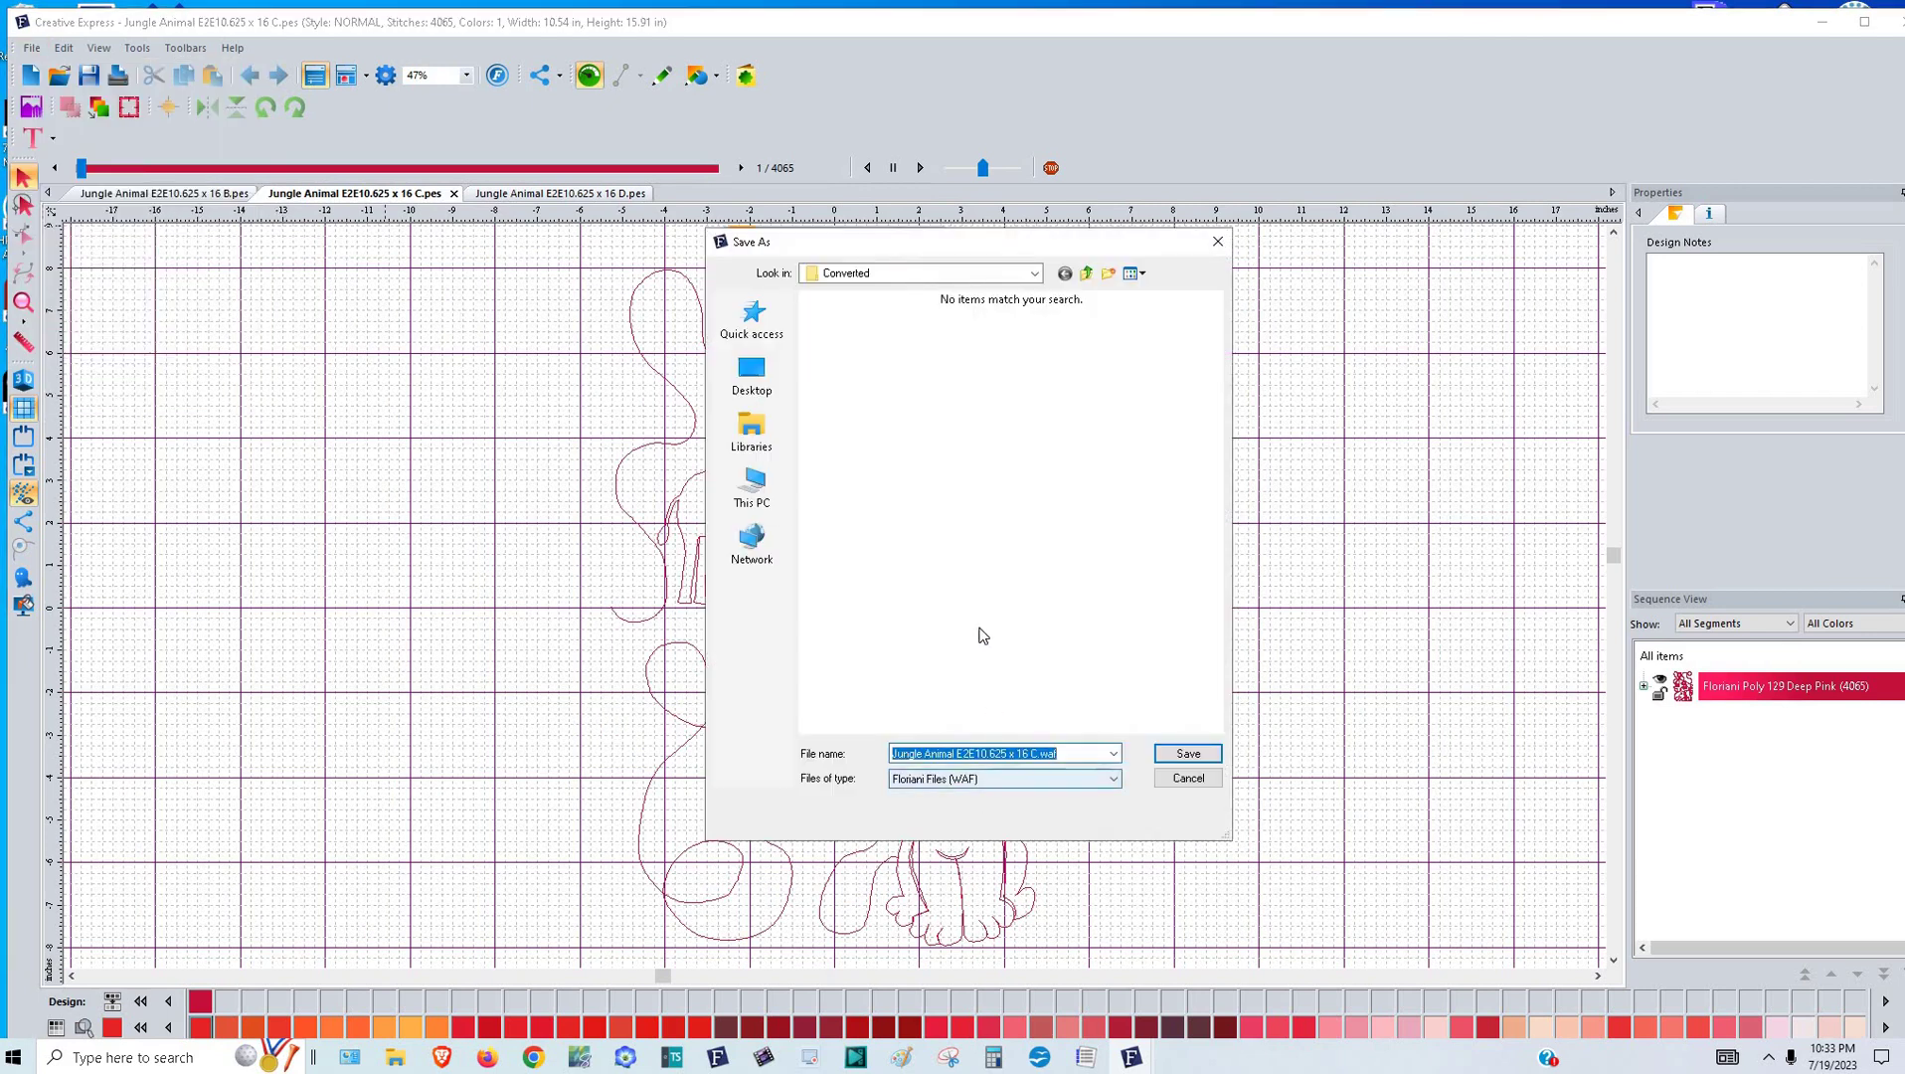
{"action": "left_click", "coordinate": [1114, 779]}
{"action": "left_click", "coordinate": [995, 541]}
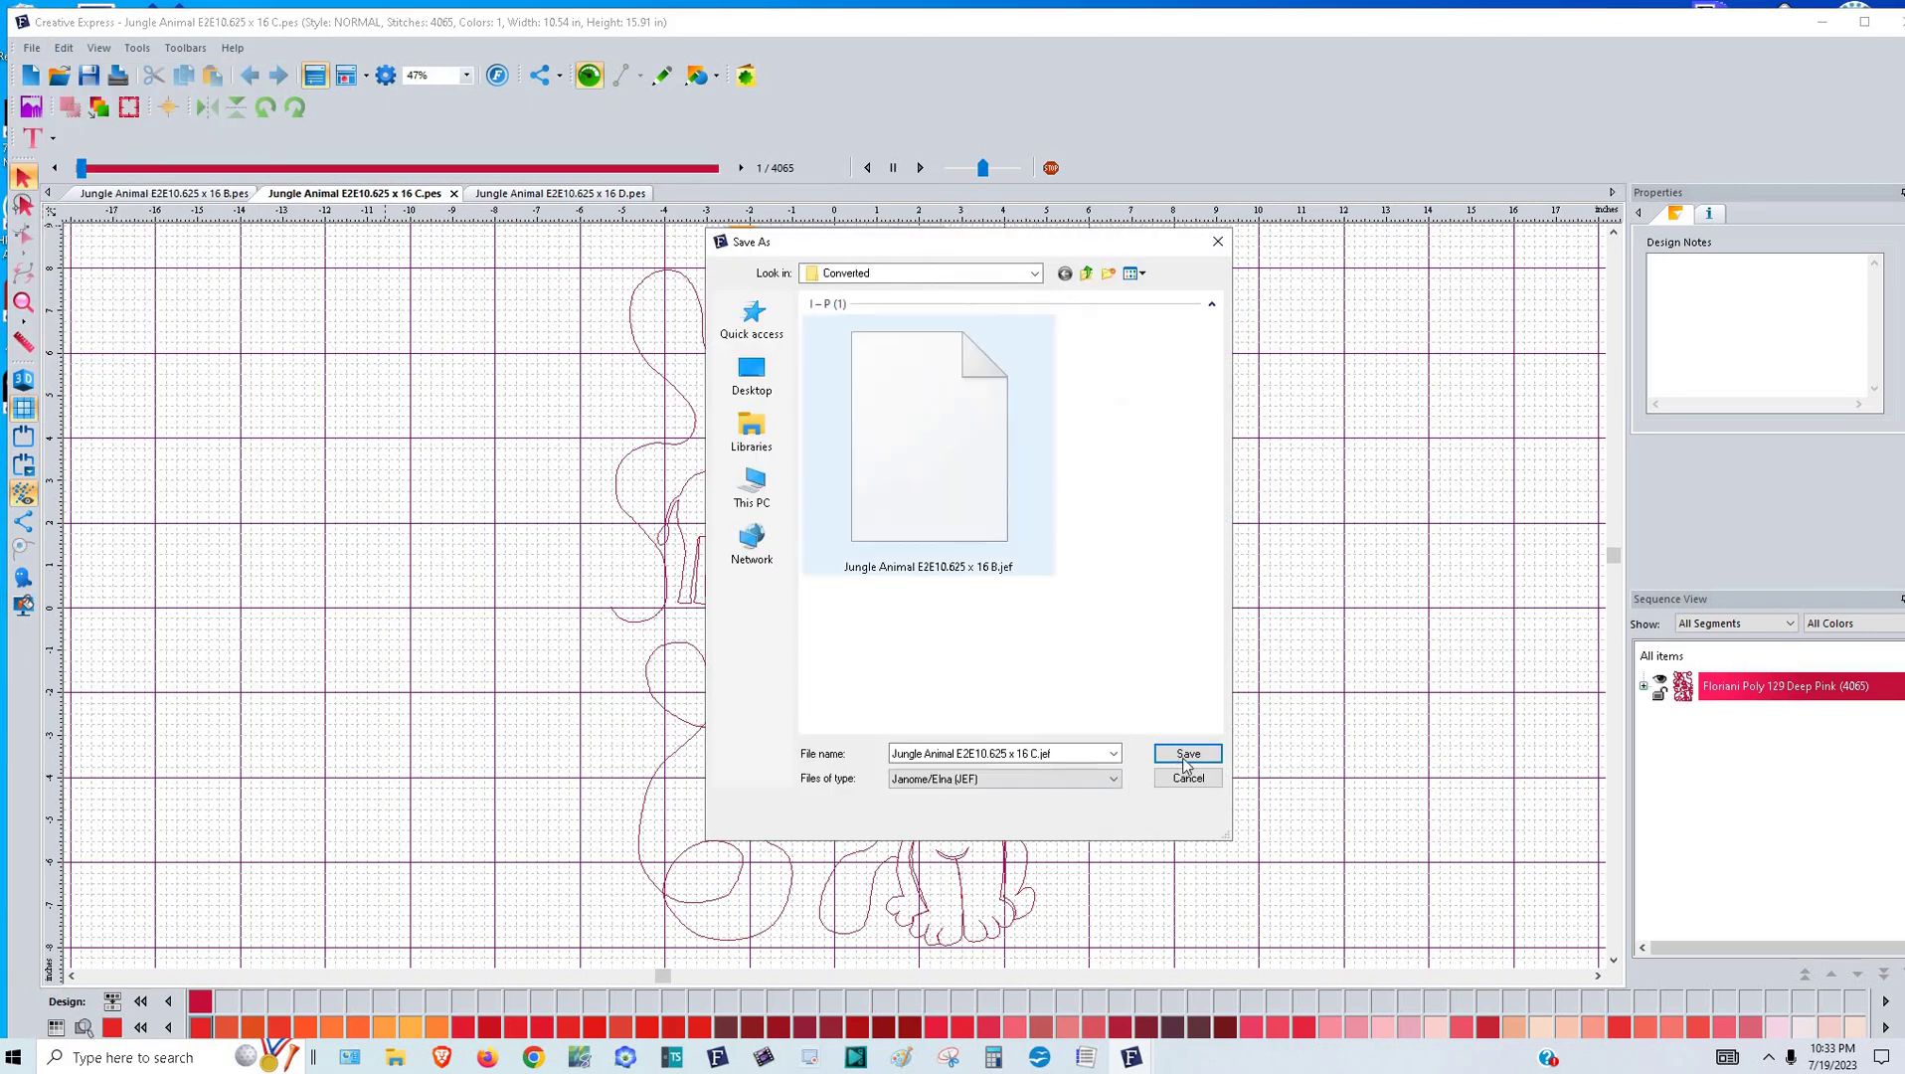
{"action": "left_click", "coordinate": [1187, 756]}
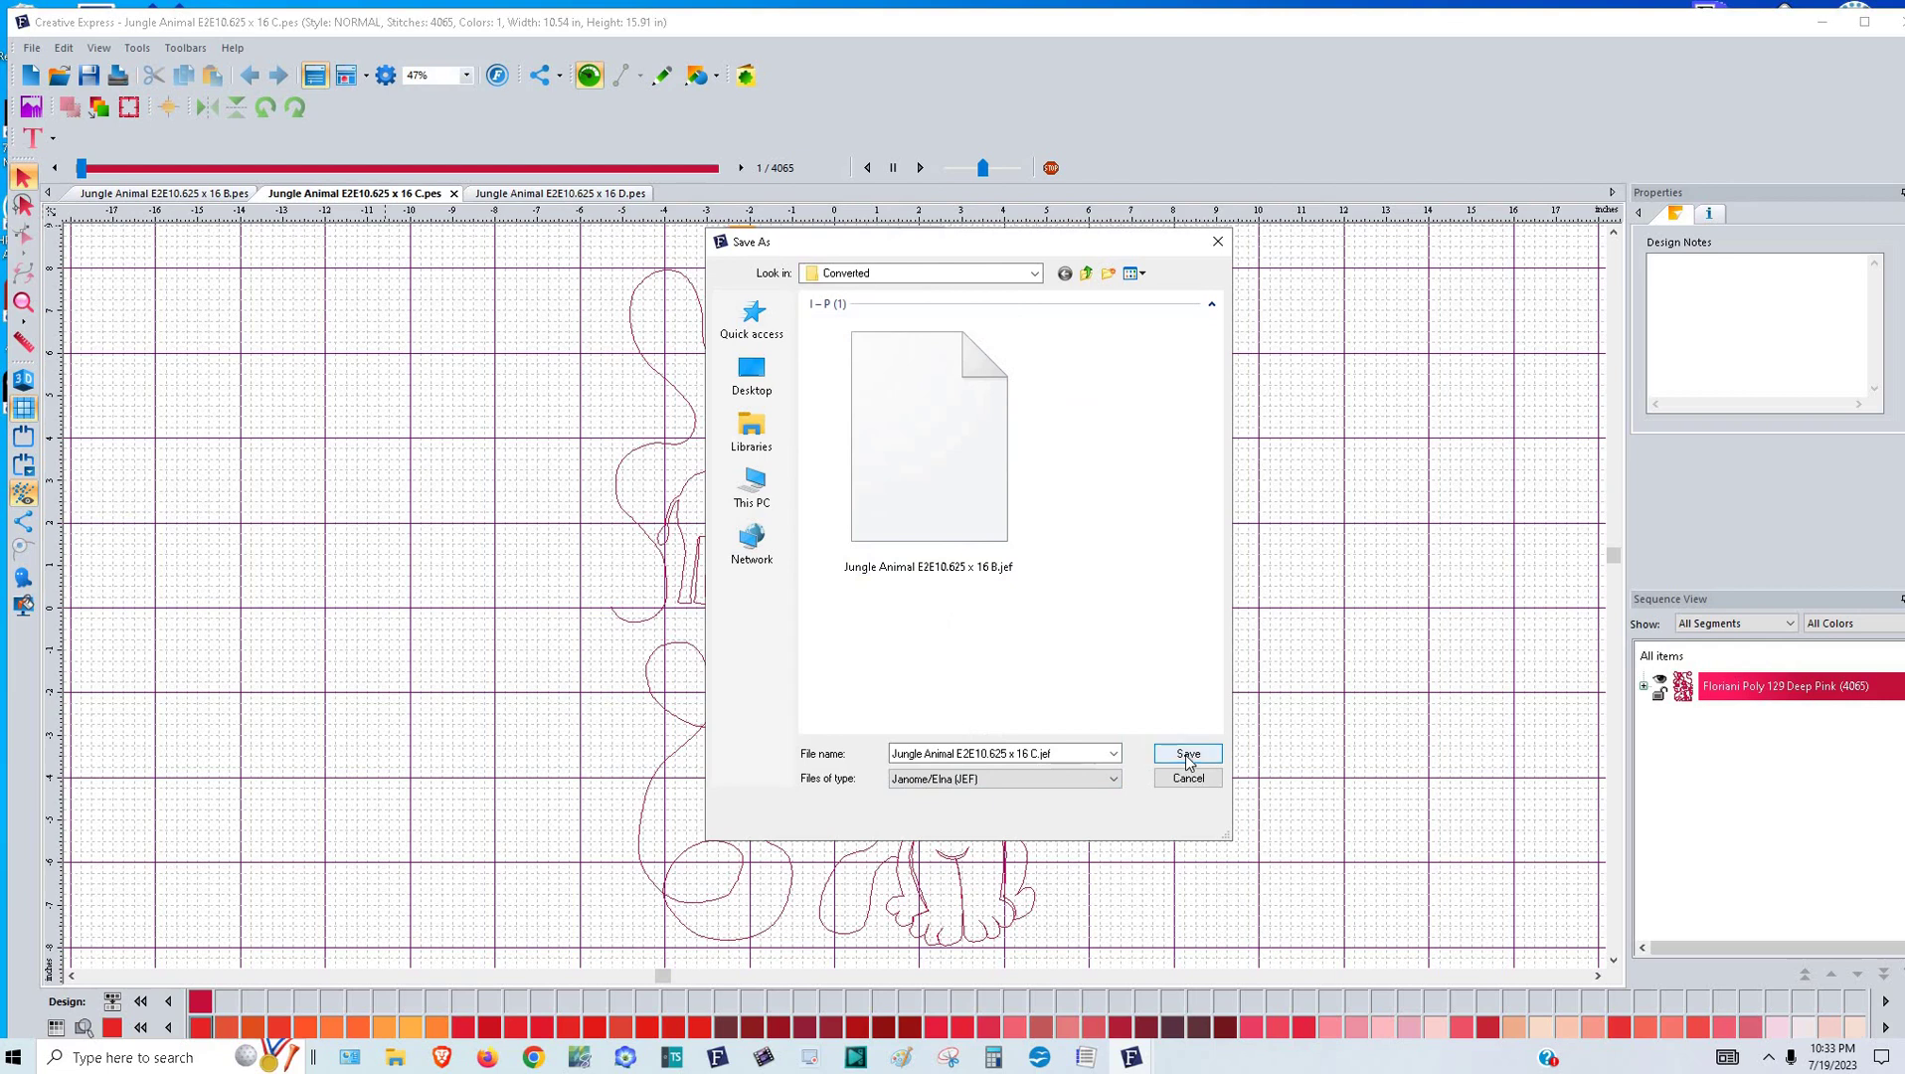
- Switch to the 10.625 x 16 D design and save it as a Janome/Elna (JEF) file in the Converted folder
{"action": "left_click", "coordinate": [528, 197]}
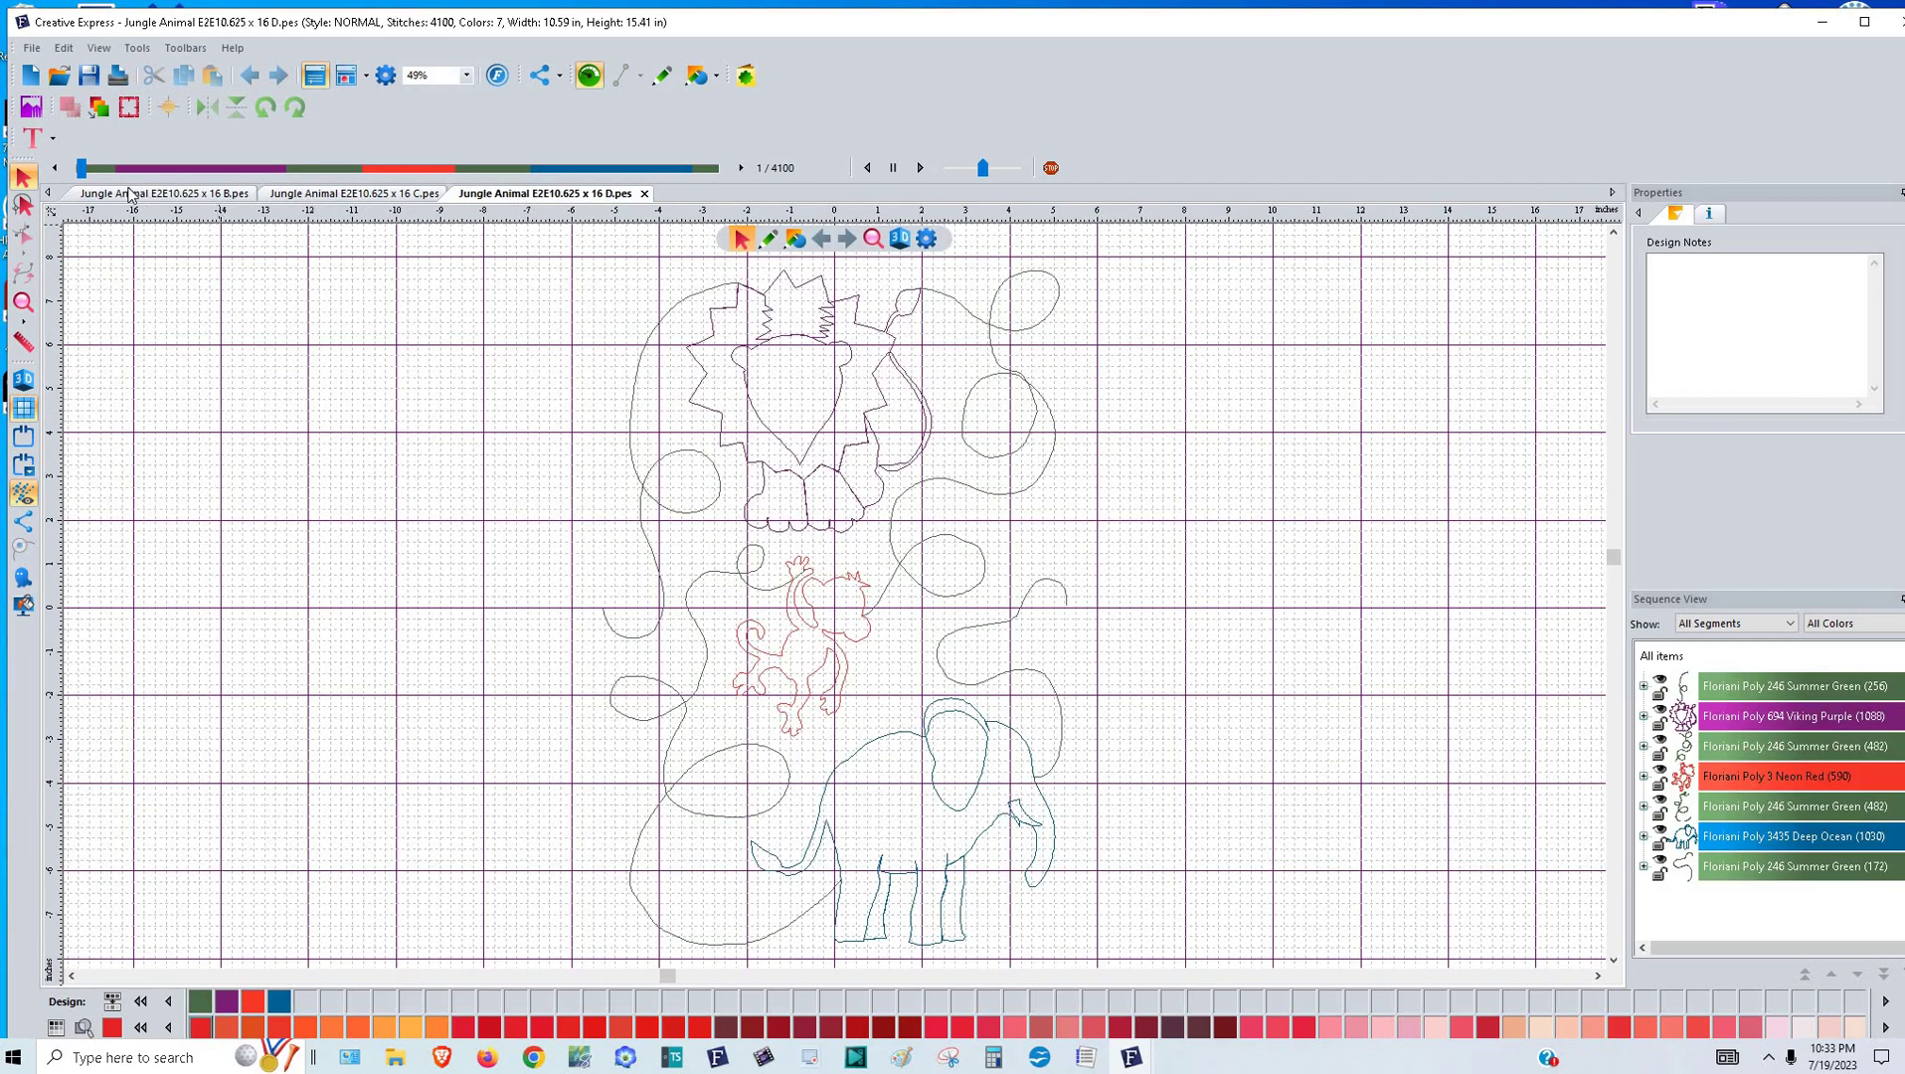
{"action": "left_click", "coordinate": [32, 48]}
{"action": "left_click", "coordinate": [69, 131]}
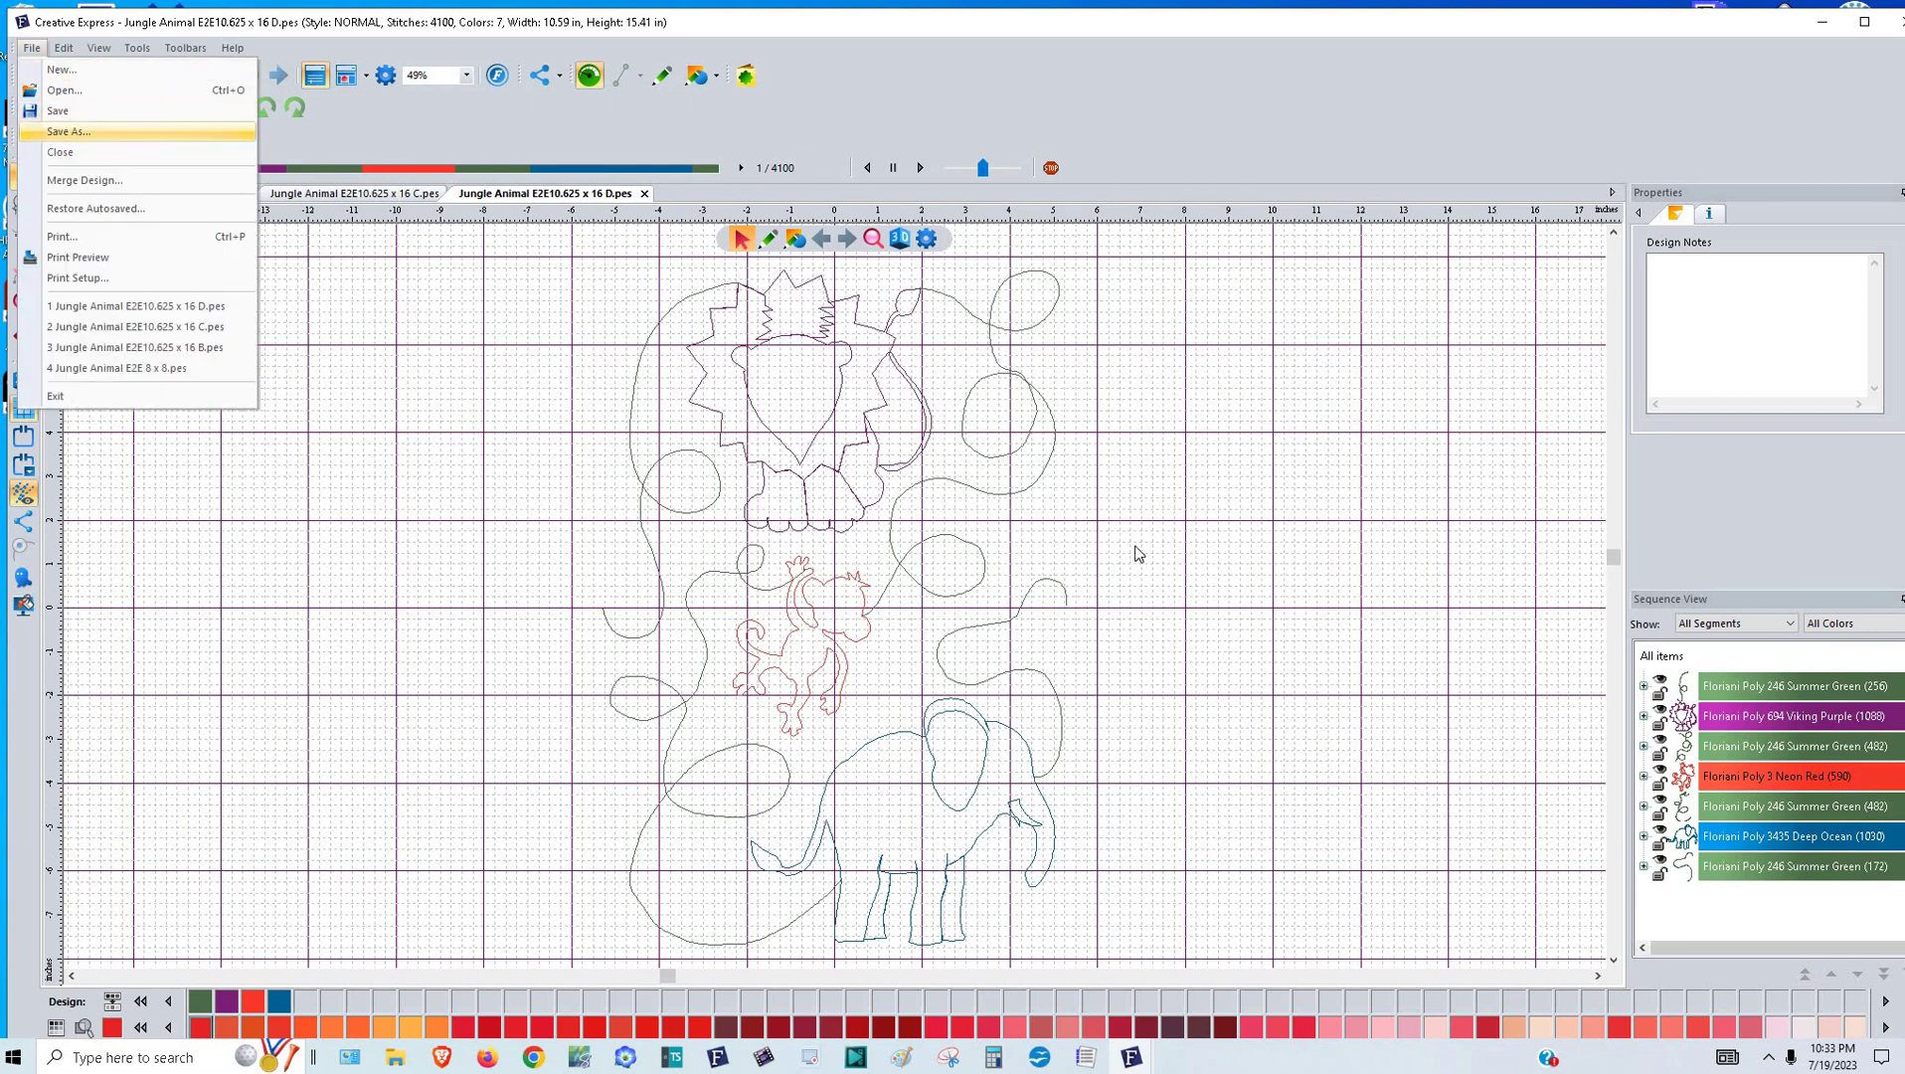
{"action": "left_click", "coordinate": [1004, 779]}
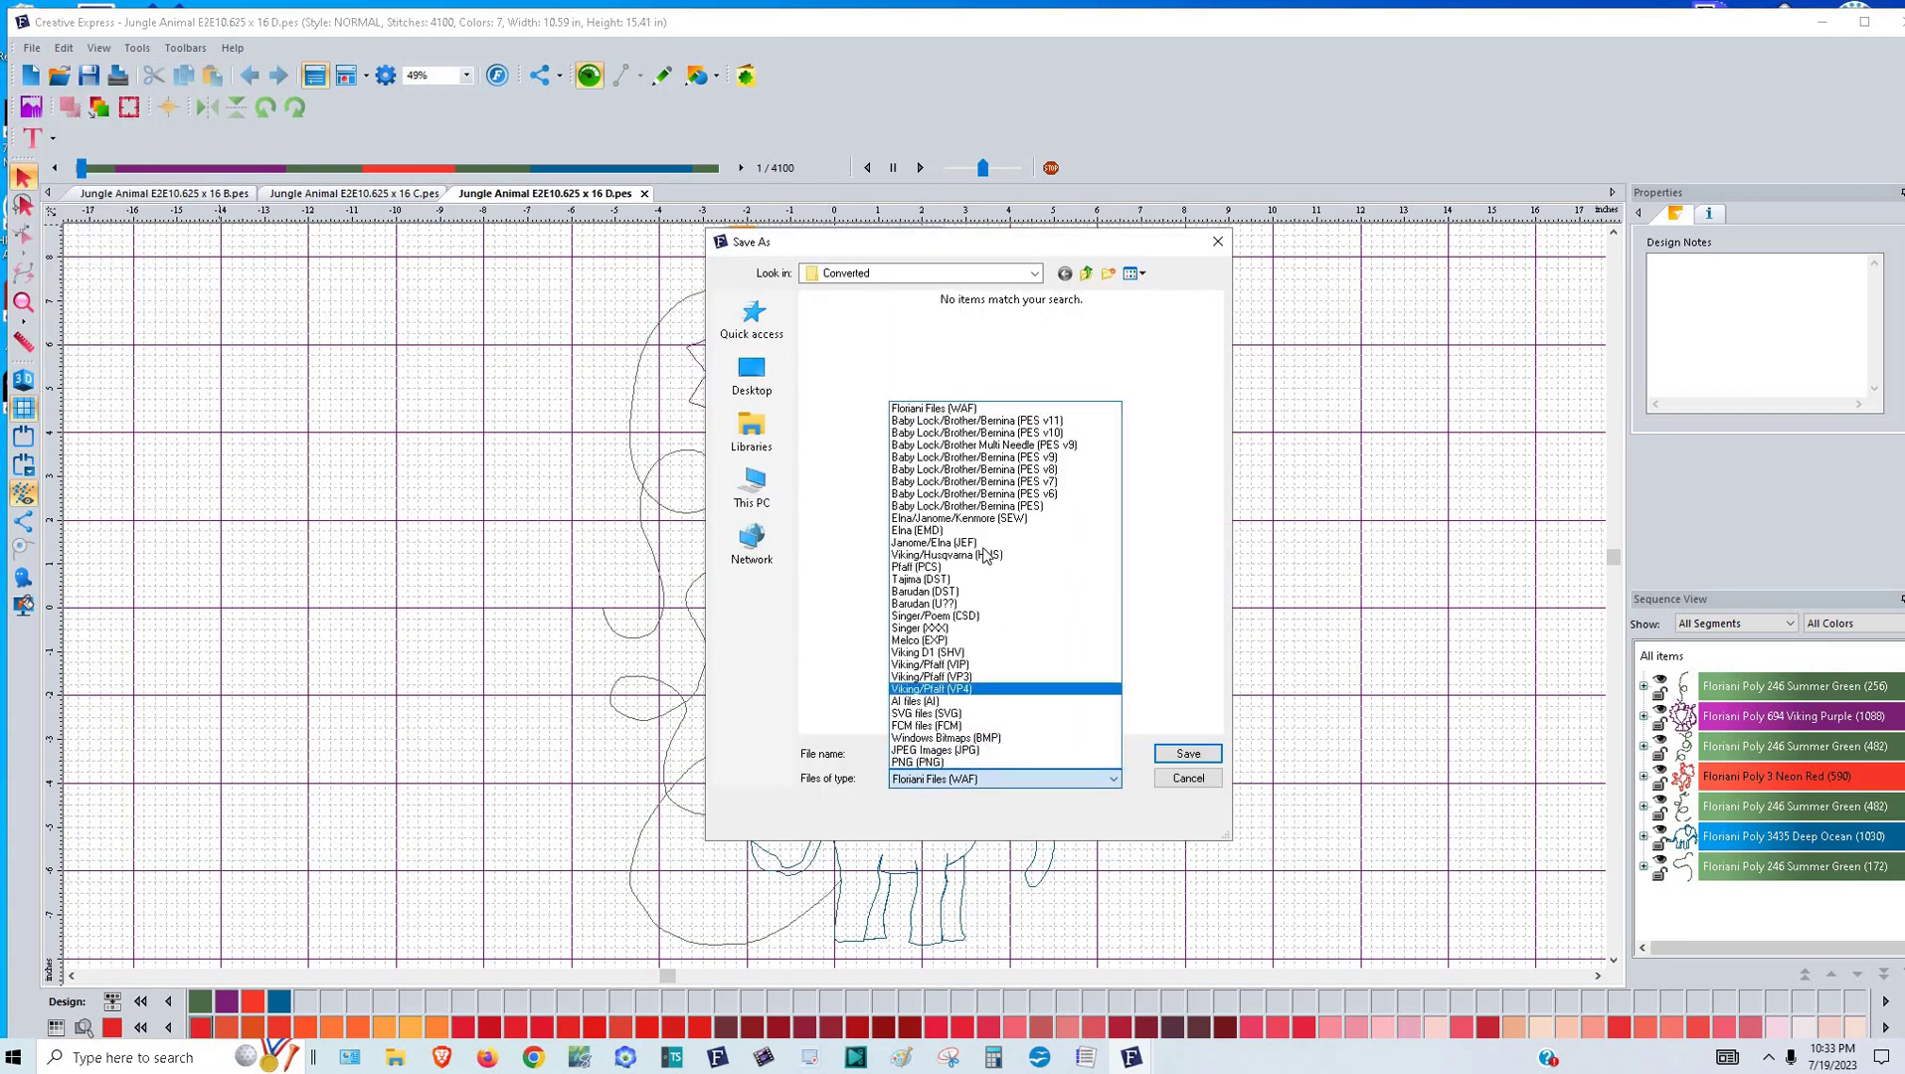
{"action": "left_click", "coordinate": [994, 545]}
{"action": "left_click", "coordinate": [1189, 754]}
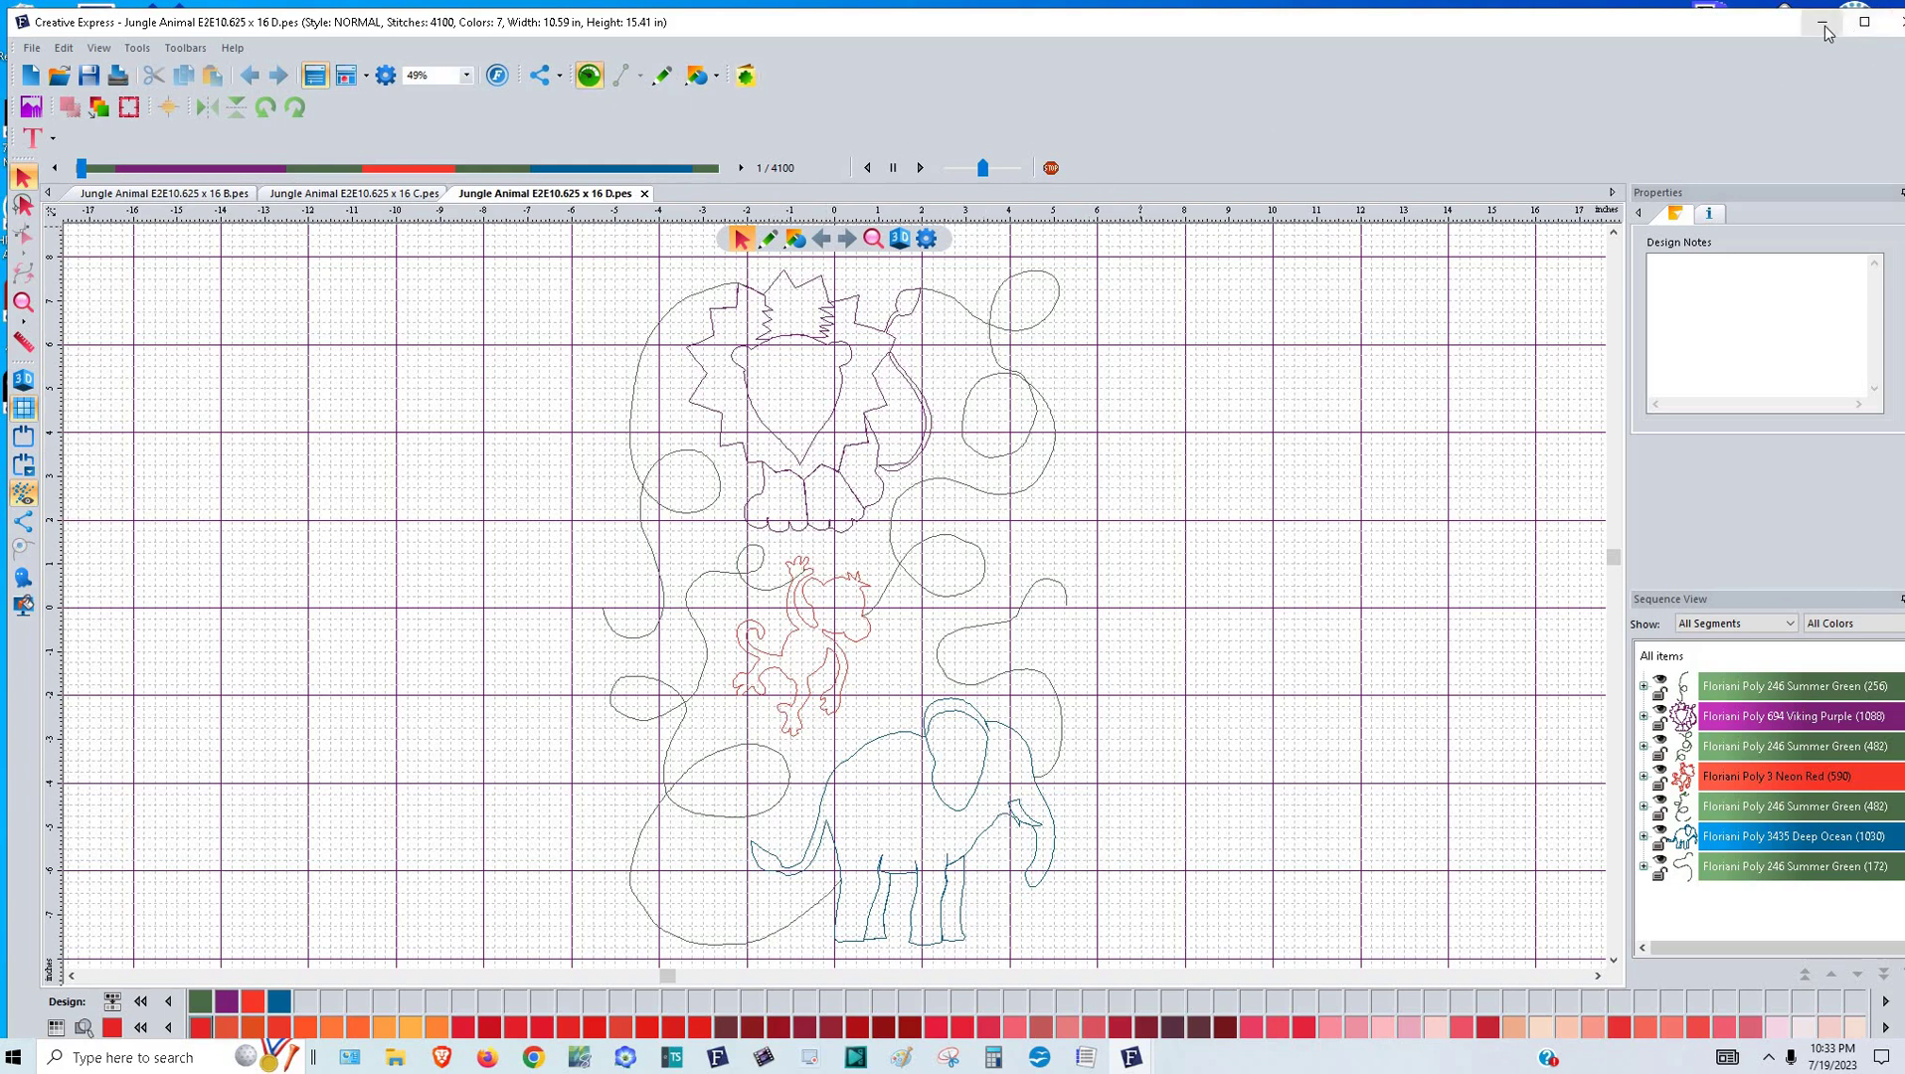
- Close Creative Express, bring up the Design Database window and close it as well
{"action": "left_click_drag", "start_coordinate": [1741, 22], "coordinate": [1696, 22]}
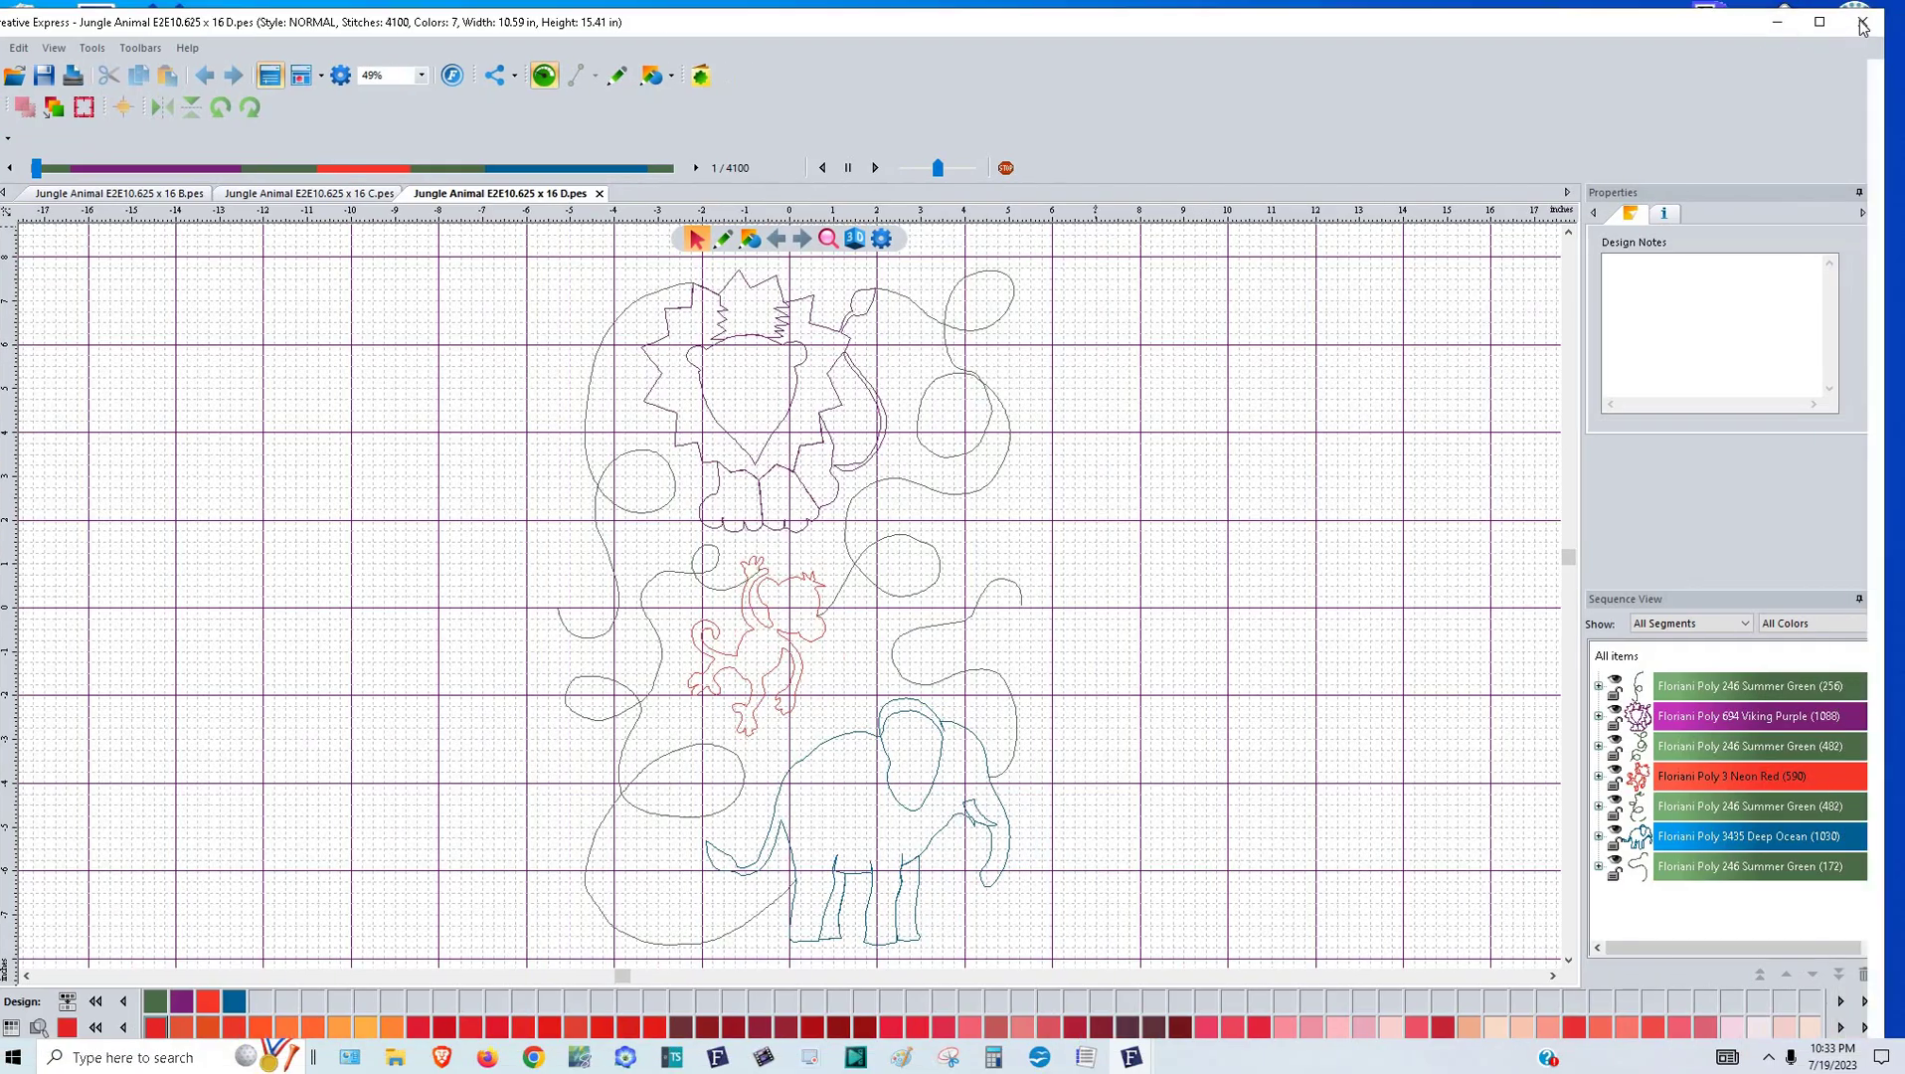
{"action": "left_click", "coordinate": [1862, 21]}
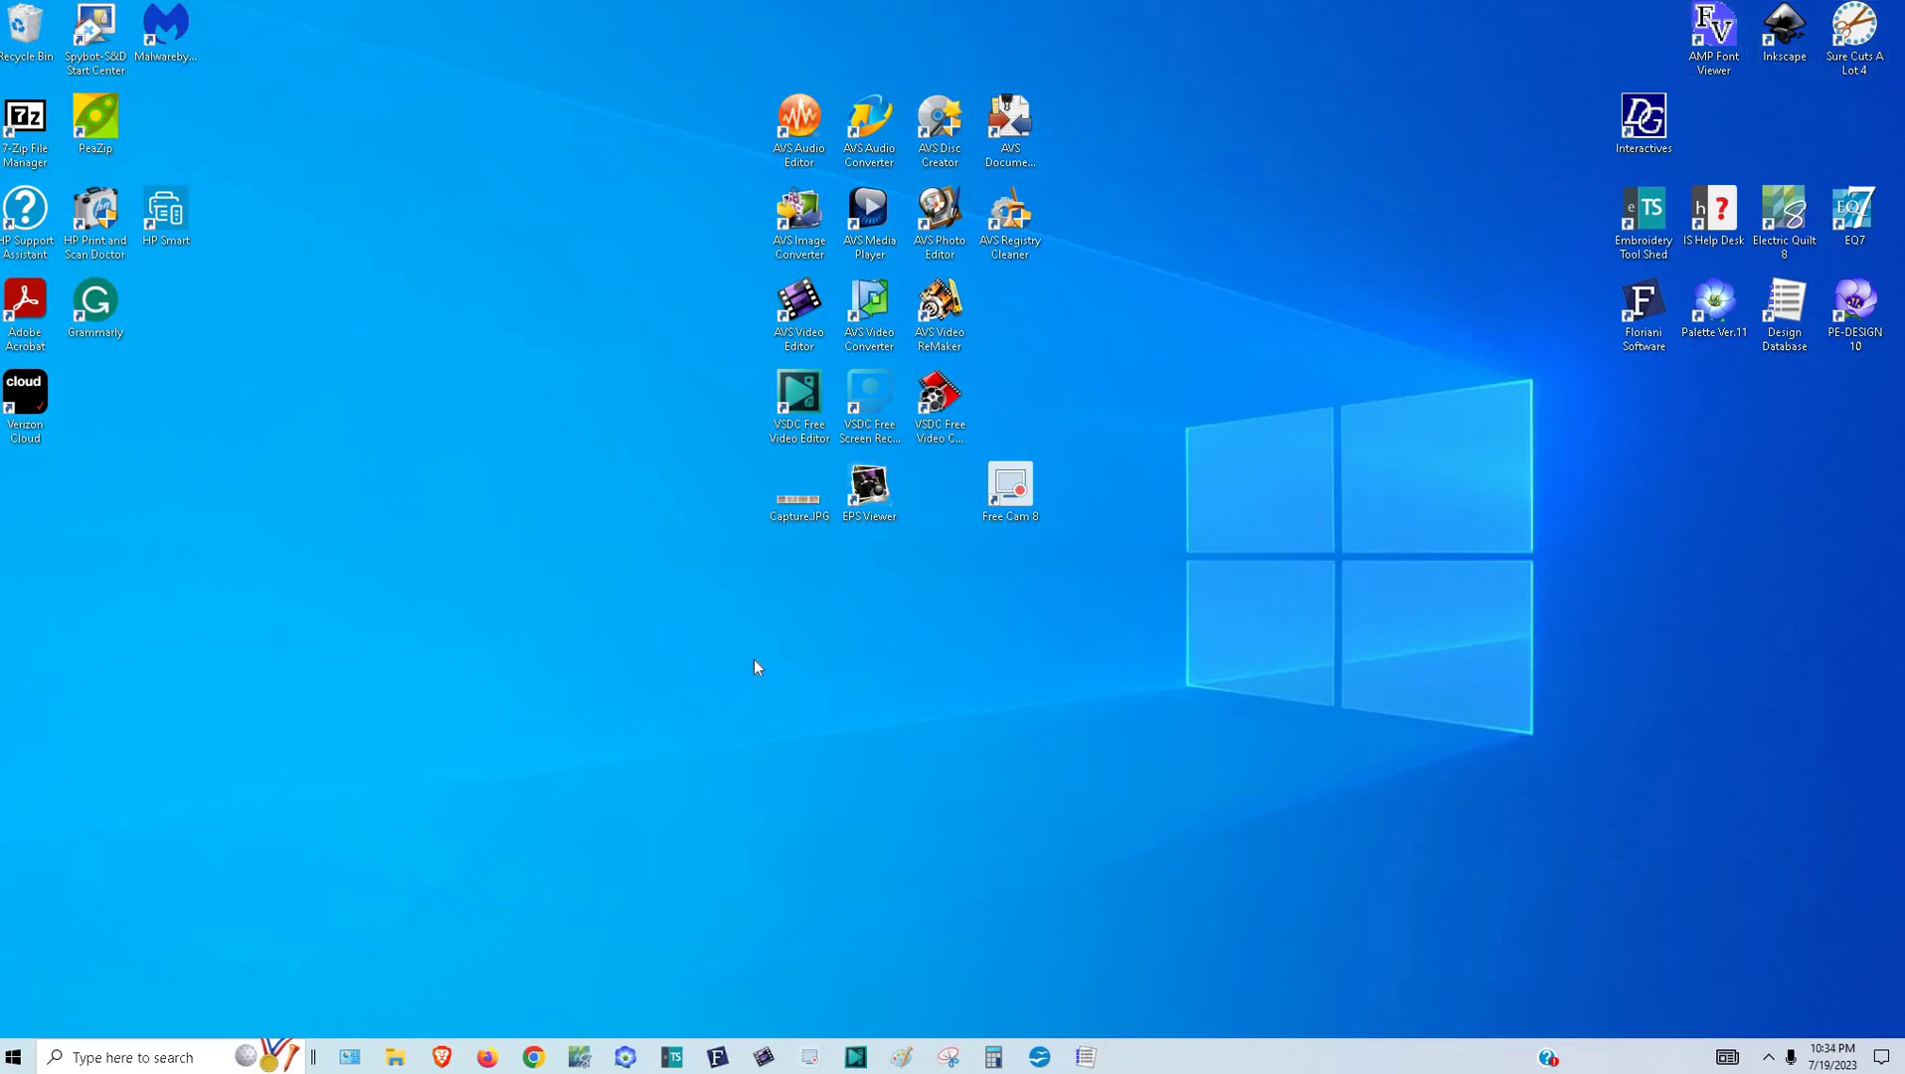
{"action": "left_click", "coordinate": [625, 1056]}
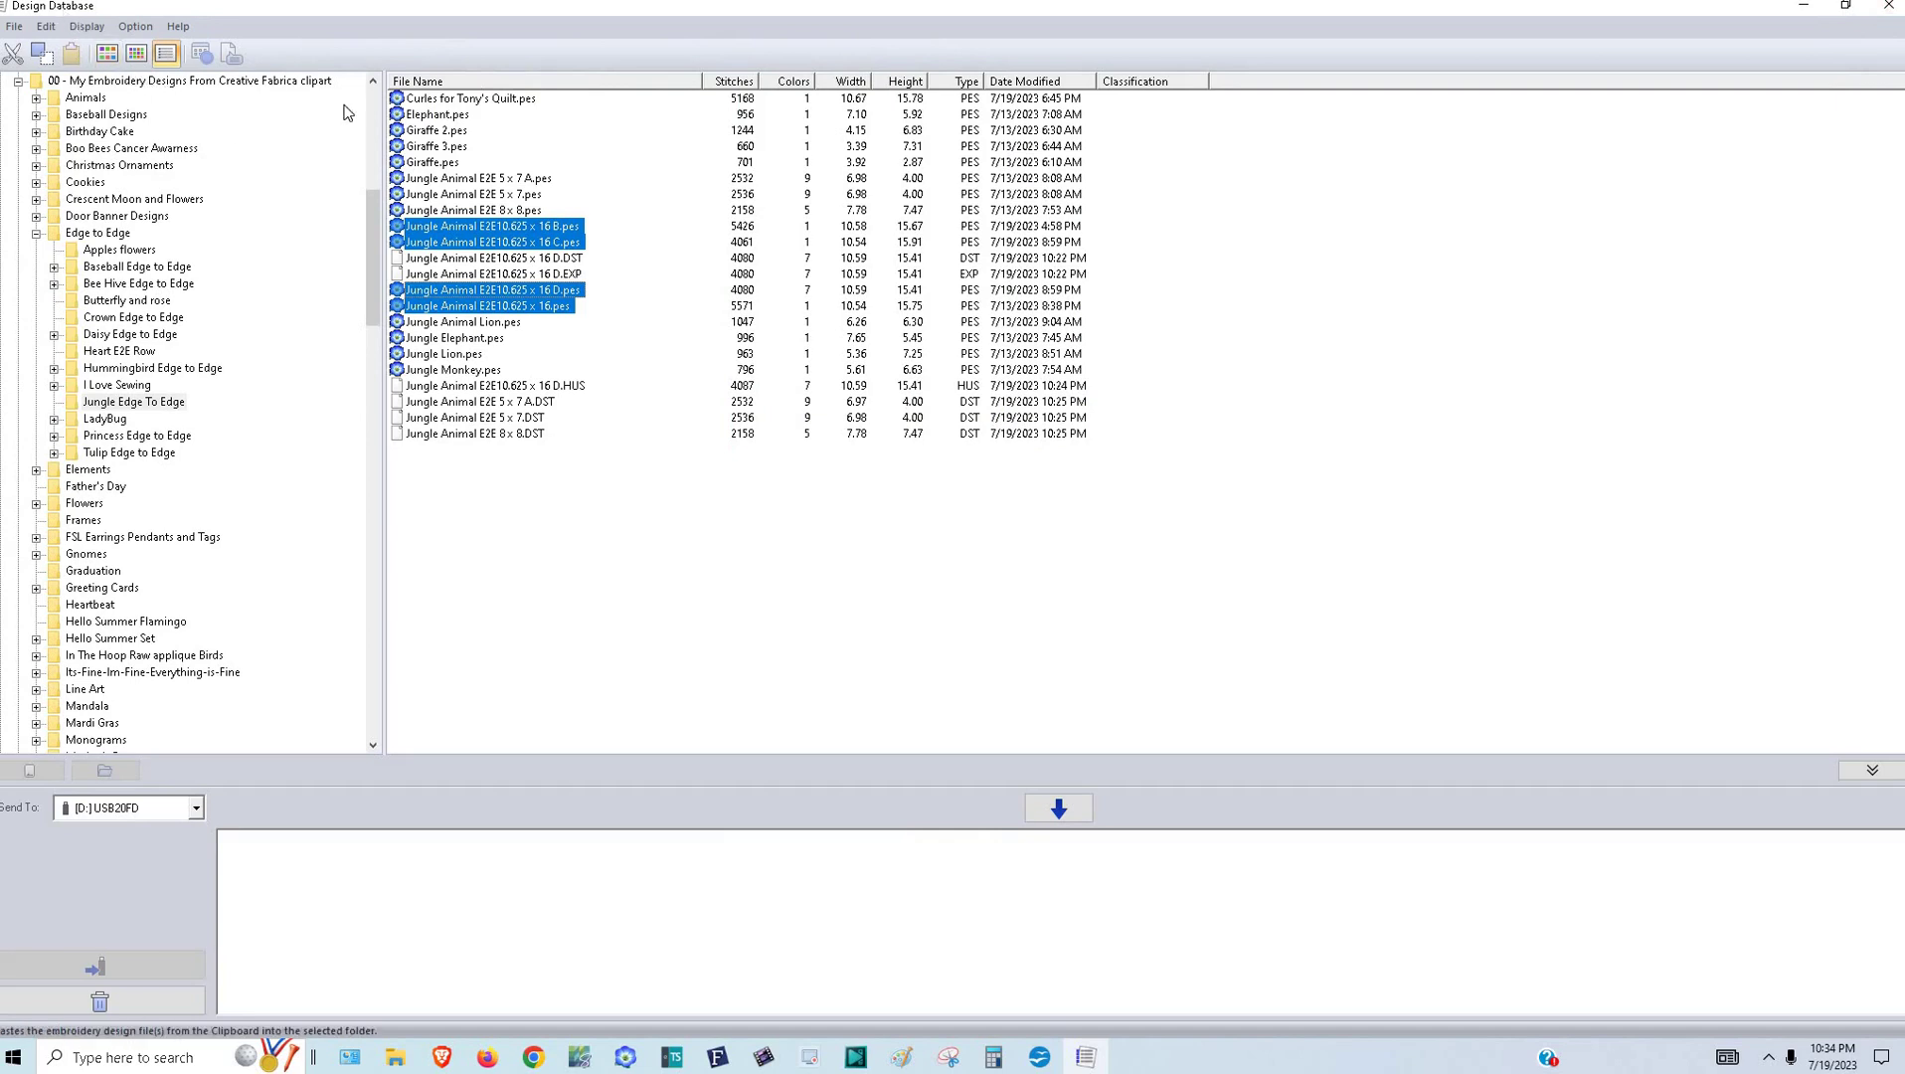
{"action": "left_click", "coordinate": [1888, 6]}
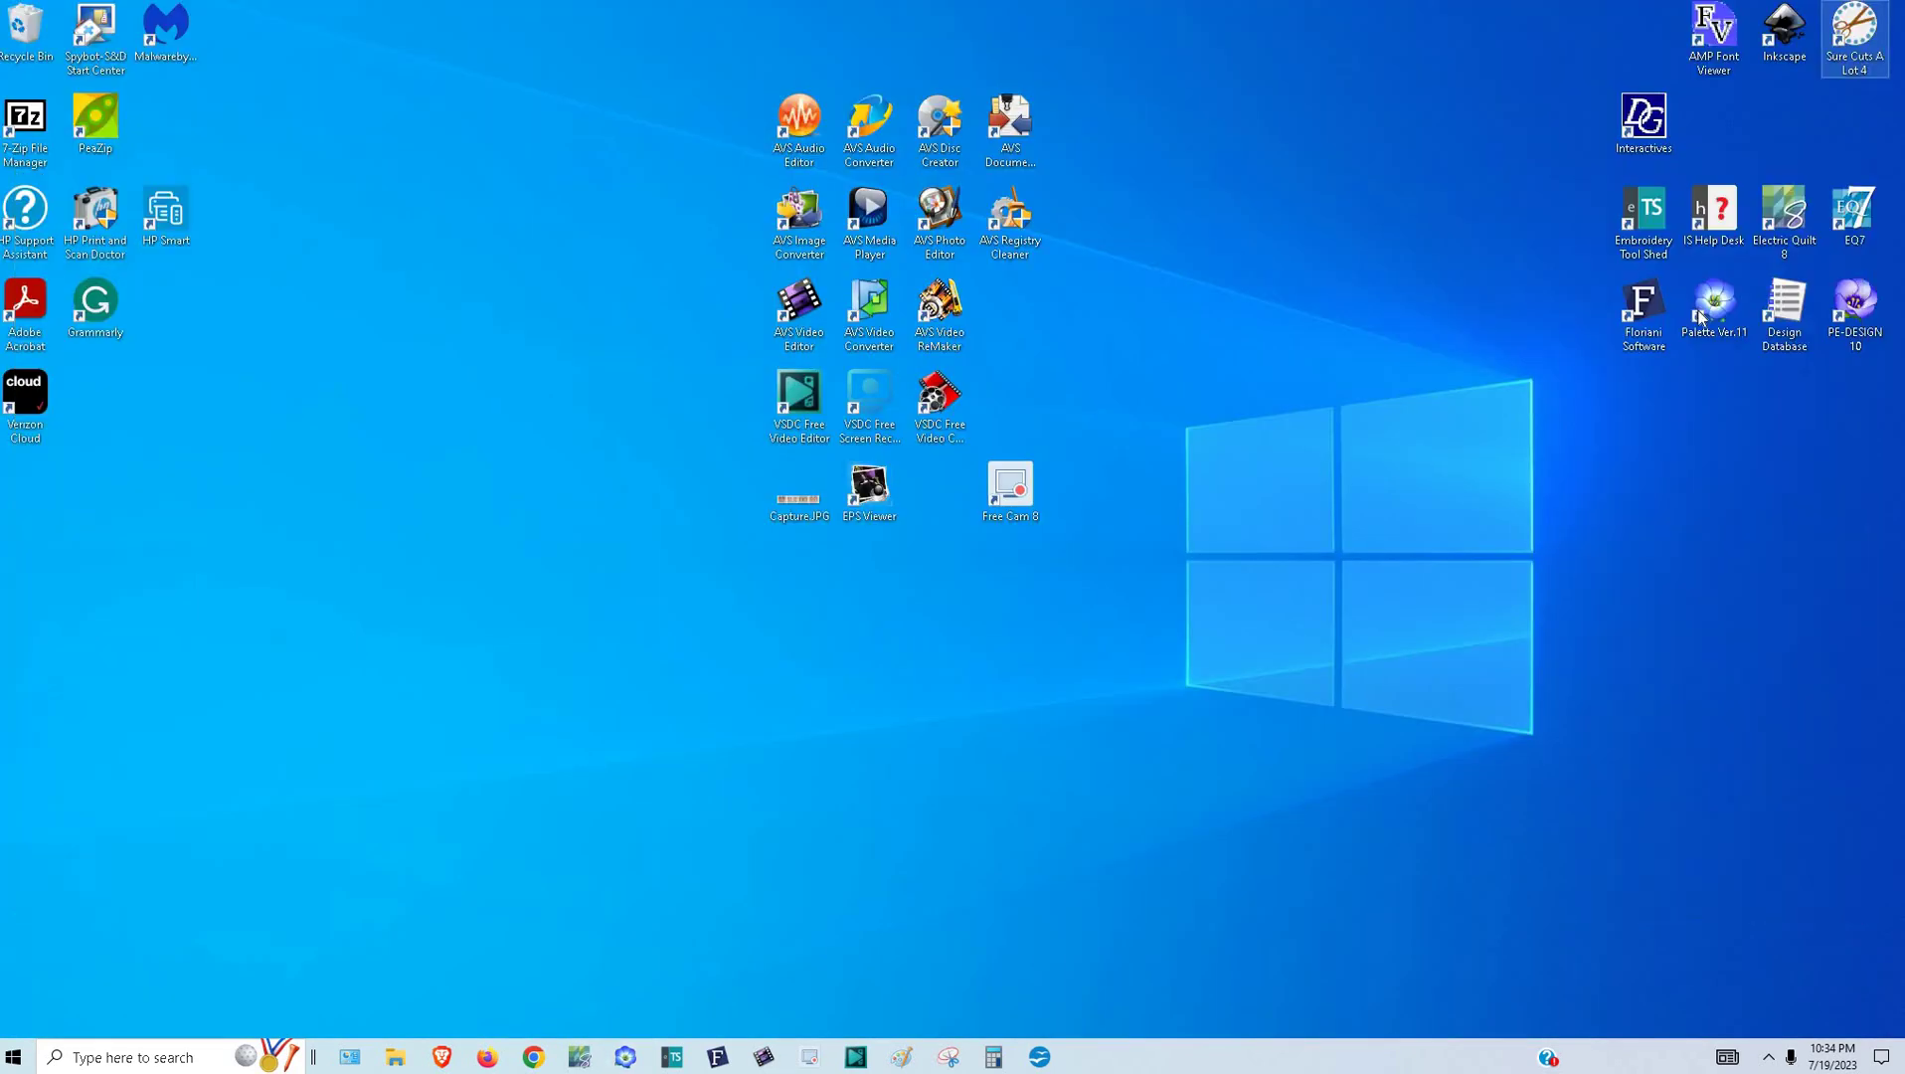
{"action": "left_click", "coordinate": [1652, 309]}
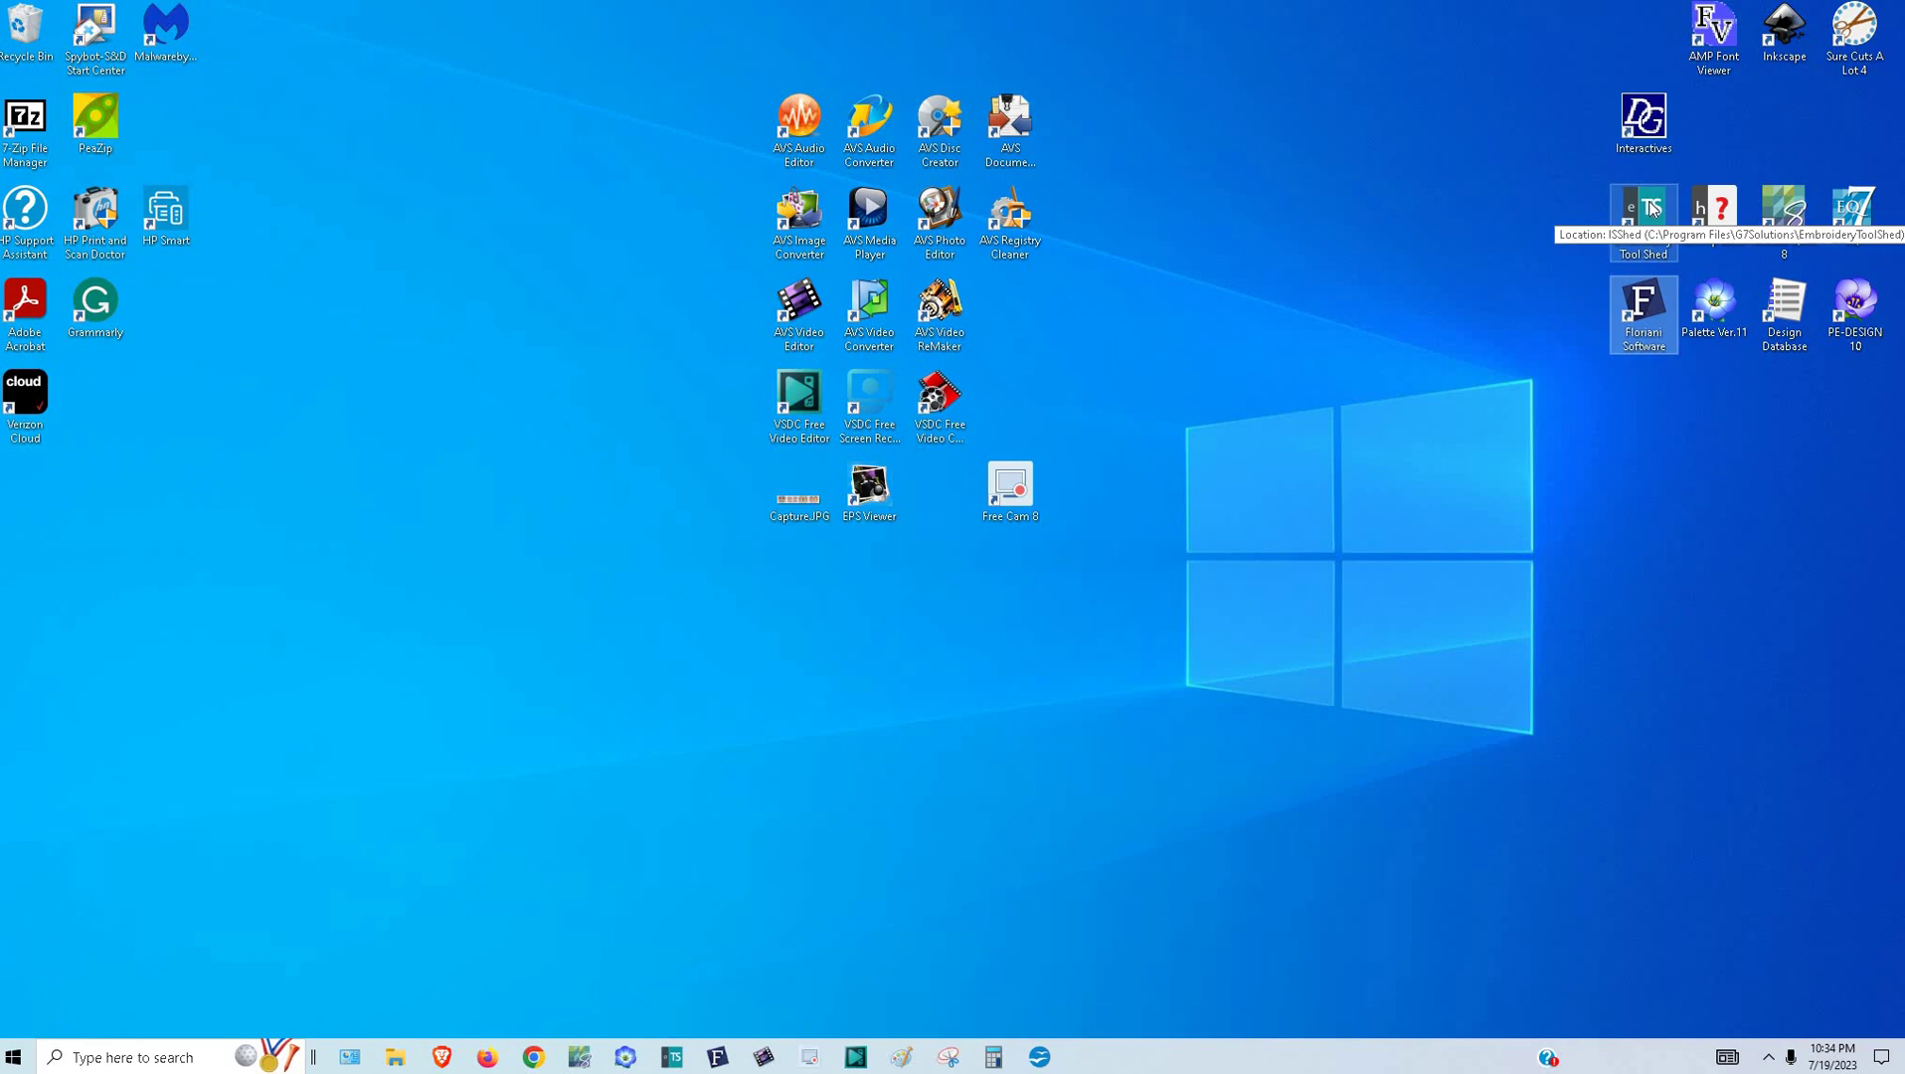
{"action": "left_click", "coordinate": [1649, 246]}
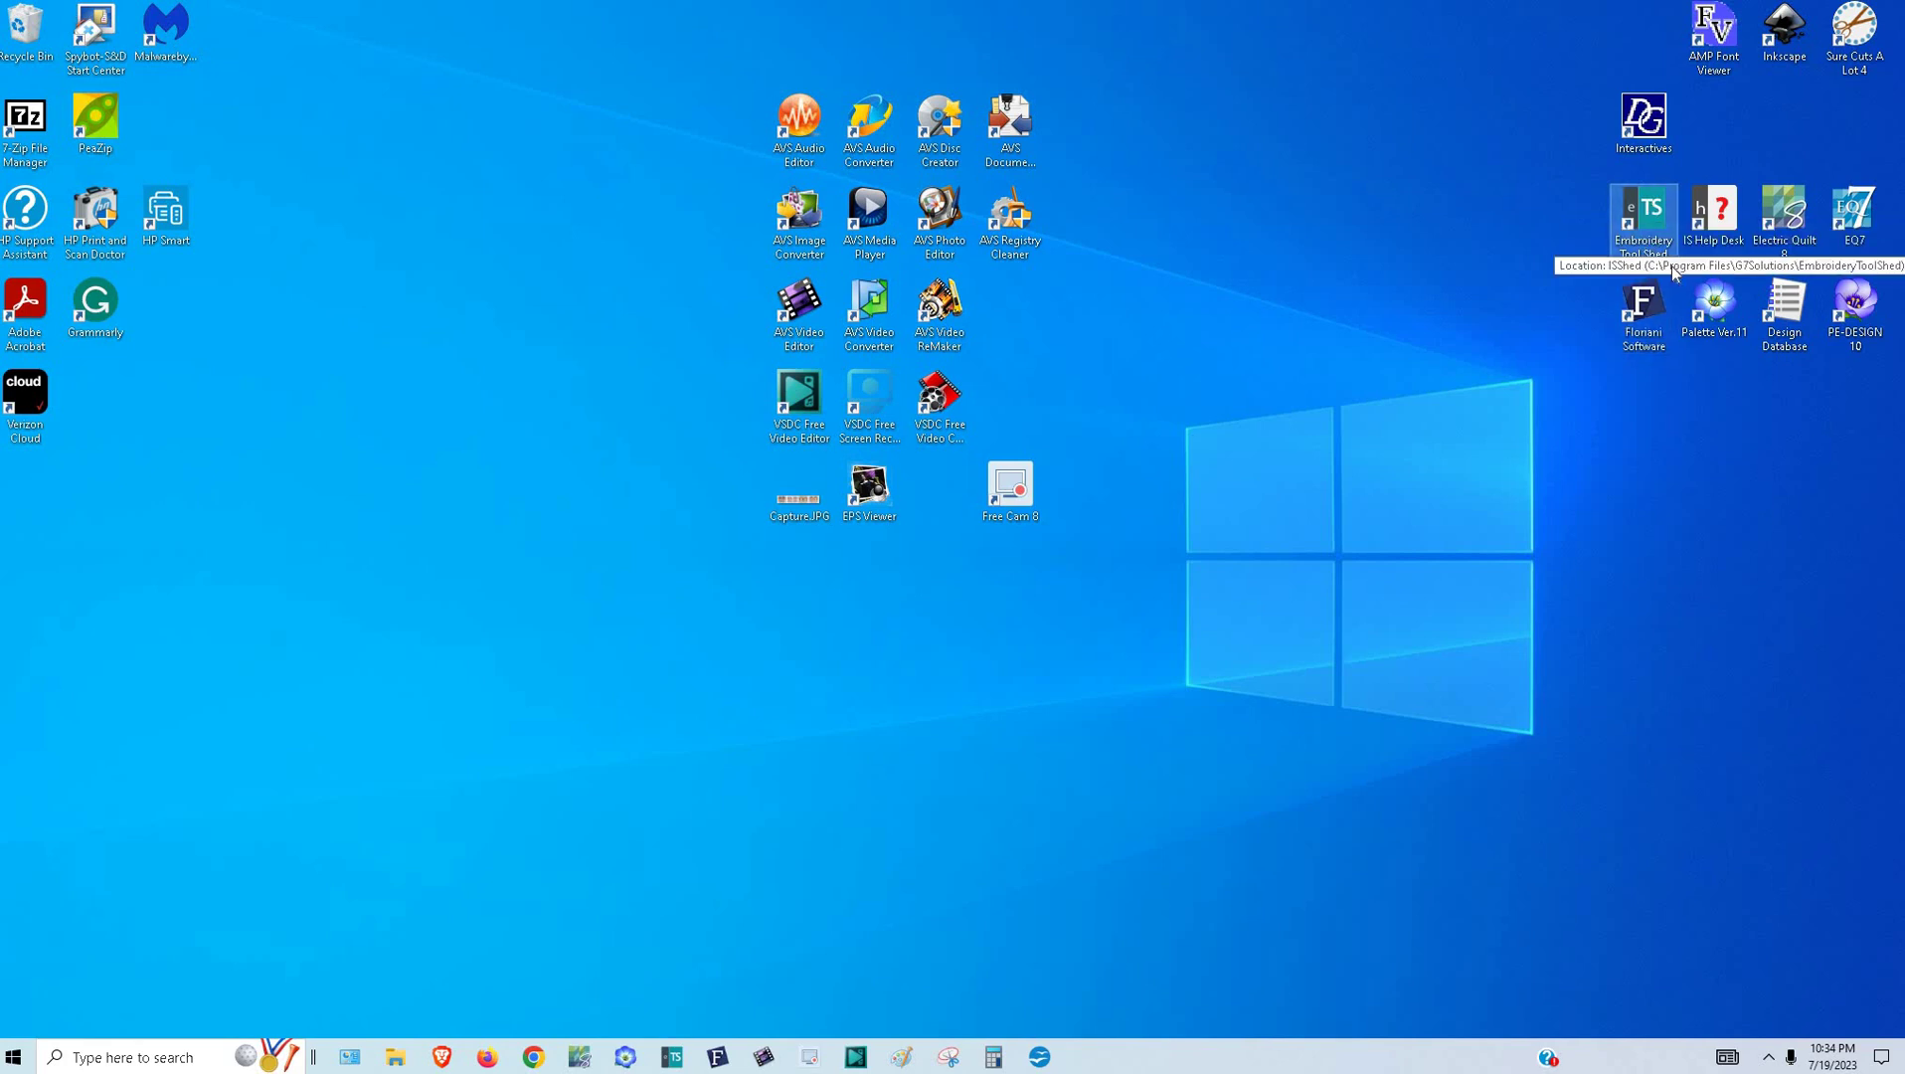
{"action": "left_click", "coordinate": [521, 615]}
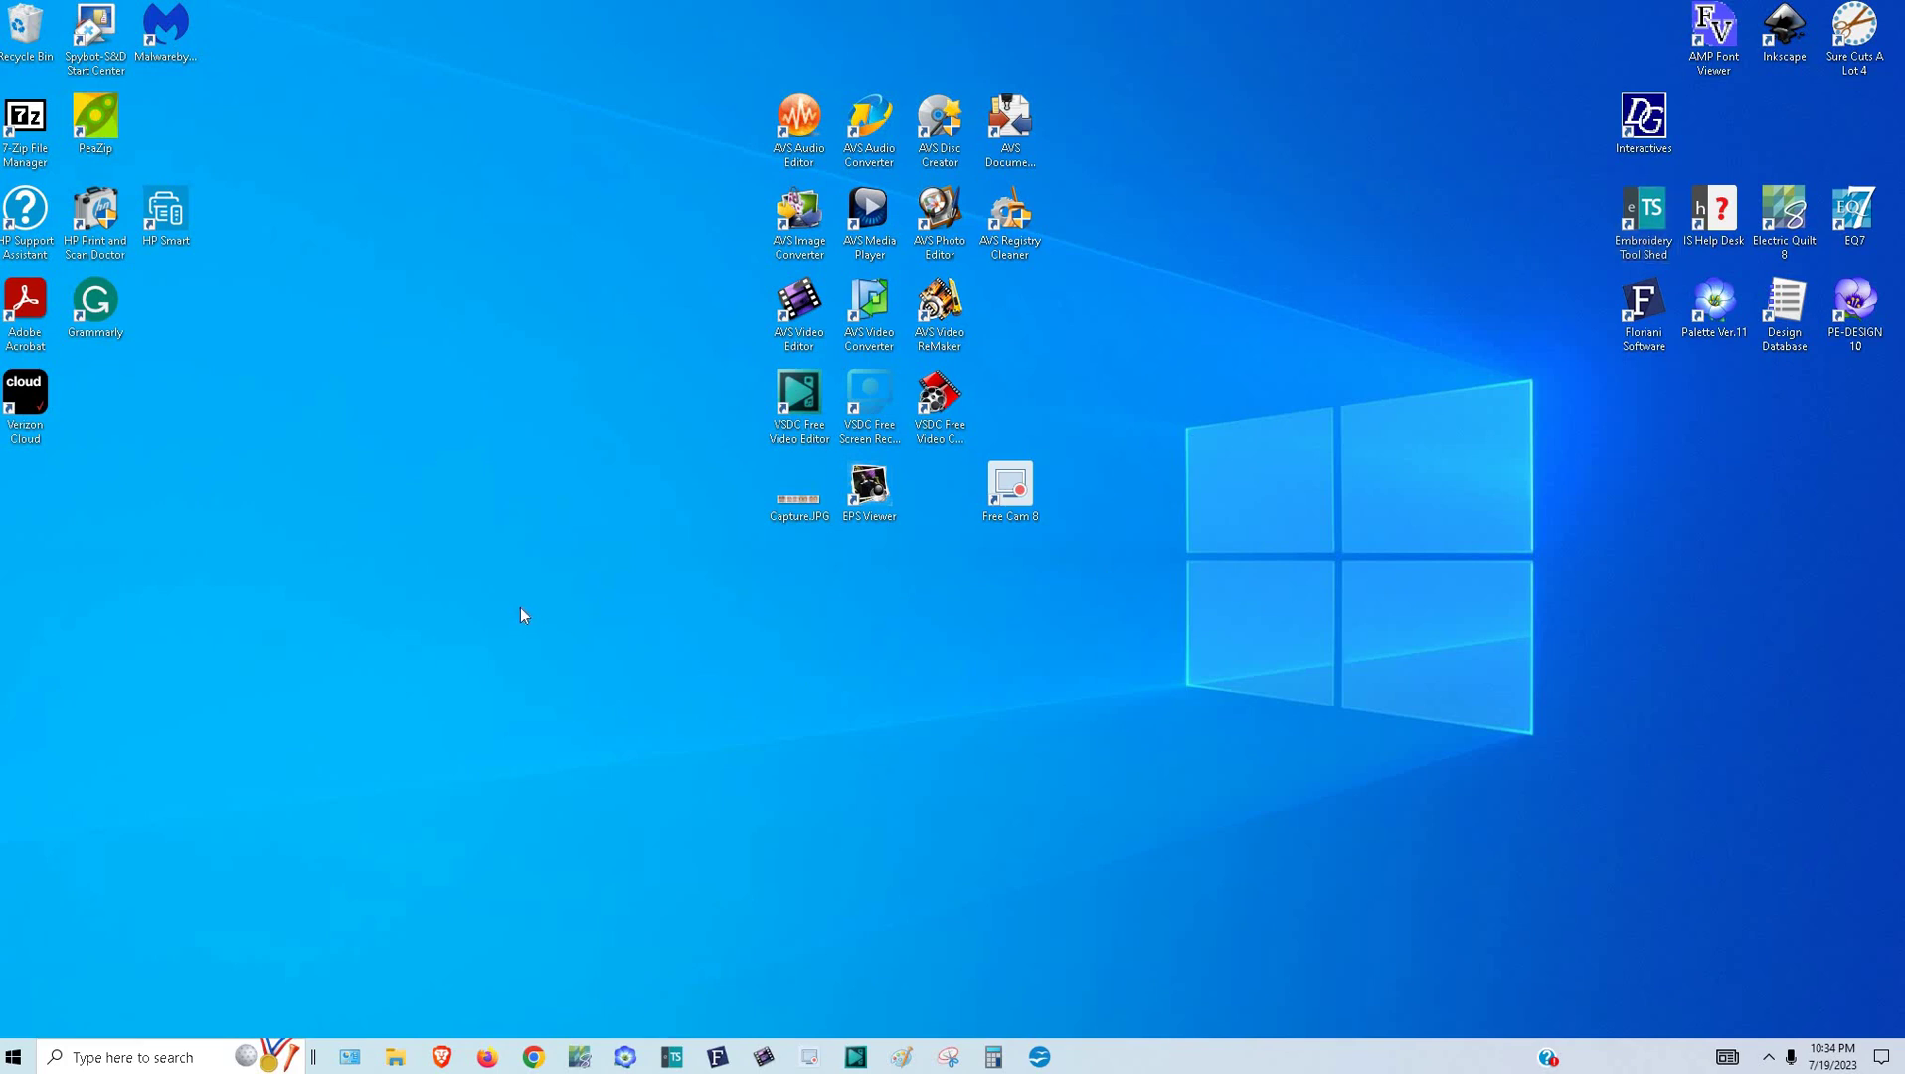